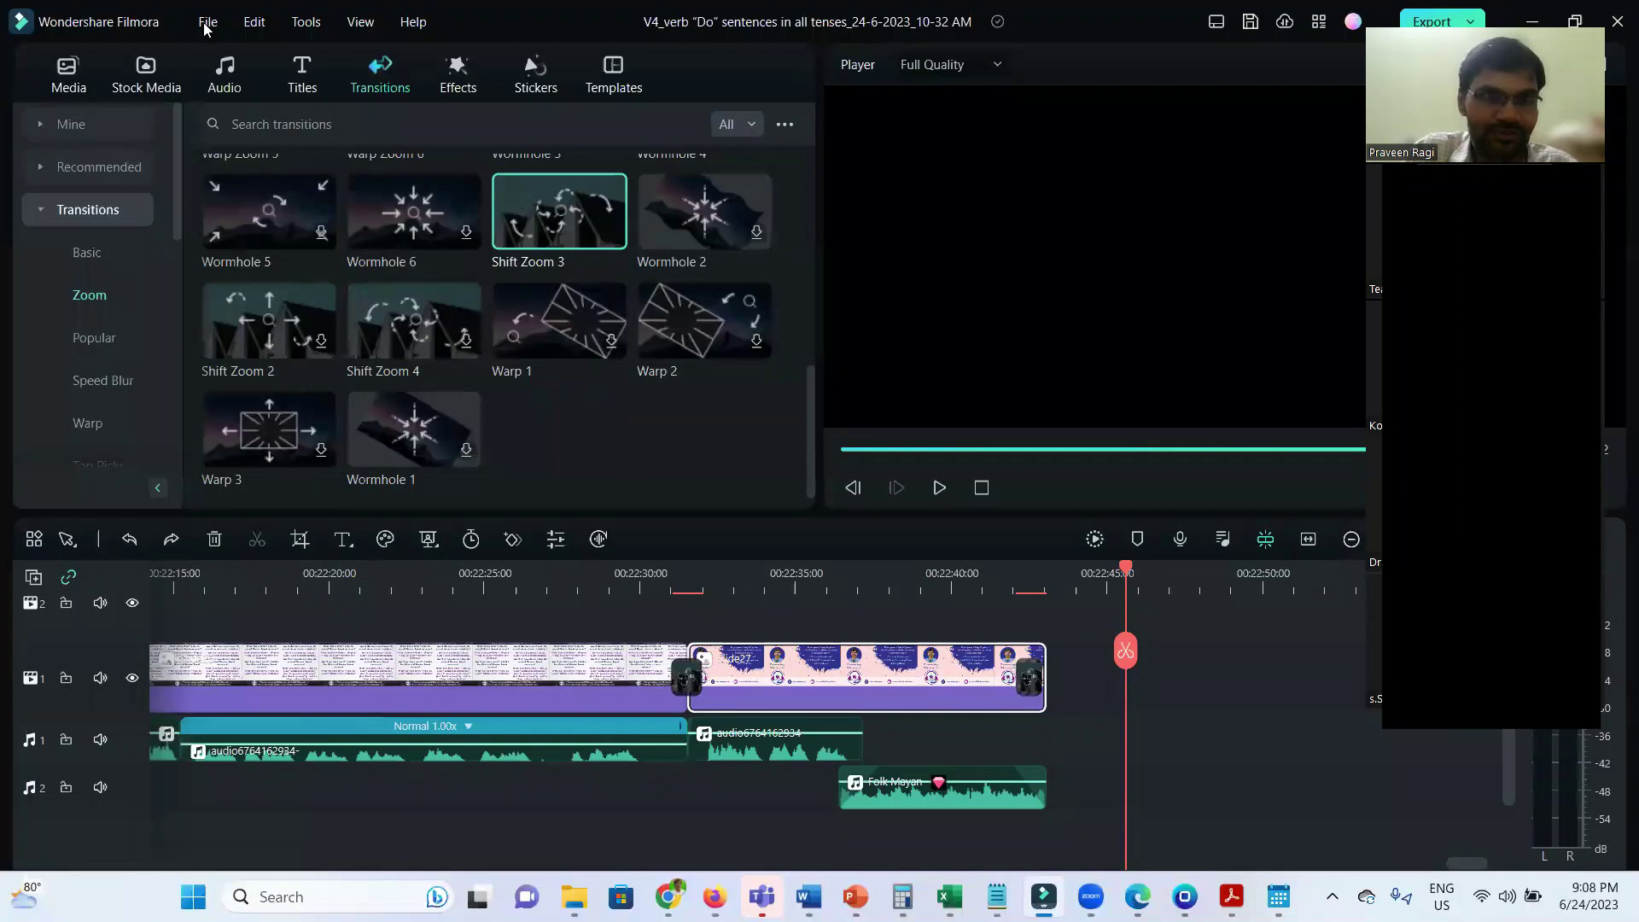
Create a new project with the 16:9 (Widescreen) aspect ratio.
{"action": "mouse_move", "coordinate": [270, 56]}
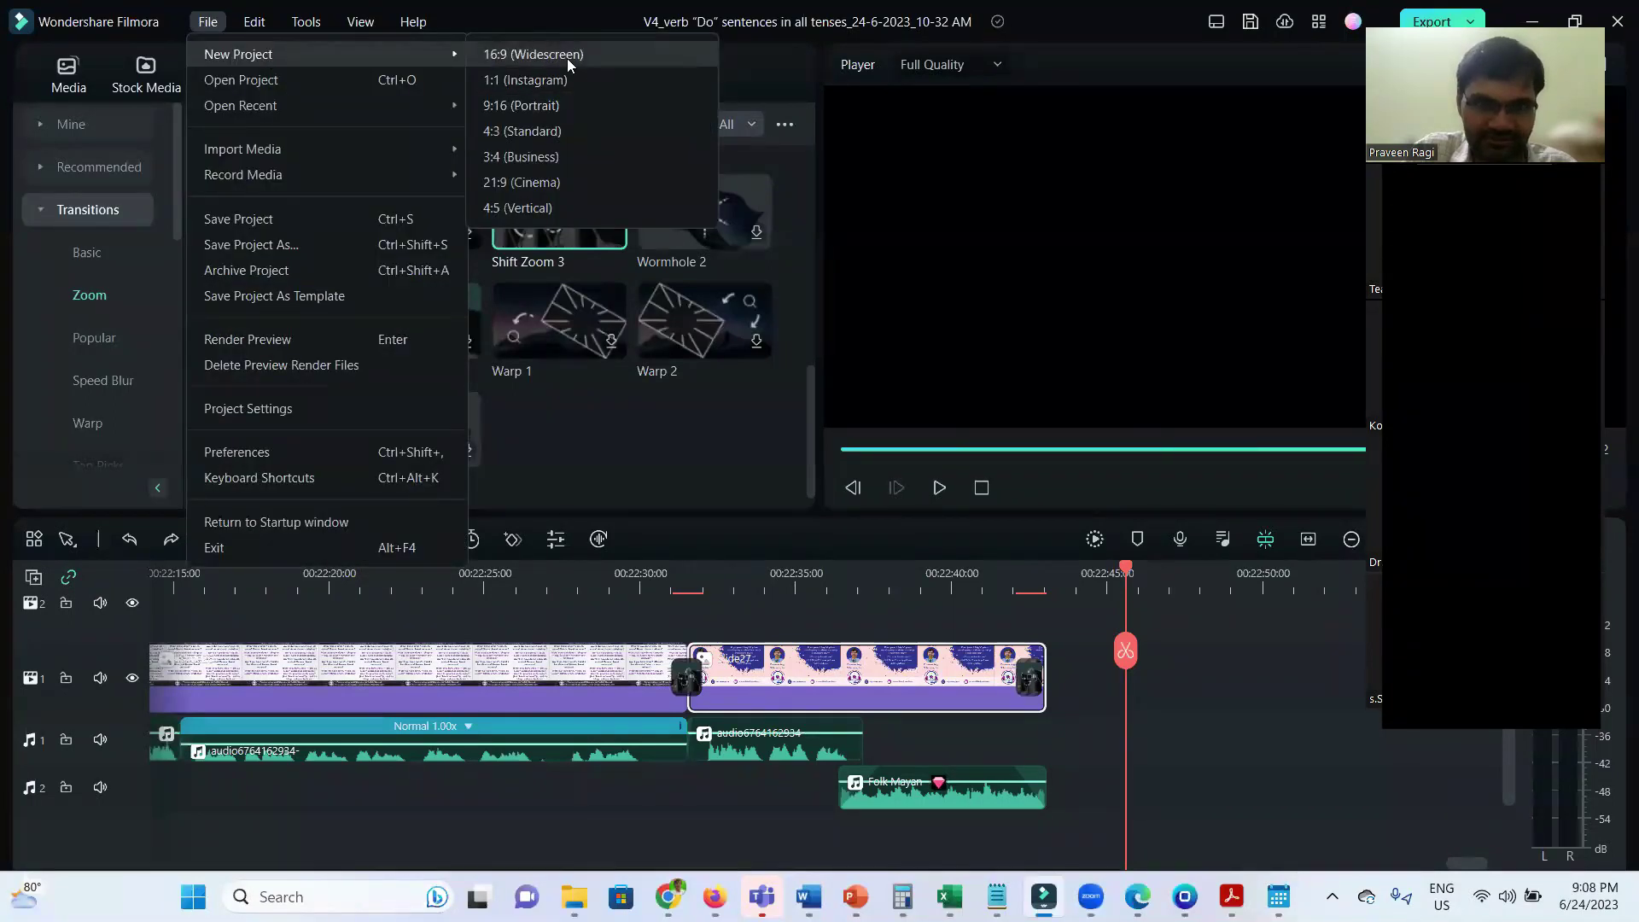
{"action": "left_click", "coordinate": [567, 58]}
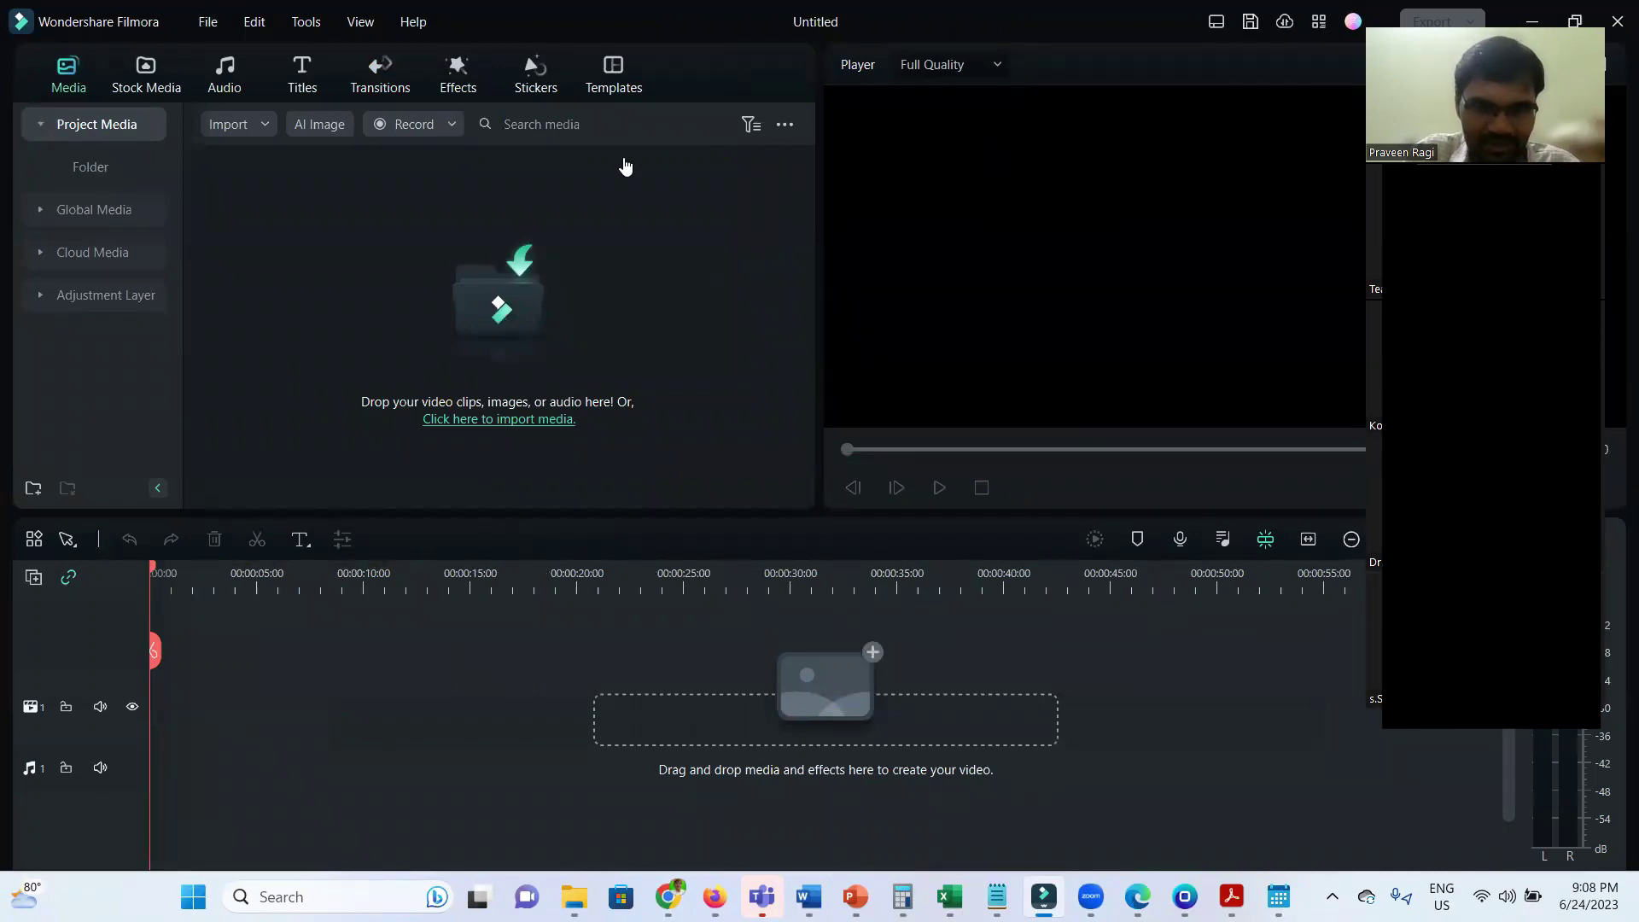
Switch to the Word topics document and make list item 7, "Titles Tab", bold.
{"action": "key", "text": "alt+Tab"}
{"action": "key", "text": "alt+Tab"}
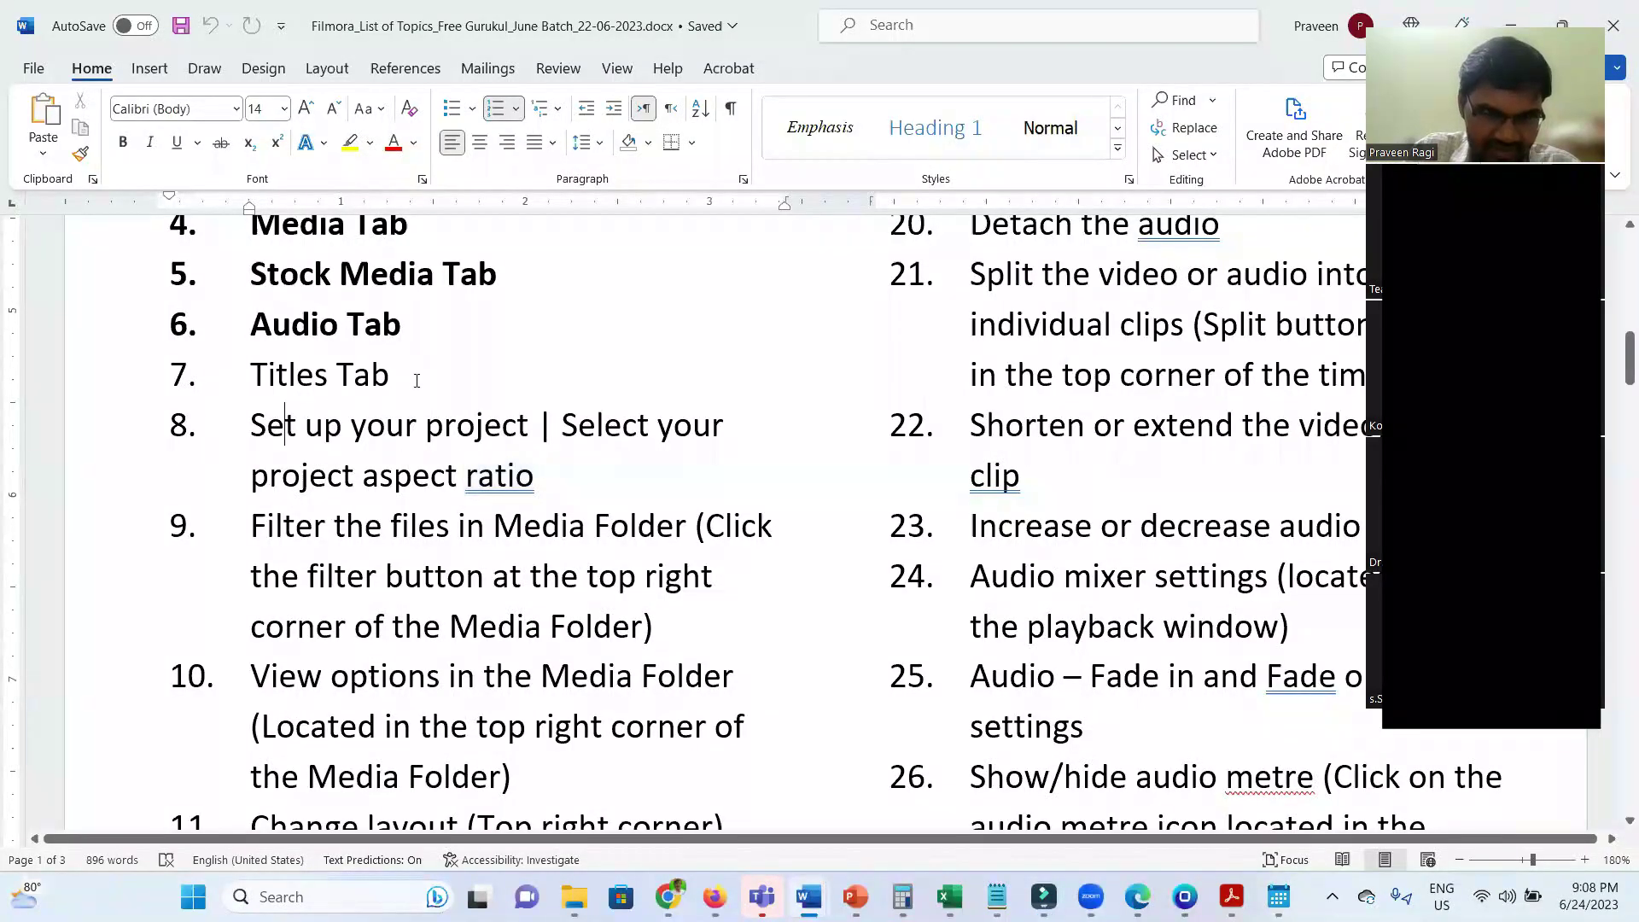
{"action": "triple_click", "coordinate": [220, 380]}
{"action": "key", "text": "ctrl+b"}
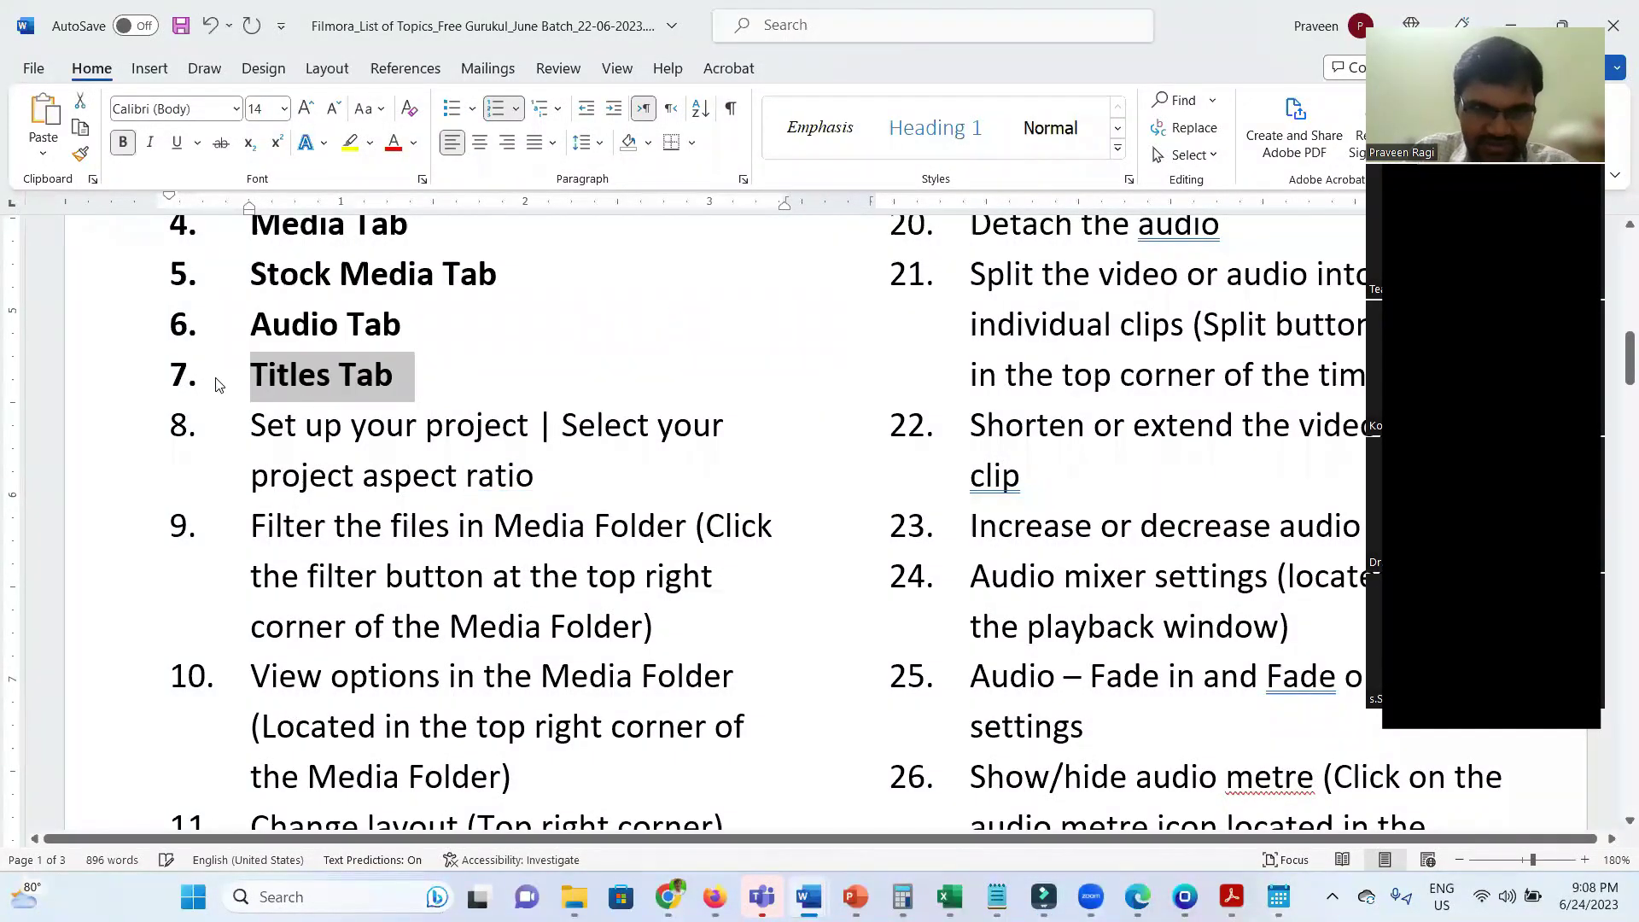
Insert a new bold list item "Transitions Tab" directly below "Titles Tab" in the Word topics list.
{"action": "key", "text": "Right"}
{"action": "left_click", "coordinate": [216, 379]}
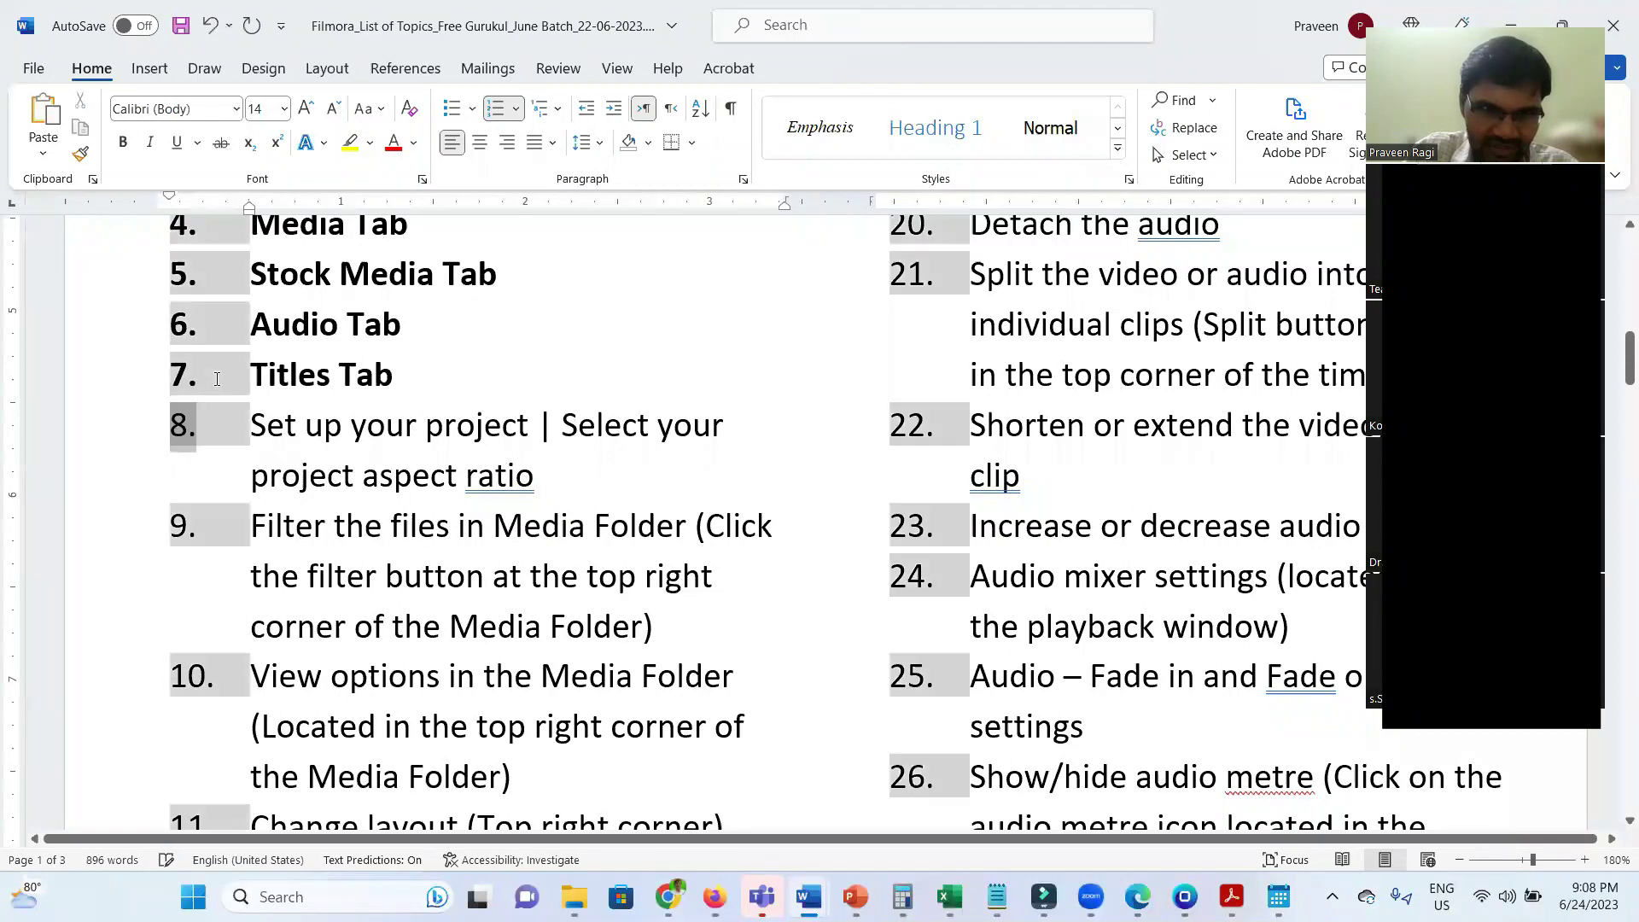
{"action": "key", "text": "Up"}
{"action": "key", "text": "Return"}
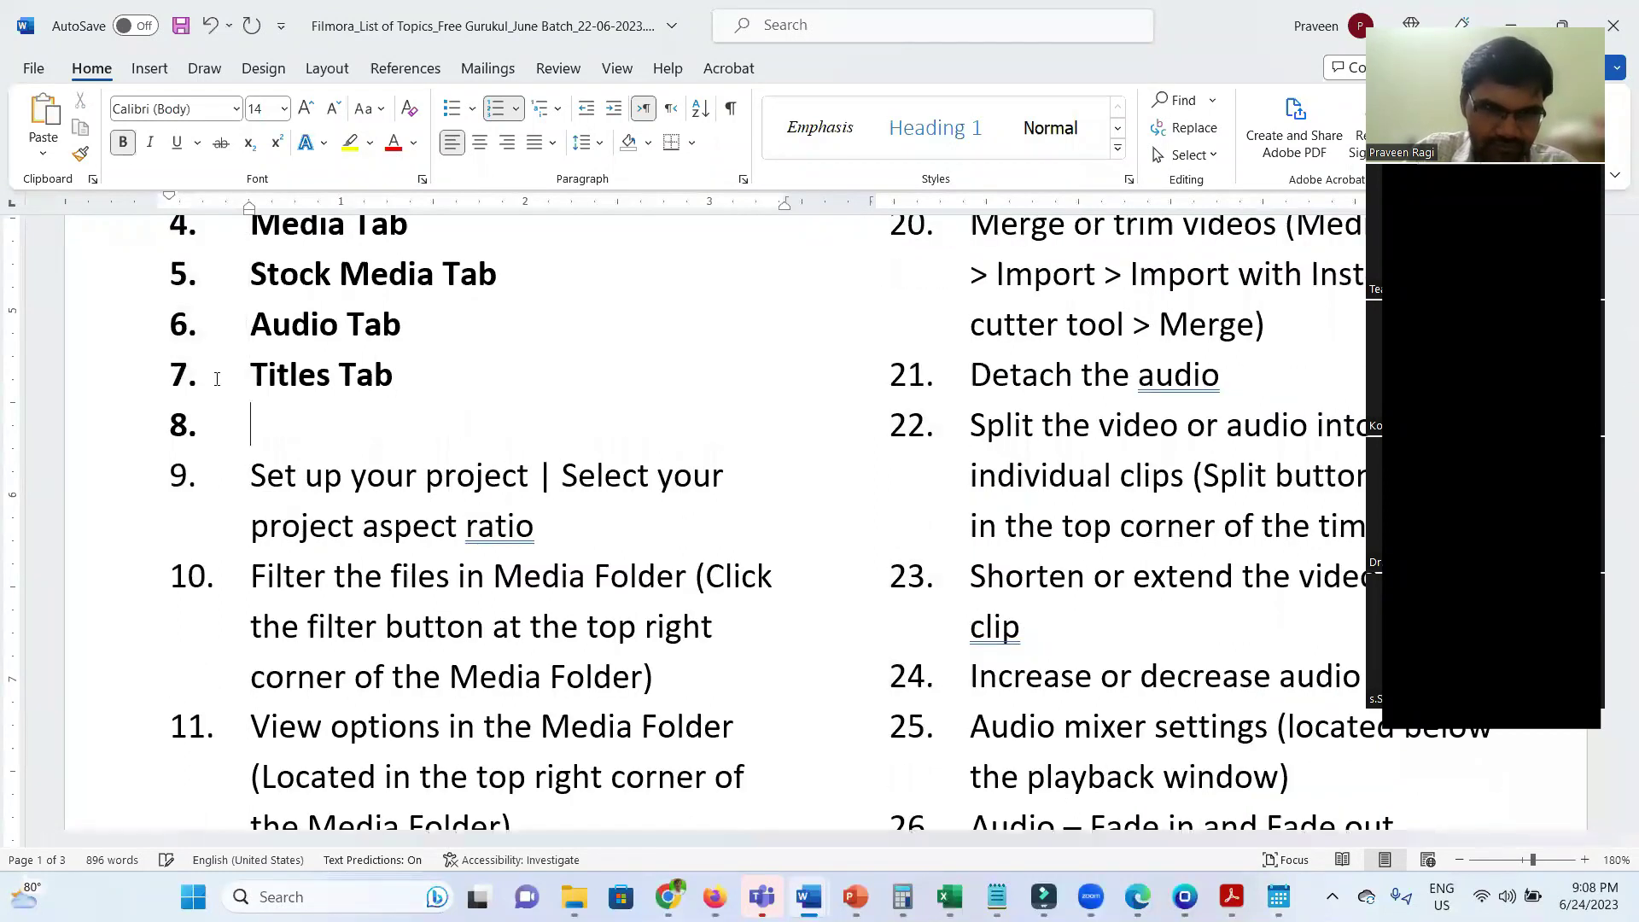
{"action": "key", "text": "alt+Tab"}
{"action": "key", "text": "alt+Tab"}
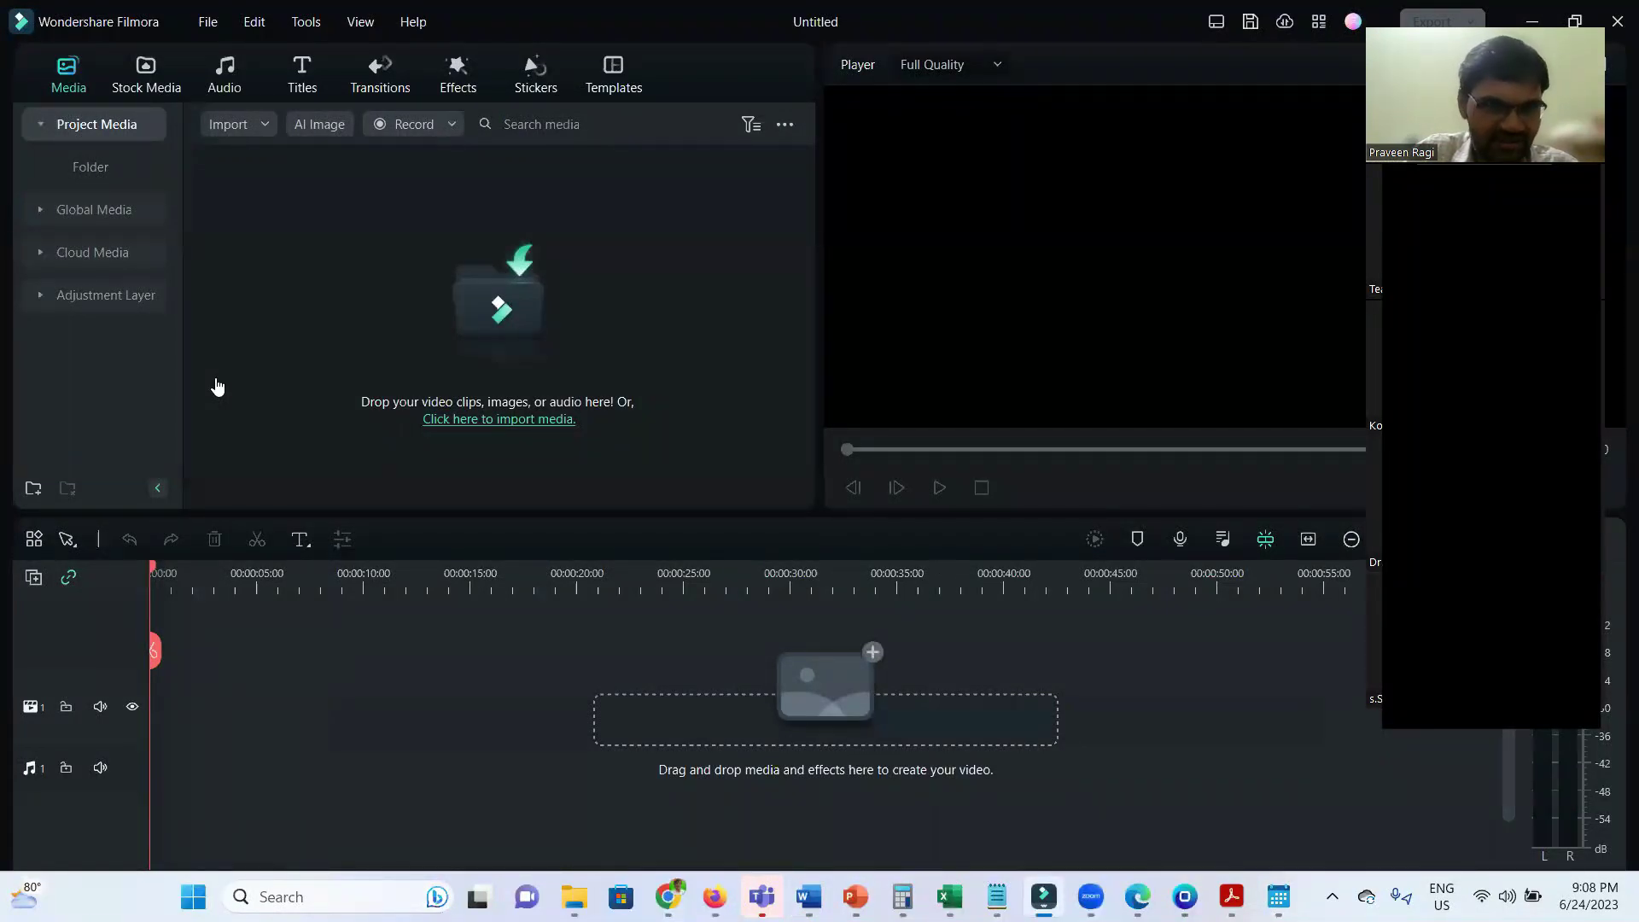
{"action": "key", "text": "alt+Tab"}
{"action": "type", "text": "Transi"}
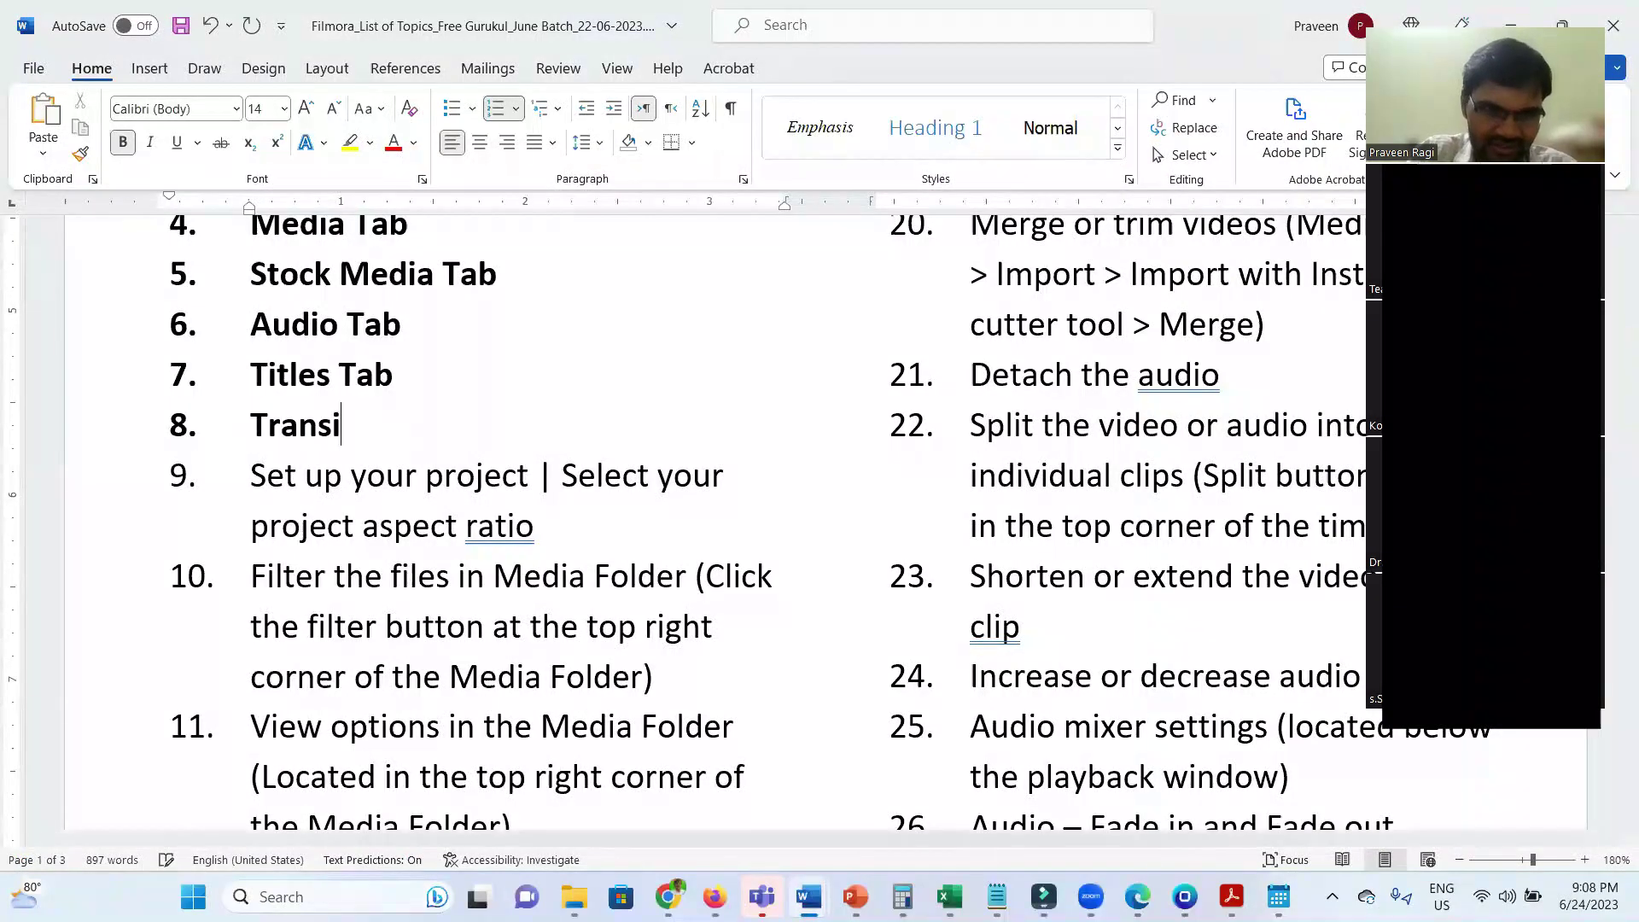
{"action": "type", "text": "tions Tab"}
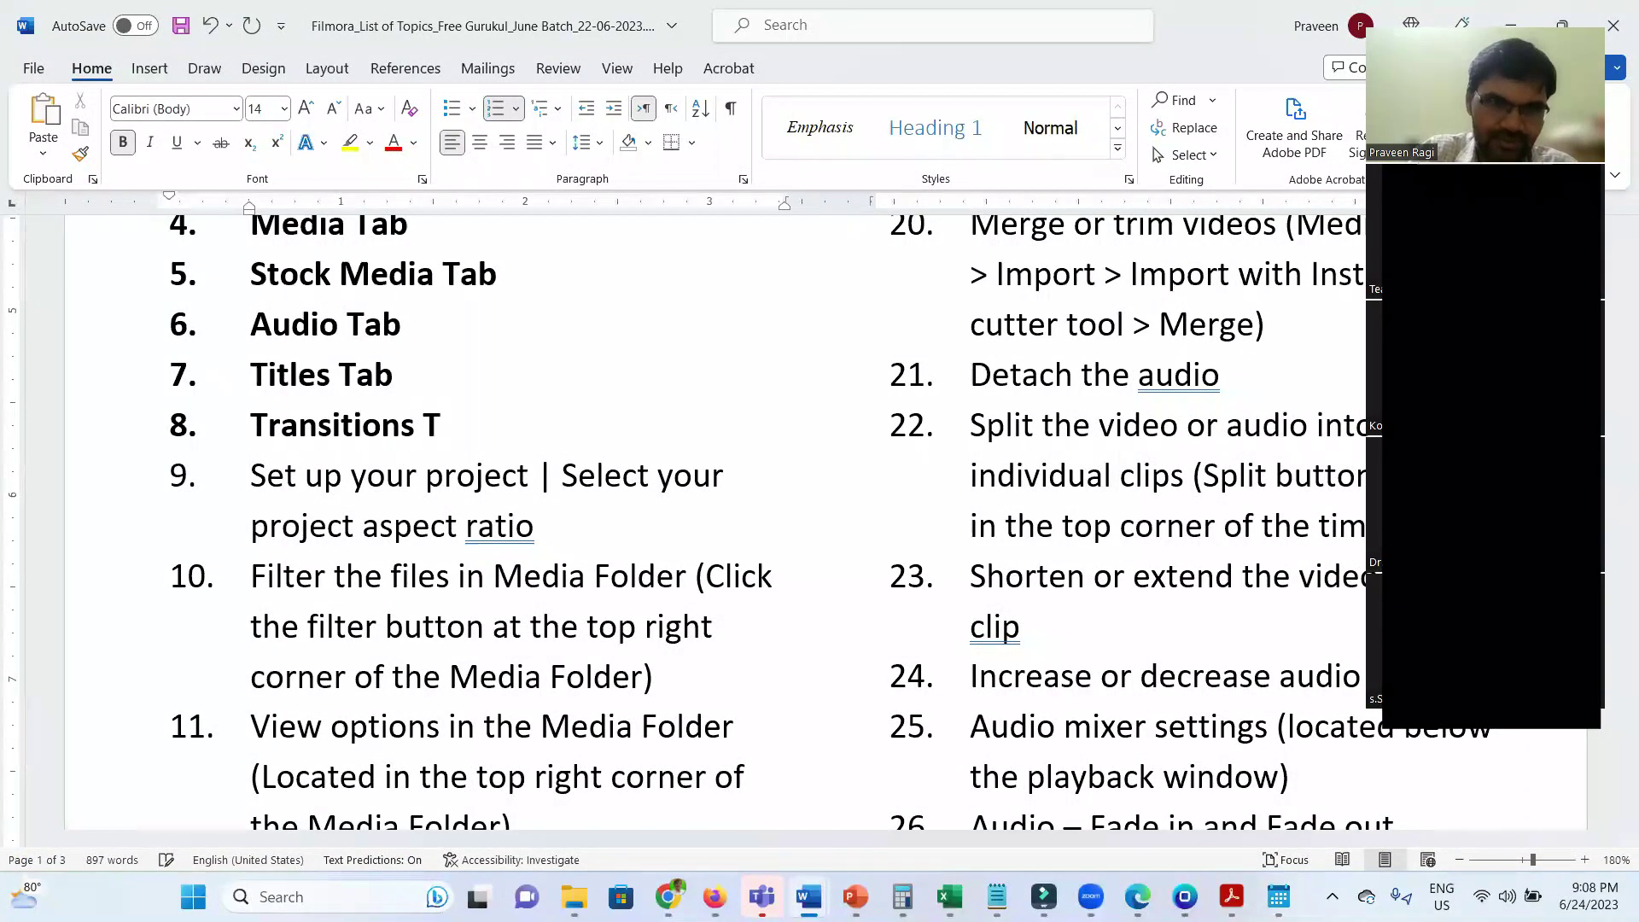
Add the list items "Stickers Tab", "Effects Tab" and "Templates Tab" below "Transitions Tab".
{"action": "key", "text": "Return"}
{"action": "type", "text": "Stic"}
{"action": "type", "text": "pl"}
{"action": "type", "text": "a"}
{"action": "type", "text": "tes Tab"}
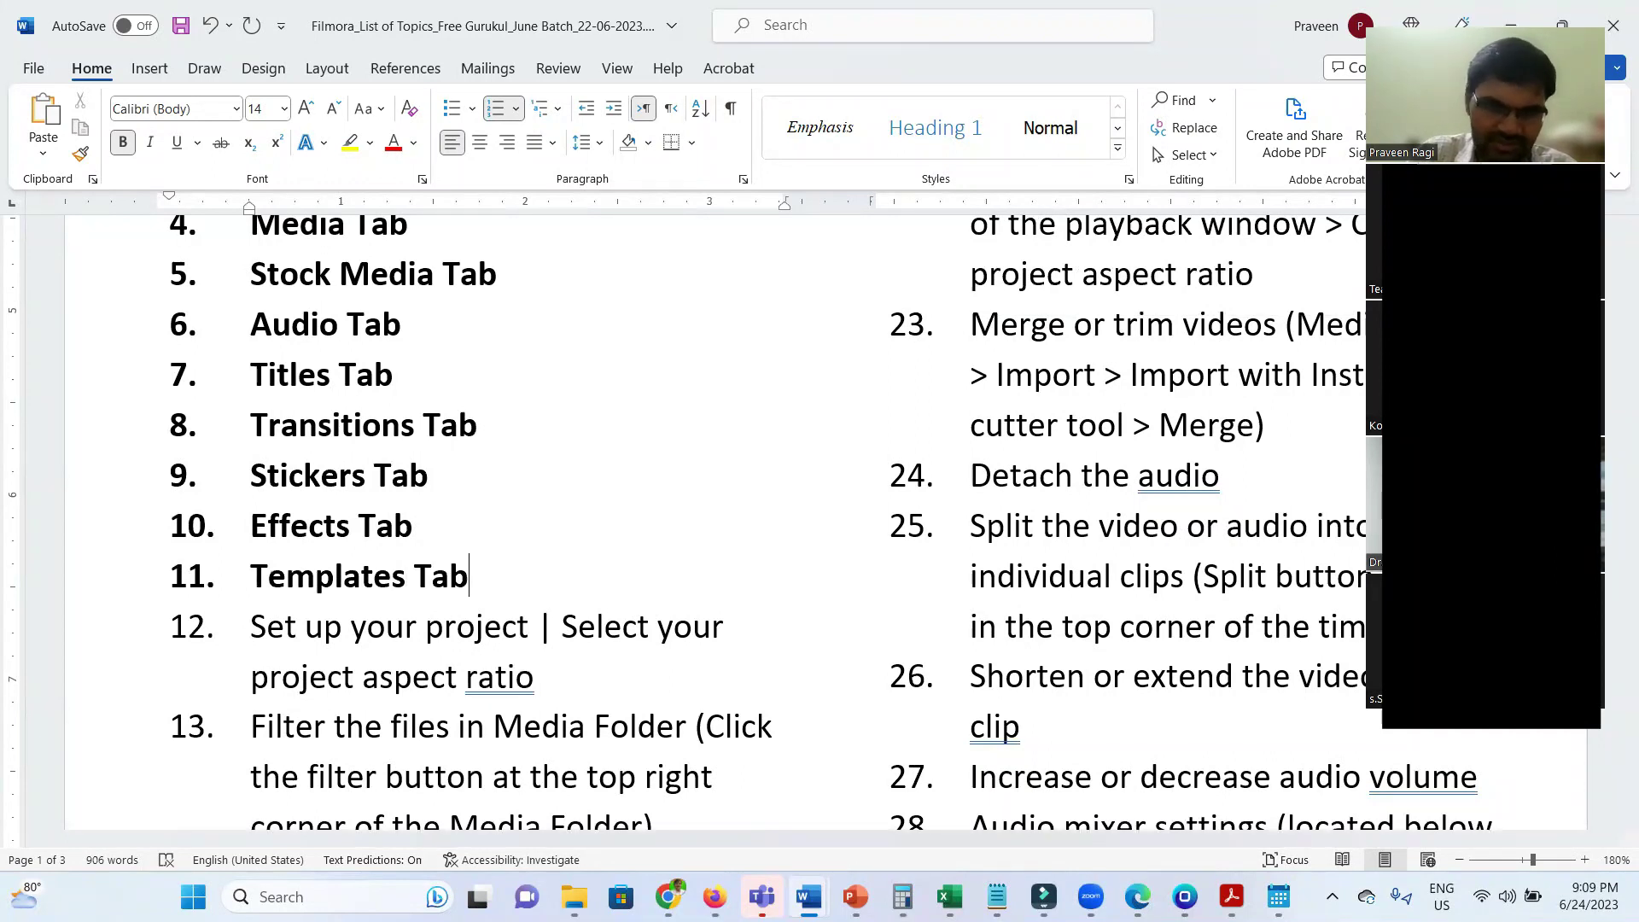
Switch to Filmora, browse the template library and open the Basic split screen layouts.
{"action": "key", "text": "alt+Tab"}
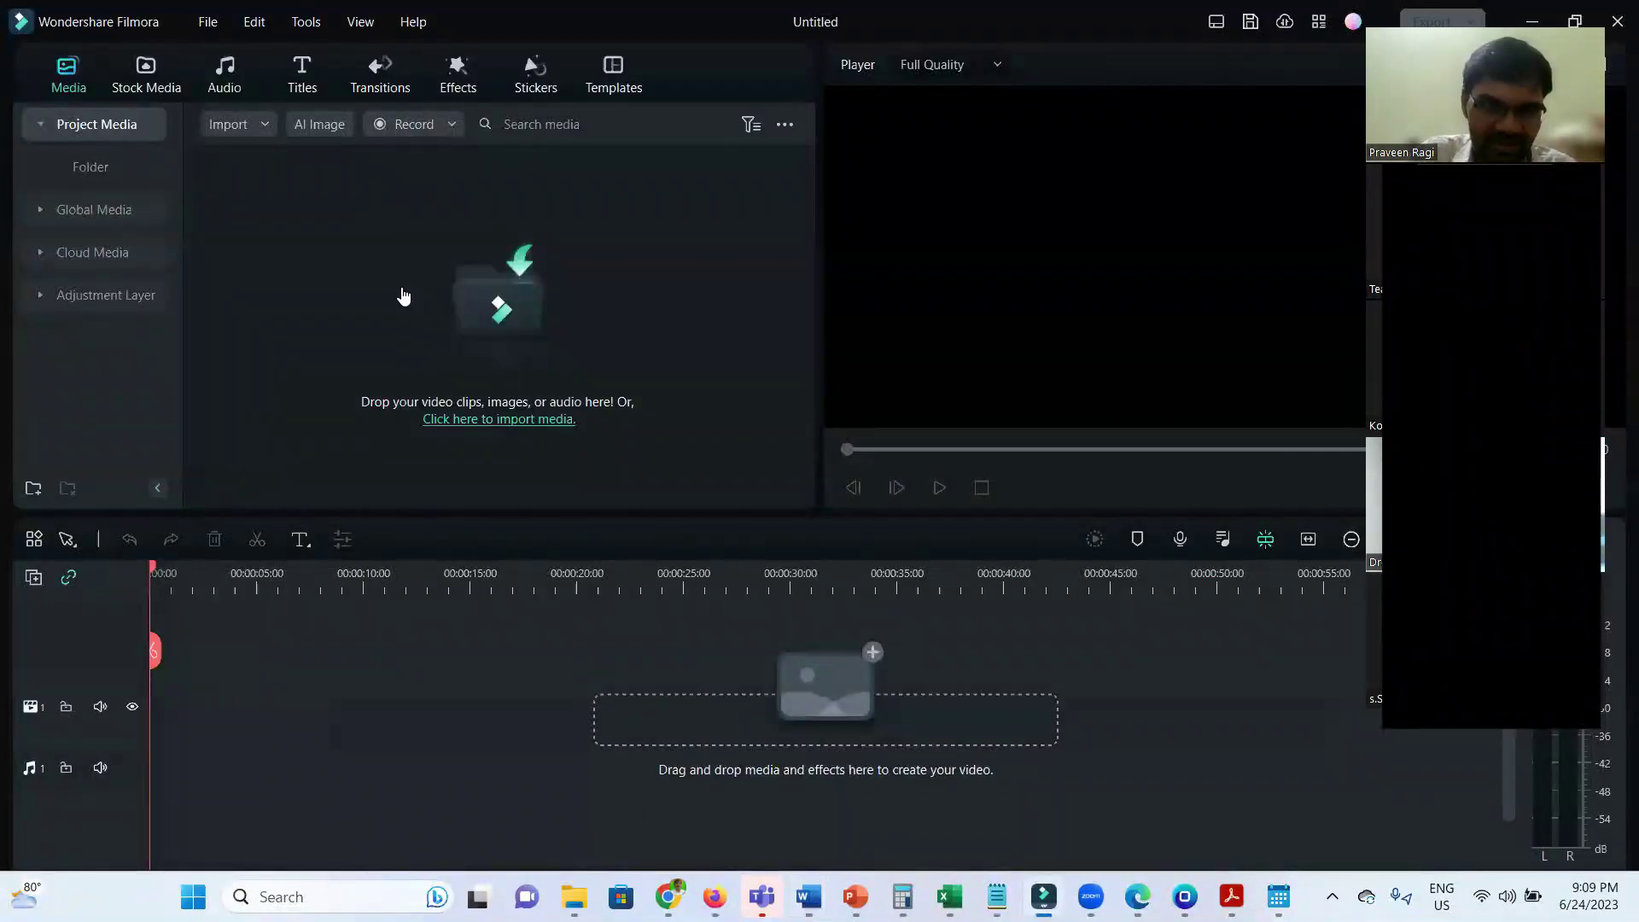
{"action": "left_click", "coordinate": [612, 78]}
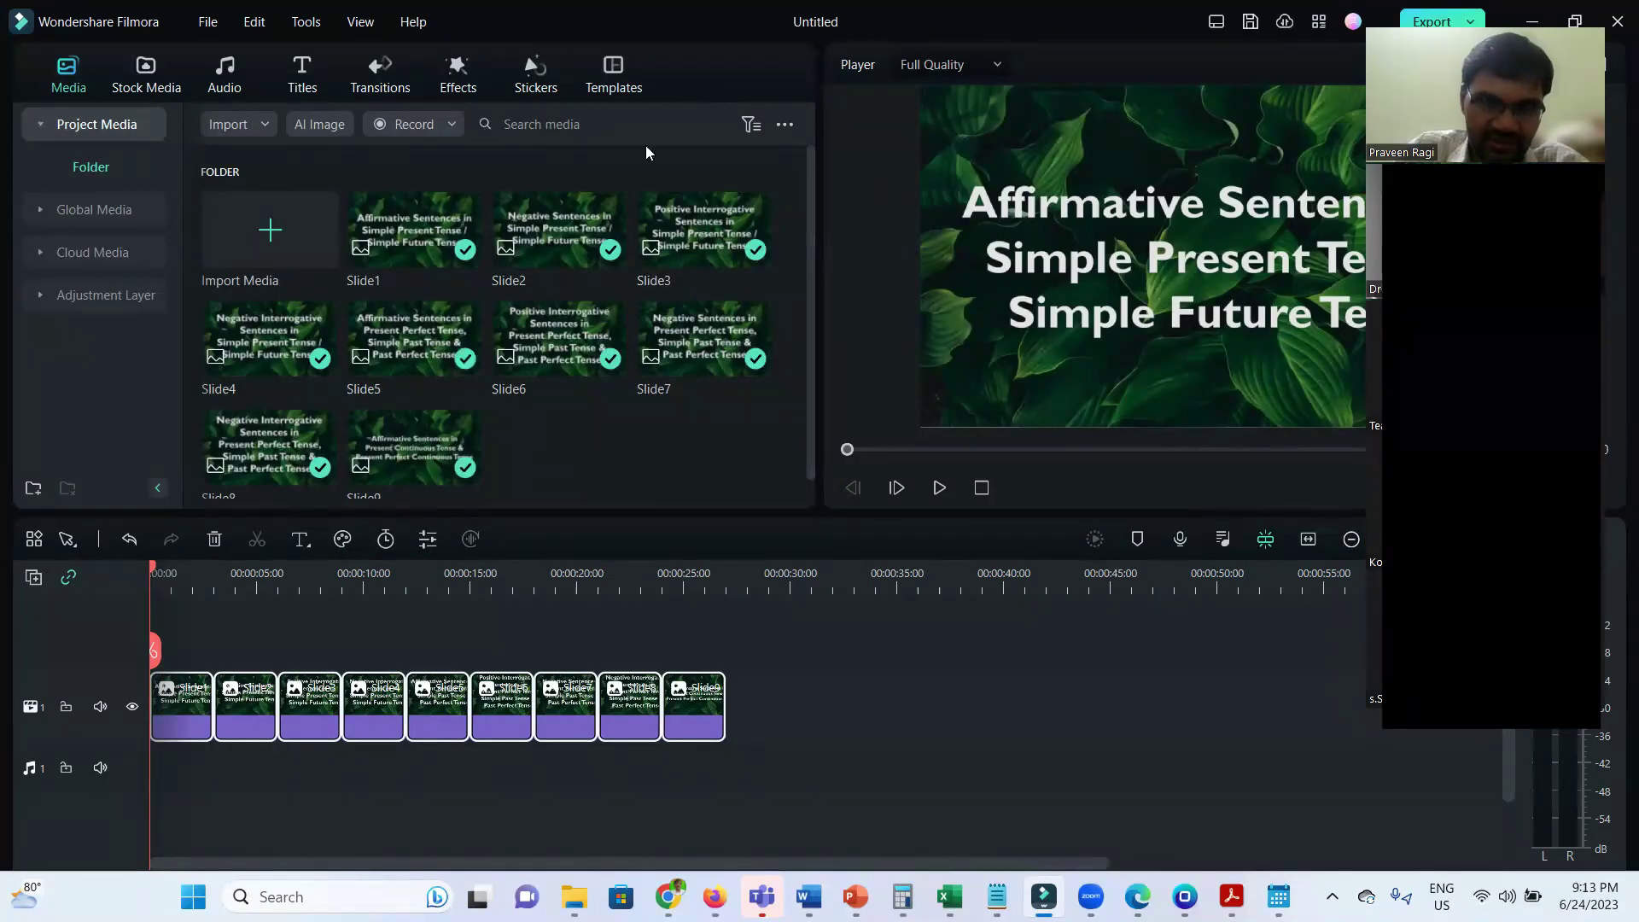
{"action": "left_click", "coordinate": [612, 94]}
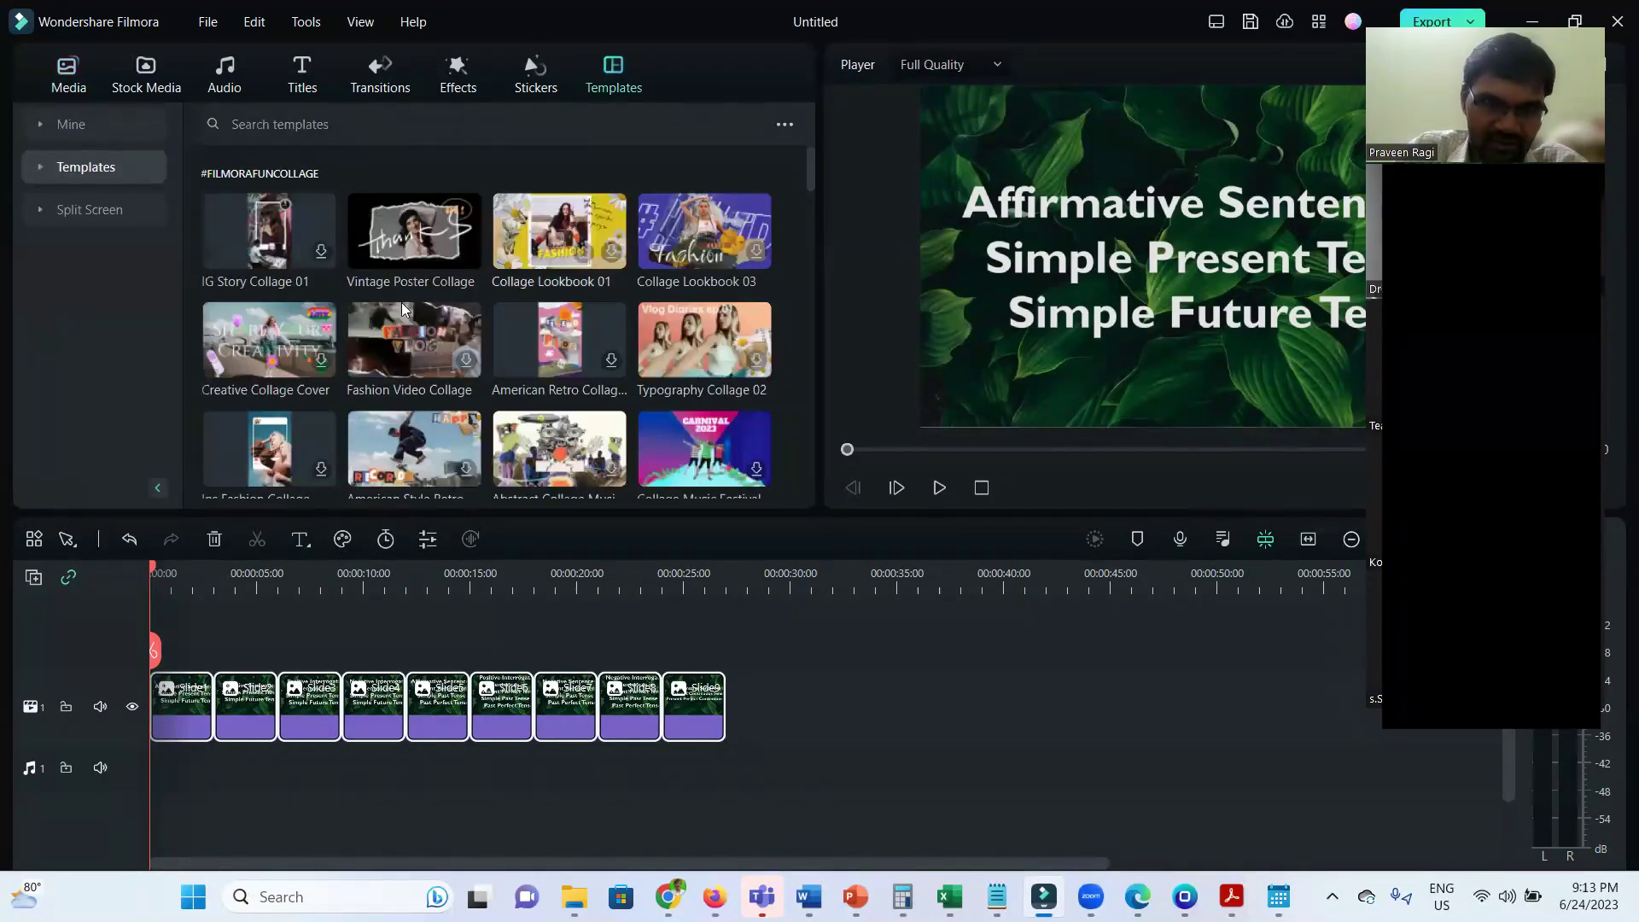
{"action": "scroll", "coordinate": [639, 306], "scroll_direction": "down", "scroll_amount": 10}
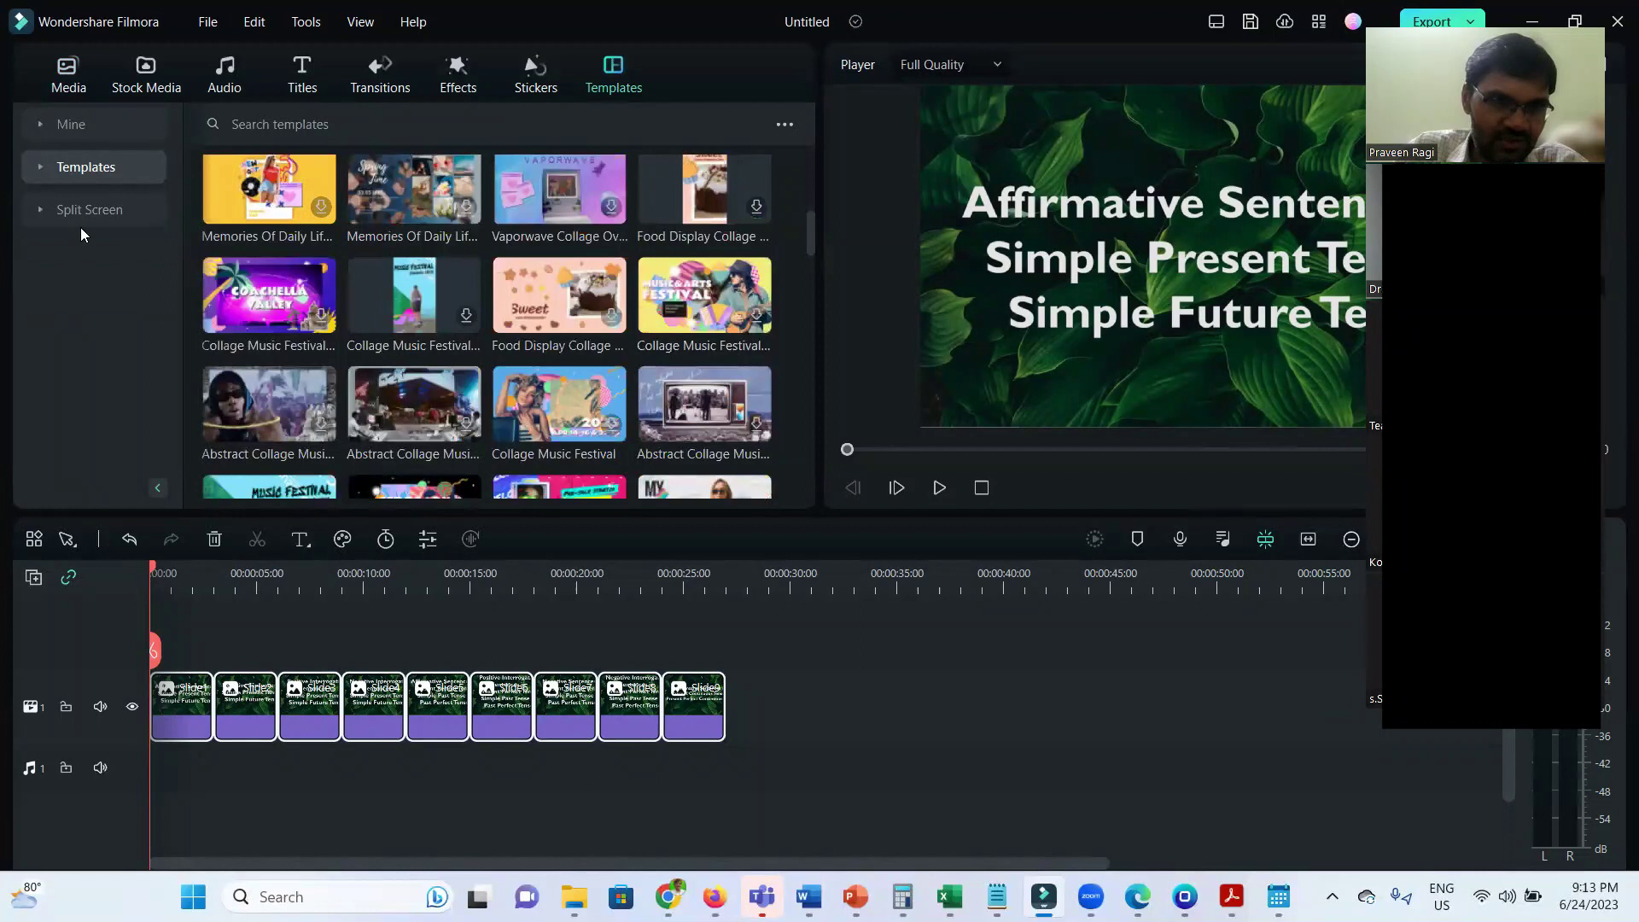
{"action": "left_click", "coordinate": [67, 210]}
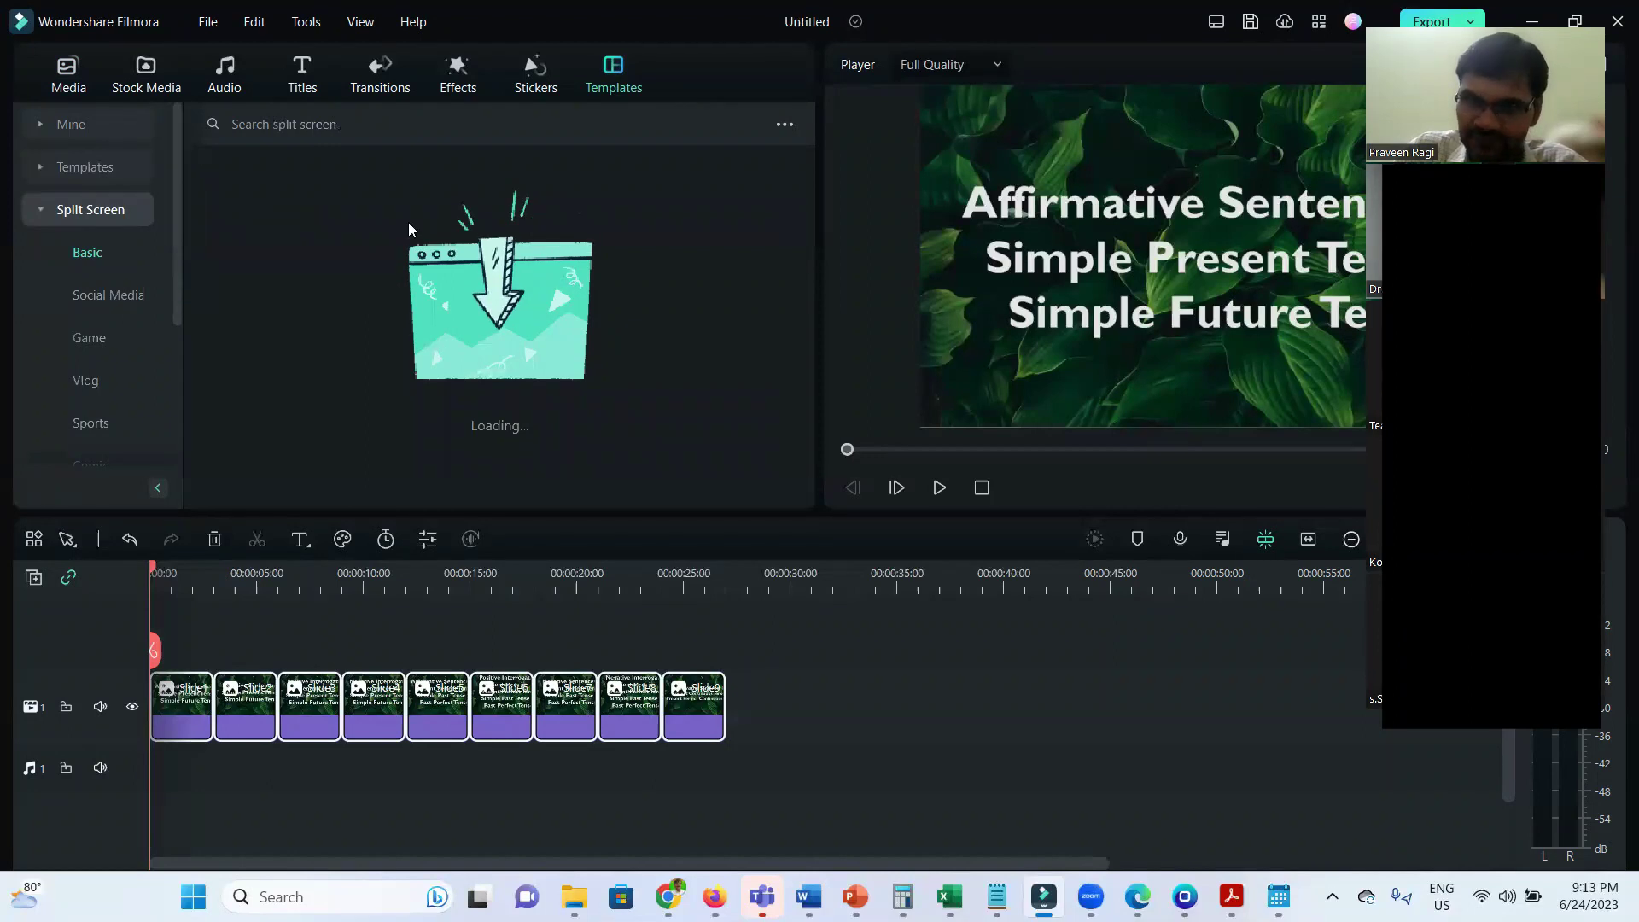
Select all the slide clips on the timeline and delete them.
{"action": "left_click_drag", "start_coordinate": [831, 633], "coordinate": [141, 771]}
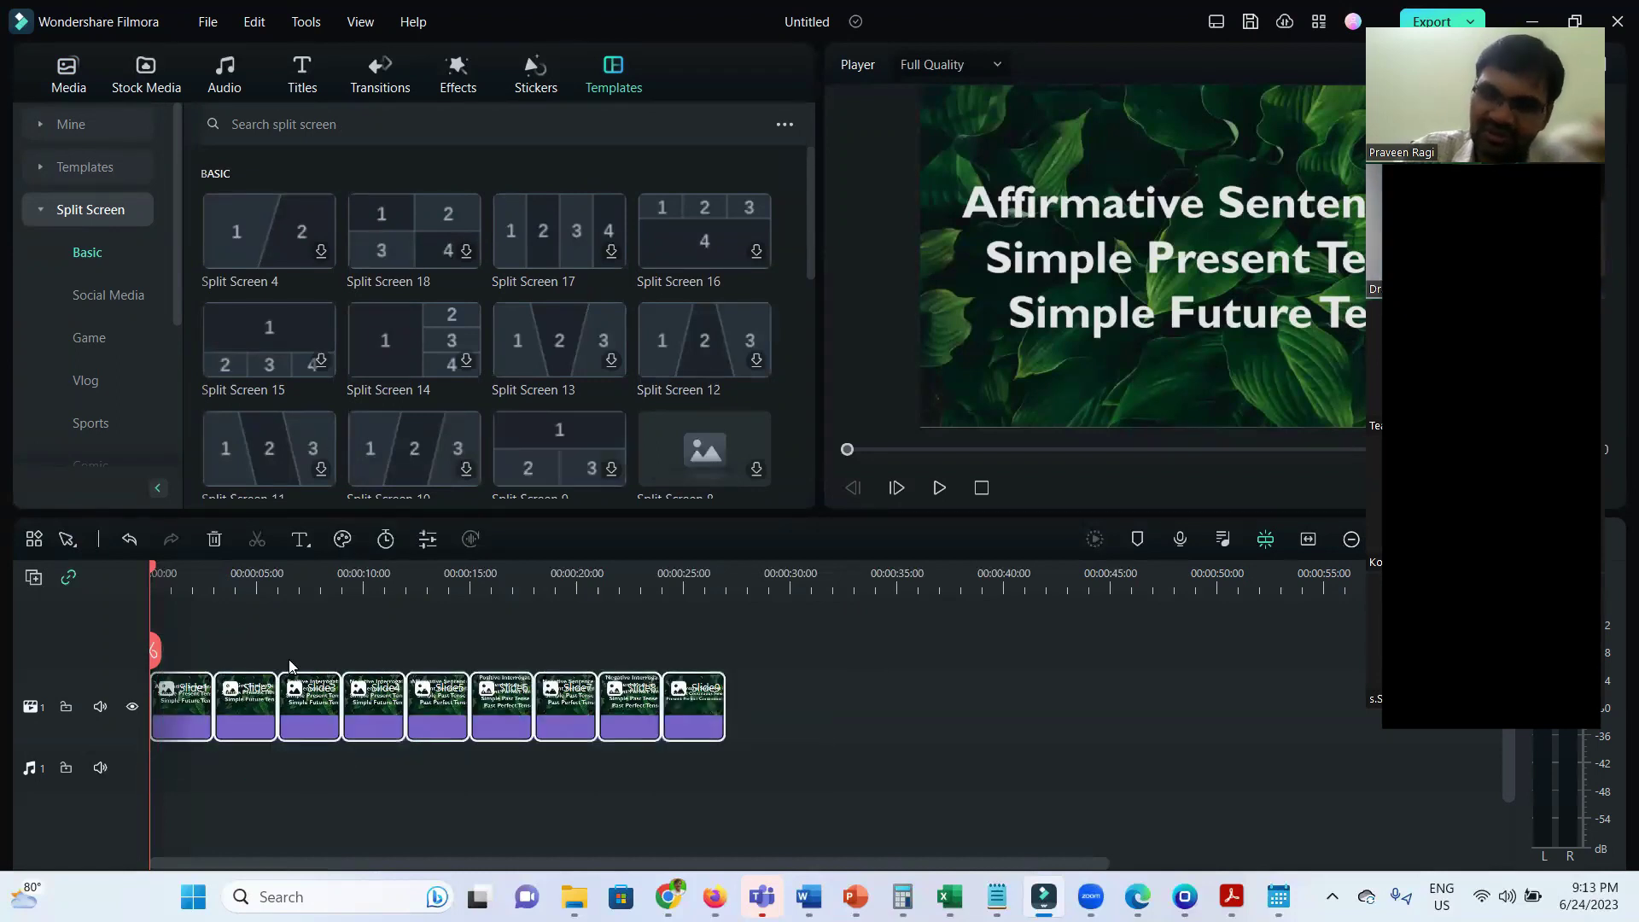
{"action": "key", "text": "Delete"}
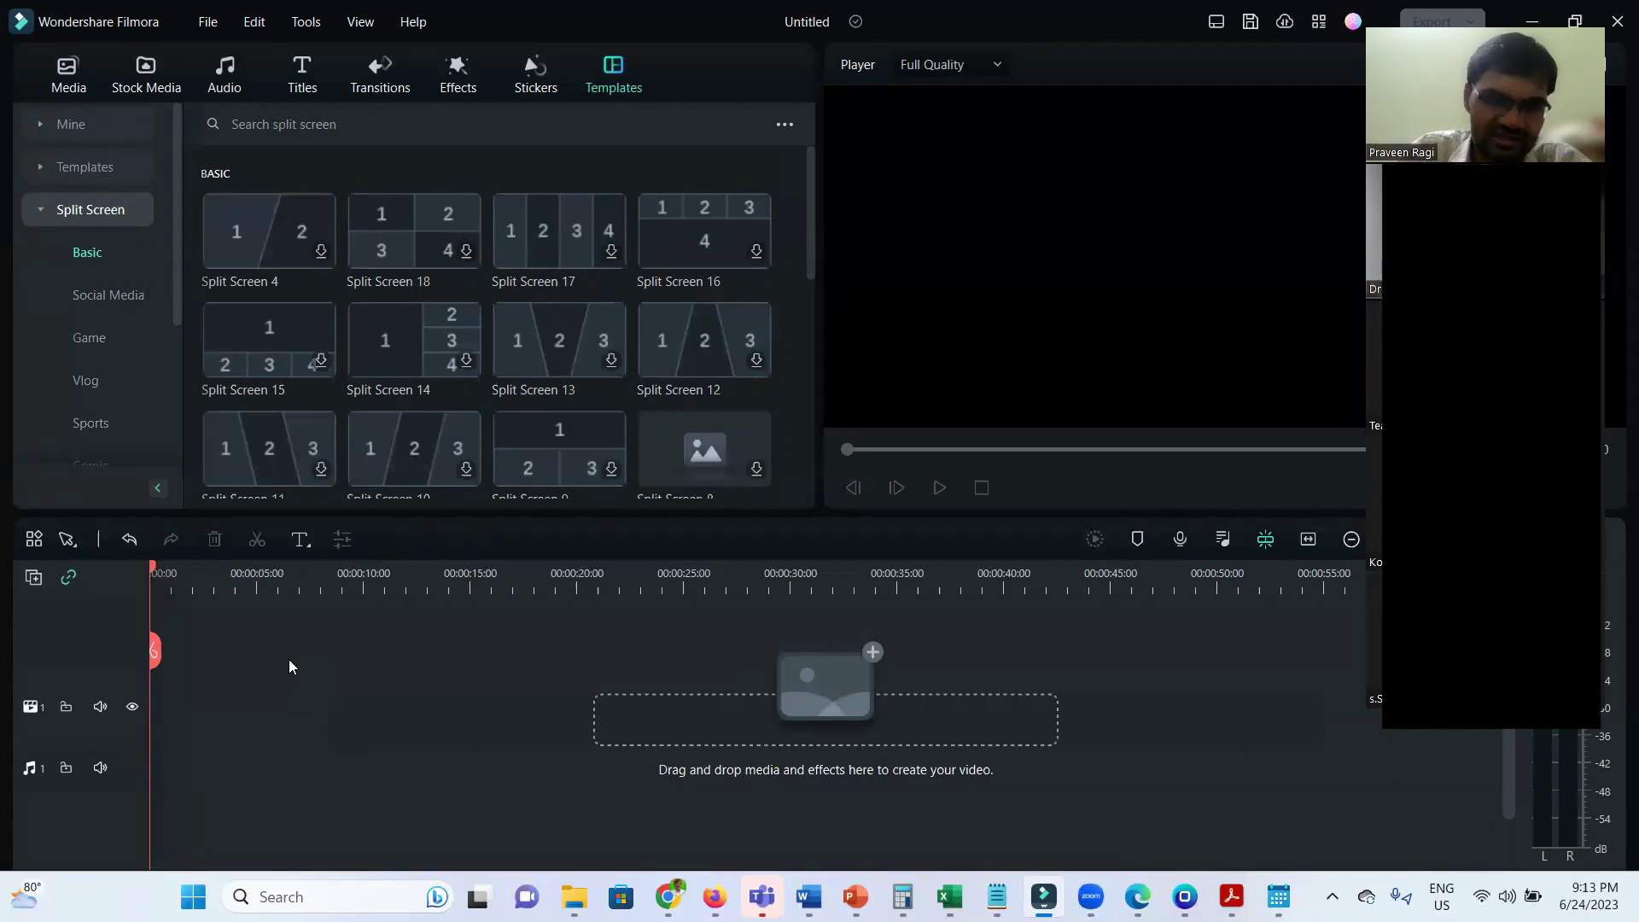
Add the Split Screen 14 layout to the start of video track 1, preview it mid-clip and close its settings.
{"action": "mouse_move", "coordinate": [809, 174]}
{"action": "left_mouse_down"}
{"action": "mouse_move", "coordinate": [809, 253]}
{"action": "mouse_move", "coordinate": [825, 152]}
{"action": "left_mouse_up"}
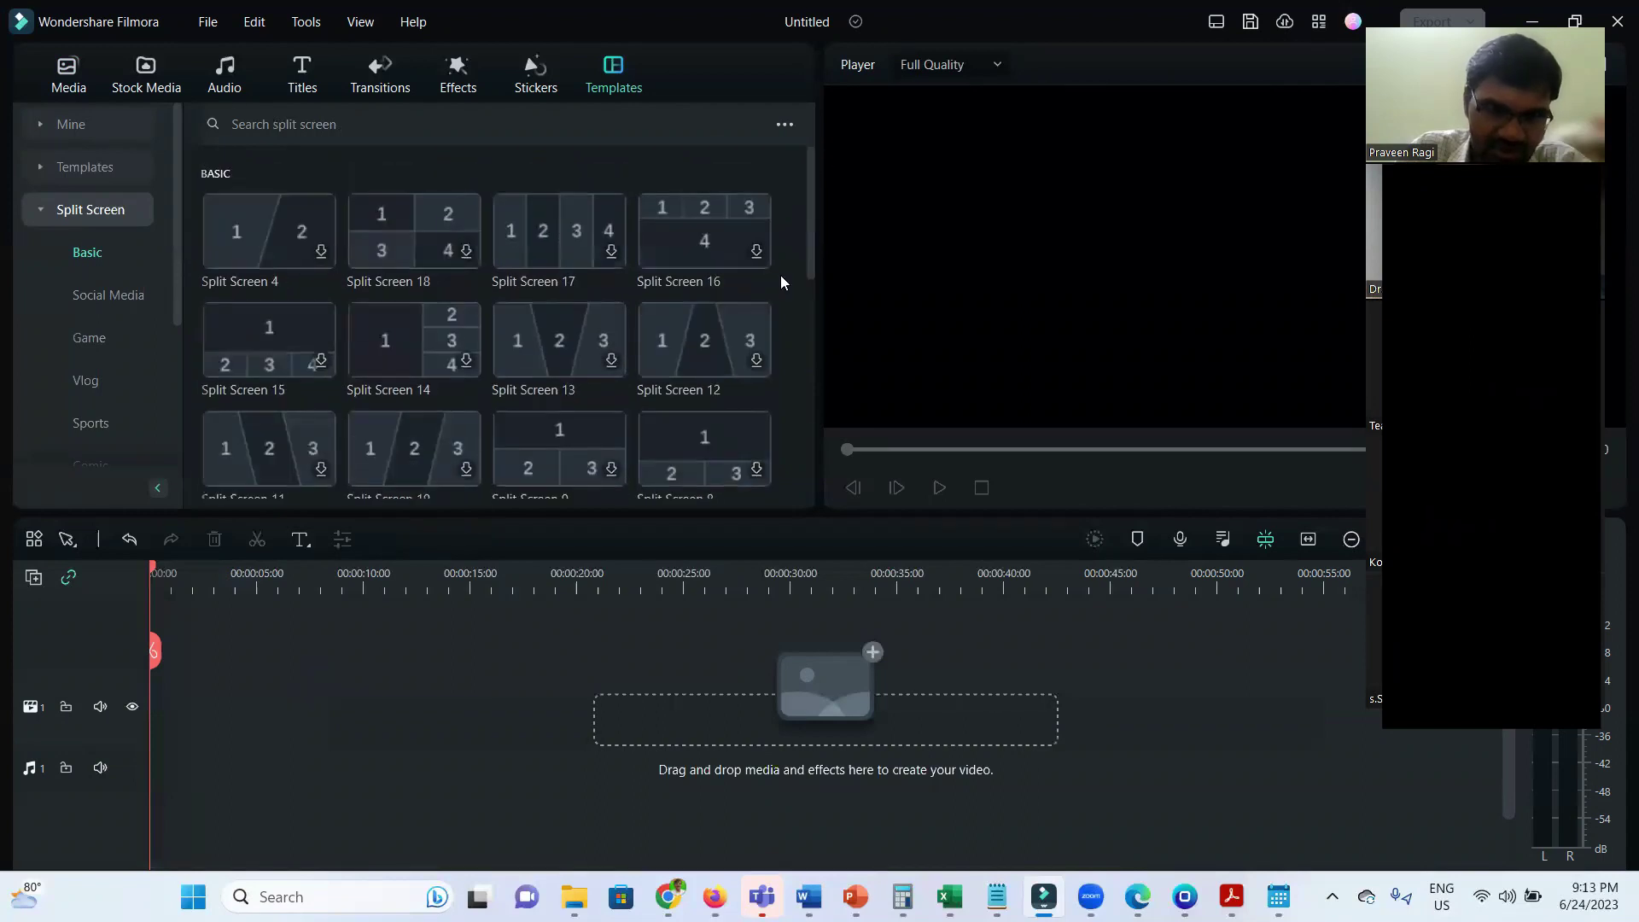
{"action": "left_click_drag", "start_coordinate": [420, 328], "coordinate": [193, 702]}
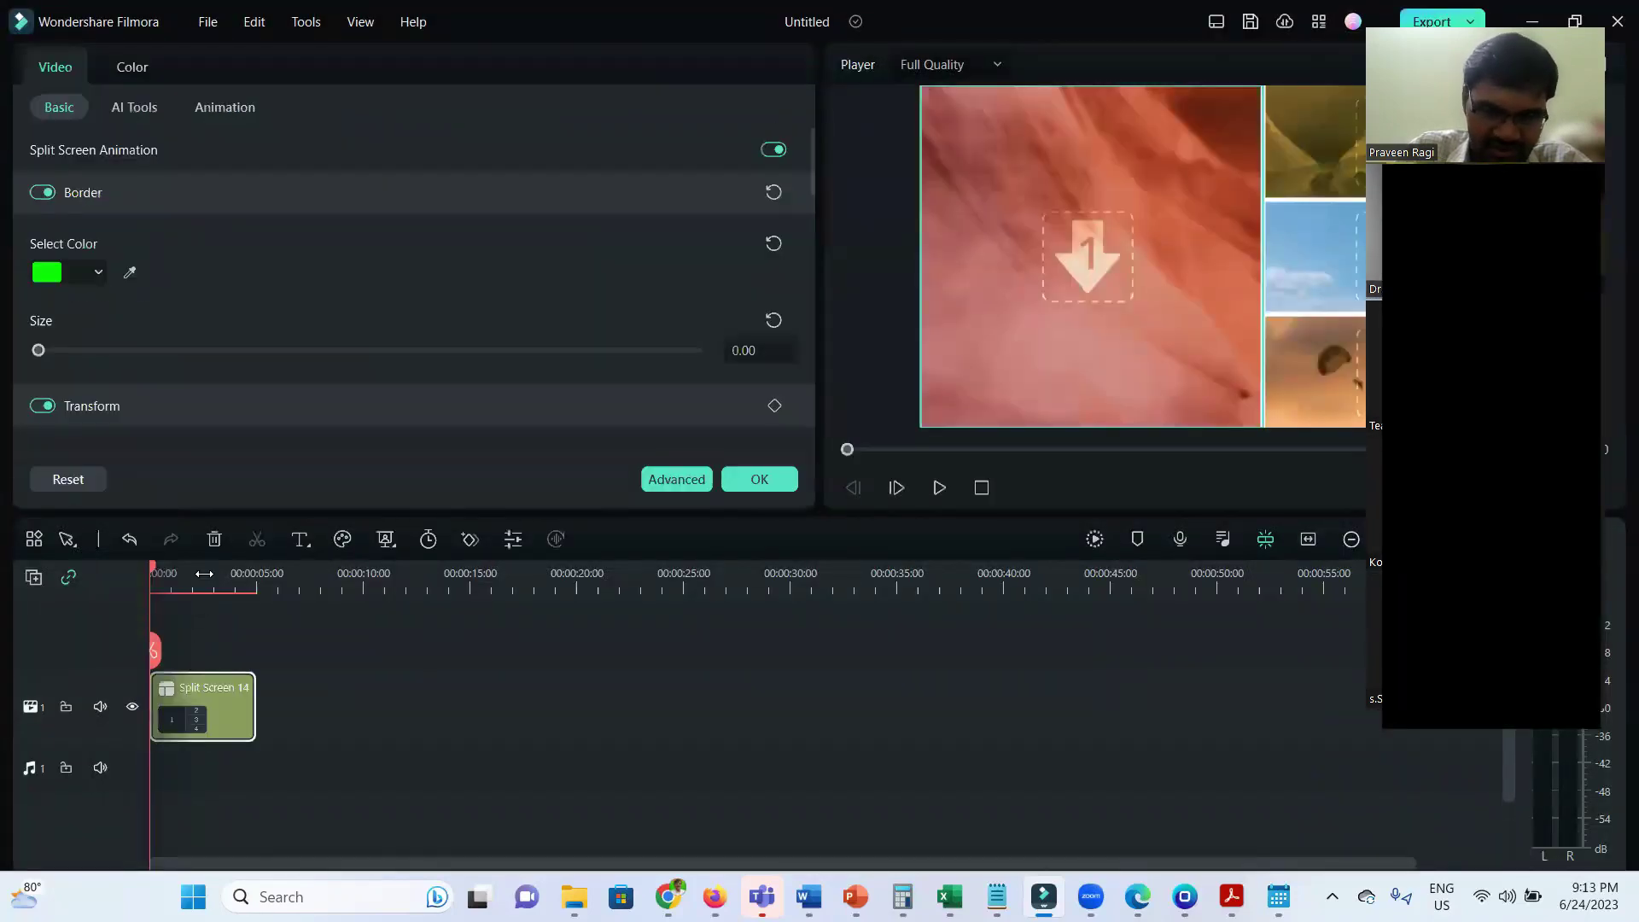
{"action": "left_click", "coordinate": [204, 574]}
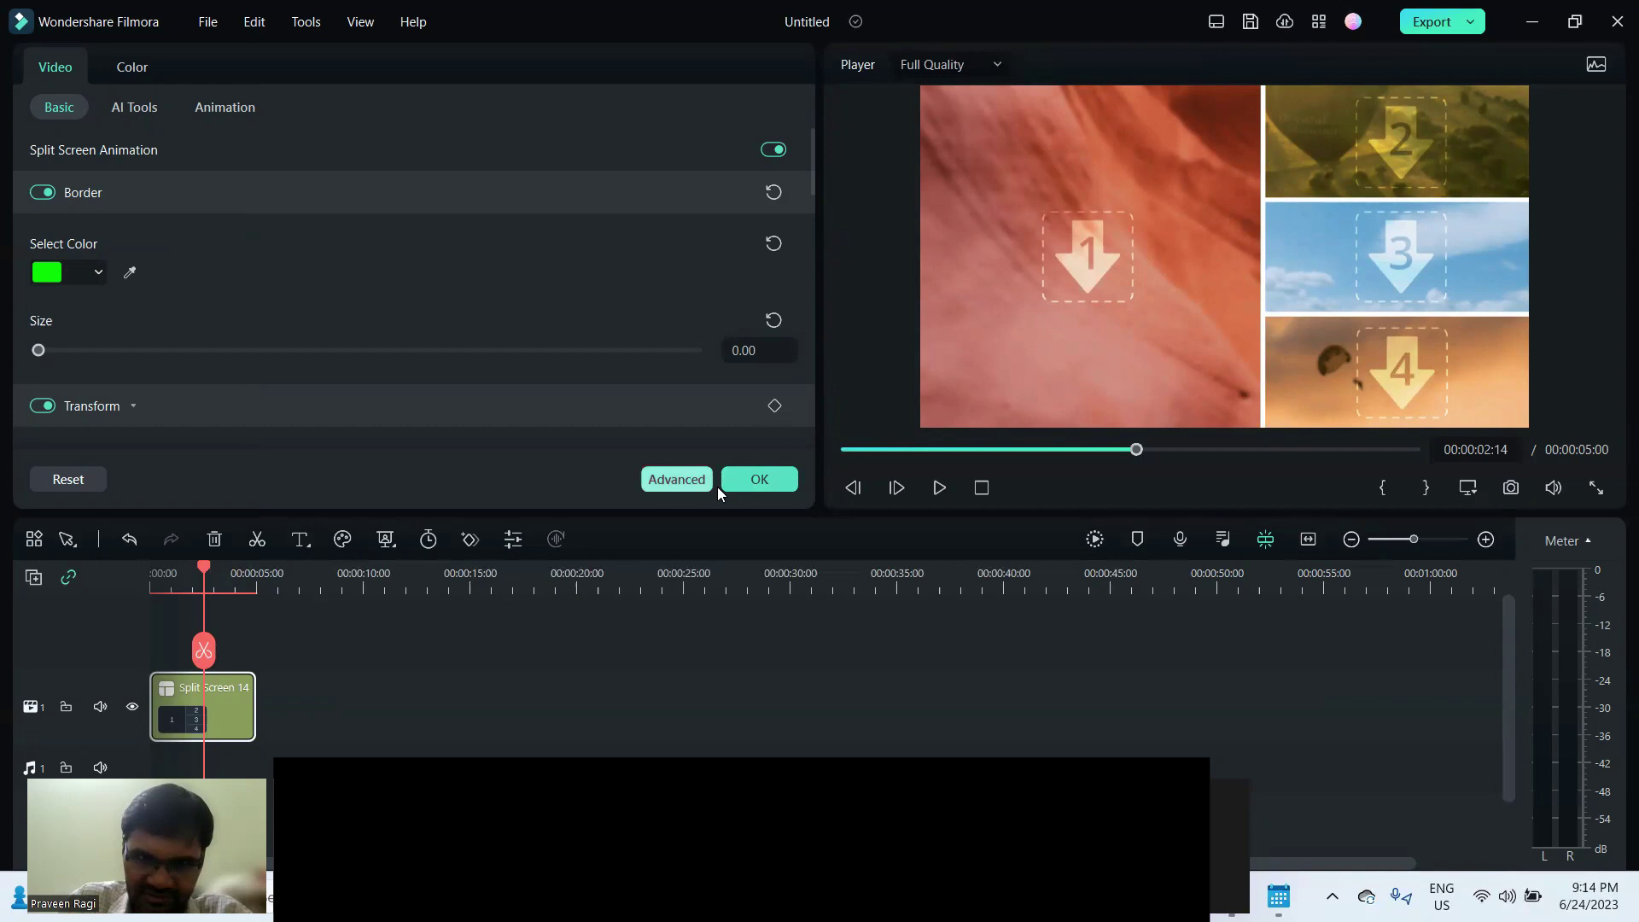
{"action": "left_click", "coordinate": [763, 479]}
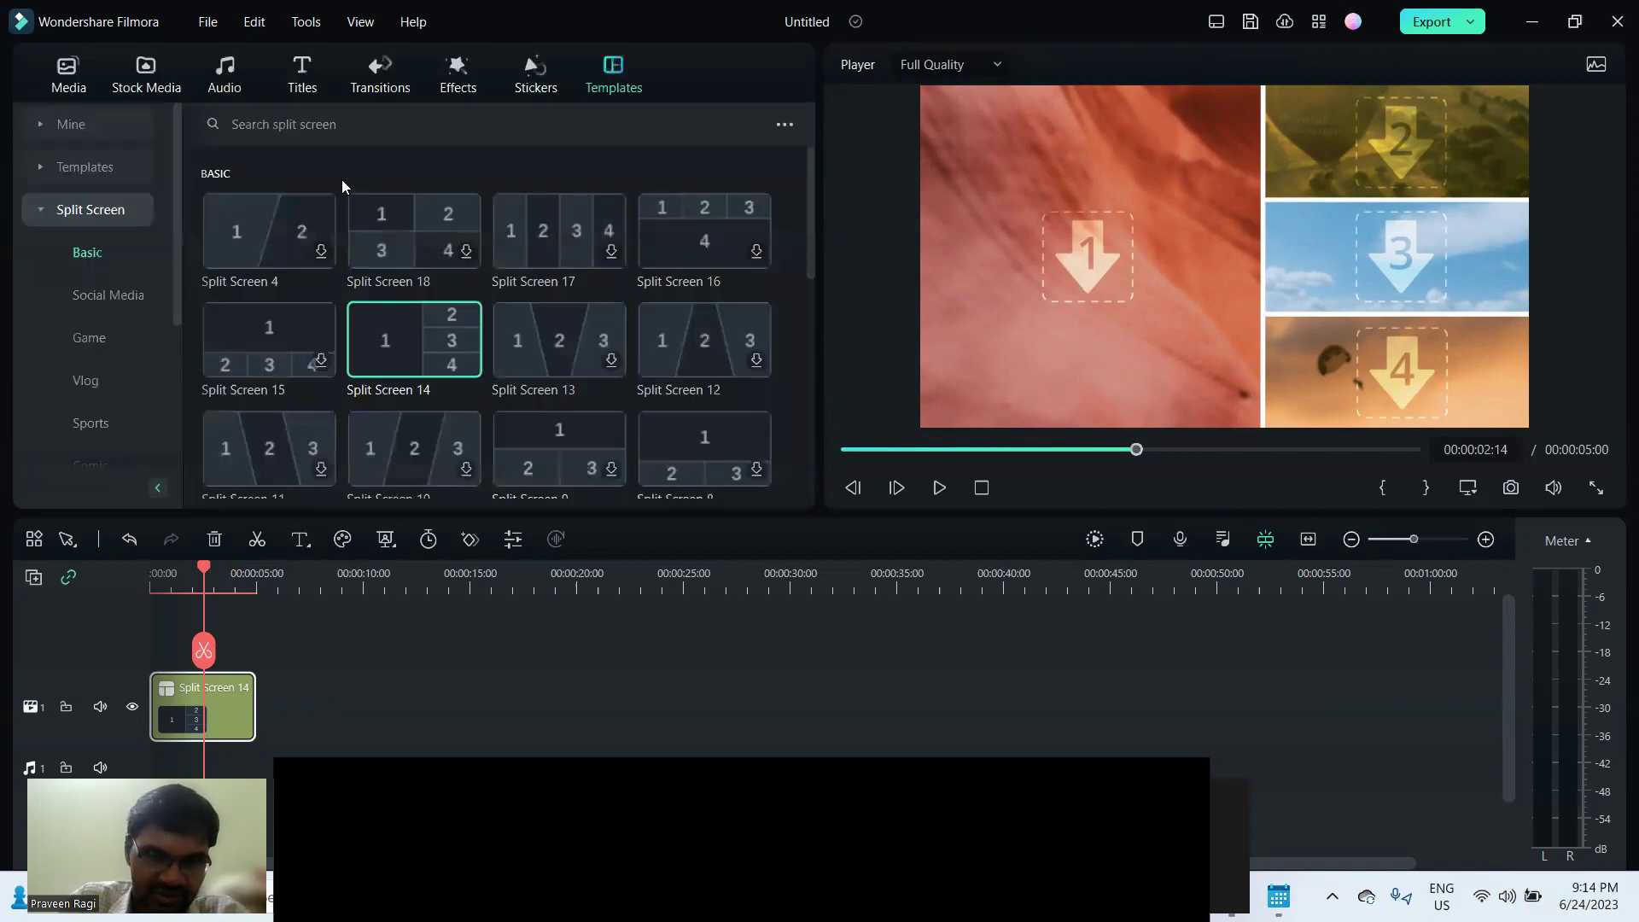
Fill areas 1 and 2 of the split screen with the Pexels seal video and the aerial ocean-waves video.
{"action": "left_click", "coordinate": [150, 75]}
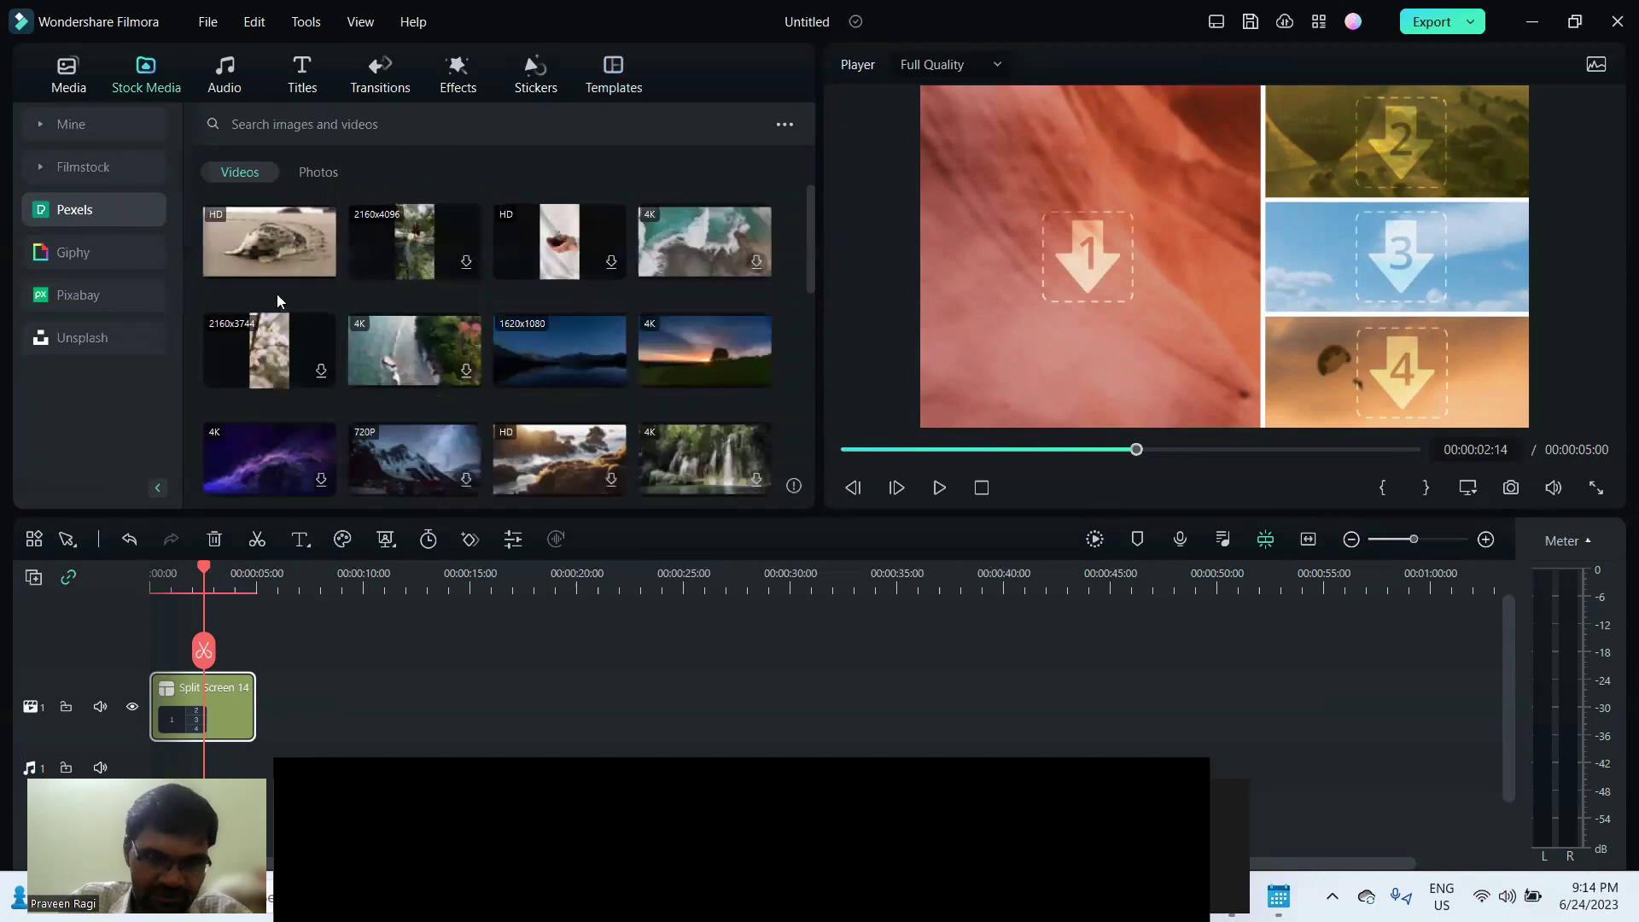
{"action": "left_click_drag", "start_coordinate": [276, 240], "coordinate": [1037, 266]}
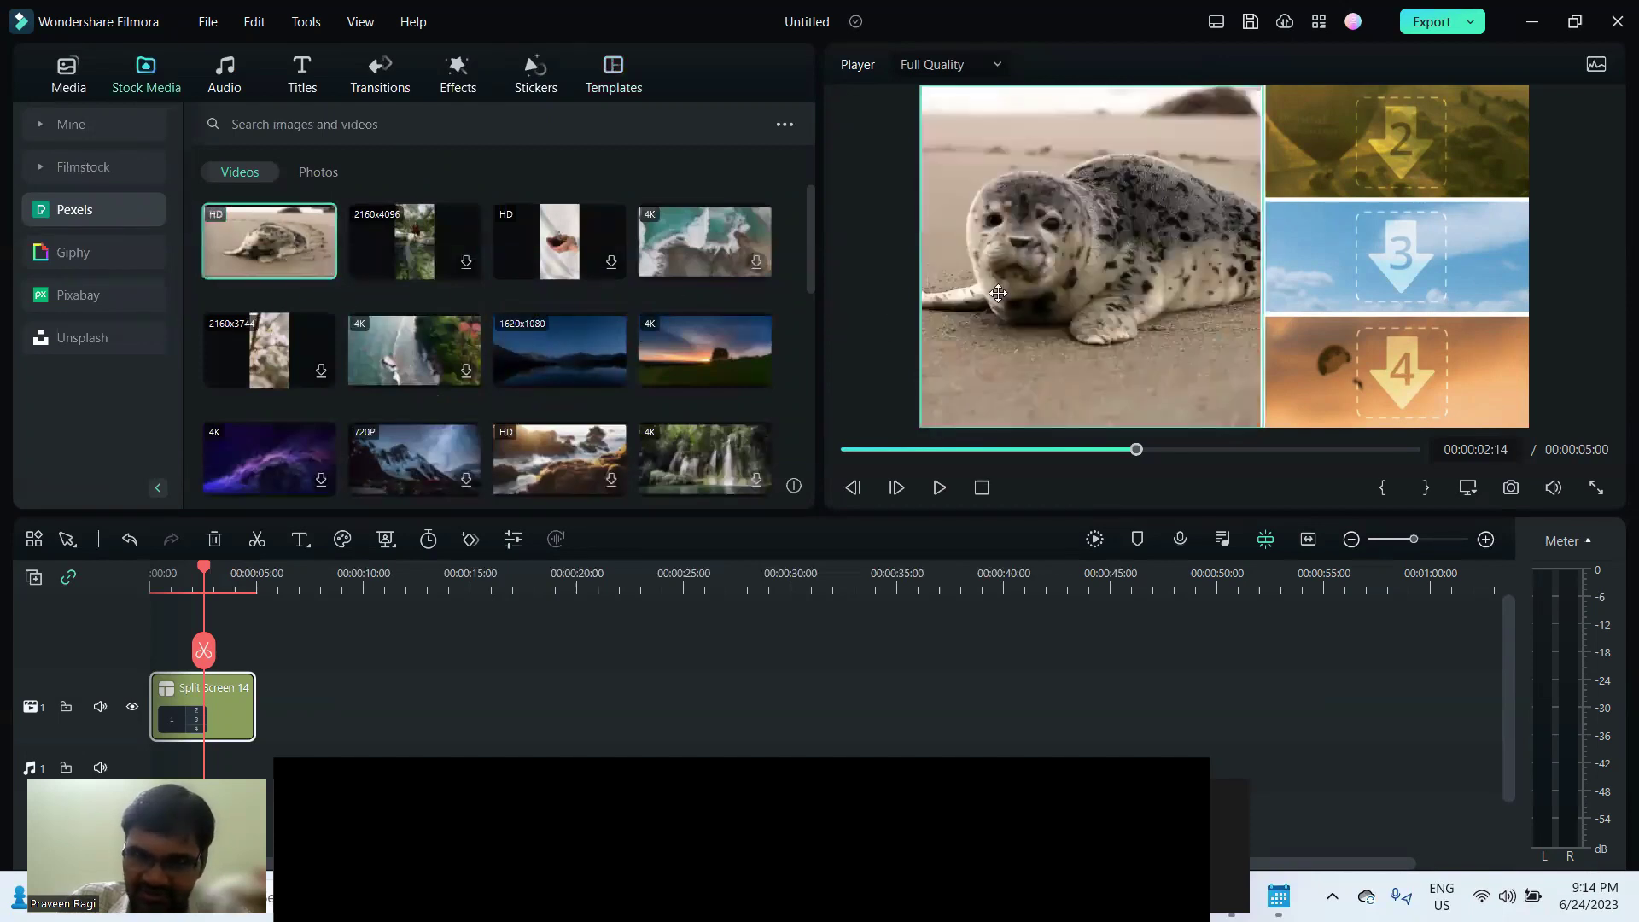
{"action": "left_click_drag", "start_coordinate": [704, 243], "coordinate": [1332, 156]}
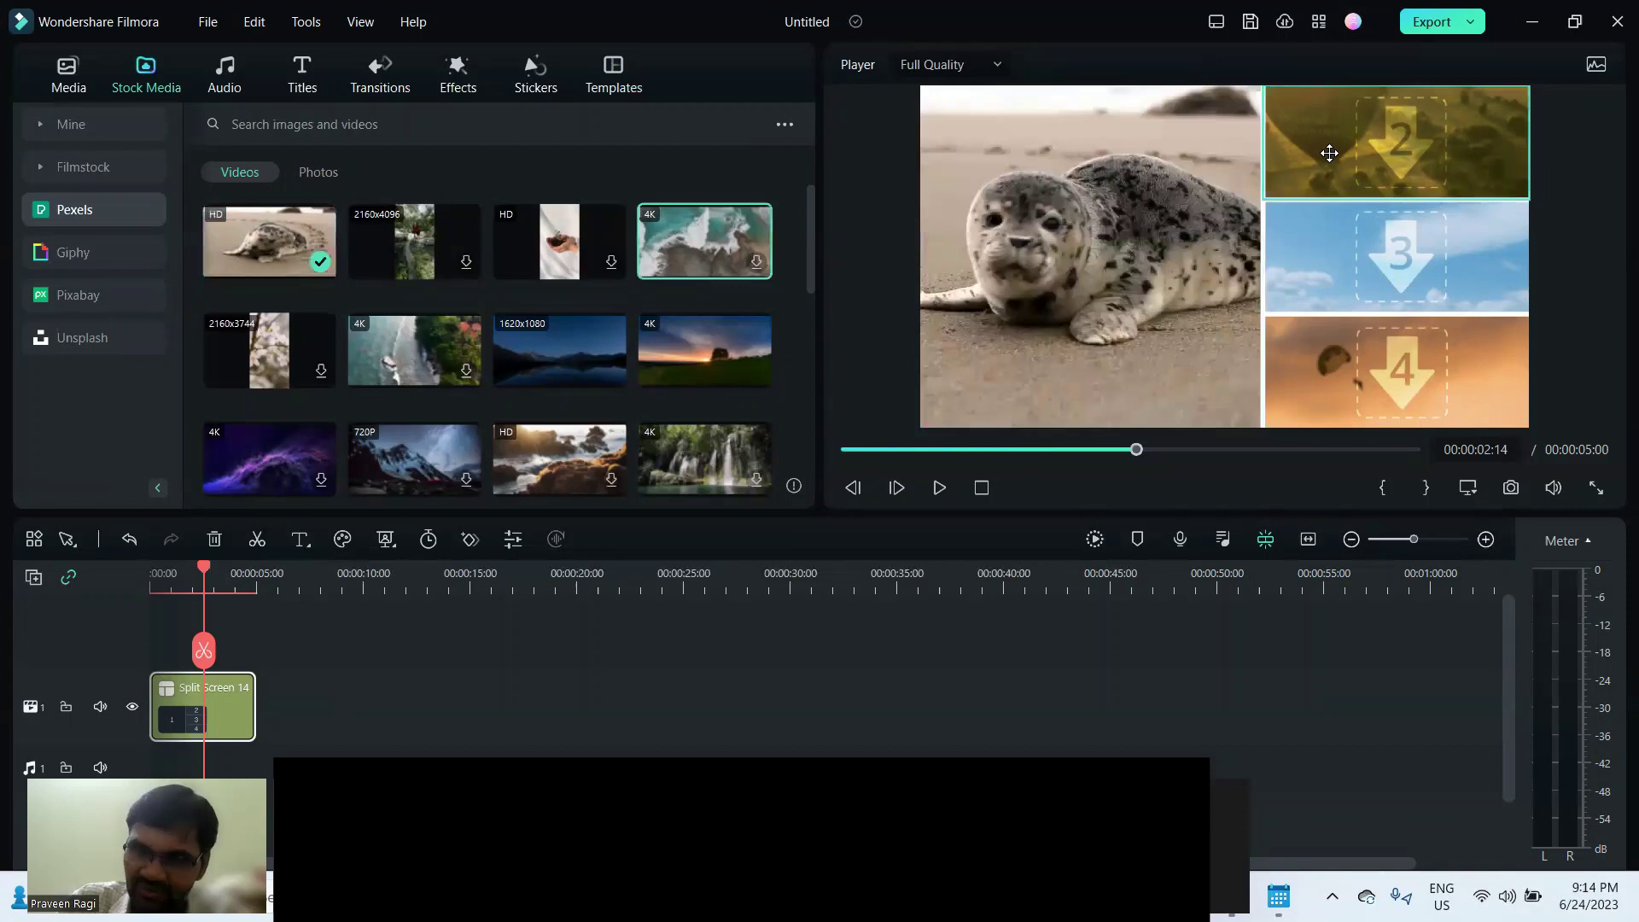
{"action": "left_click", "coordinate": [757, 261]}
{"action": "left_click", "coordinate": [1004, 470]}
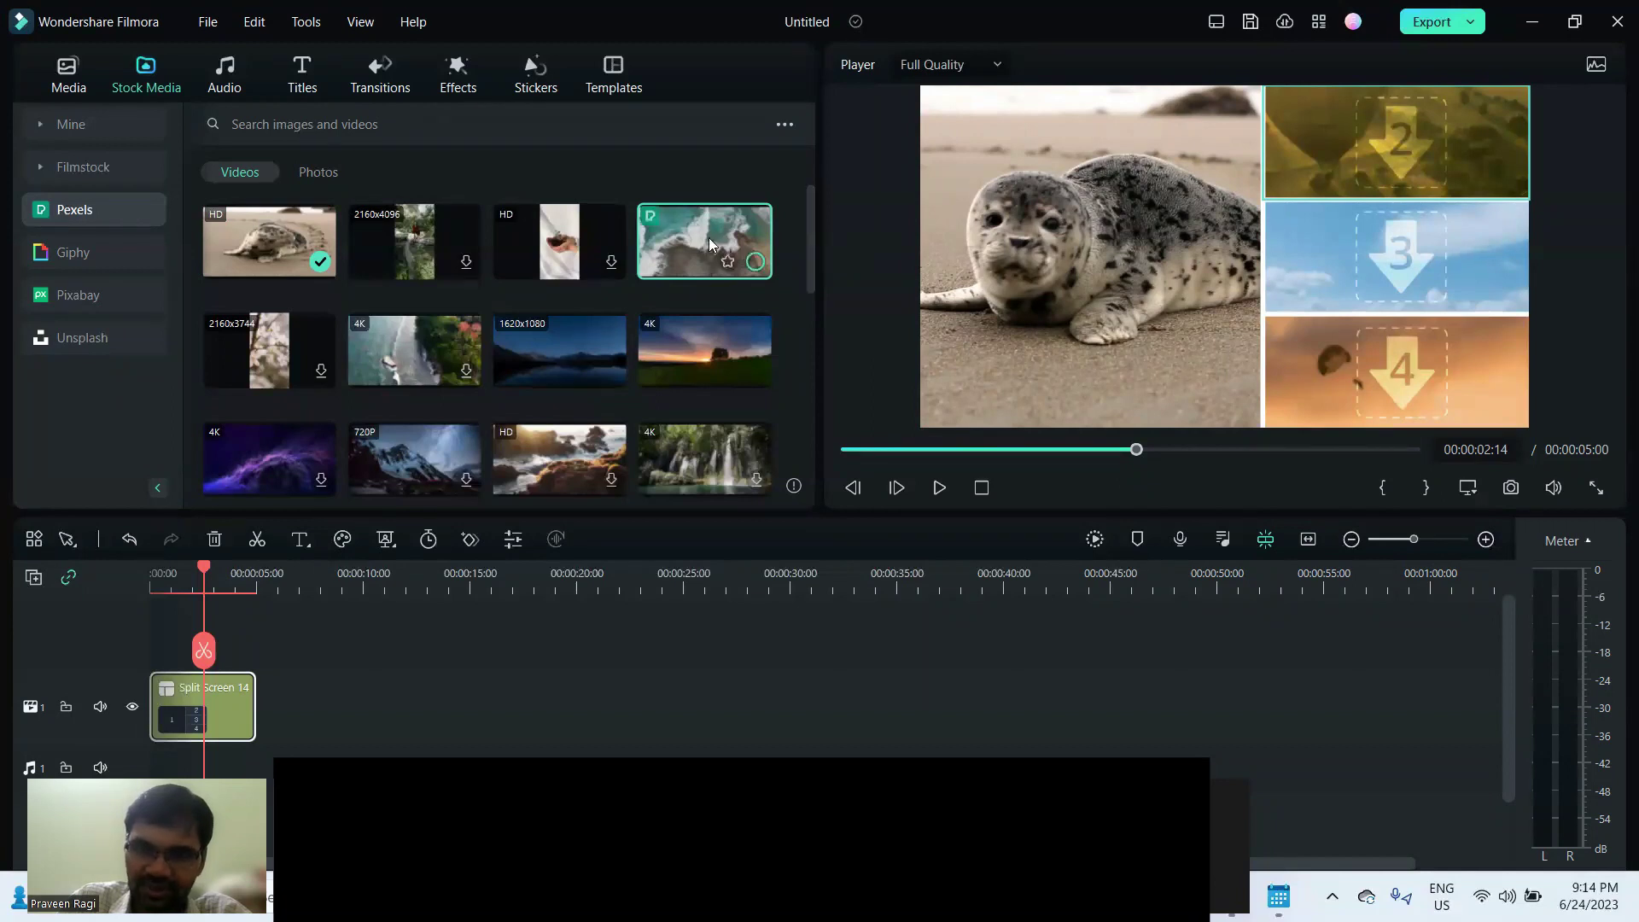
{"action": "left_click_drag", "start_coordinate": [717, 254], "coordinate": [1364, 183]}
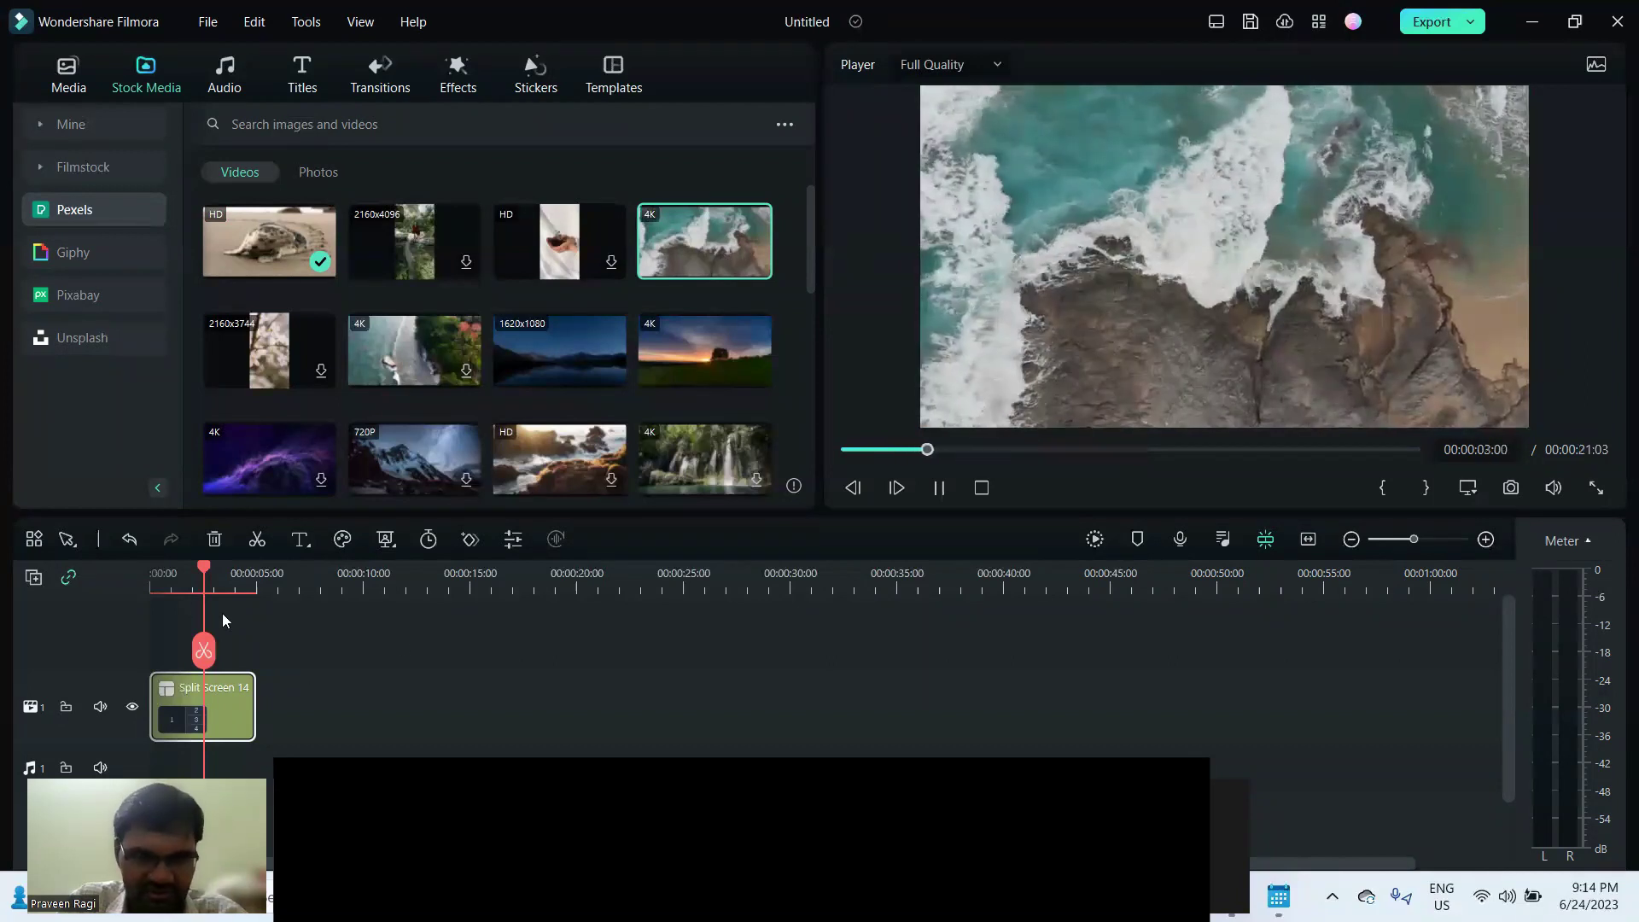
{"action": "left_click", "coordinate": [180, 584]}
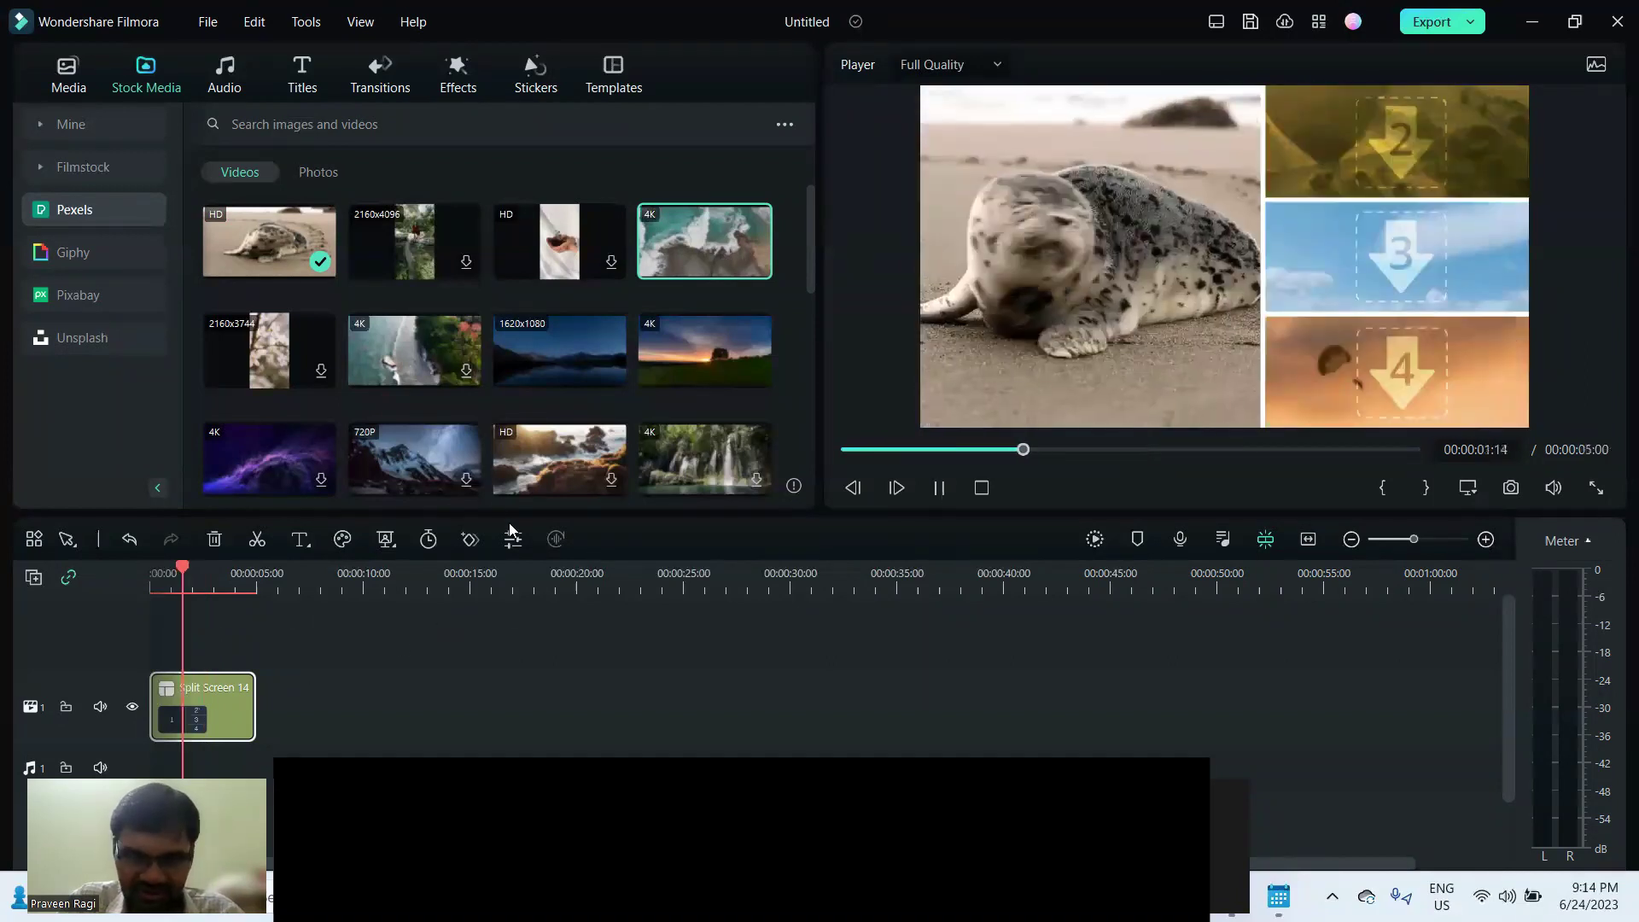
{"action": "left_click_drag", "start_coordinate": [735, 256], "coordinate": [1374, 156]}
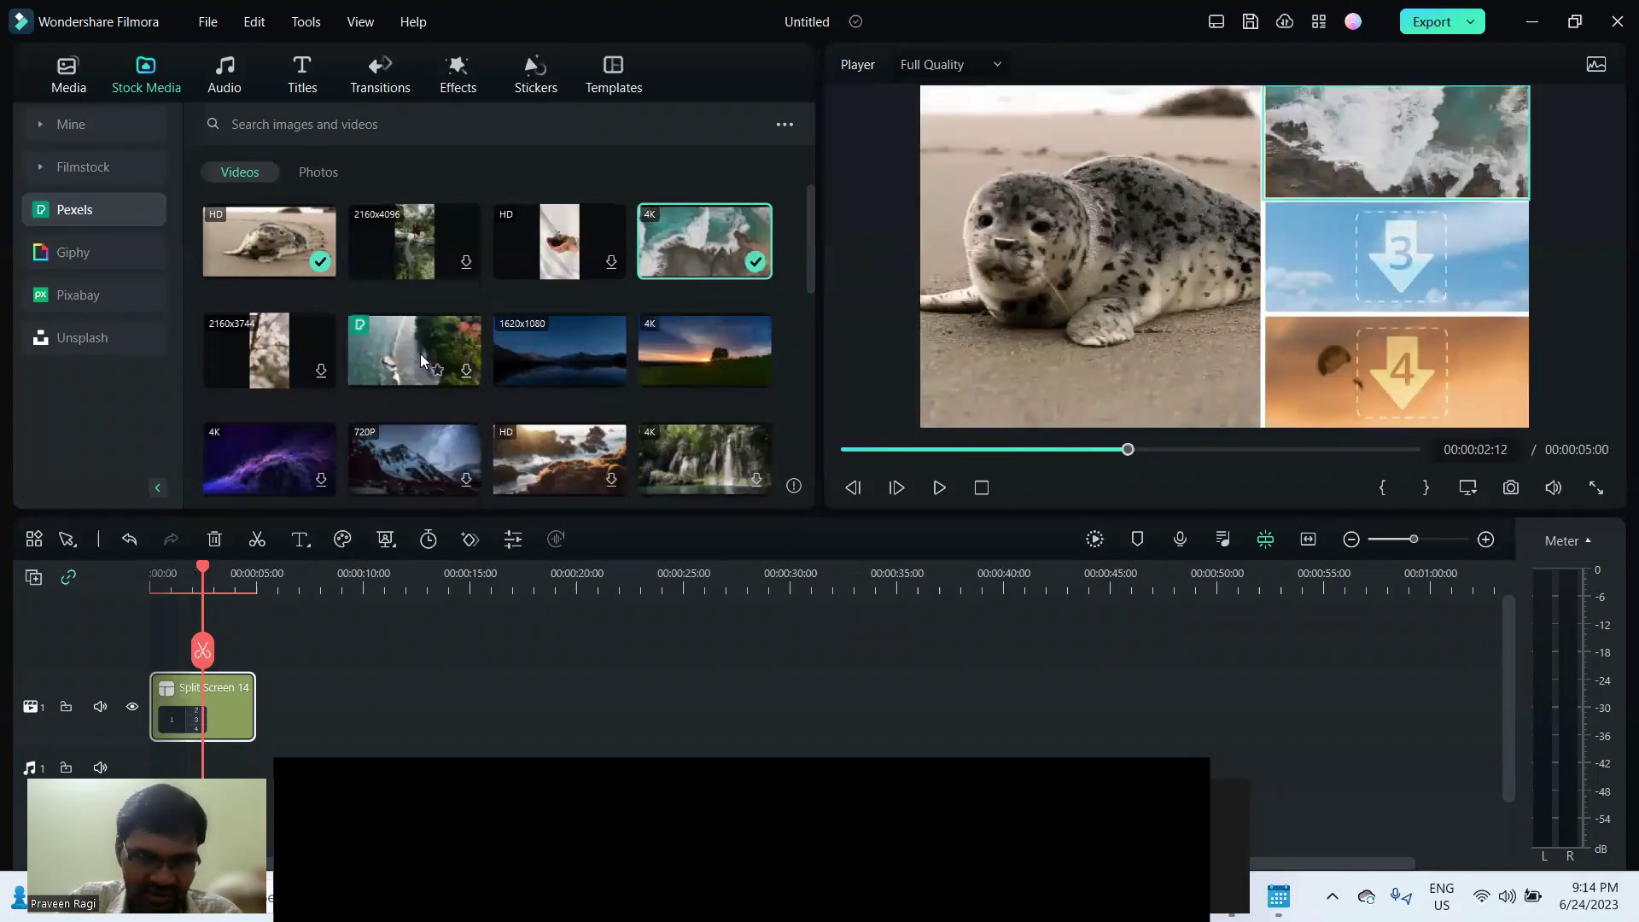
Fill areas 3 and 4 of the split screen with the Pexels night mountain video and the sunset tree video.
{"action": "left_click_drag", "start_coordinate": [611, 348], "coordinate": [1370, 278]}
{"action": "left_click_drag", "start_coordinate": [693, 352], "coordinate": [1339, 361]}
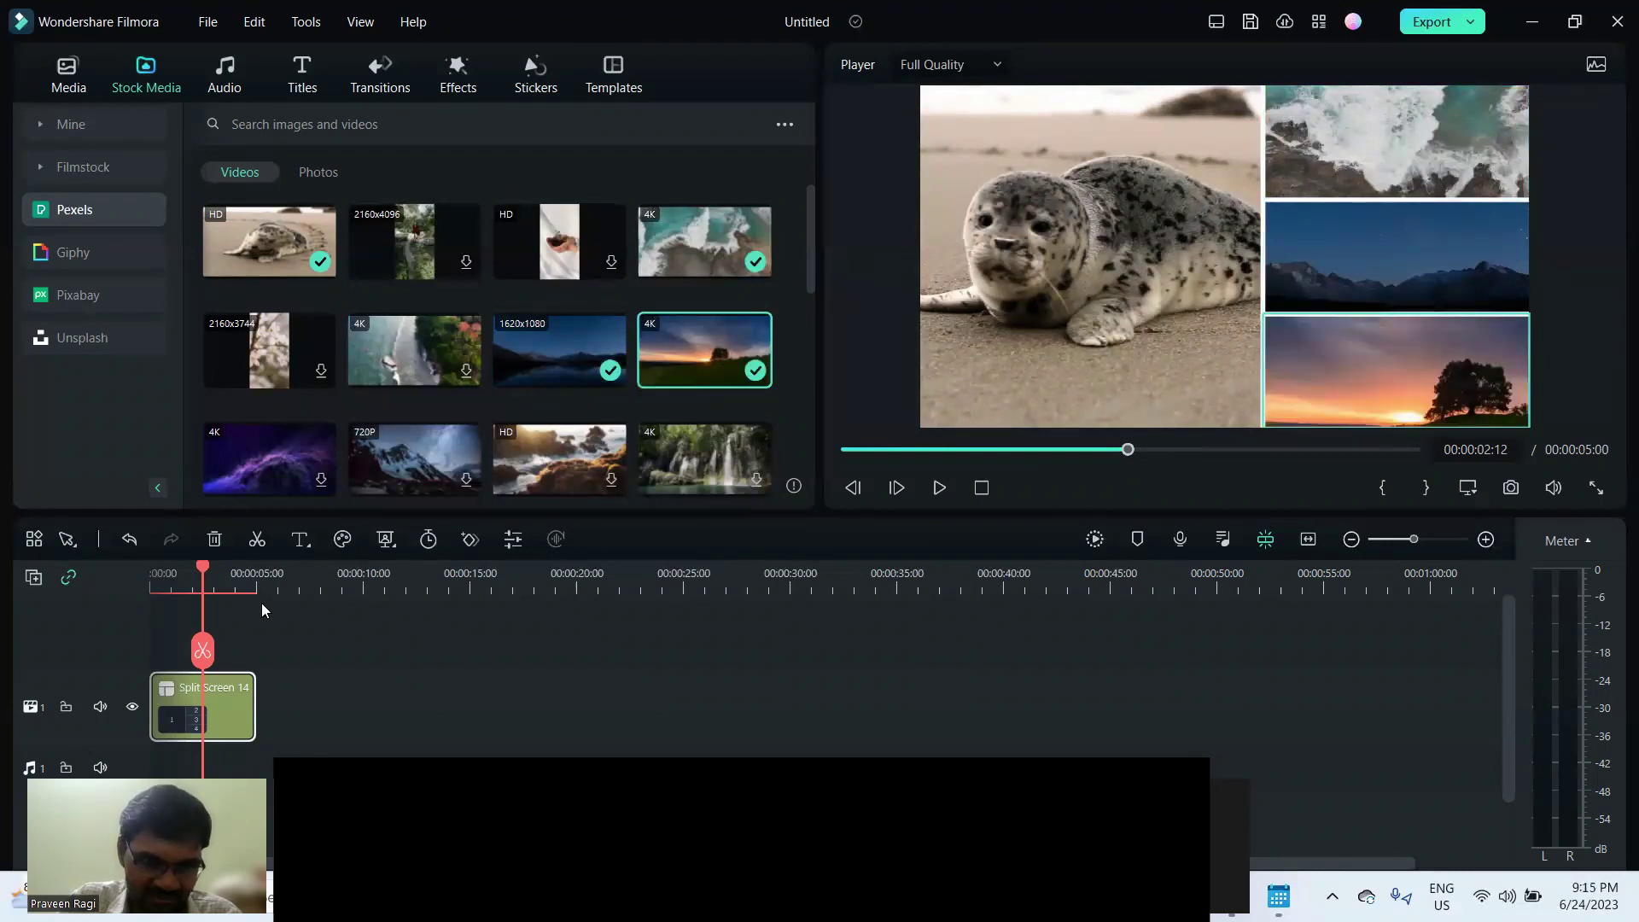
Play the split screen clip from the beginning to preview all four videos.
{"action": "key", "text": "Home"}
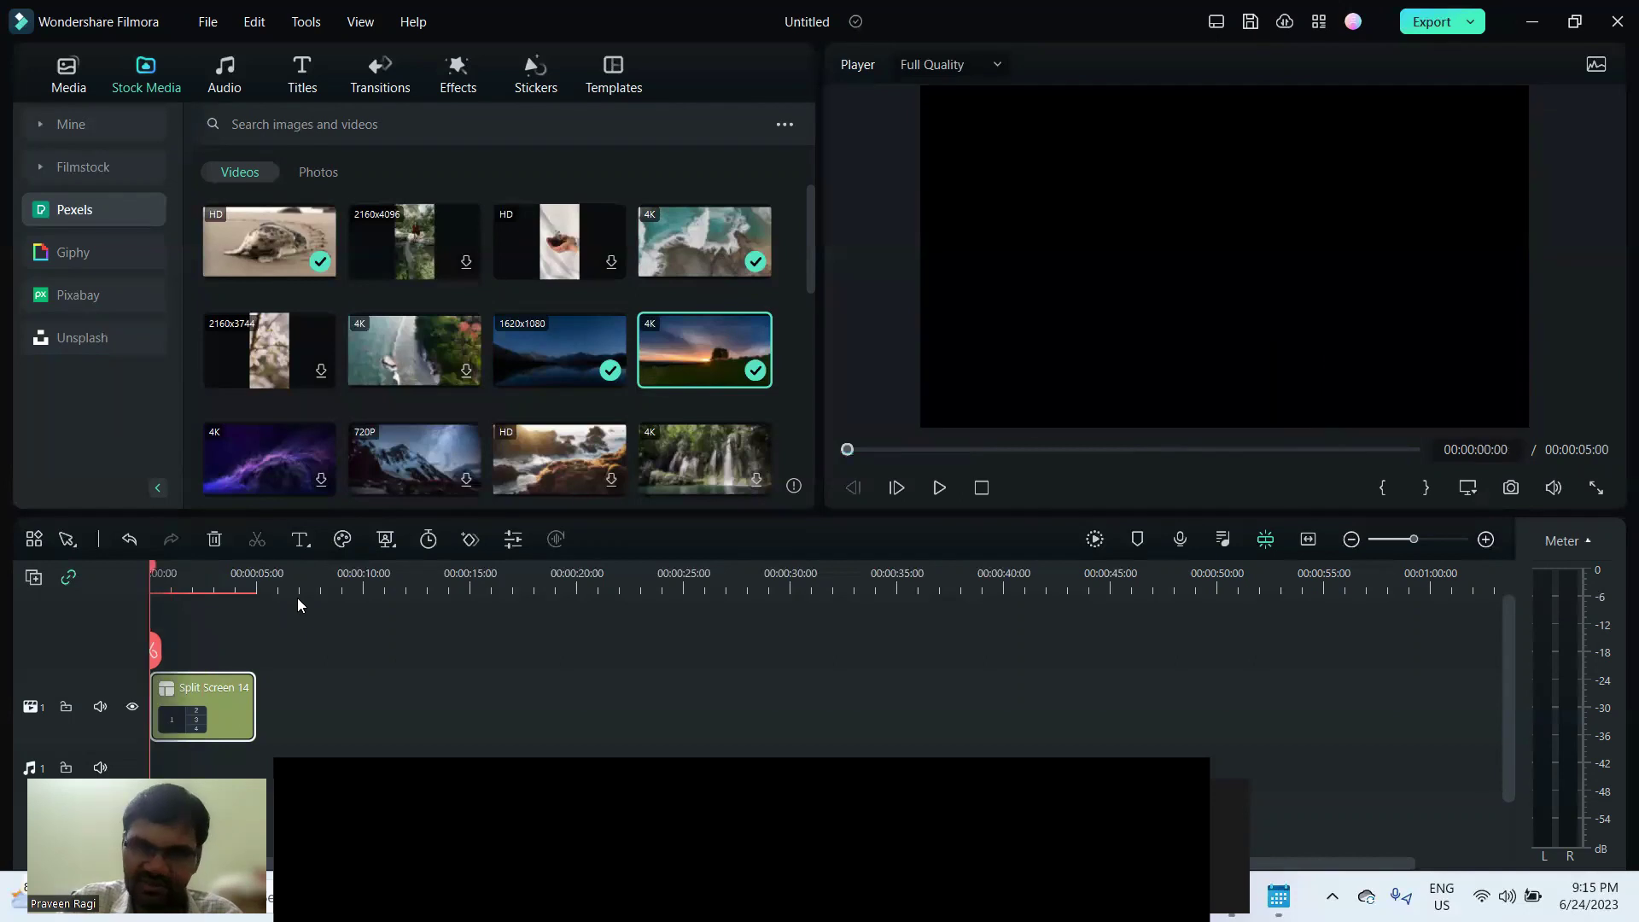
{"action": "key", "text": "space"}
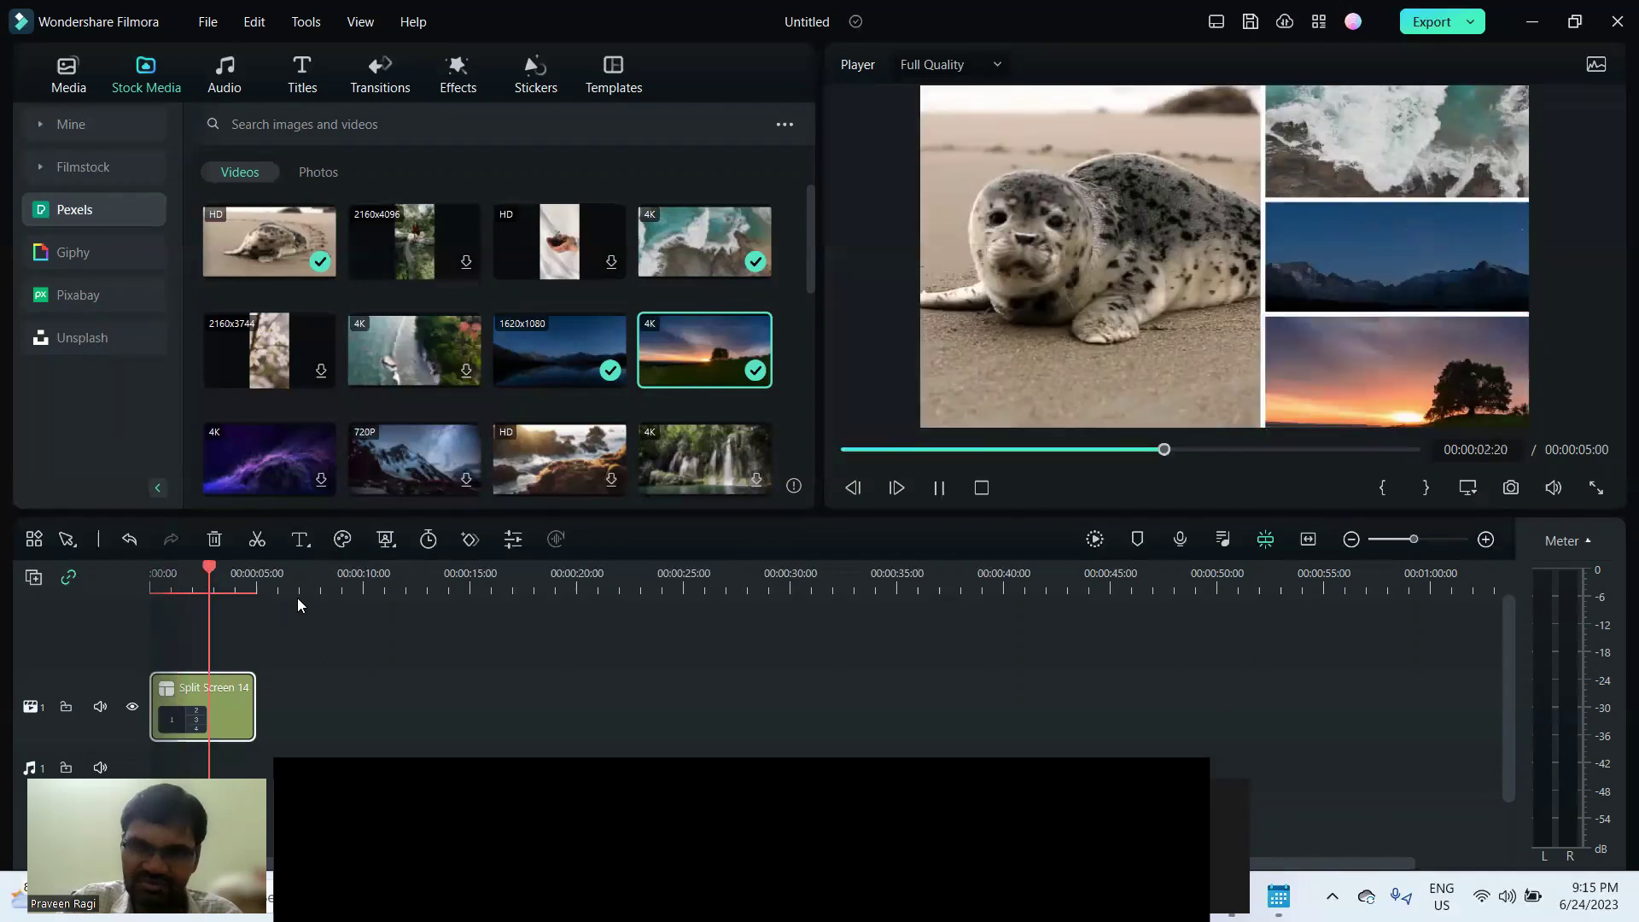
{"action": "key", "text": "space"}
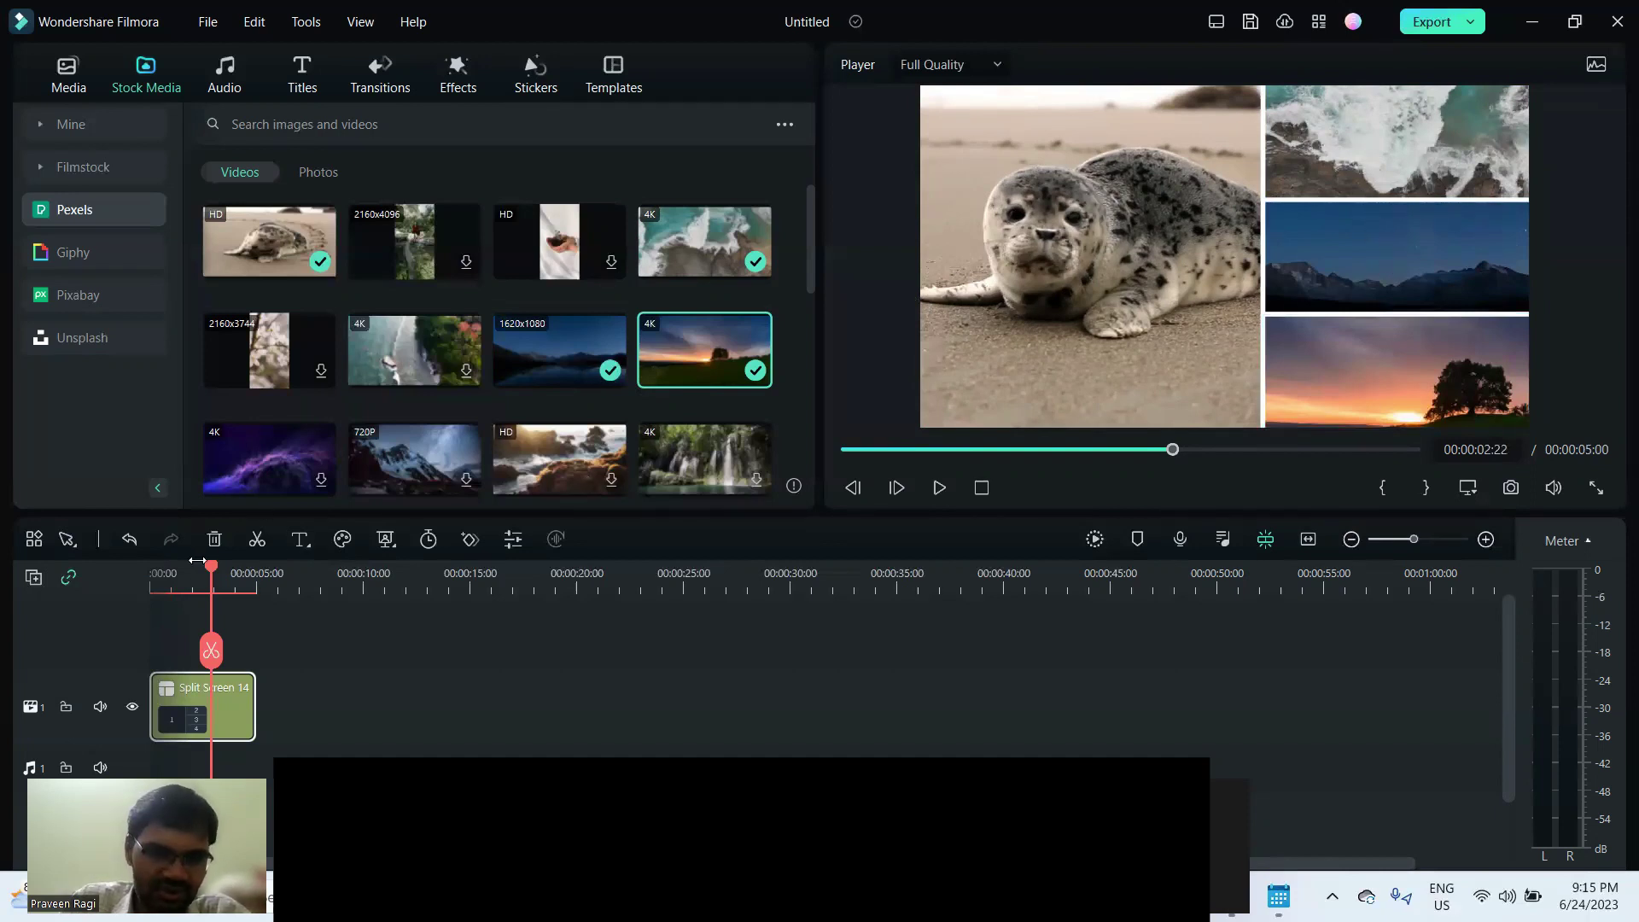
{"action": "left_click", "coordinate": [153, 580]}
{"action": "key", "text": "space"}
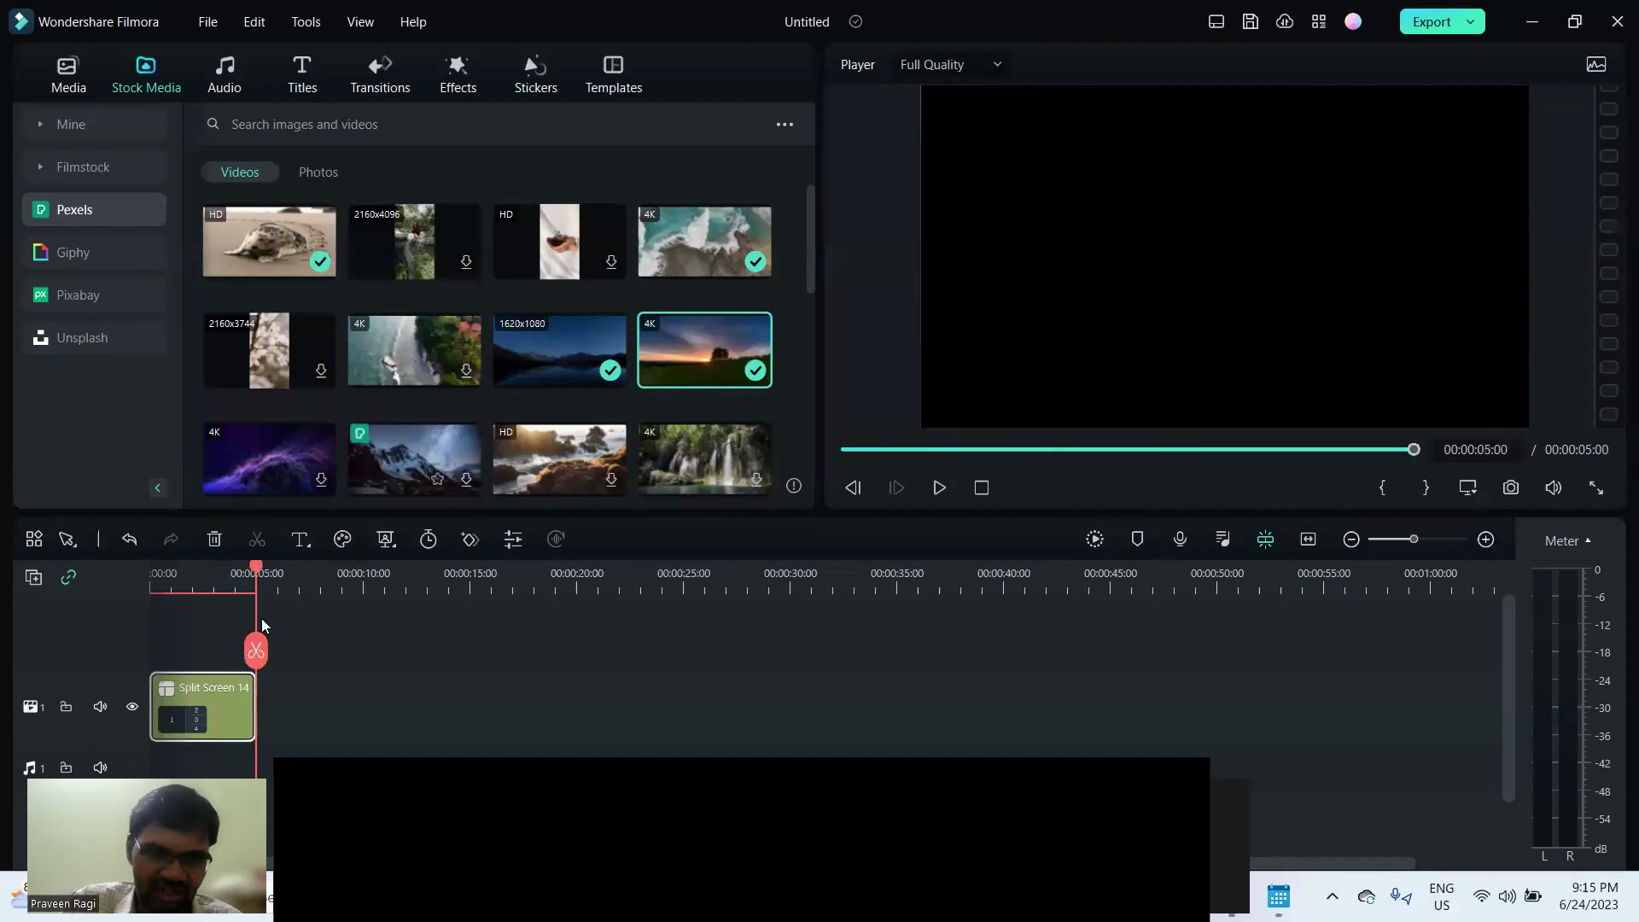
Extend the Split Screen 14 clip to a duration of 00:00:28:21 and place the playhead at about 3 seconds.
{"action": "left_click", "coordinate": [279, 704]}
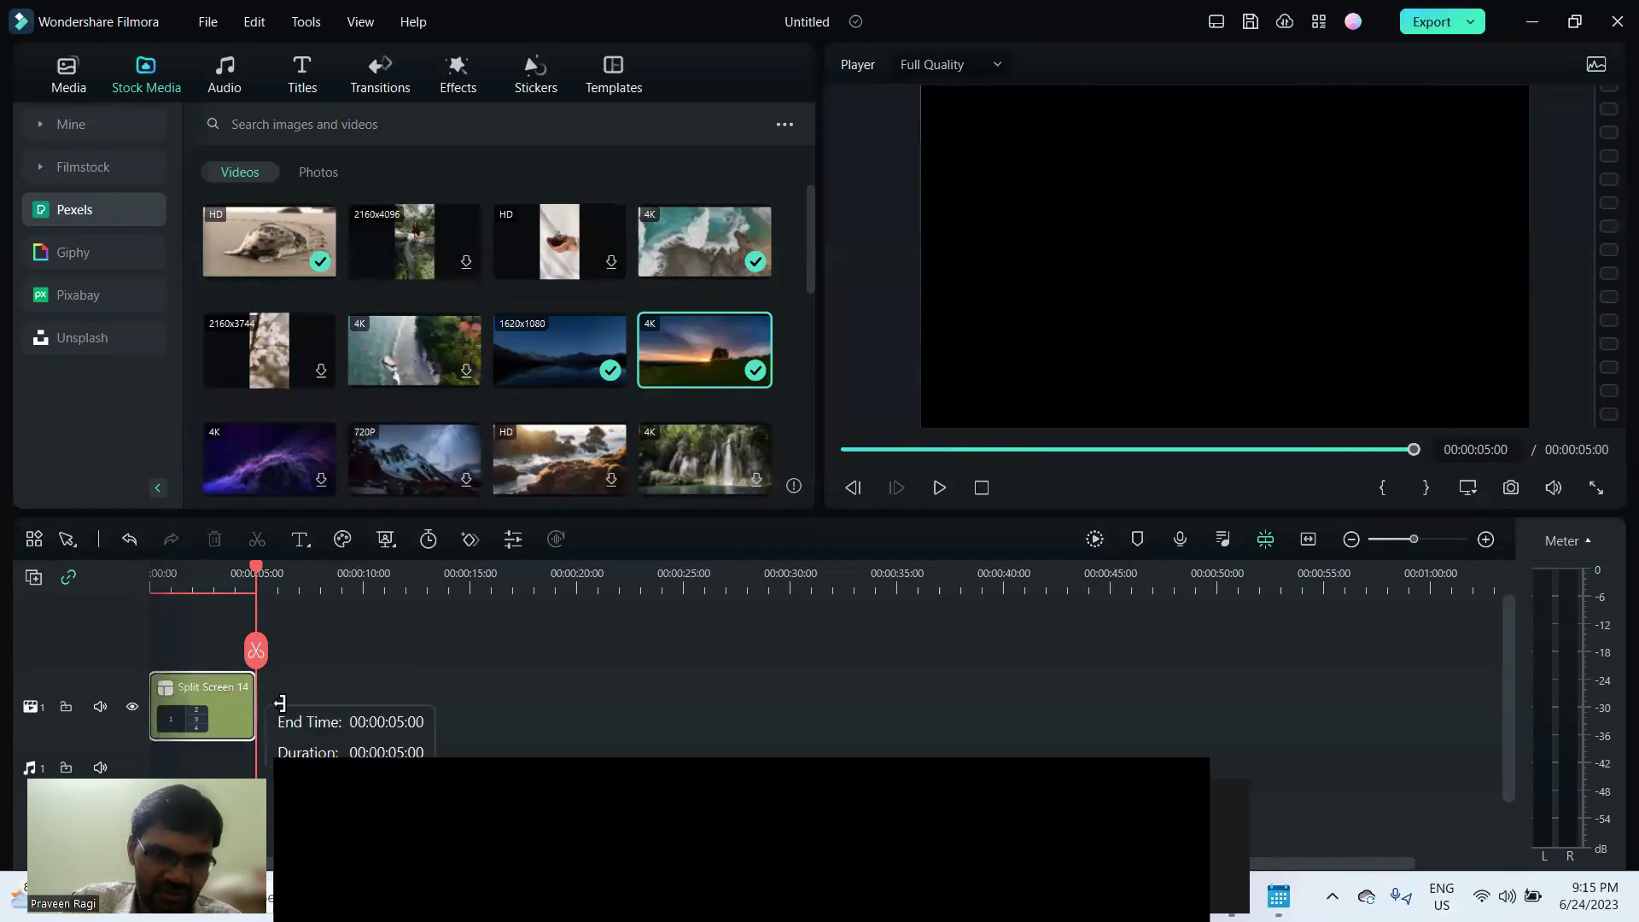
{"action": "left_click", "coordinate": [215, 578]}
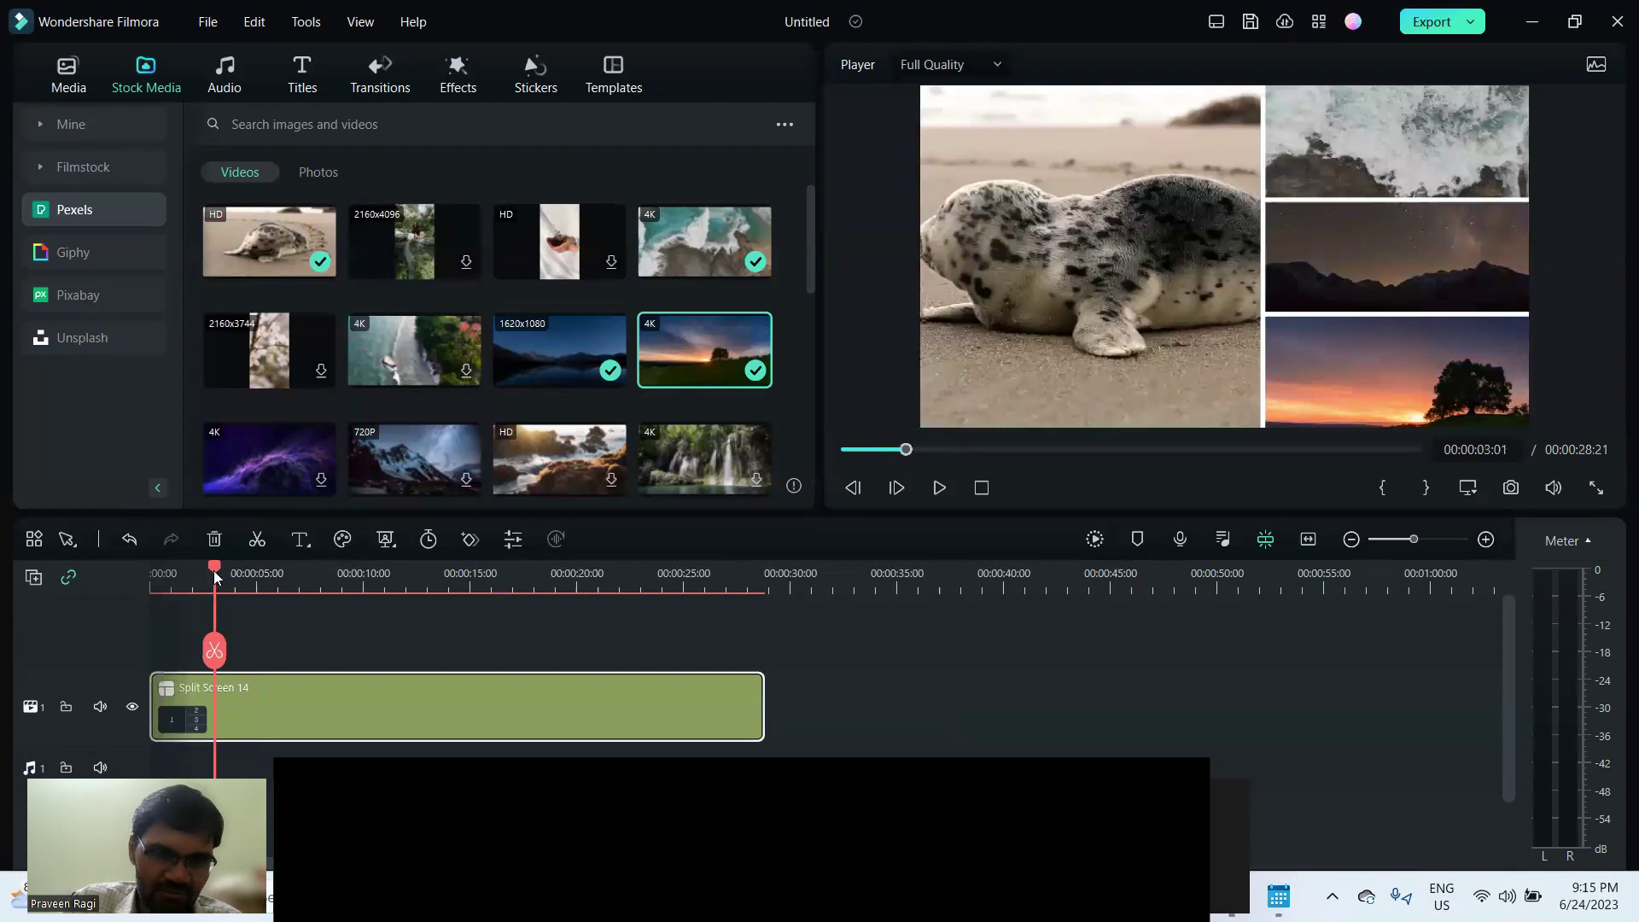
Play the extended split screen clip from the beginning to about 11 seconds to preview it.
{"action": "key", "text": "Home"}
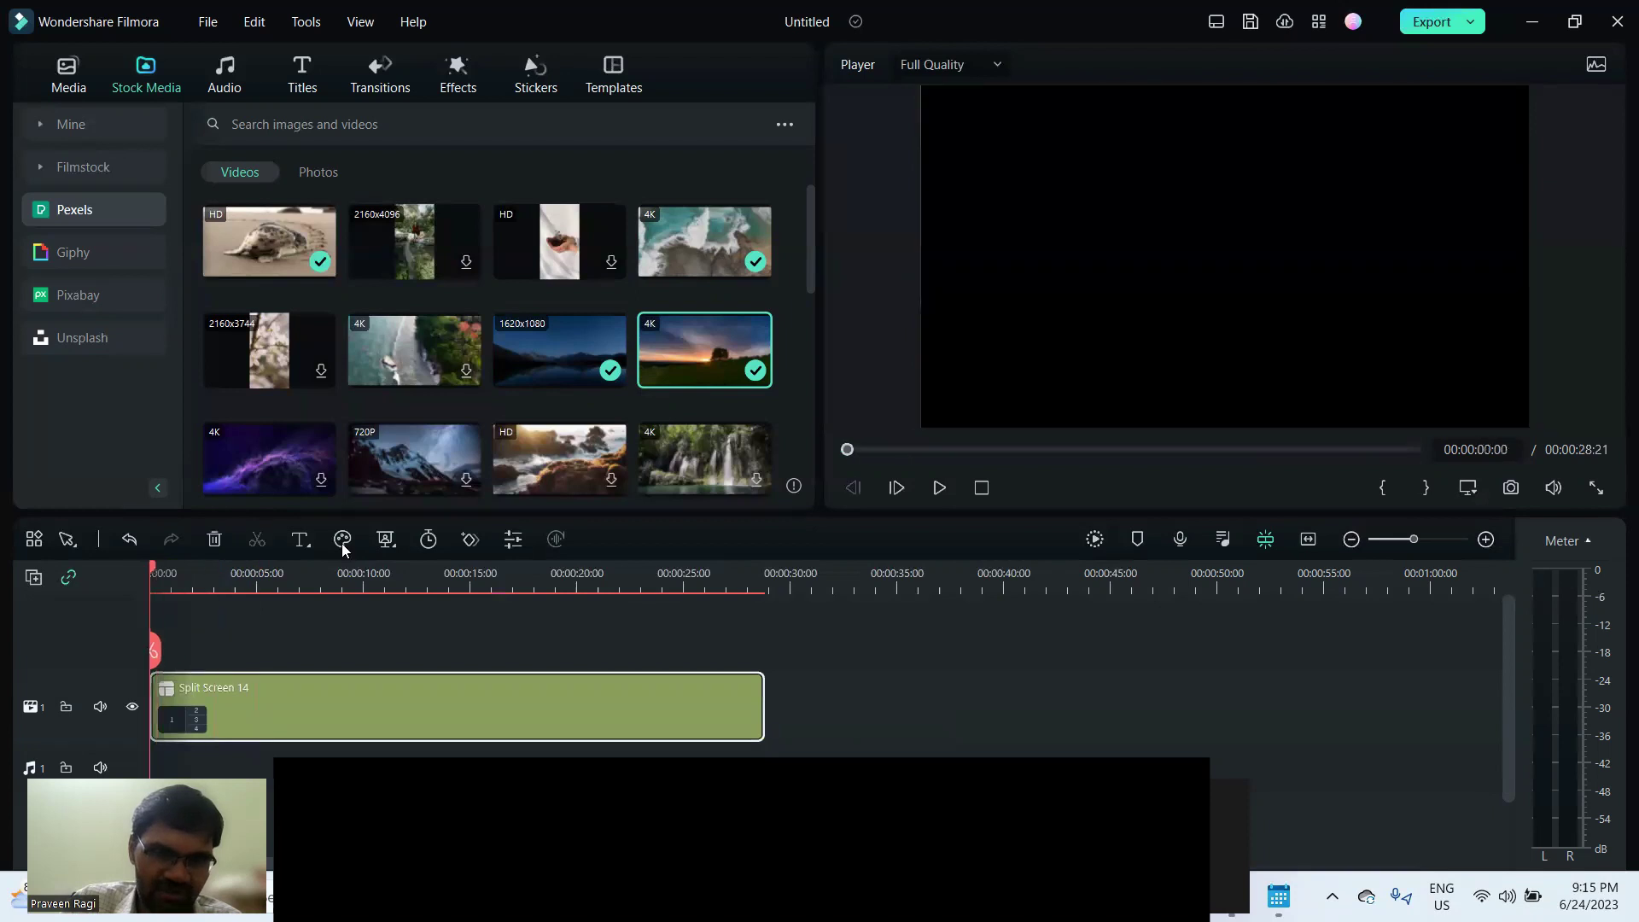
{"action": "key", "text": "space"}
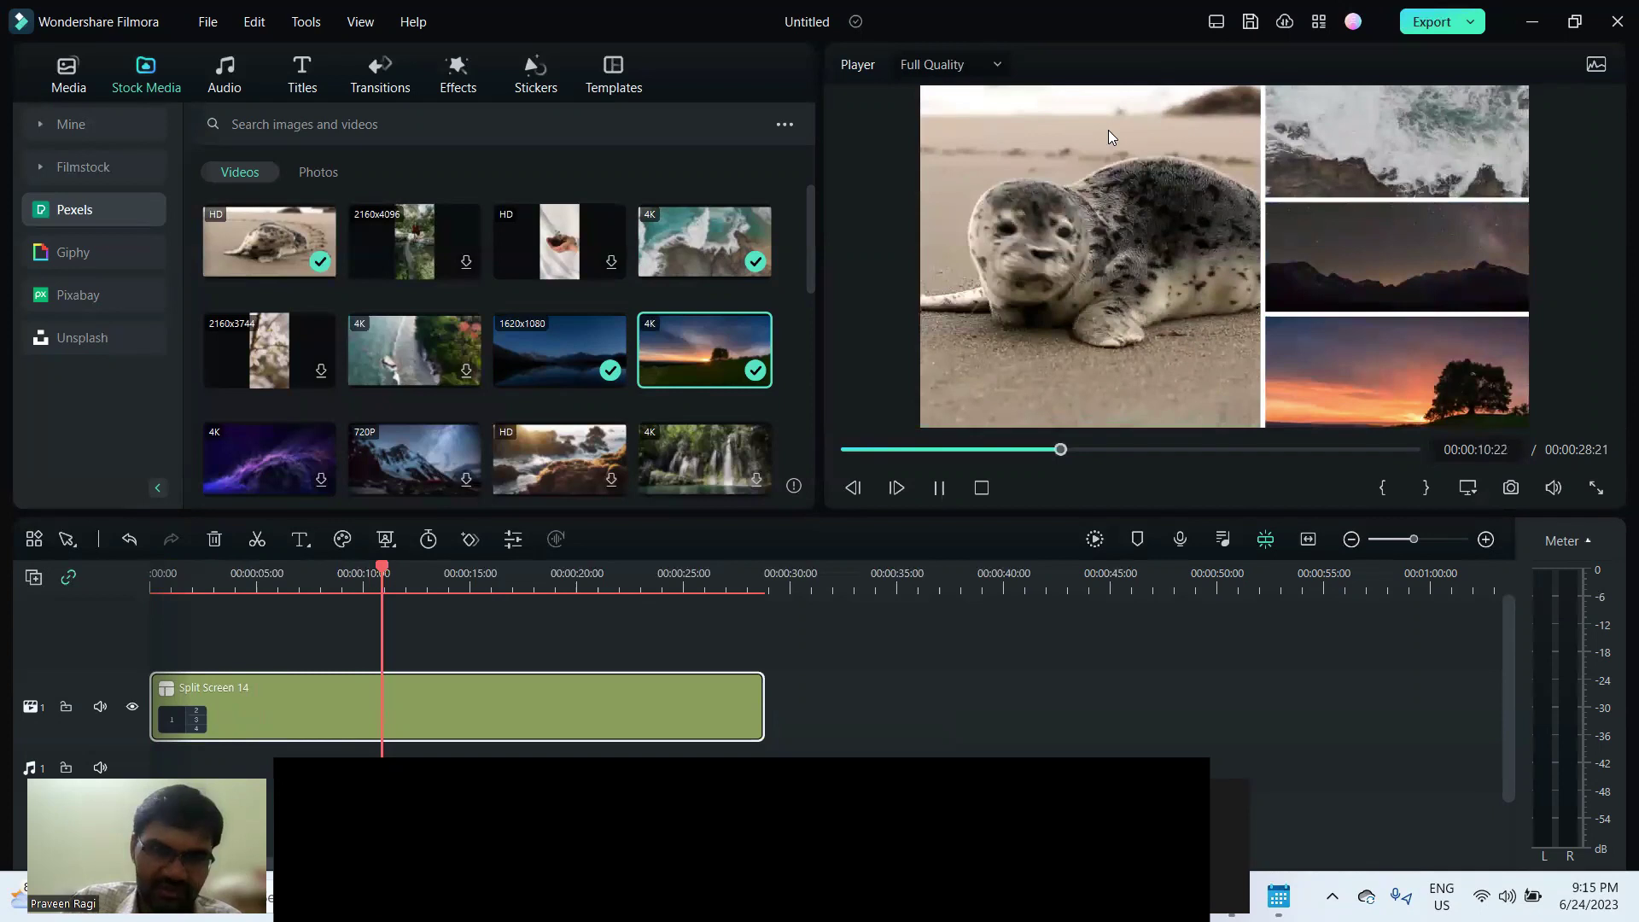
{"action": "key", "text": "space"}
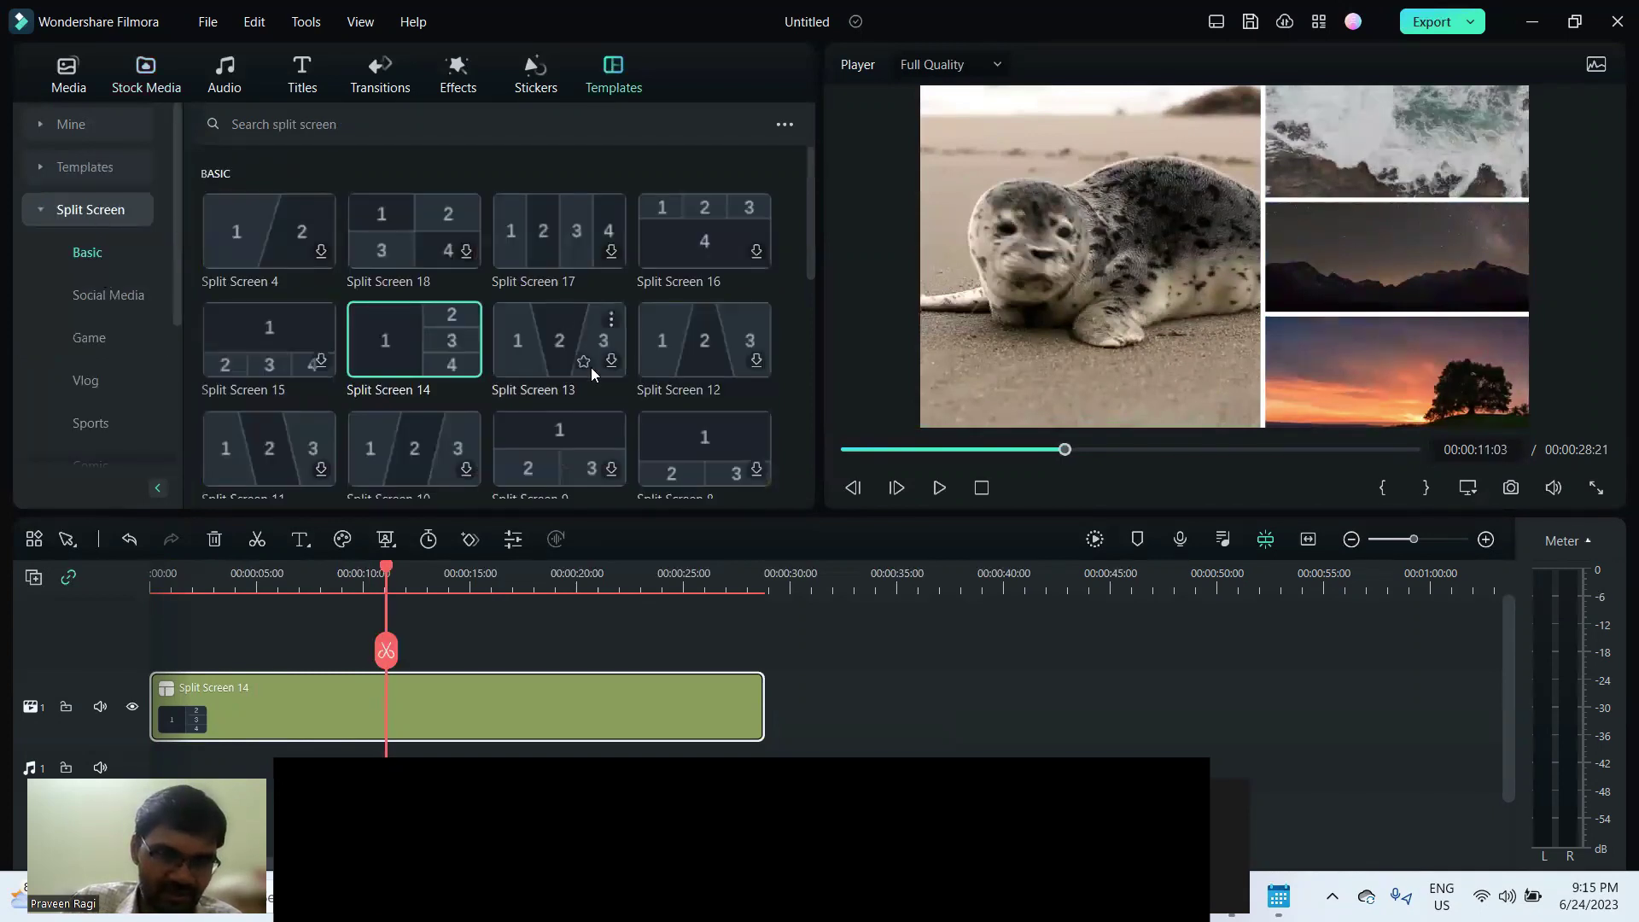
Look through the remaining Basic split screen templates and delete the Split Screen 14 clip from the timeline.
{"action": "scroll", "coordinate": [586, 369], "scroll_direction": "down", "scroll_amount": 10}
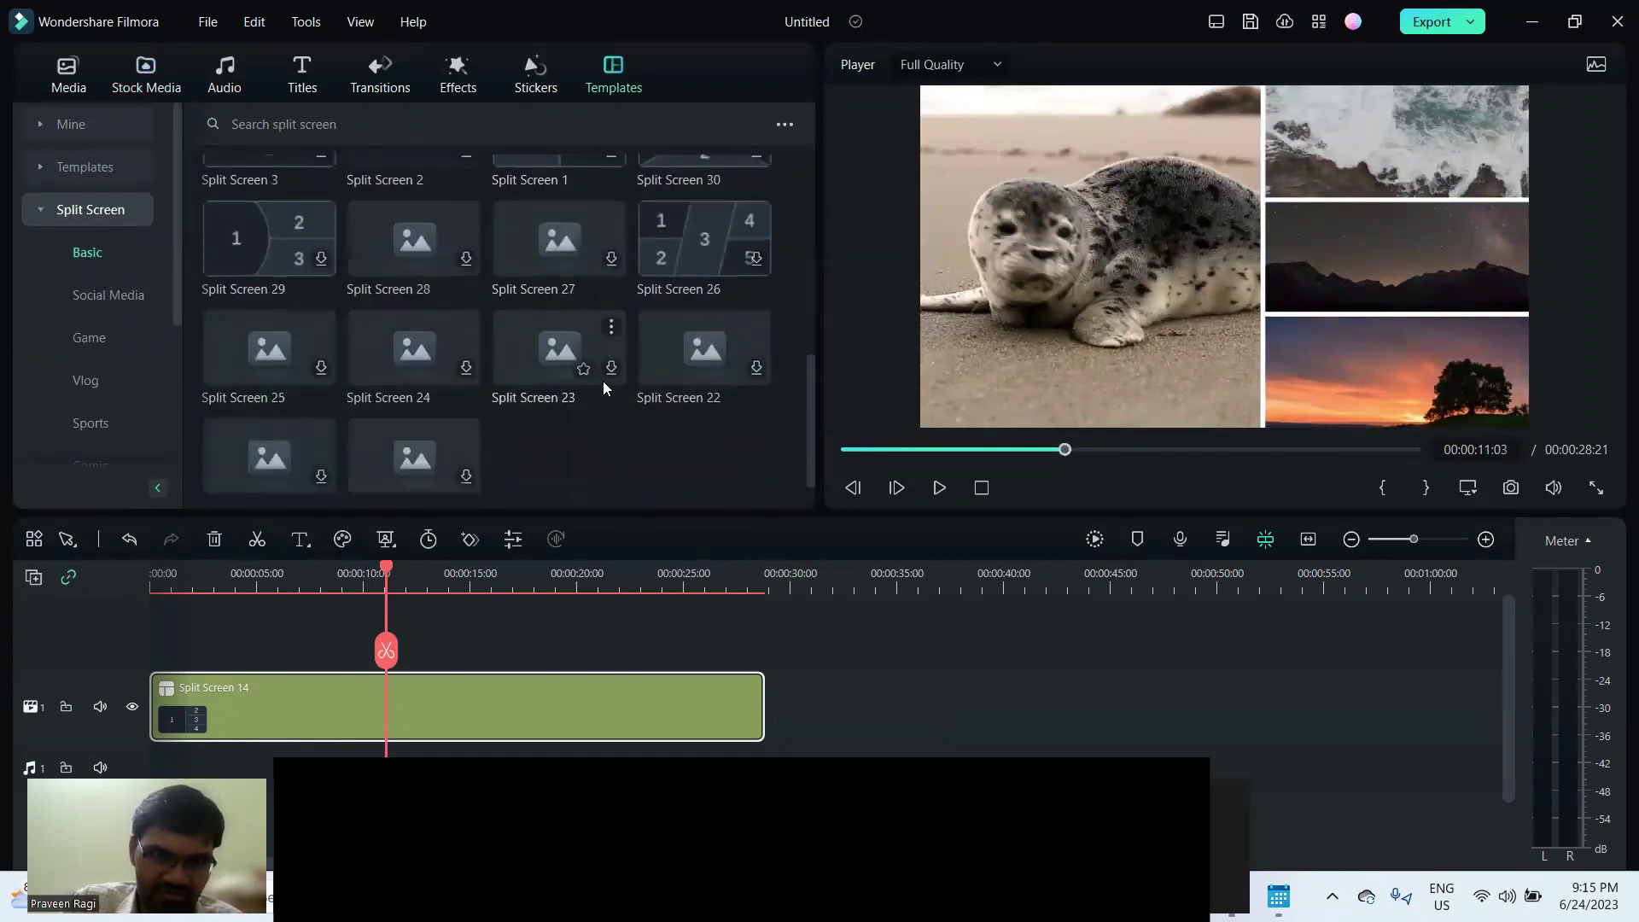
{"action": "scroll", "coordinate": [602, 380], "scroll_direction": "down", "scroll_amount": 1}
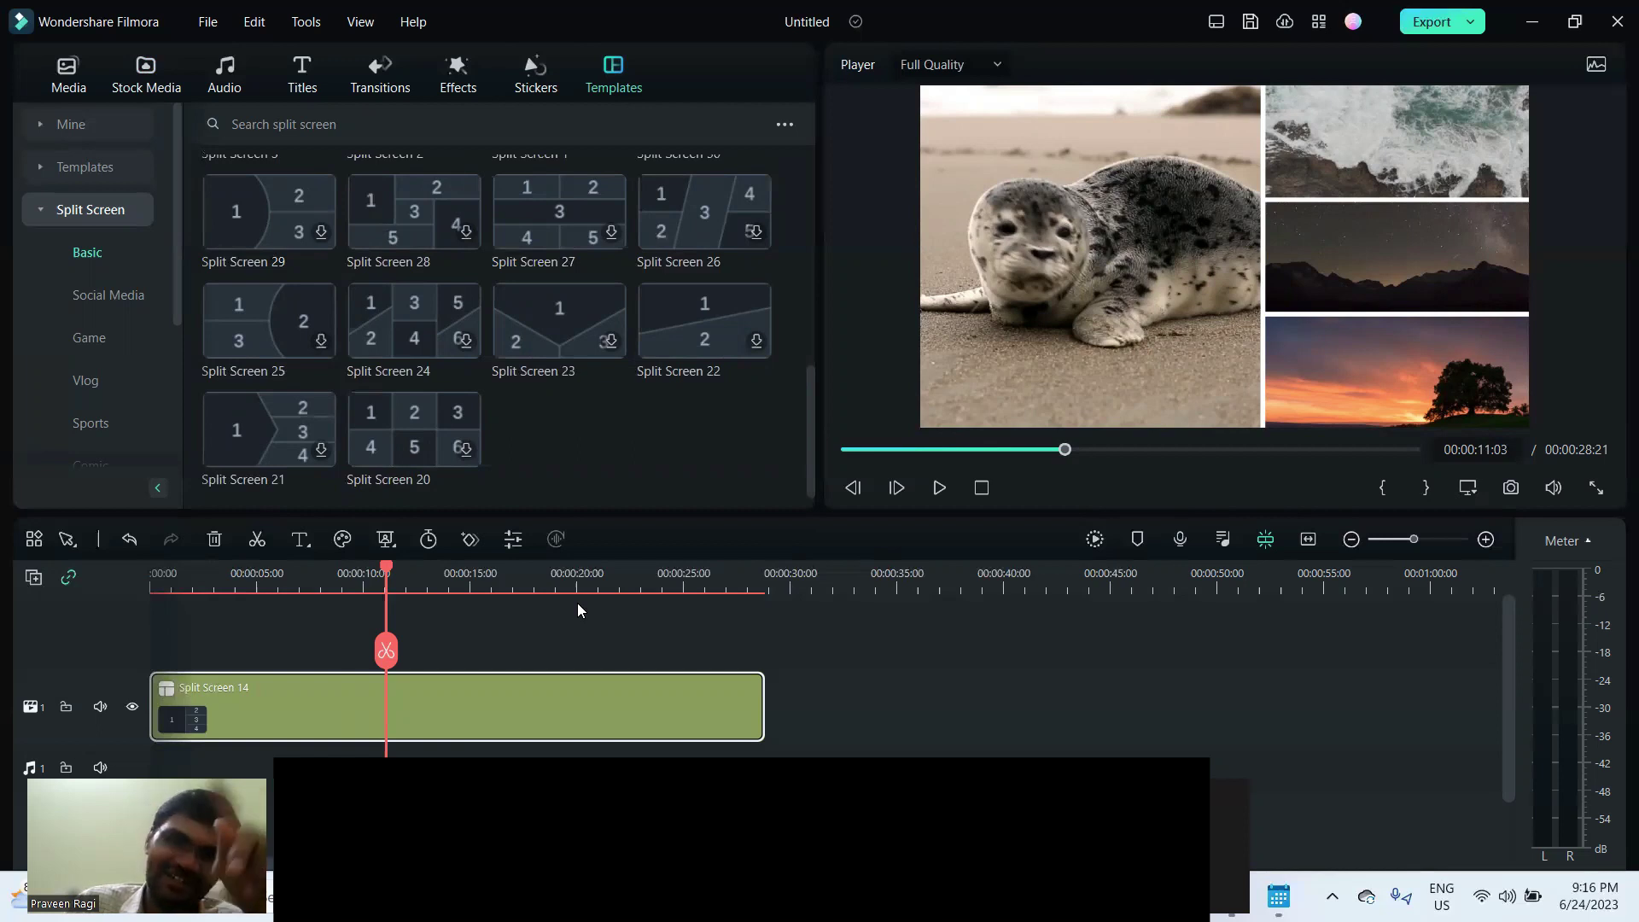
{"action": "left_click", "coordinate": [717, 640]}
{"action": "left_click_drag", "start_coordinate": [860, 632], "coordinate": [262, 773]}
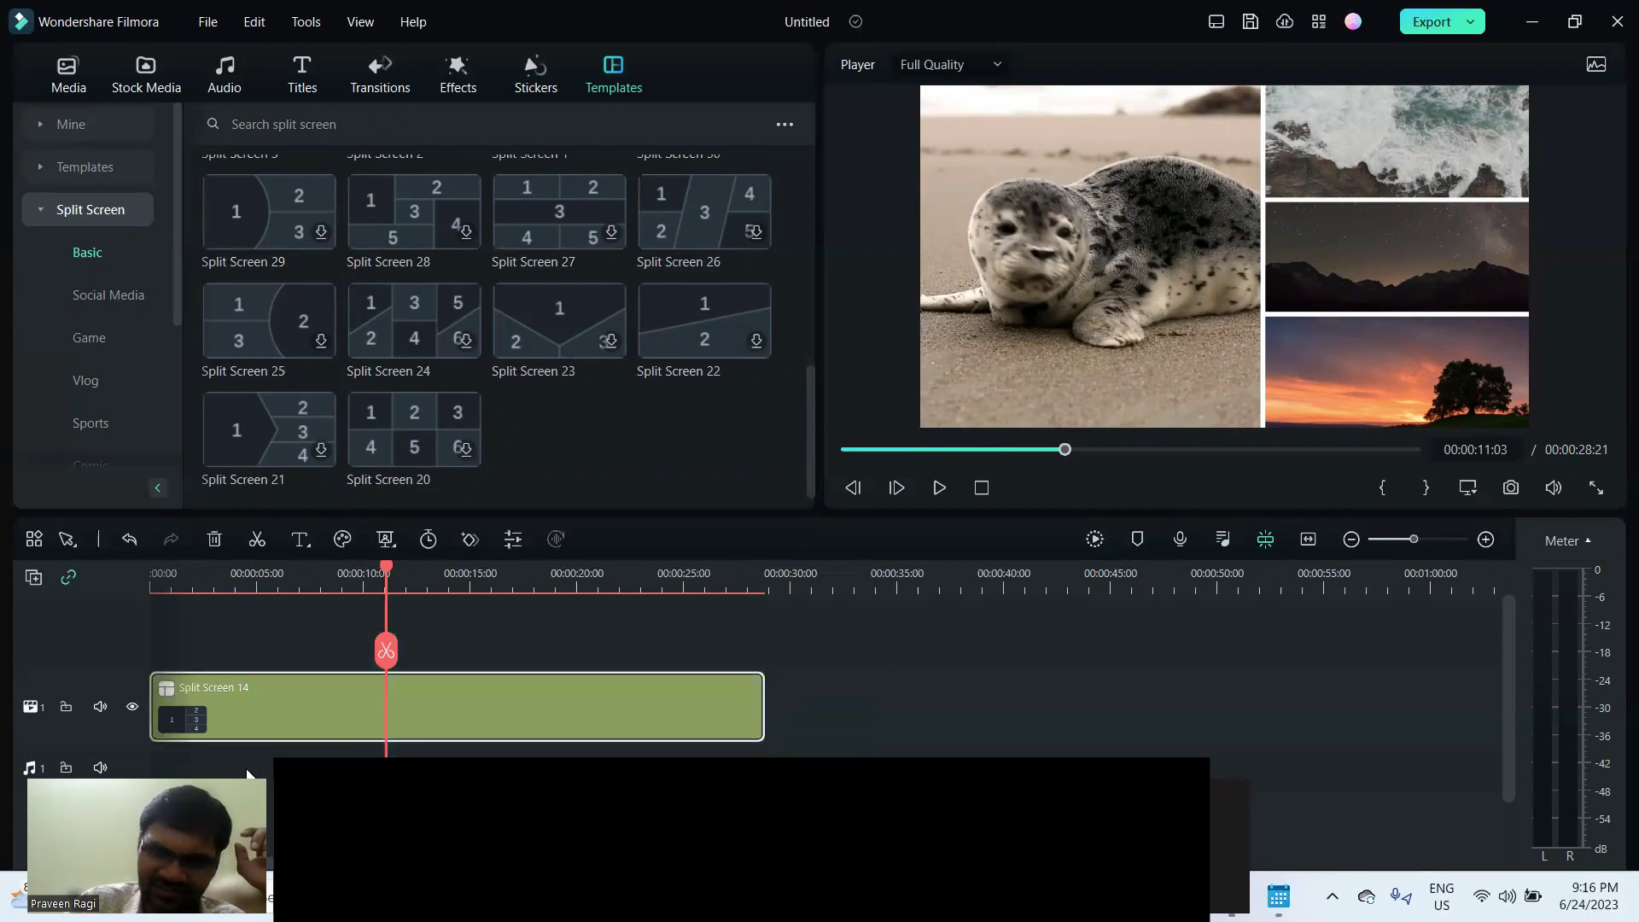
{"action": "key", "text": "Delete"}
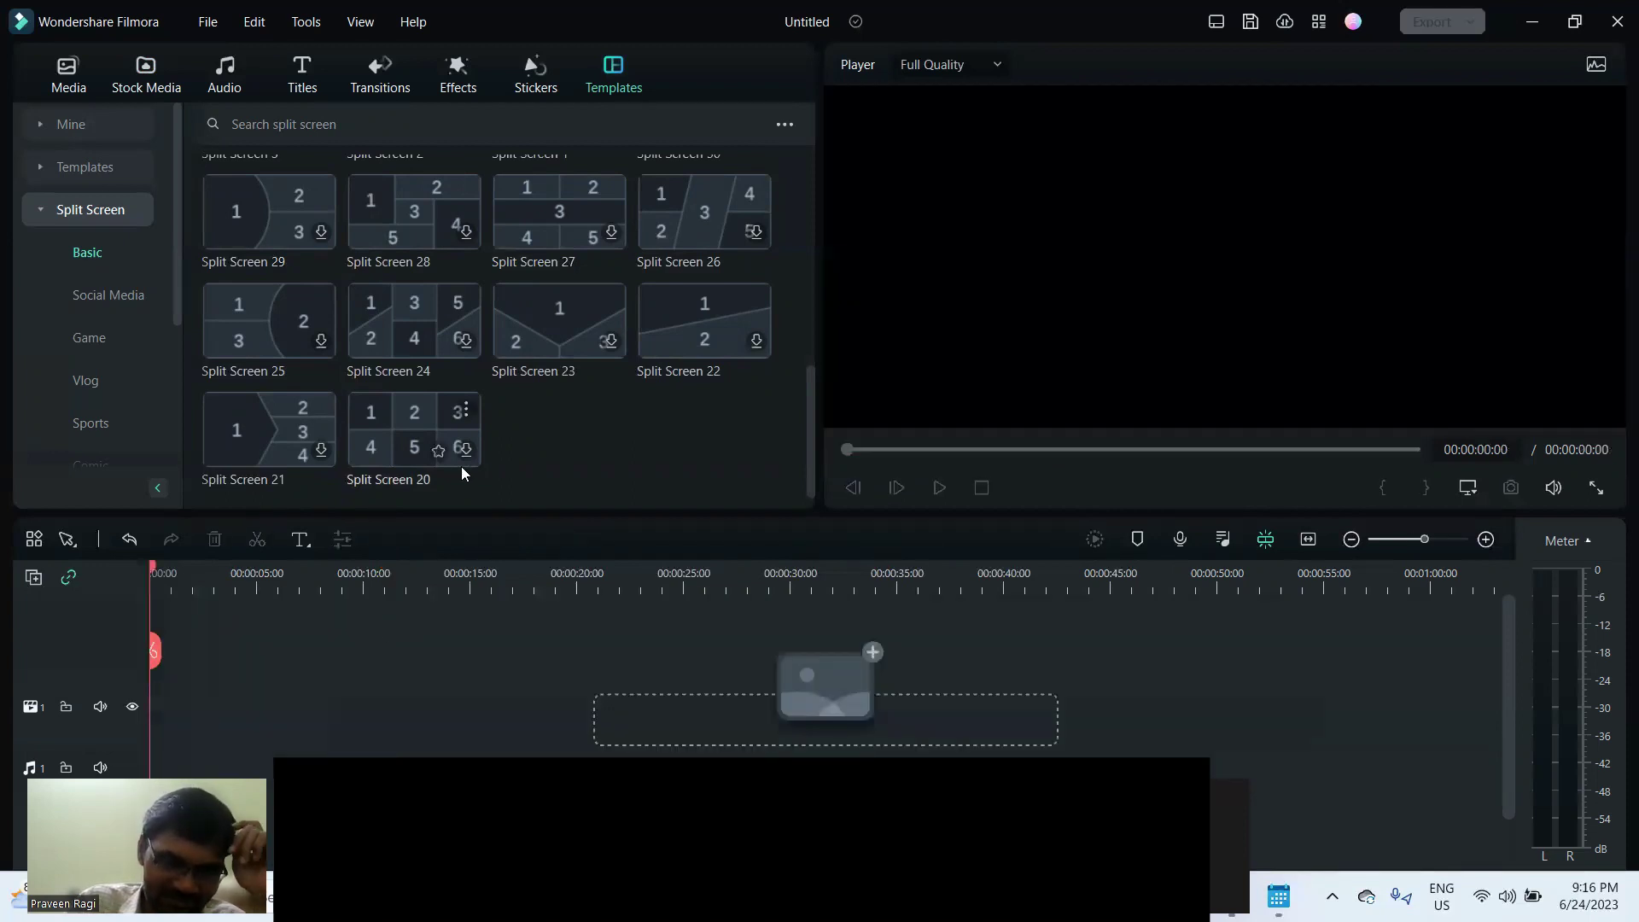
Add the two-area Split Screen 1 template at the start of the video track and accept its default settings.
{"action": "scroll", "coordinate": [597, 423], "scroll_direction": "up", "scroll_amount": 2}
{"action": "scroll", "coordinate": [589, 415], "scroll_direction": "up", "scroll_amount": 3}
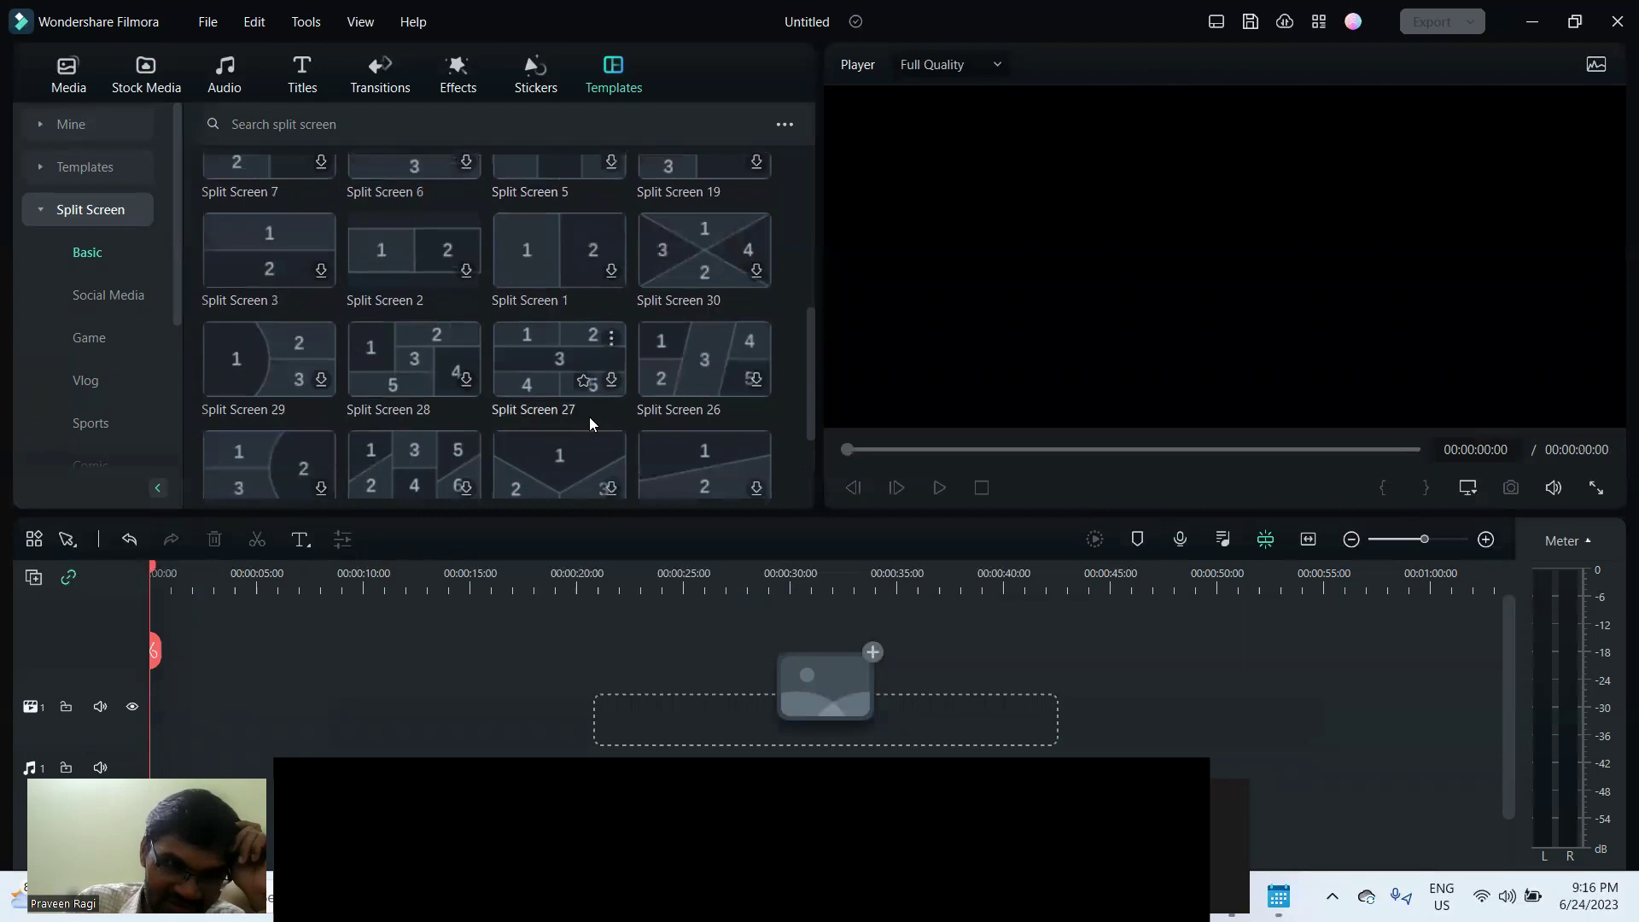
{"action": "scroll", "coordinate": [420, 379], "scroll_direction": "up", "scroll_amount": 3}
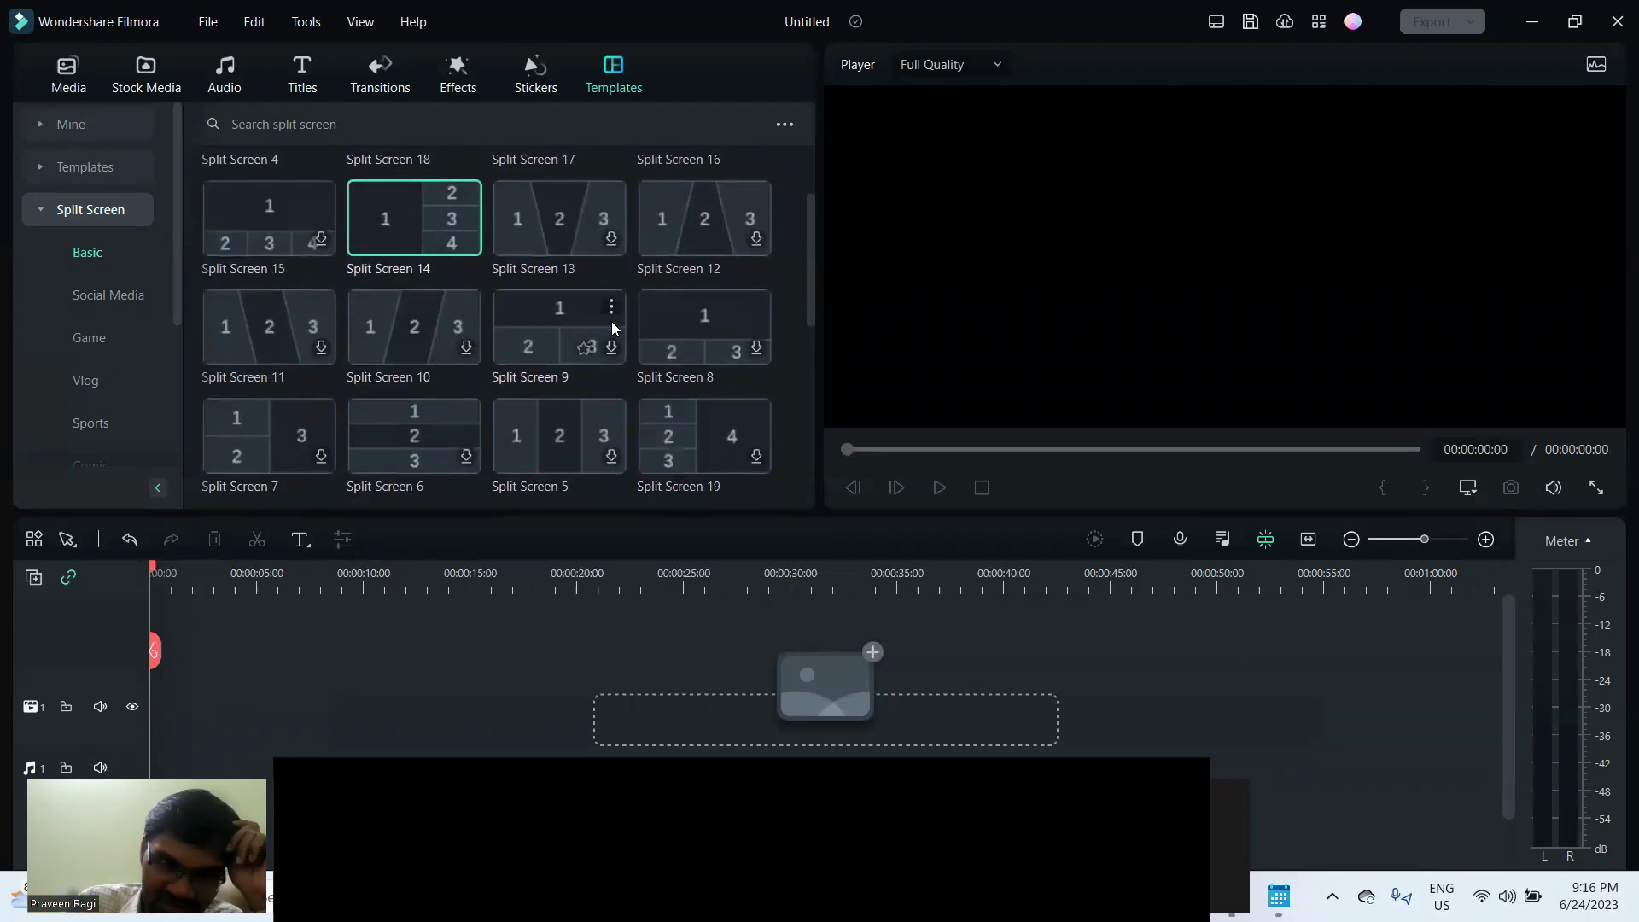
{"action": "scroll", "coordinate": [632, 298], "scroll_direction": "down", "scroll_amount": 1}
{"action": "scroll", "coordinate": [632, 299], "scroll_direction": "down", "scroll_amount": 3}
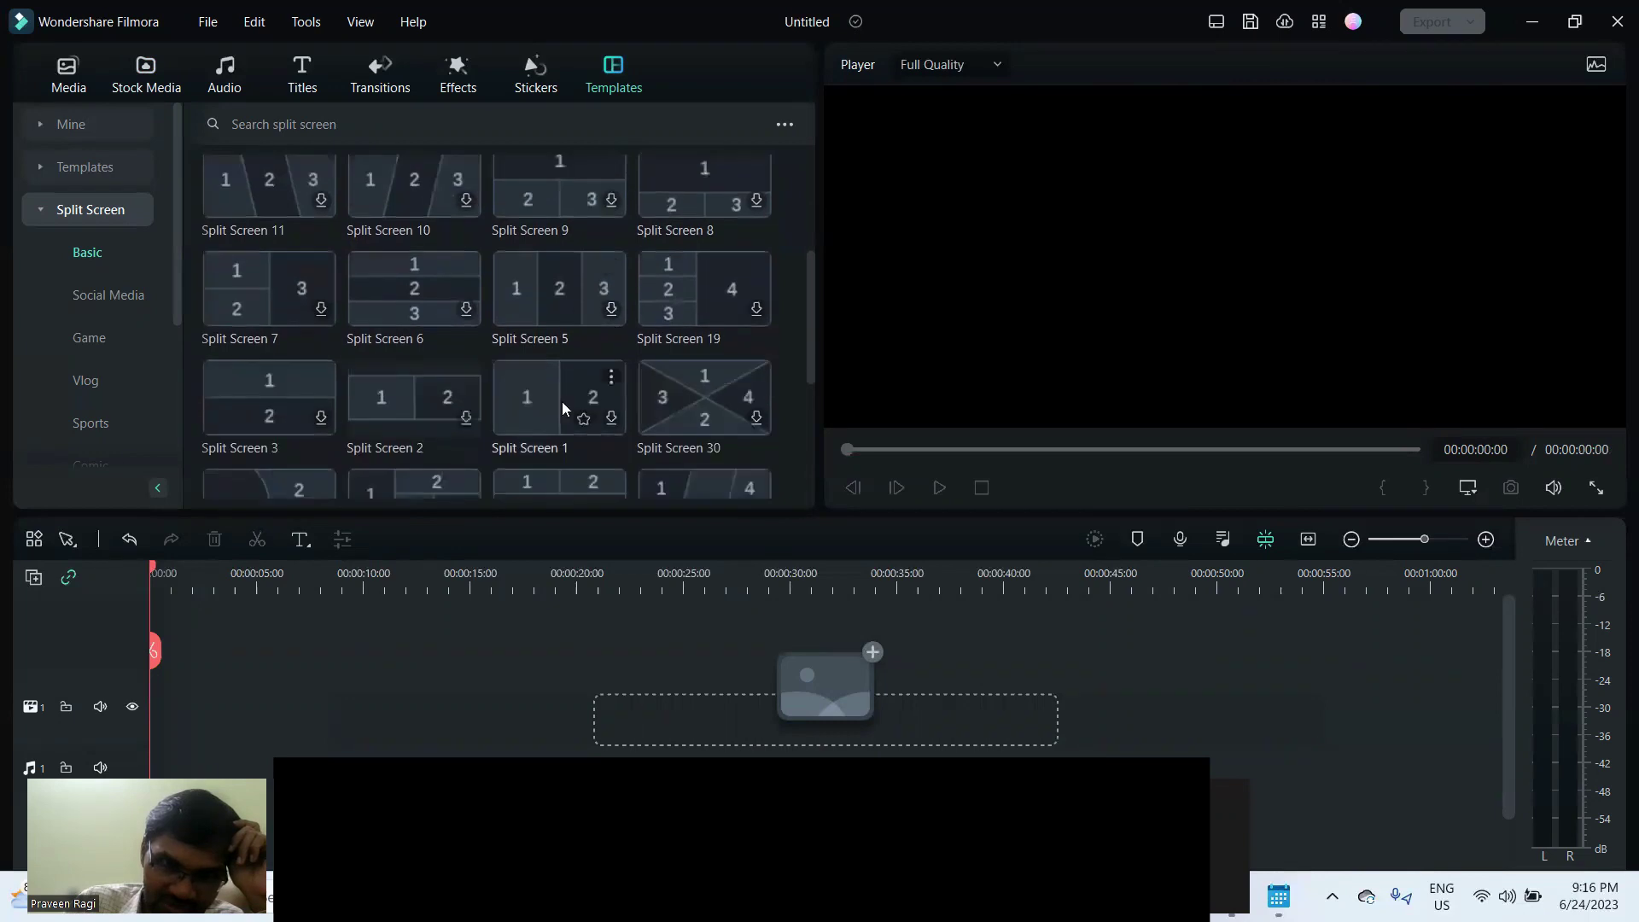
{"action": "left_click_drag", "start_coordinate": [567, 382], "coordinate": [150, 732]}
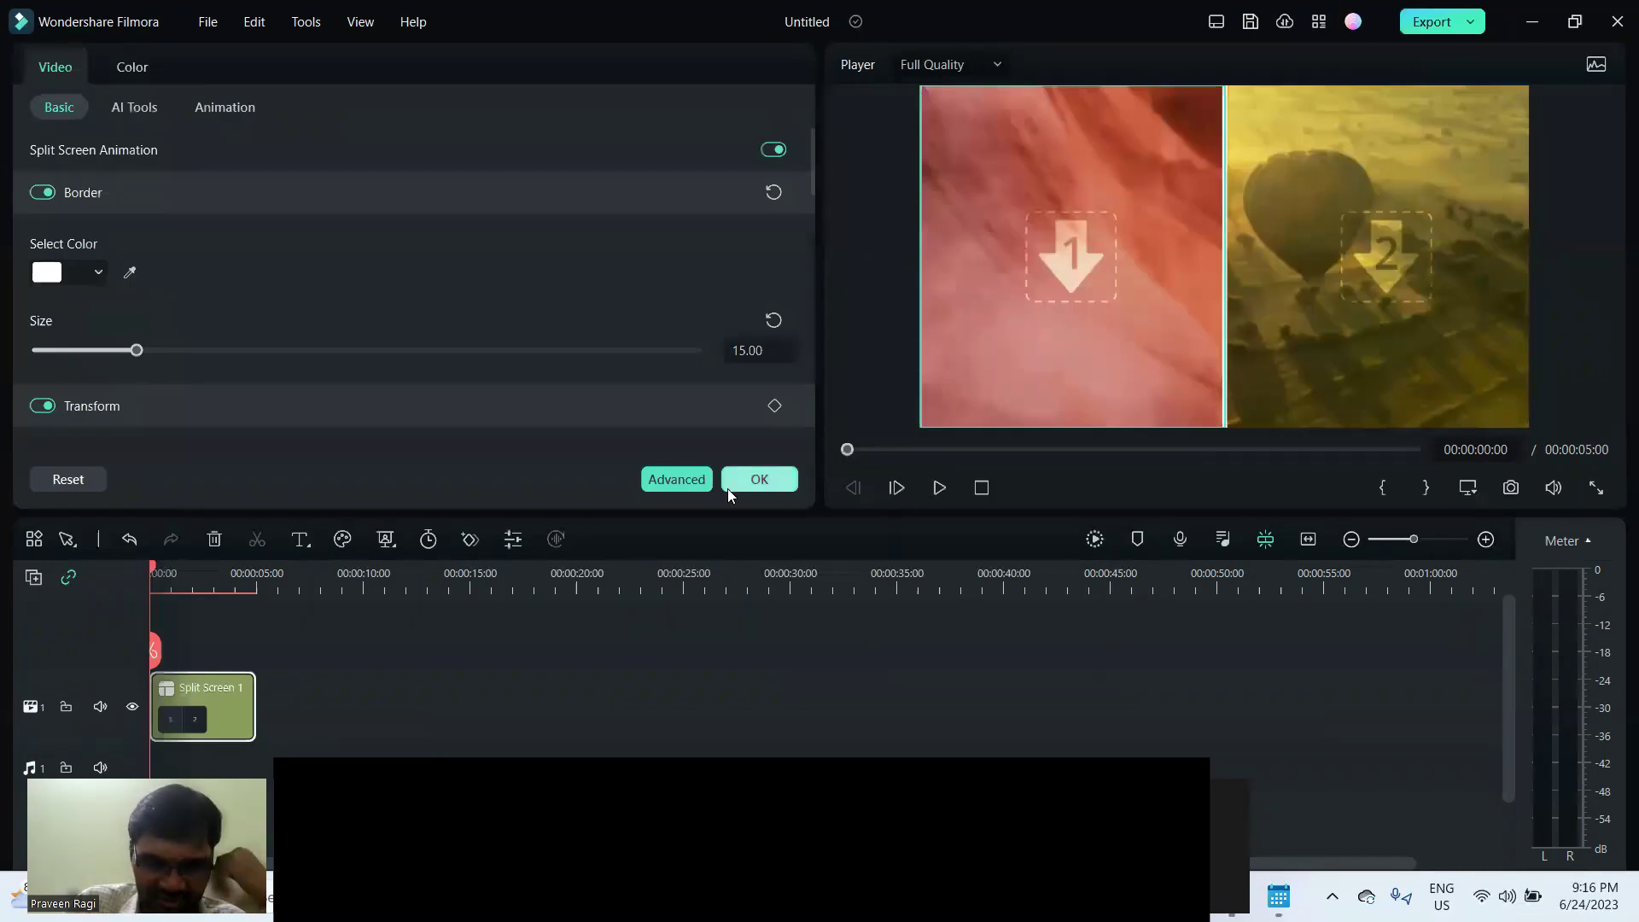
{"action": "left_click", "coordinate": [758, 477]}
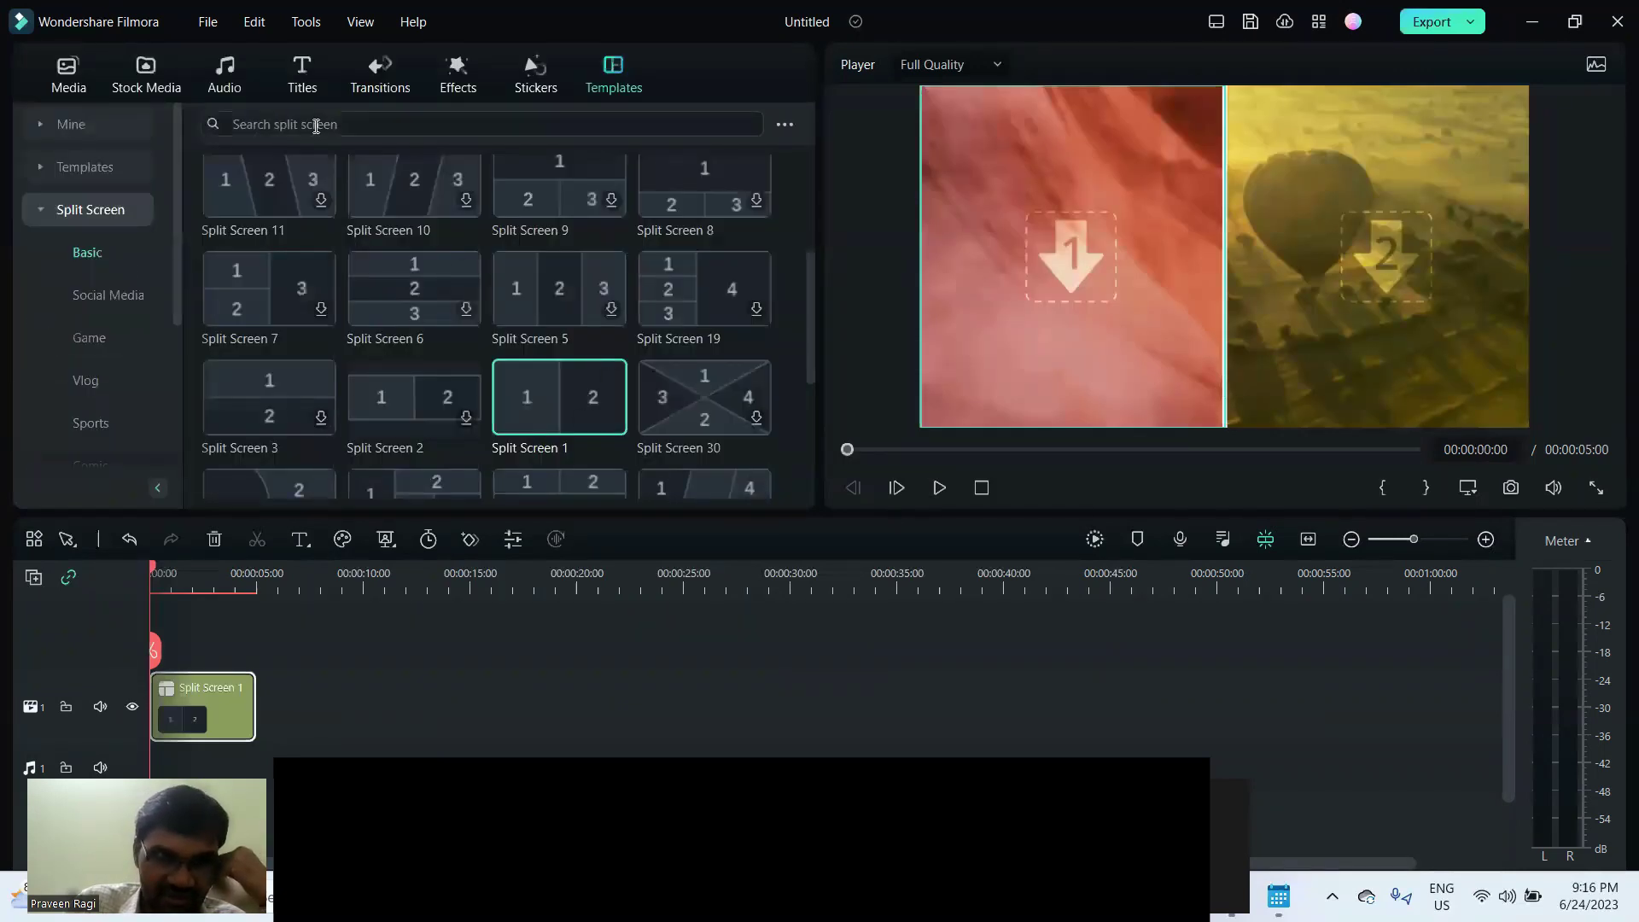
Fill area 1 of the split screen with the Pexels night mountain lake video from the stock media.
{"action": "left_click", "coordinate": [149, 79]}
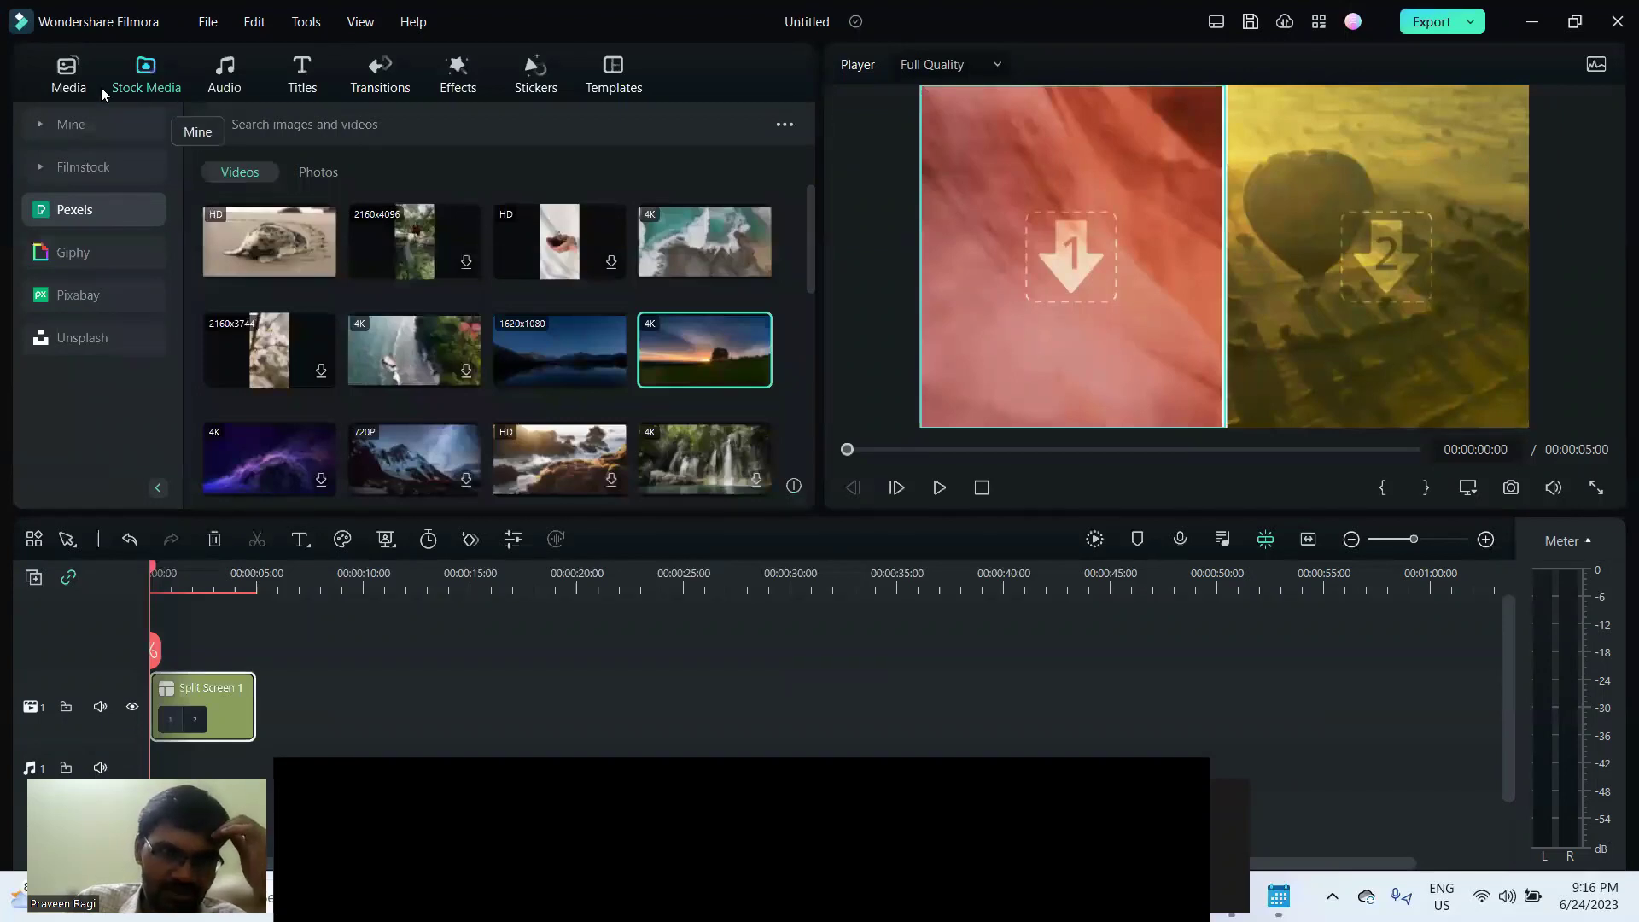
{"action": "left_click", "coordinate": [67, 81]}
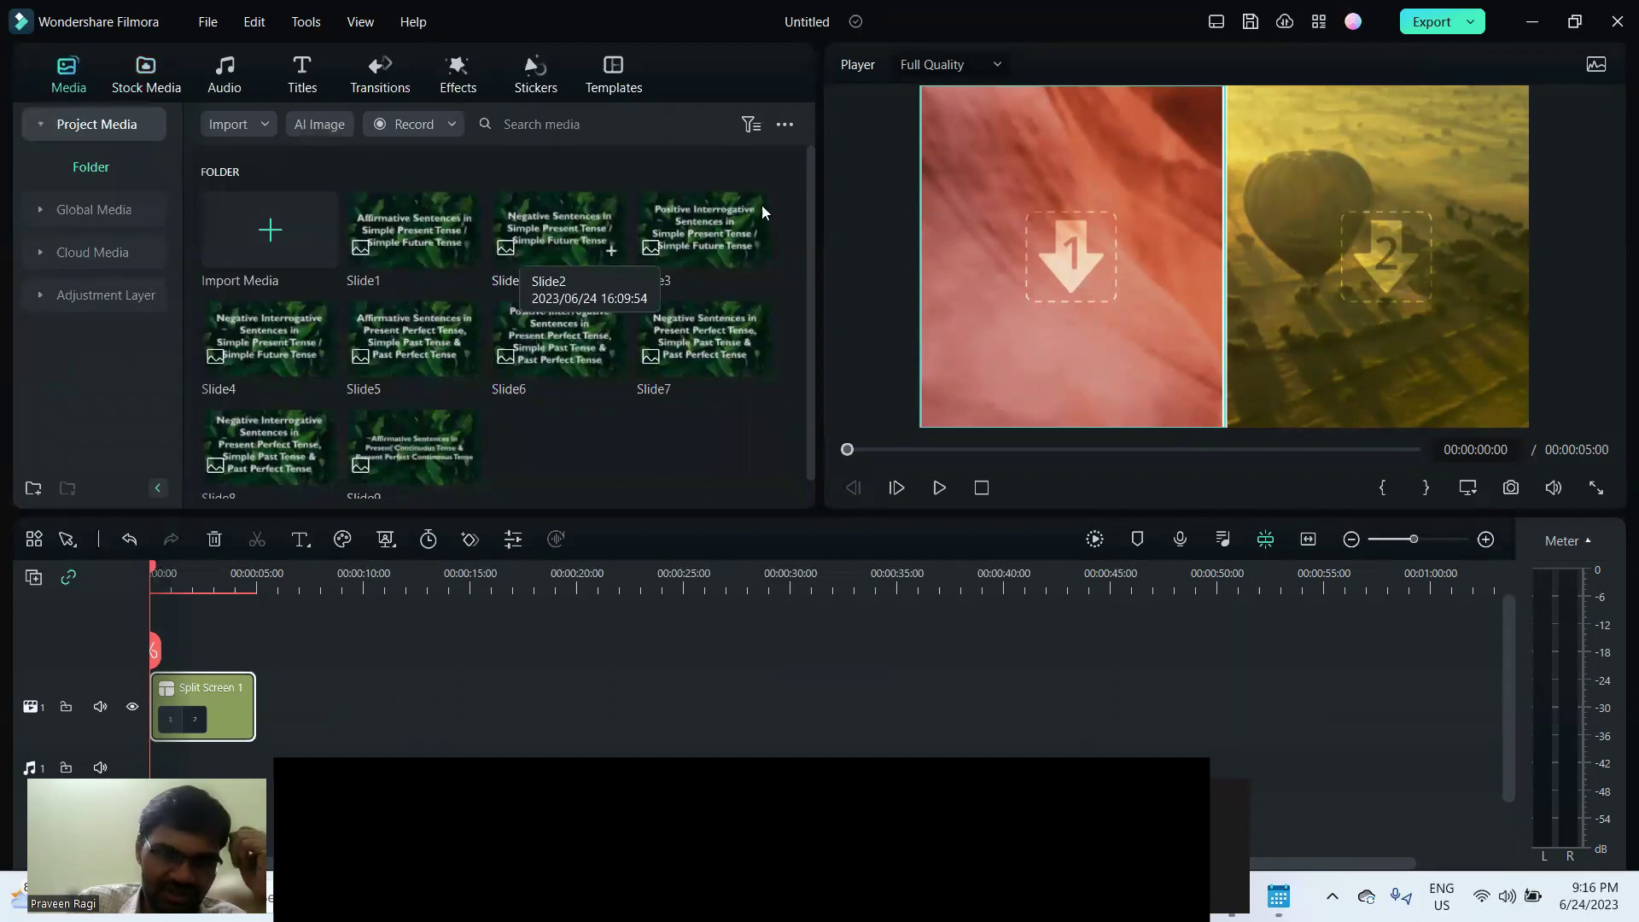
{"action": "left_click", "coordinate": [146, 75]}
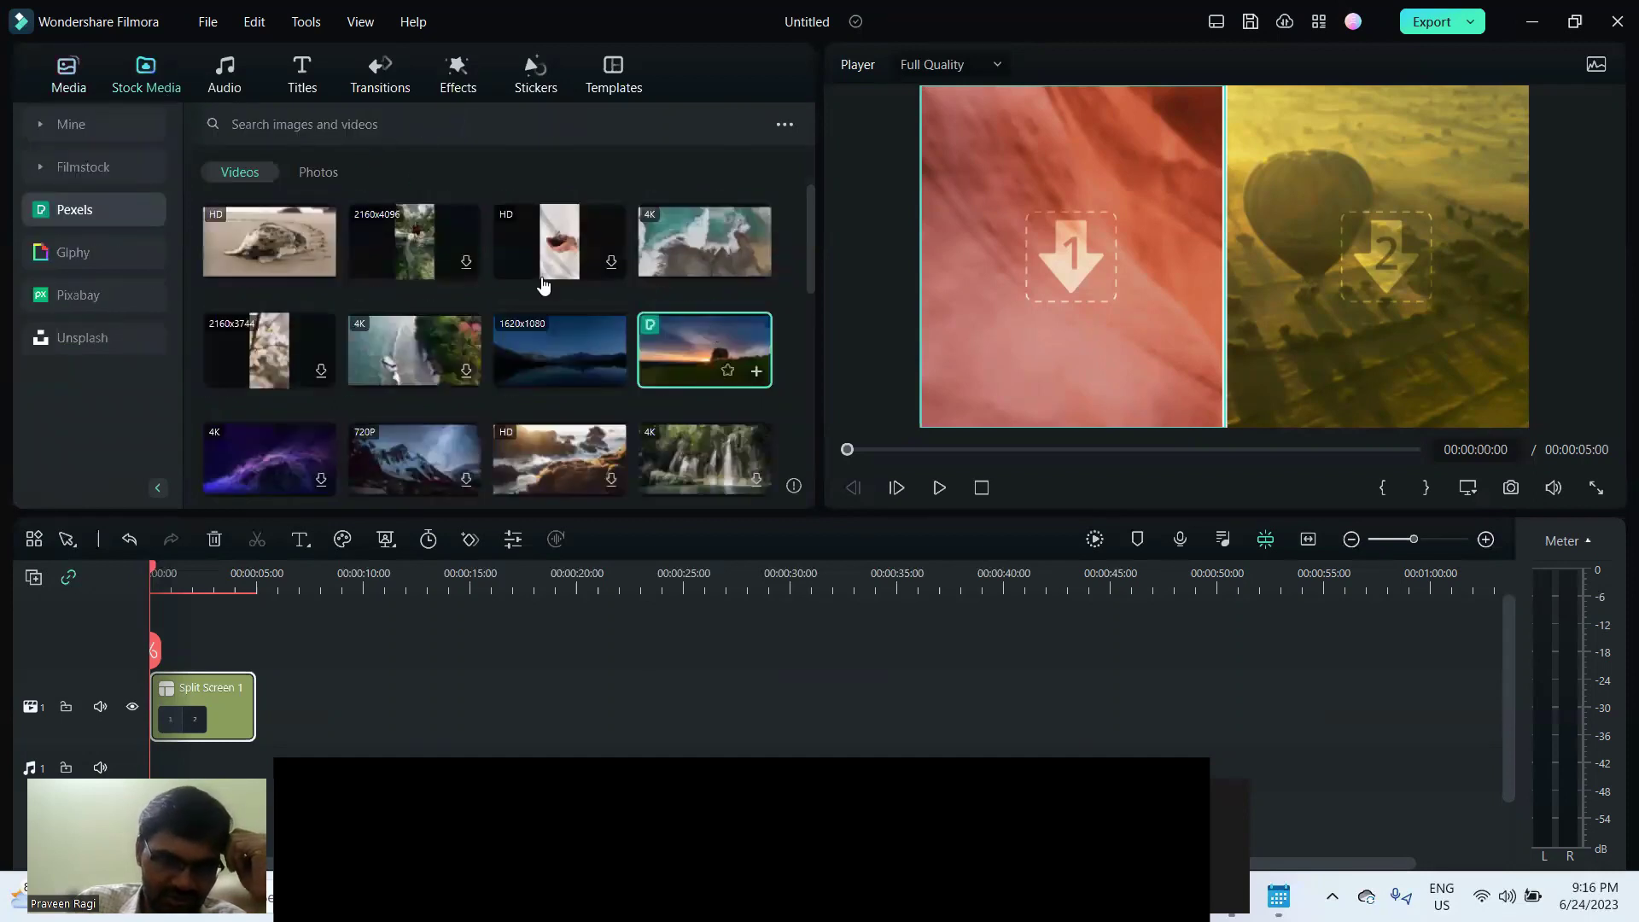
{"action": "left_click", "coordinate": [316, 173]}
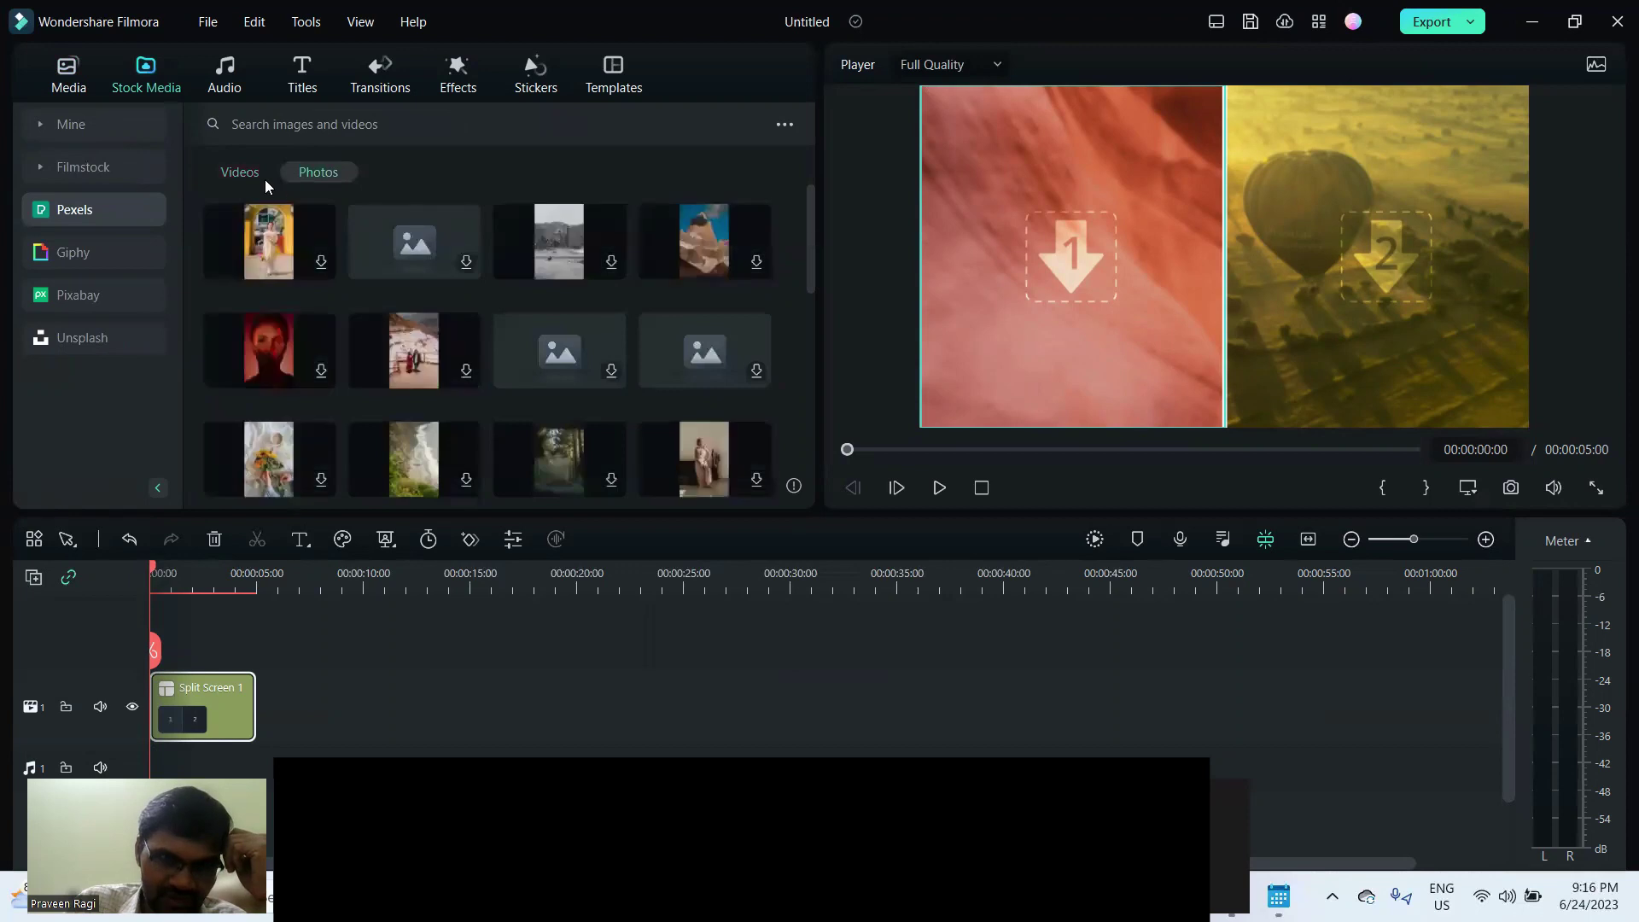
{"action": "left_click_drag", "start_coordinate": [569, 383], "coordinate": [1065, 274]}
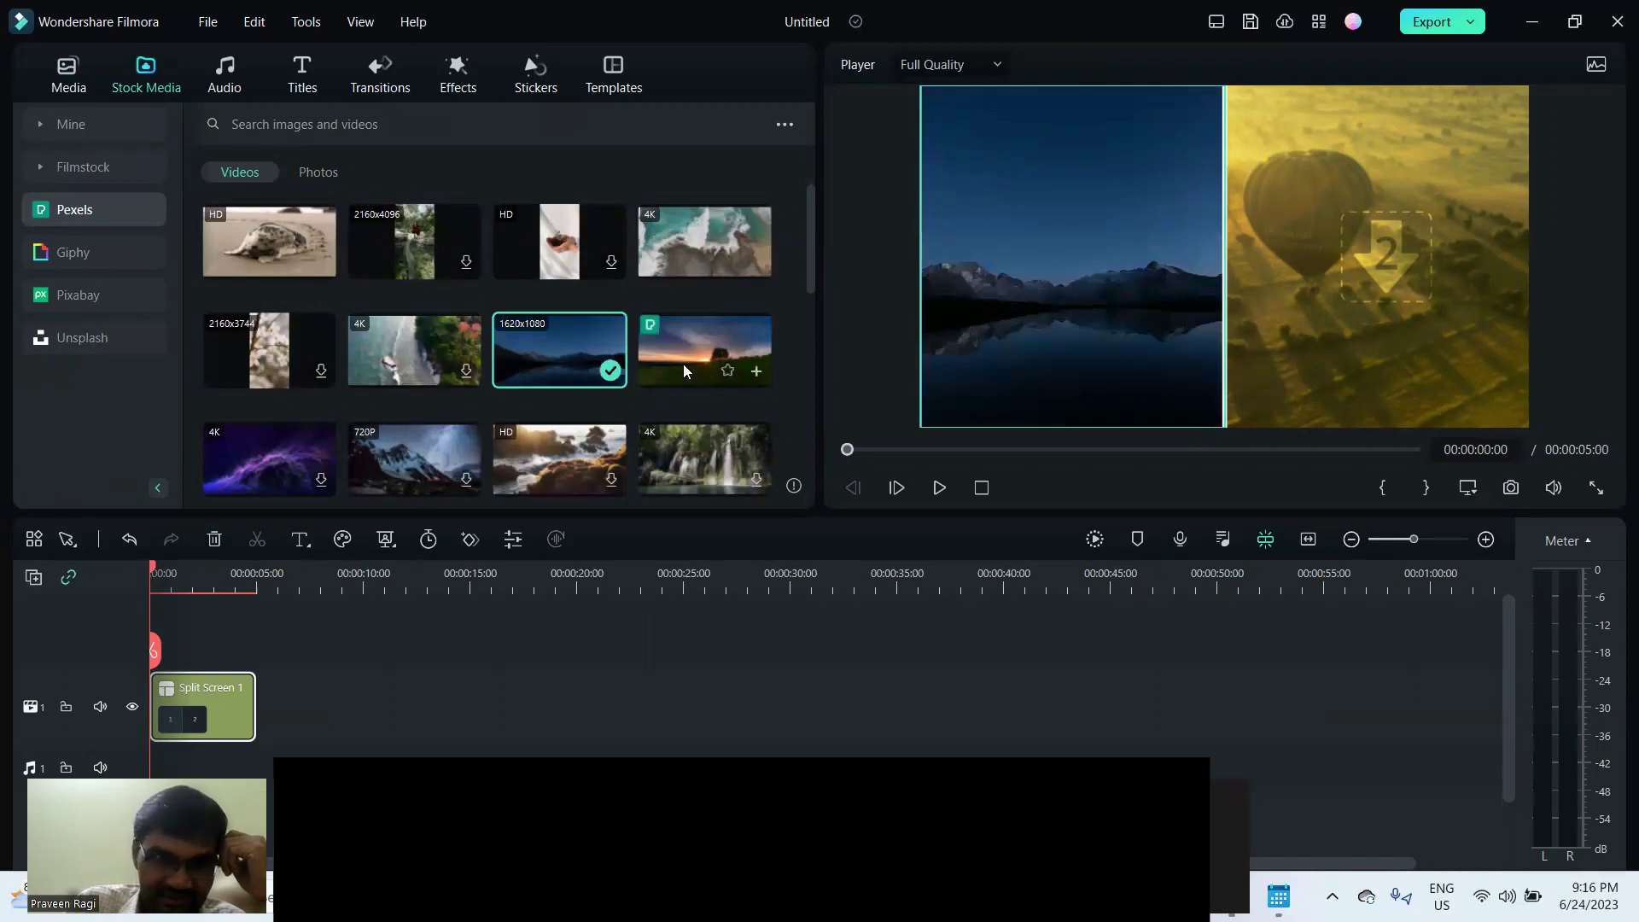
Try to fill area 2 with the Pexels video of a man with a guitar and a little girl without downloading it.
{"action": "scroll", "coordinate": [684, 369], "scroll_direction": "down", "scroll_amount": 5}
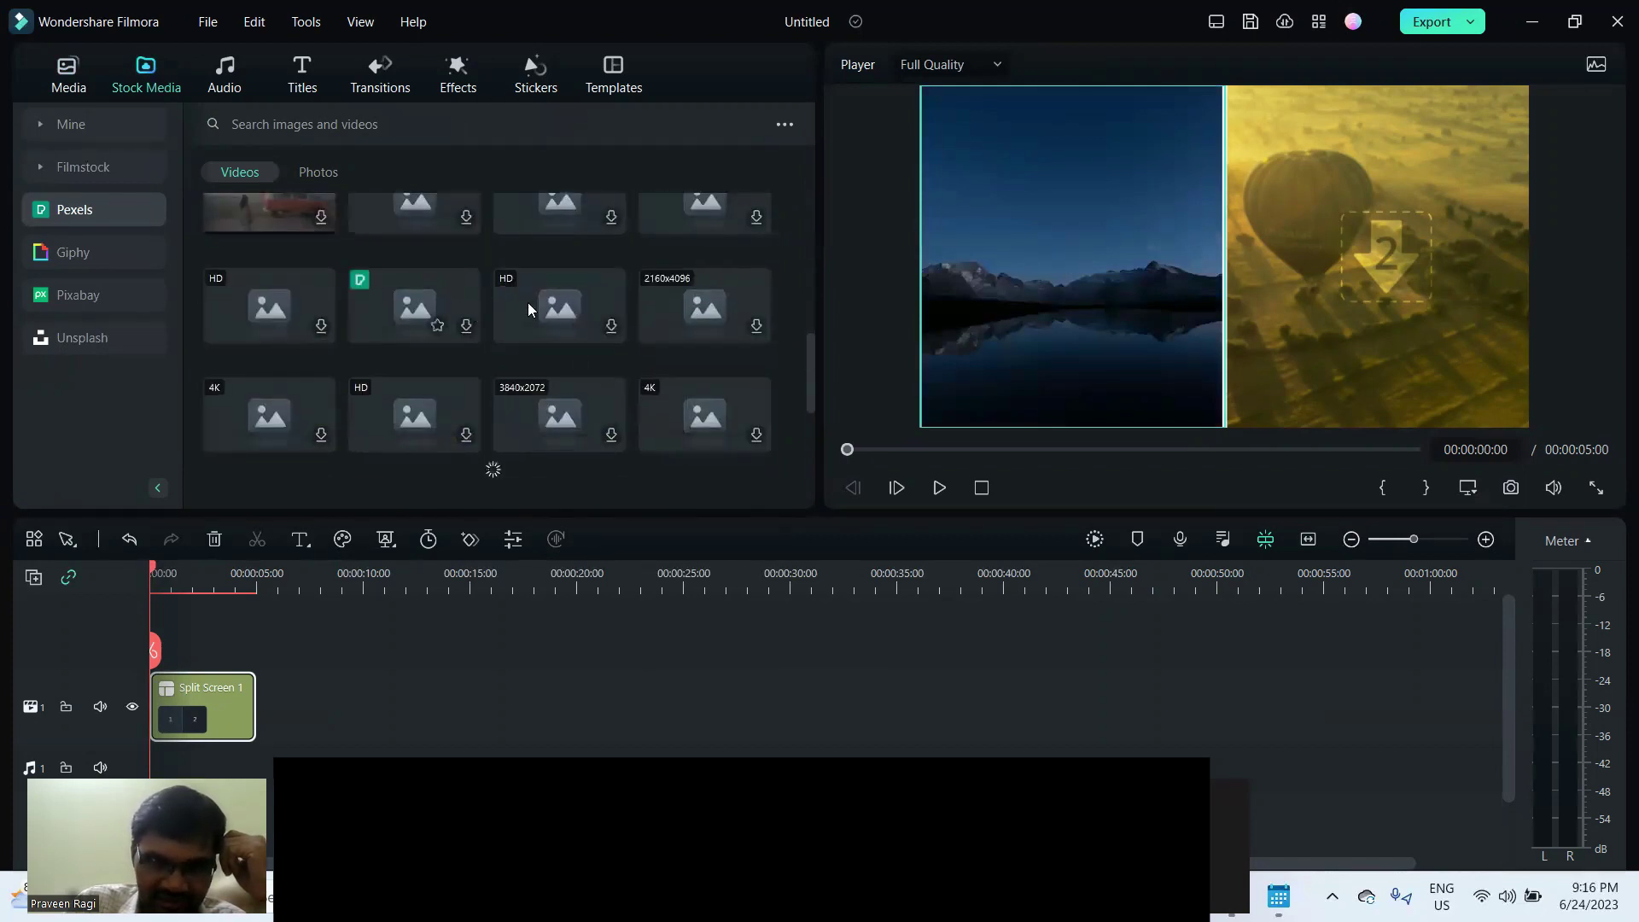
{"action": "left_click_drag", "start_coordinate": [553, 300], "coordinate": [1334, 245]}
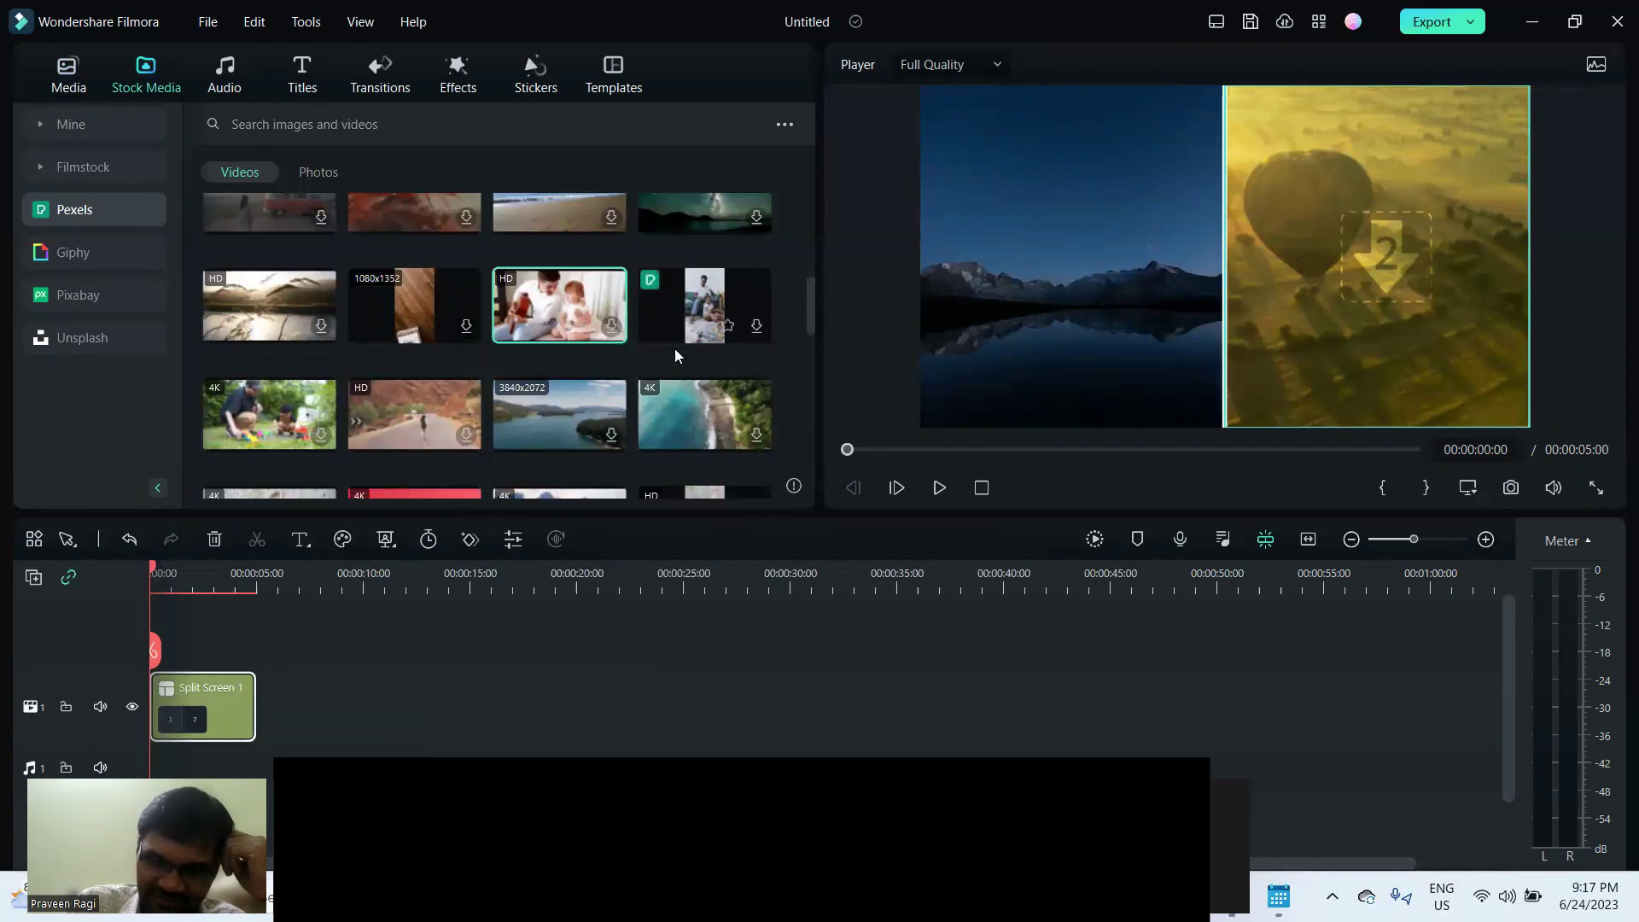
{"action": "left_click_drag", "start_coordinate": [588, 306], "coordinate": [1345, 243]}
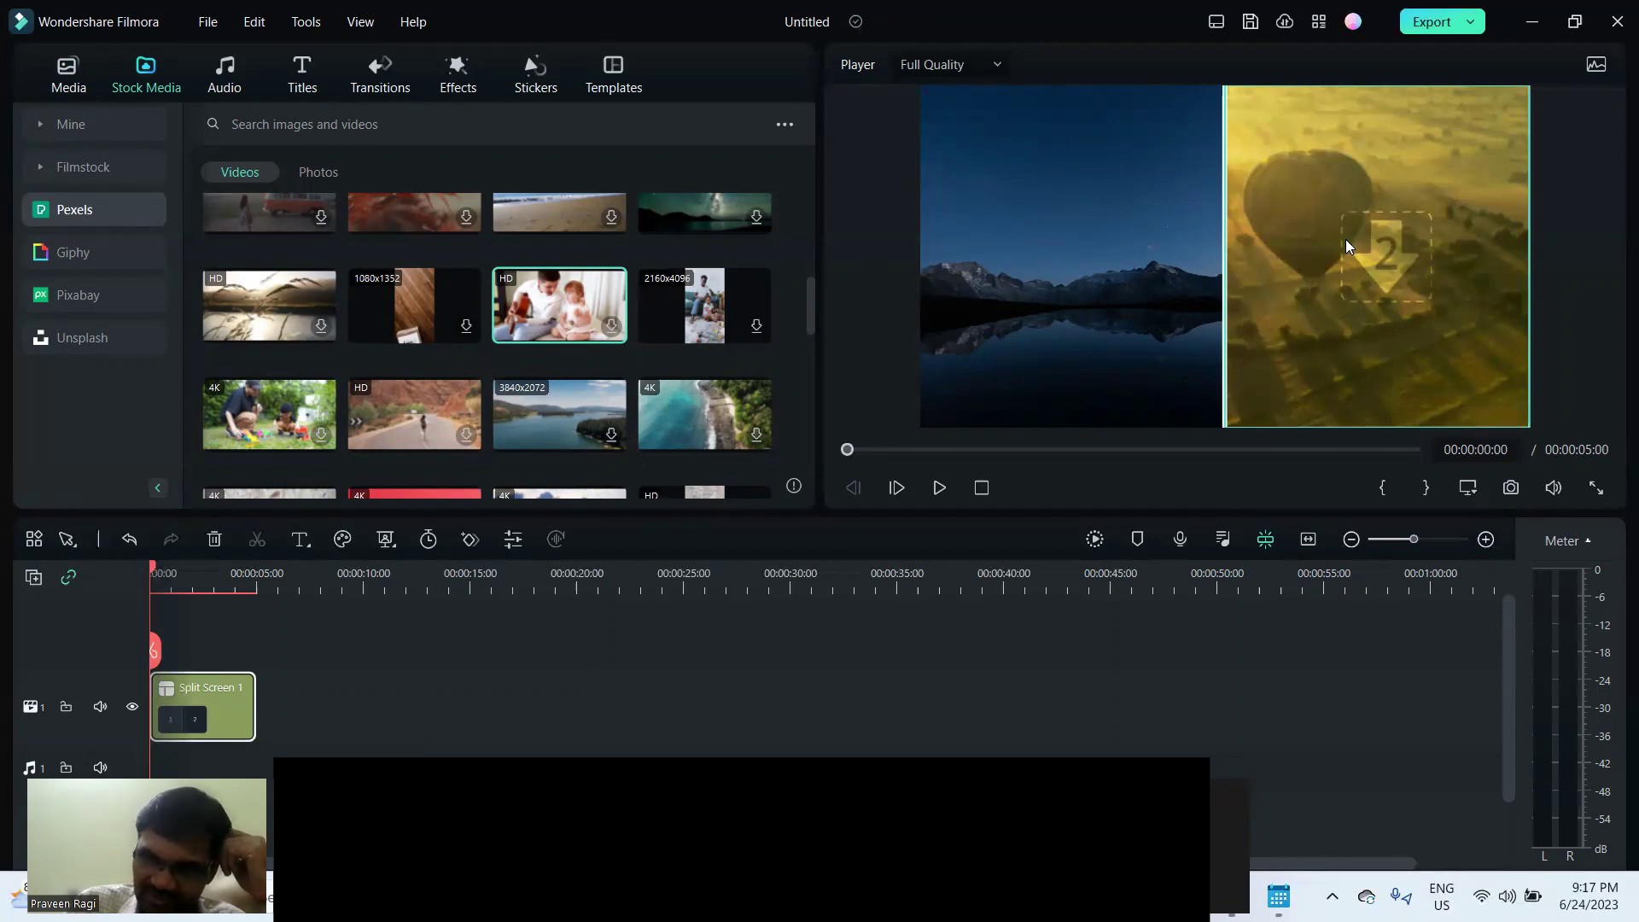
{"action": "left_click_drag", "start_coordinate": [584, 309], "coordinate": [1379, 256]}
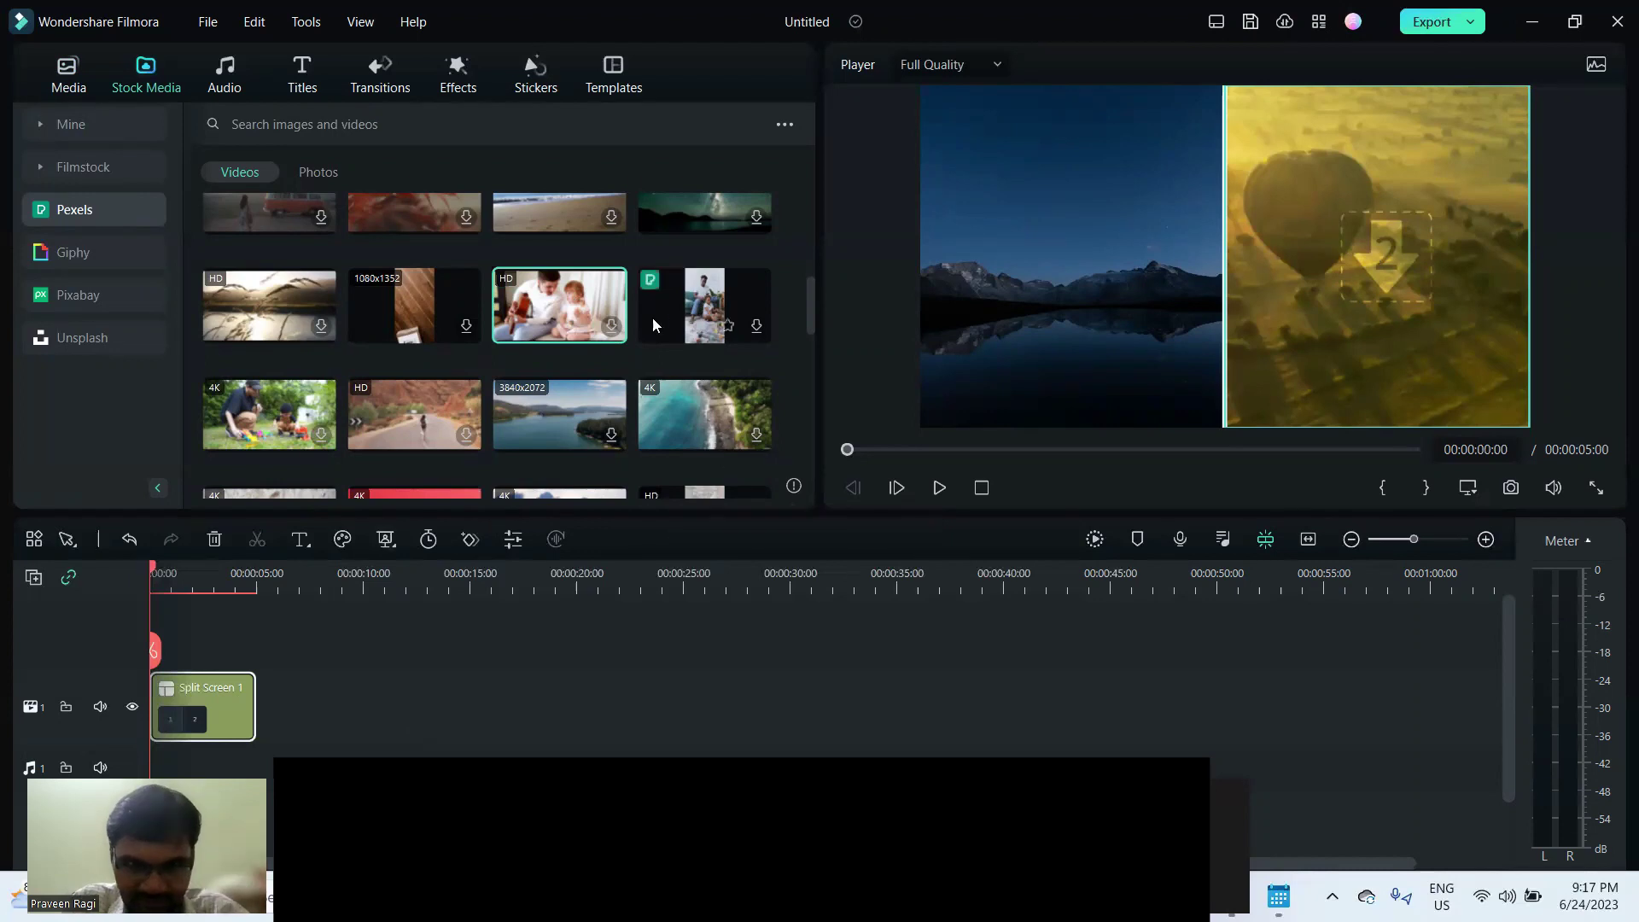
Download the Pexels video of the man and little girl at maximum resolution and place it in area 2.
{"action": "left_click", "coordinate": [611, 330]}
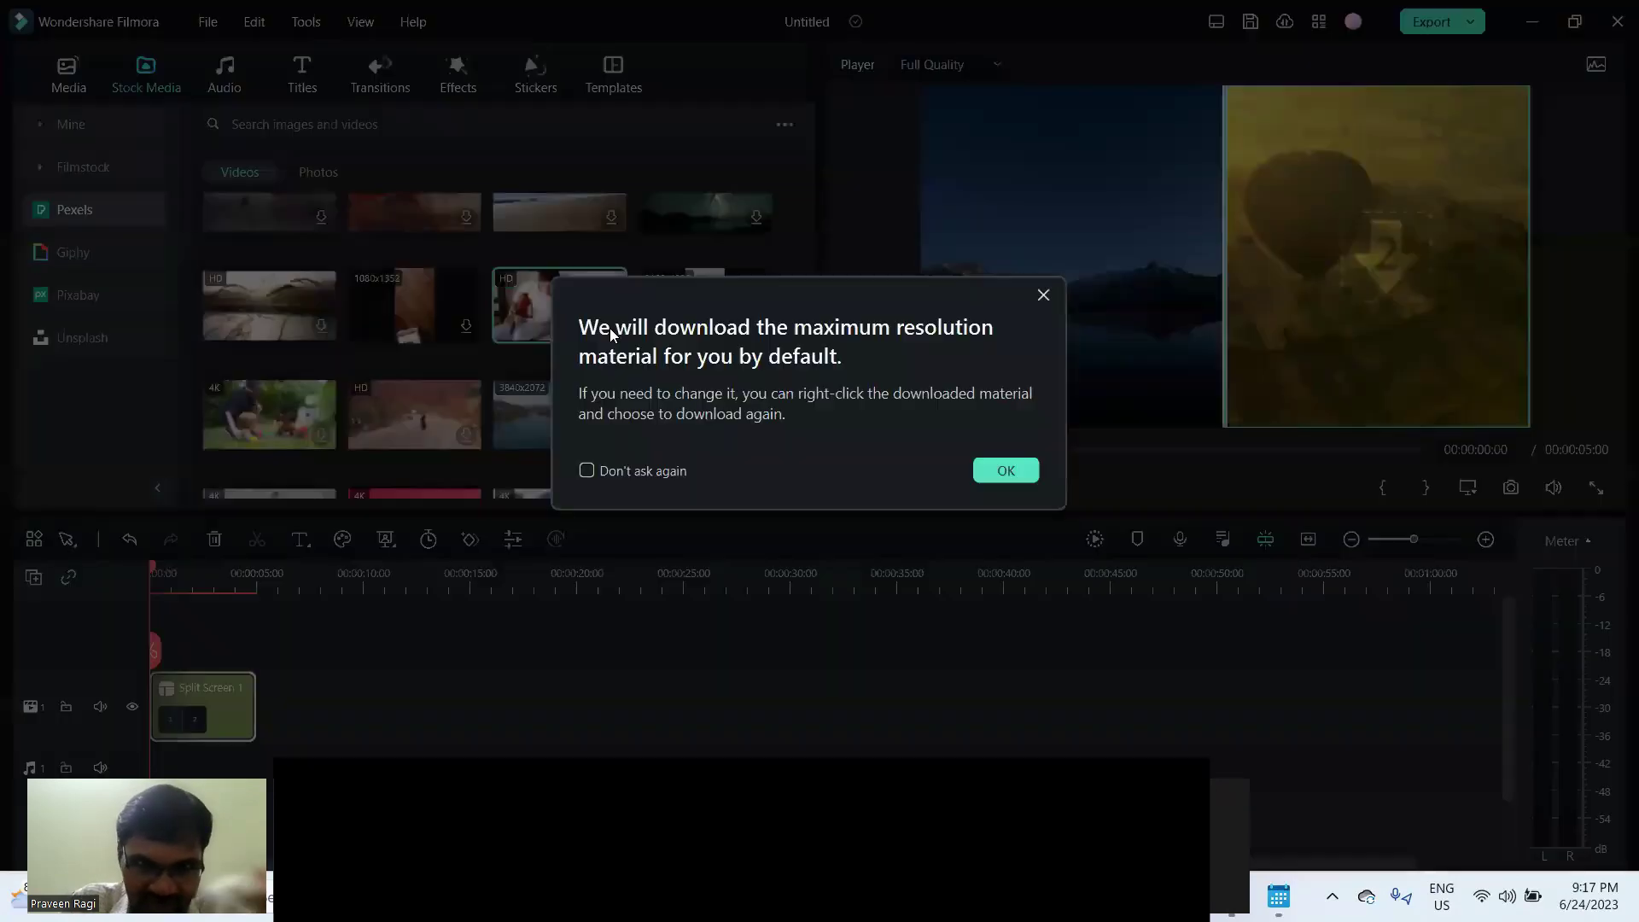
{"action": "left_click", "coordinate": [1008, 470]}
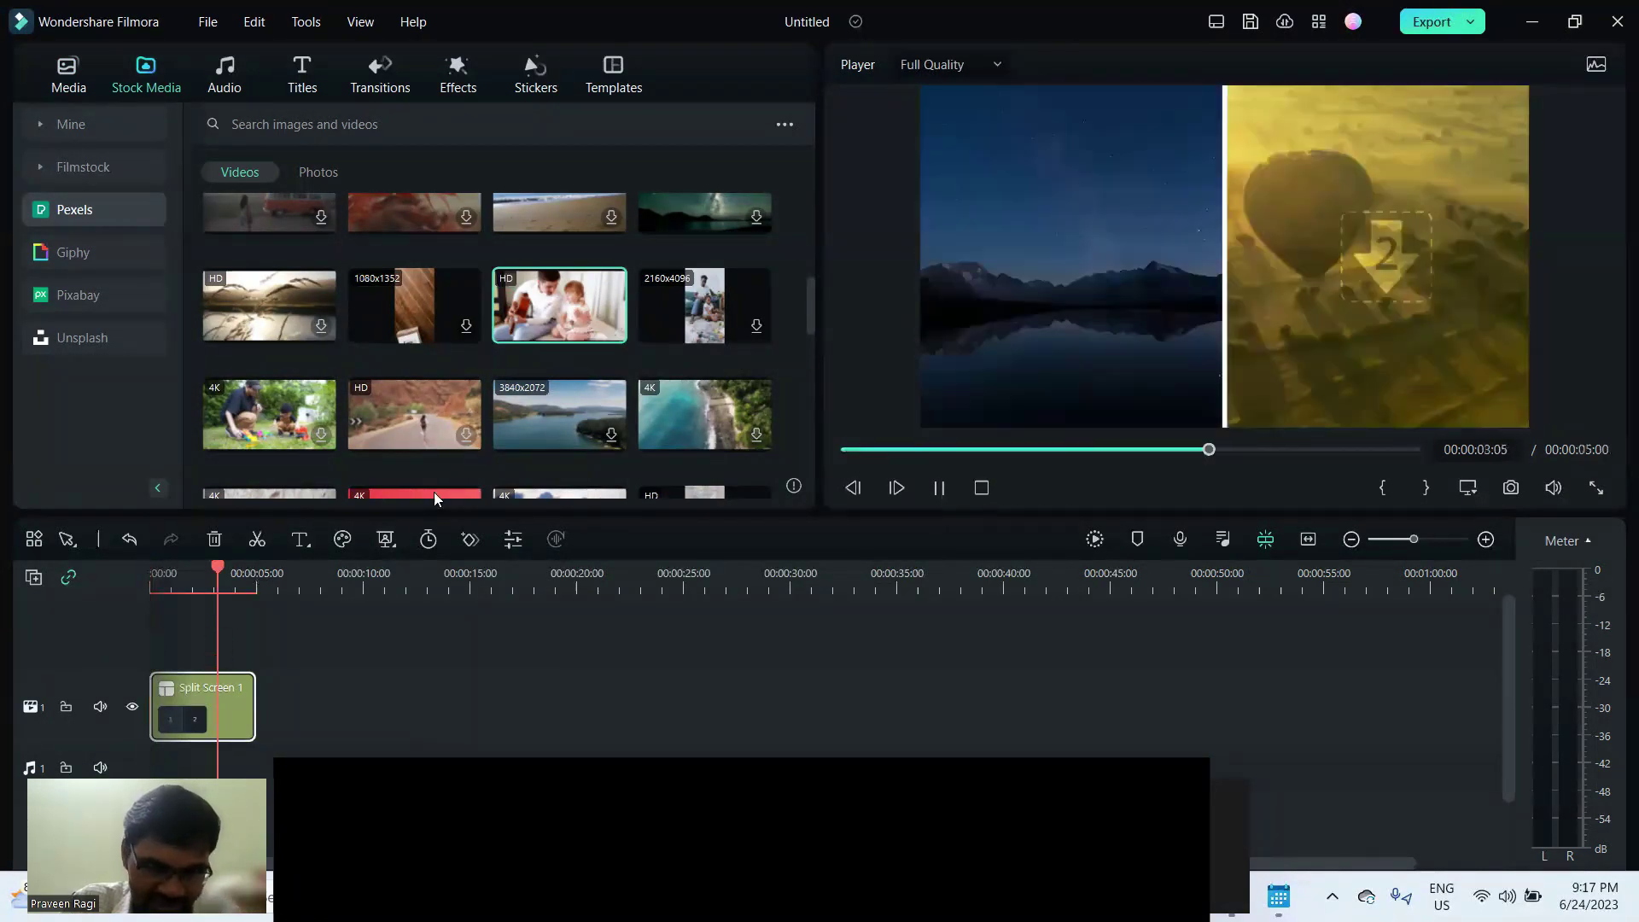
{"action": "key", "text": "space"}
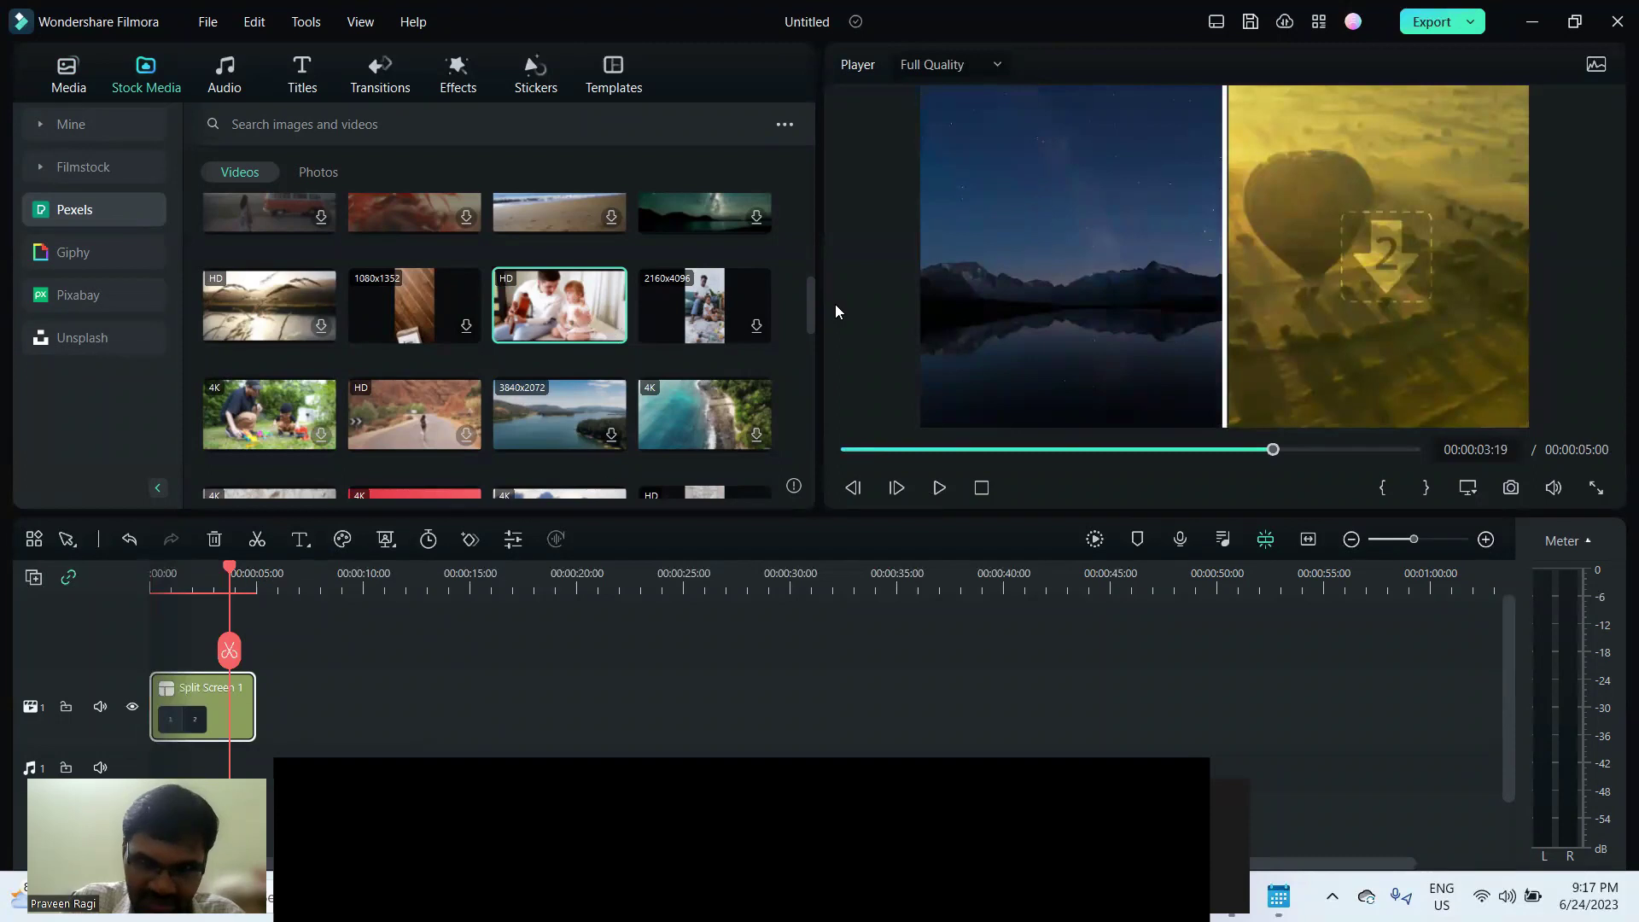
{"action": "left_click_drag", "start_coordinate": [597, 314], "coordinate": [1364, 261]}
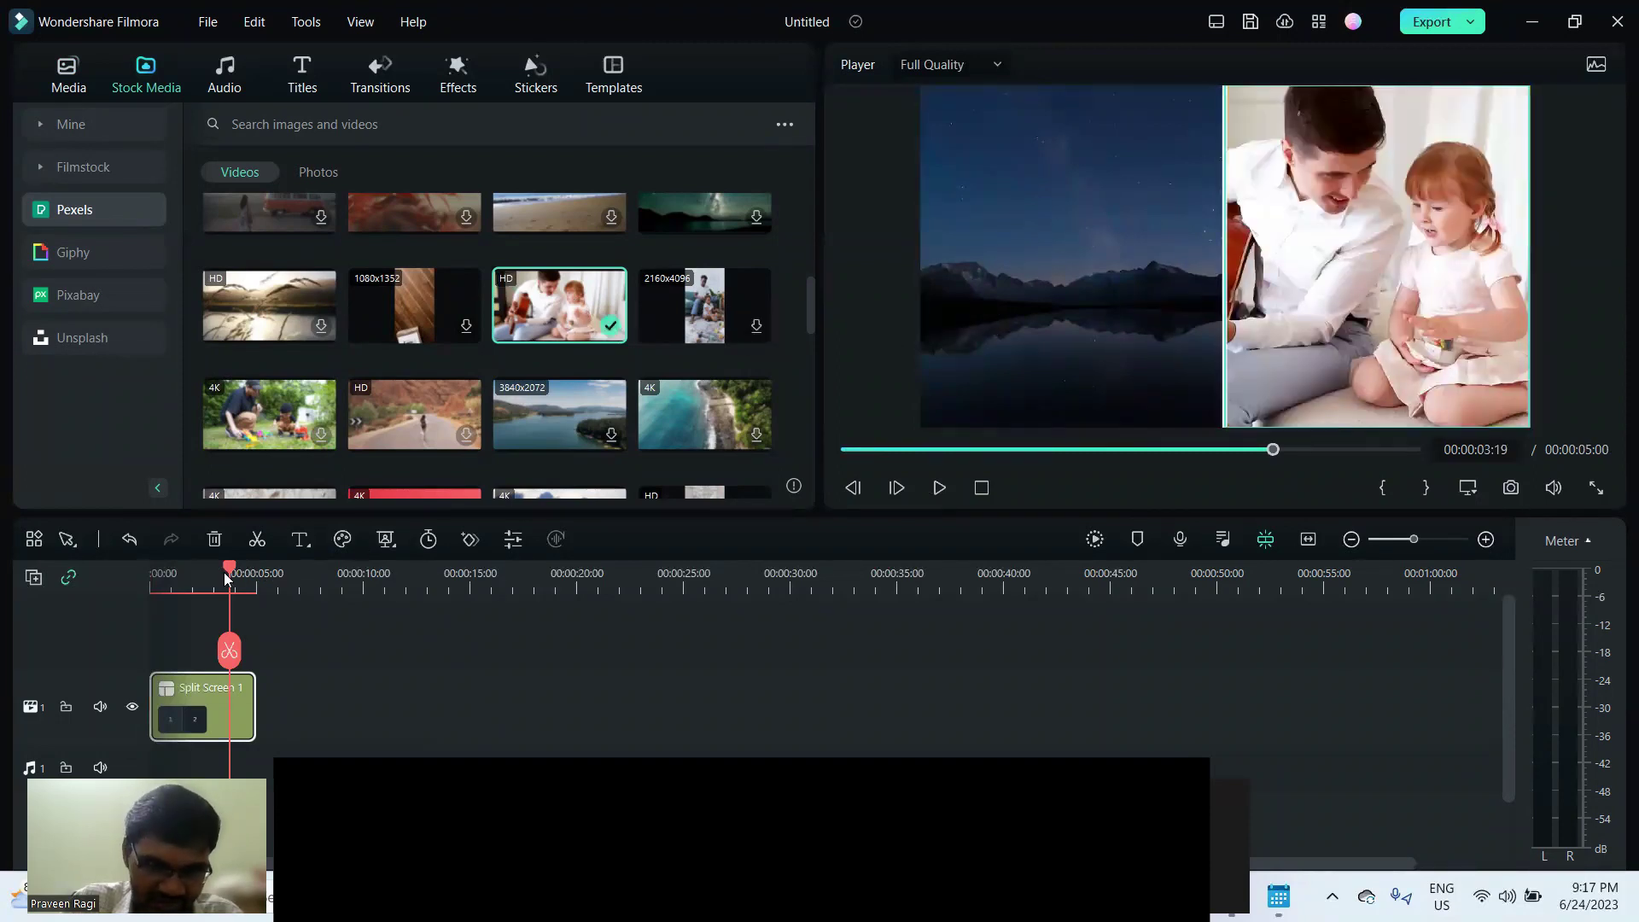
Play the two-area split screen from the beginning to about 2 seconds to preview both videos.
{"action": "key", "text": "Home"}
{"action": "key", "text": "space"}
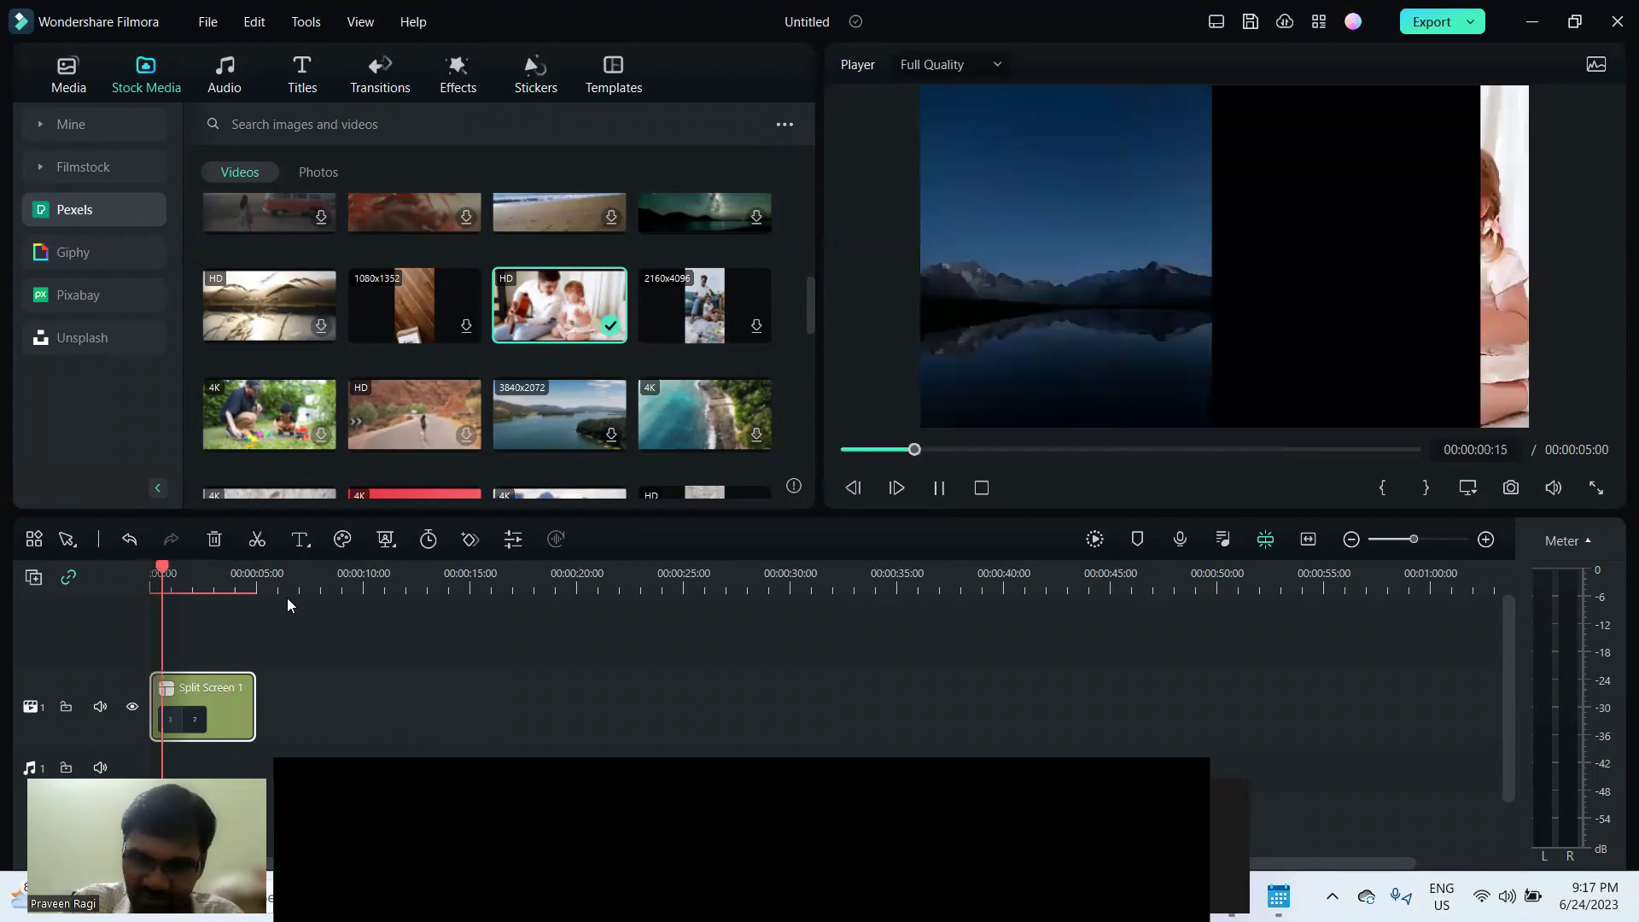
{"action": "key", "text": "space"}
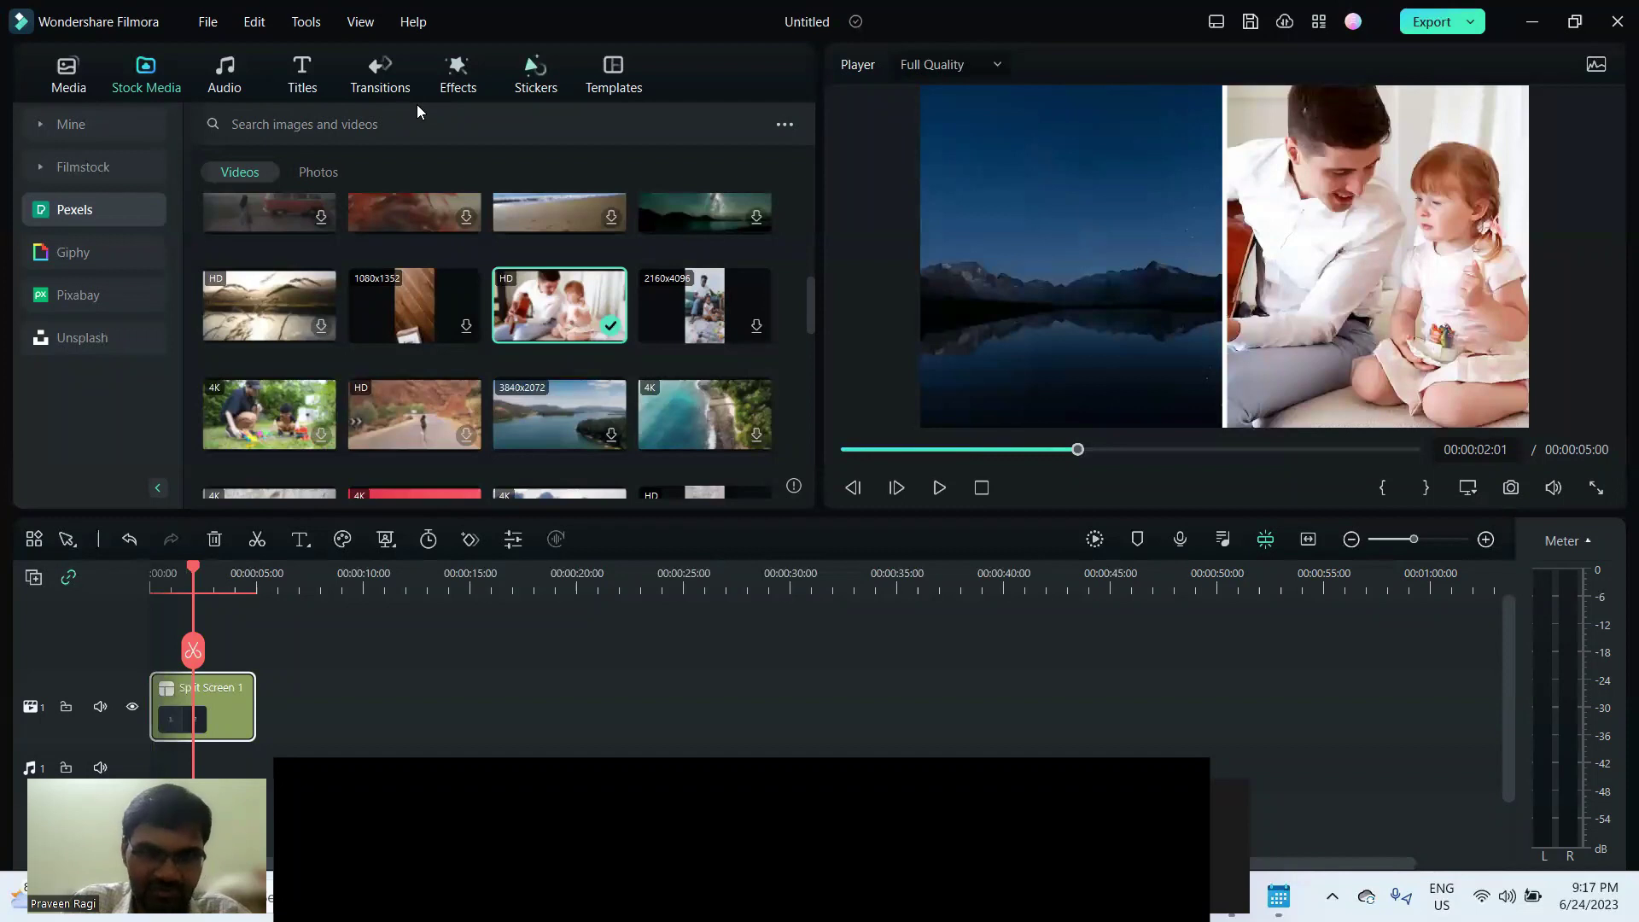
{"action": "left_click", "coordinate": [601, 91]}
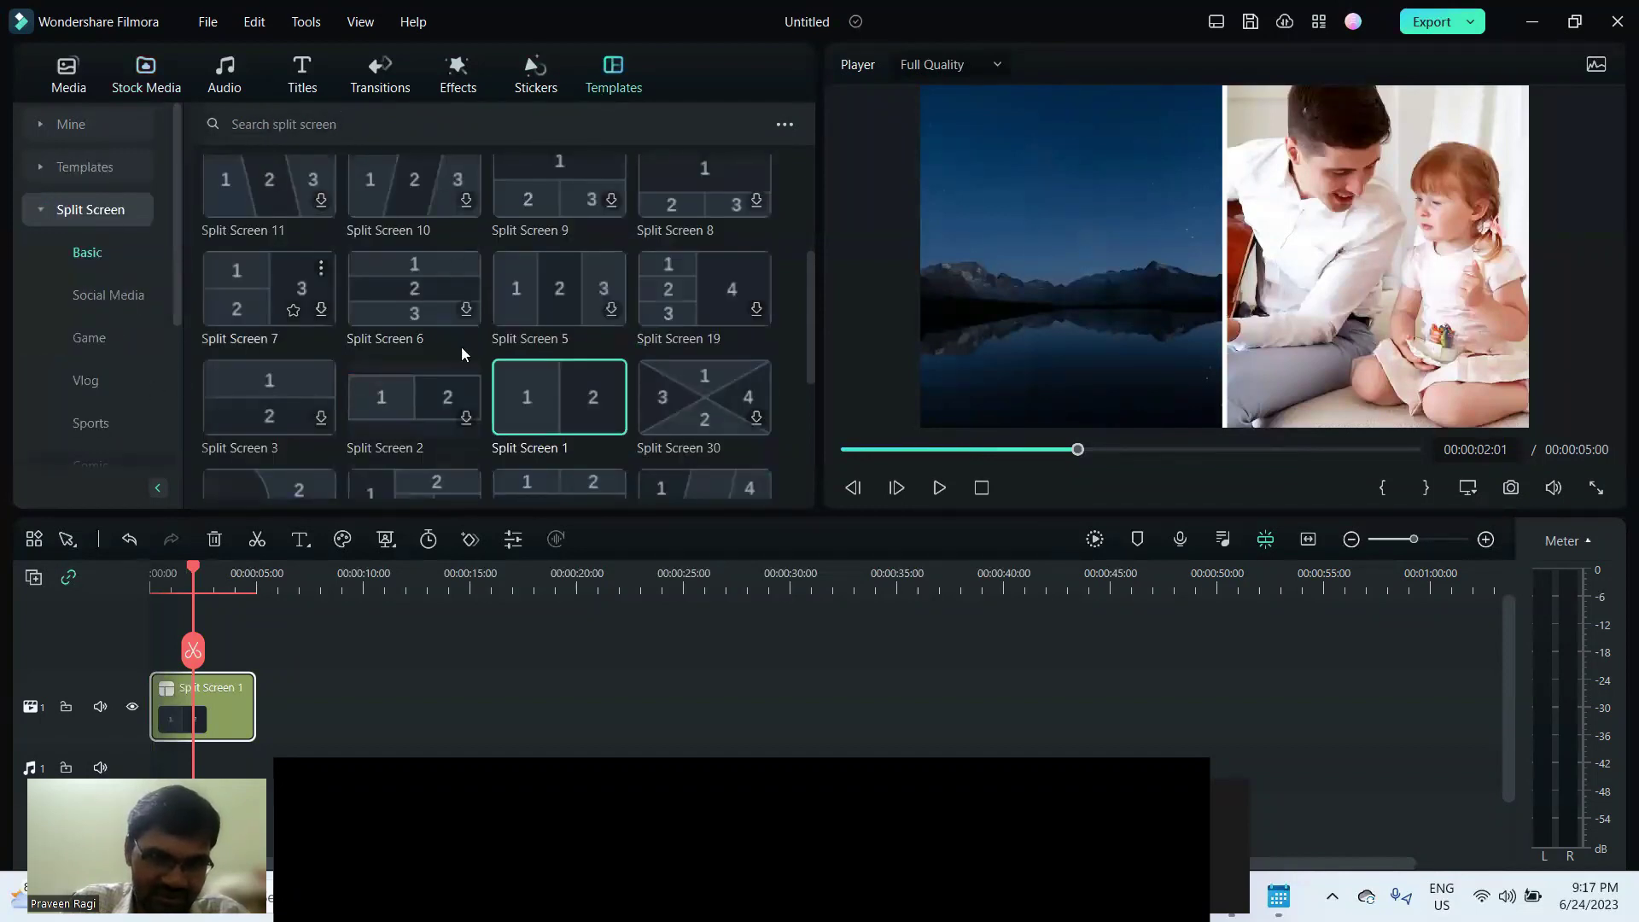
{"action": "scroll", "coordinate": [447, 363], "scroll_direction": "up", "scroll_amount": 2}
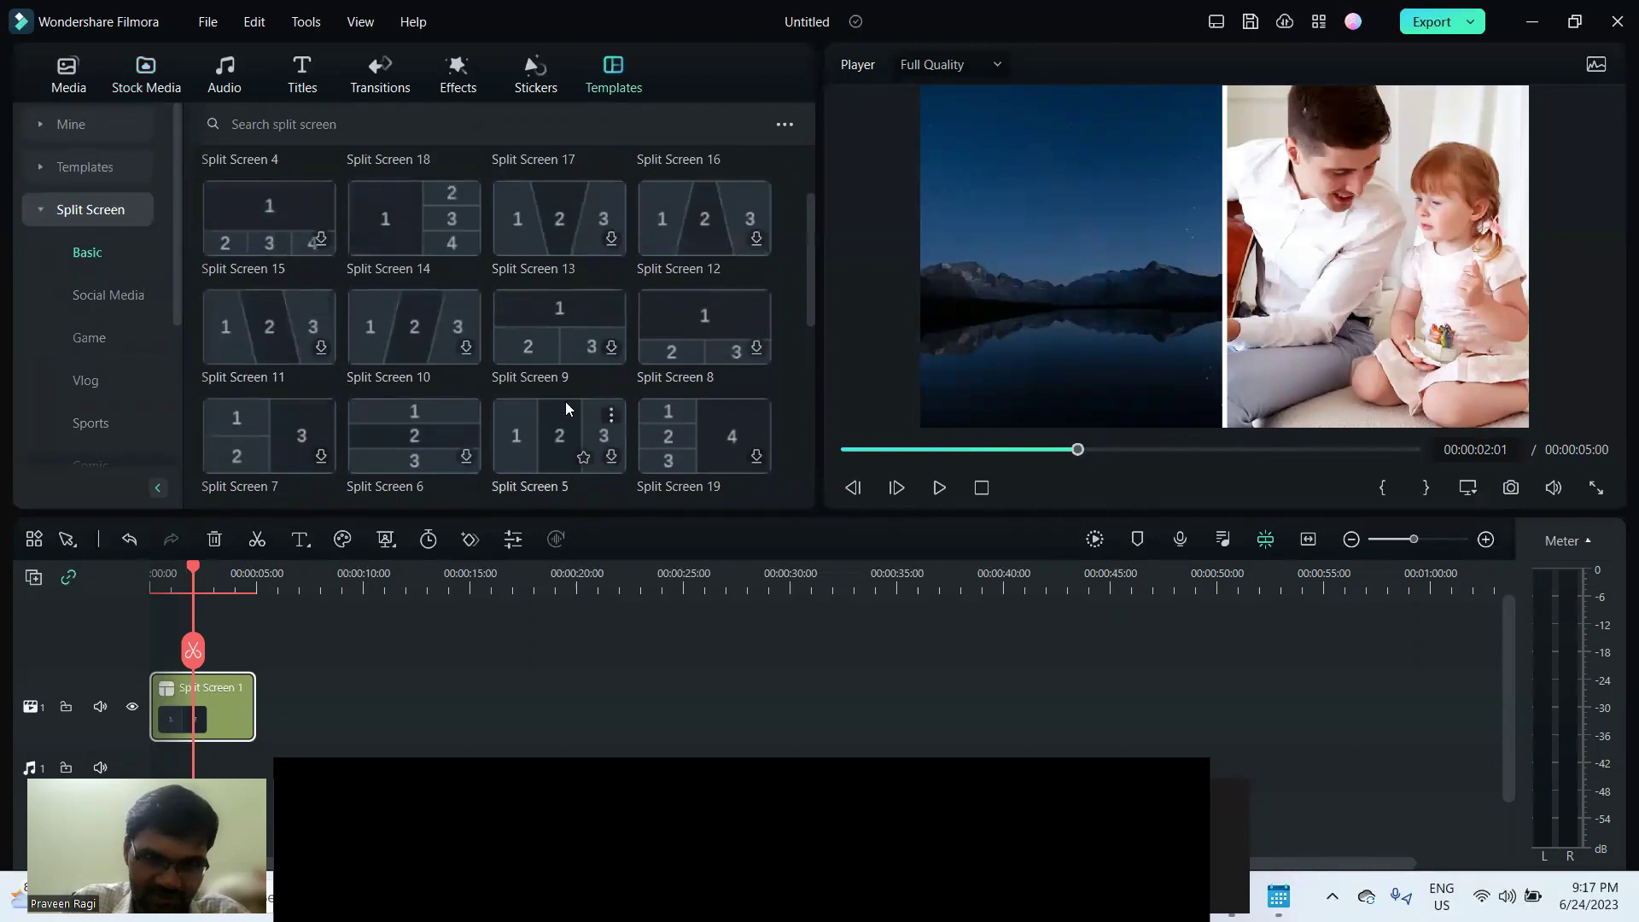
{"action": "scroll", "coordinate": [565, 402], "scroll_direction": "down", "scroll_amount": 3}
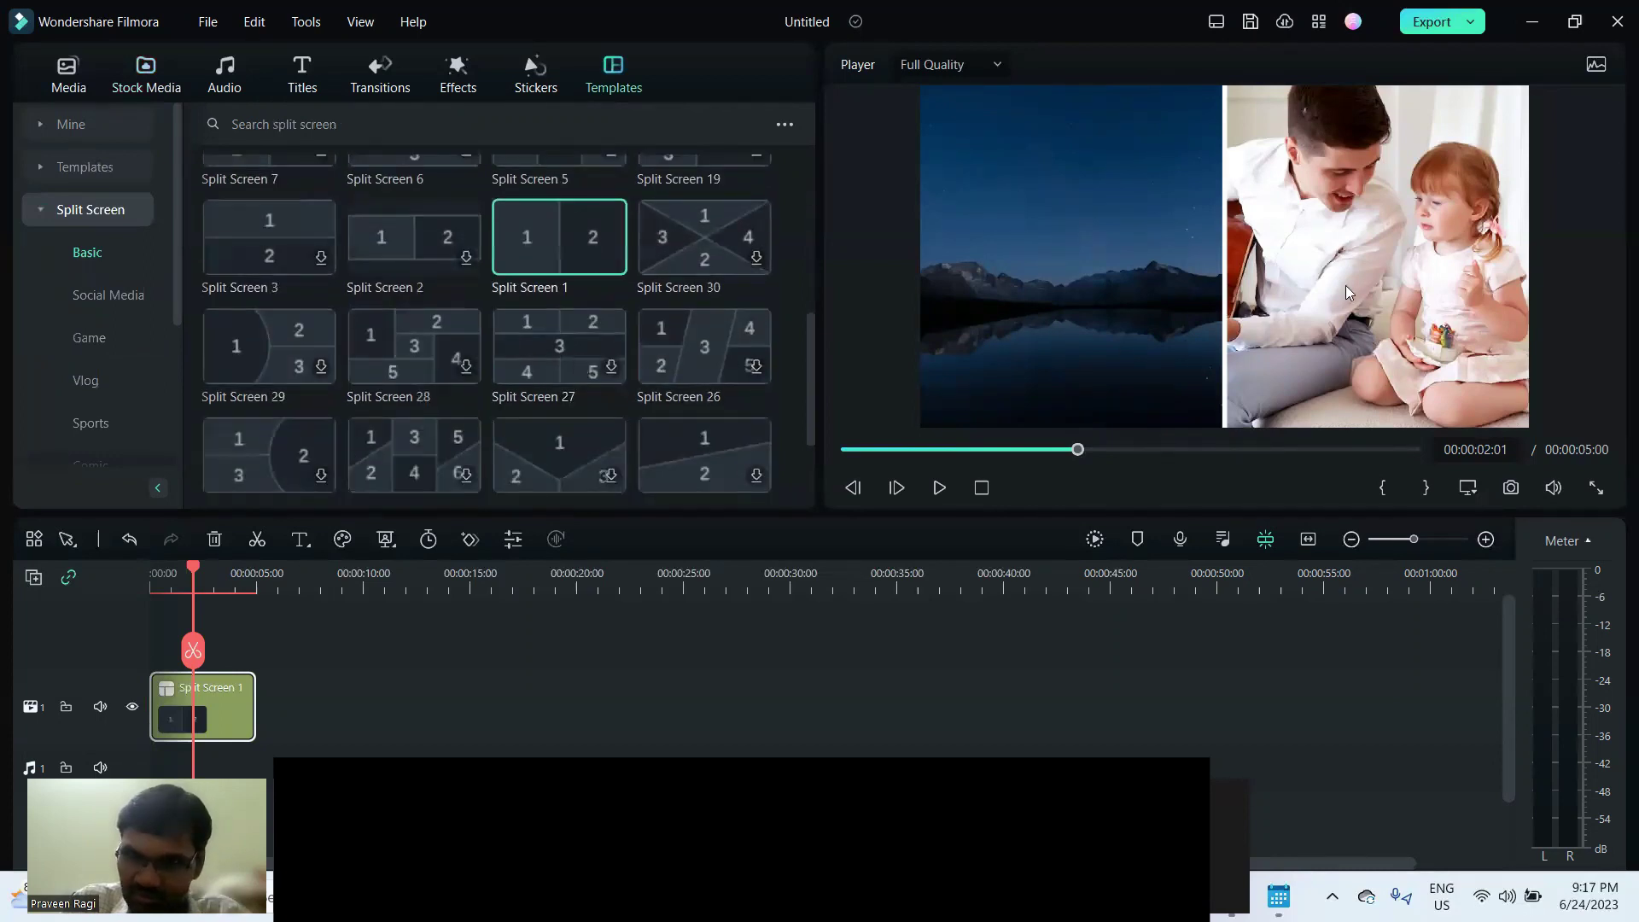
Reposition the video inside area 2 of the split screen and adjust its zoom.
{"action": "left_click", "coordinate": [1352, 244]}
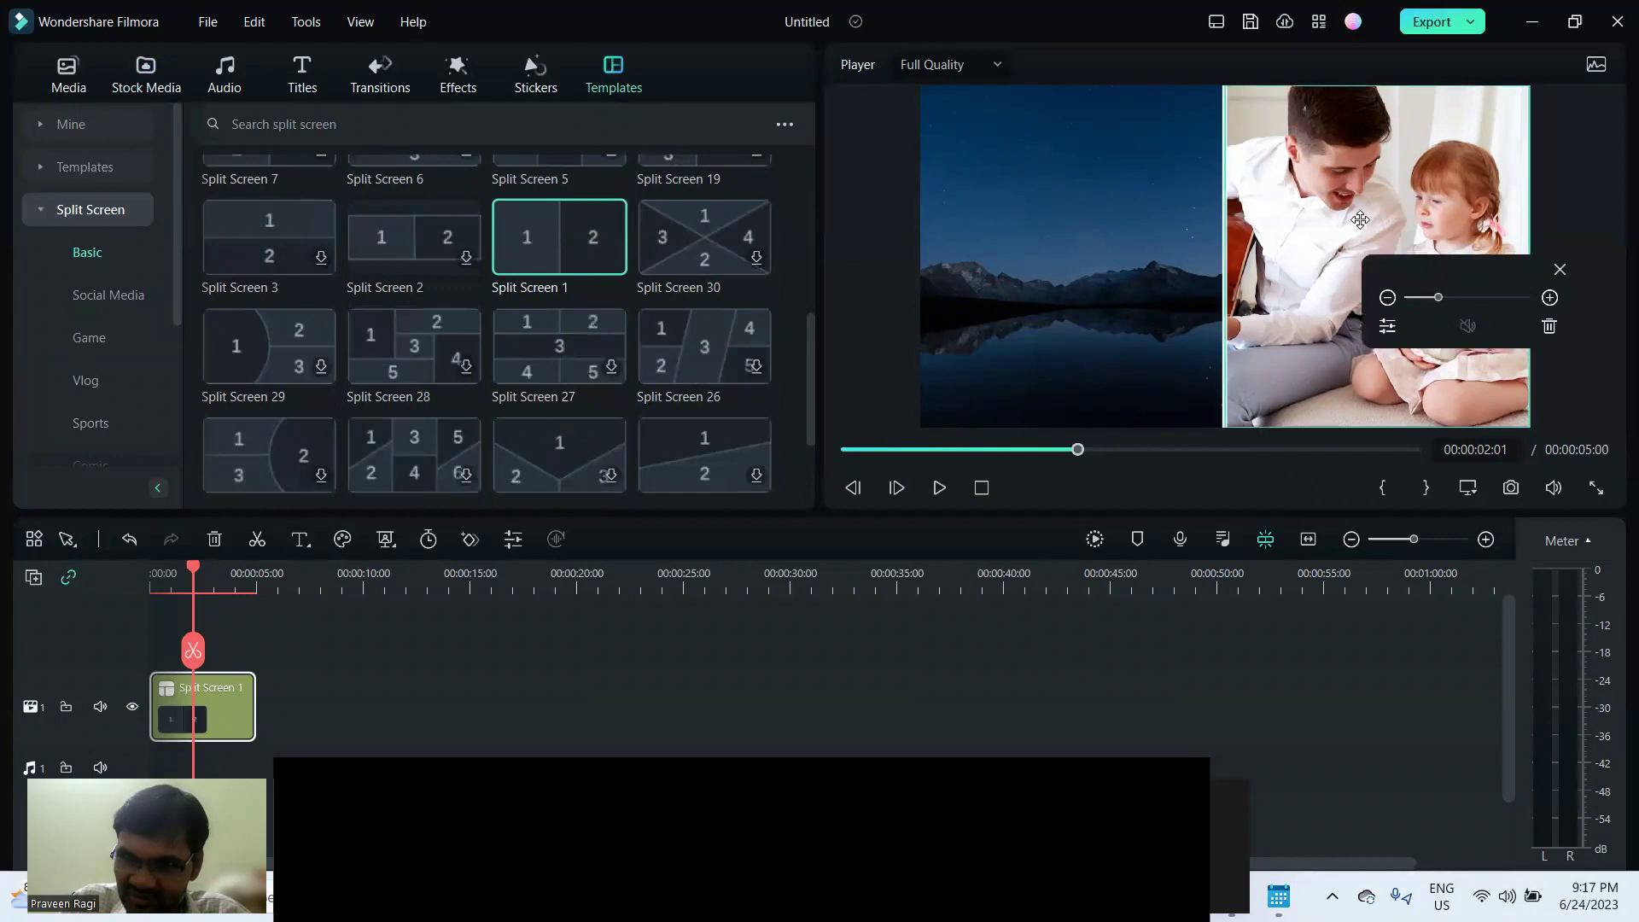
{"action": "left_click_drag", "start_coordinate": [1359, 221], "coordinate": [1398, 217]}
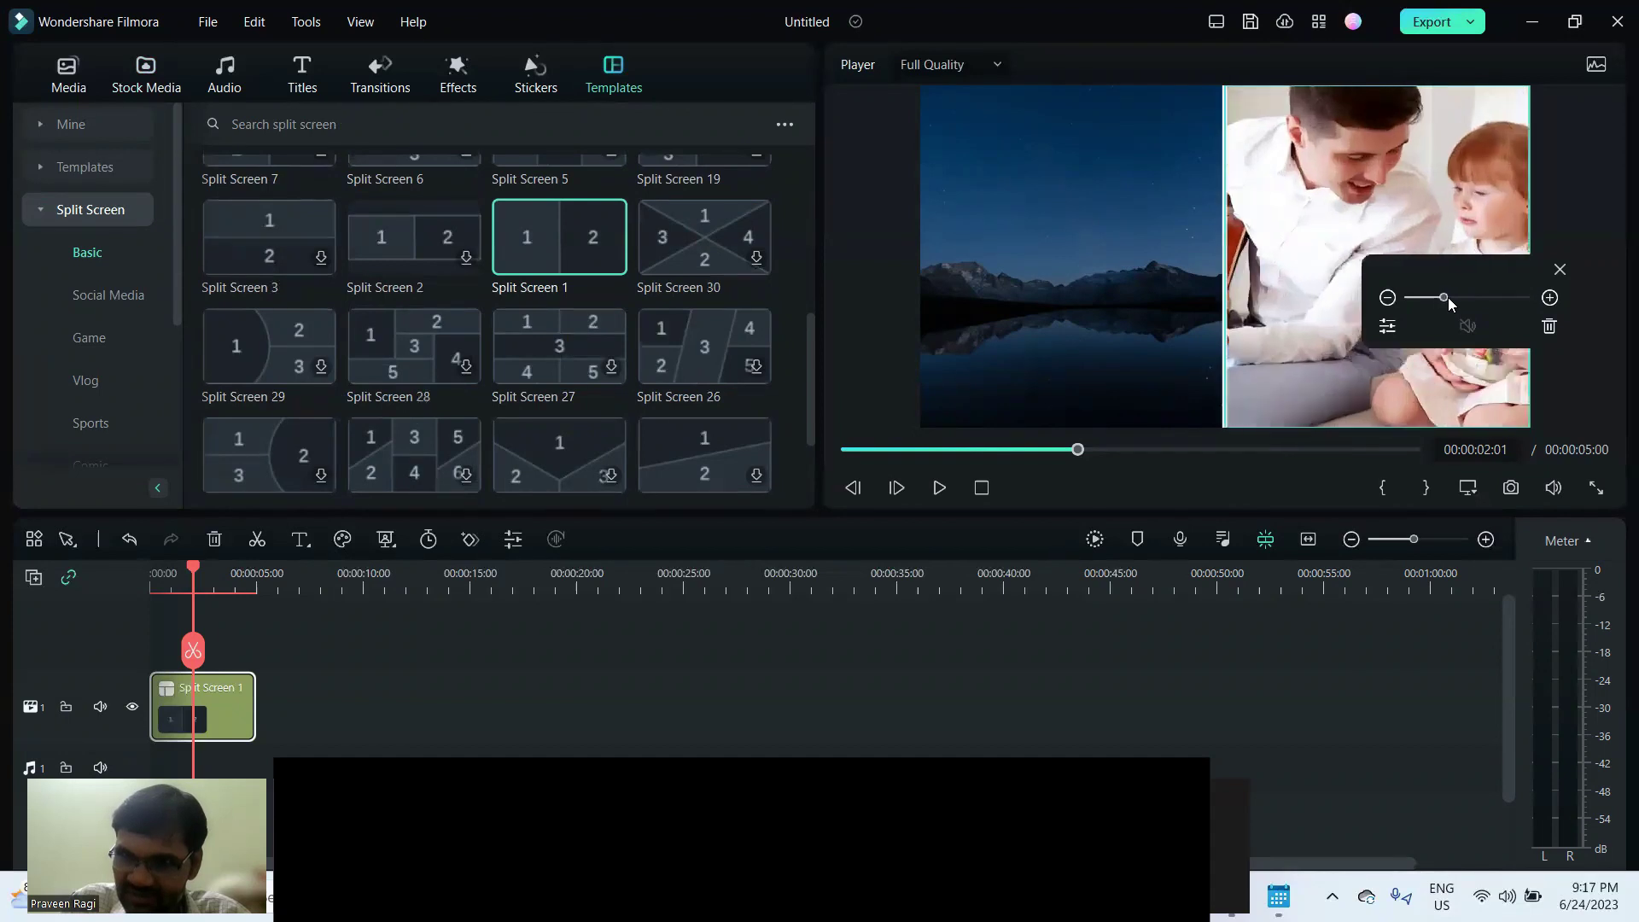
{"action": "left_click_drag", "start_coordinate": [1438, 298], "coordinate": [1438, 299]}
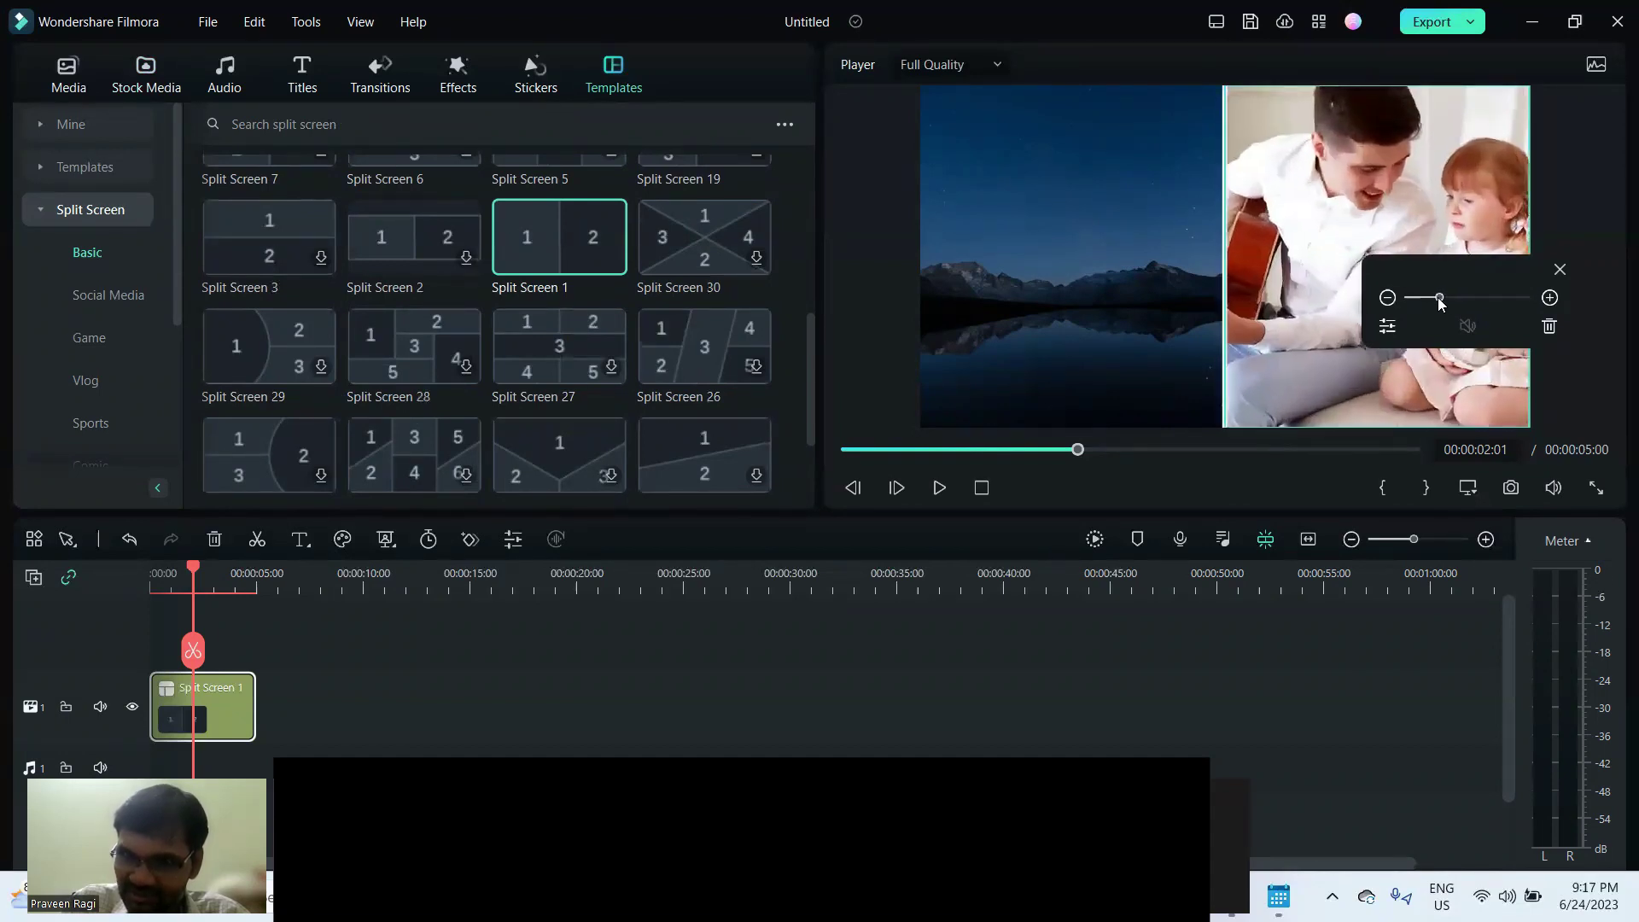
Remove the video from area 2 of the split screen and return to the Pexels stock videos.
{"action": "left_click", "coordinate": [1551, 329]}
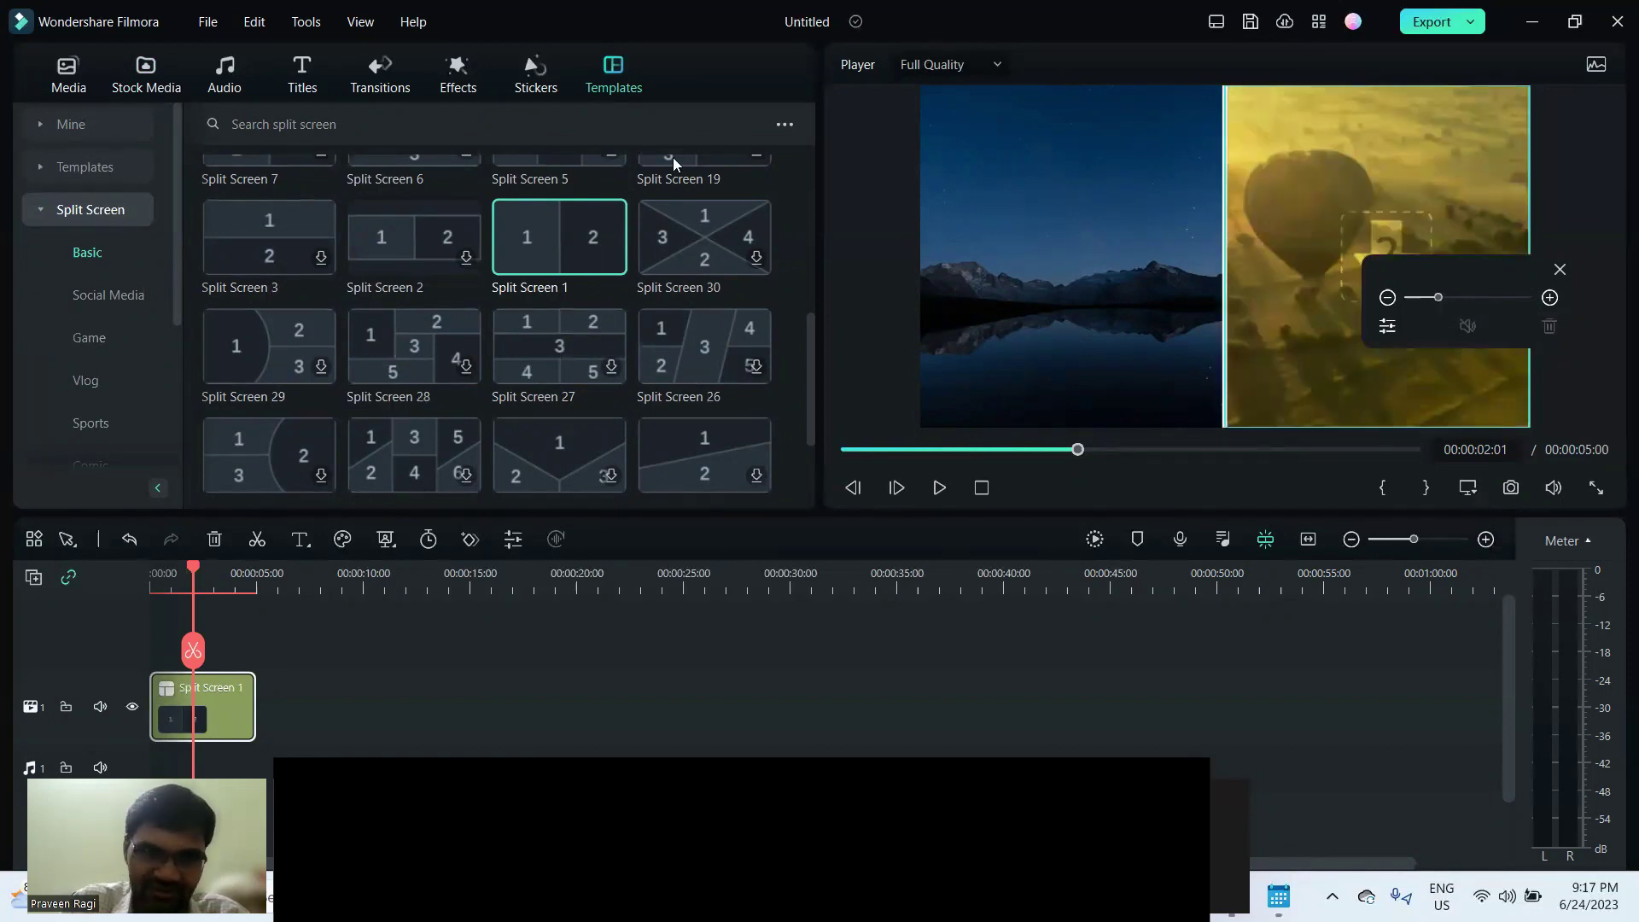
{"action": "left_click", "coordinate": [173, 92]}
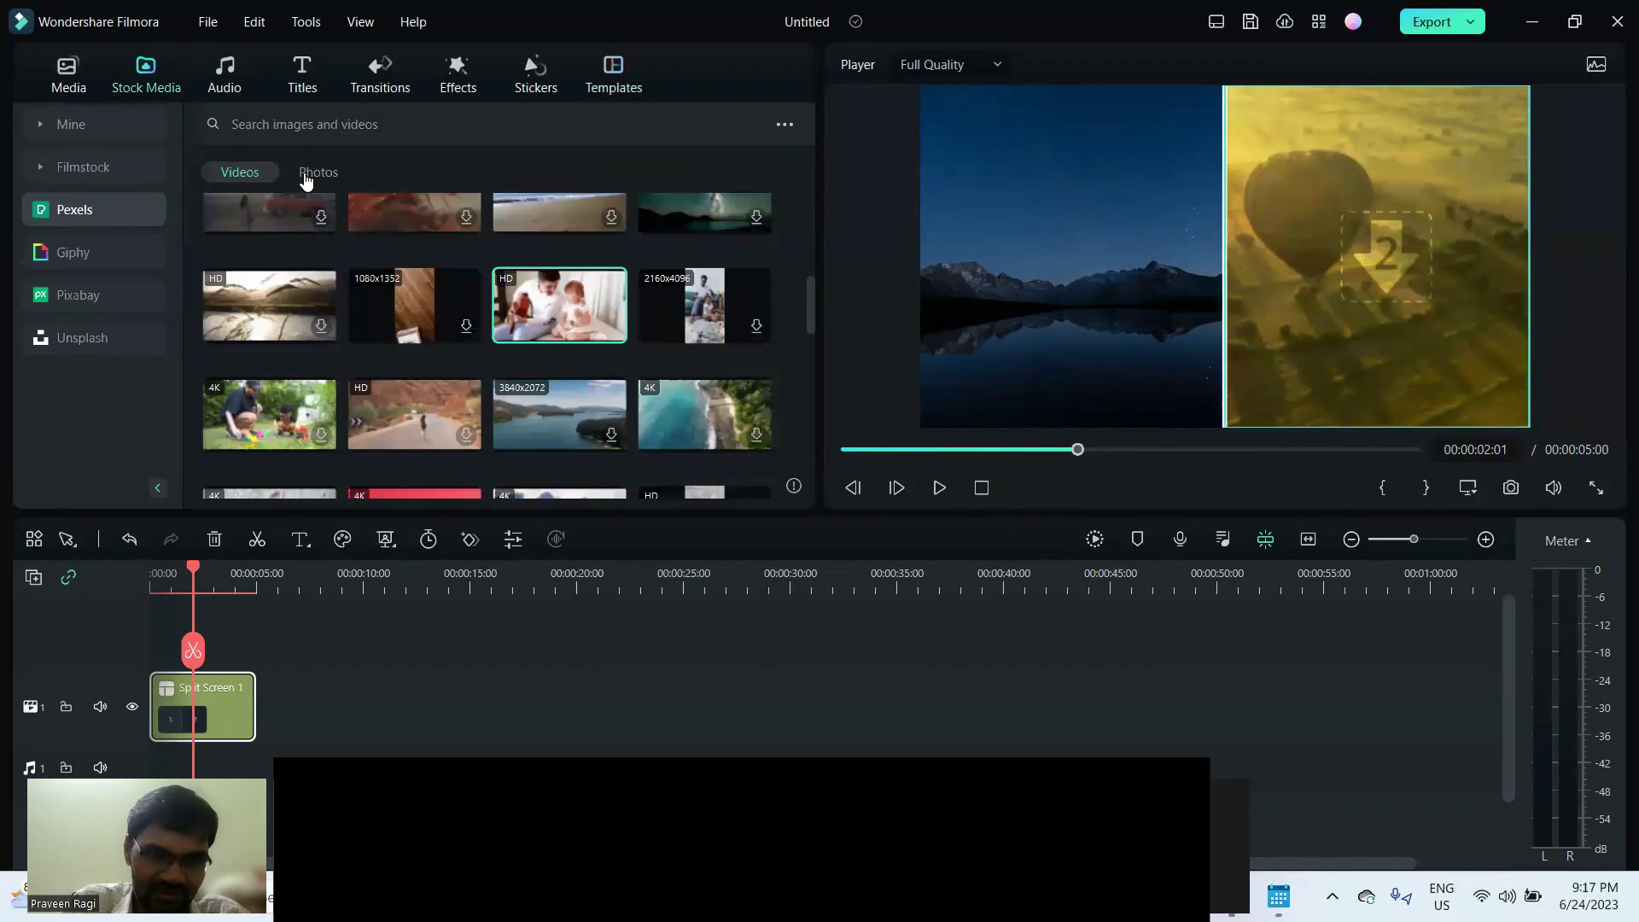
Download the Pexels photo of the man crouching by the domed building at maximum resolution and place it in area 2.
{"action": "left_click", "coordinate": [307, 174]}
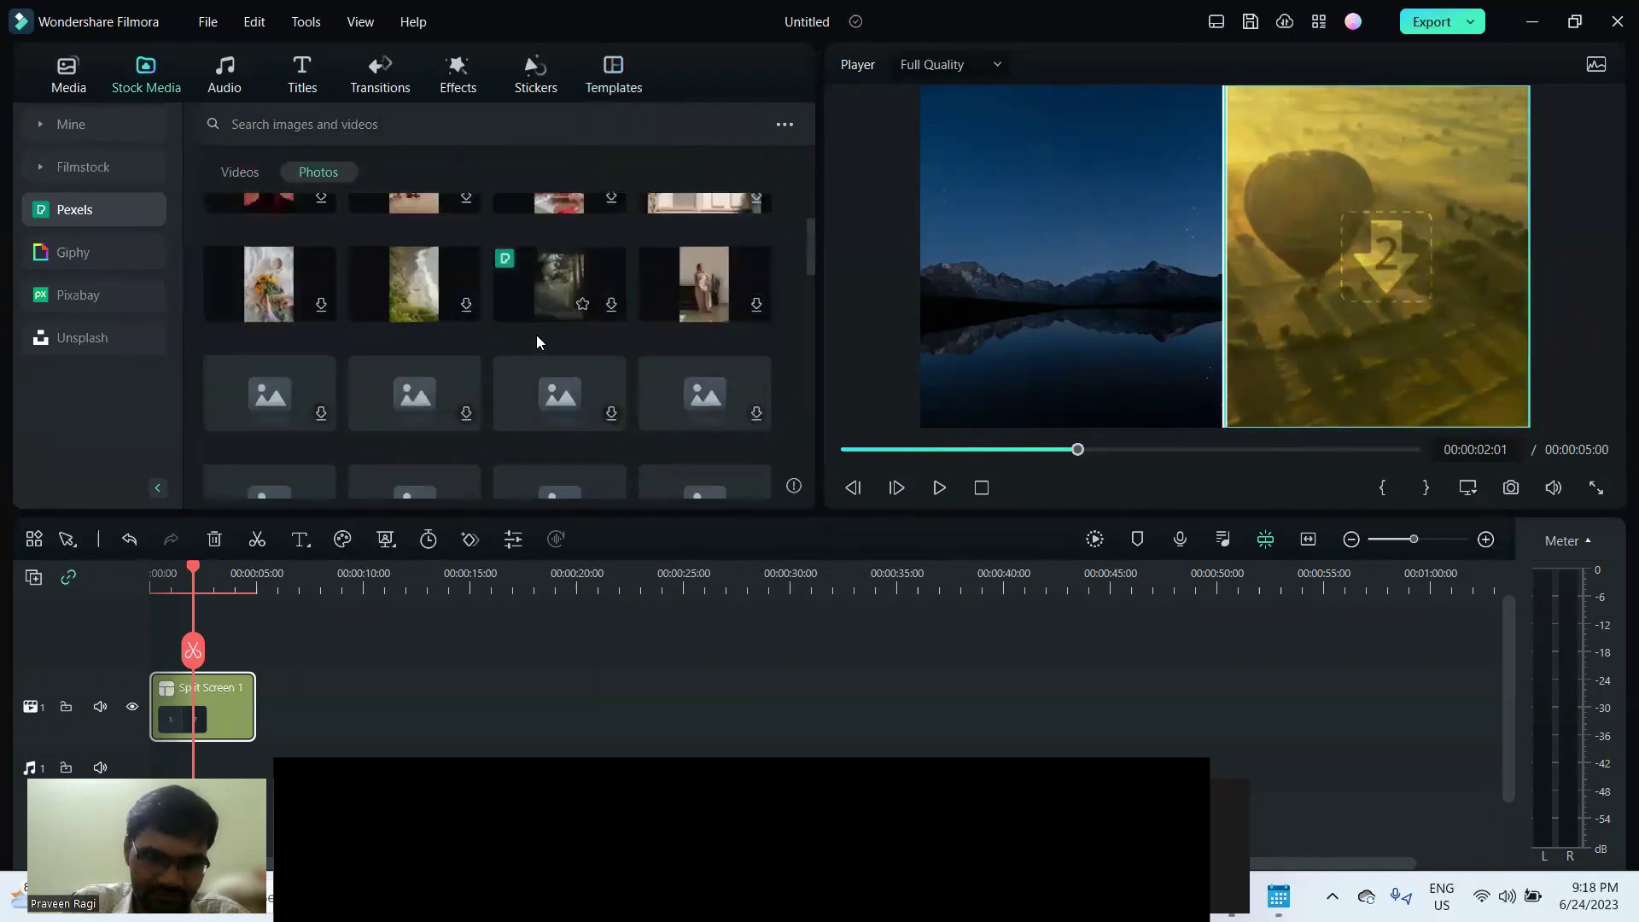
{"action": "scroll", "coordinate": [536, 341], "scroll_direction": "up", "scroll_amount": 2}
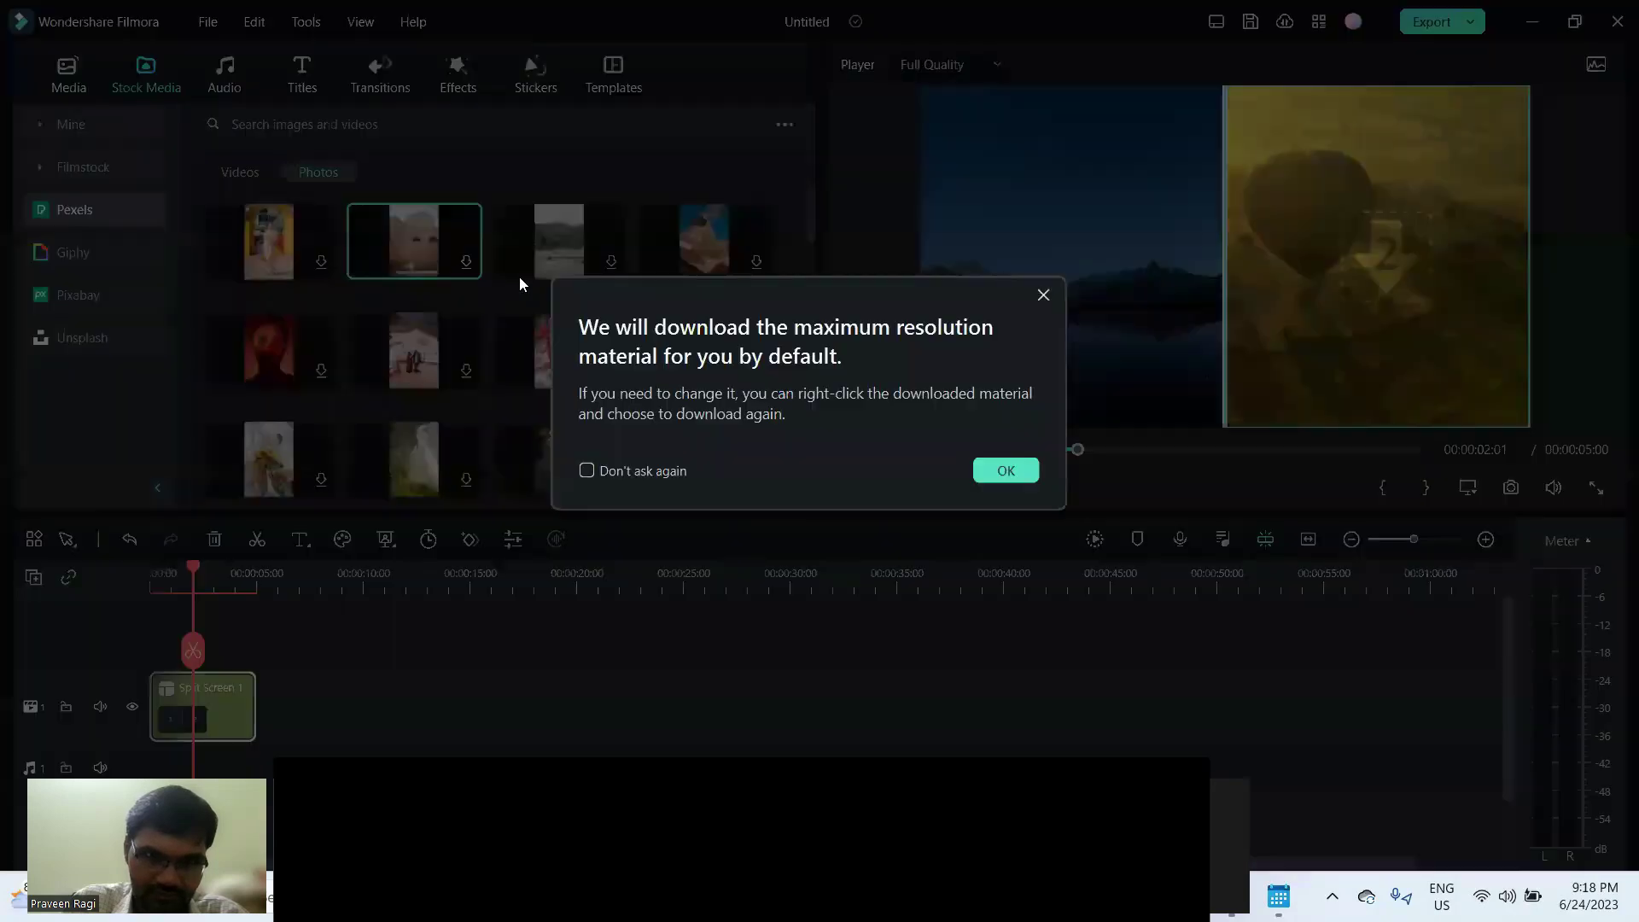
{"action": "left_click", "coordinate": [1001, 478]}
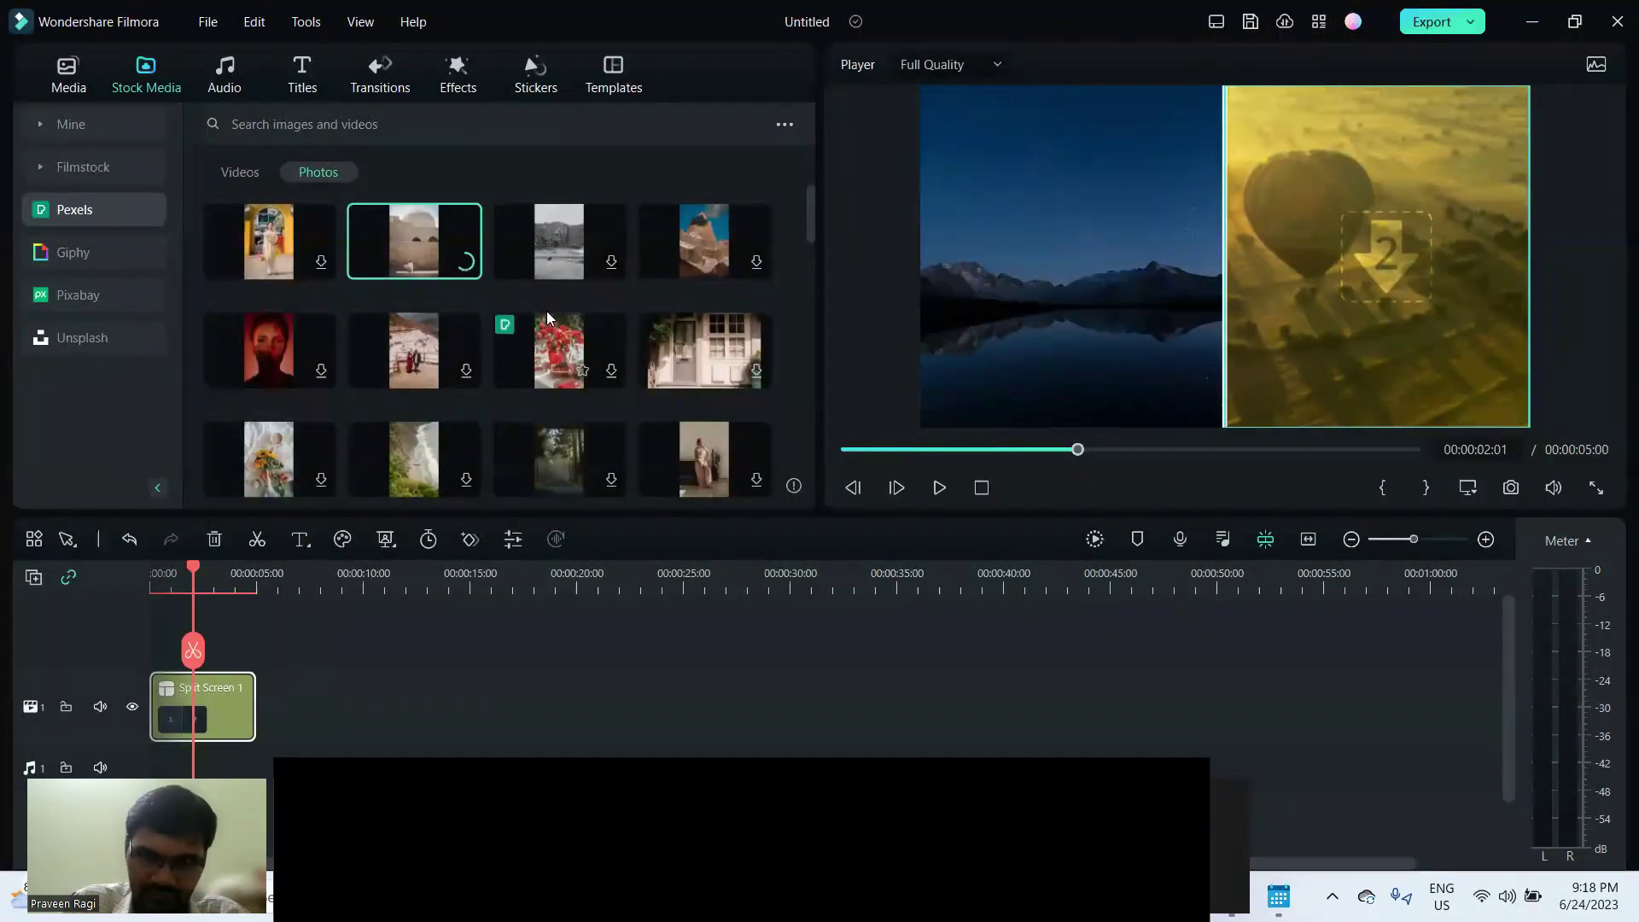
{"action": "left_click_drag", "start_coordinate": [414, 241], "coordinate": [1378, 281]}
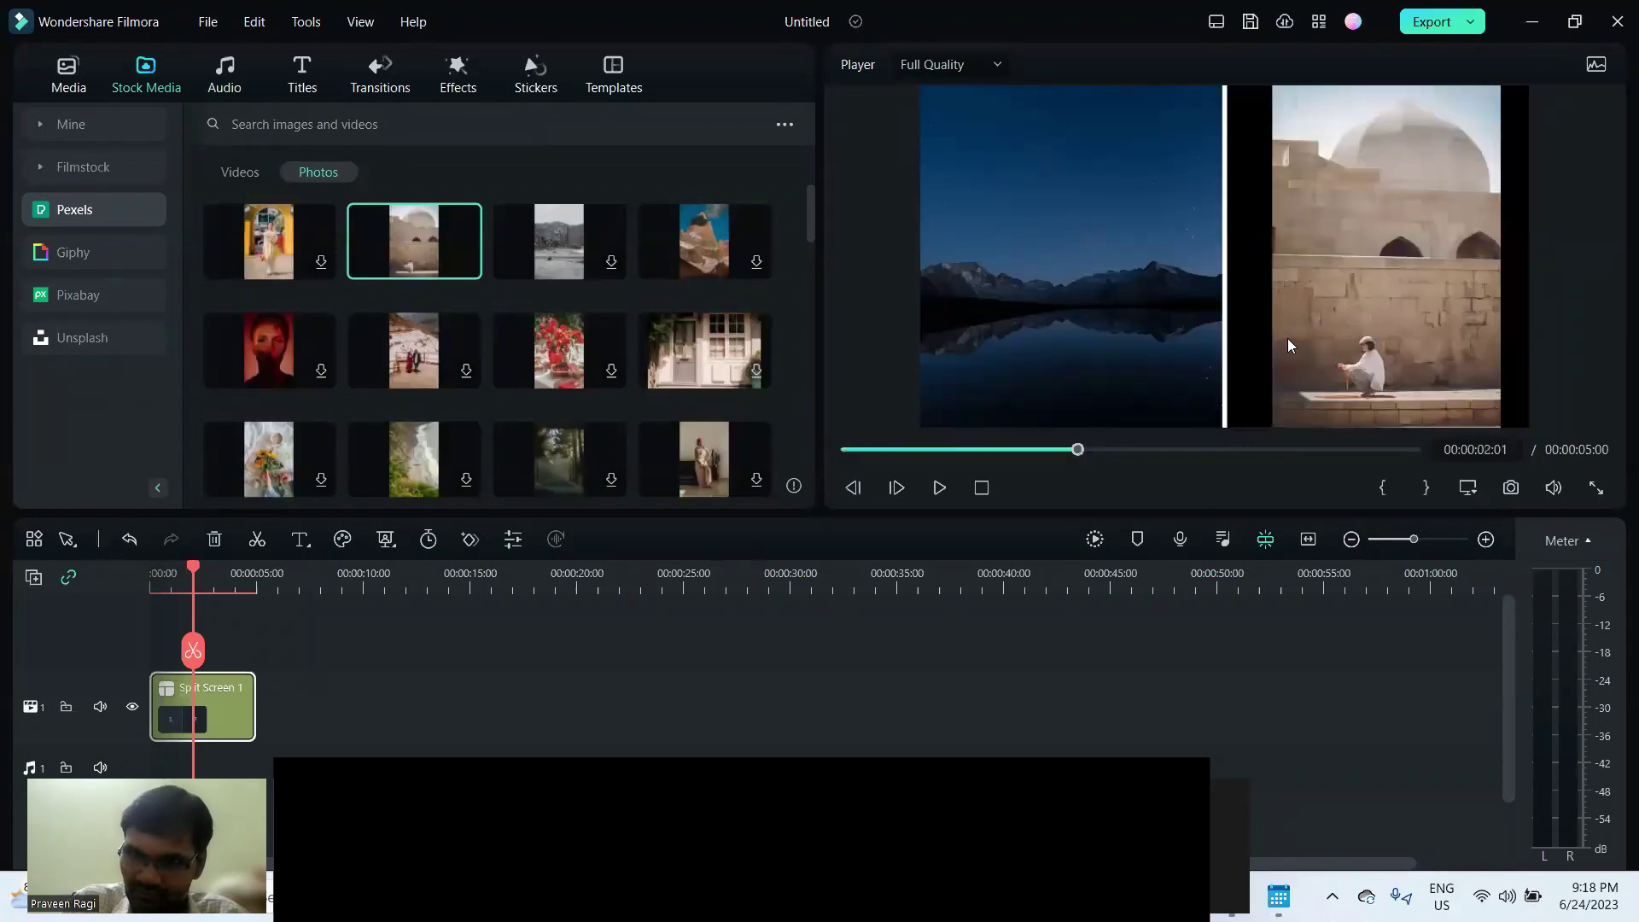
Enlarge the photo in area 2 of the split screen and reposition it so the crouching man is fully framed.
{"action": "left_click", "coordinate": [1288, 338]}
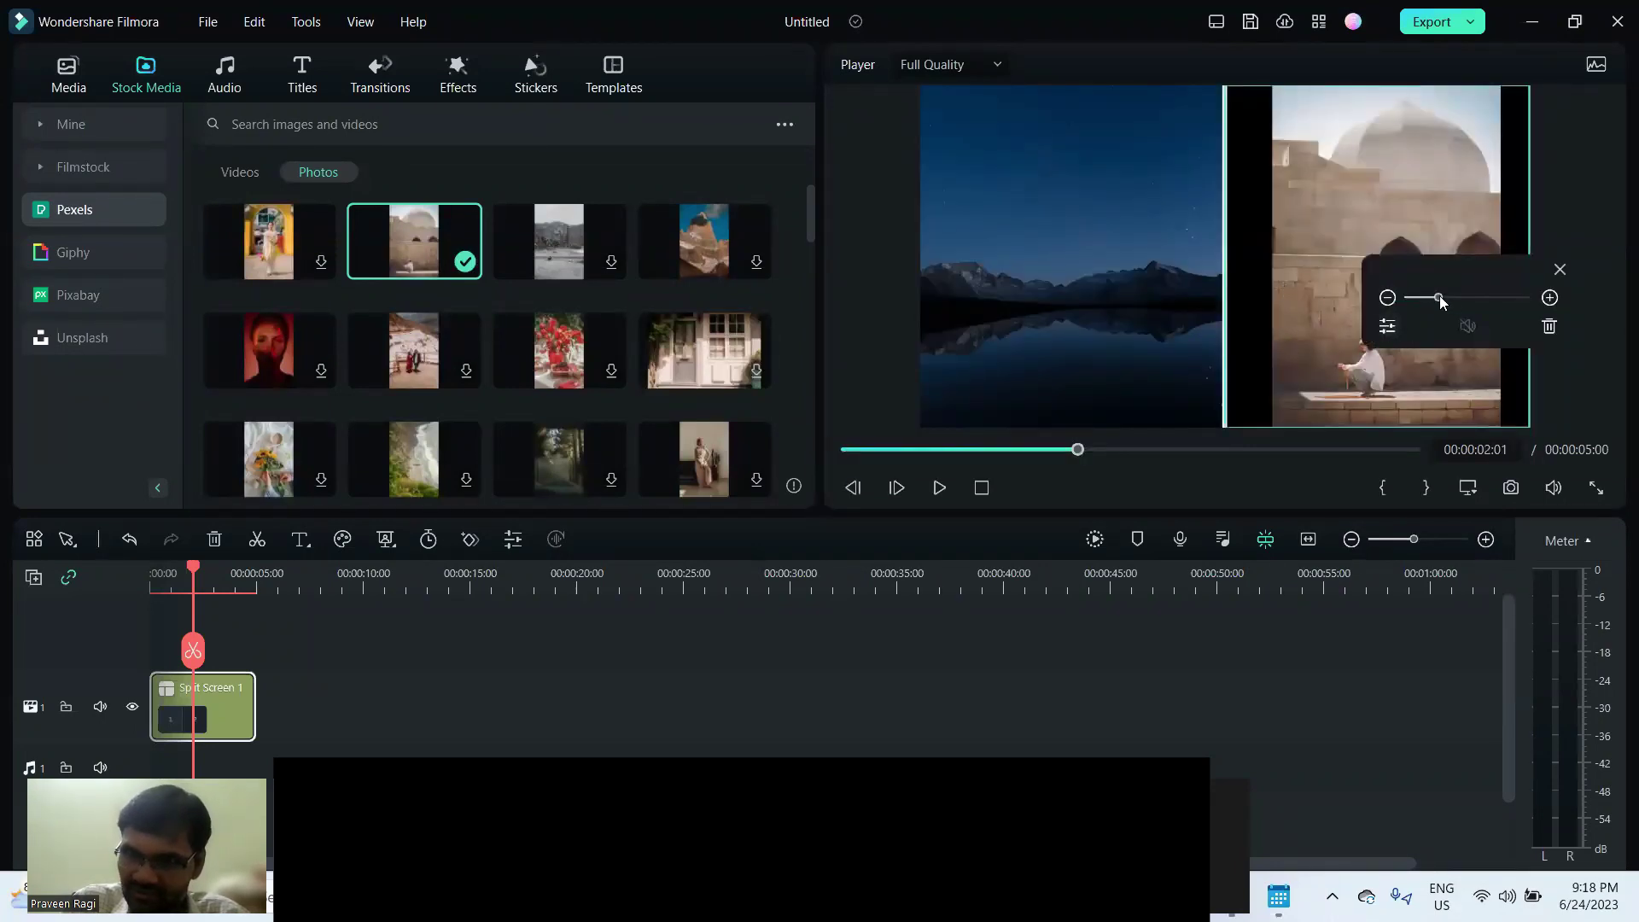
{"action": "left_click_drag", "start_coordinate": [1439, 295], "coordinate": [1457, 290]}
{"action": "left_click_drag", "start_coordinate": [1414, 172], "coordinate": [1287, 235]}
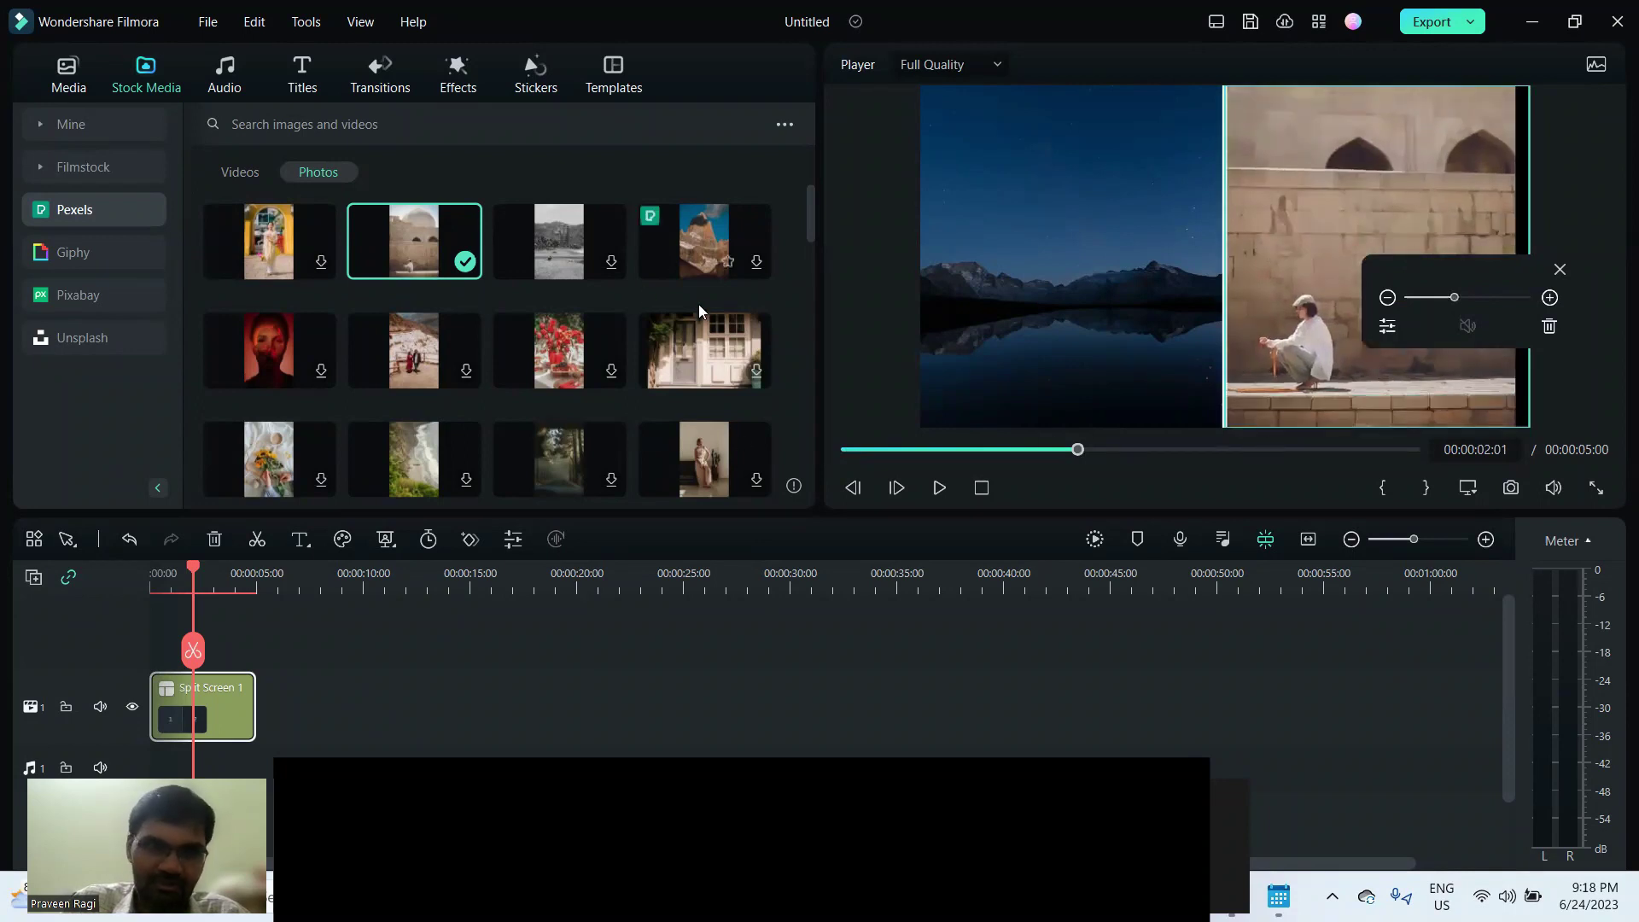
Browse the Basic split screen templates and preview the current split screen at about 4 seconds.
{"action": "left_click", "coordinate": [623, 92]}
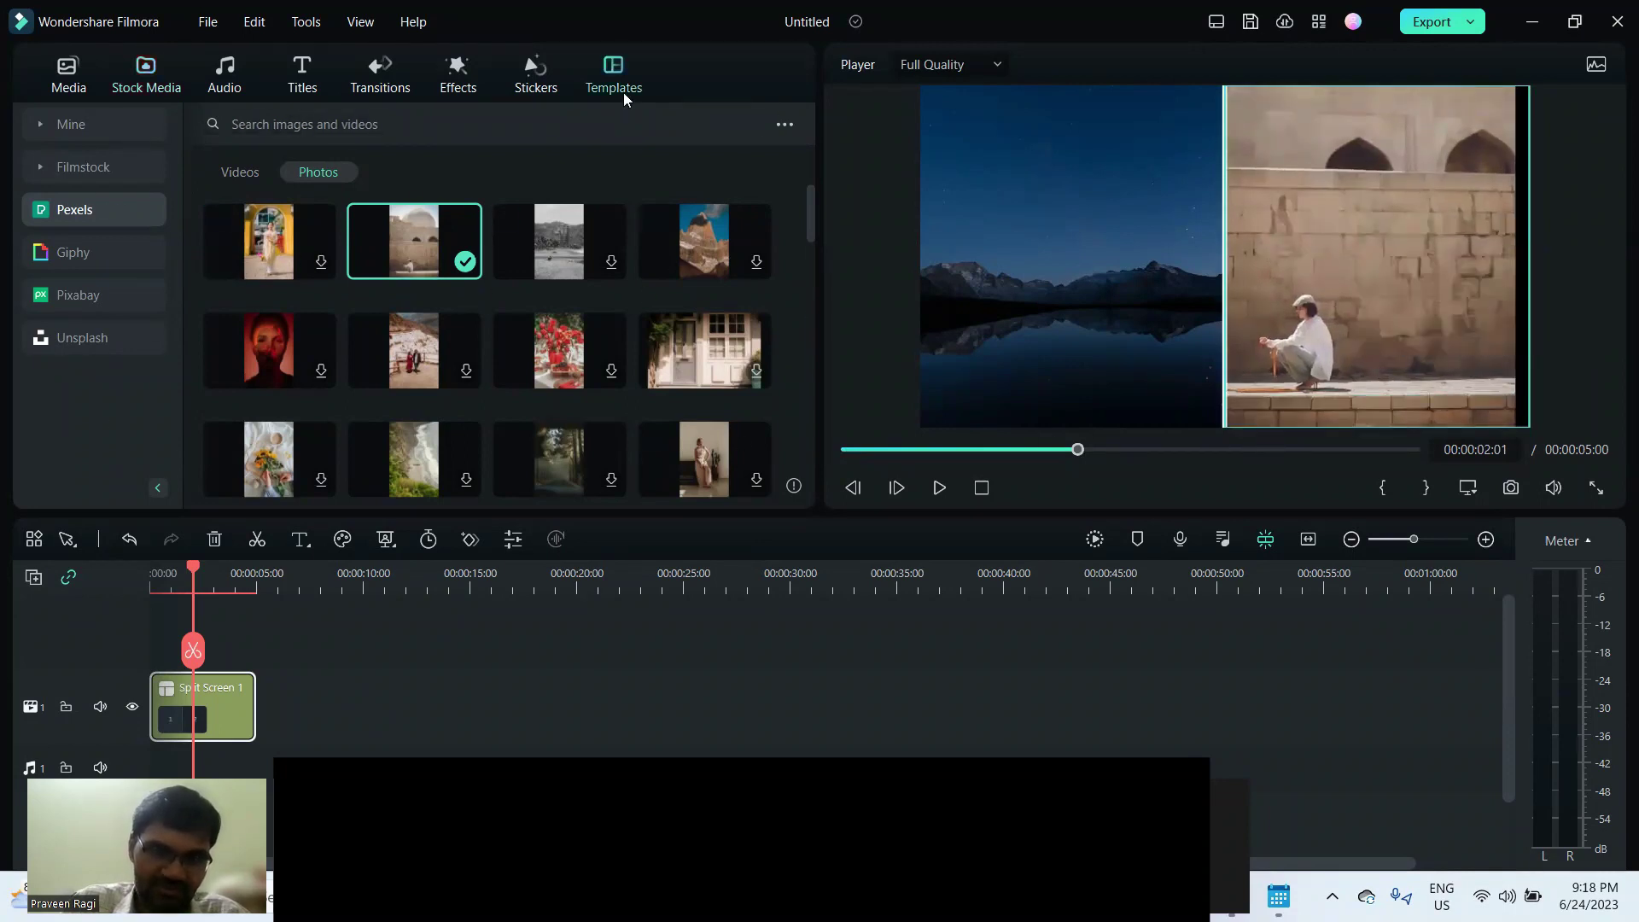
{"action": "scroll", "coordinate": [441, 337], "scroll_direction": "down", "scroll_amount": 5}
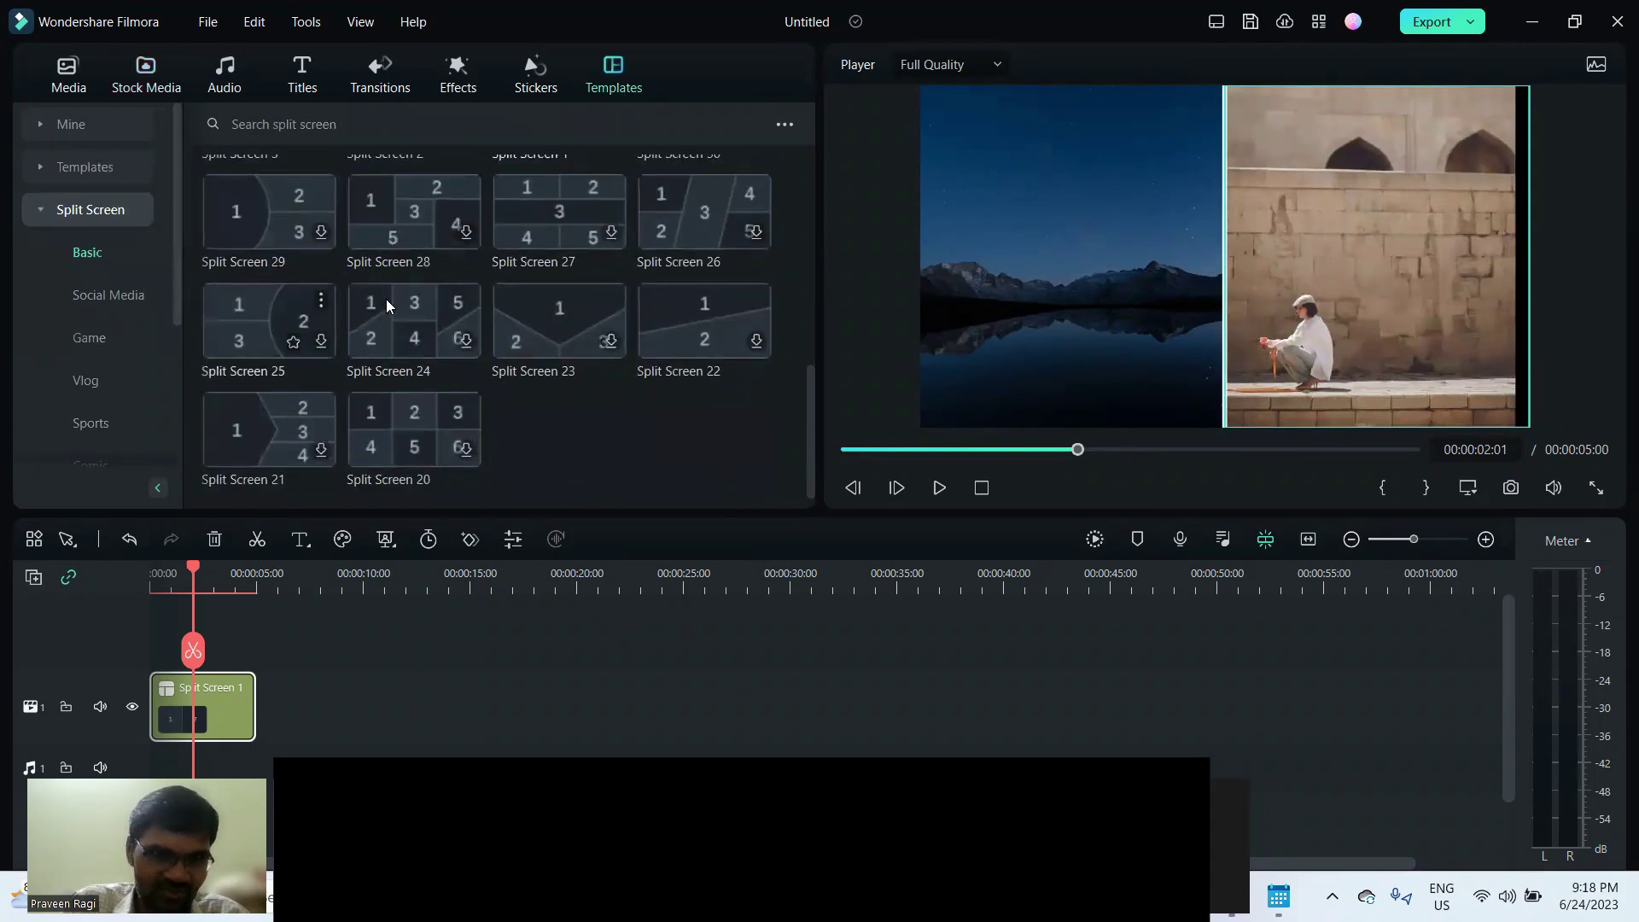
{"action": "scroll", "coordinate": [353, 307], "scroll_direction": "up", "scroll_amount": 1}
{"action": "scroll", "coordinate": [354, 306], "scroll_direction": "up", "scroll_amount": 1}
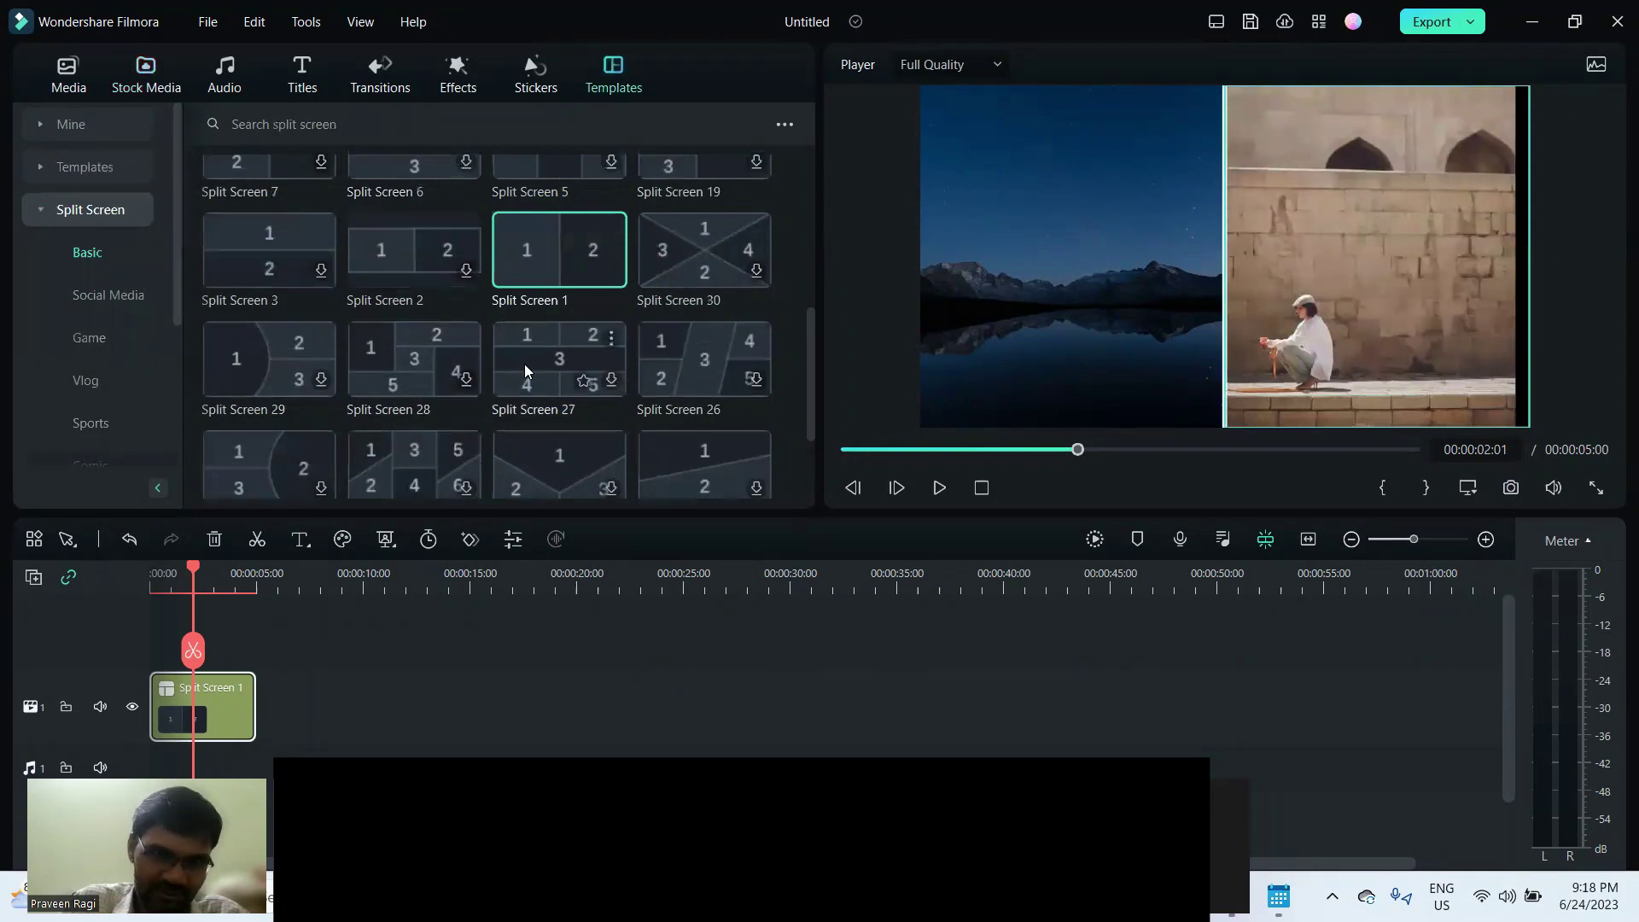
{"action": "scroll", "coordinate": [497, 376], "scroll_direction": "up", "scroll_amount": 4}
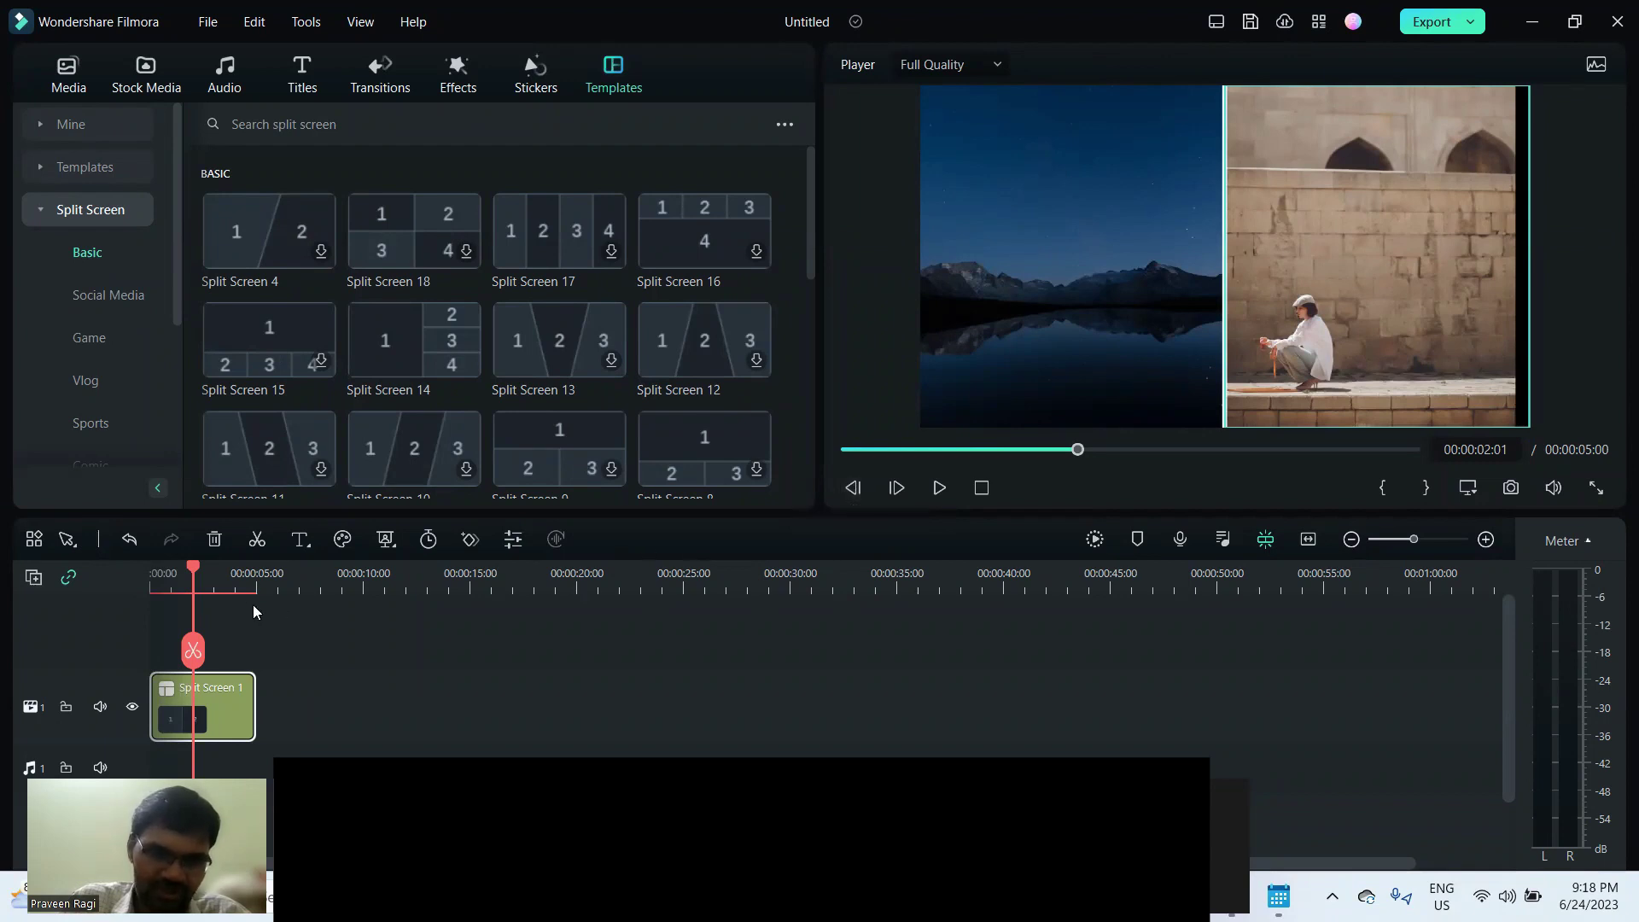
{"action": "left_click", "coordinate": [239, 586]}
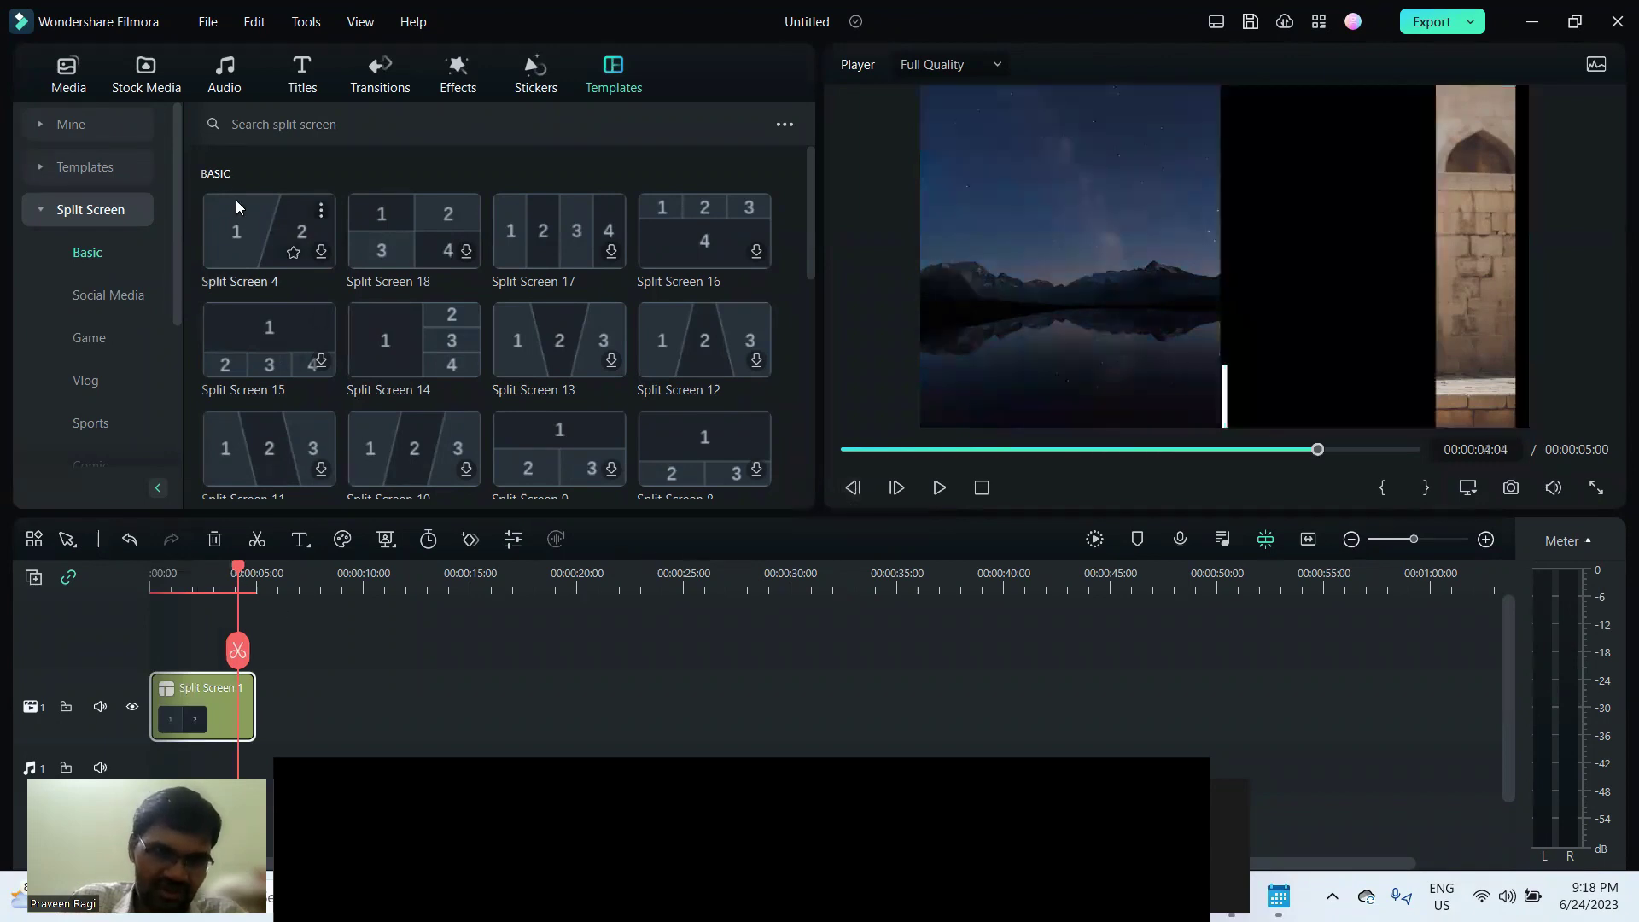
Add the 4K Pexels video of the tree at sunset to the video track, at about 11 seconds after a gap.
{"action": "left_click", "coordinate": [141, 75]}
{"action": "left_click", "coordinate": [239, 172]}
{"action": "left_click_drag", "start_coordinate": [705, 350], "coordinate": [647, 611]}
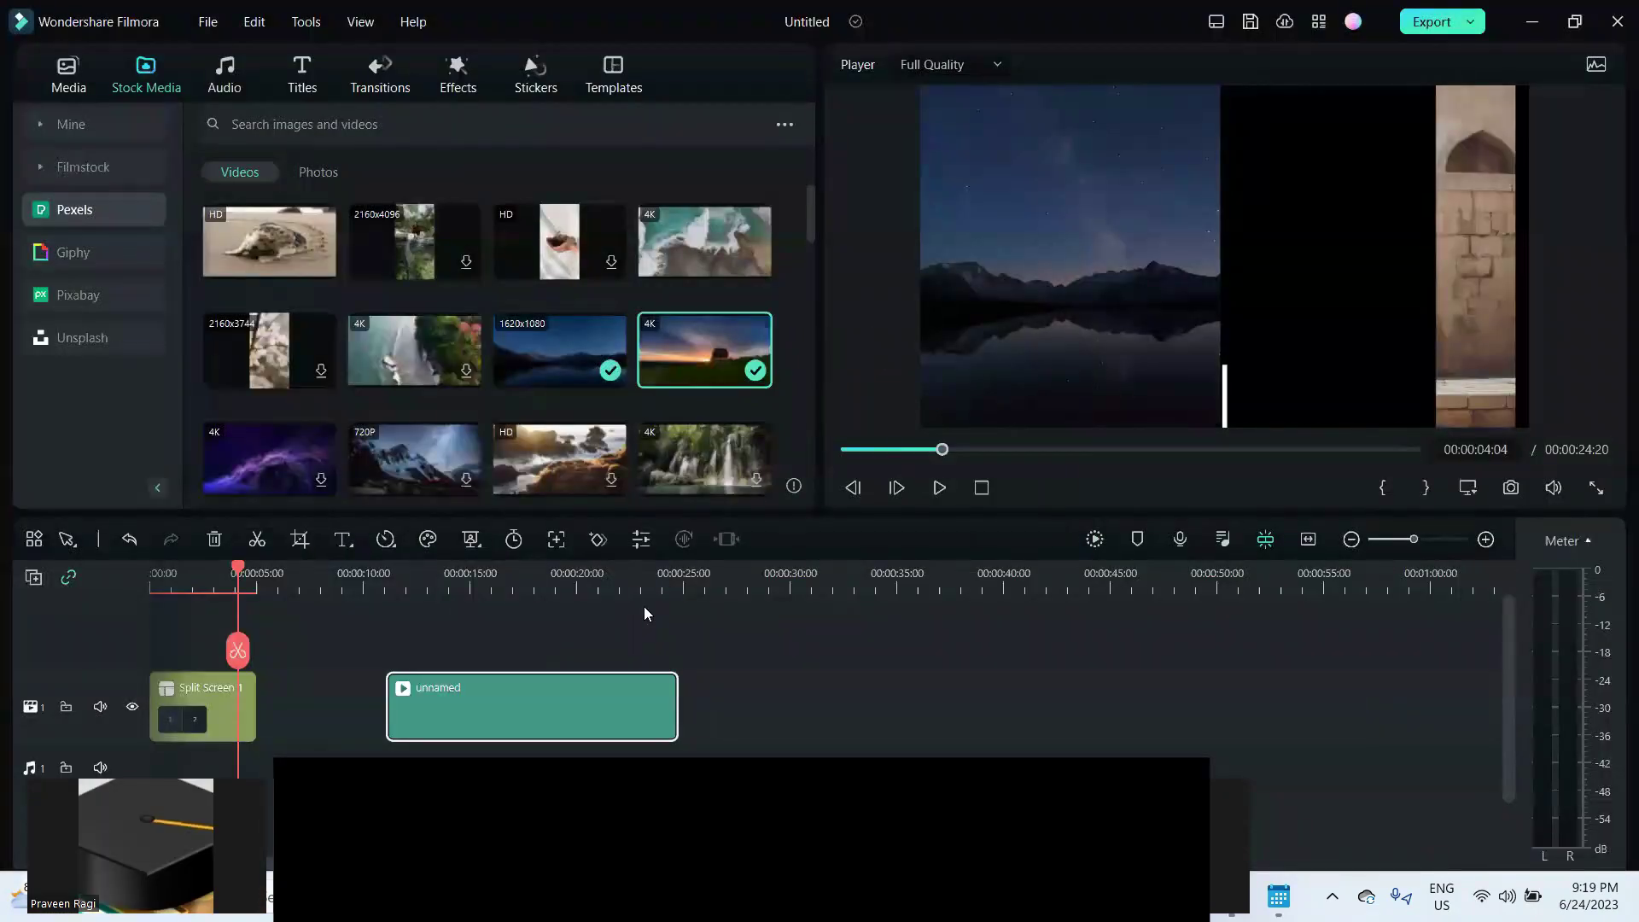
Play the sunset clip from 00:00:14:08 and pause it at about 00:00:15:17.
{"action": "left_click", "coordinate": [453, 585]}
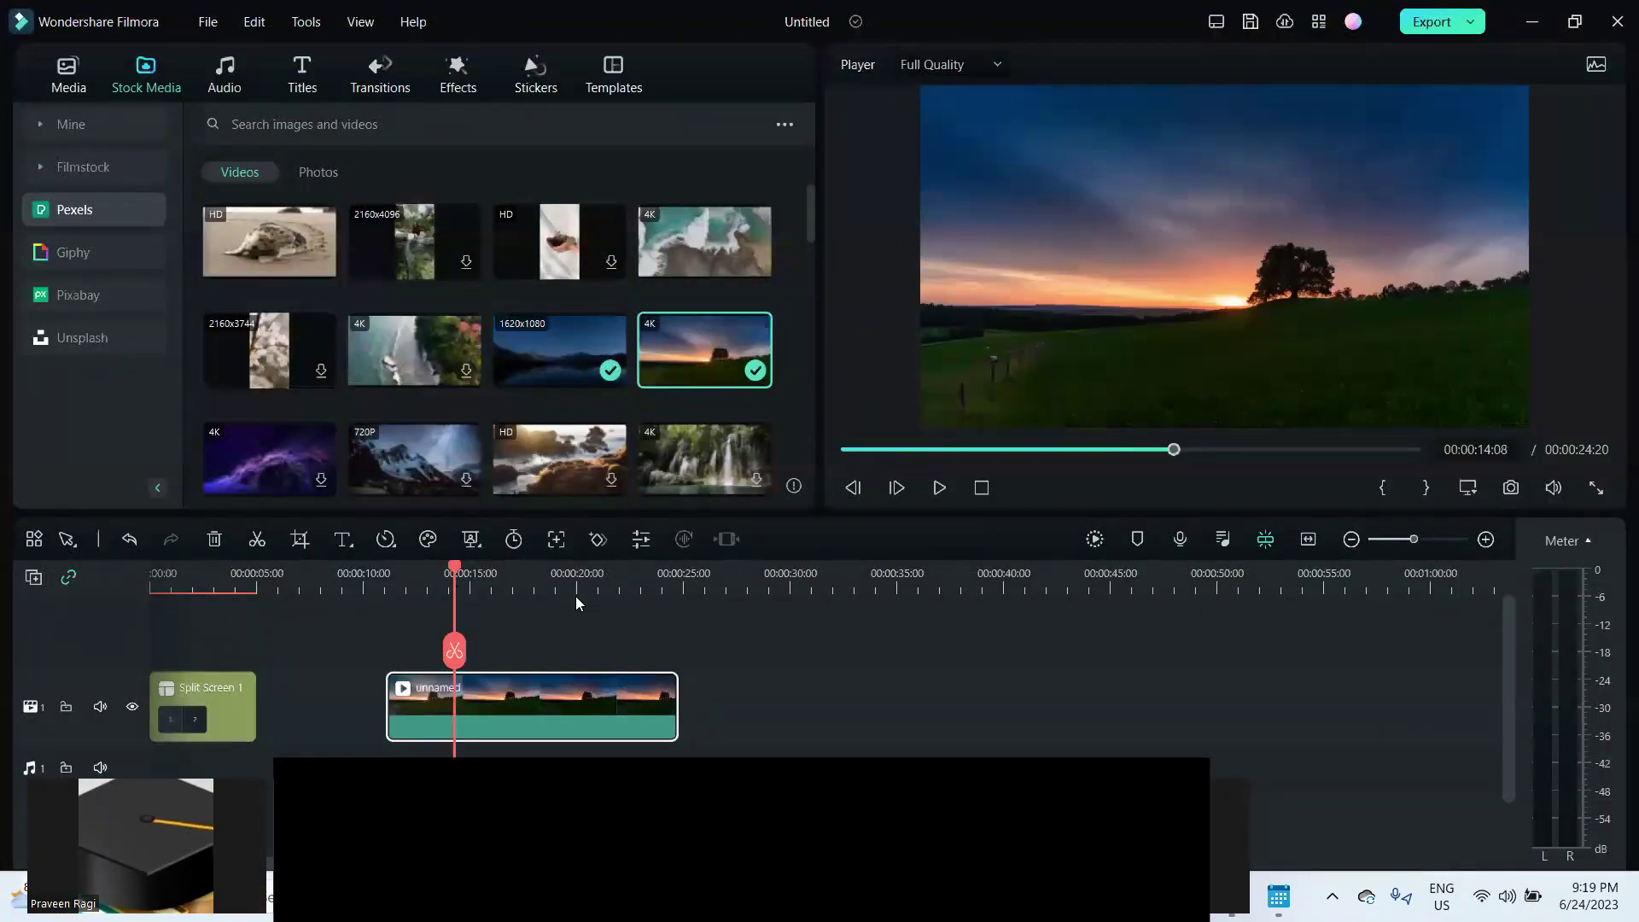
{"action": "key", "text": "space"}
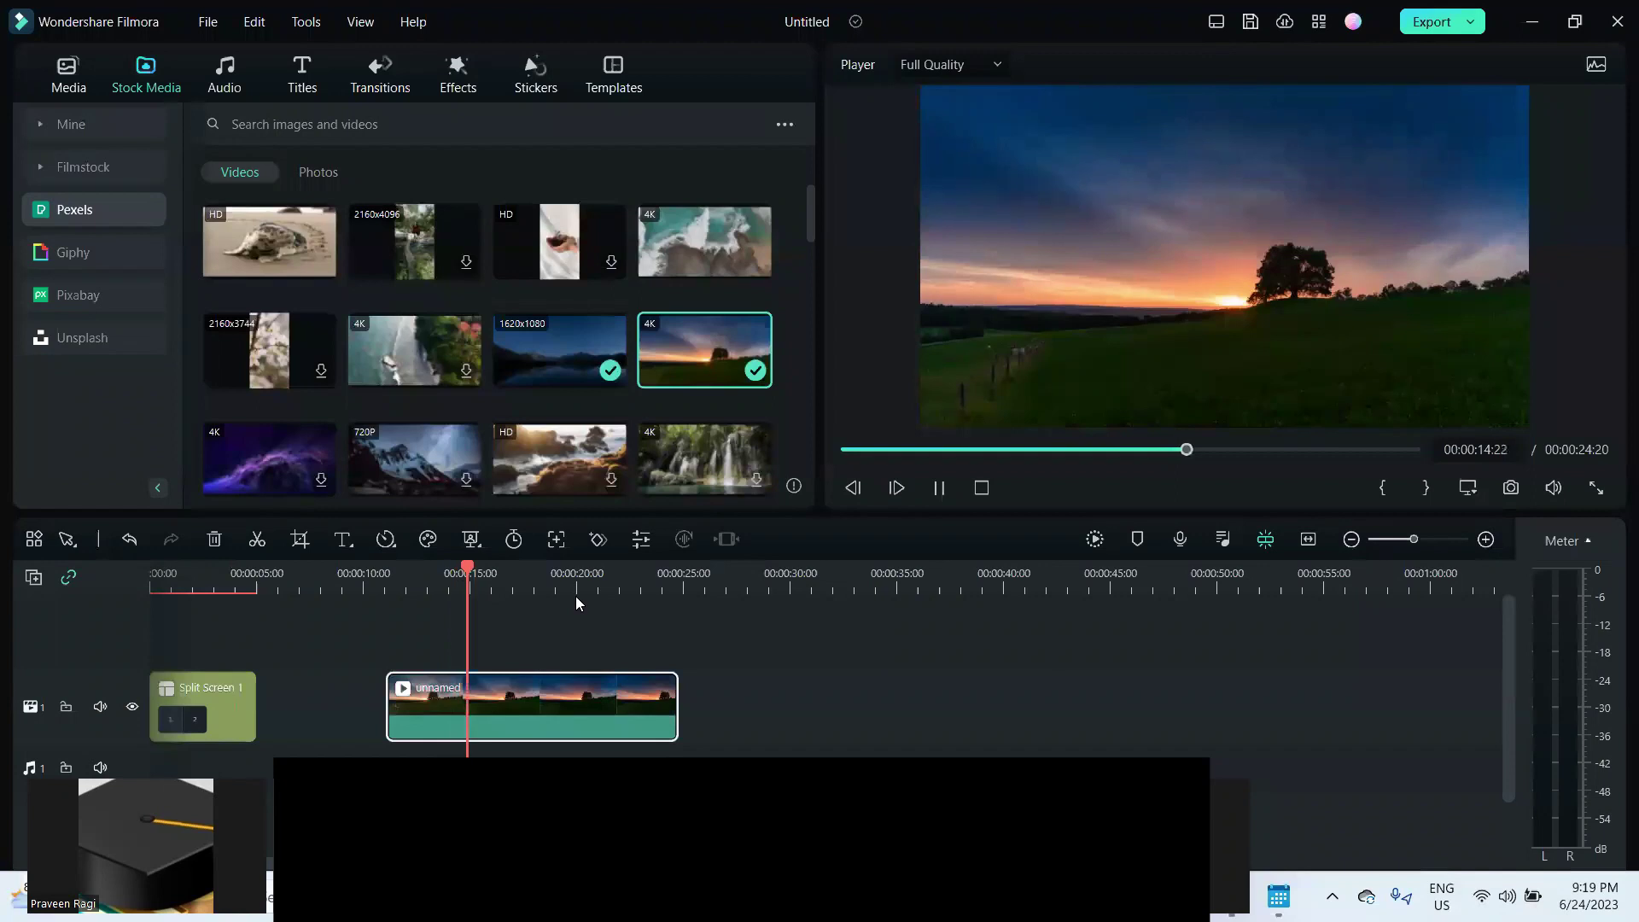
{"action": "key", "text": "space"}
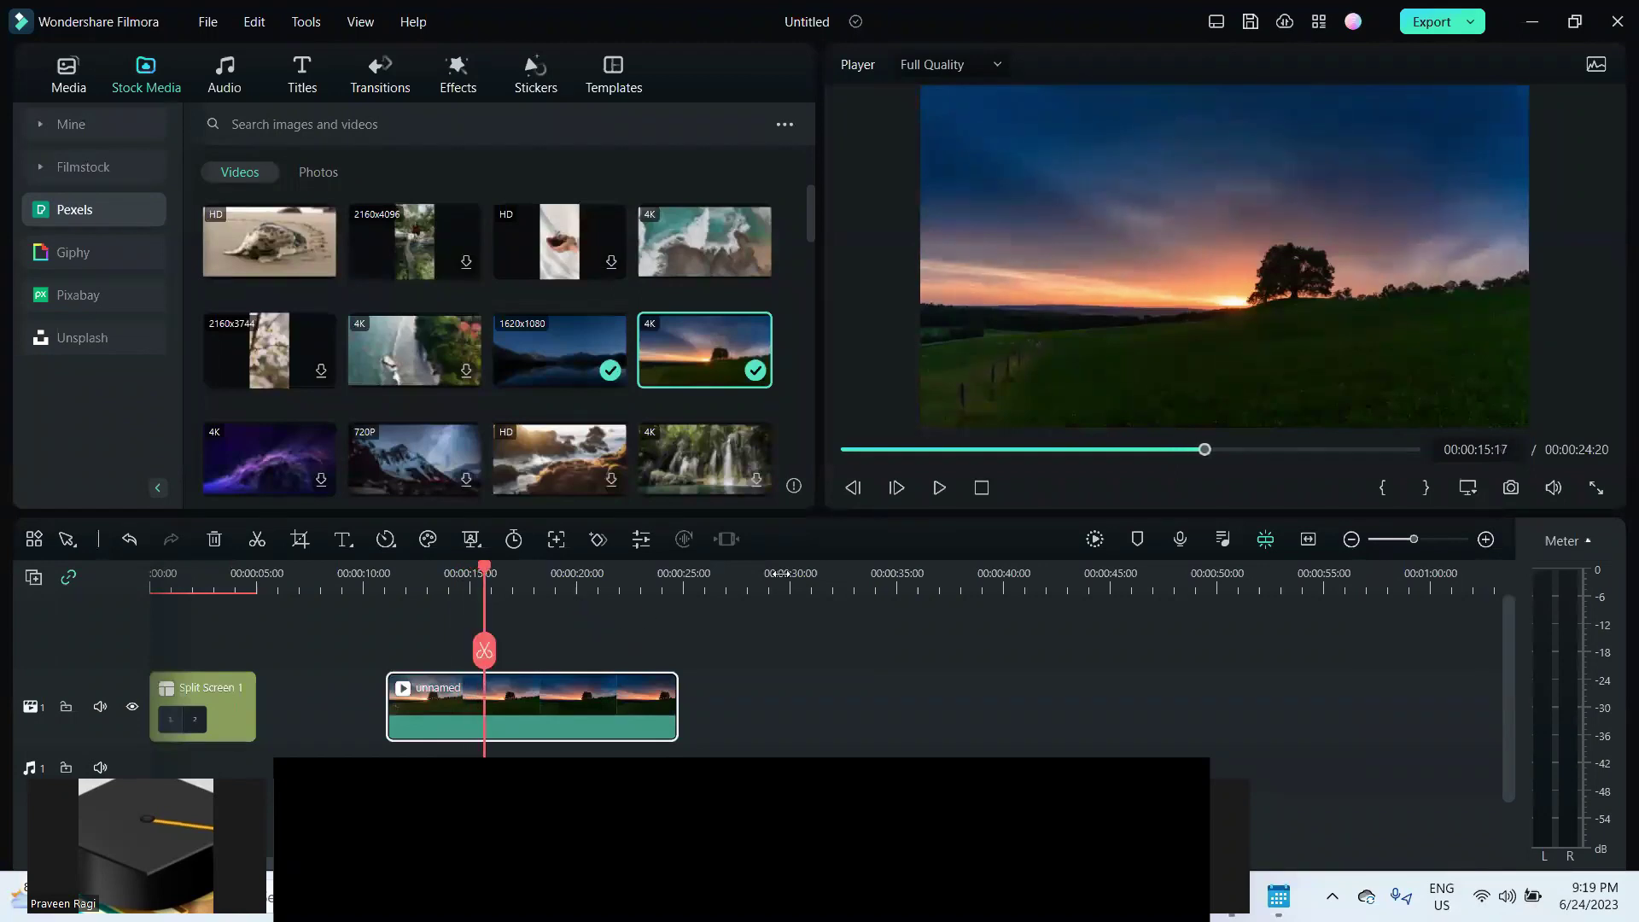
Step the sunset clip's preview backward frame by frame to 00:00:15:02.
{"action": "left_click", "coordinate": [852, 488]}
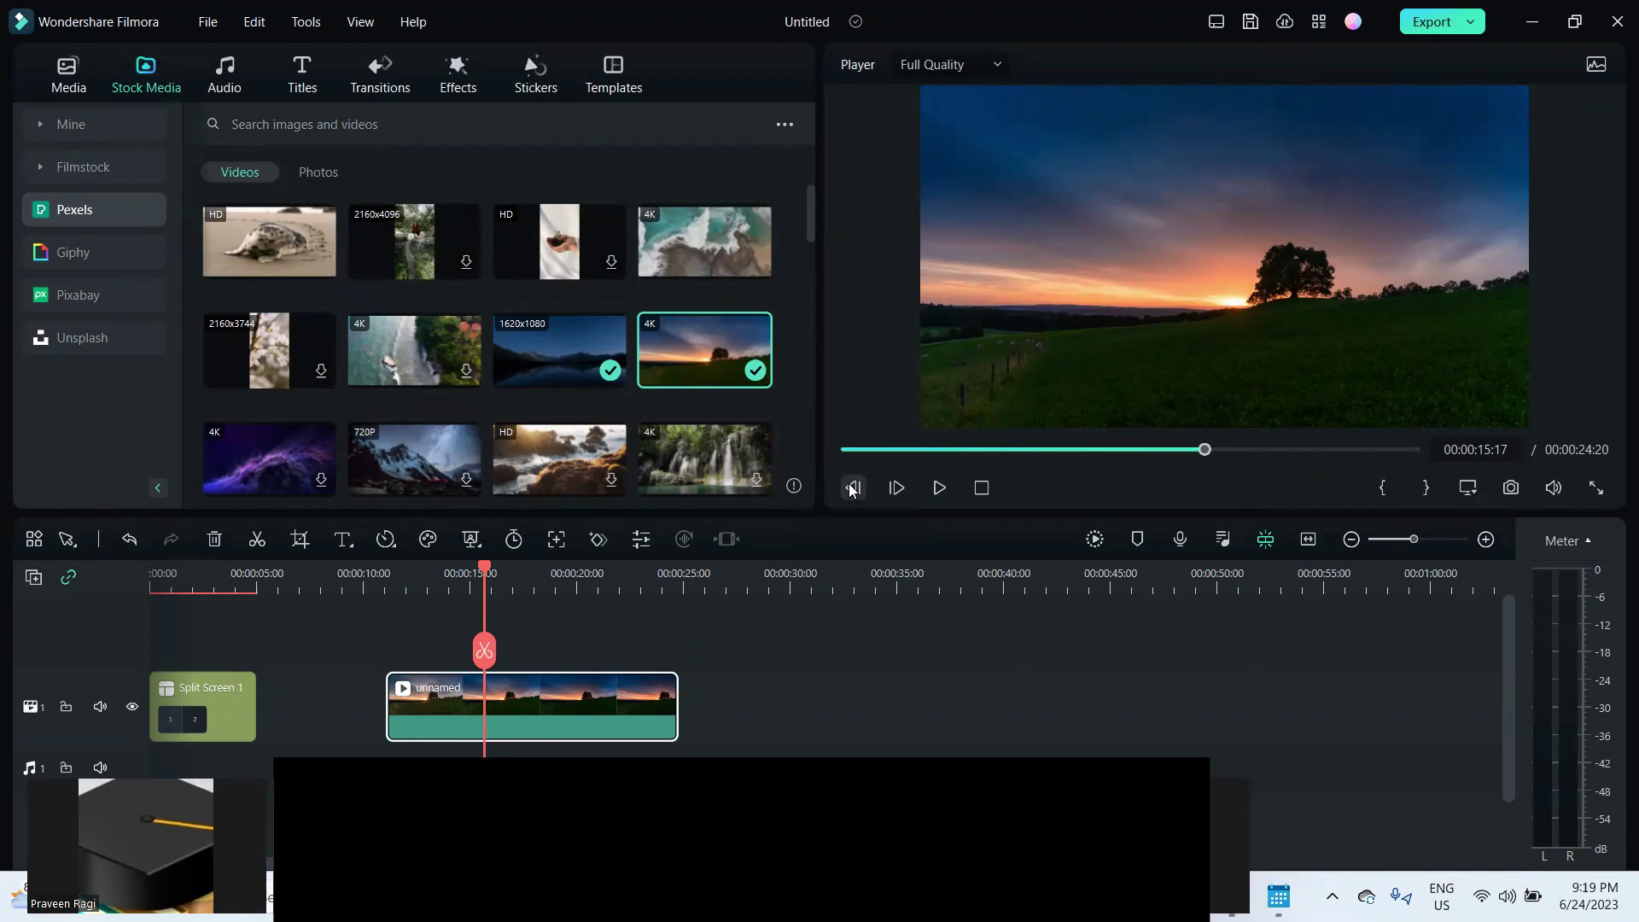
{"action": "left_click", "coordinate": [852, 488]}
{"action": "left_click", "coordinate": [852, 489]}
{"action": "left_click", "coordinate": [852, 488]}
{"action": "left_click", "coordinate": [851, 488]}
{"action": "left_click", "coordinate": [852, 489]}
{"action": "left_click", "coordinate": [852, 489]}
{"action": "left_click", "coordinate": [852, 488]}
{"action": "left_click", "coordinate": [852, 489]}
{"action": "left_click", "coordinate": [852, 488]}
{"action": "left_click", "coordinate": [852, 489]}
{"action": "left_click", "coordinate": [852, 488]}
{"action": "left_click", "coordinate": [852, 488]}
{"action": "left_click", "coordinate": [852, 488]}
{"action": "left_click", "coordinate": [852, 489]}
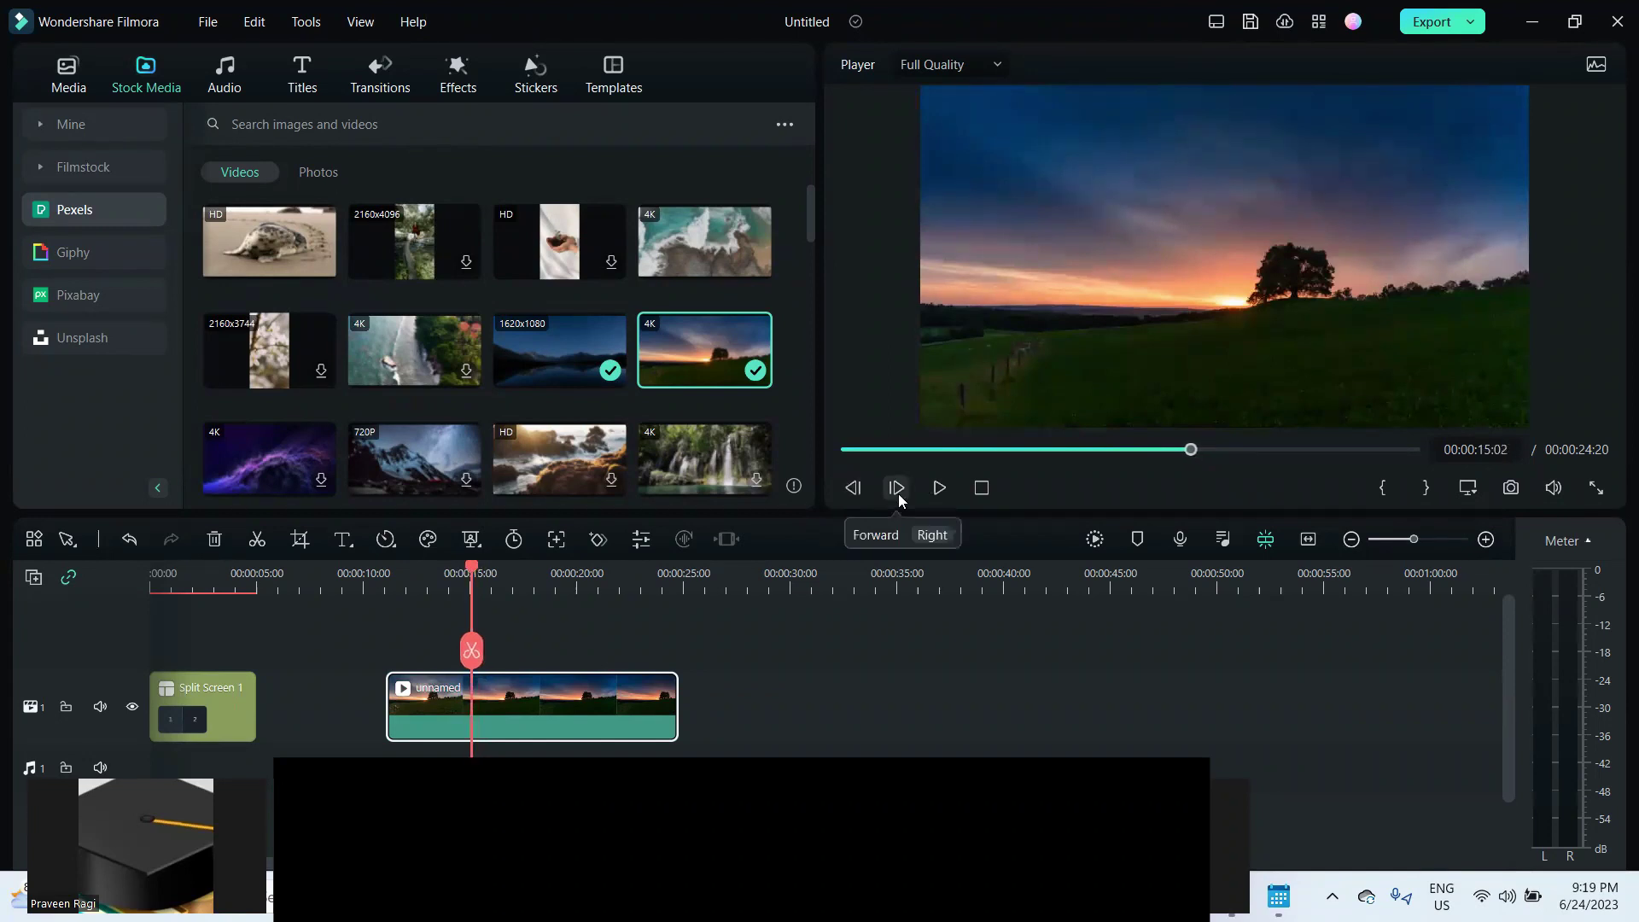
Step the sunset clip's preview forward frame by frame to 00:00:15:08.
{"action": "left_click", "coordinate": [896, 488]}
{"action": "left_click", "coordinate": [896, 488]}
{"action": "left_click", "coordinate": [896, 488]}
{"action": "left_click", "coordinate": [896, 488]}
{"action": "left_click", "coordinate": [897, 488]}
{"action": "left_click", "coordinate": [896, 488]}
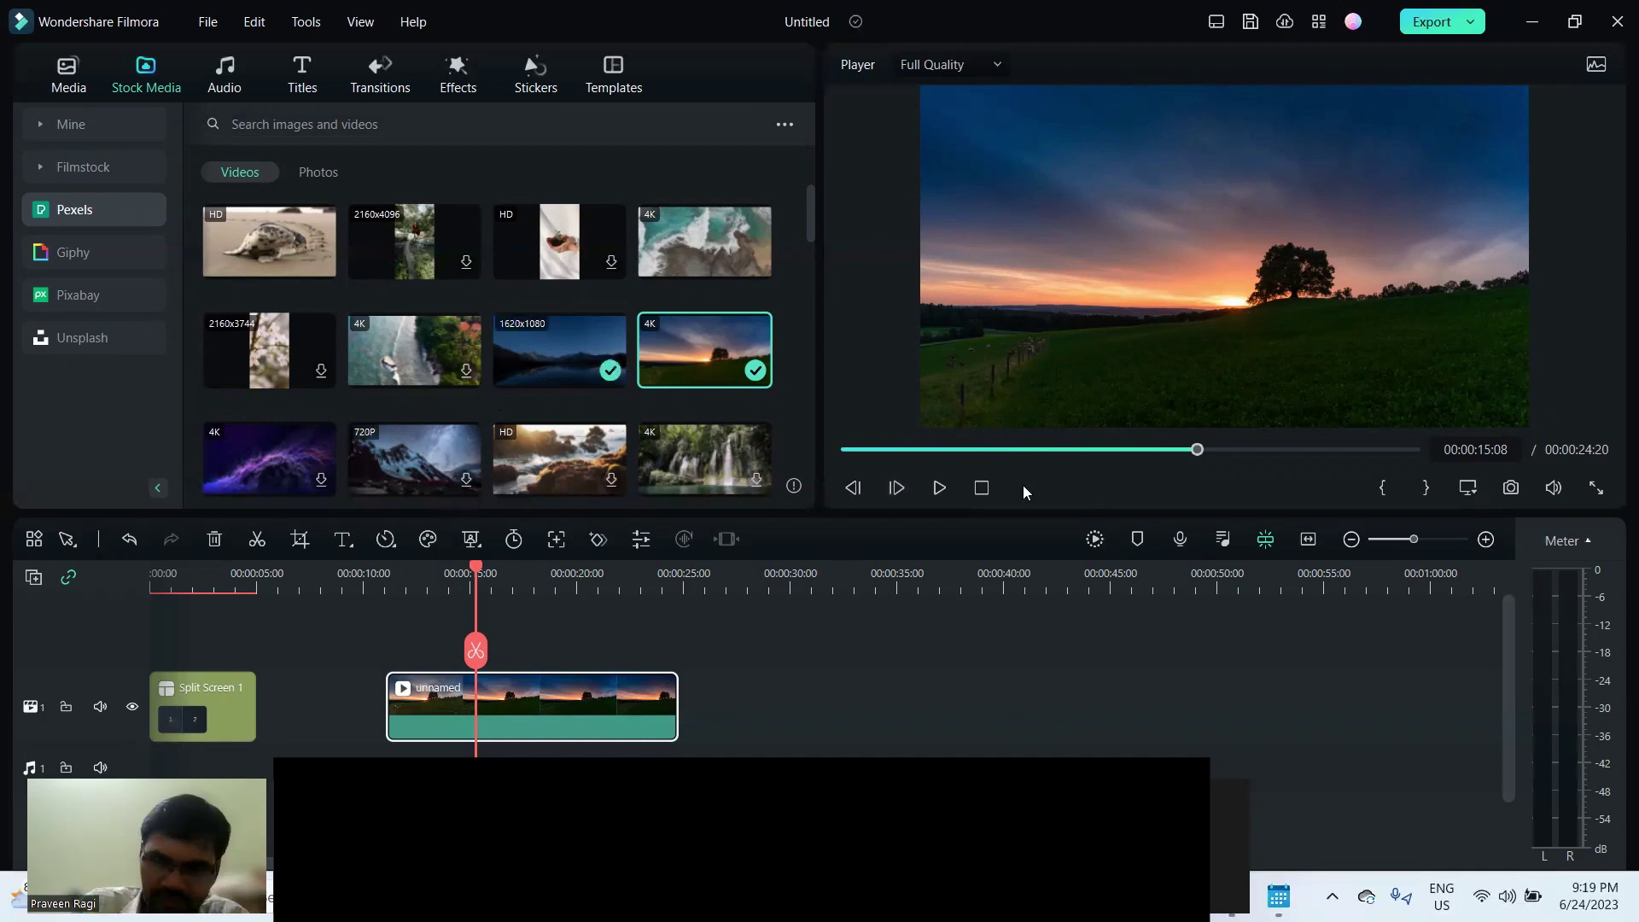
Play the sunset clip to about 20 seconds, and play the timeline from the beginning before stopping playback.
{"action": "left_click", "coordinate": [932, 491]}
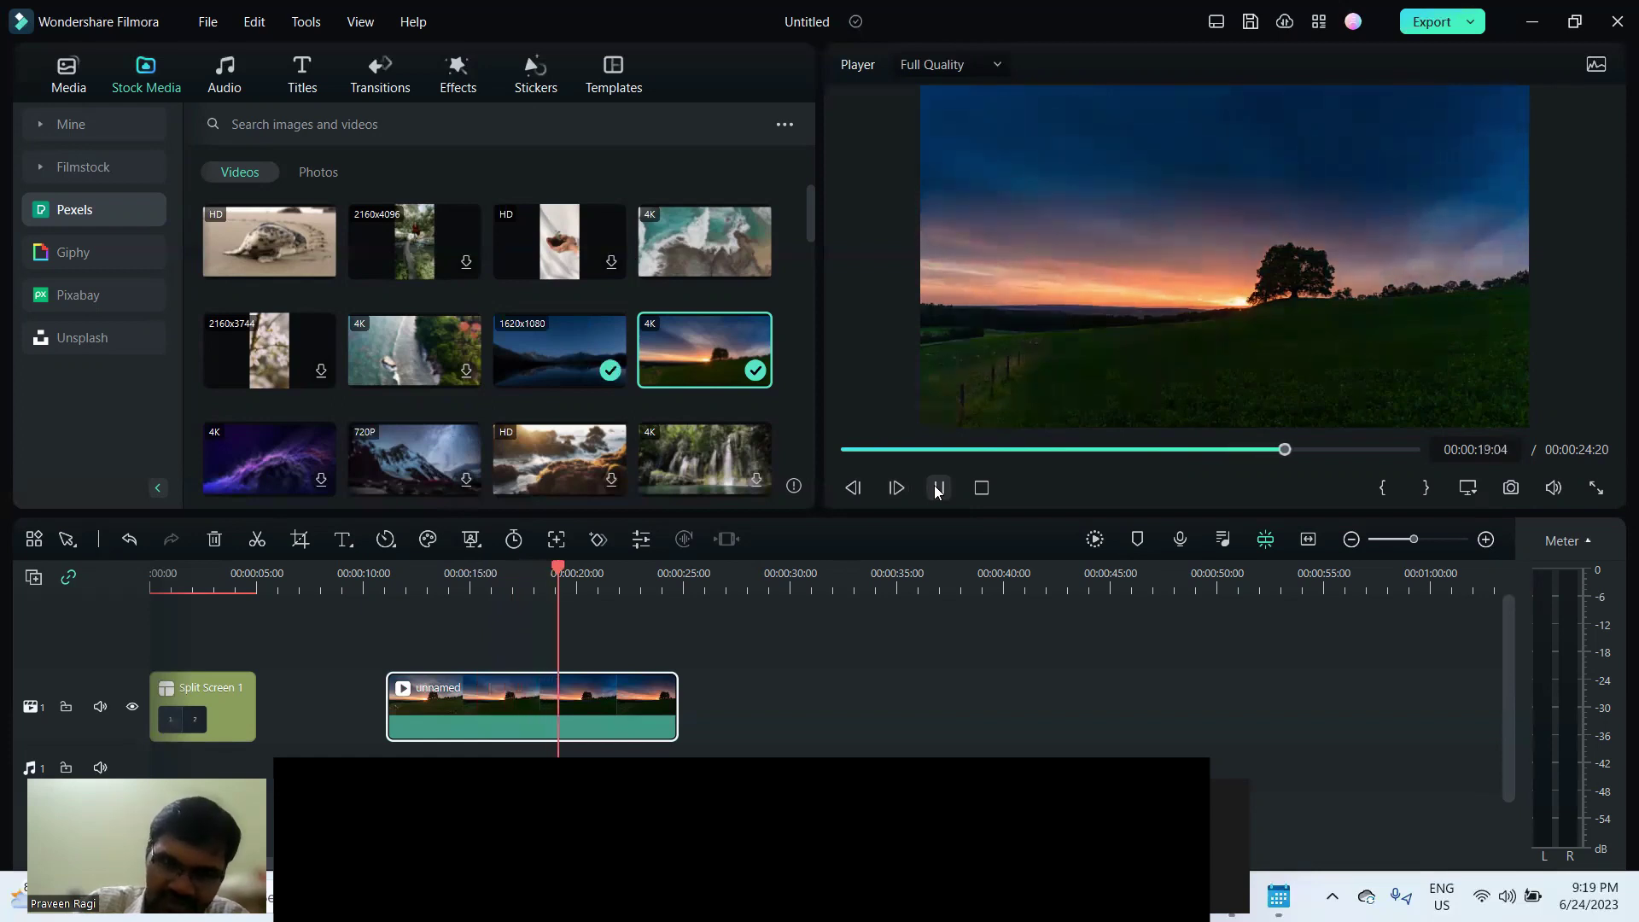
{"action": "left_click", "coordinate": [938, 487]}
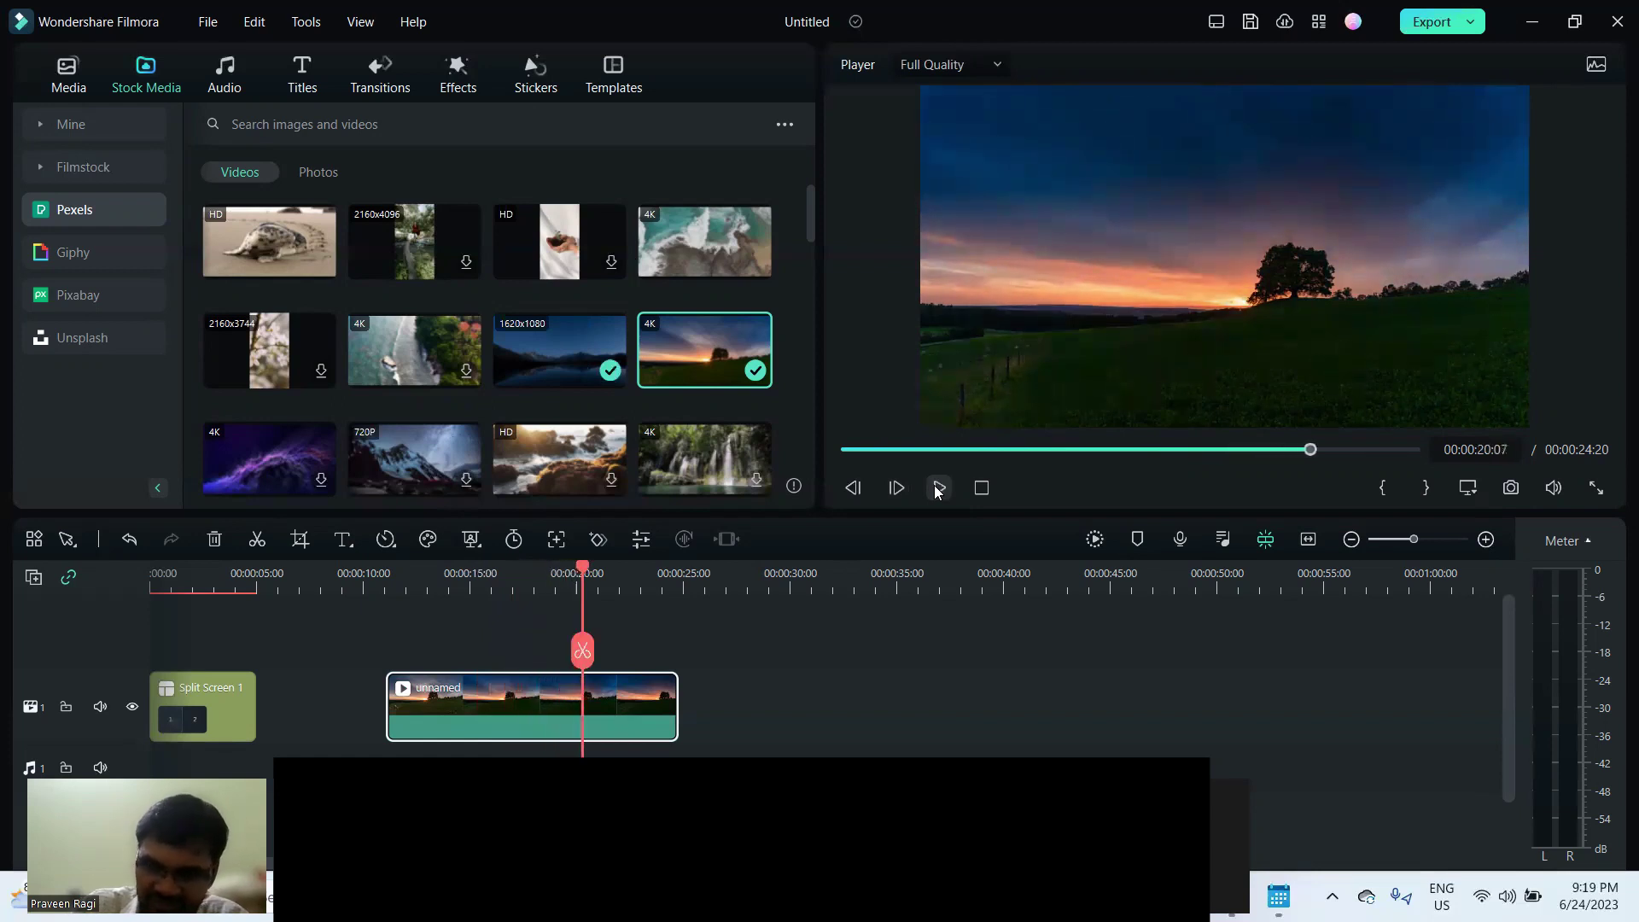
{"action": "left_click", "coordinate": [982, 488]}
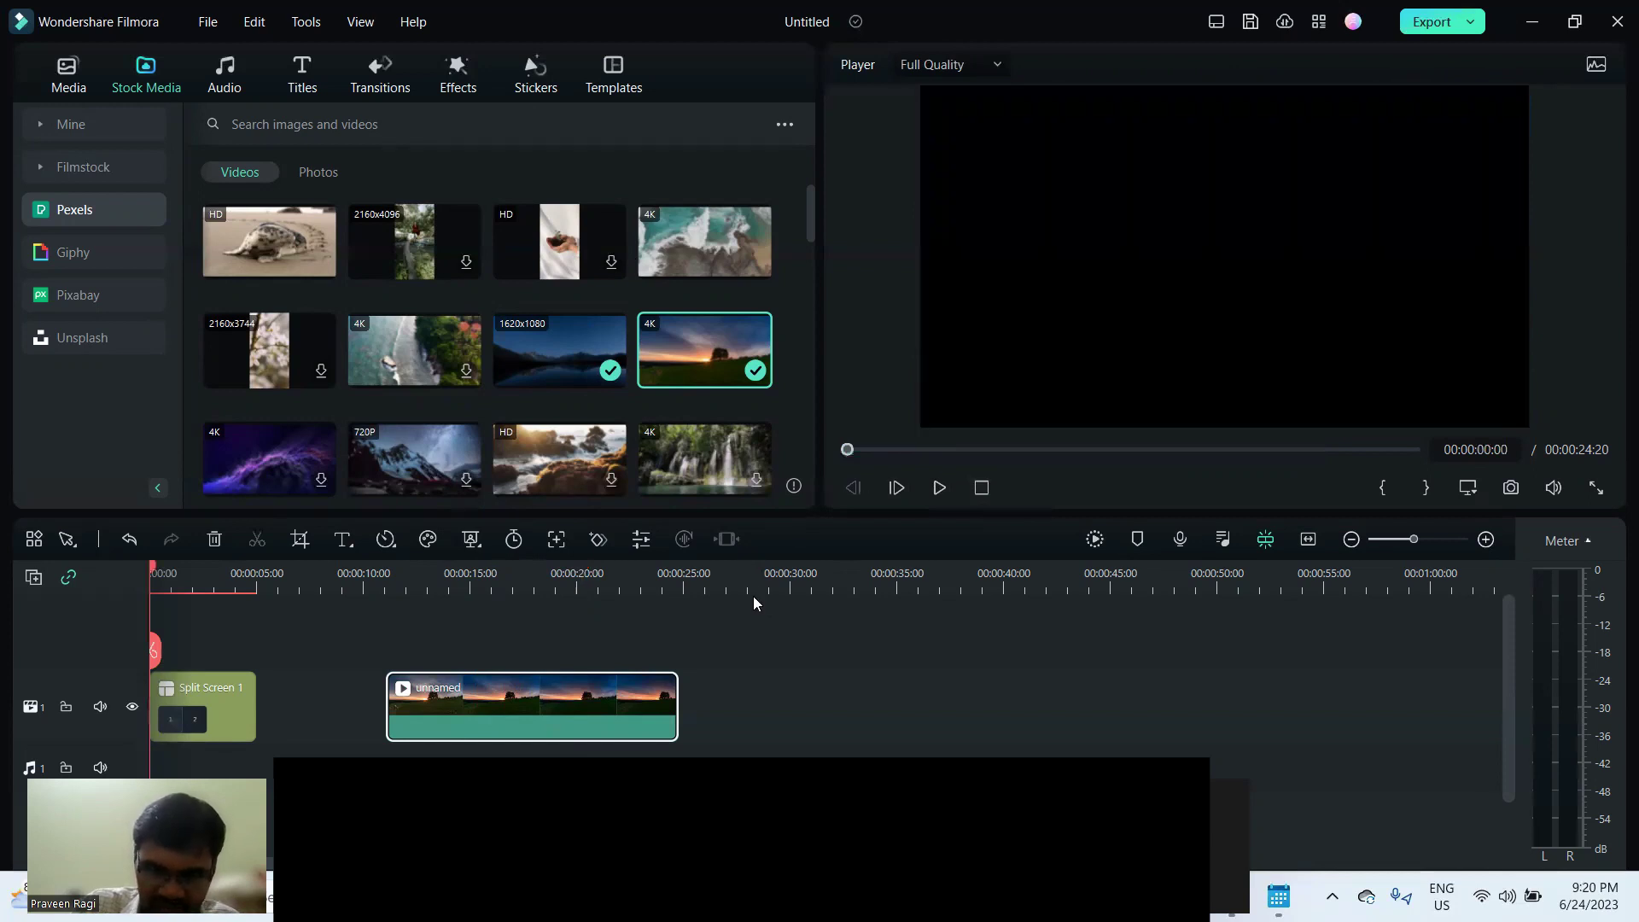
{"action": "key", "text": "space"}
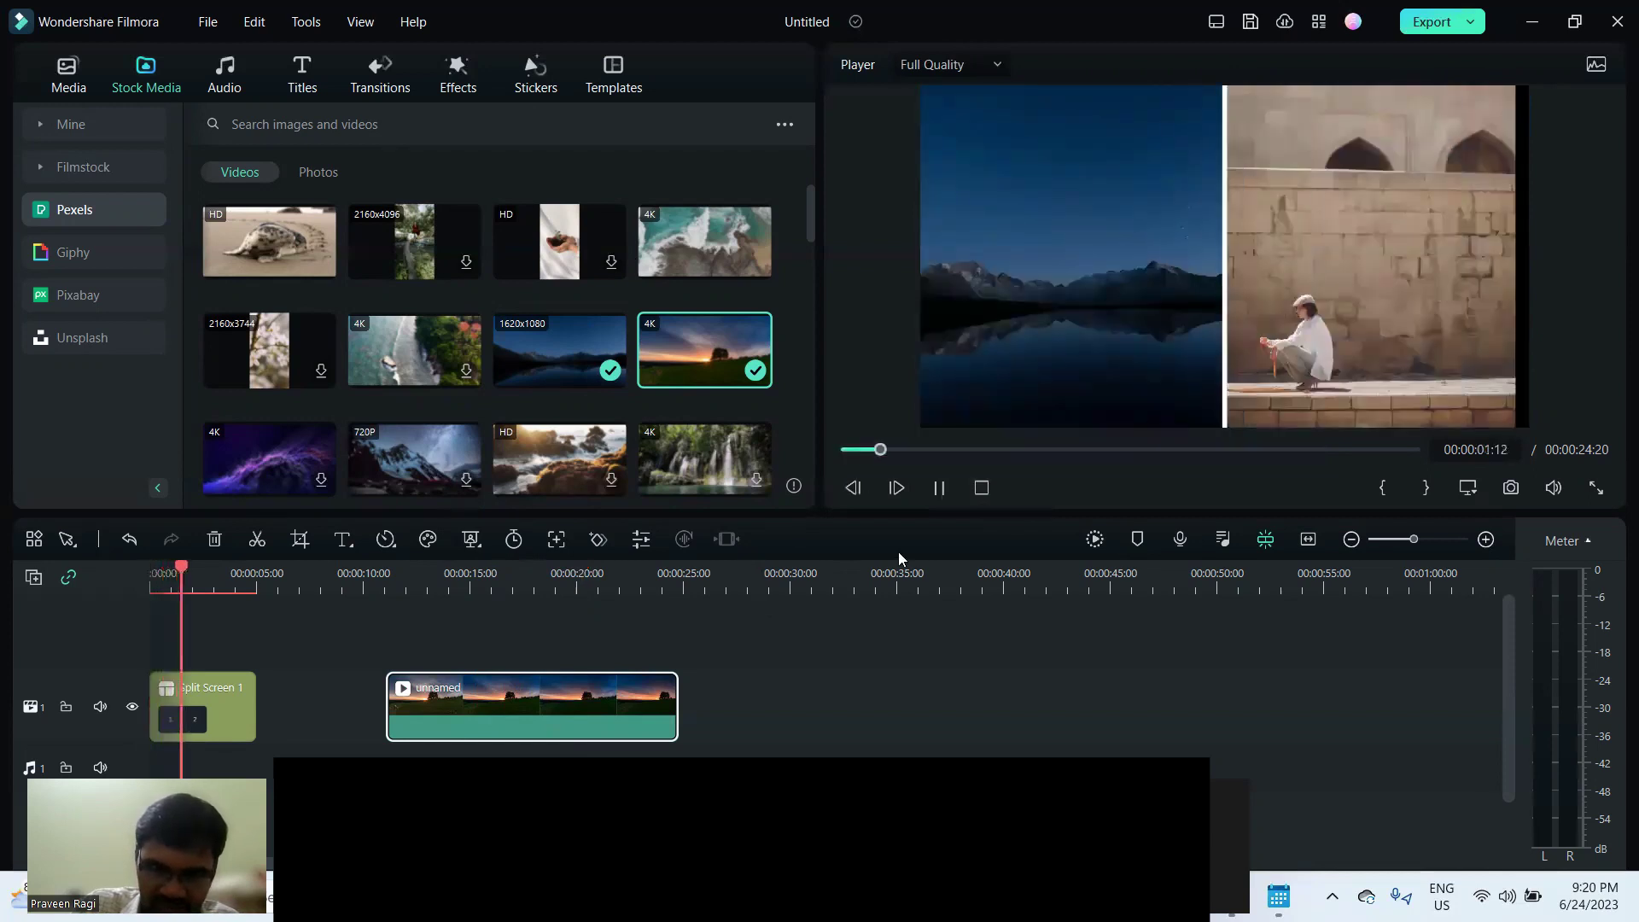
{"action": "left_click", "coordinate": [978, 490]}
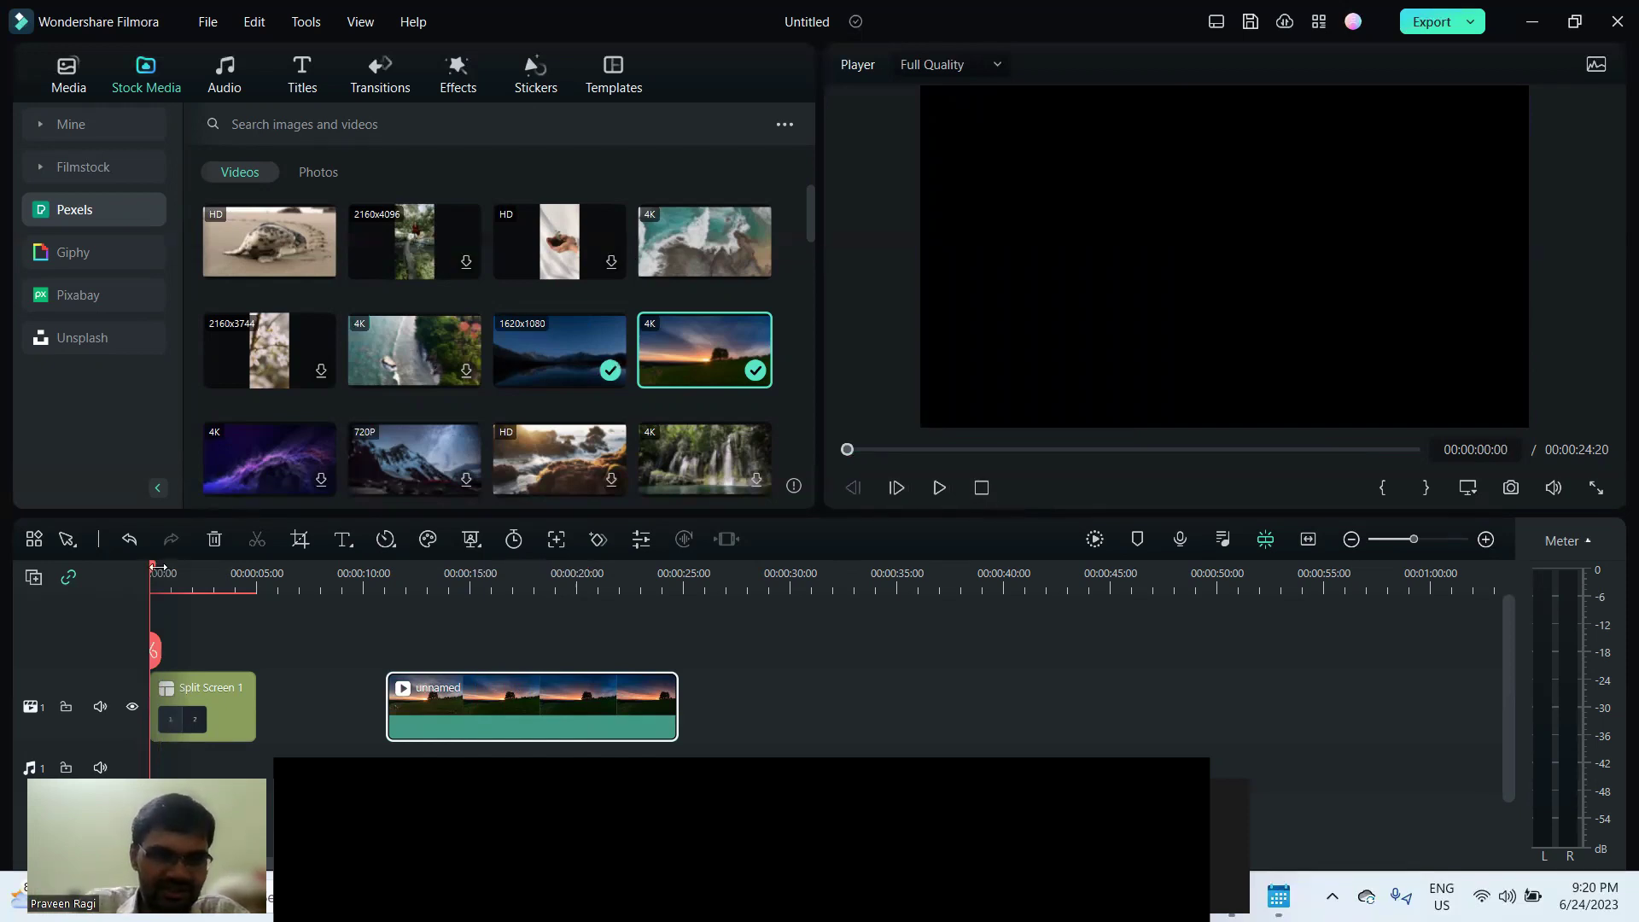
Mark an in point at 00:00:13:24 and an out point at 00:00:21:01 over the sunset clip.
{"action": "left_click", "coordinate": [267, 574]}
{"action": "left_click_drag", "start_coordinate": [267, 574], "coordinate": [214, 574]}
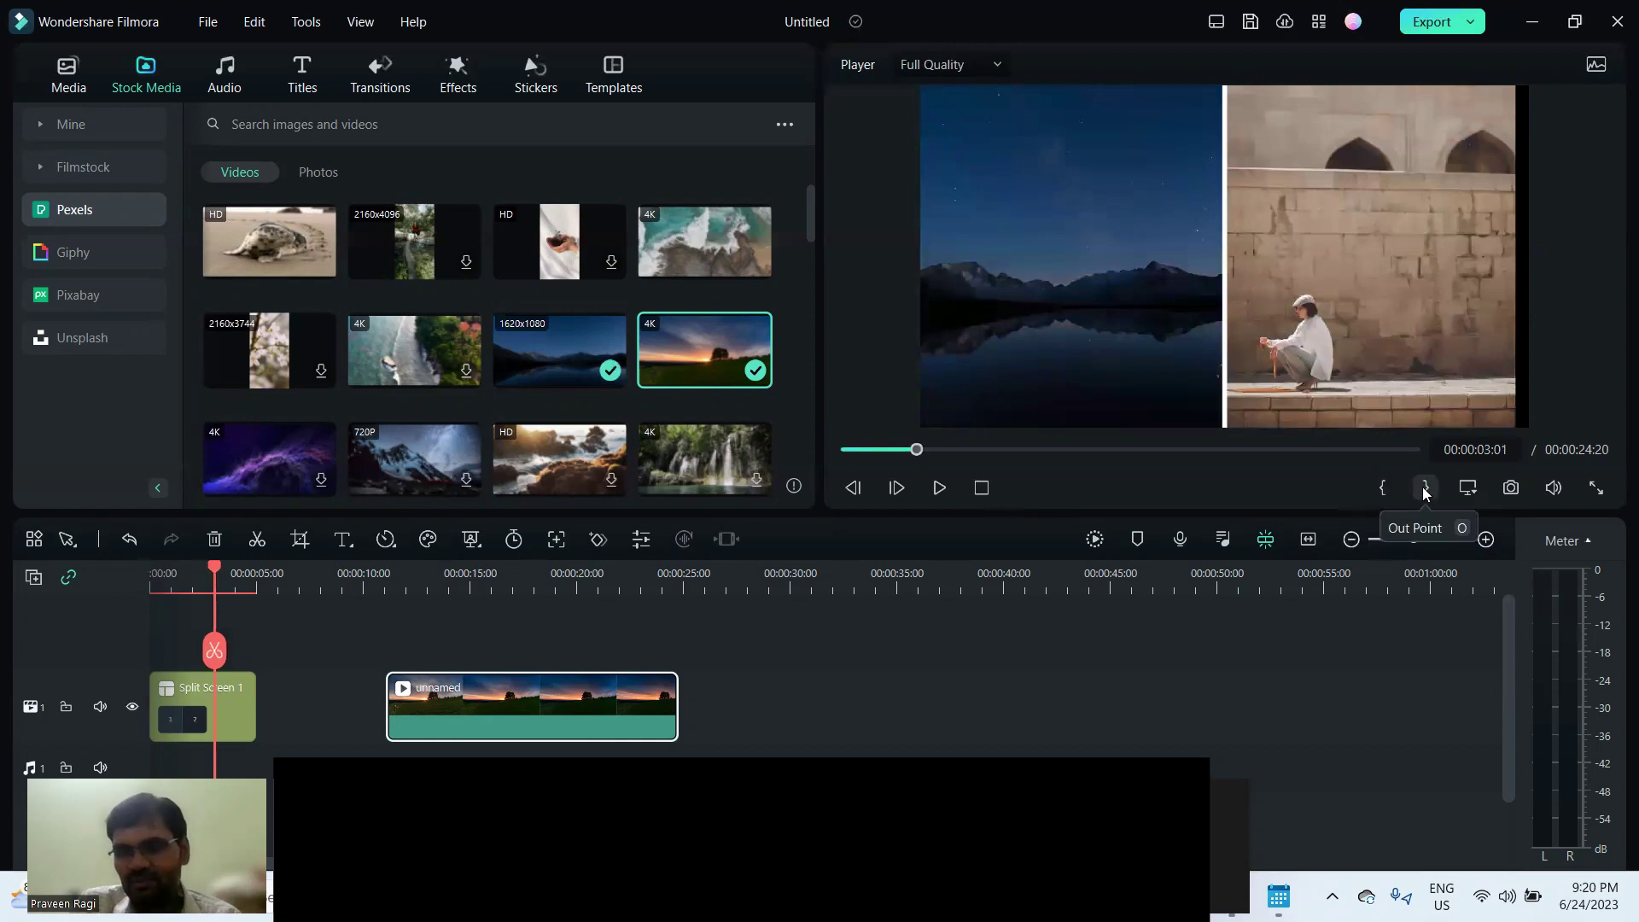
{"action": "left_click", "coordinate": [446, 585]}
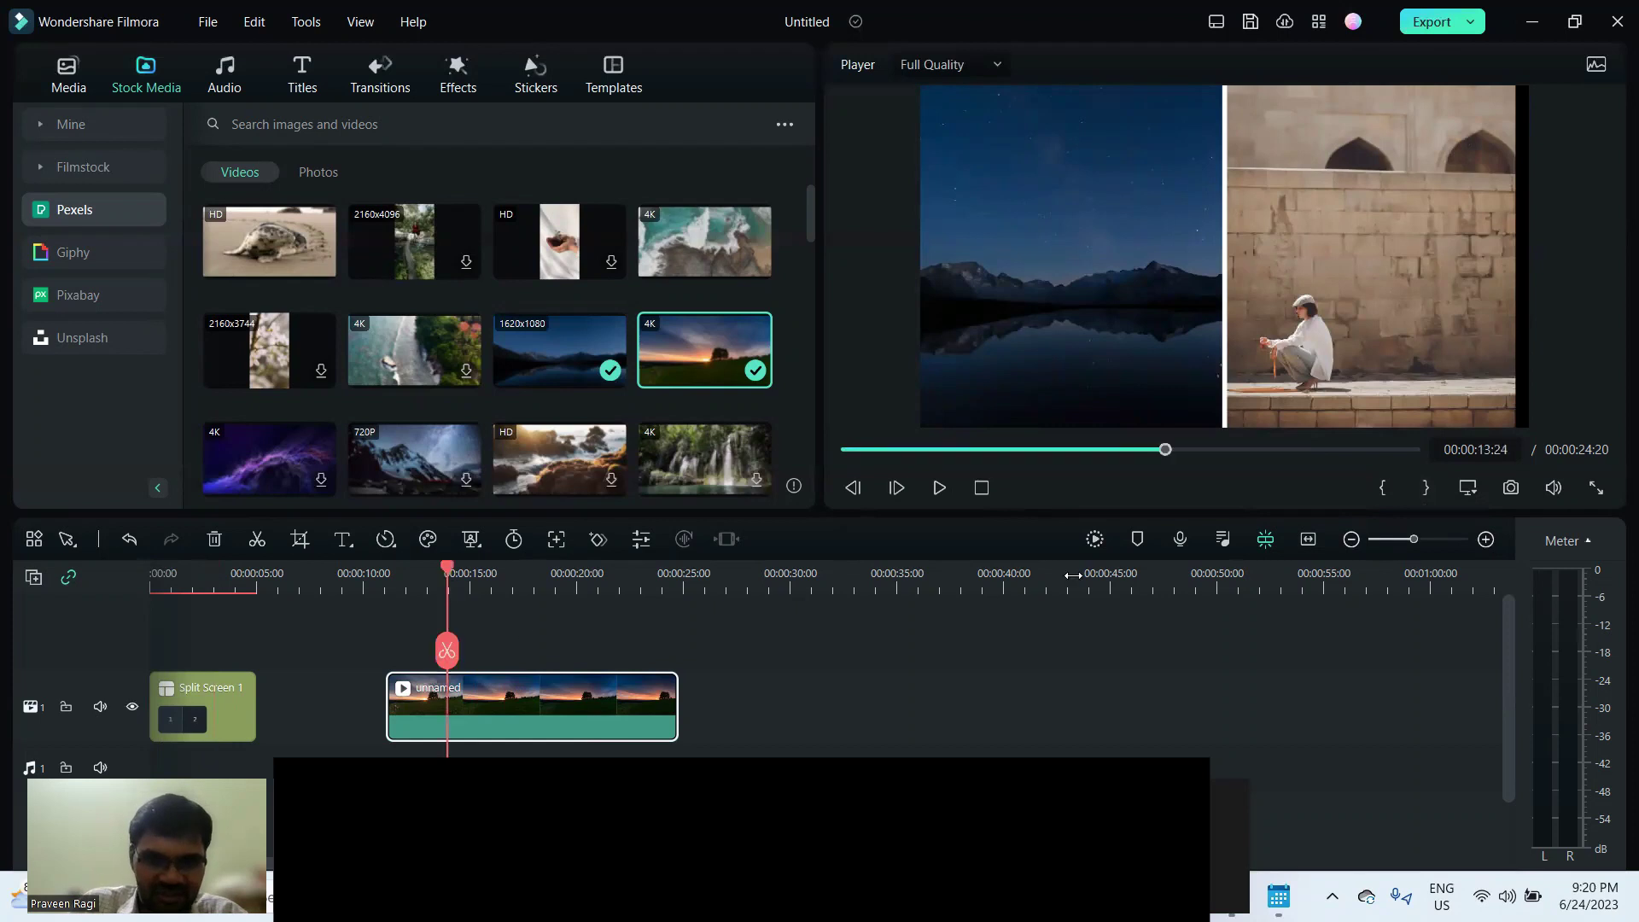
{"action": "left_click_drag", "start_coordinate": [1138, 565], "coordinate": [700, 651]}
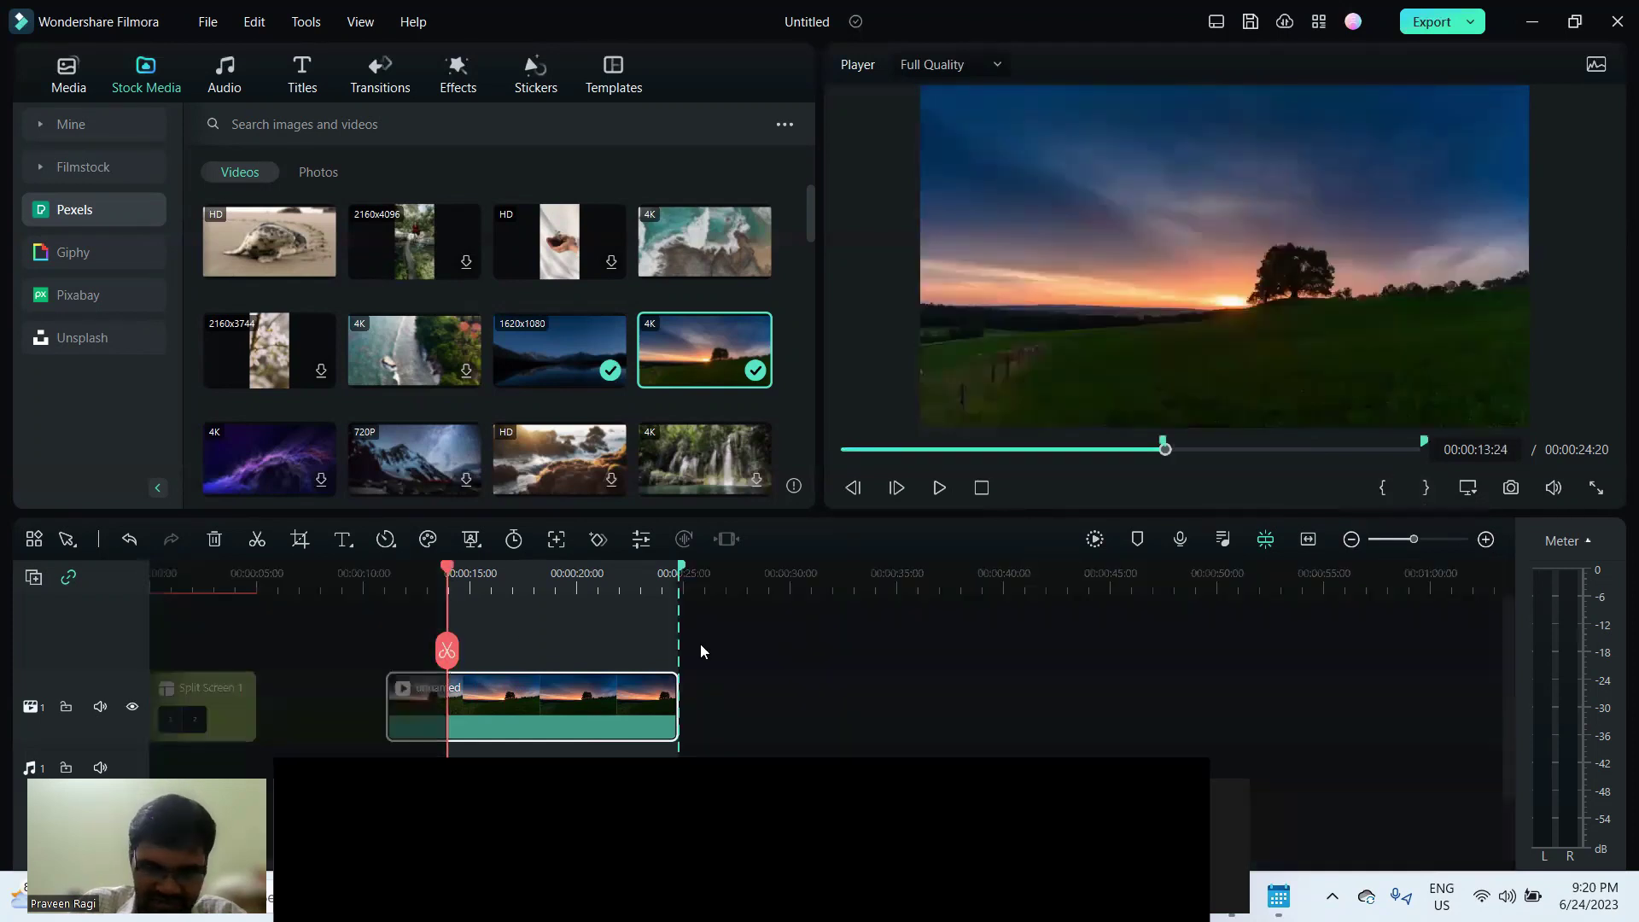
{"action": "left_click", "coordinate": [600, 589]}
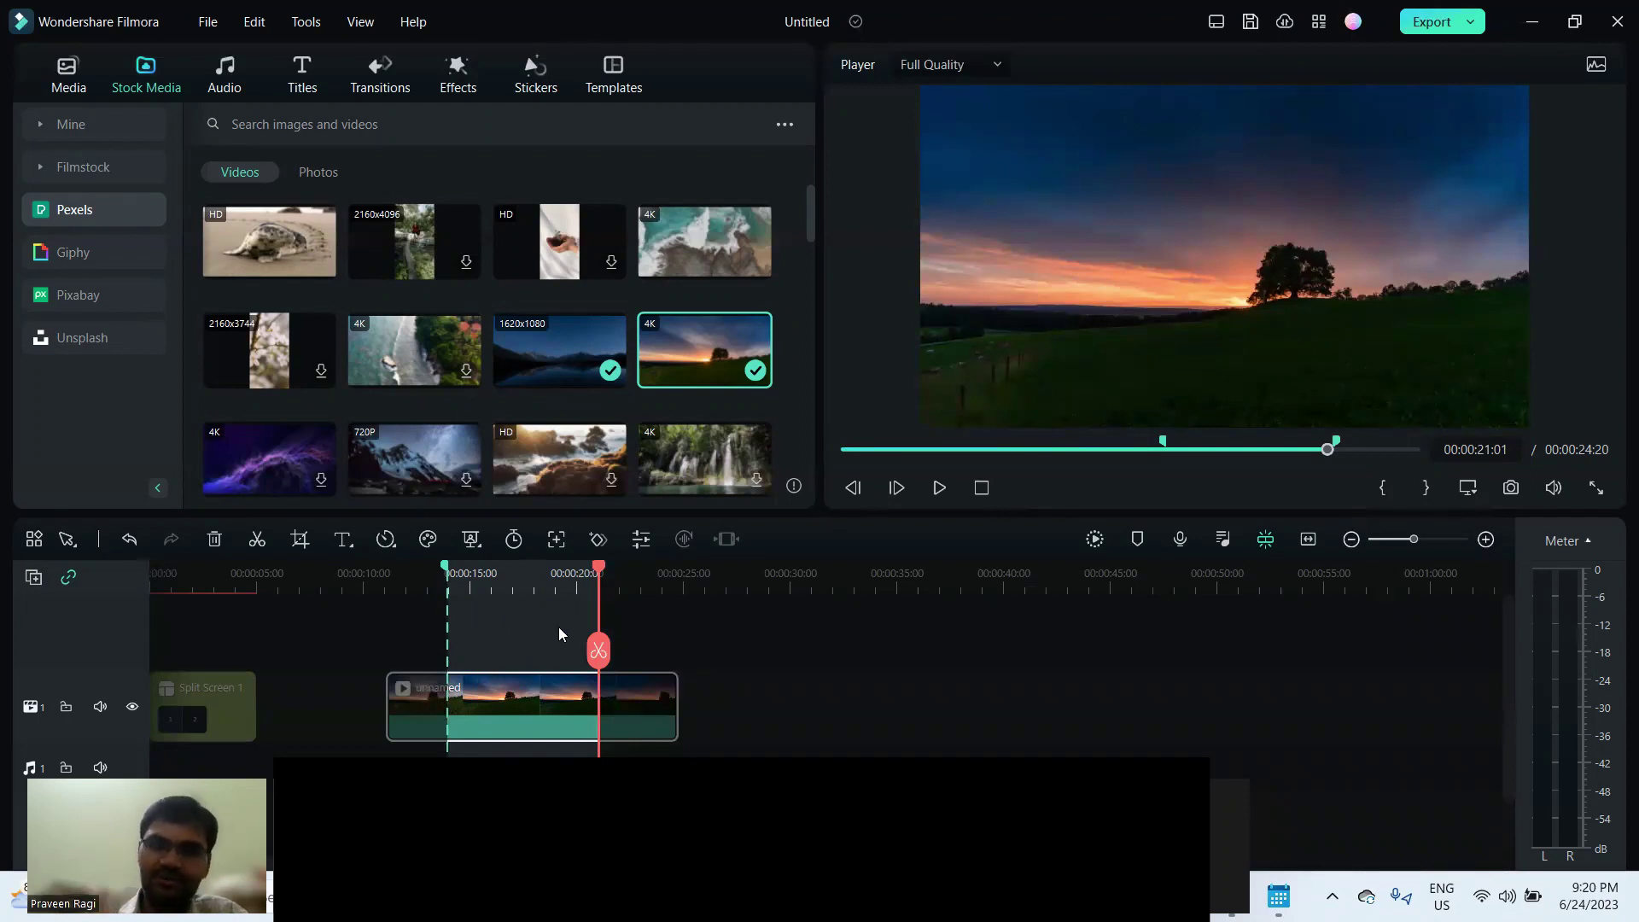
Review the project's aspect ratio, resolution, frame rate and color space options, and leave the settings without applying changes.
{"action": "left_click", "coordinate": [1470, 499]}
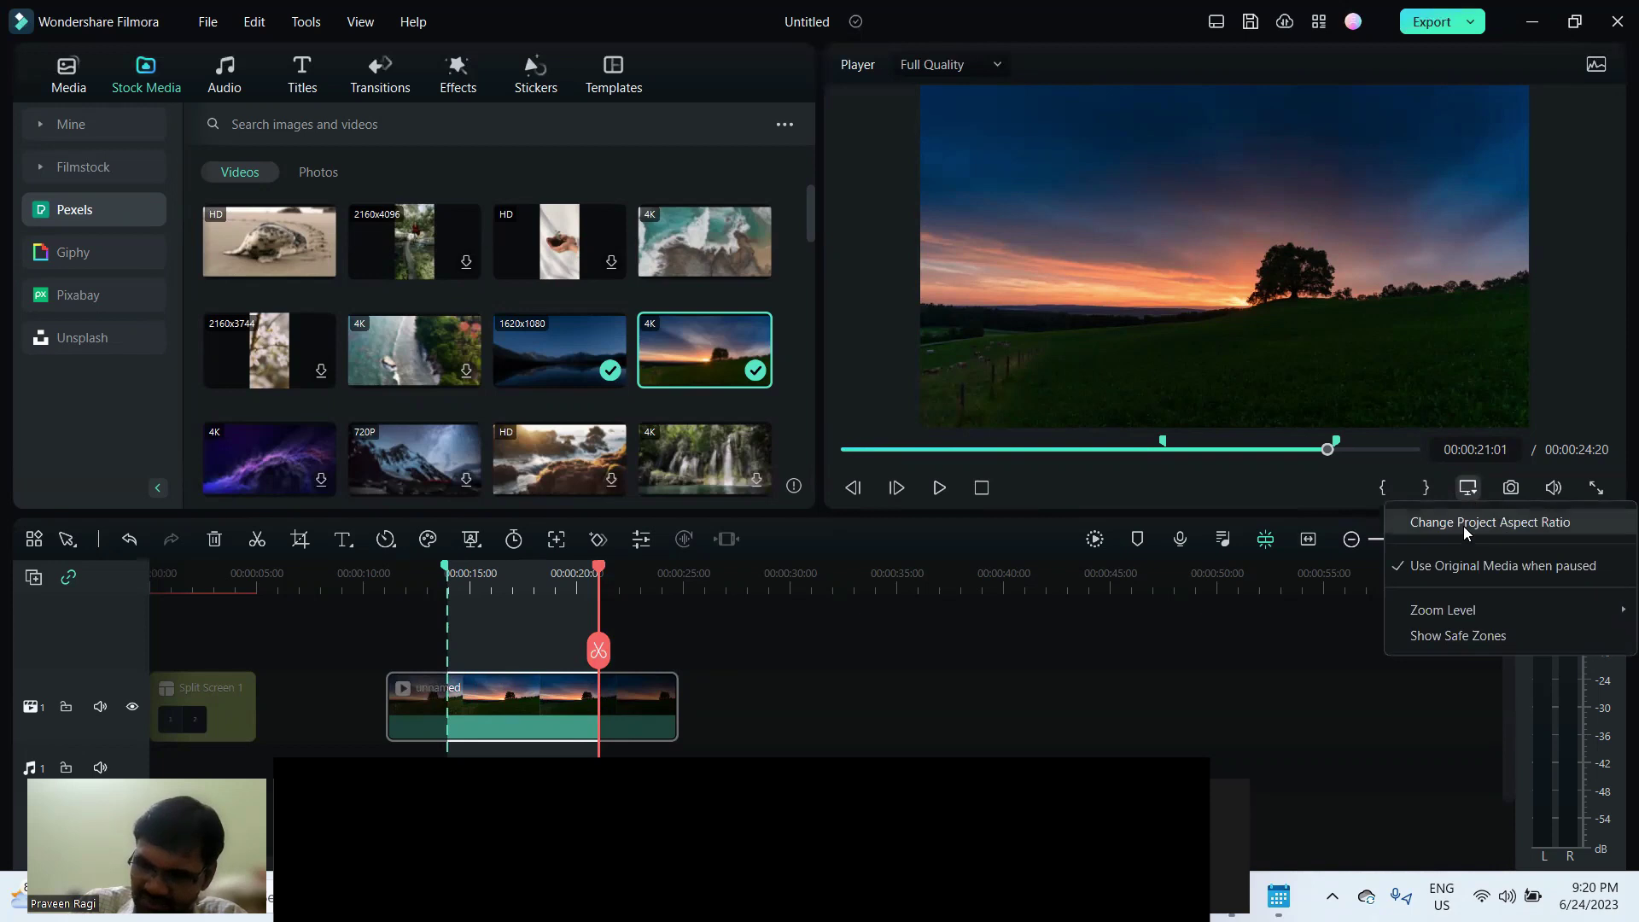
{"action": "left_click", "coordinate": [1458, 529]}
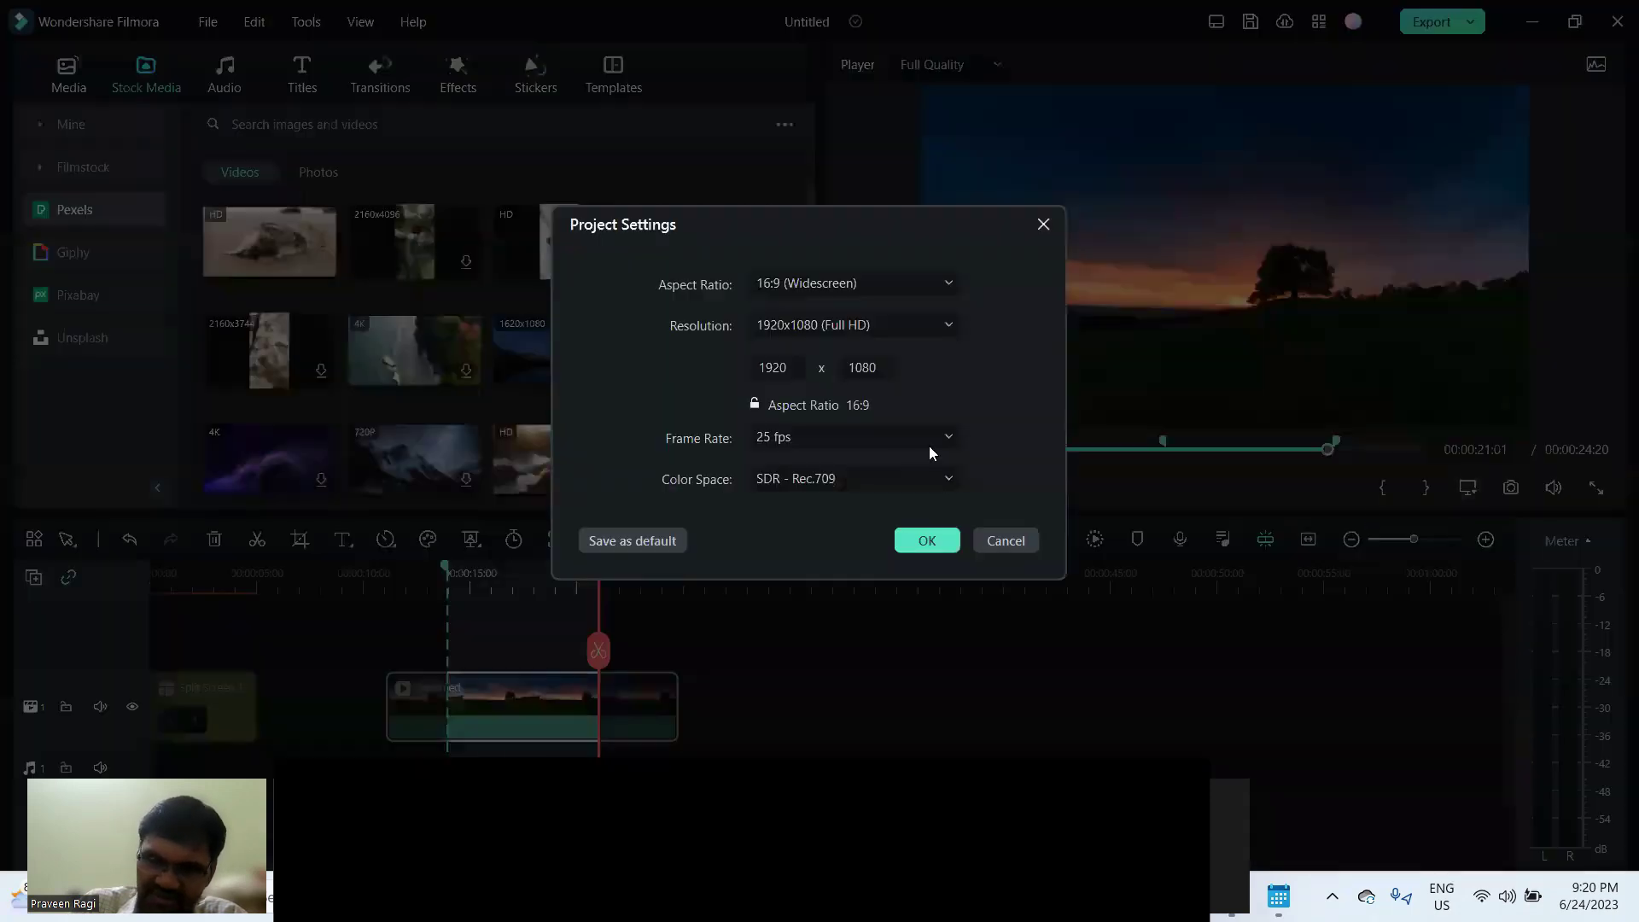
{"action": "left_click_drag", "start_coordinate": [560, 213], "coordinate": [310, 197]}
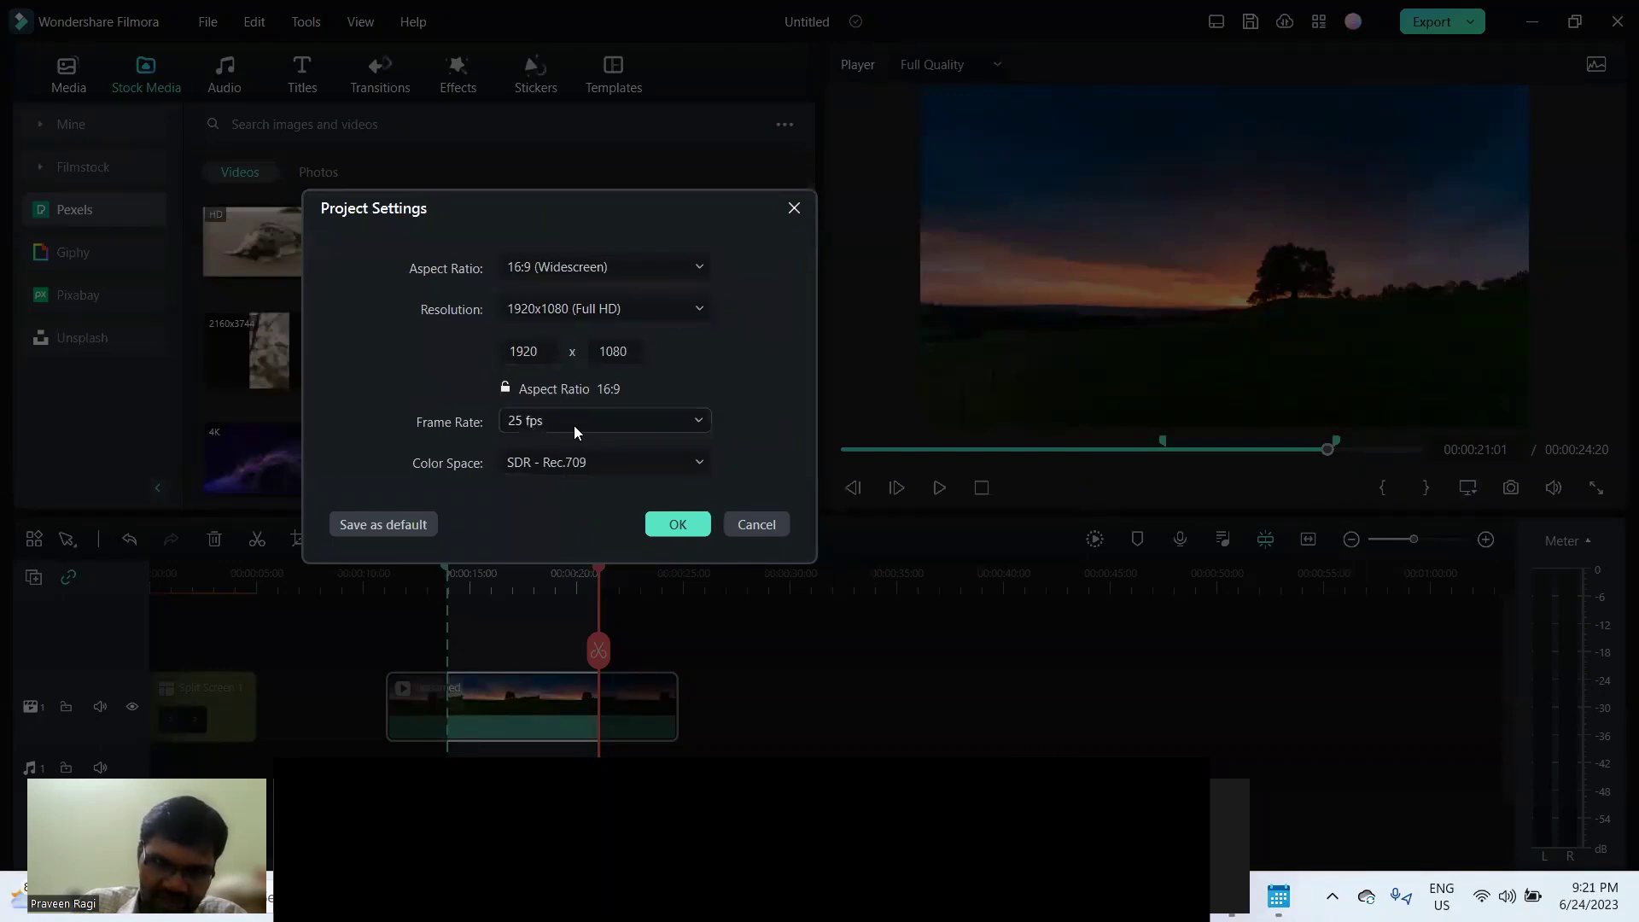
{"action": "left_click", "coordinate": [584, 466]}
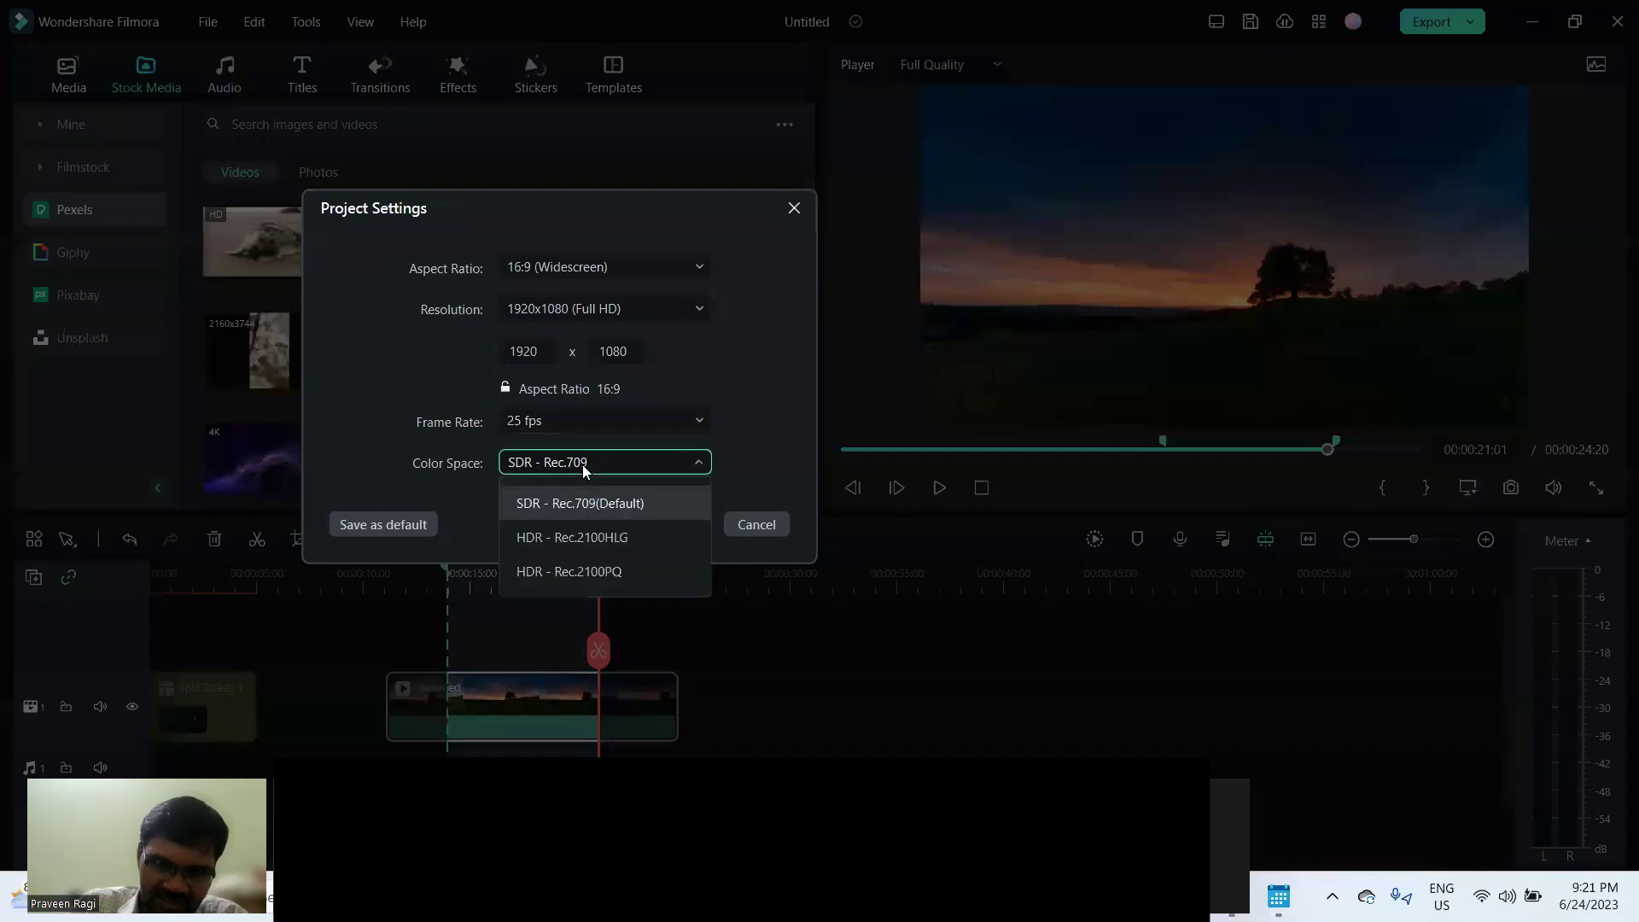
{"action": "left_click", "coordinate": [560, 503]}
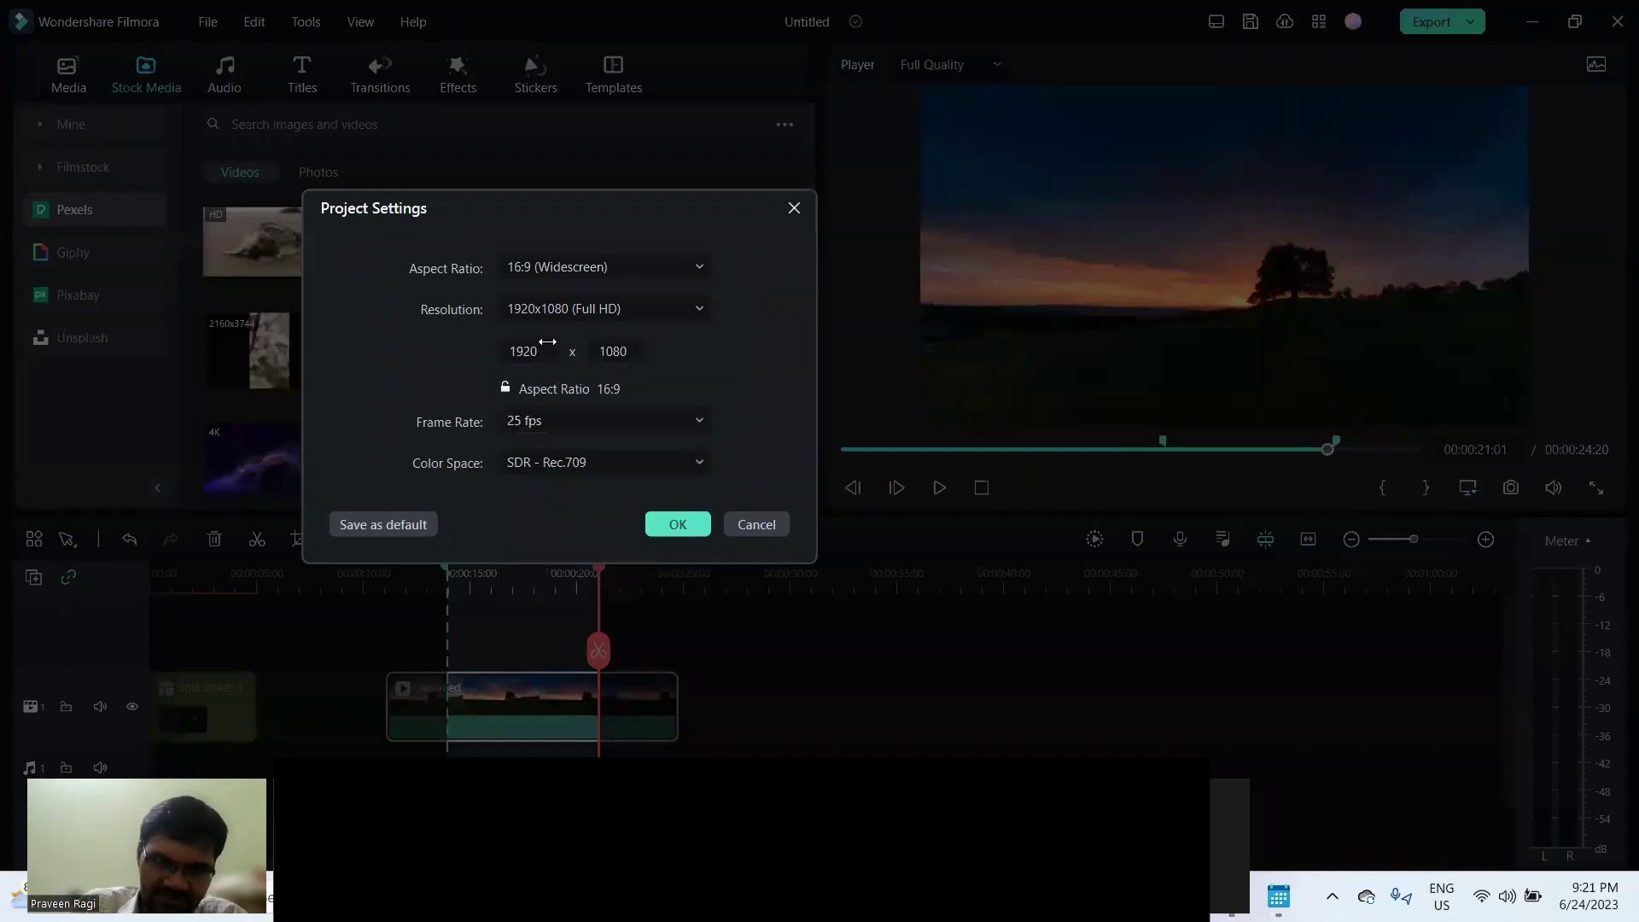
{"action": "left_click", "coordinate": [754, 524]}
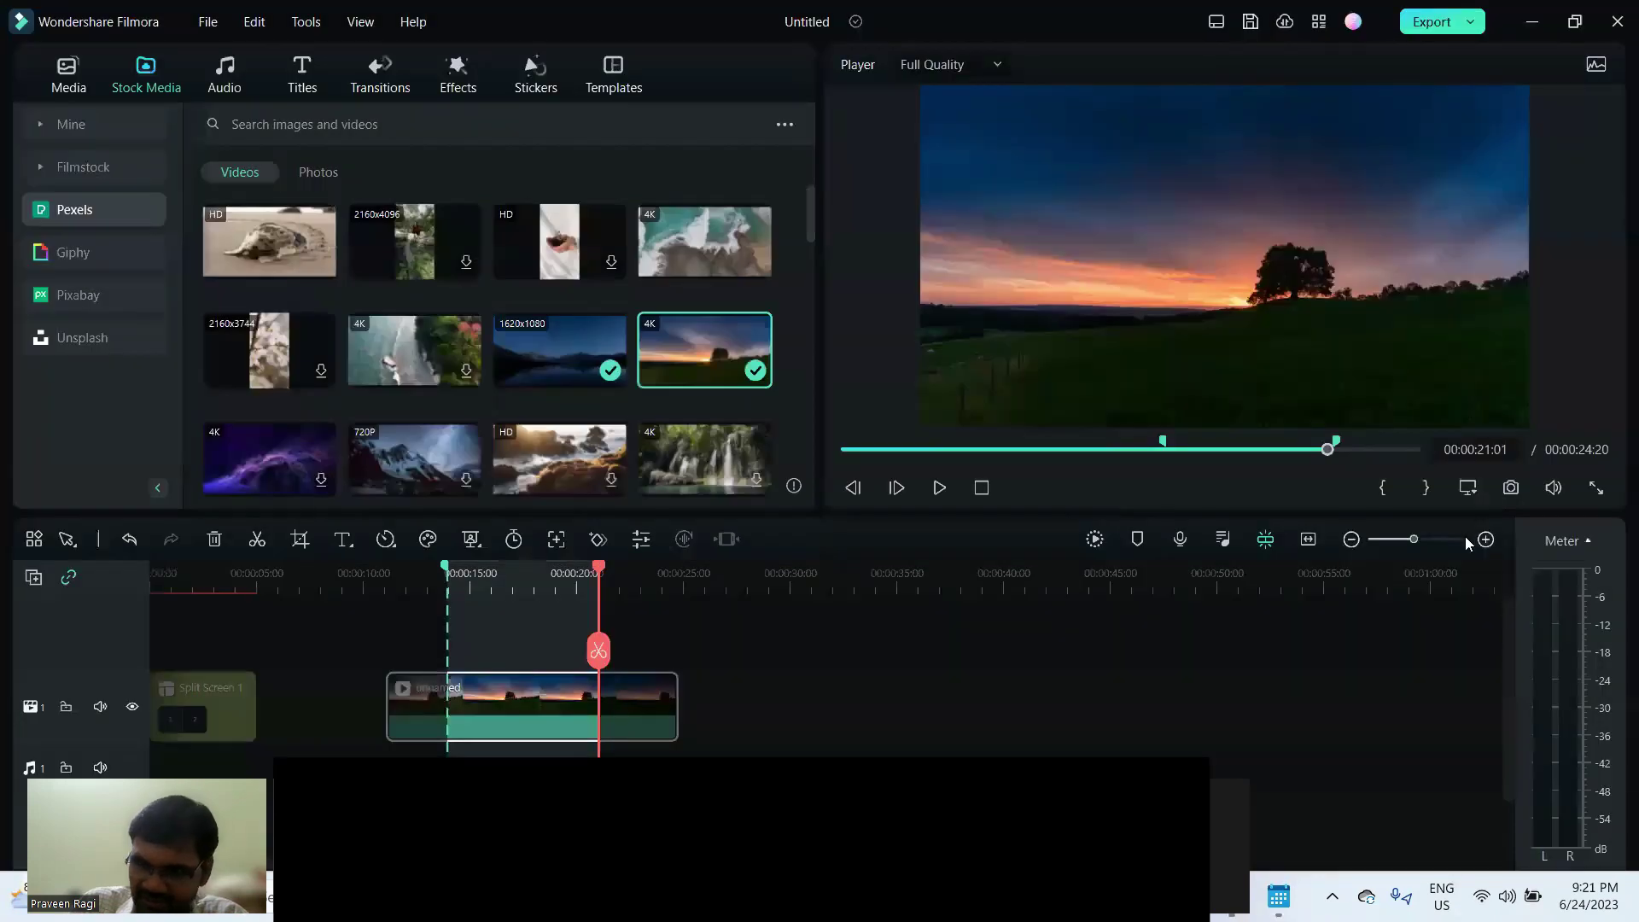
Check the player's display options and play the marked range of the sunset clip to about 18 seconds.
{"action": "left_click", "coordinate": [1466, 502]}
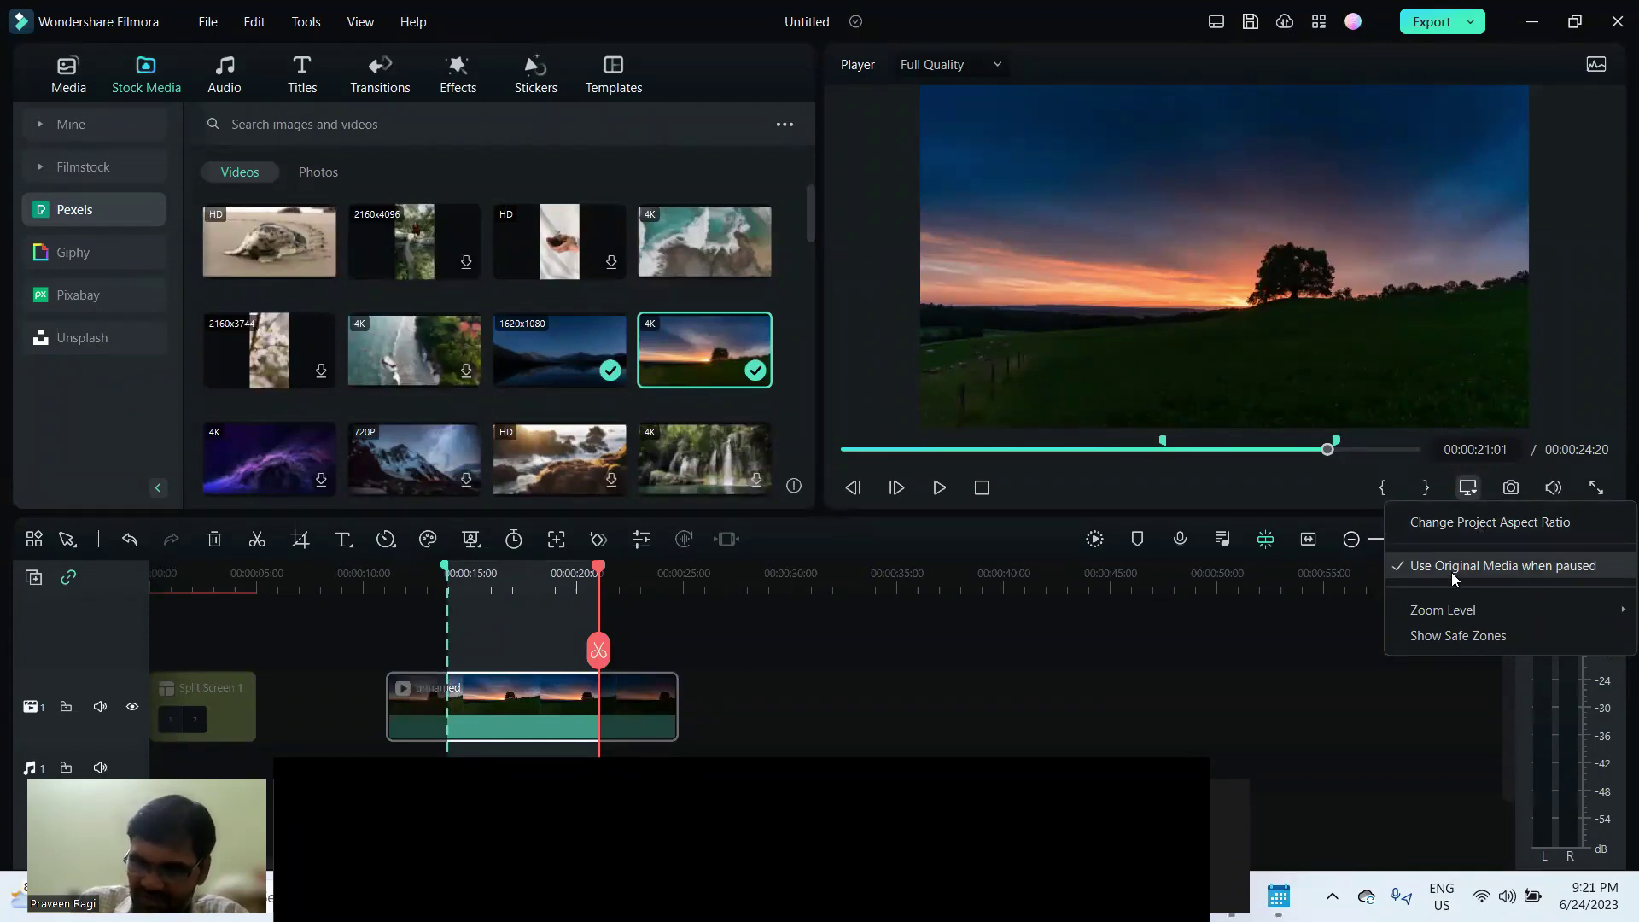
{"action": "left_click", "coordinate": [519, 589]}
{"action": "key", "text": "space"}
{"action": "key", "text": "space"}
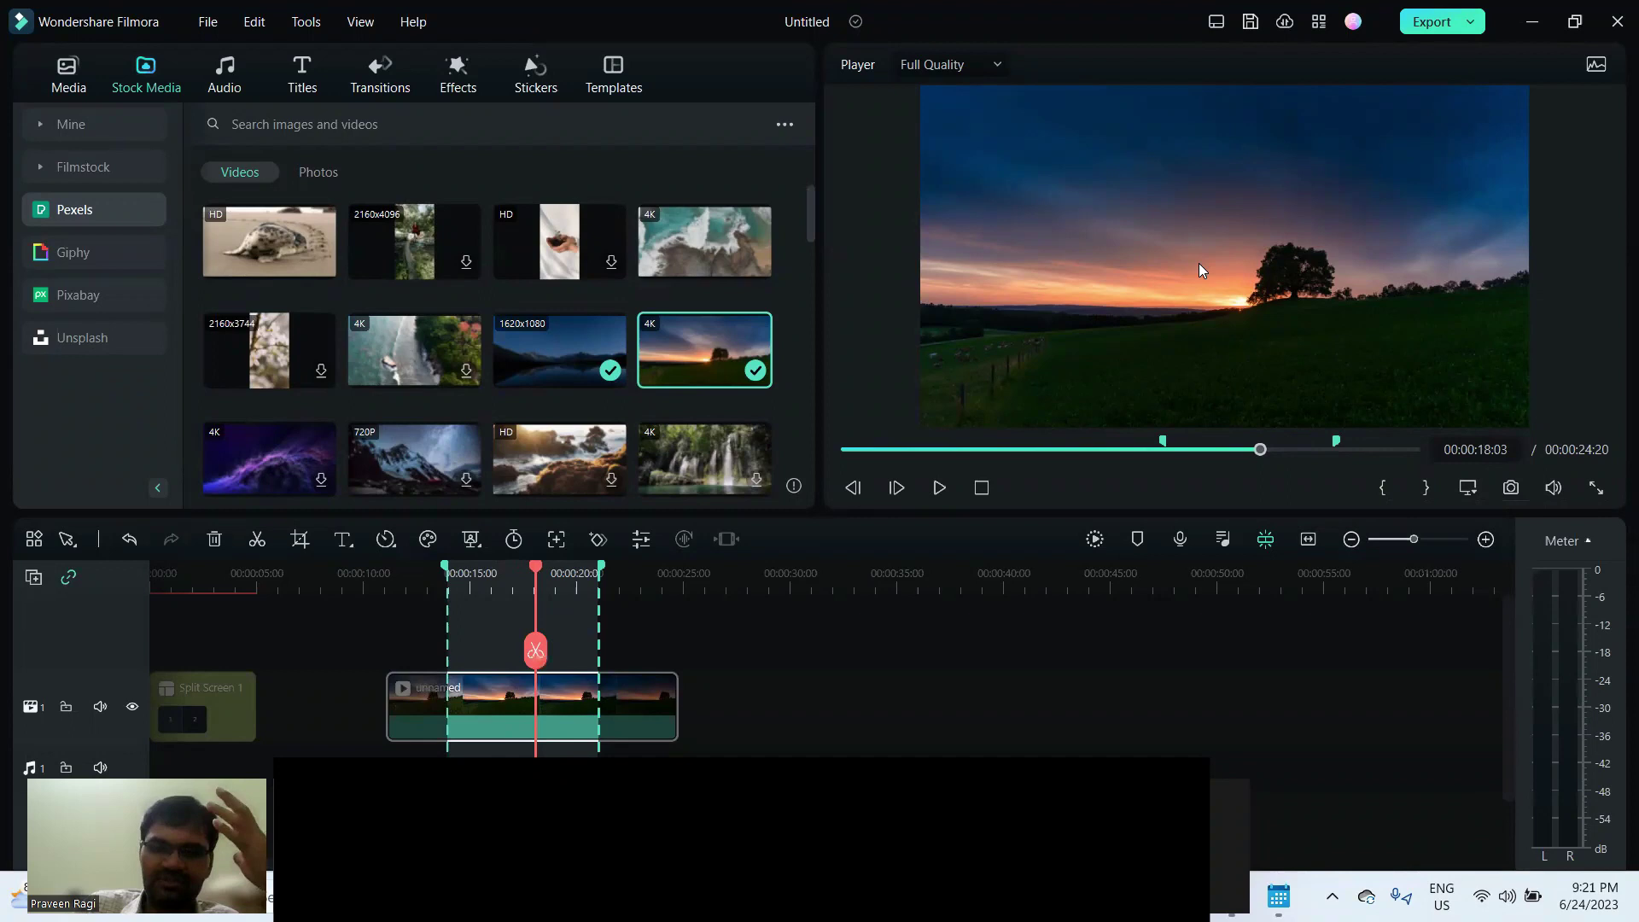
Play a short part of the marked sunset range from about 15 seconds, and check the player's display and zoom options.
{"action": "left_click", "coordinate": [480, 573]}
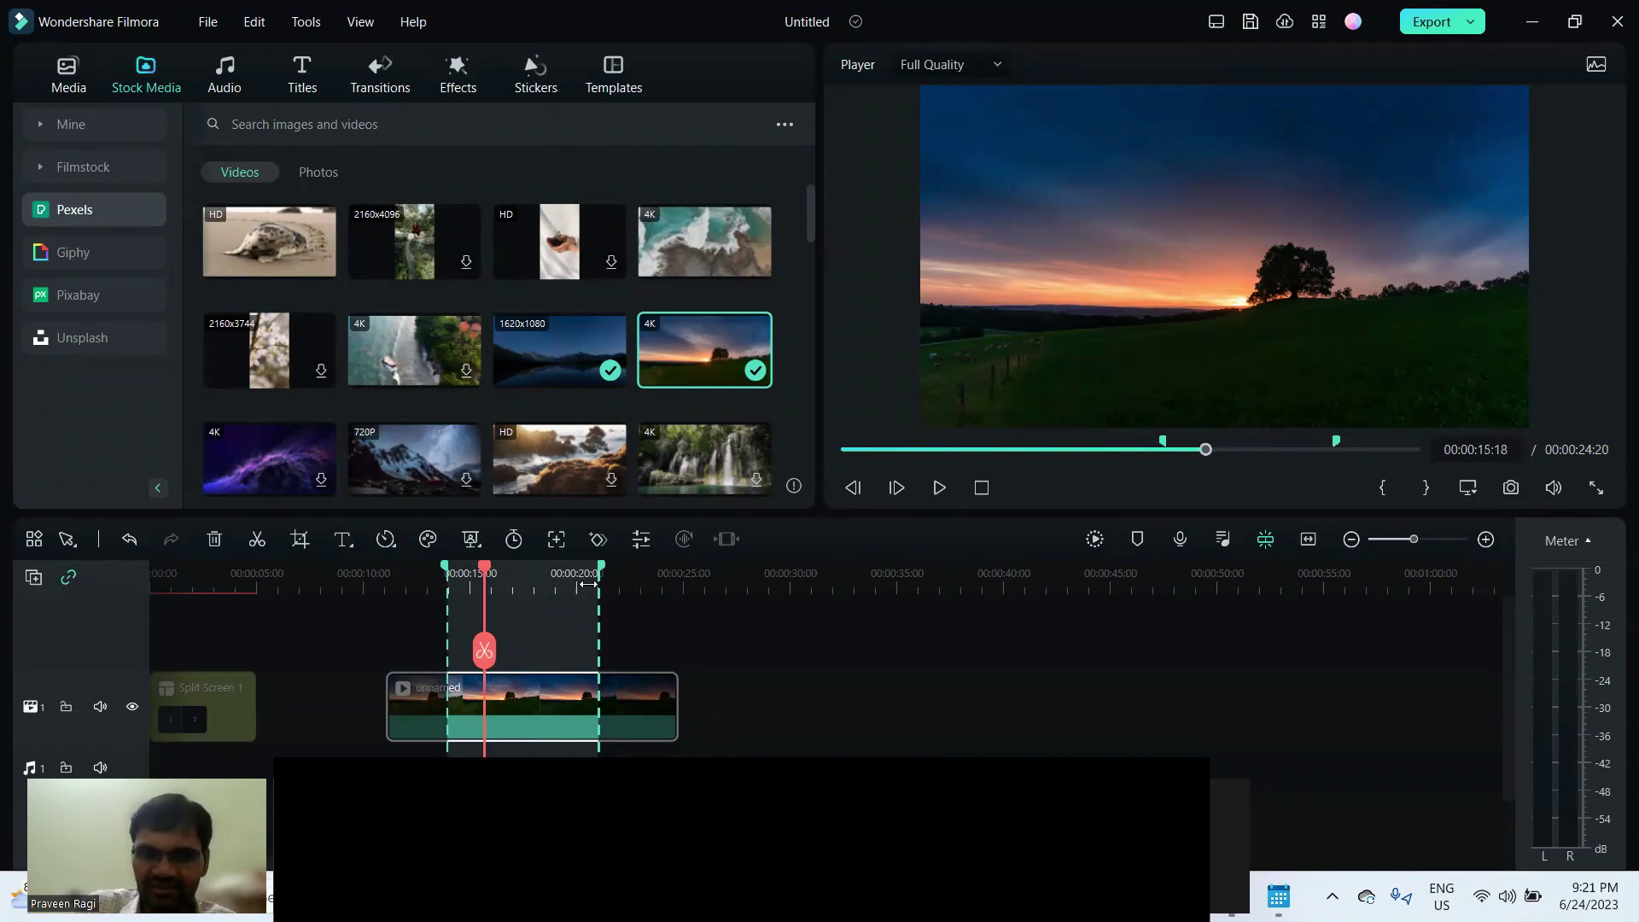
{"action": "key", "text": "space"}
{"action": "key", "text": "space"}
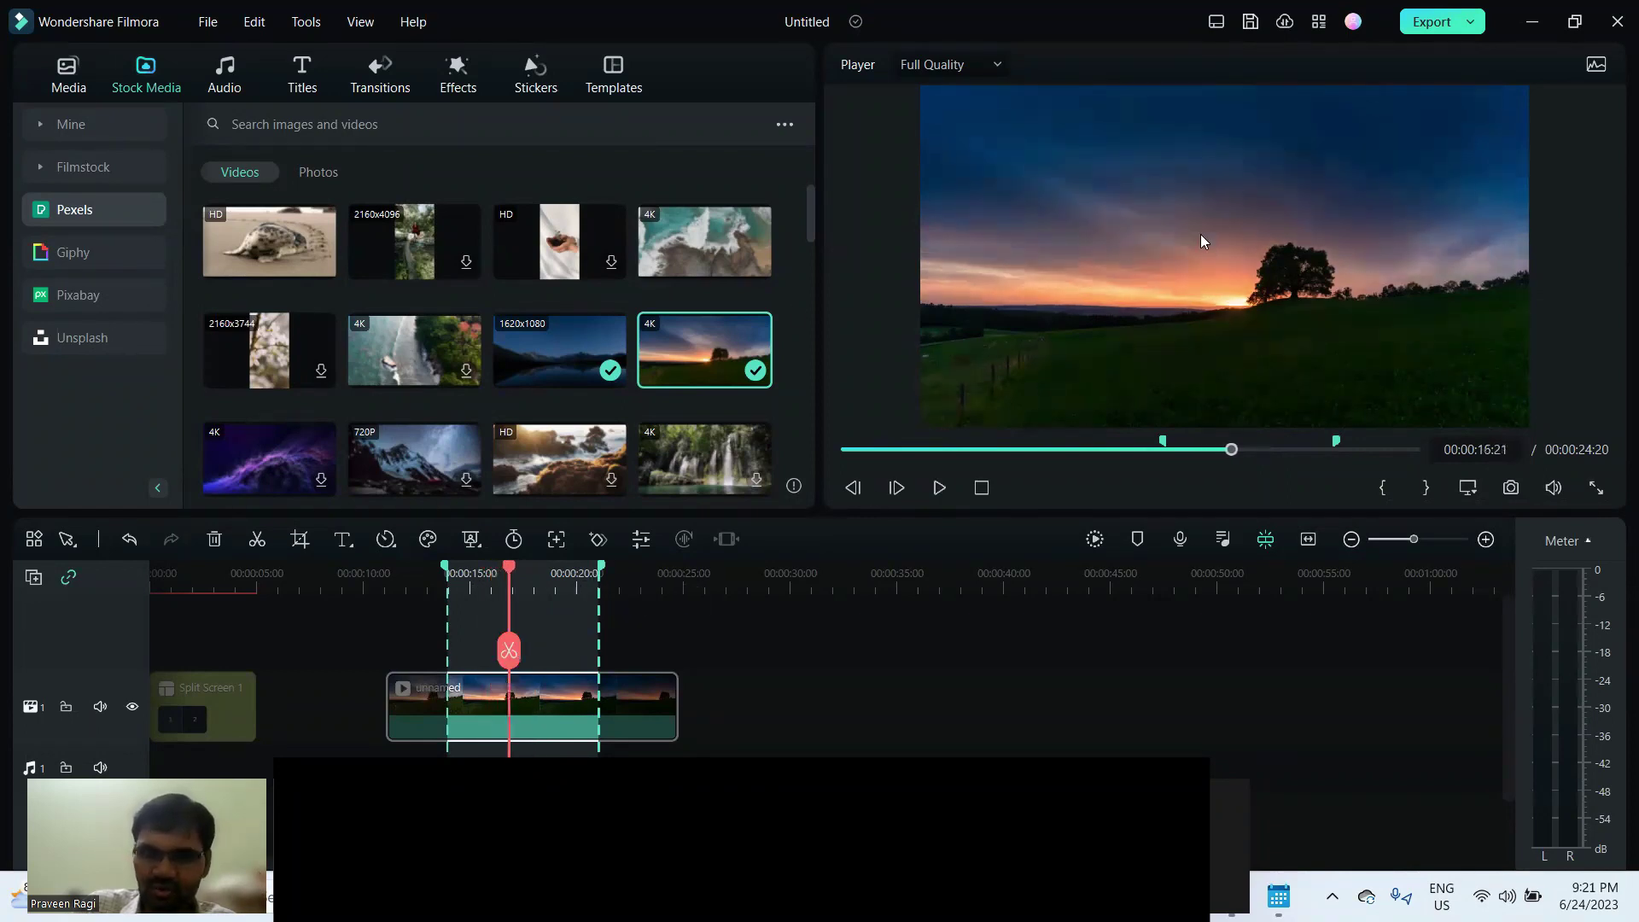
{"action": "left_click", "coordinate": [1473, 489]}
{"action": "mouse_move", "coordinate": [1527, 624]}
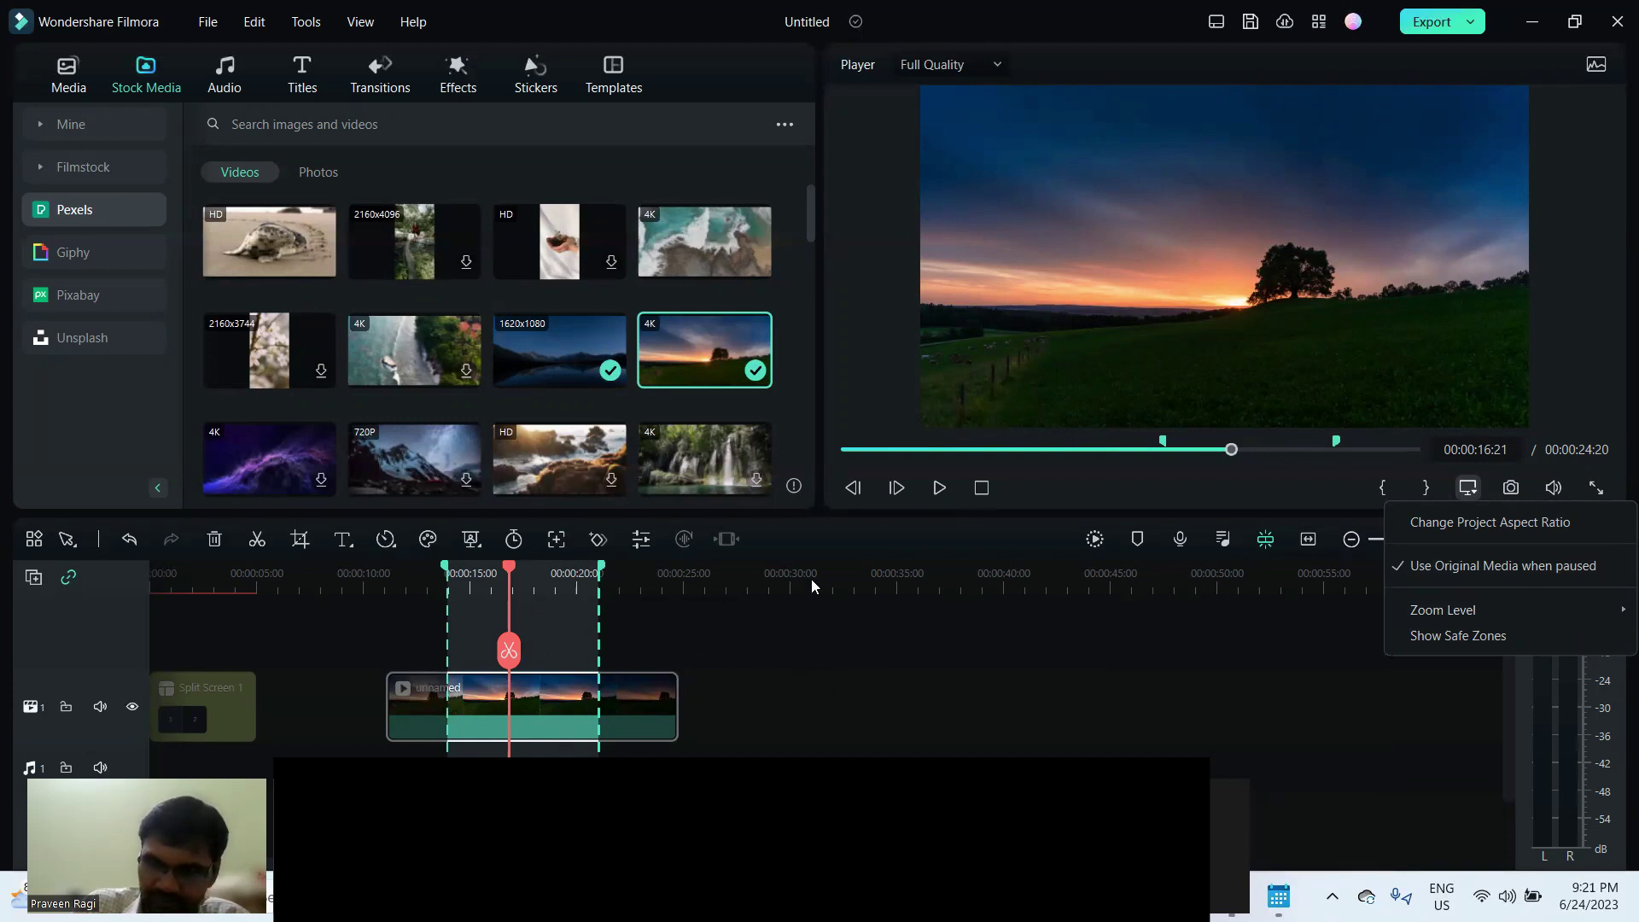
{"action": "left_click", "coordinate": [553, 591]}
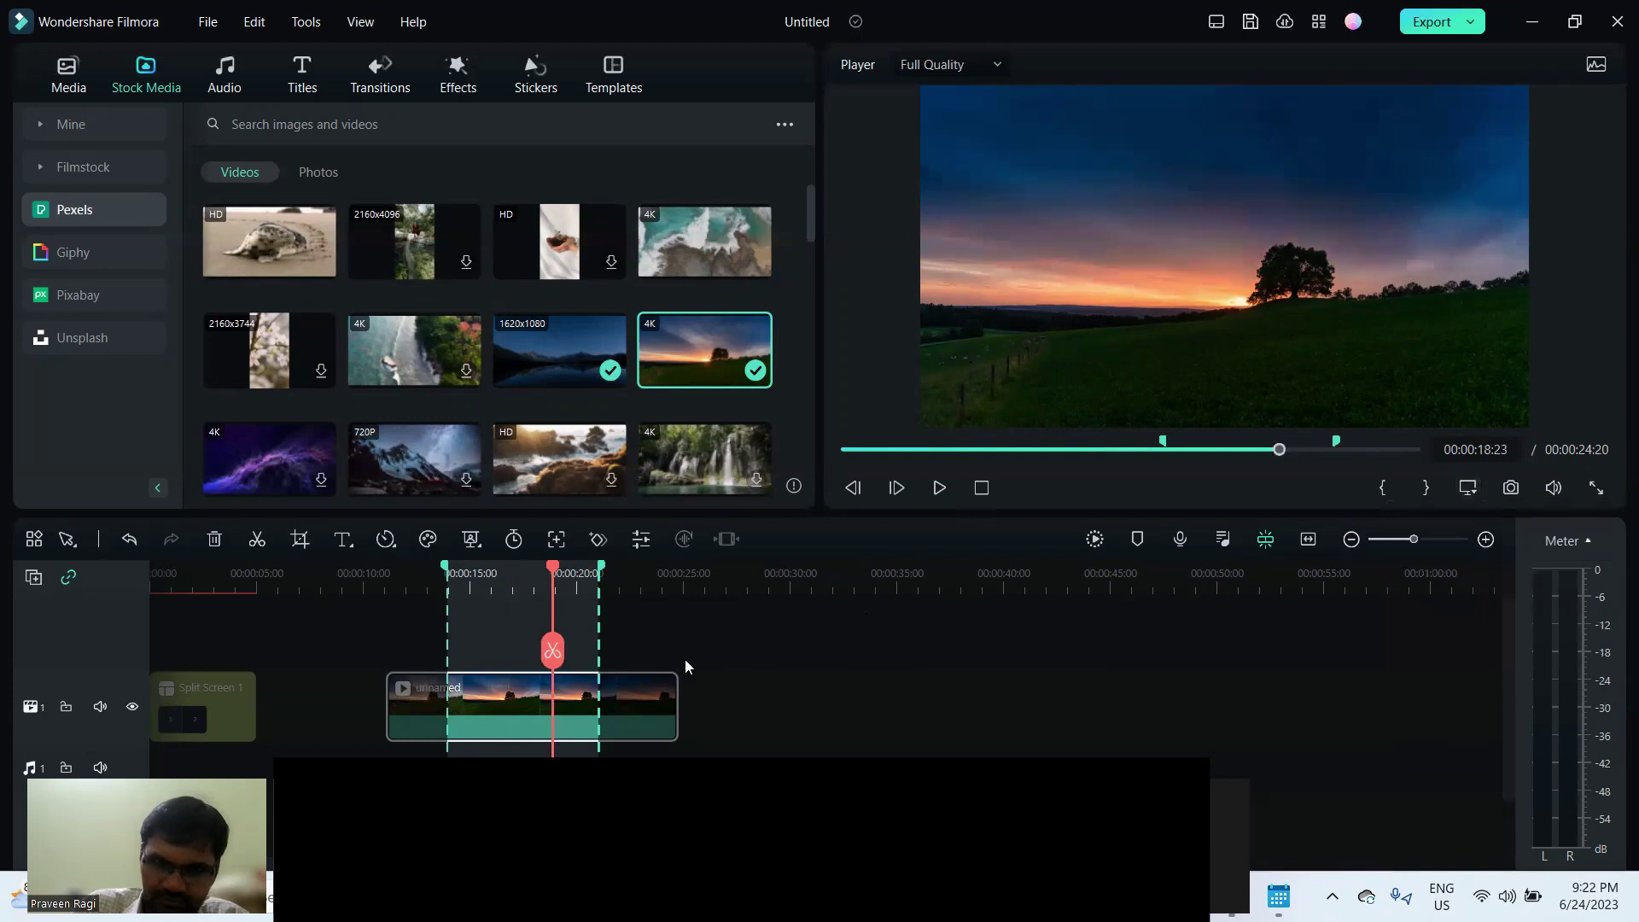
Delete the sunset clip and the Split Screen 1 clip from the timeline.
{"action": "key", "text": "Delete"}
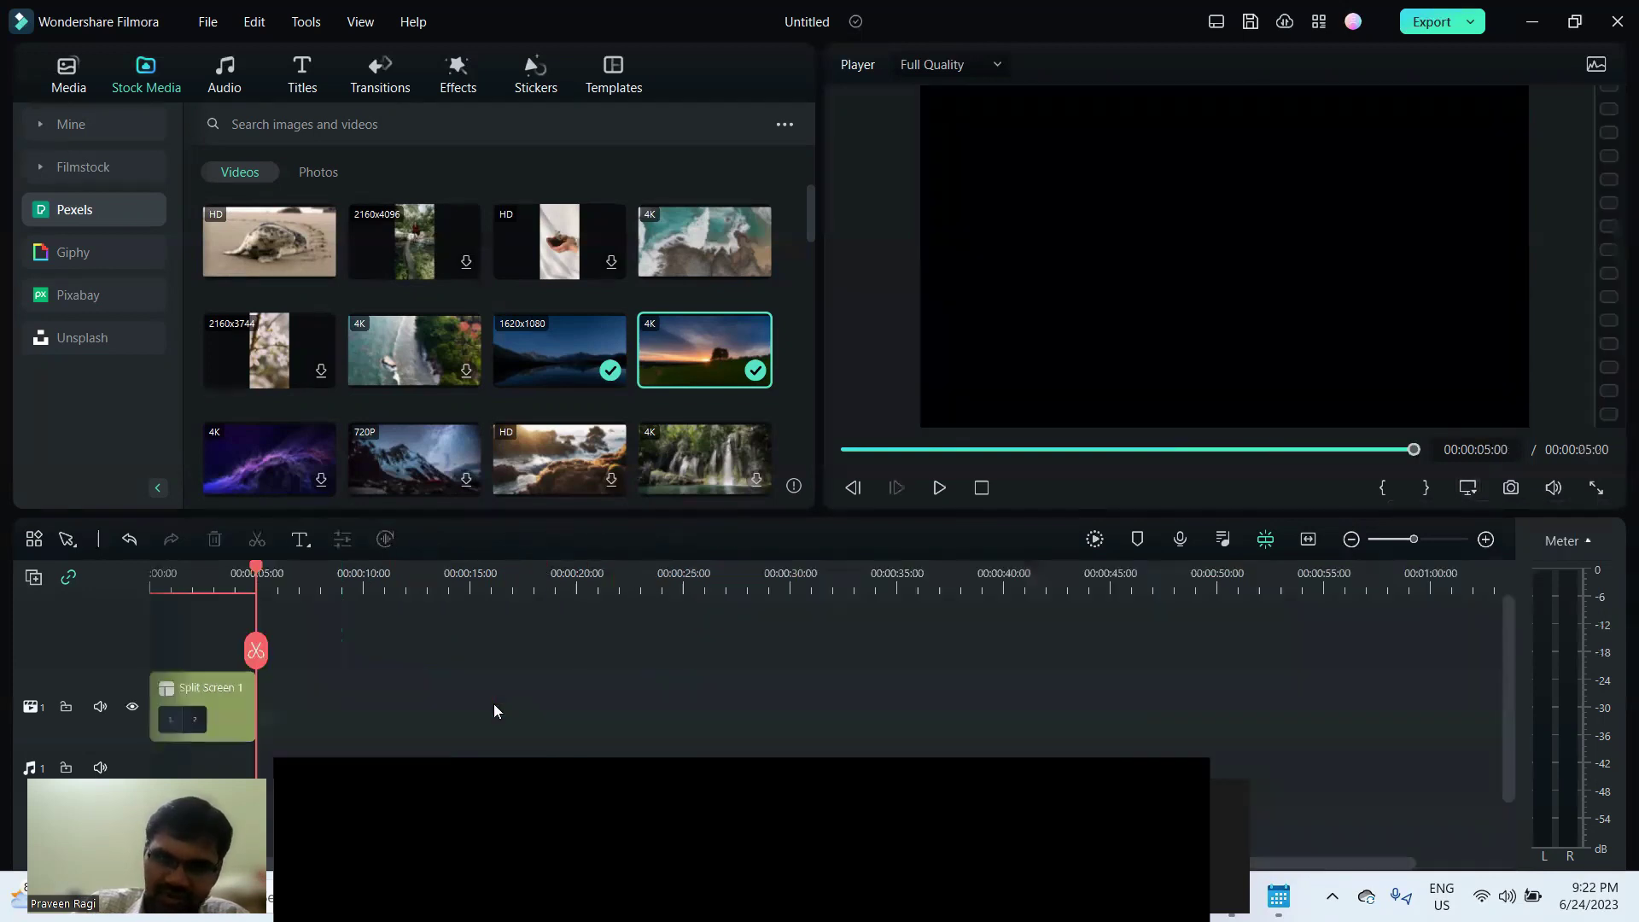
{"action": "left_click", "coordinate": [185, 692]}
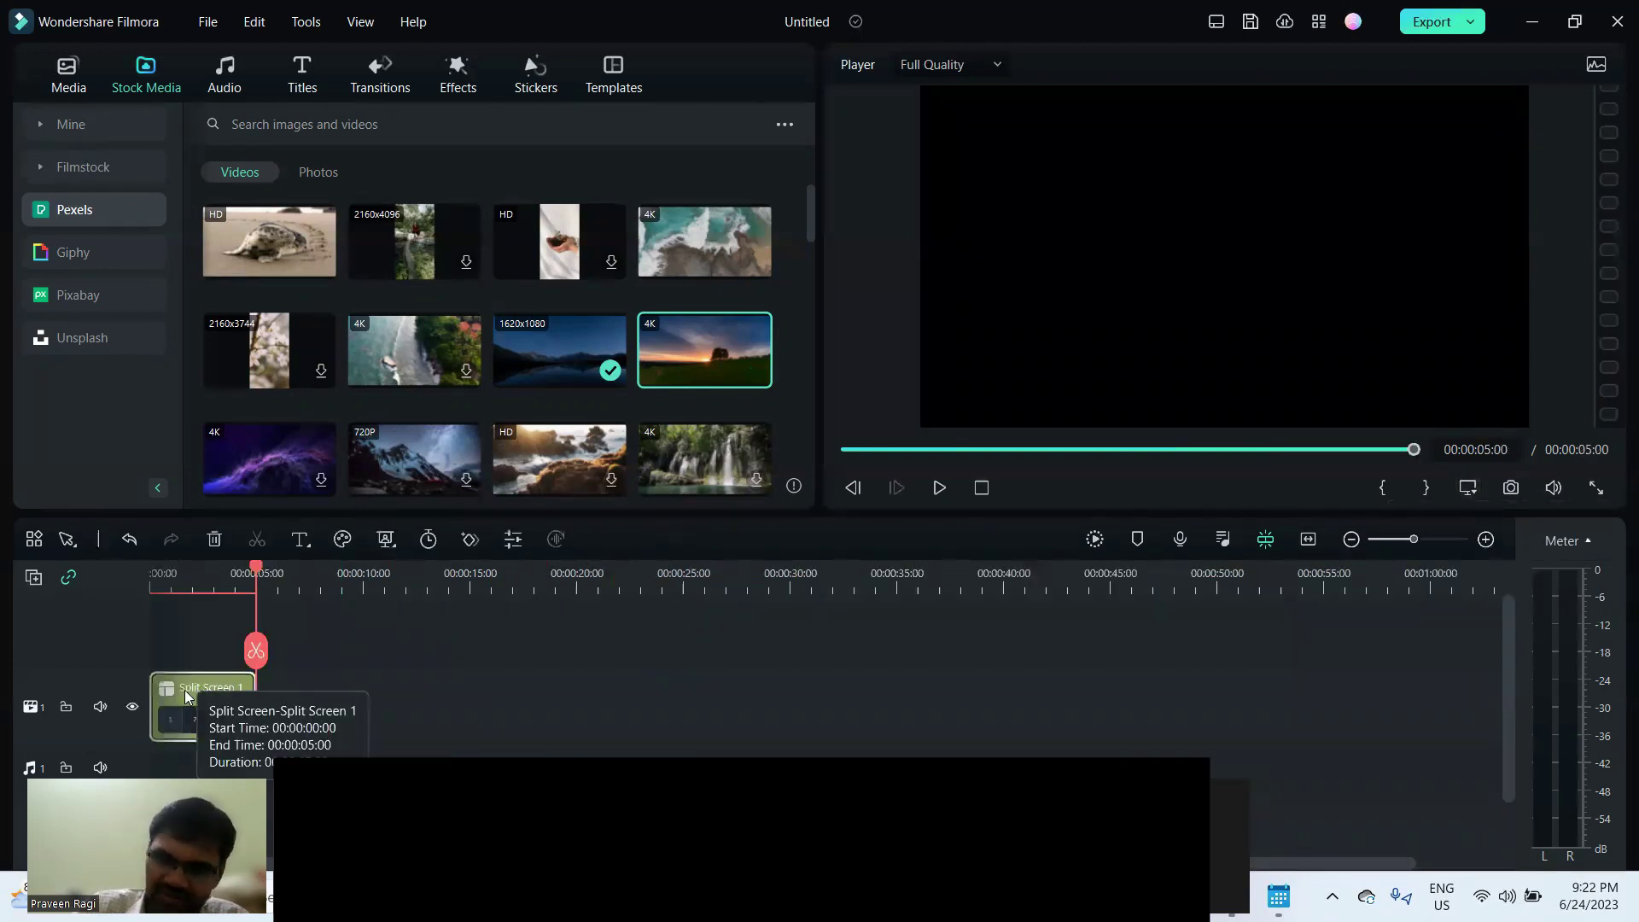
{"action": "key", "text": "Delete"}
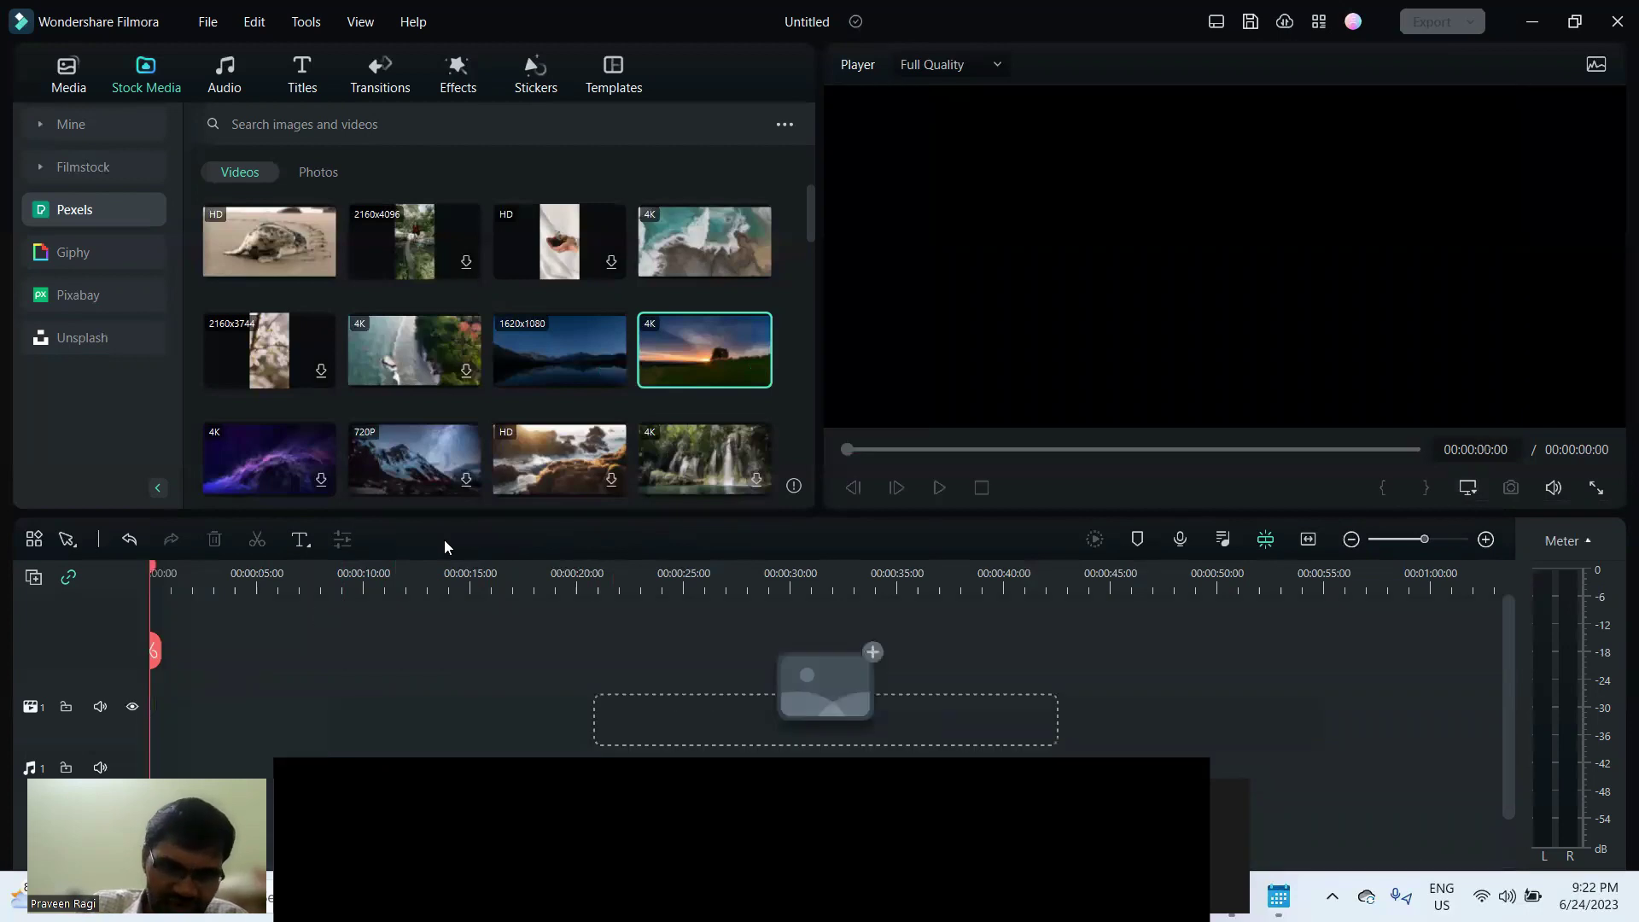
Look over the Pexels stock photos, and download the blue butterfly video from Pixabay at maximum resolution.
{"action": "left_click", "coordinate": [319, 172]}
{"action": "scroll", "coordinate": [611, 334], "scroll_direction": "down", "scroll_amount": 1}
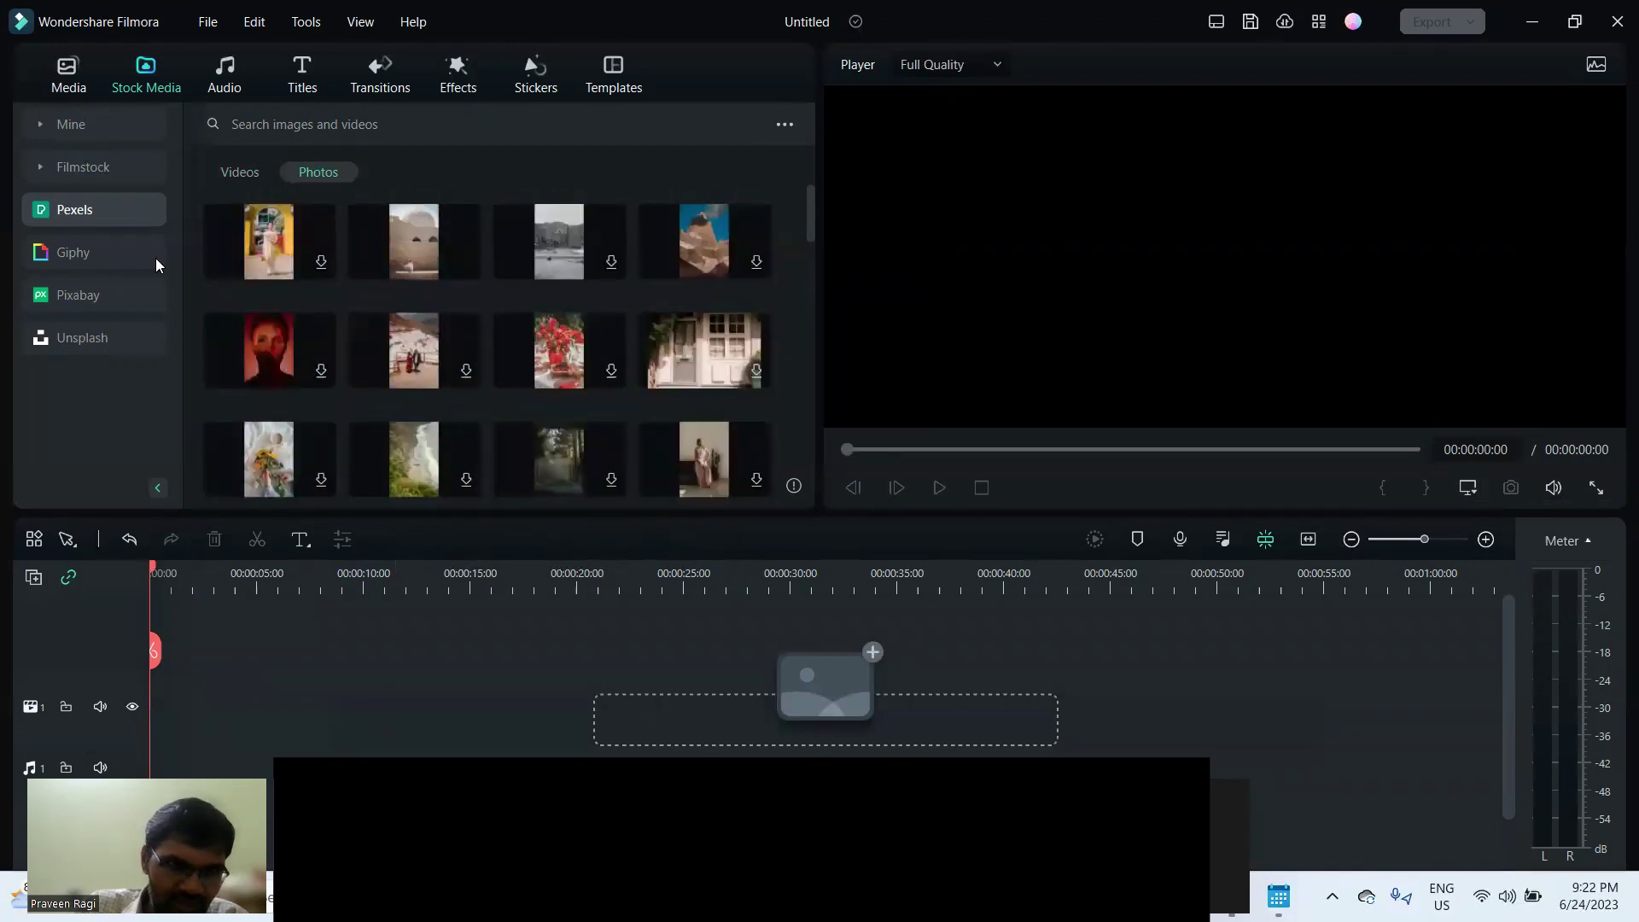
{"action": "left_click", "coordinate": [92, 300]}
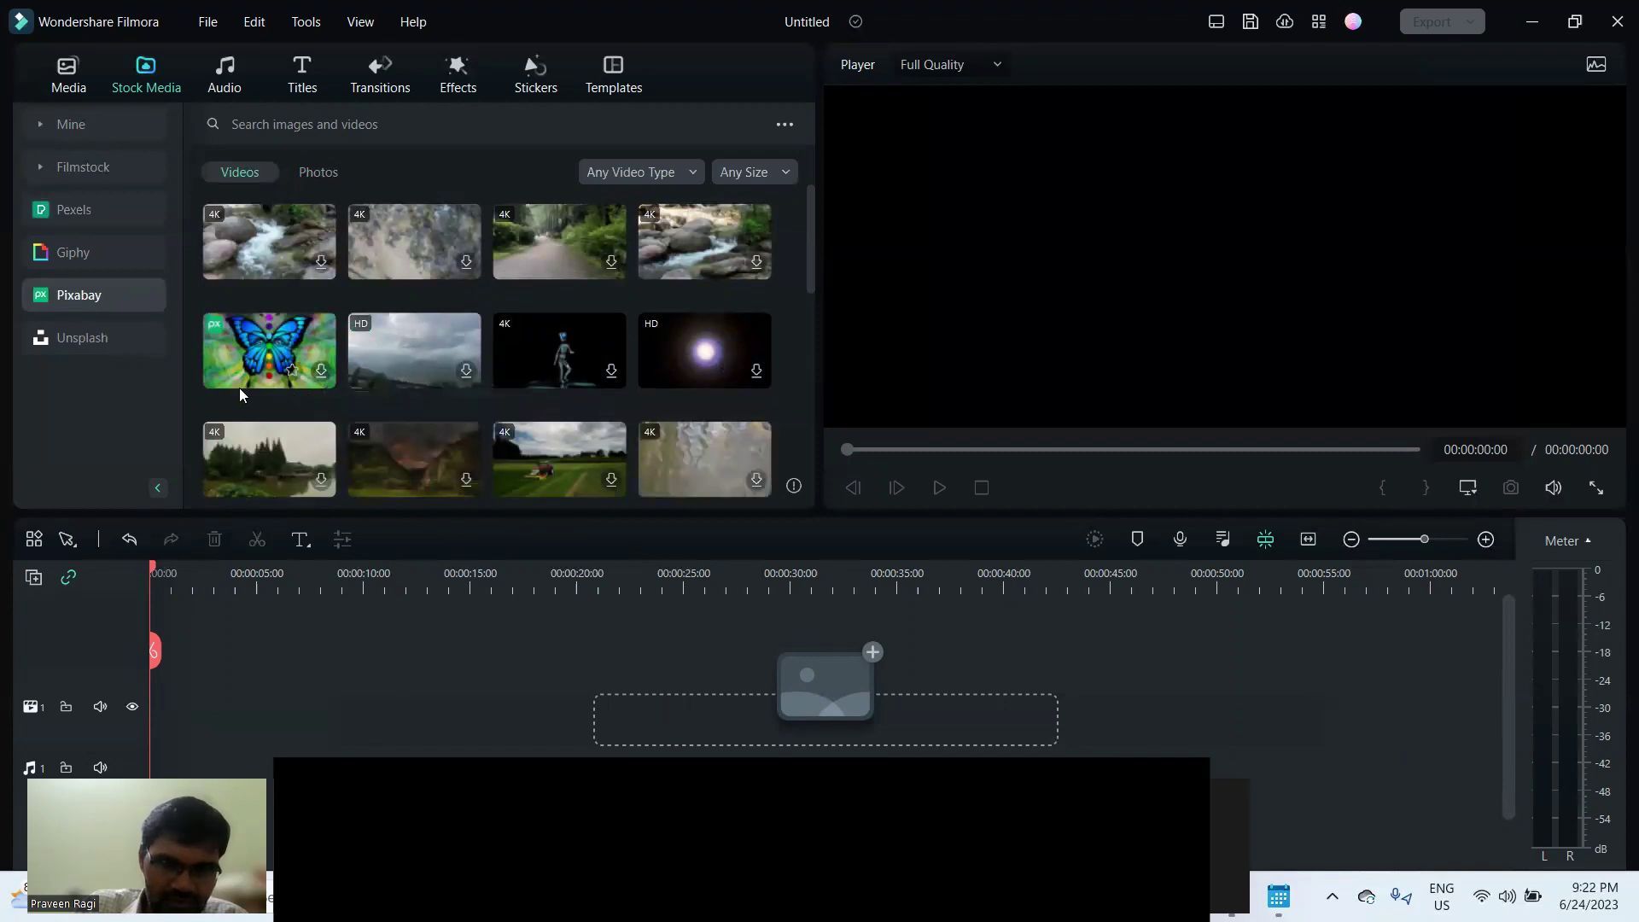
{"action": "left_click", "coordinate": [321, 372]}
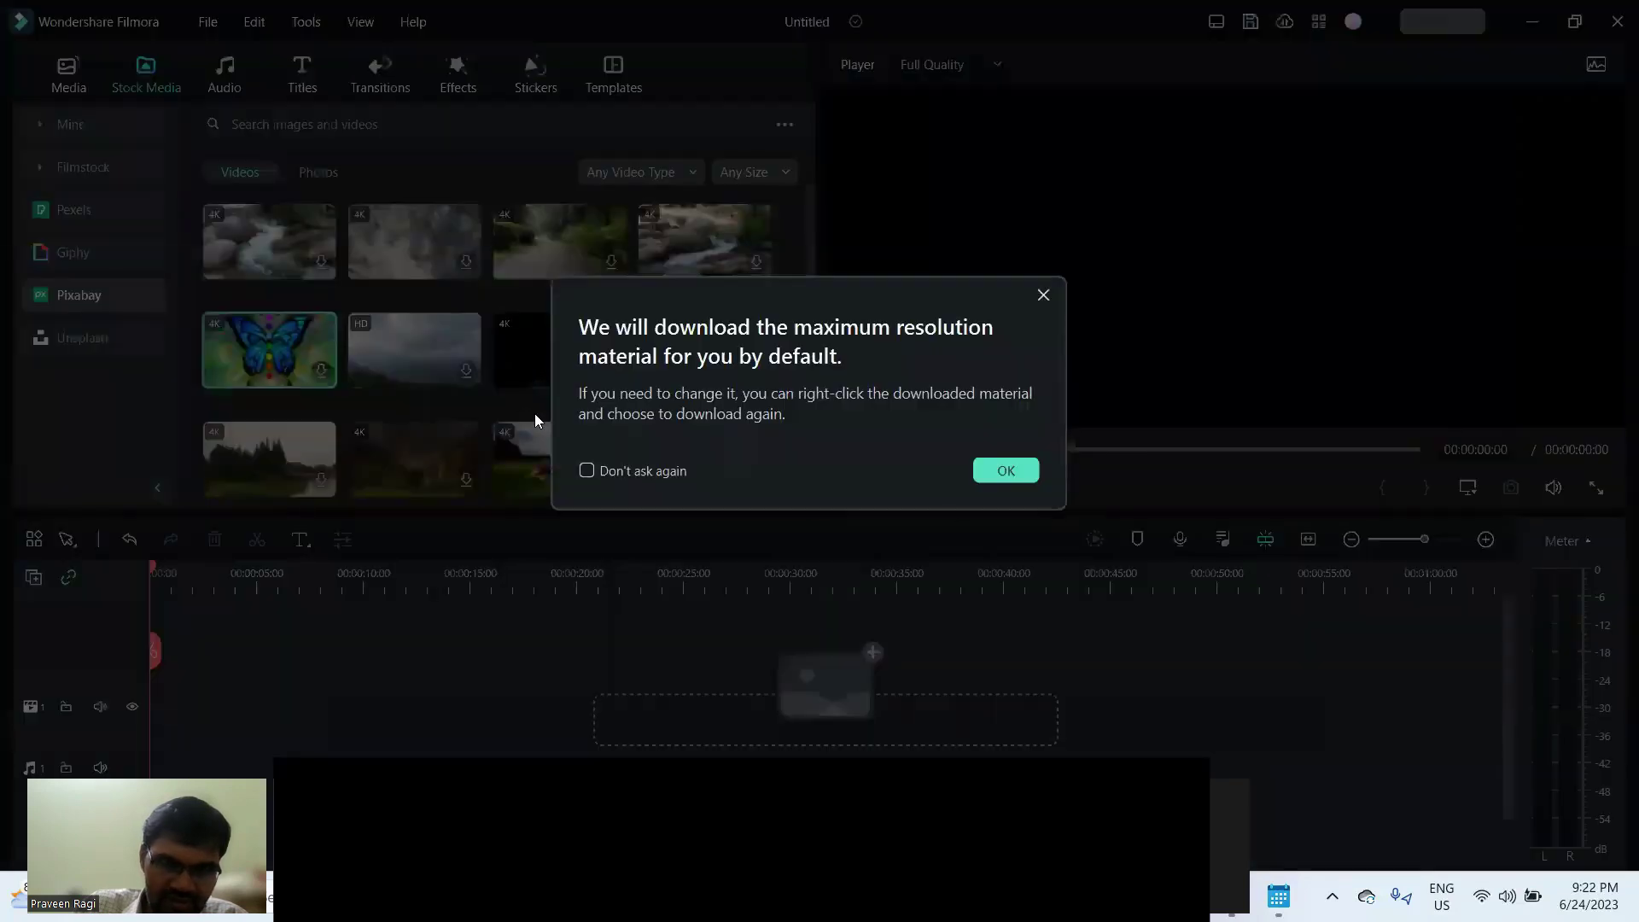
{"action": "left_click", "coordinate": [1007, 471]}
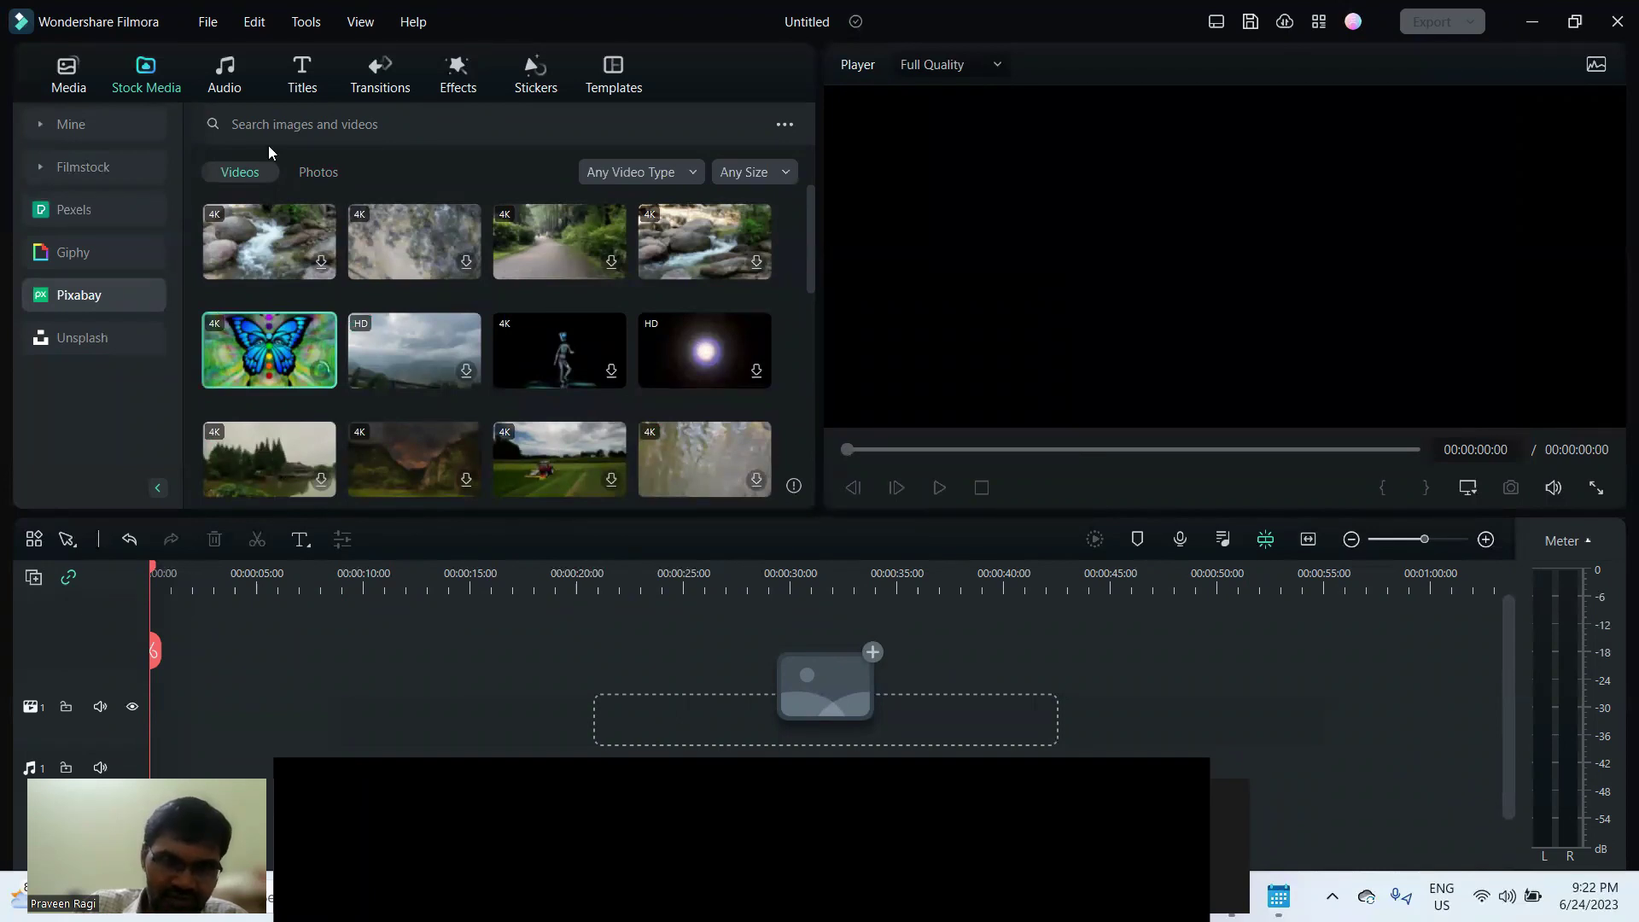
Download the kitesurfer photo from Pixabay, place it at the start of the video track, and preview it at 00:00:01:15.
{"action": "left_click", "coordinate": [321, 173]}
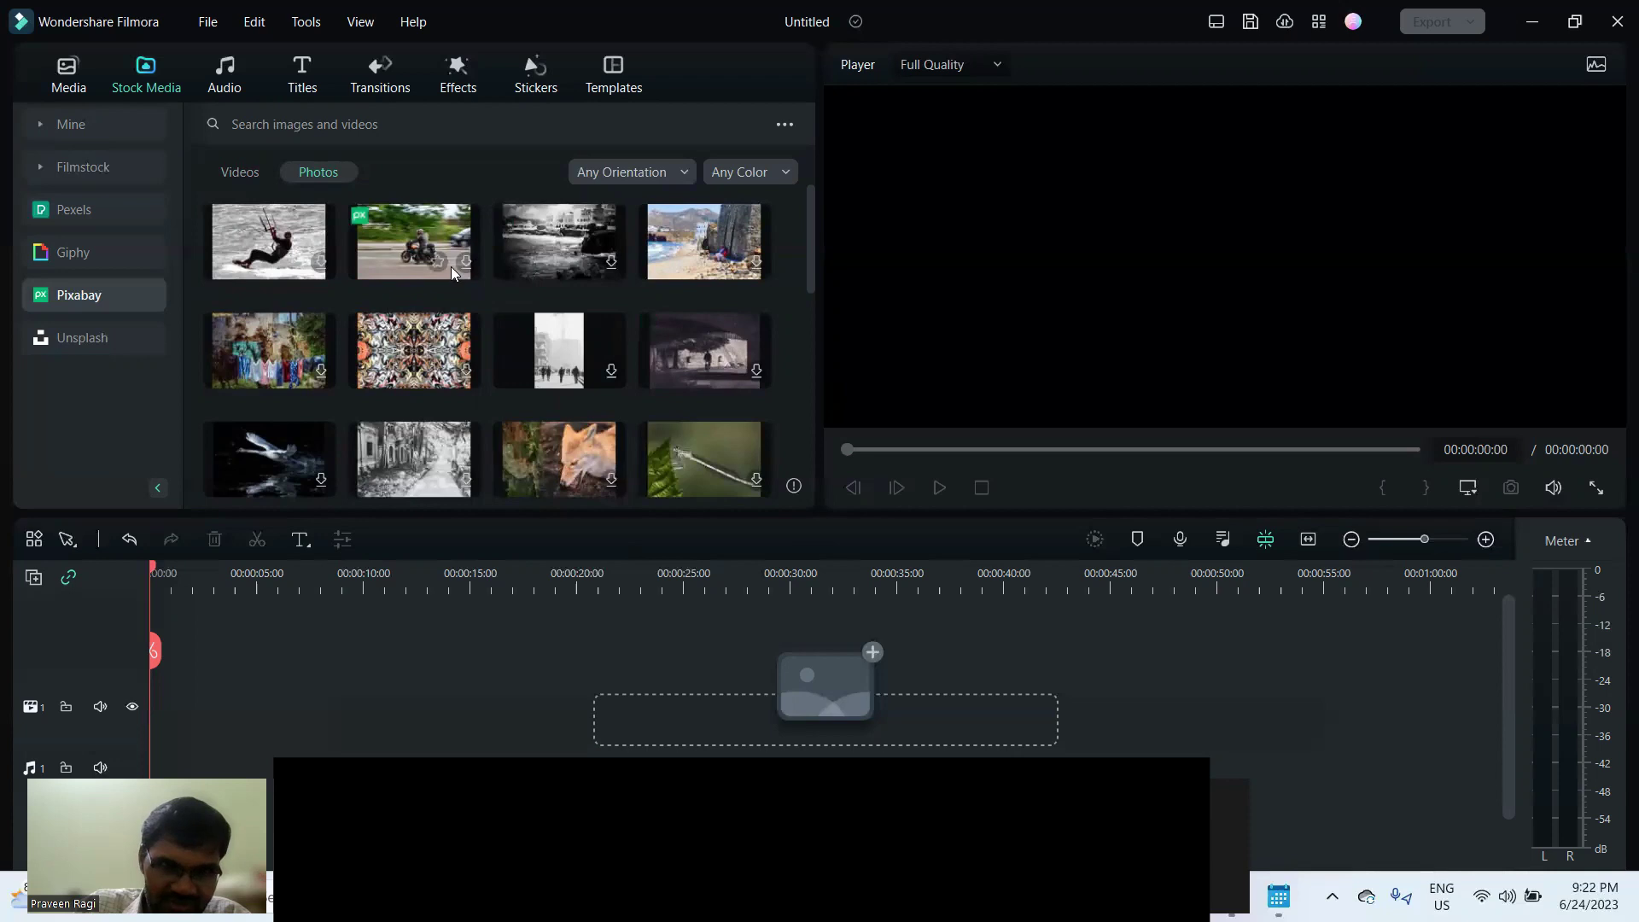
{"action": "left_click", "coordinate": [317, 262]}
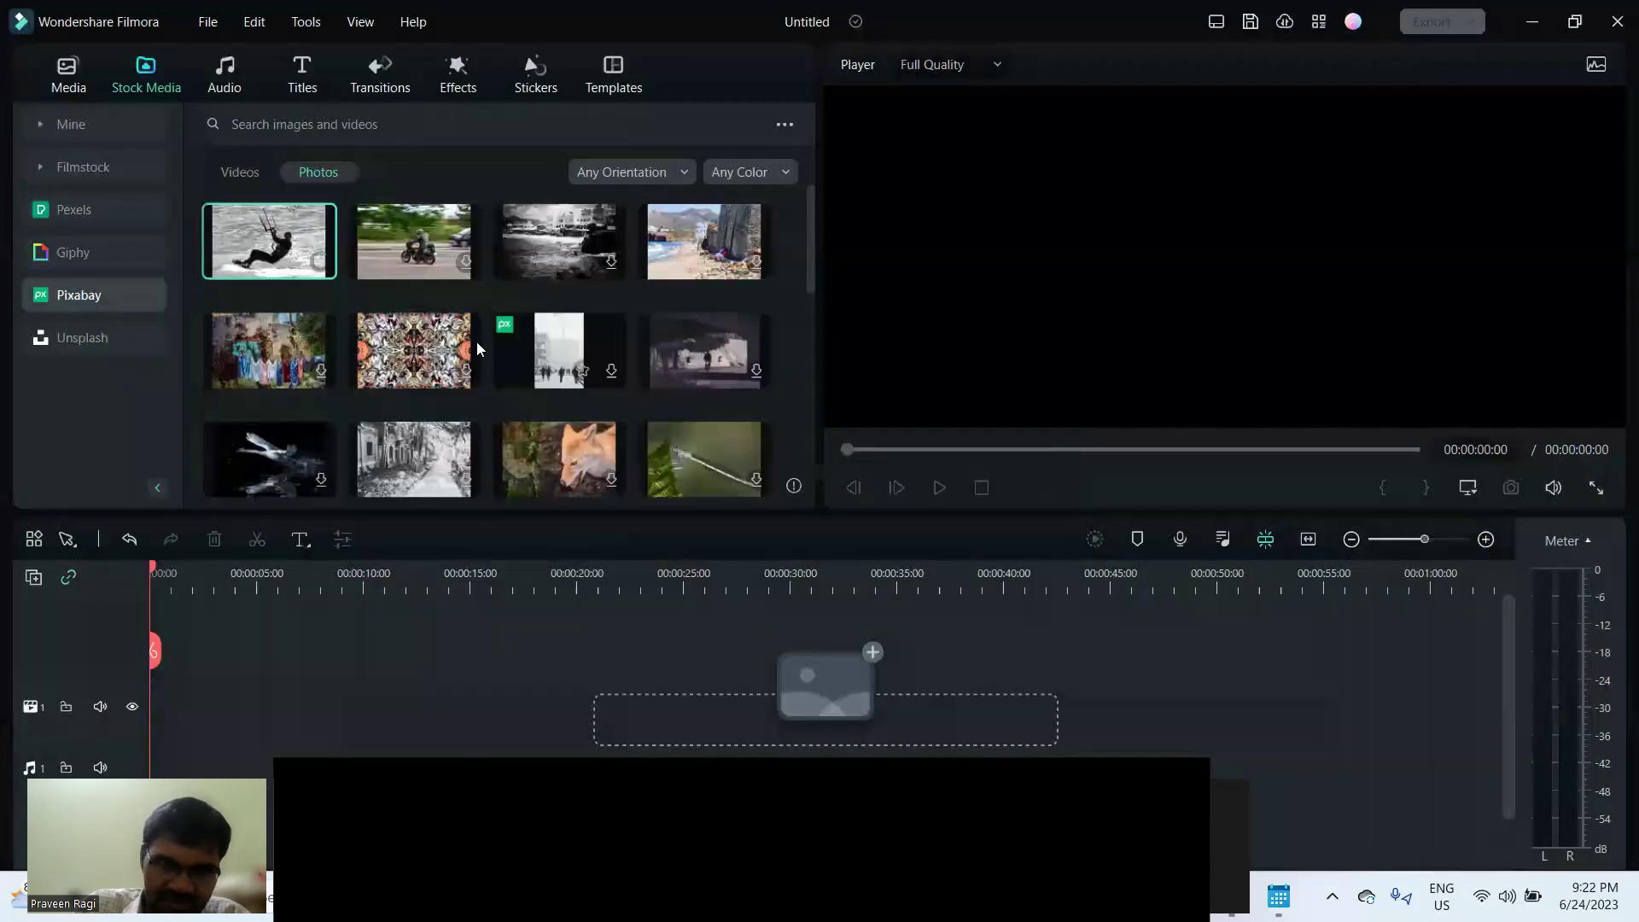
{"action": "left_click", "coordinate": [1005, 470]}
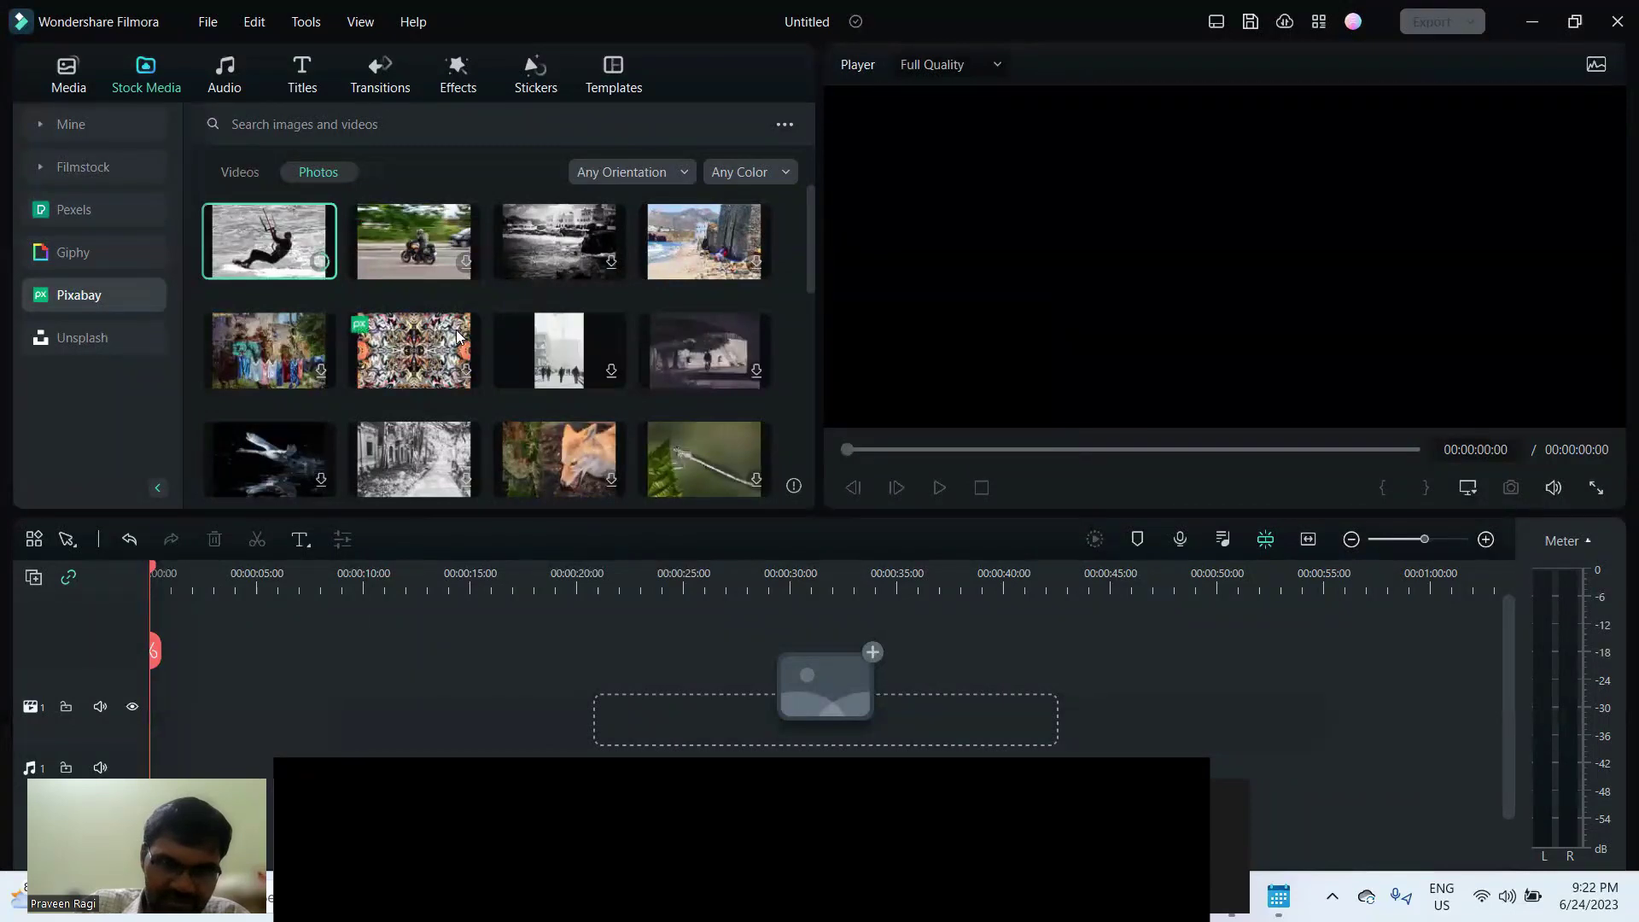
{"action": "left_click_drag", "start_coordinate": [312, 260], "coordinate": [145, 733]}
{"action": "left_click", "coordinate": [184, 585]}
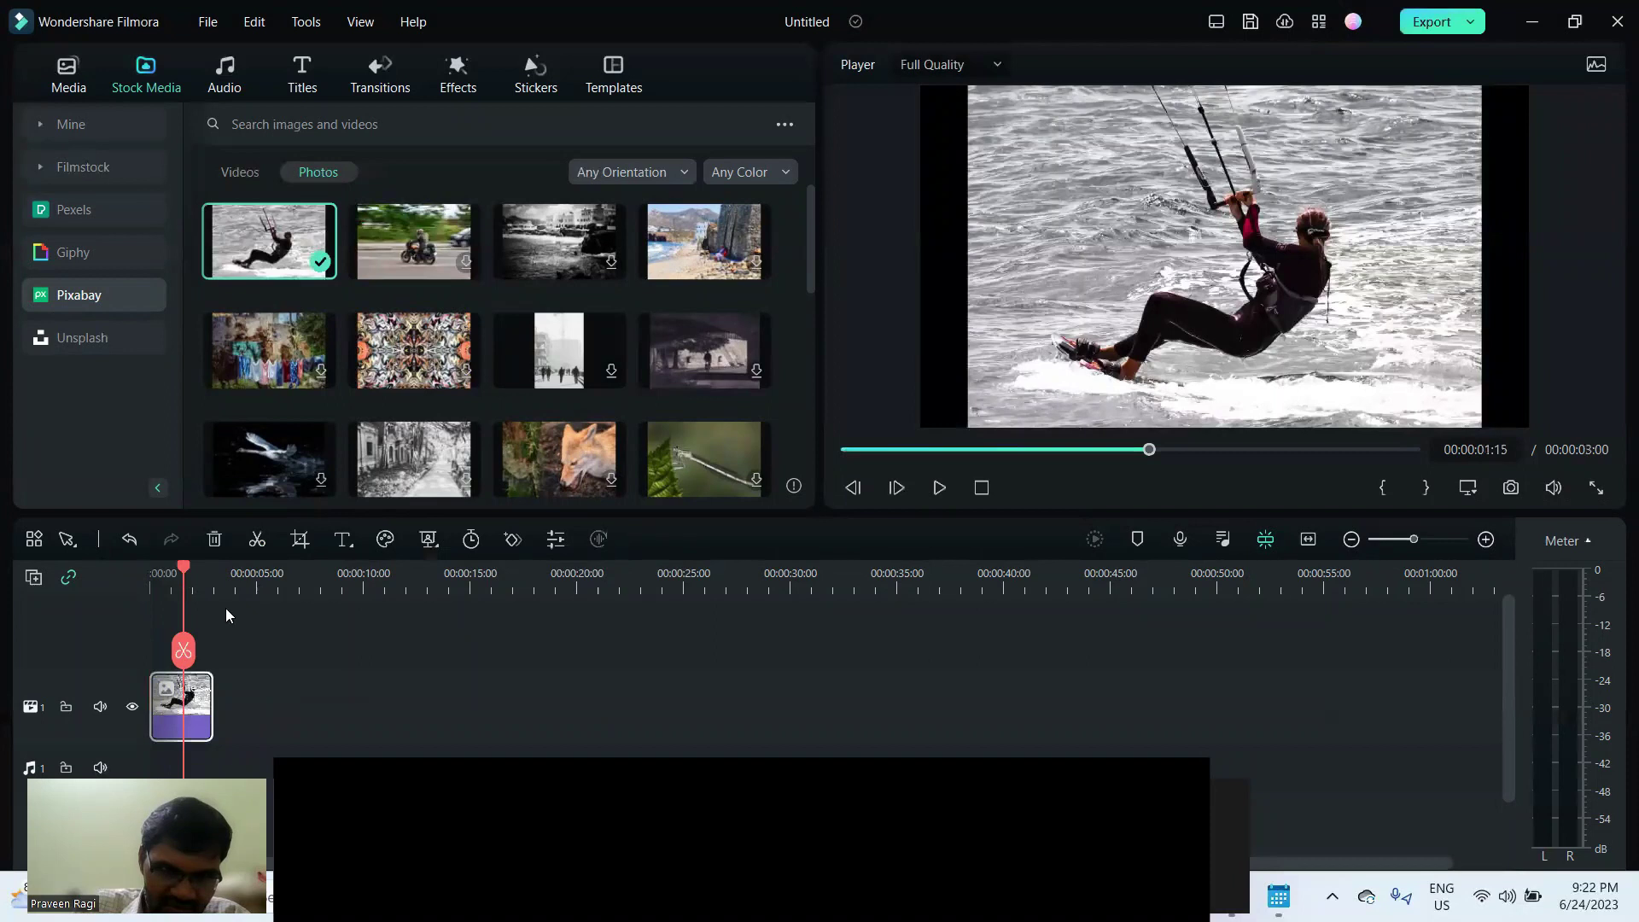
Open the kitesurfer photo's mask settings and choose the freehand Draw Mask tool.
{"action": "left_click", "coordinate": [1213, 276]}
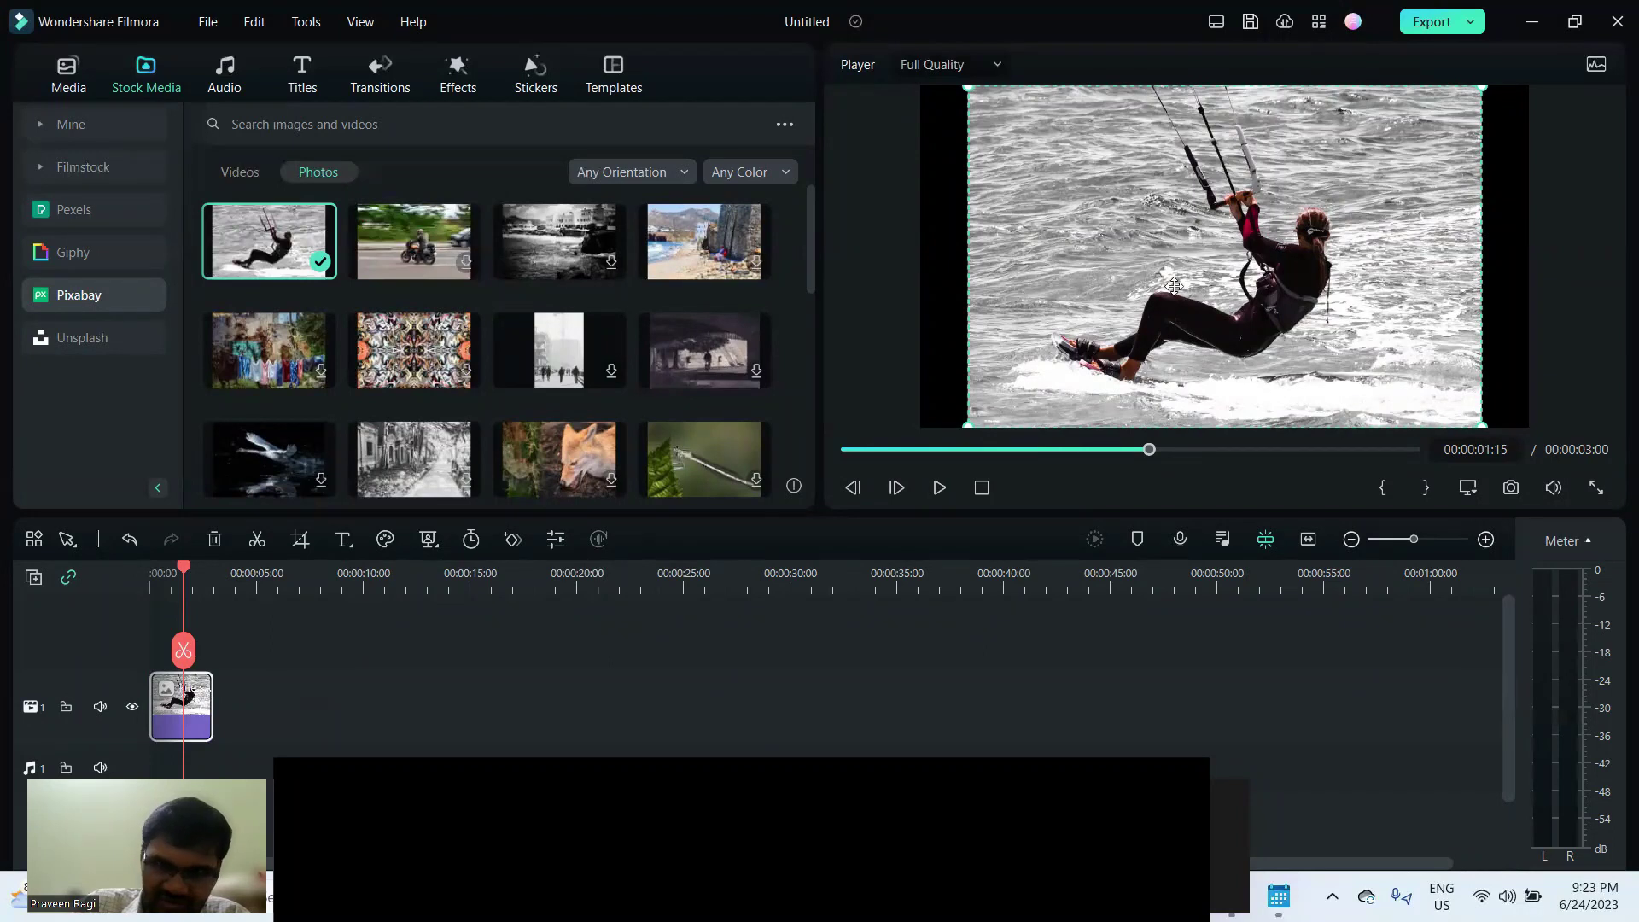
{"action": "double_click", "coordinate": [199, 704]}
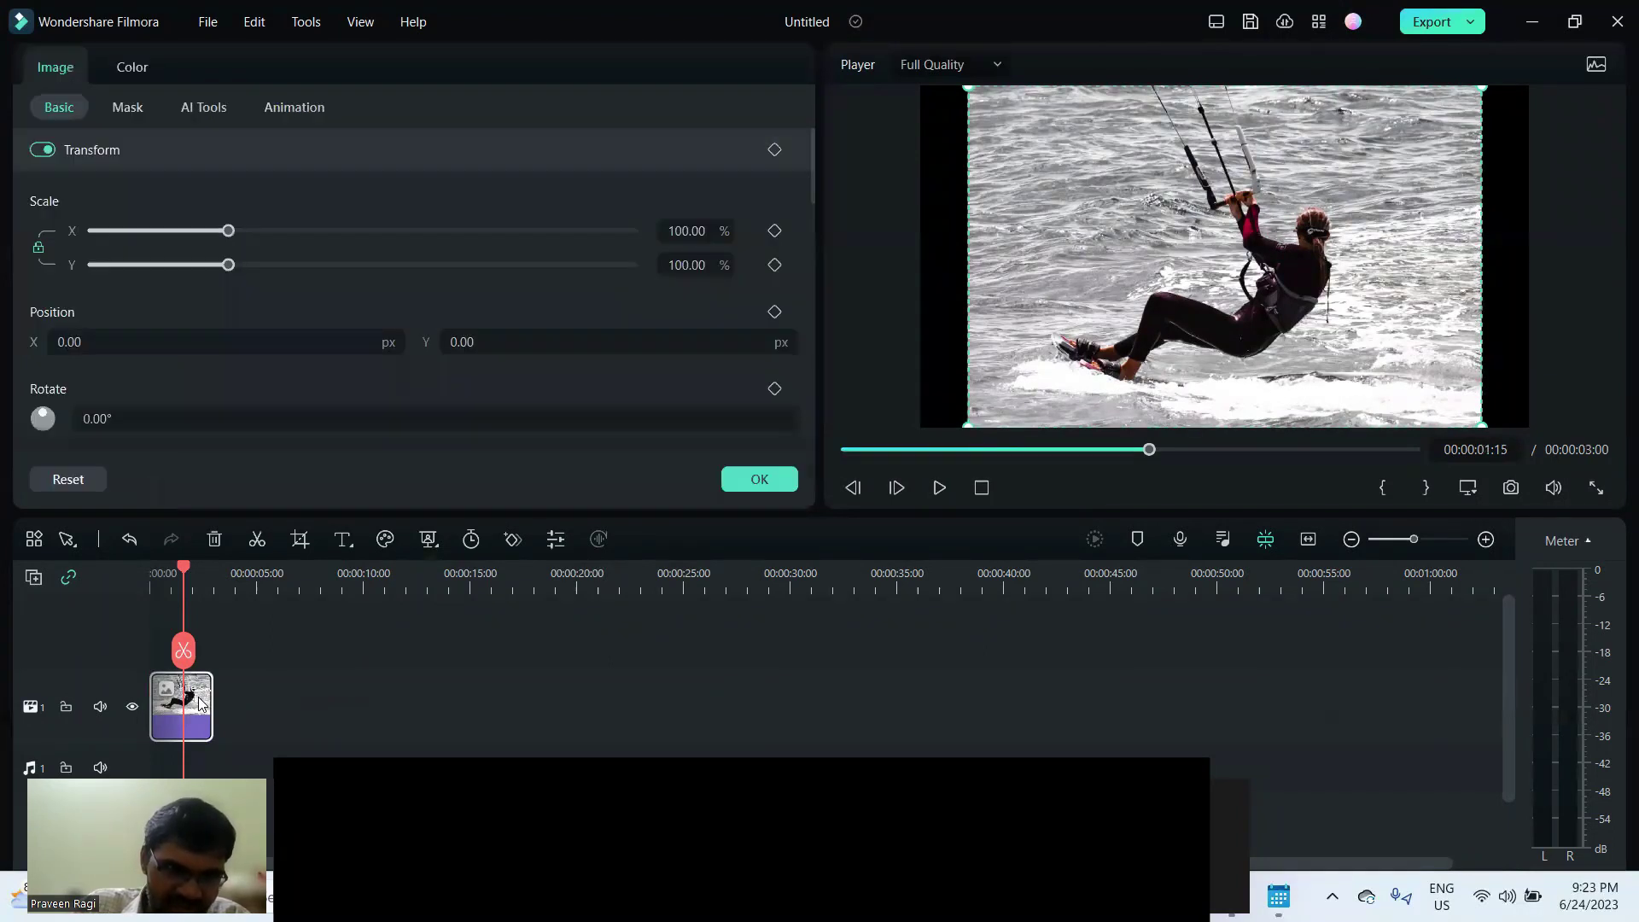
{"action": "left_click", "coordinate": [129, 108]}
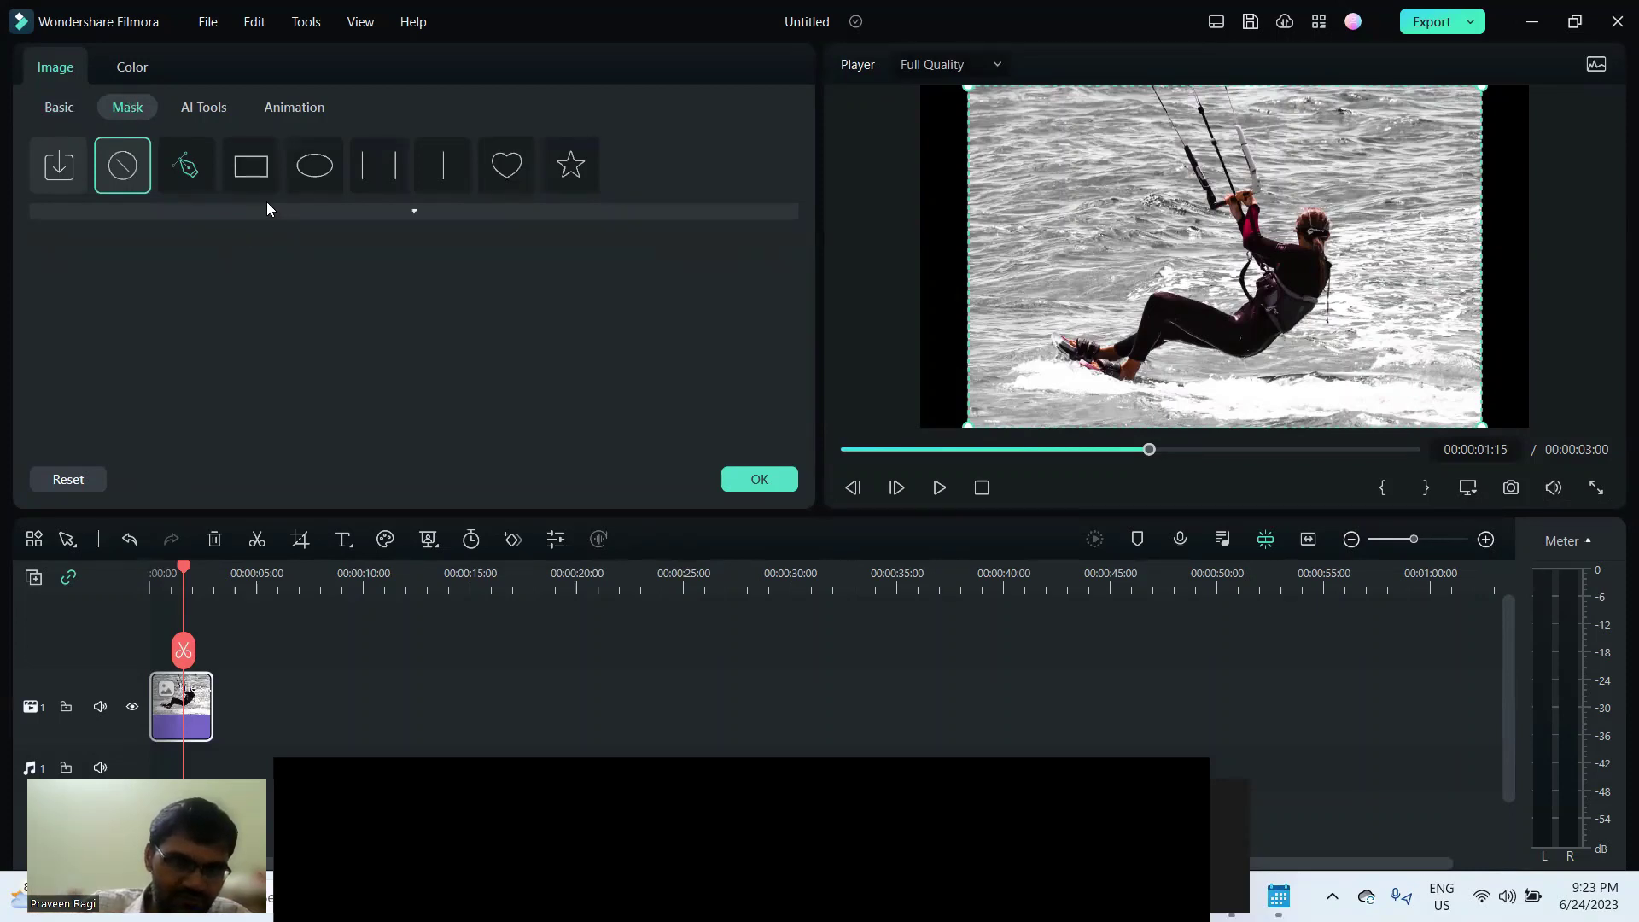
{"action": "left_click", "coordinate": [190, 171]}
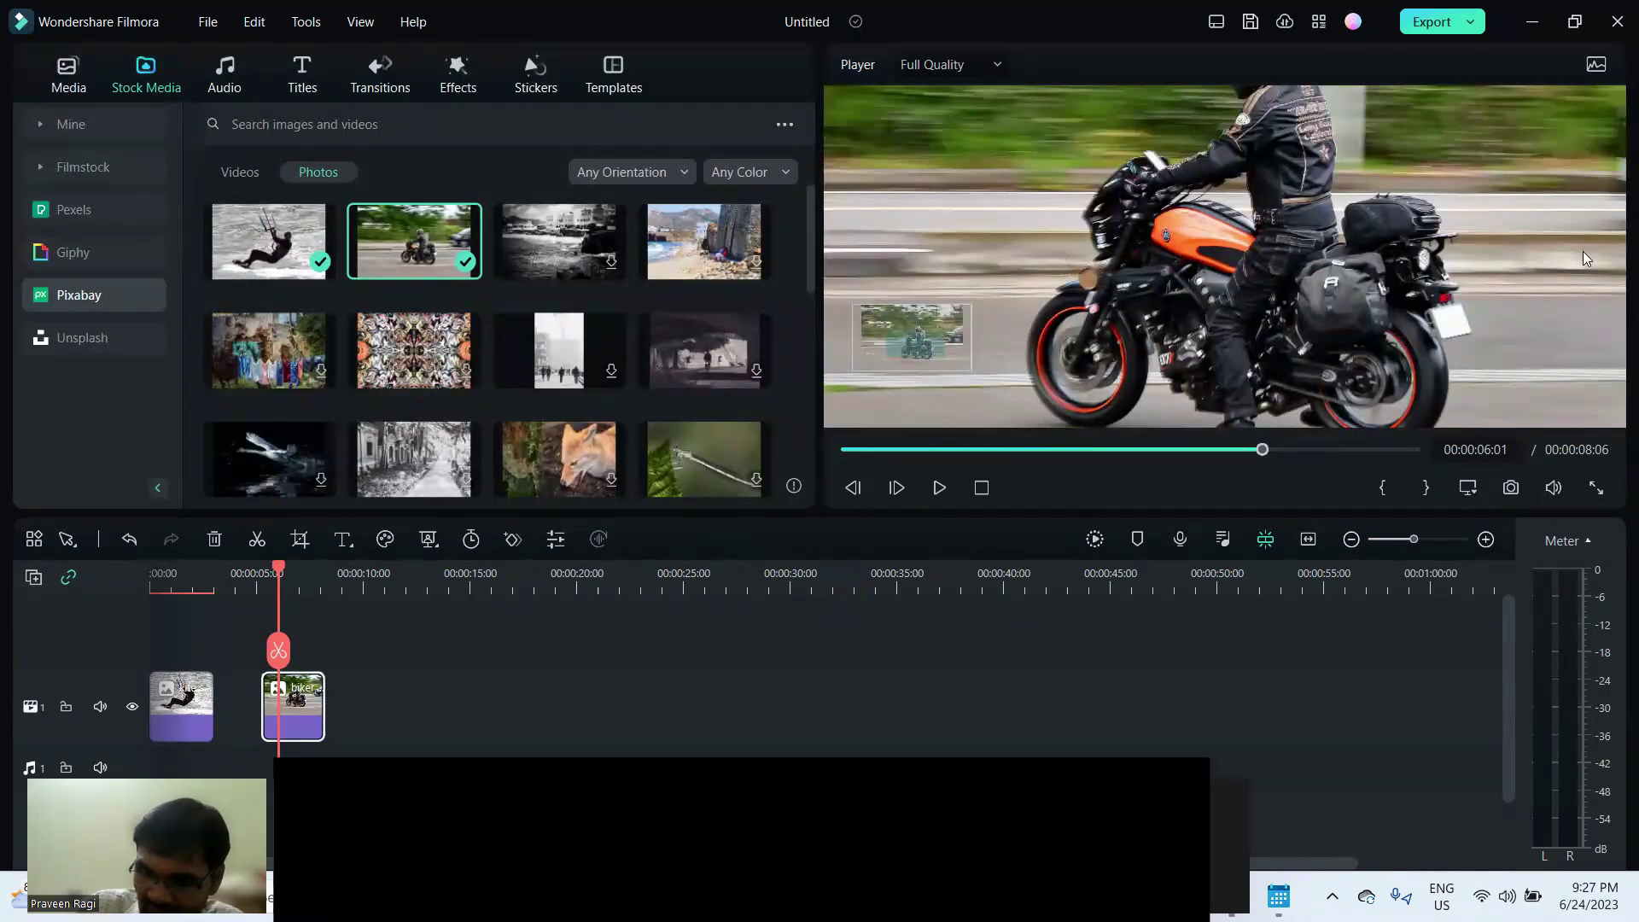
Set the player's zoom level to Fit for the motorcycle photo.
{"action": "left_click", "coordinate": [1471, 492]}
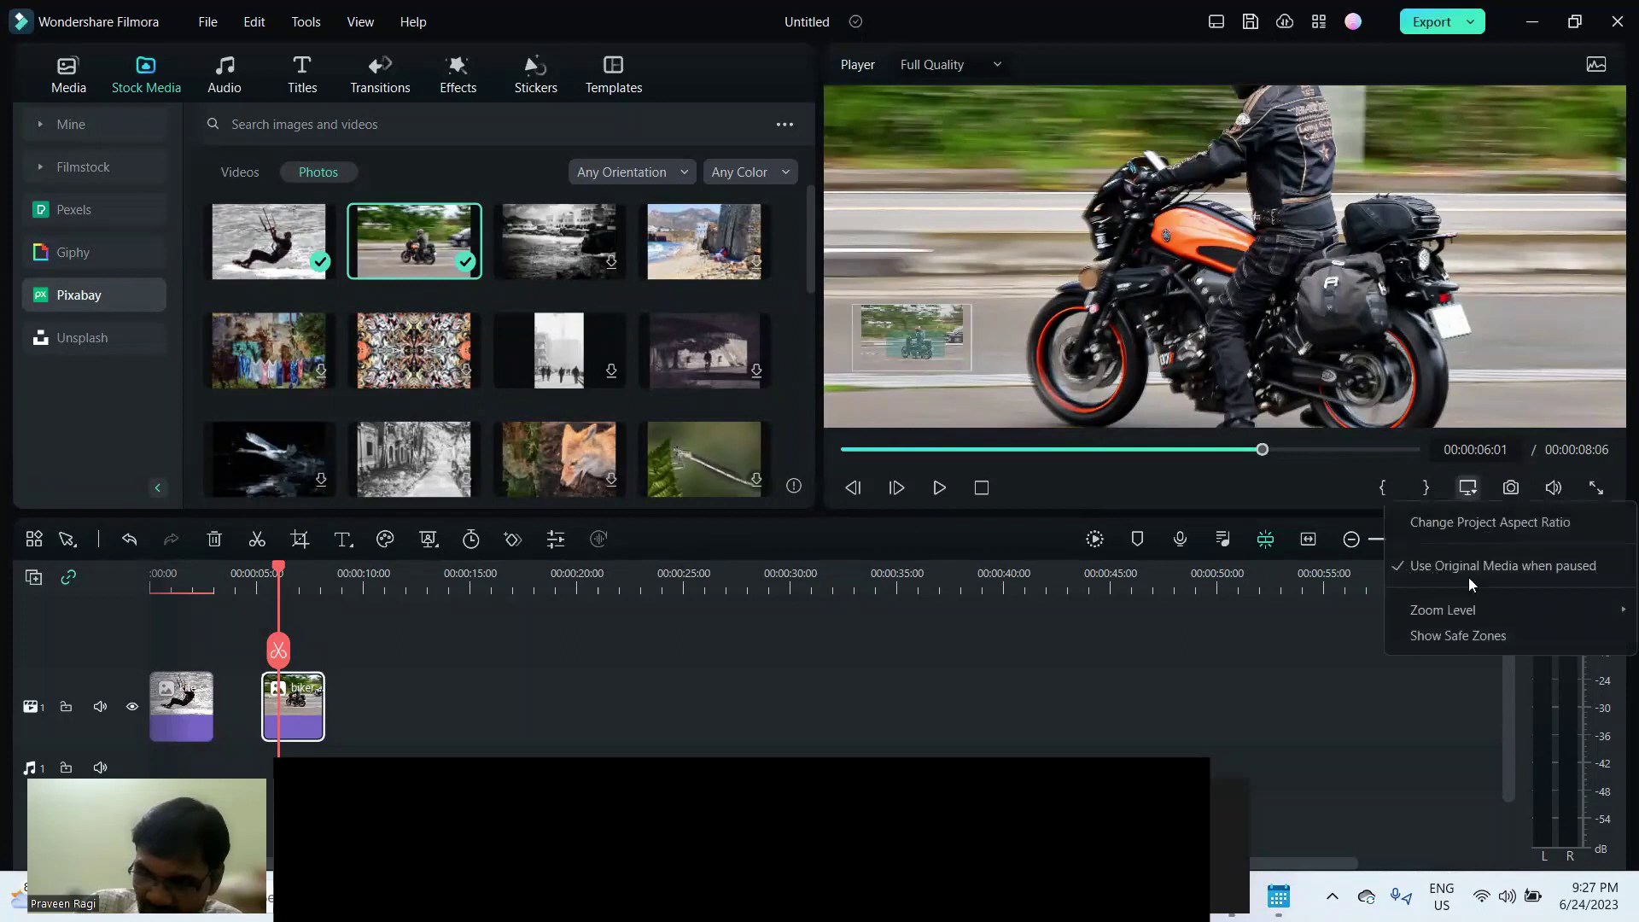
{"action": "mouse_move", "coordinate": [1466, 610]}
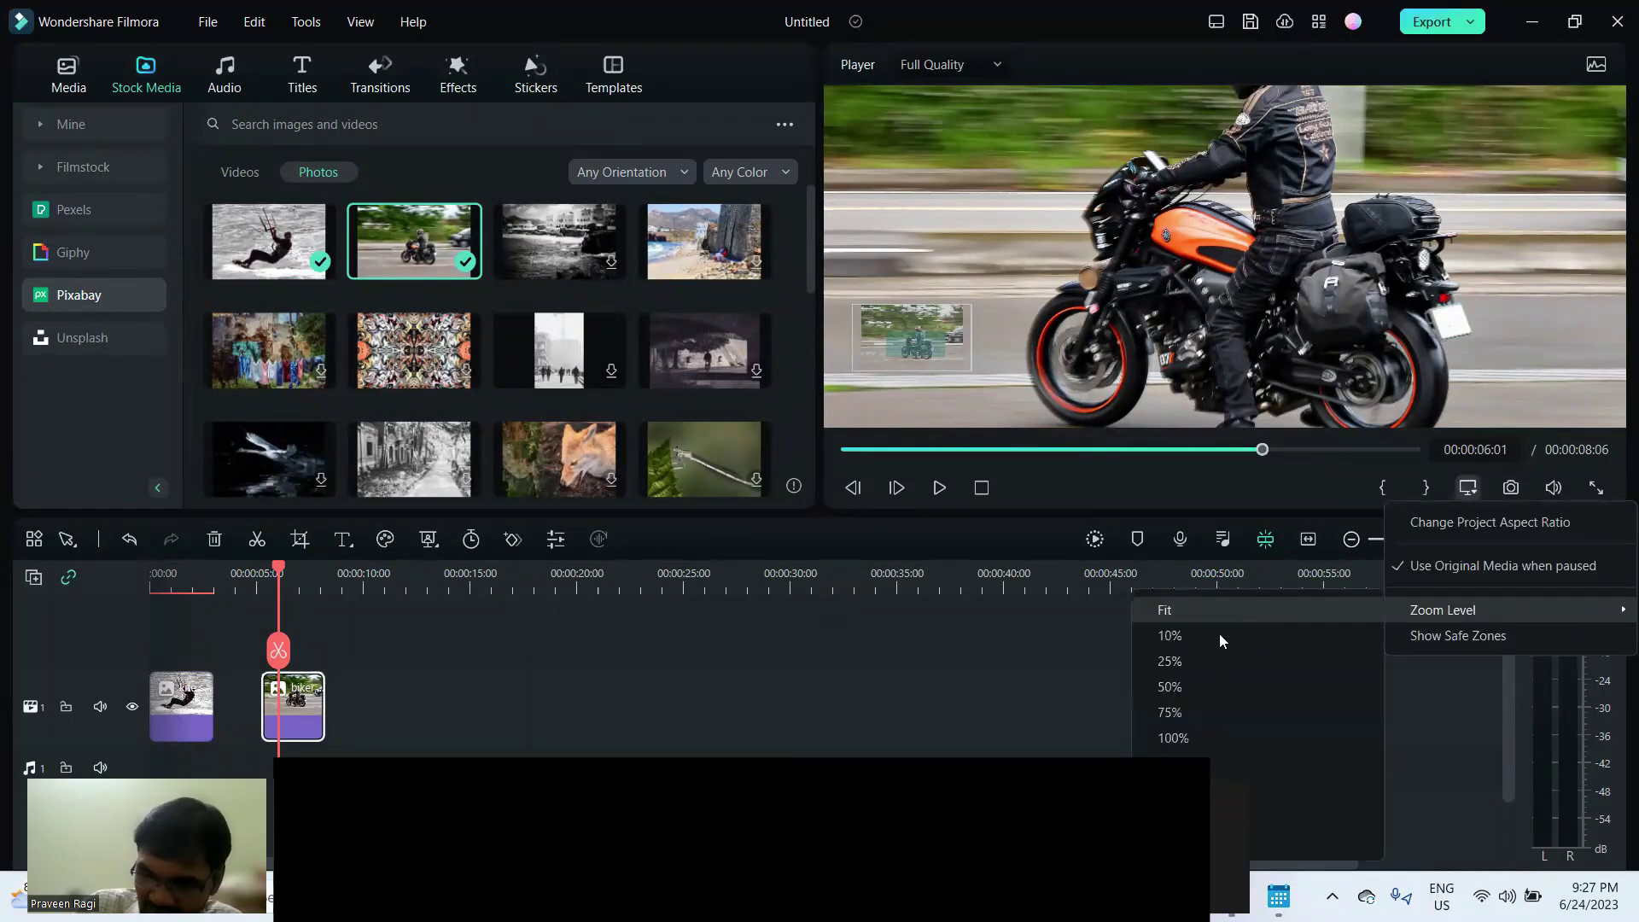
{"action": "left_click", "coordinate": [1178, 617]}
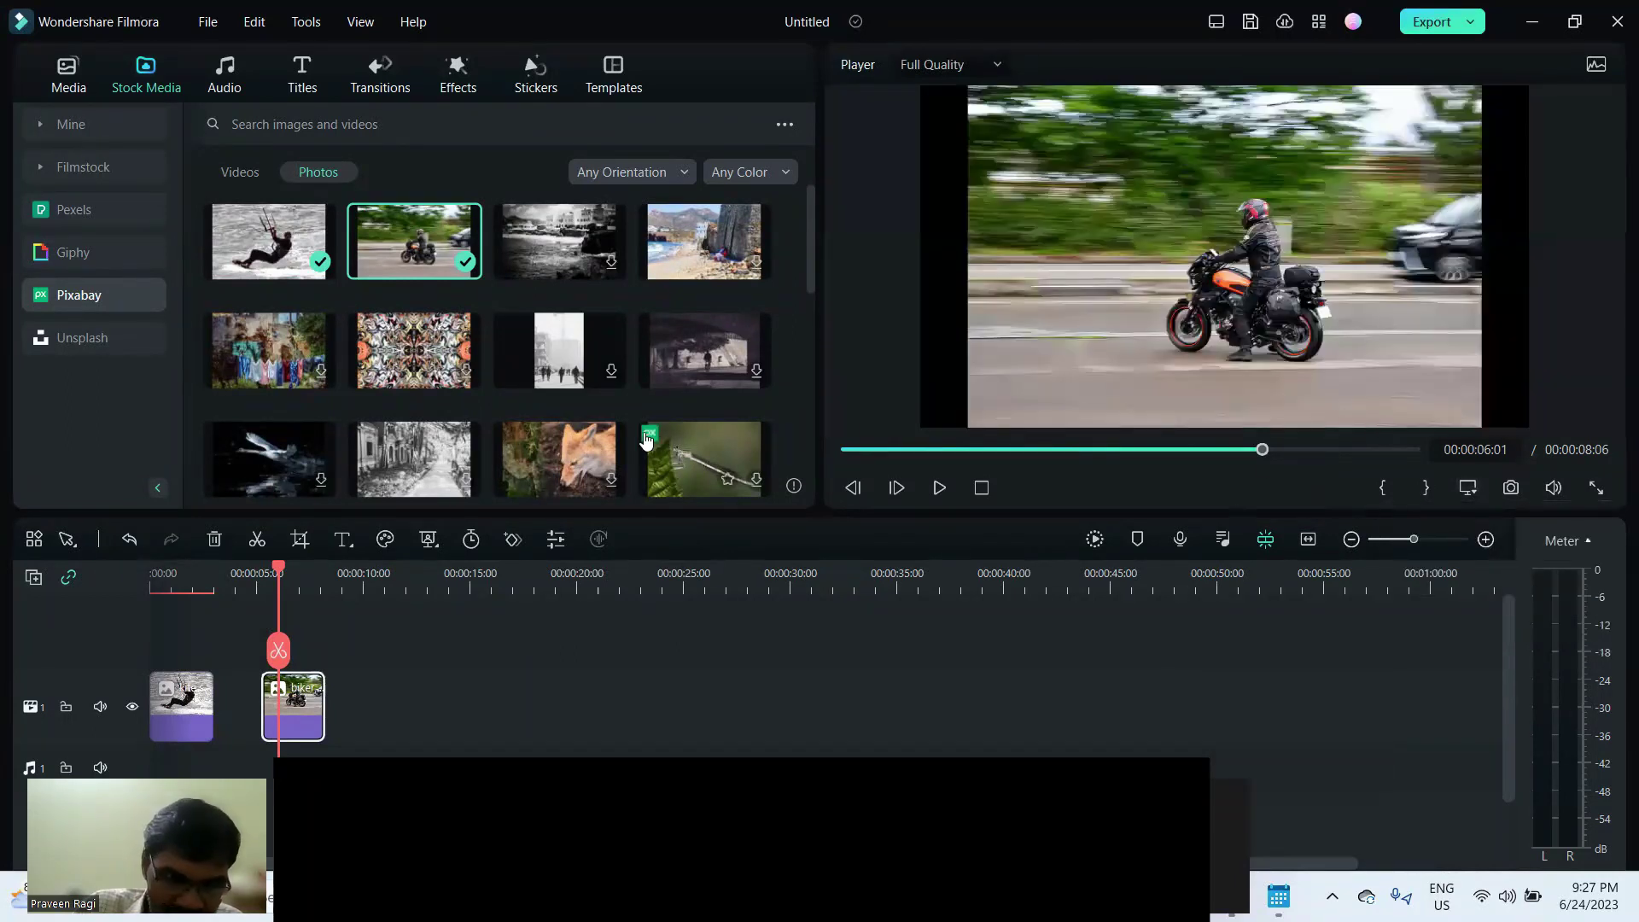
Draw a closed pen mask around the rider and motorcycle in the second timeline photo.
{"action": "double_click", "coordinate": [299, 700]}
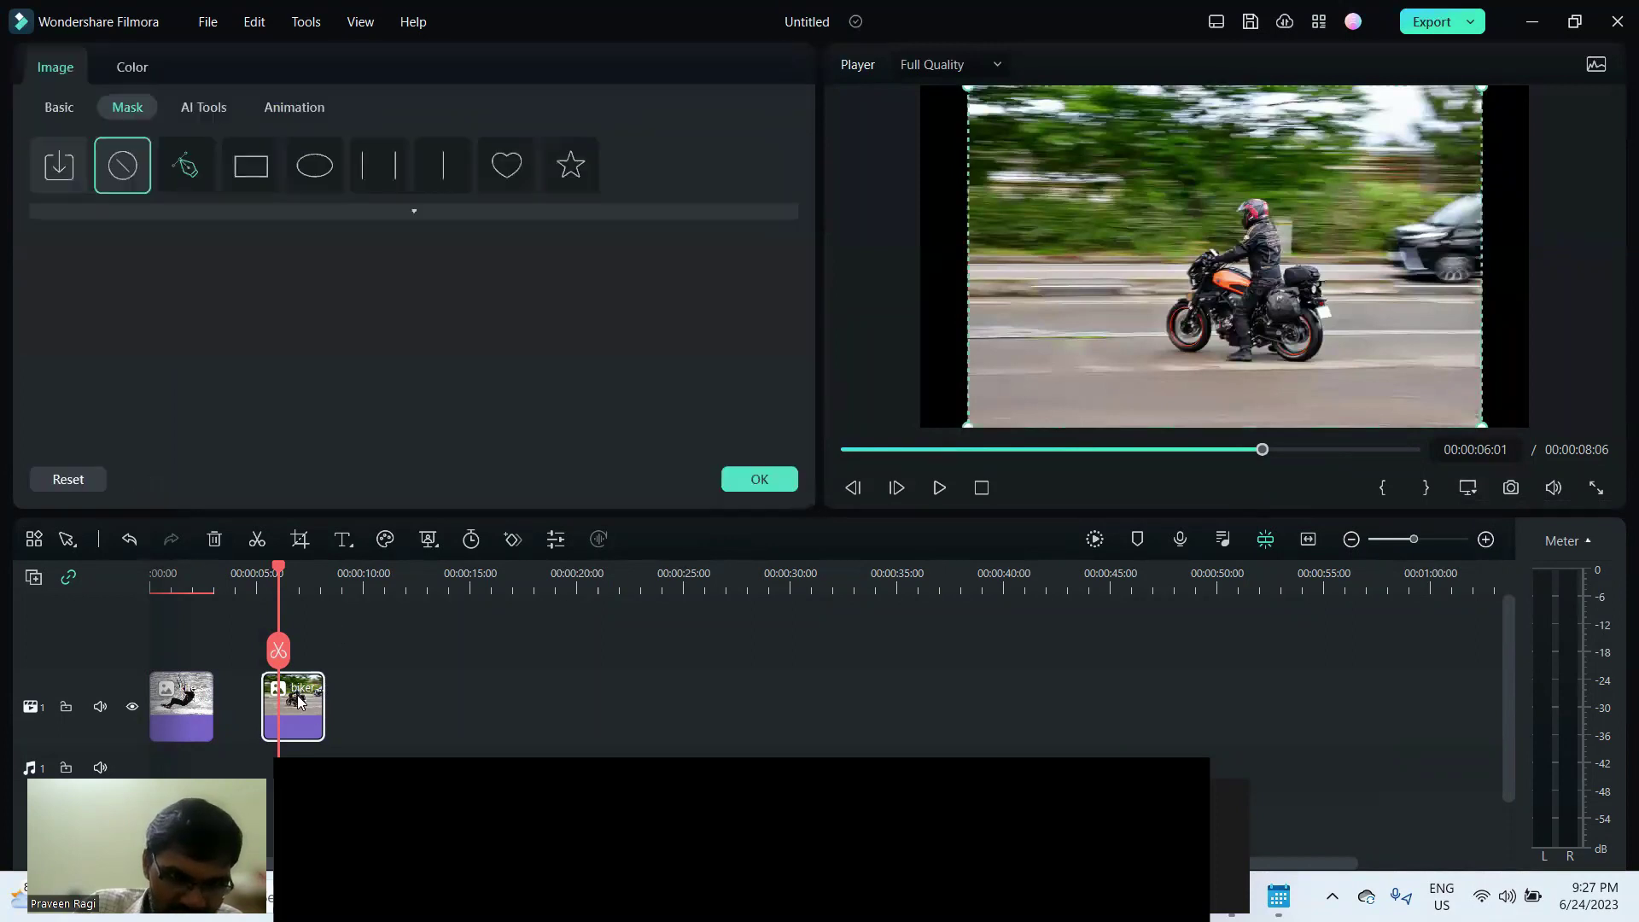
{"action": "left_click", "coordinate": [194, 174]}
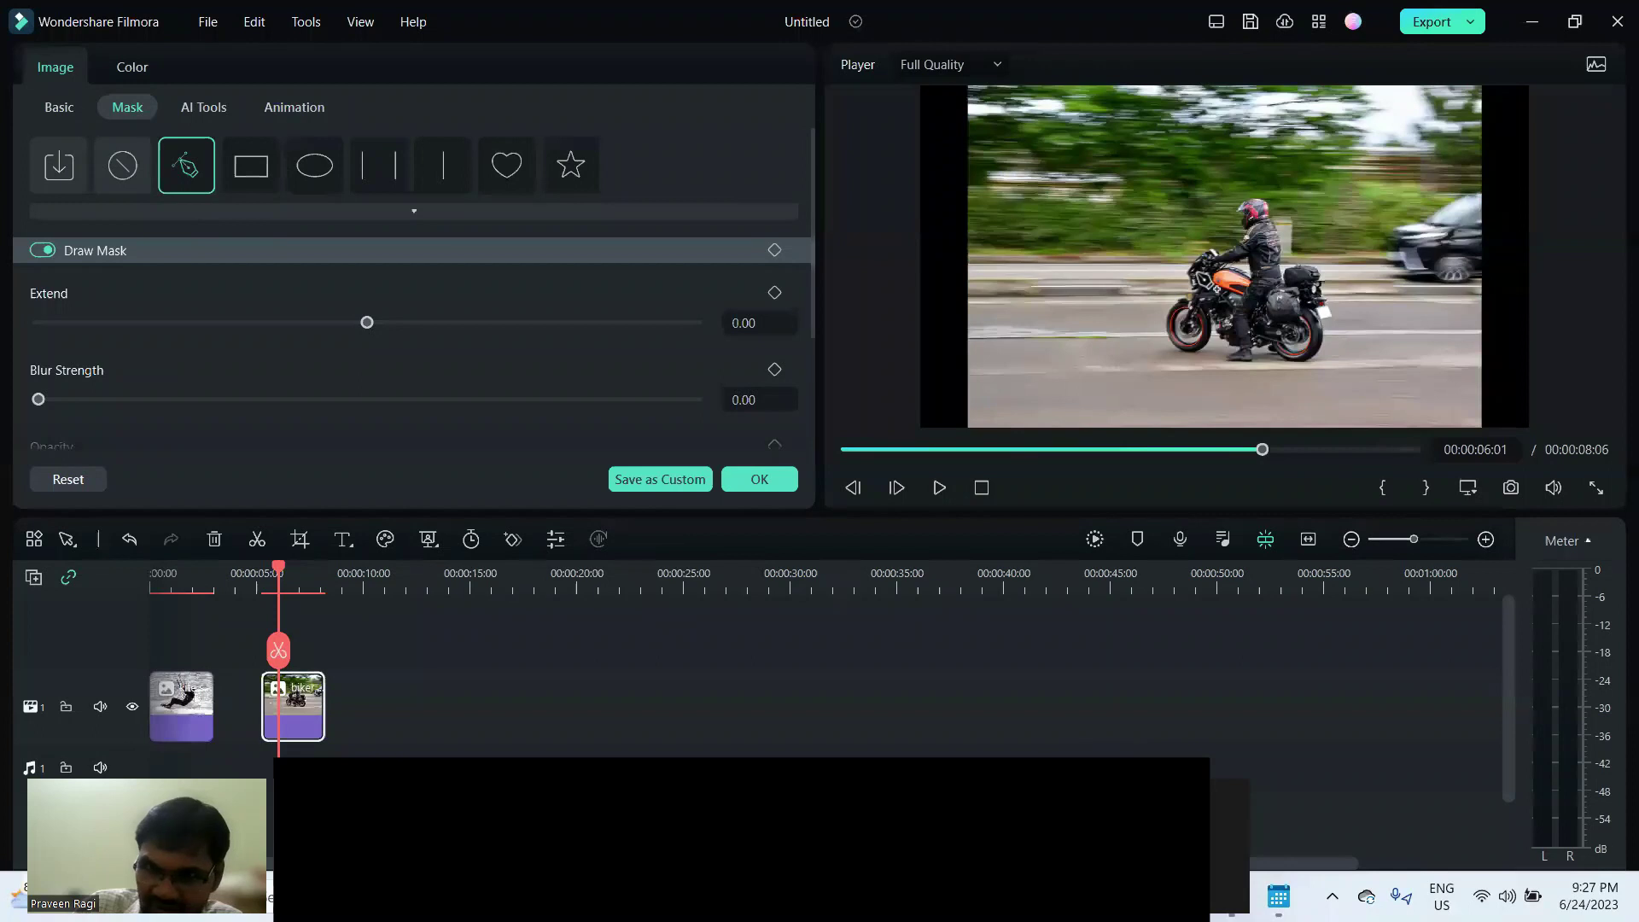
{"action": "left_click", "coordinate": [1192, 244]}
{"action": "left_click", "coordinate": [1229, 203]}
{"action": "left_click", "coordinate": [1267, 188]}
{"action": "left_click", "coordinate": [1309, 209]}
{"action": "left_click", "coordinate": [1333, 256]}
{"action": "left_click", "coordinate": [1360, 322]}
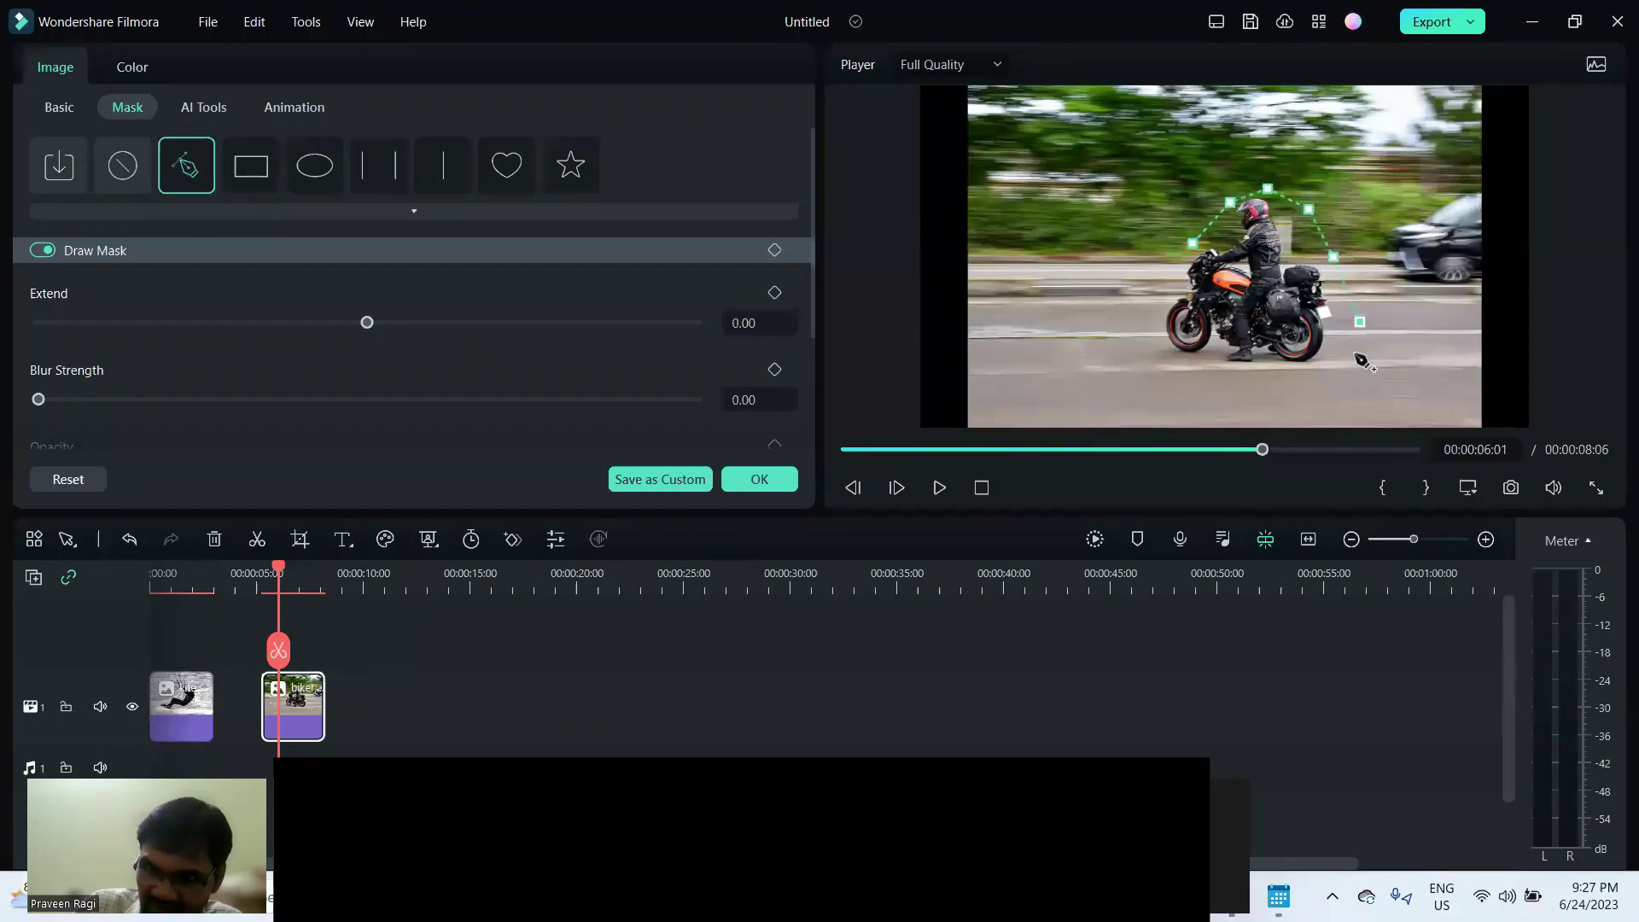
{"action": "left_click", "coordinate": [1347, 364]}
{"action": "left_click", "coordinate": [1299, 380]}
{"action": "left_click", "coordinate": [1218, 381]}
{"action": "left_click", "coordinate": [1162, 373]}
{"action": "left_click", "coordinate": [1146, 351]}
{"action": "left_click", "coordinate": [1144, 312]}
{"action": "left_click", "coordinate": [1157, 280]}
{"action": "left_click", "coordinate": [1193, 243]}
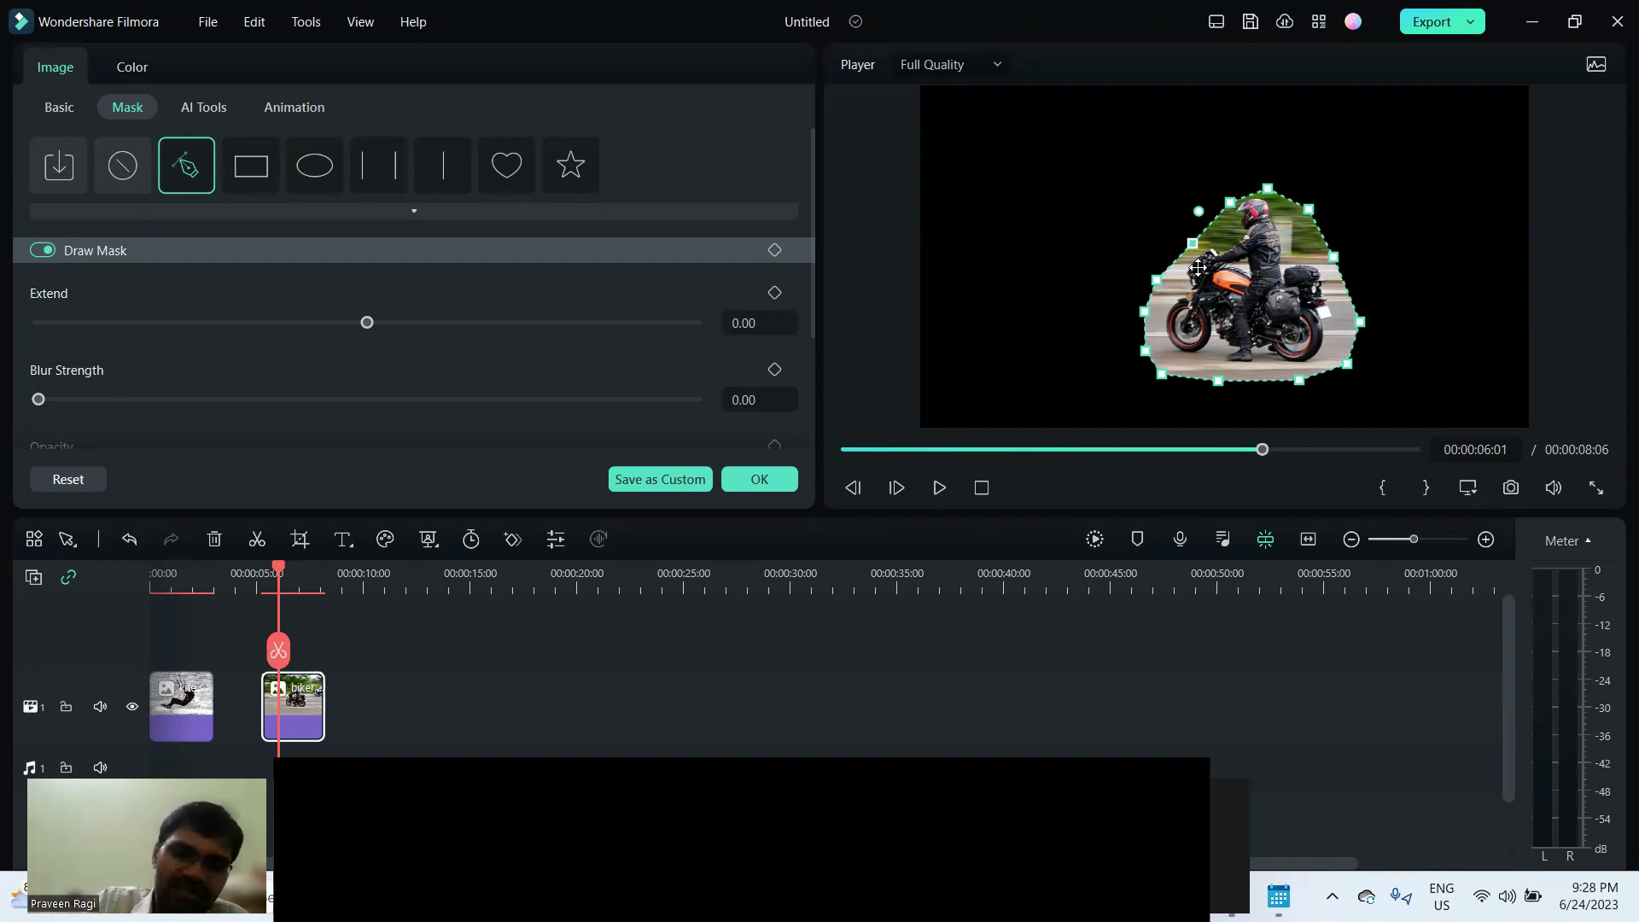
Undo the pen mask outline around the motorcyclist and close the photo's mask settings.
{"action": "key", "text": "ctrl+z"}
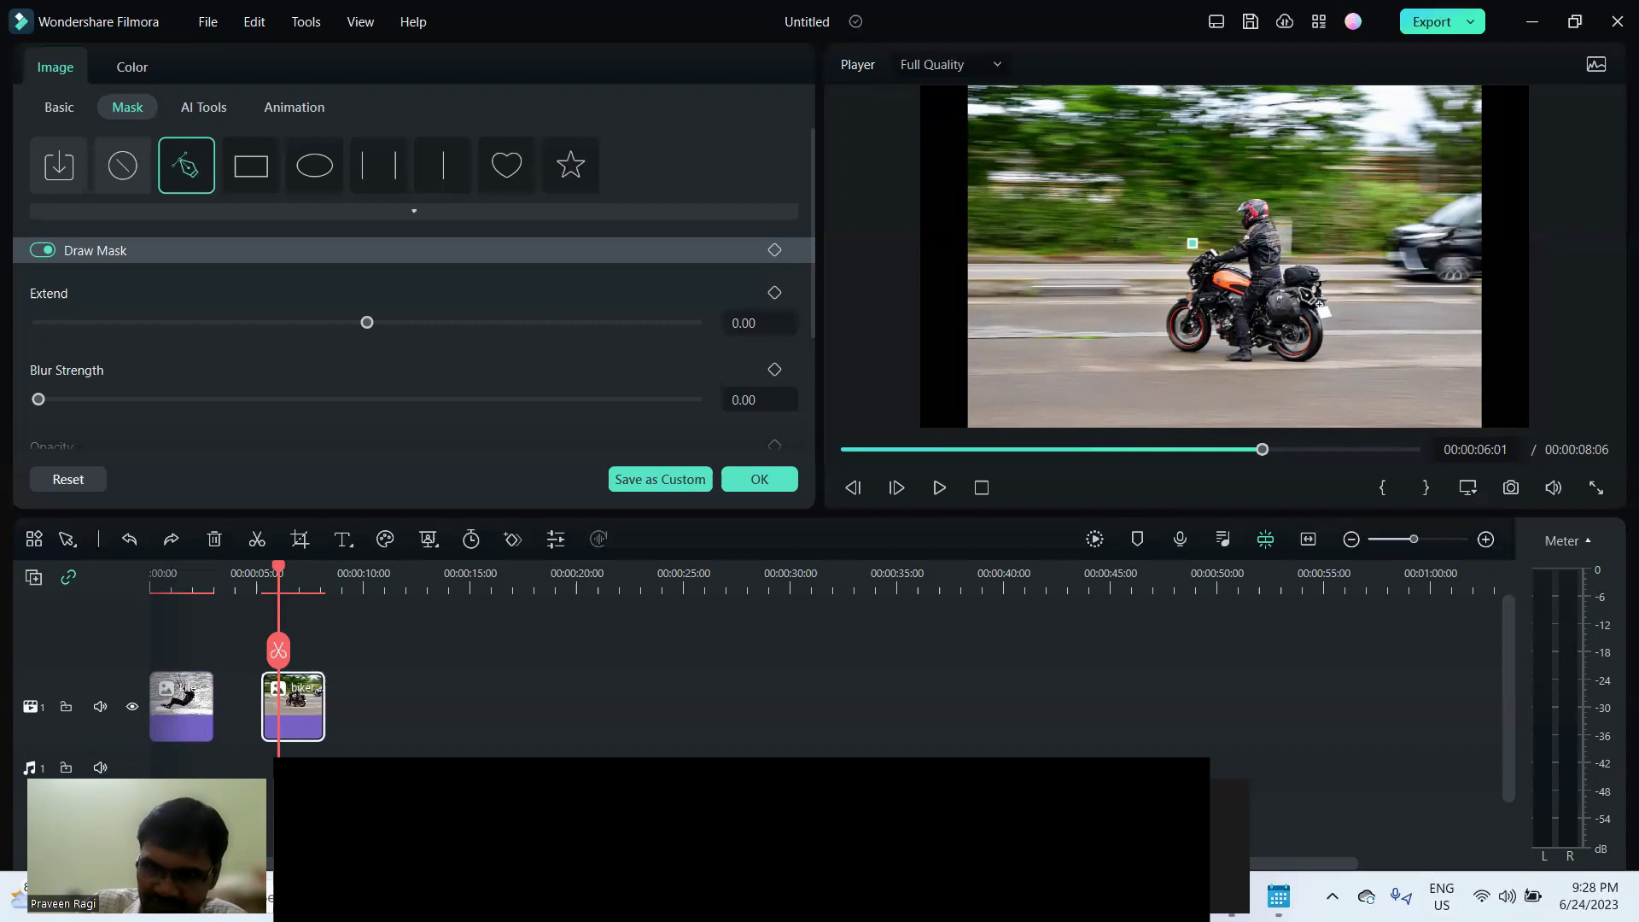
{"action": "left_click", "coordinate": [768, 481]}
Download the yellow flower photo from the Pixabay photos and place it on the timeline after the motorcycle photo.
{"action": "scroll", "coordinate": [791, 387], "scroll_direction": "down", "scroll_amount": 2}
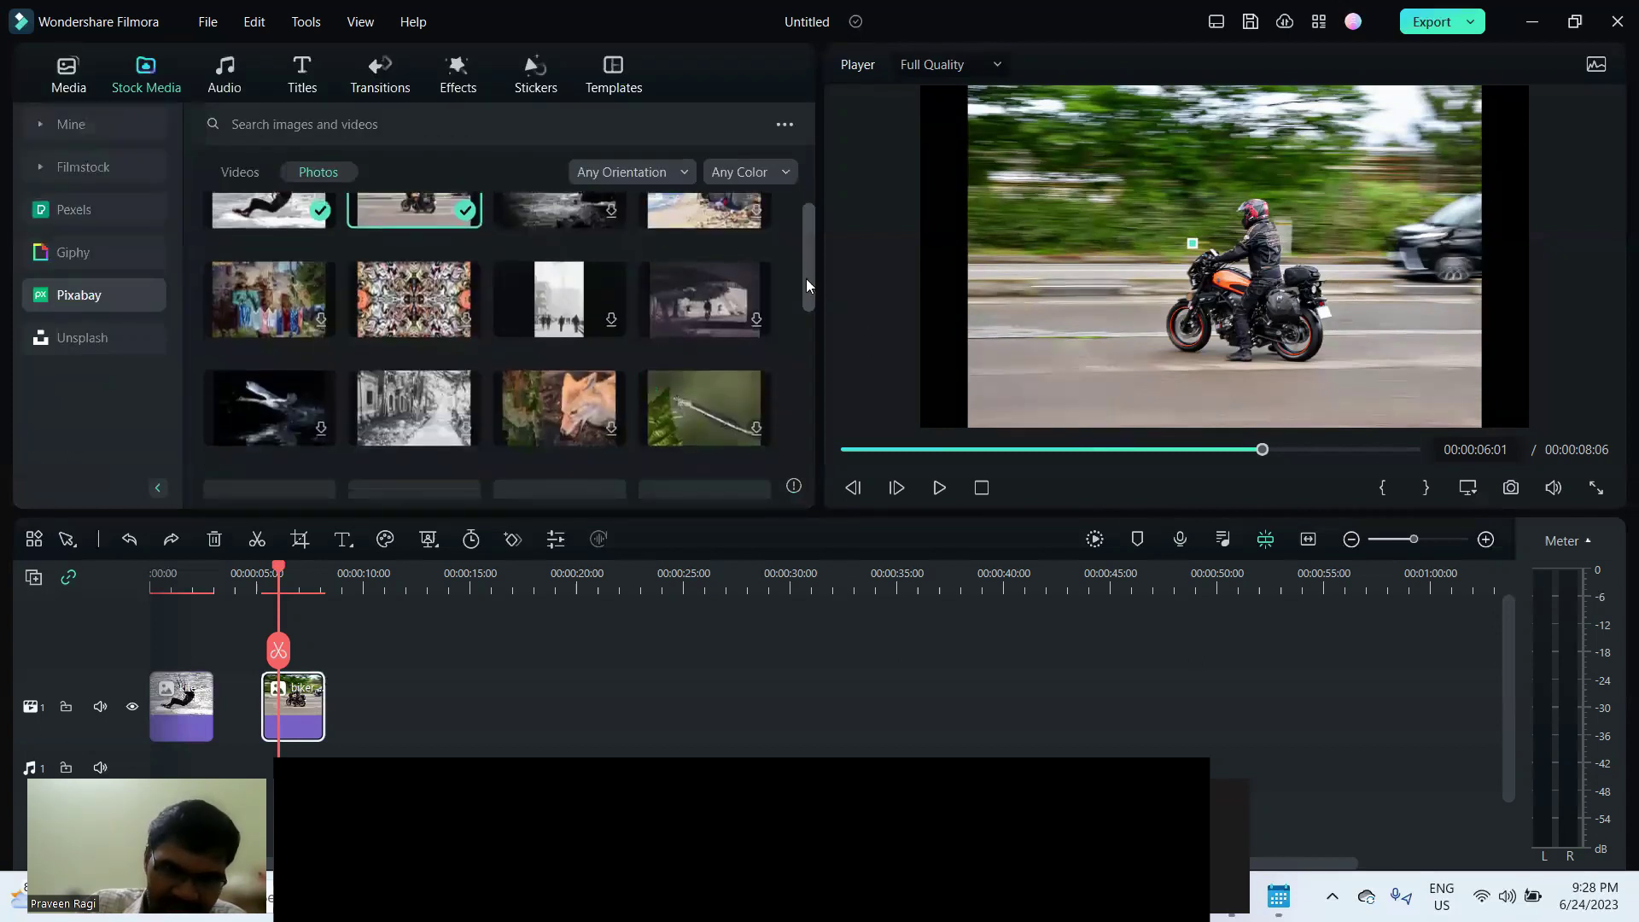
{"action": "scroll", "coordinate": [808, 290], "scroll_direction": "down", "scroll_amount": 6}
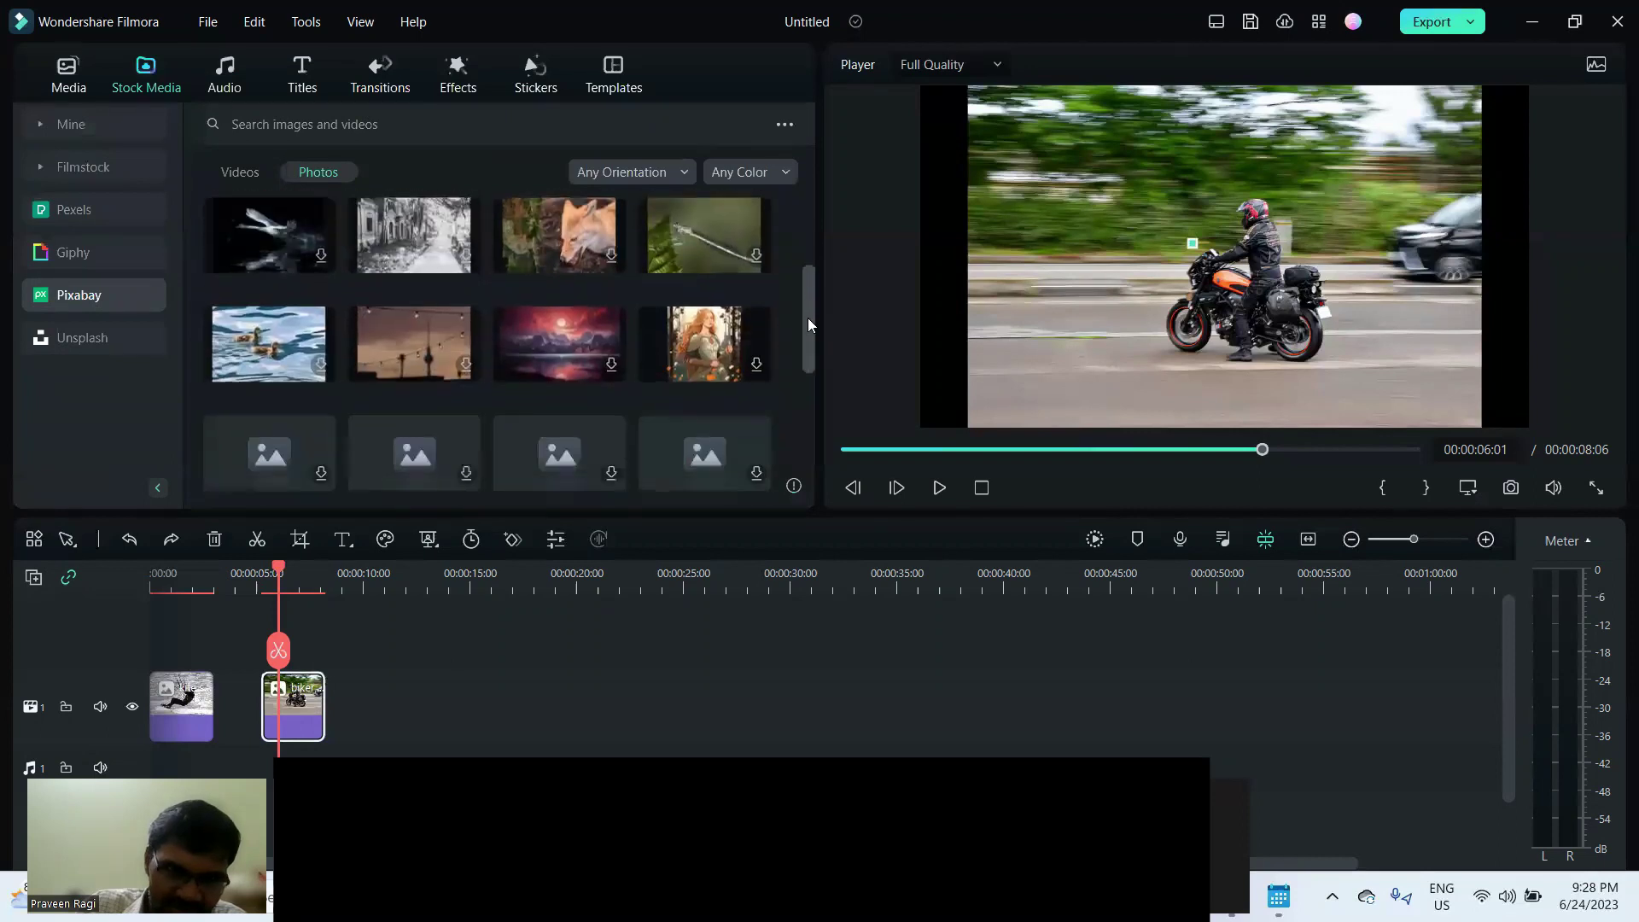
{"action": "scroll", "coordinate": [808, 338], "scroll_direction": "down", "scroll_amount": 1}
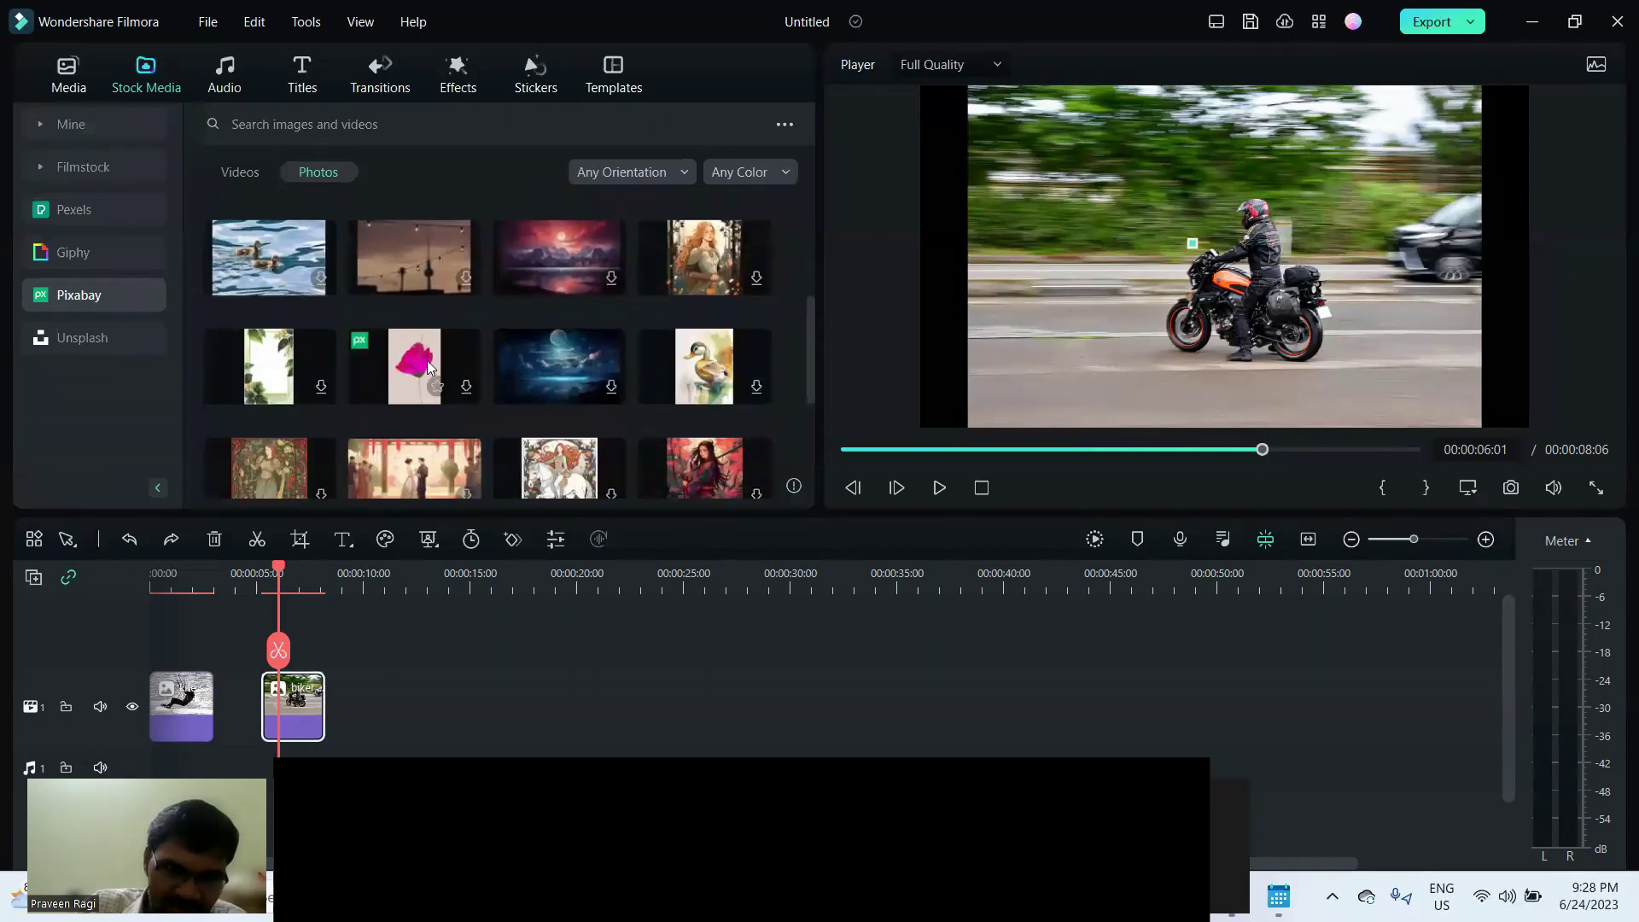
{"action": "scroll", "coordinate": [781, 367], "scroll_direction": "down", "scroll_amount": 7}
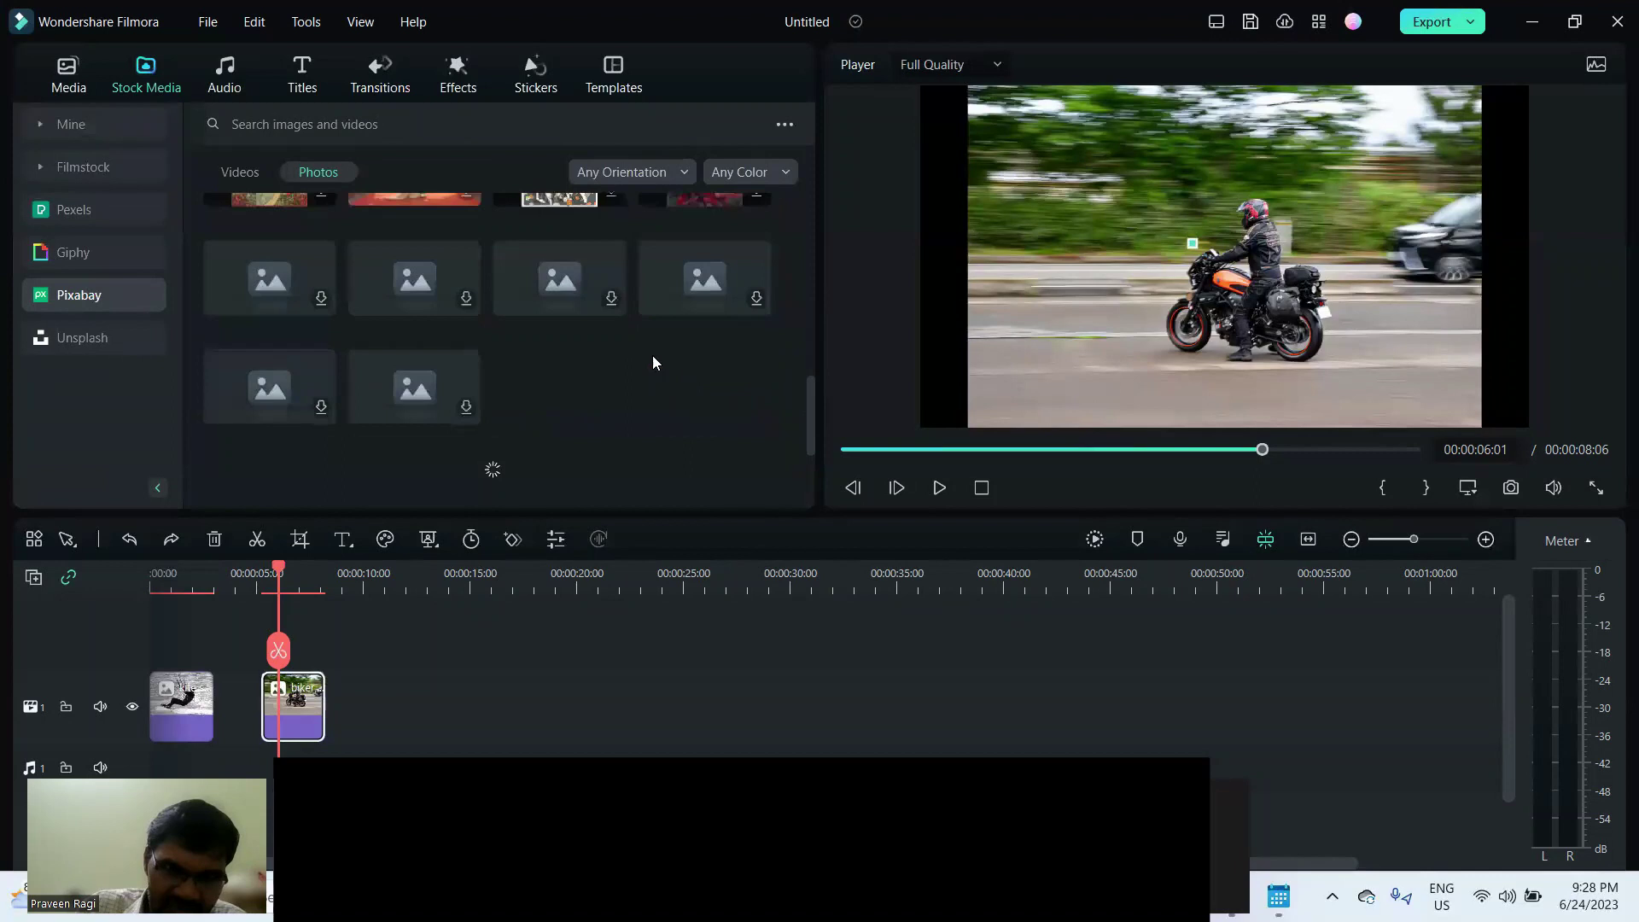
{"action": "scroll", "coordinate": [632, 359], "scroll_direction": "down", "scroll_amount": 3}
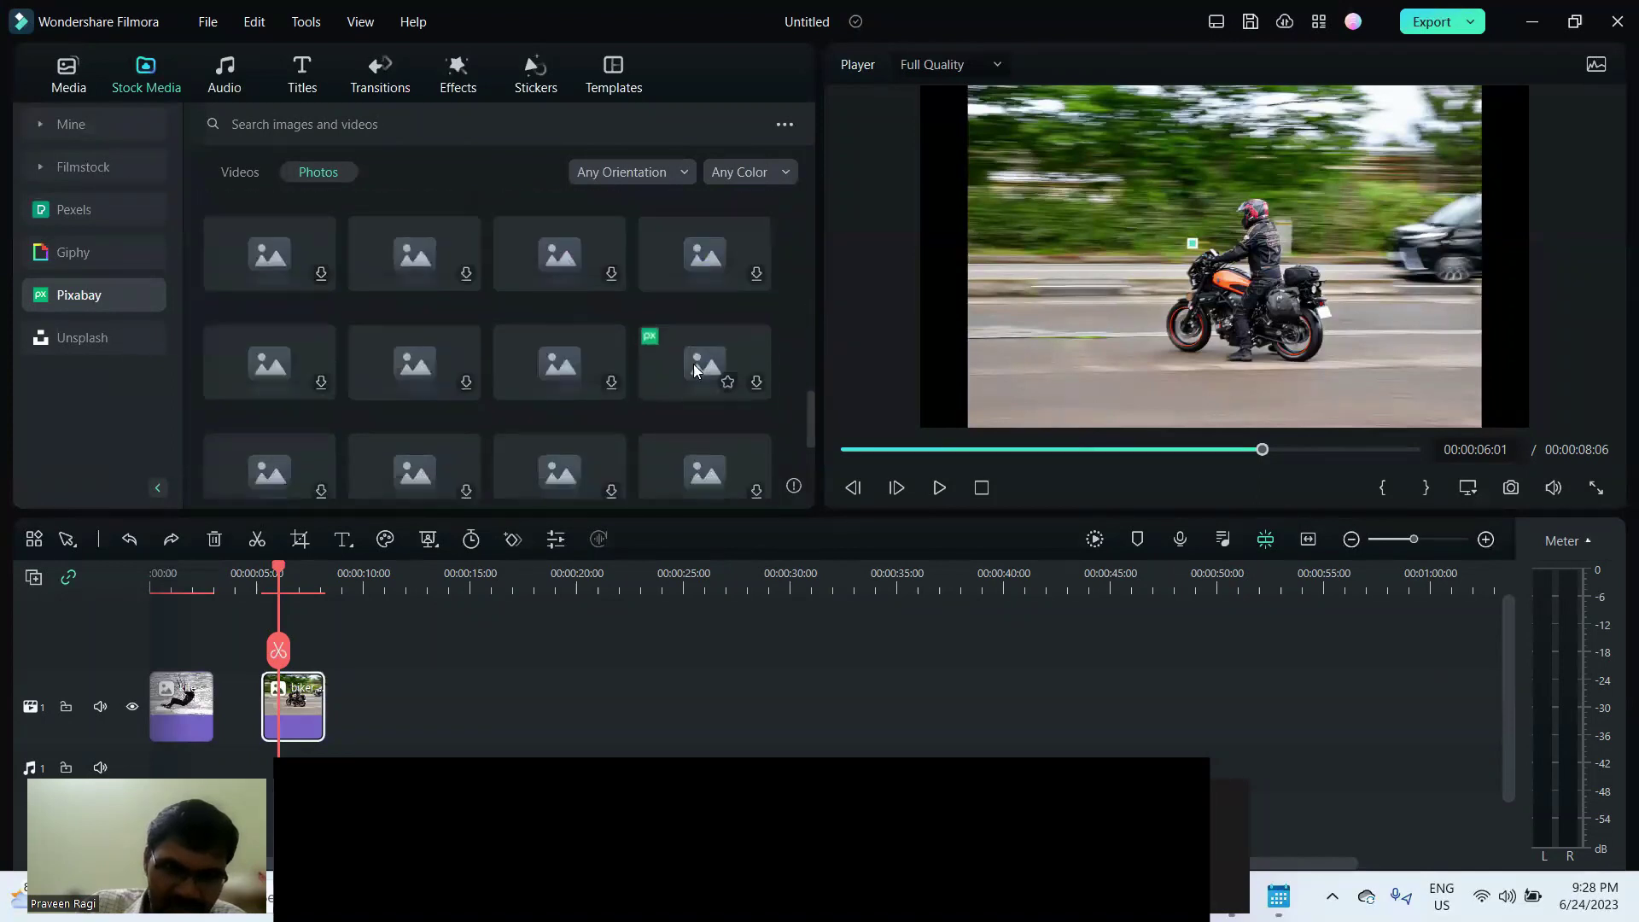
{"action": "scroll", "coordinate": [679, 355], "scroll_direction": "up", "scroll_amount": 3}
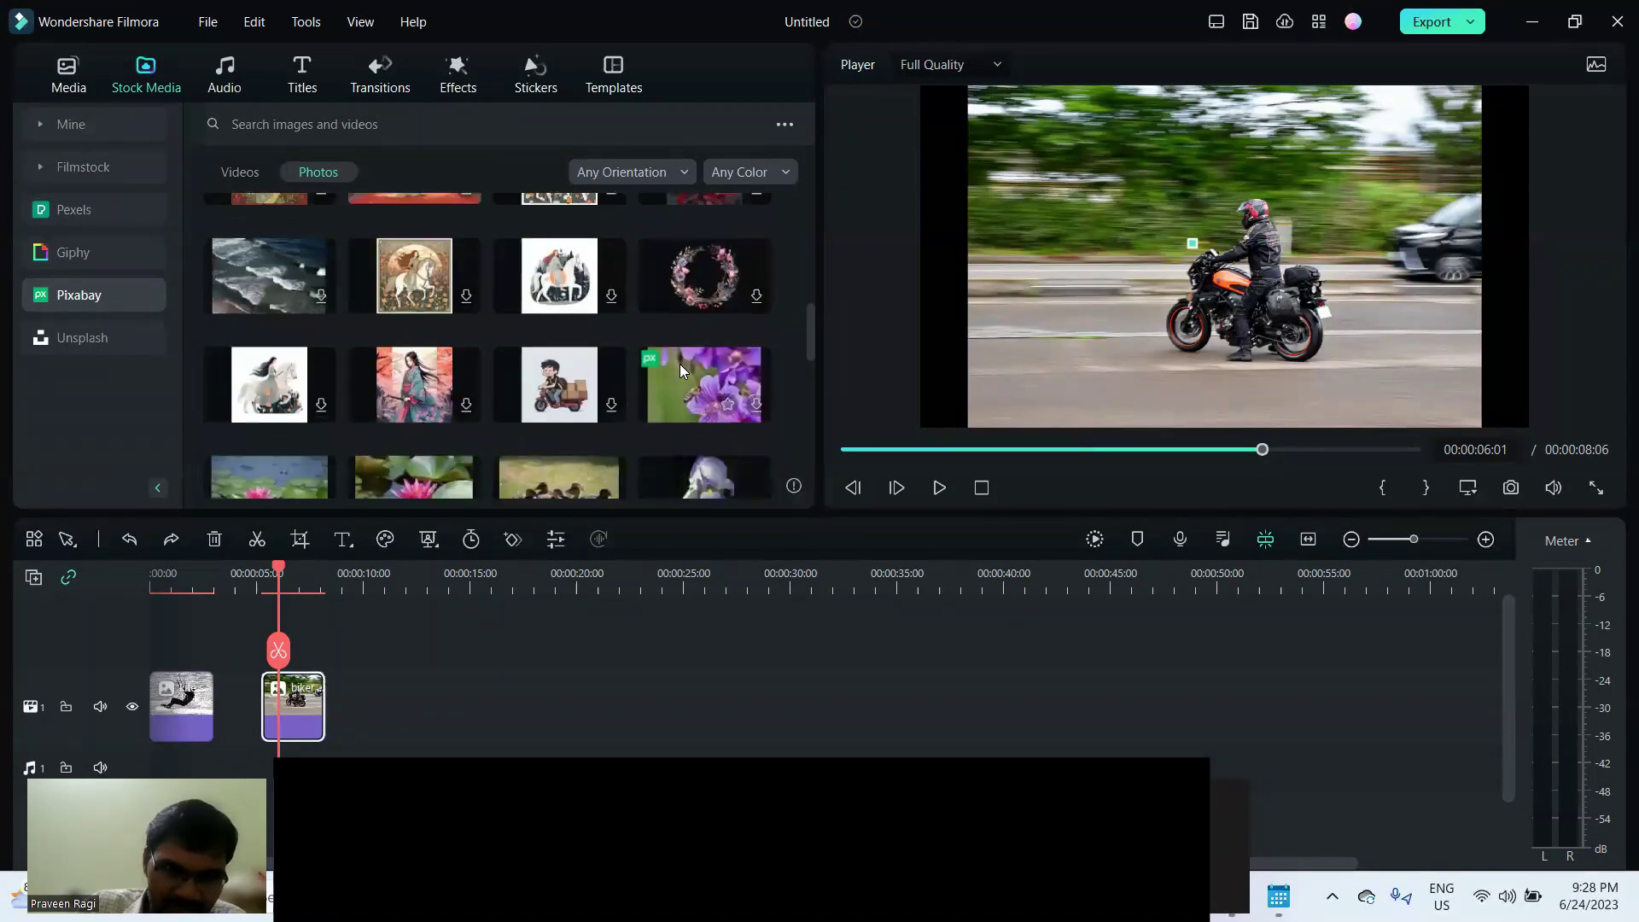
{"action": "scroll", "coordinate": [673, 372], "scroll_direction": "down", "scroll_amount": 1}
{"action": "scroll", "coordinate": [674, 369], "scroll_direction": "down", "scroll_amount": 3}
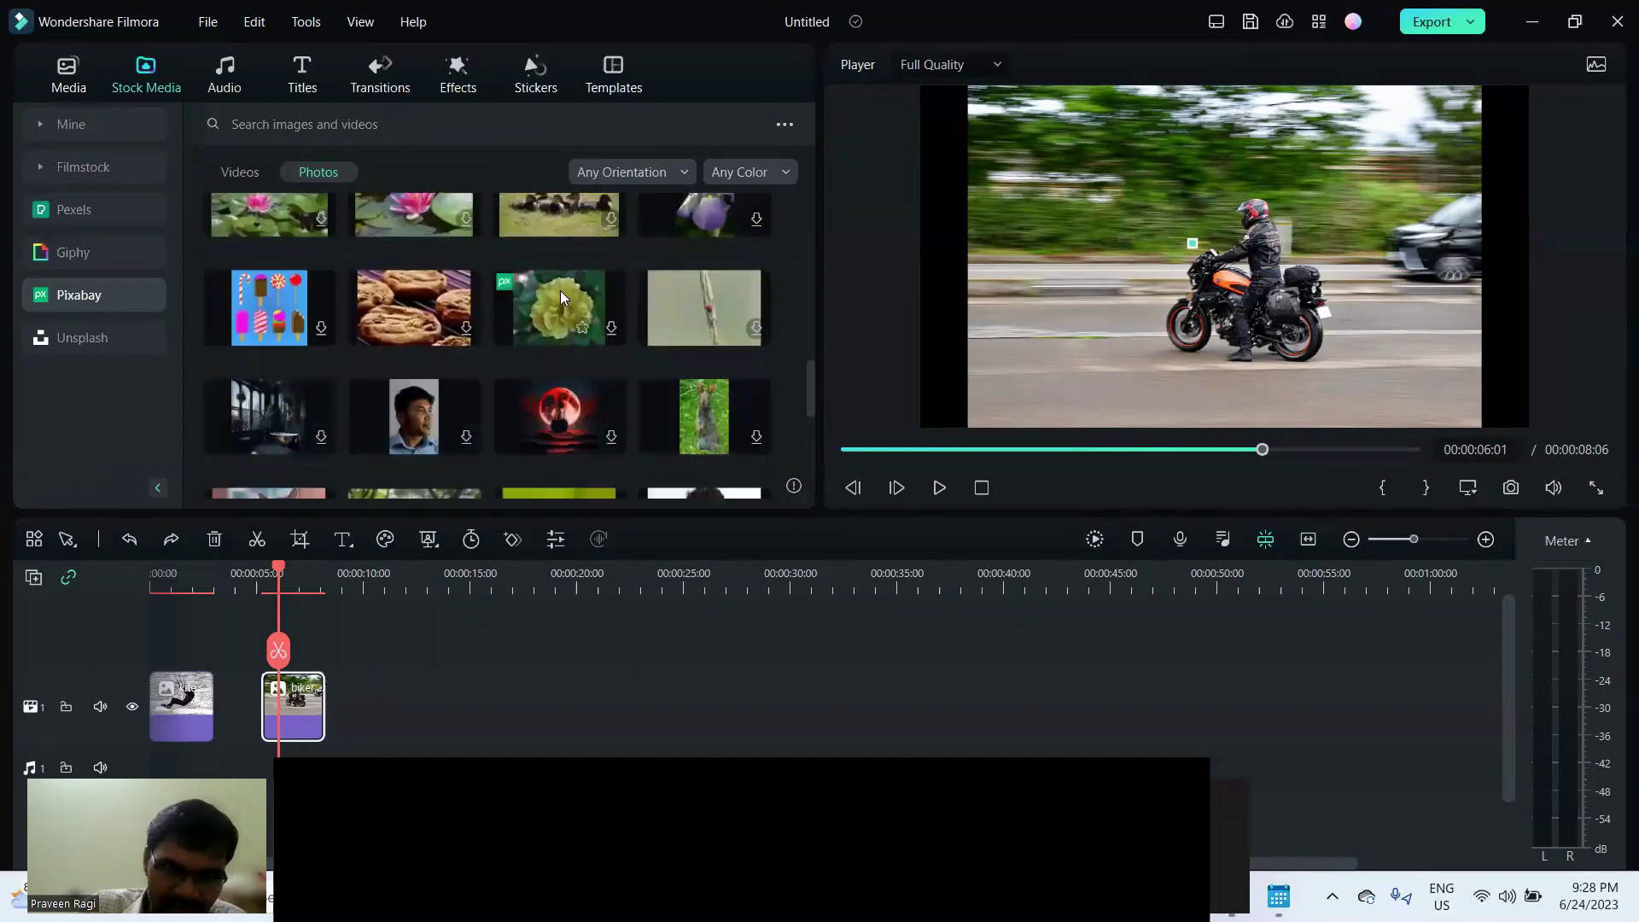
{"action": "left_click", "coordinate": [570, 322]}
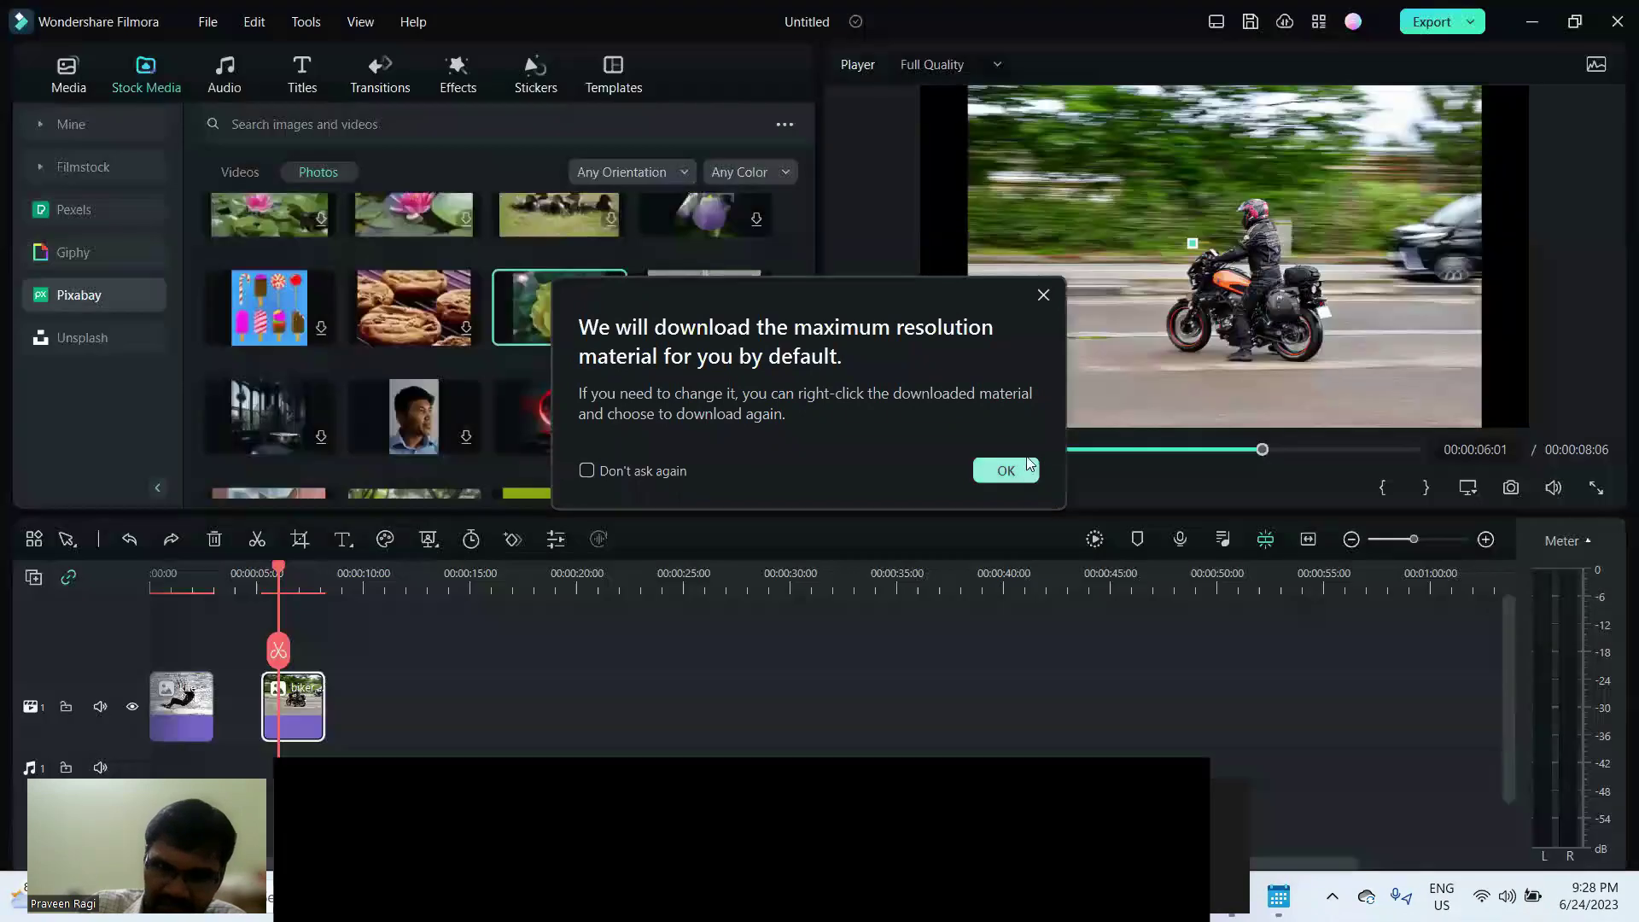
{"action": "left_click", "coordinate": [1005, 470]}
{"action": "left_click_drag", "start_coordinate": [562, 295], "coordinate": [418, 651]}
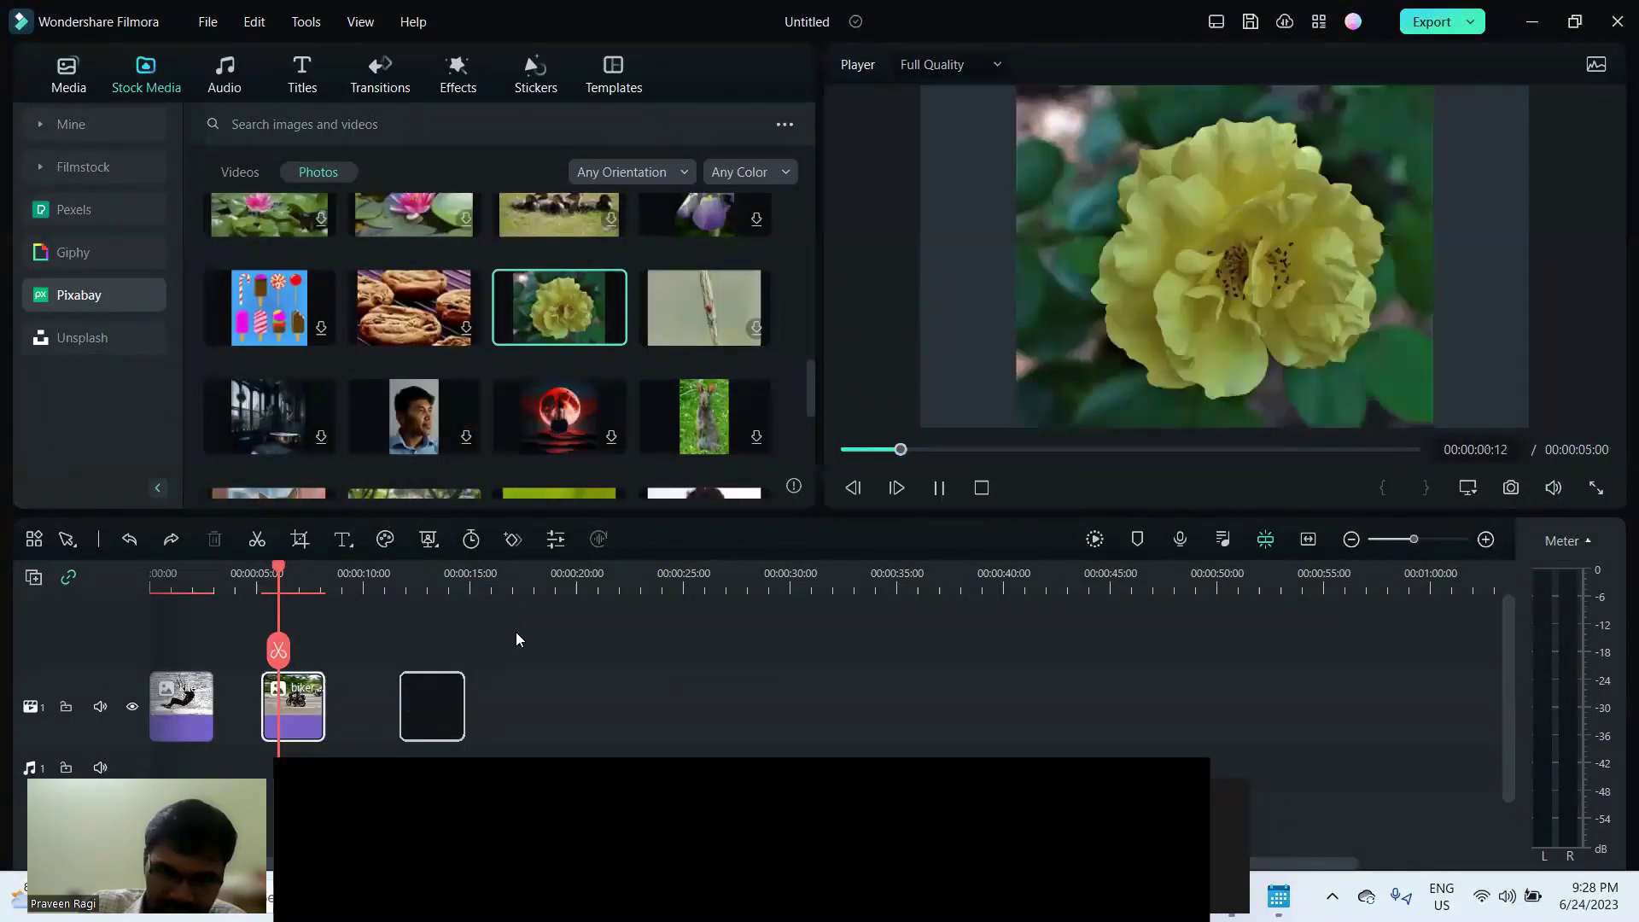
Open the yellow flower photo's mask settings with the playhead on its clip and choose the Draw Mask tool.
{"action": "left_click", "coordinate": [426, 584]}
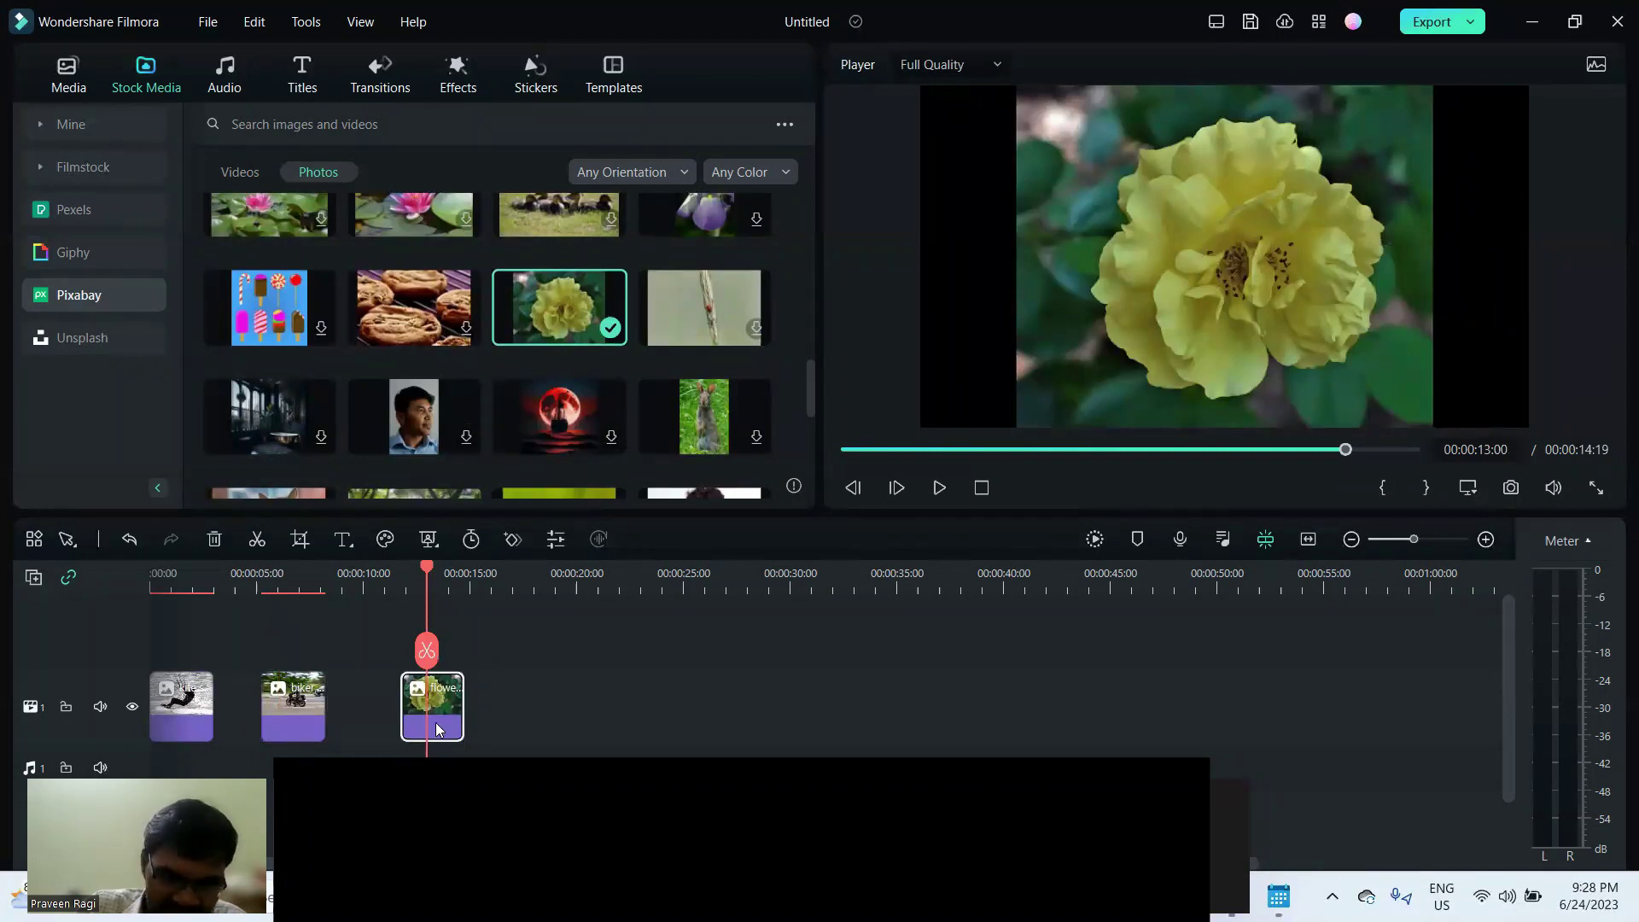
{"action": "double_click", "coordinate": [442, 701]}
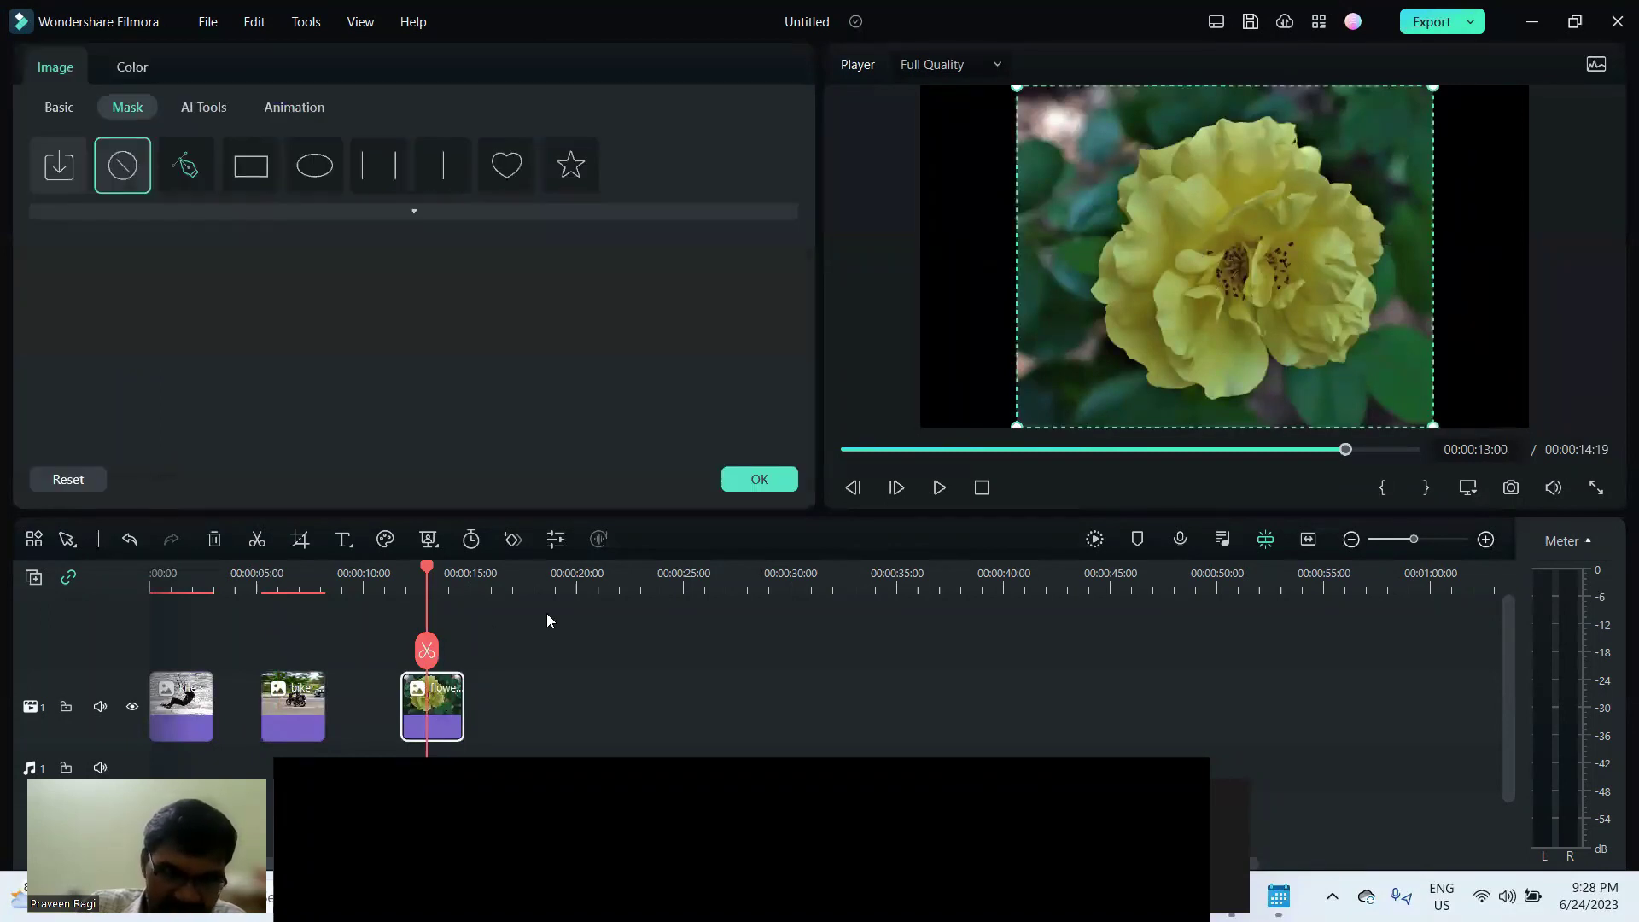
{"action": "left_click", "coordinate": [185, 166]}
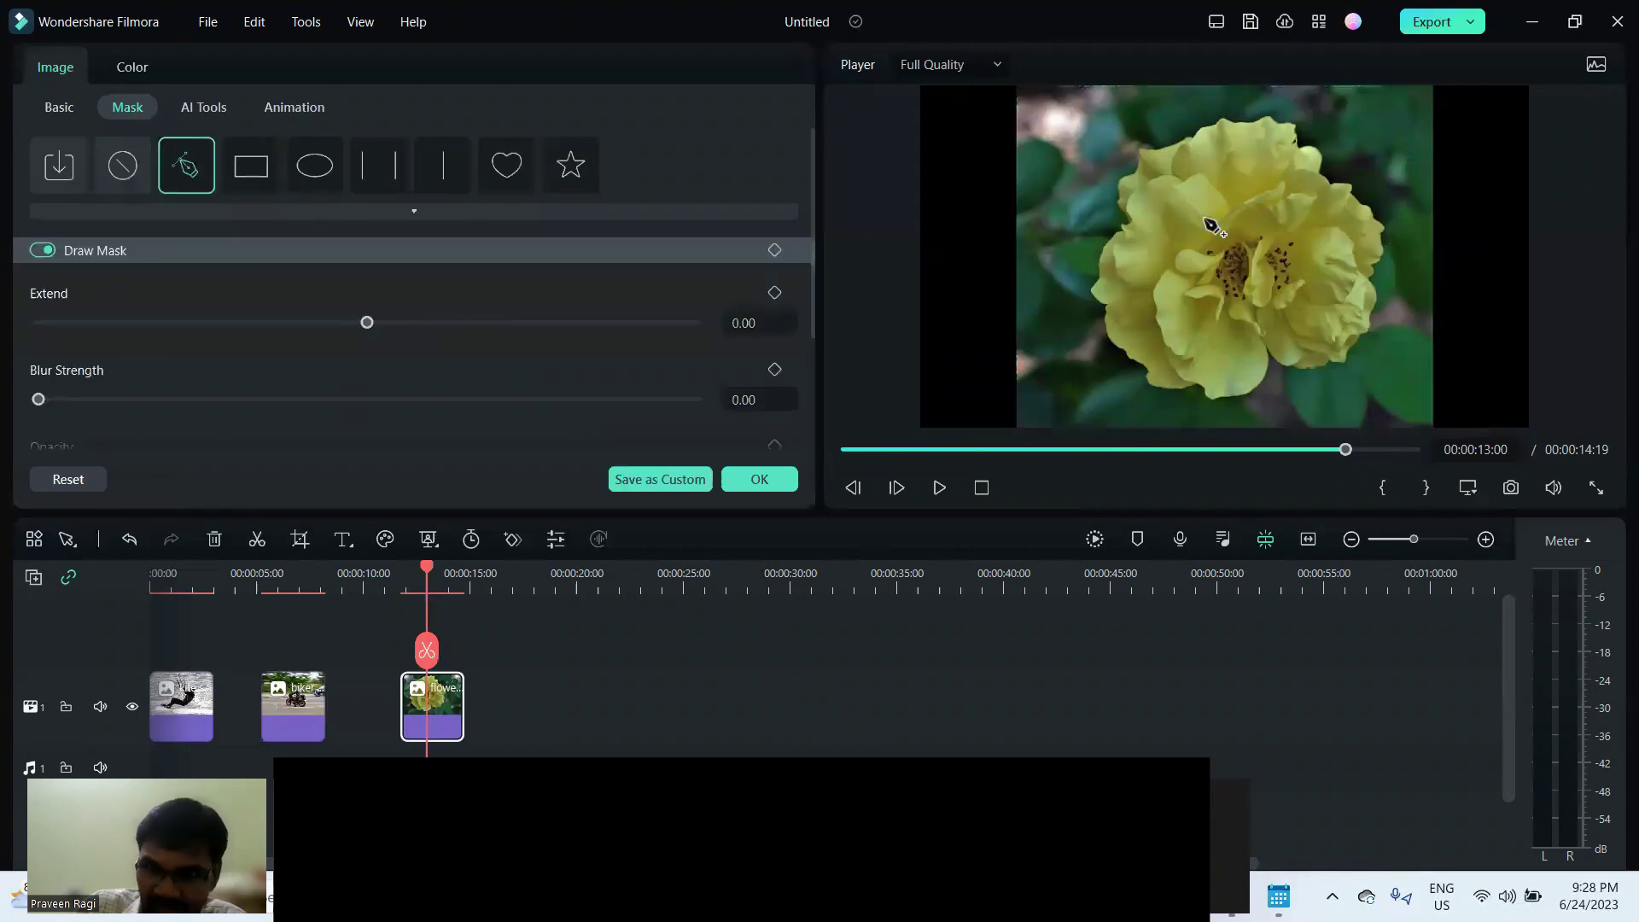
Set the player's zoom level to 100% for the yellow flower photo.
{"action": "left_click", "coordinate": [1473, 492]}
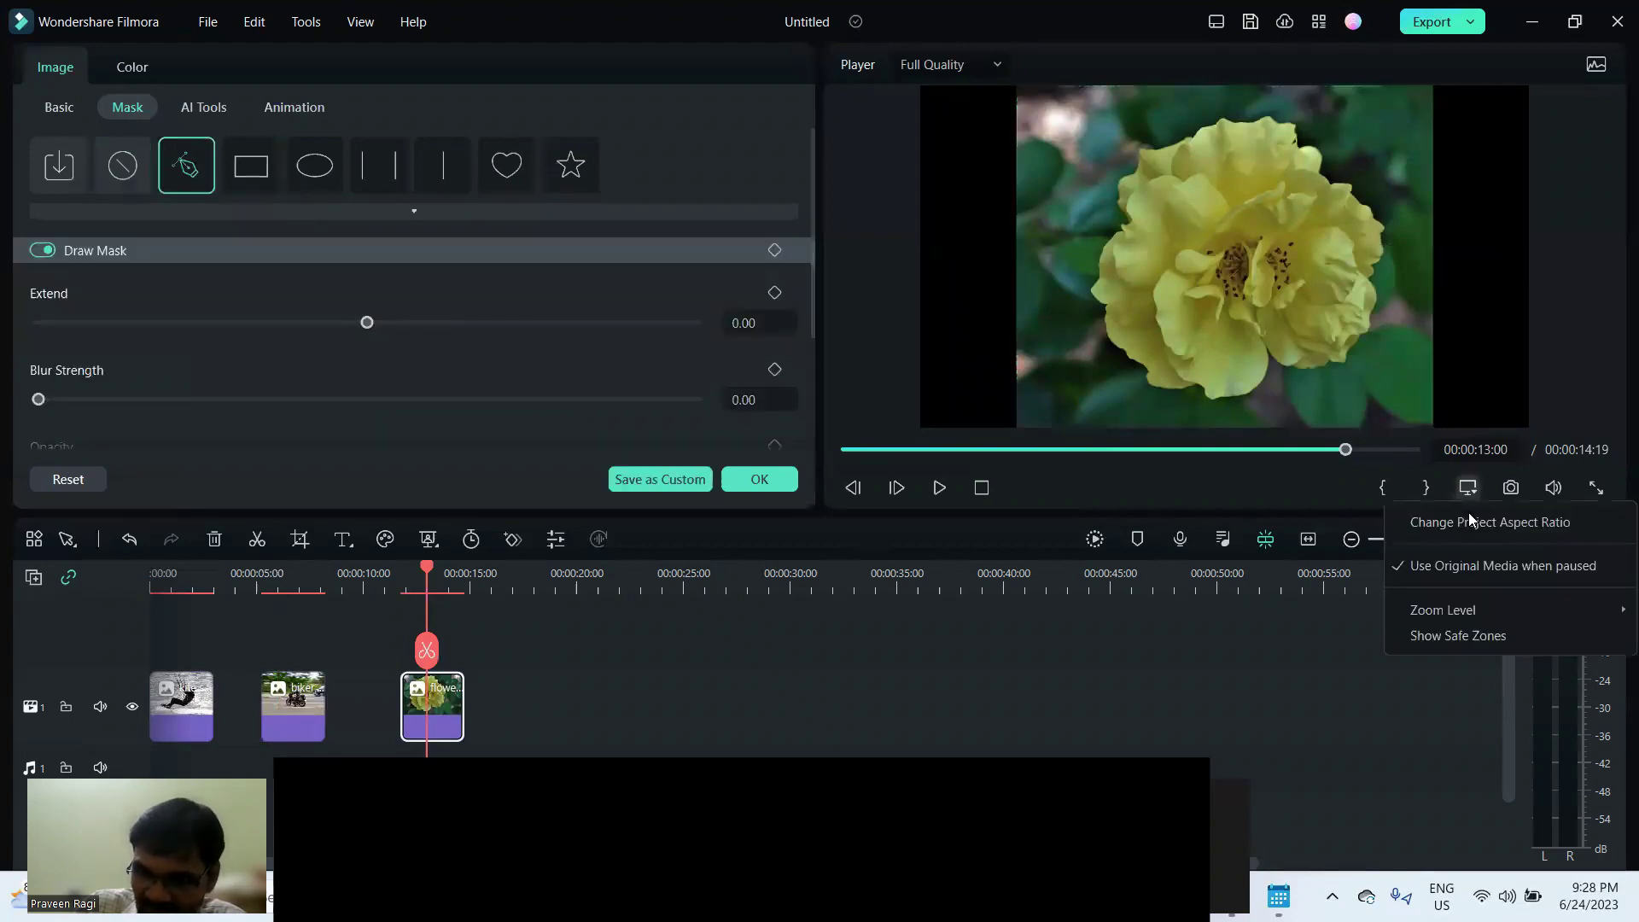
{"action": "mouse_move", "coordinate": [1453, 610]}
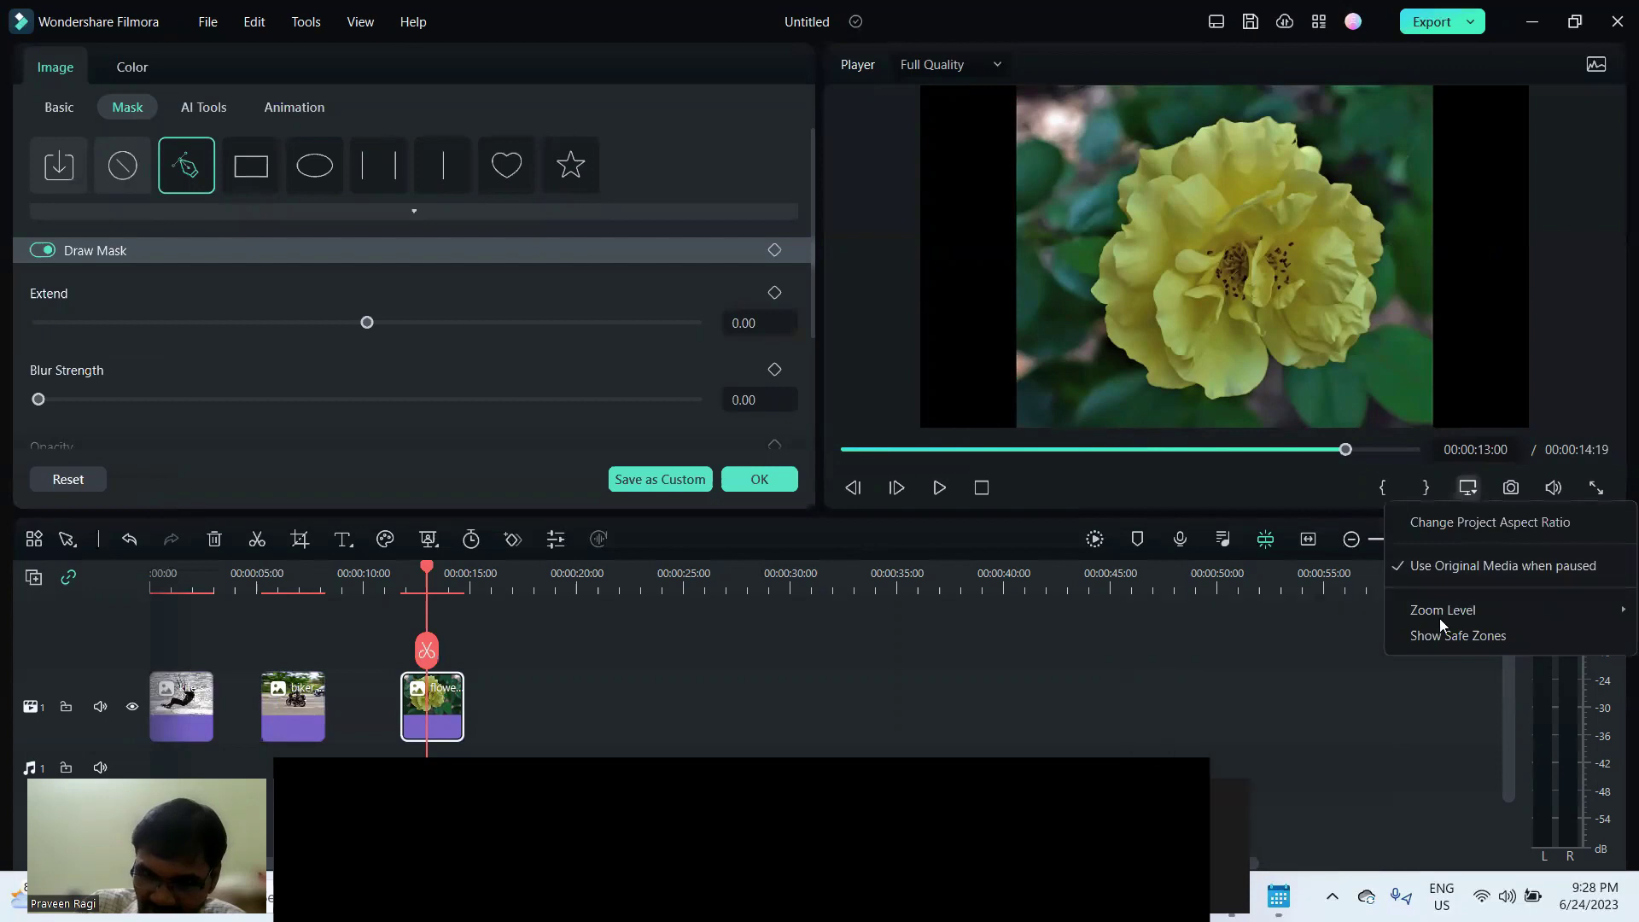
{"action": "left_click", "coordinate": [1173, 687]}
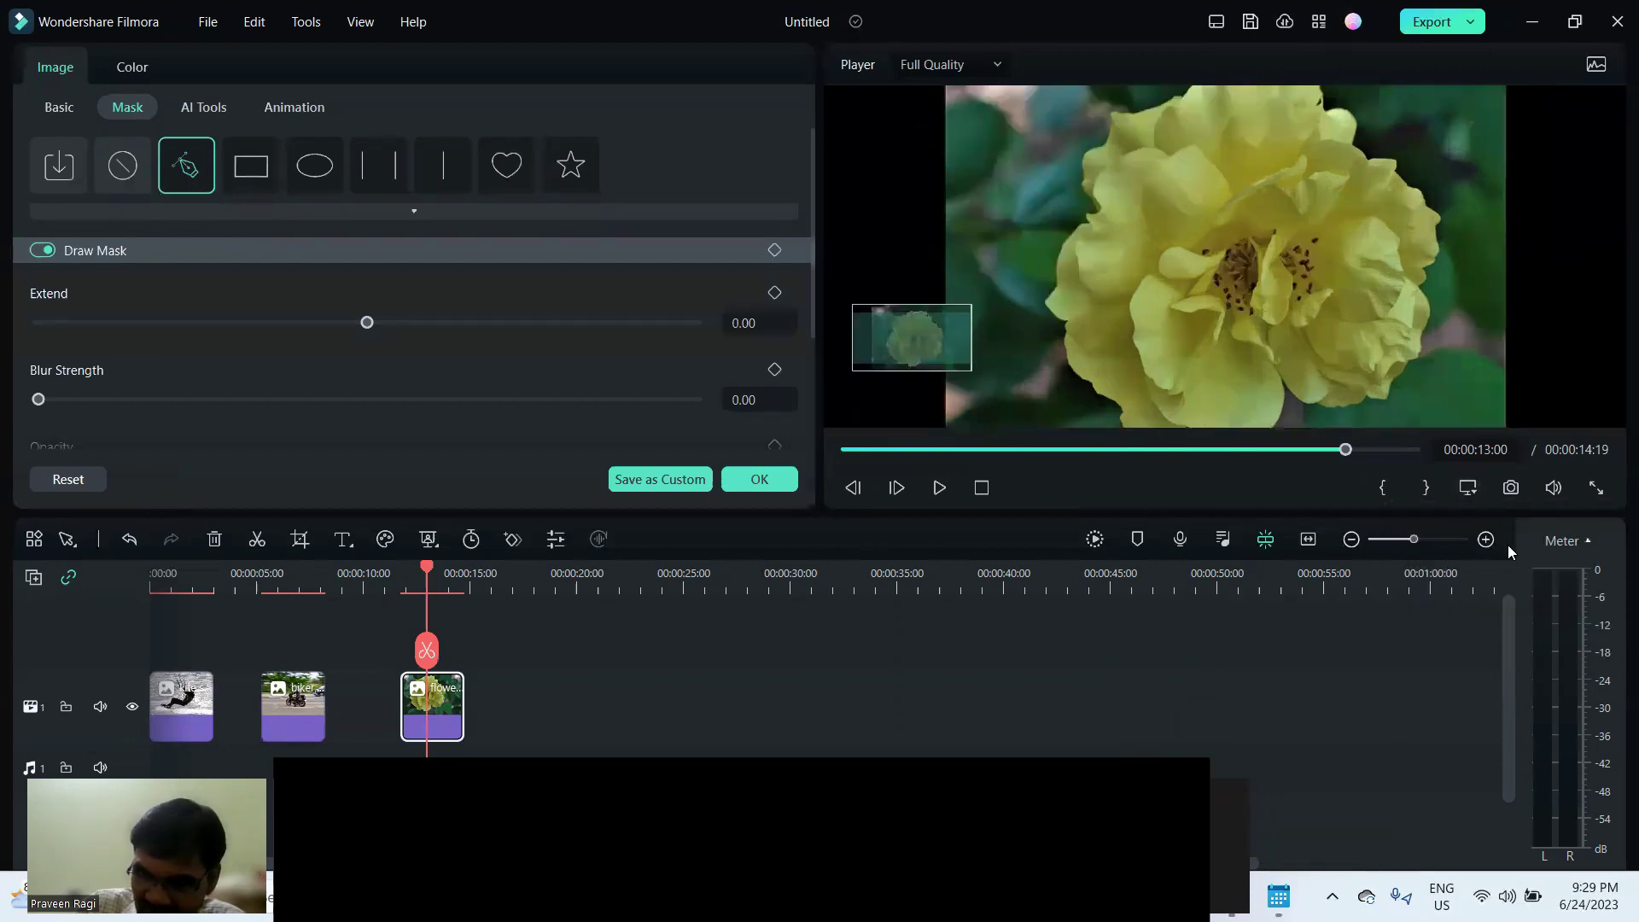
{"action": "left_click", "coordinate": [1470, 493]}
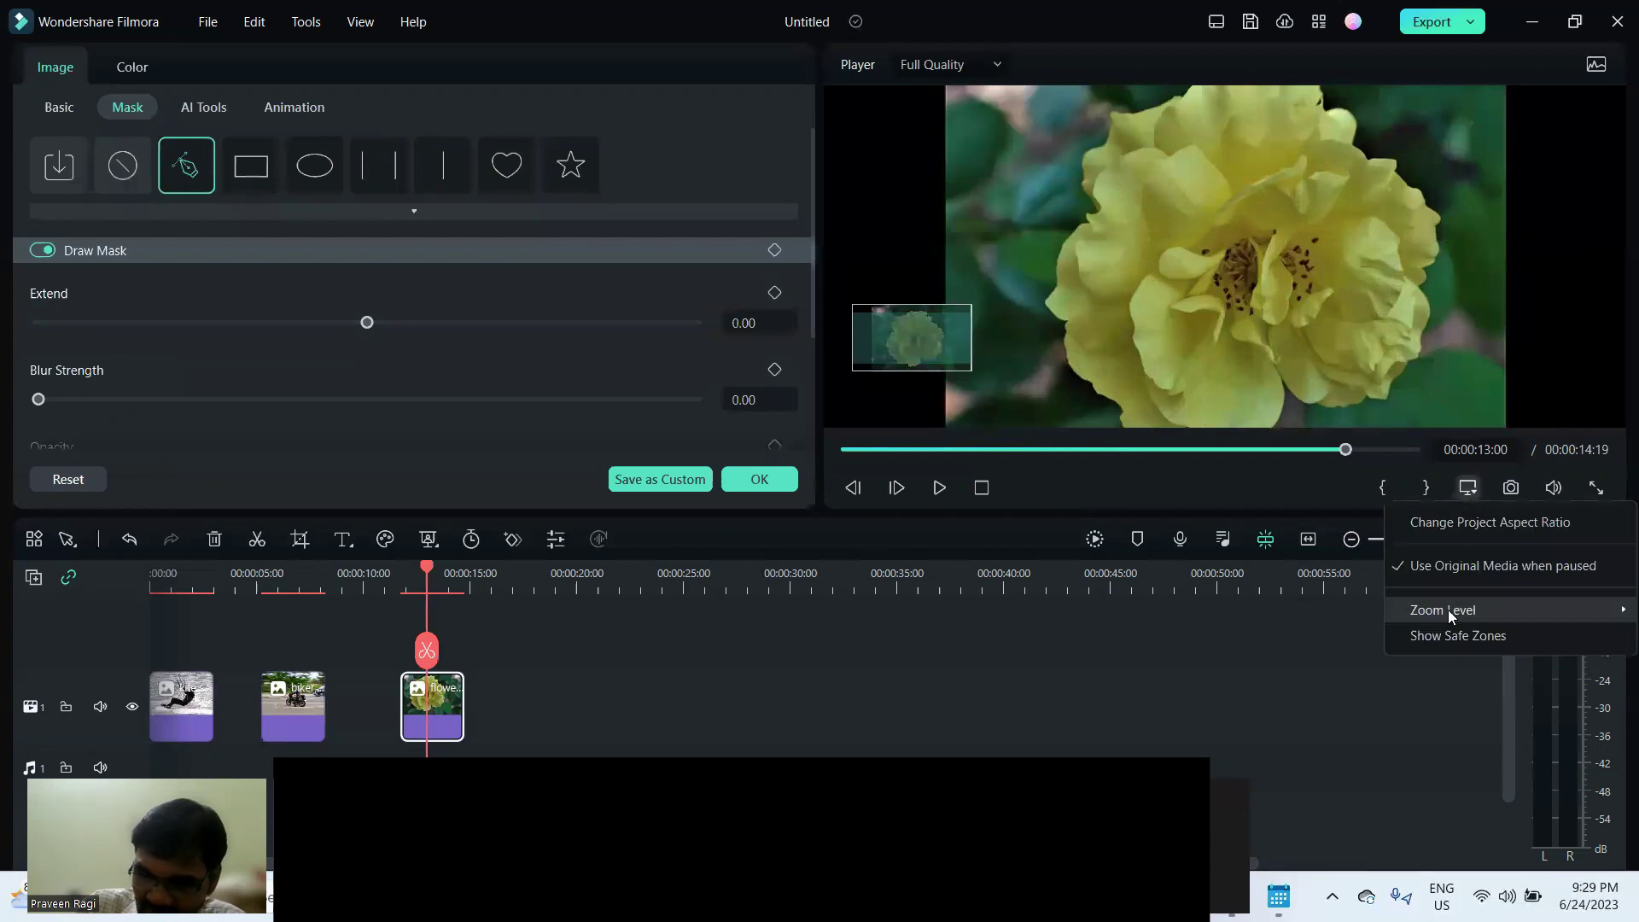
{"action": "mouse_move", "coordinate": [1448, 610]}
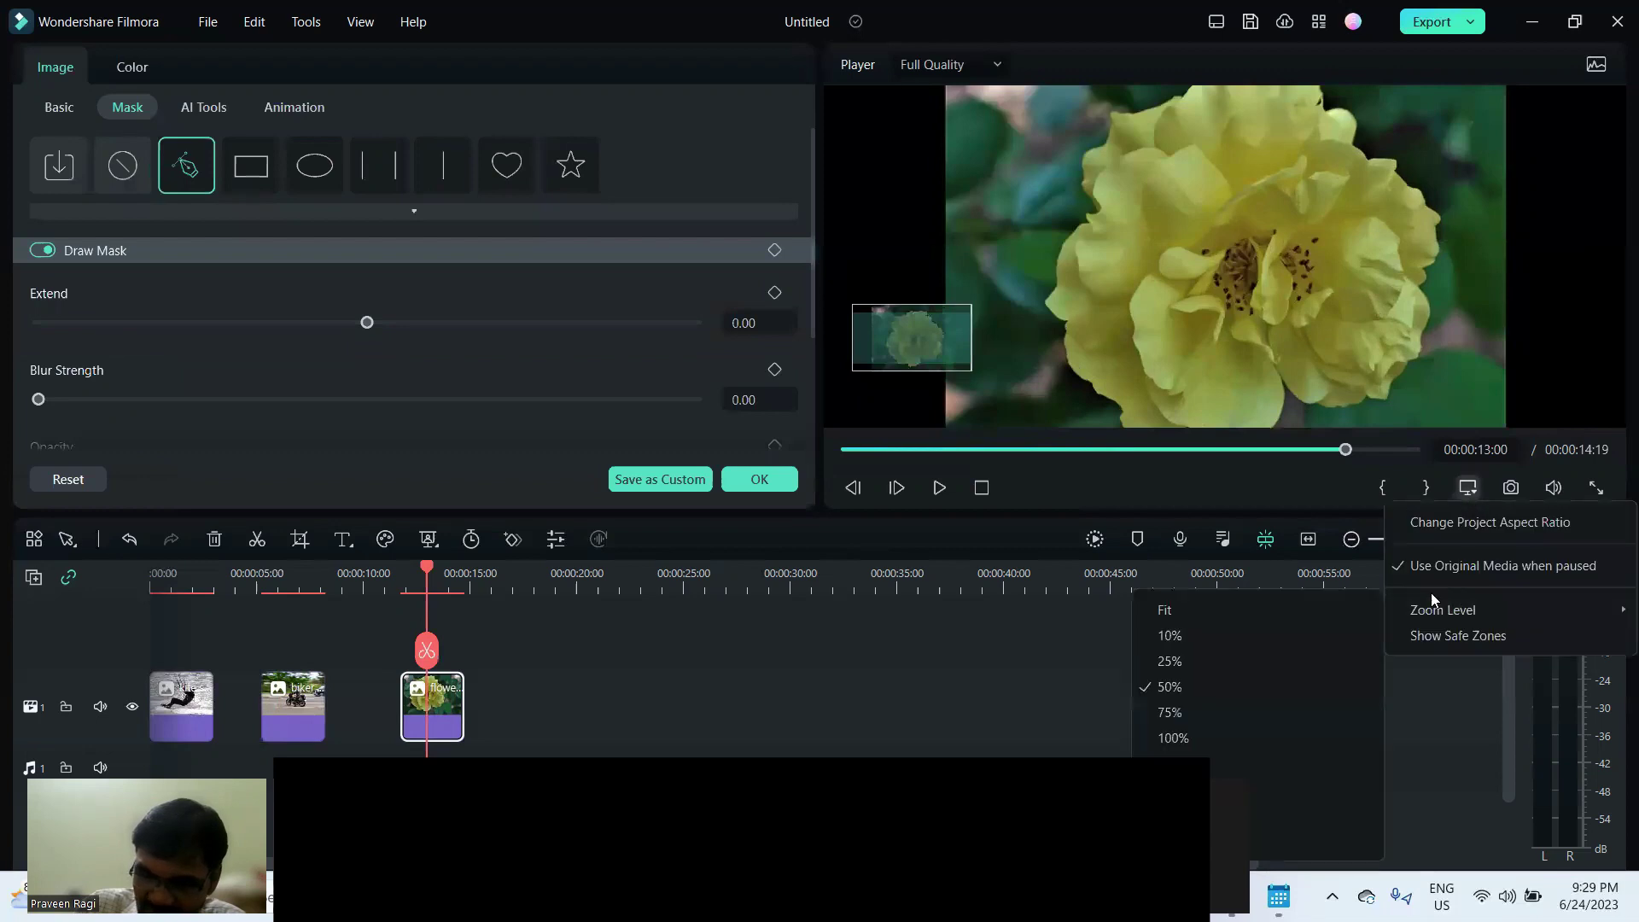
{"action": "left_click", "coordinate": [1177, 739]}
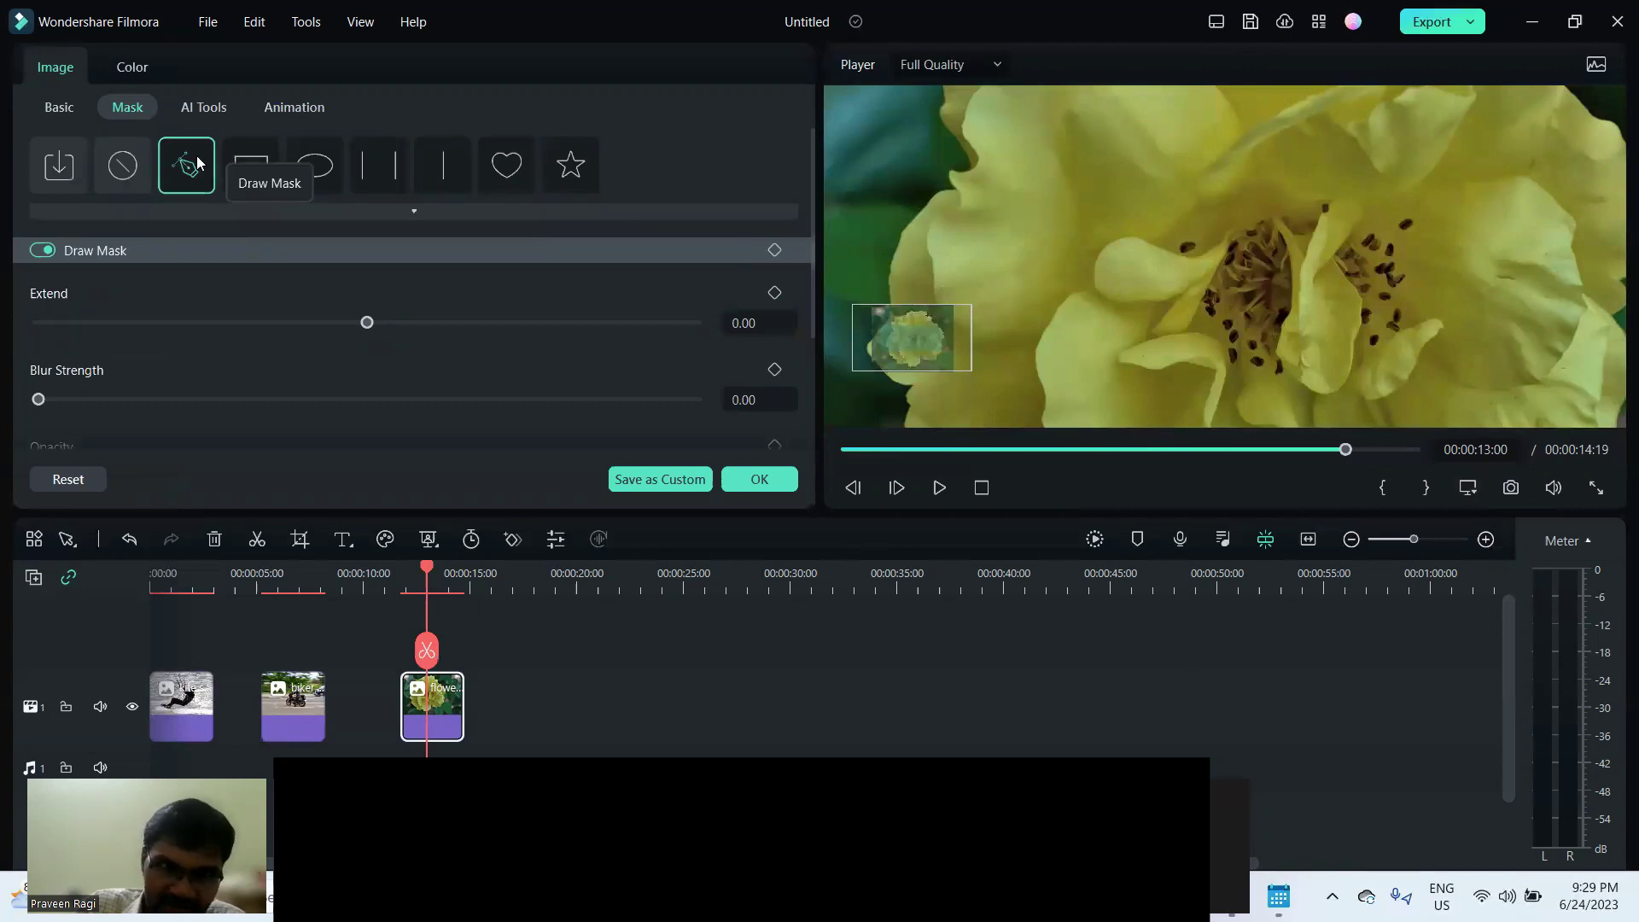
Draw a closed pen mask along the petal edges all the way around the yellow flower.
{"action": "left_click", "coordinate": [909, 228]}
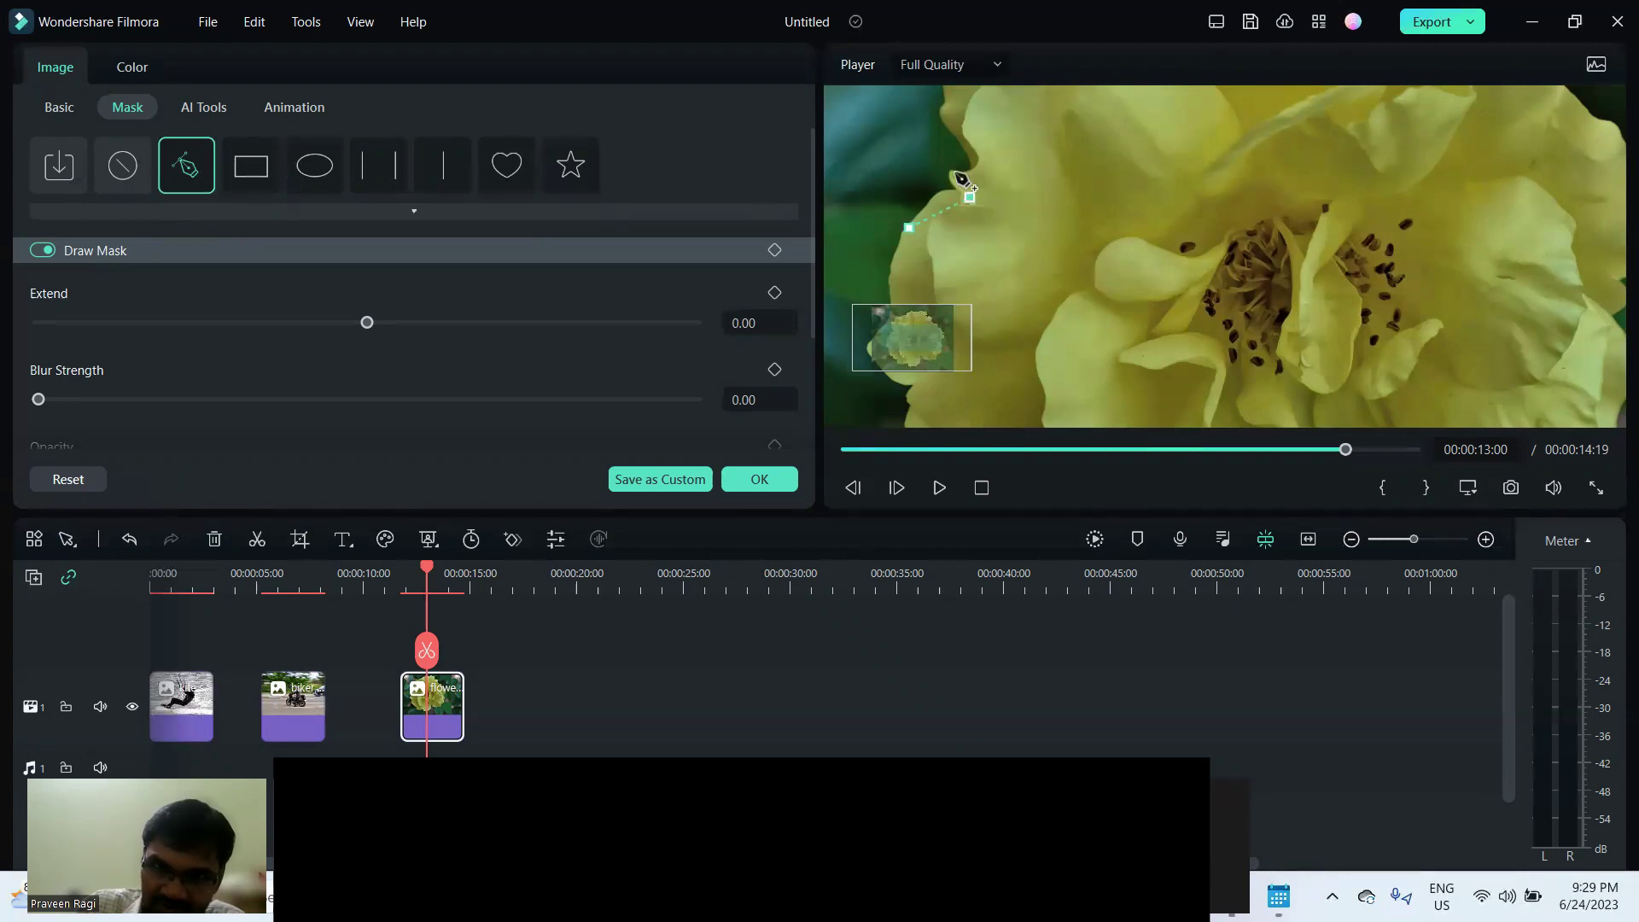
{"action": "left_click", "coordinate": [936, 191]}
{"action": "scroll", "coordinate": [918, 239], "scroll_direction": "up", "scroll_amount": 2}
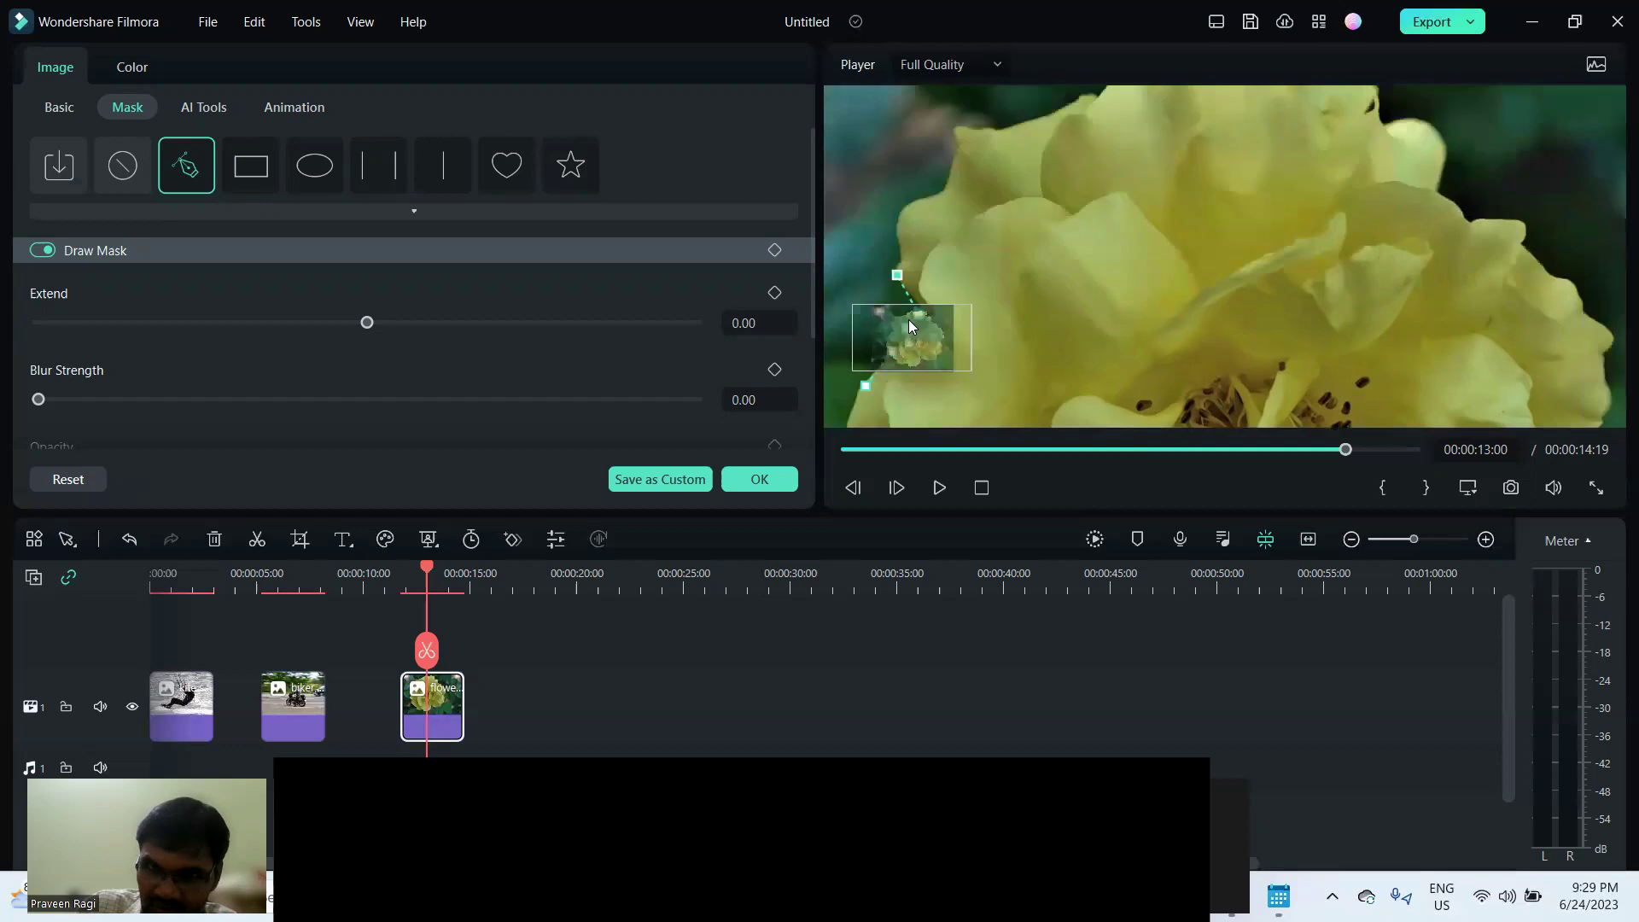
{"action": "left_click", "coordinate": [901, 259]}
{"action": "left_click", "coordinate": [912, 237]}
{"action": "left_click", "coordinate": [946, 223]}
{"action": "left_click", "coordinate": [960, 187]}
{"action": "left_click", "coordinate": [969, 159]}
{"action": "left_click", "coordinate": [1012, 155]}
{"action": "left_click", "coordinate": [1060, 145]}
{"action": "left_click", "coordinate": [1088, 124]}
{"action": "left_click", "coordinate": [1104, 125]}
{"action": "left_click", "coordinate": [1125, 99]}
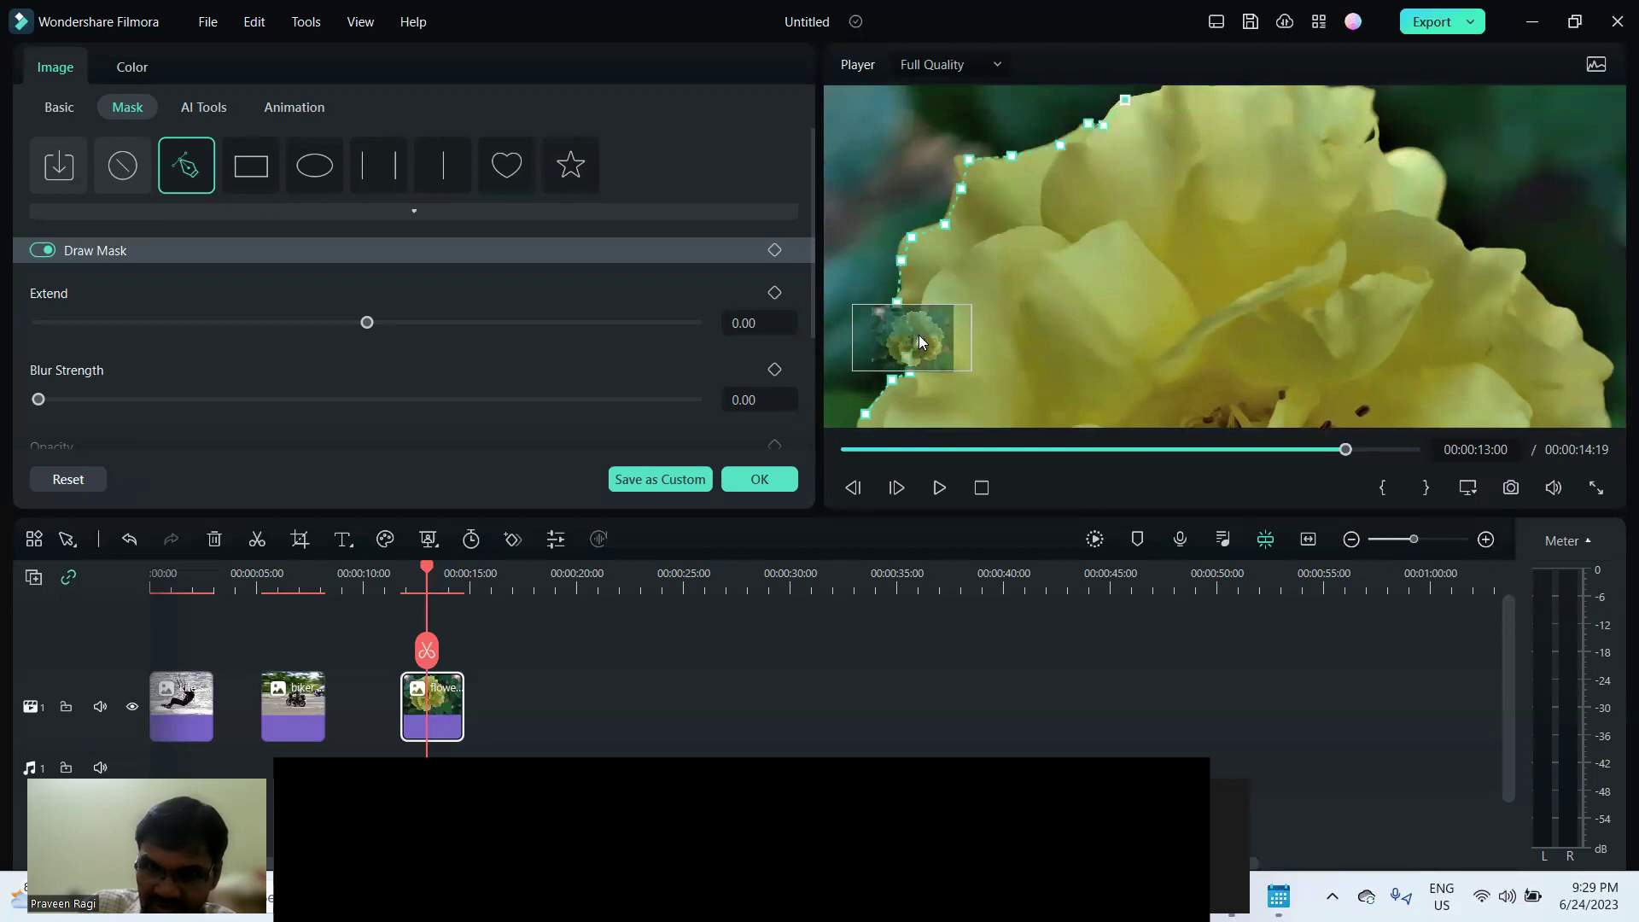
{"action": "left_click_drag", "start_coordinate": [919, 335], "coordinate": [927, 326]}
{"action": "left_click", "coordinate": [1008, 196]}
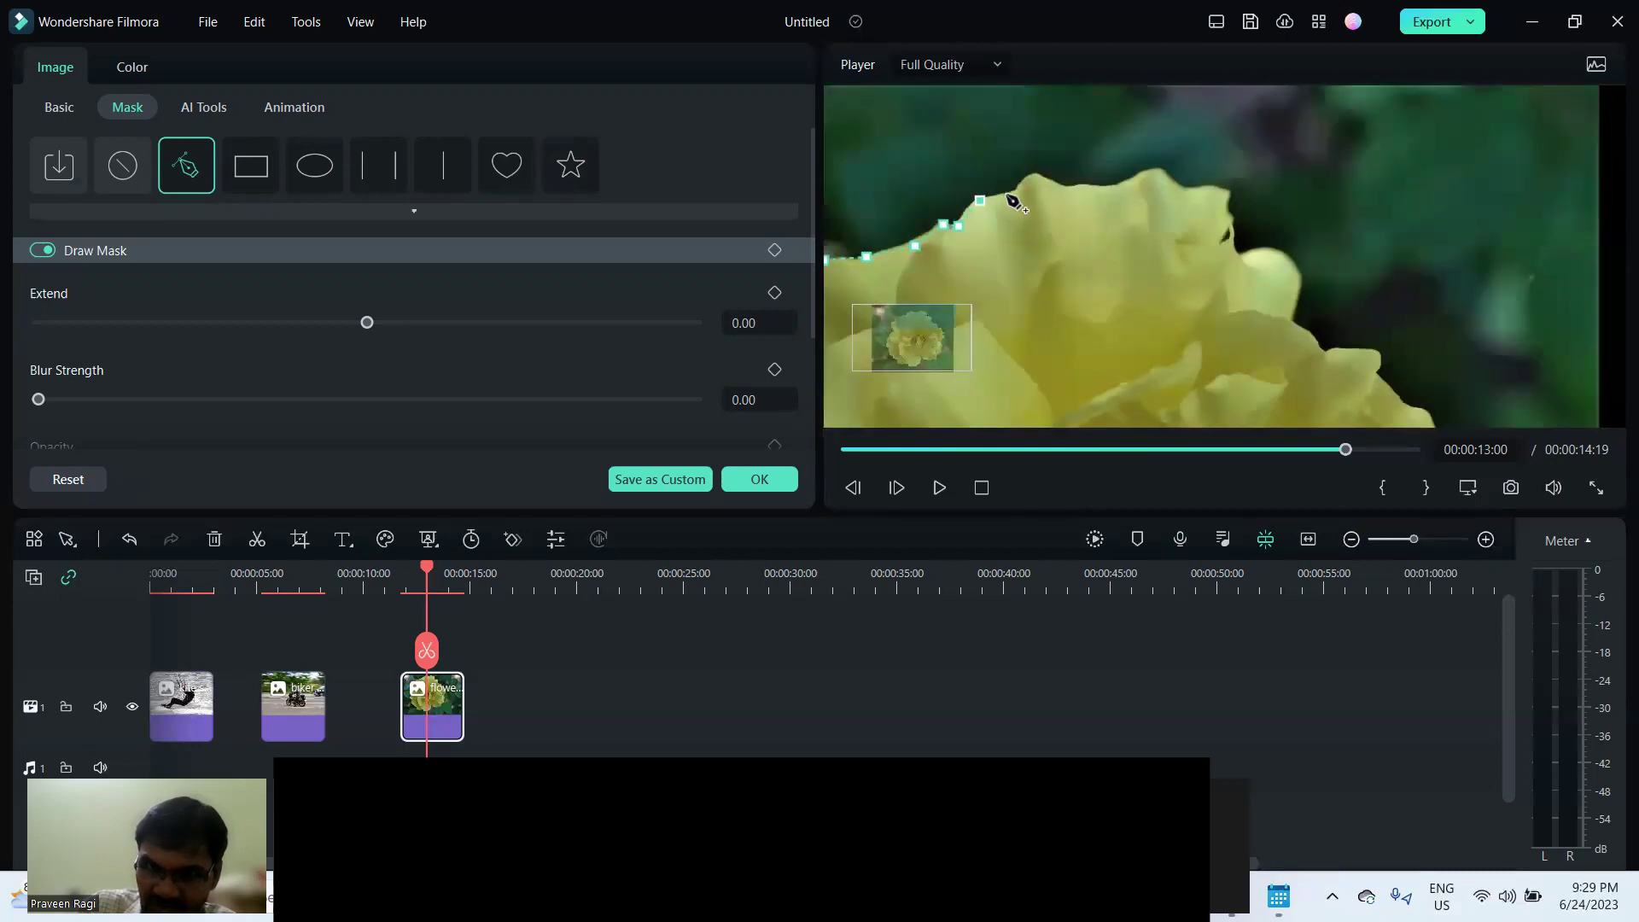
{"action": "left_click", "coordinate": [1031, 175]}
{"action": "left_click", "coordinate": [1068, 185]}
{"action": "left_click", "coordinate": [1116, 186]}
{"action": "left_click", "coordinate": [1158, 175]}
{"action": "left_click", "coordinate": [1211, 197]}
{"action": "left_click", "coordinate": [1228, 219]}
{"action": "left_click", "coordinate": [1236, 256]}
{"action": "left_click", "coordinate": [1283, 264]}
{"action": "left_click", "coordinate": [1296, 288]}
{"action": "left_click", "coordinate": [1290, 321]}
{"action": "left_click", "coordinate": [1310, 343]}
{"action": "left_click", "coordinate": [1340, 361]}
{"action": "left_click", "coordinate": [1376, 366]}
{"action": "left_click", "coordinate": [1417, 414]}
{"action": "left_click", "coordinate": [1383, 384]}
{"action": "left_click_drag", "start_coordinate": [929, 340], "coordinate": [932, 350]}
{"action": "left_click", "coordinate": [1423, 201]}
{"action": "left_click", "coordinate": [1442, 219]}
{"action": "left_click", "coordinate": [1445, 236]}
{"action": "left_click", "coordinate": [1439, 271]}
{"action": "left_click", "coordinate": [1448, 295]}
{"action": "left_click", "coordinate": [1427, 315]}
{"action": "left_click", "coordinate": [1411, 322]}
{"action": "left_click", "coordinate": [1419, 342]}
{"action": "left_click", "coordinate": [1401, 360]}
{"action": "left_click", "coordinate": [1415, 386]}
{"action": "left_click_drag", "start_coordinate": [893, 345], "coordinate": [917, 347]}
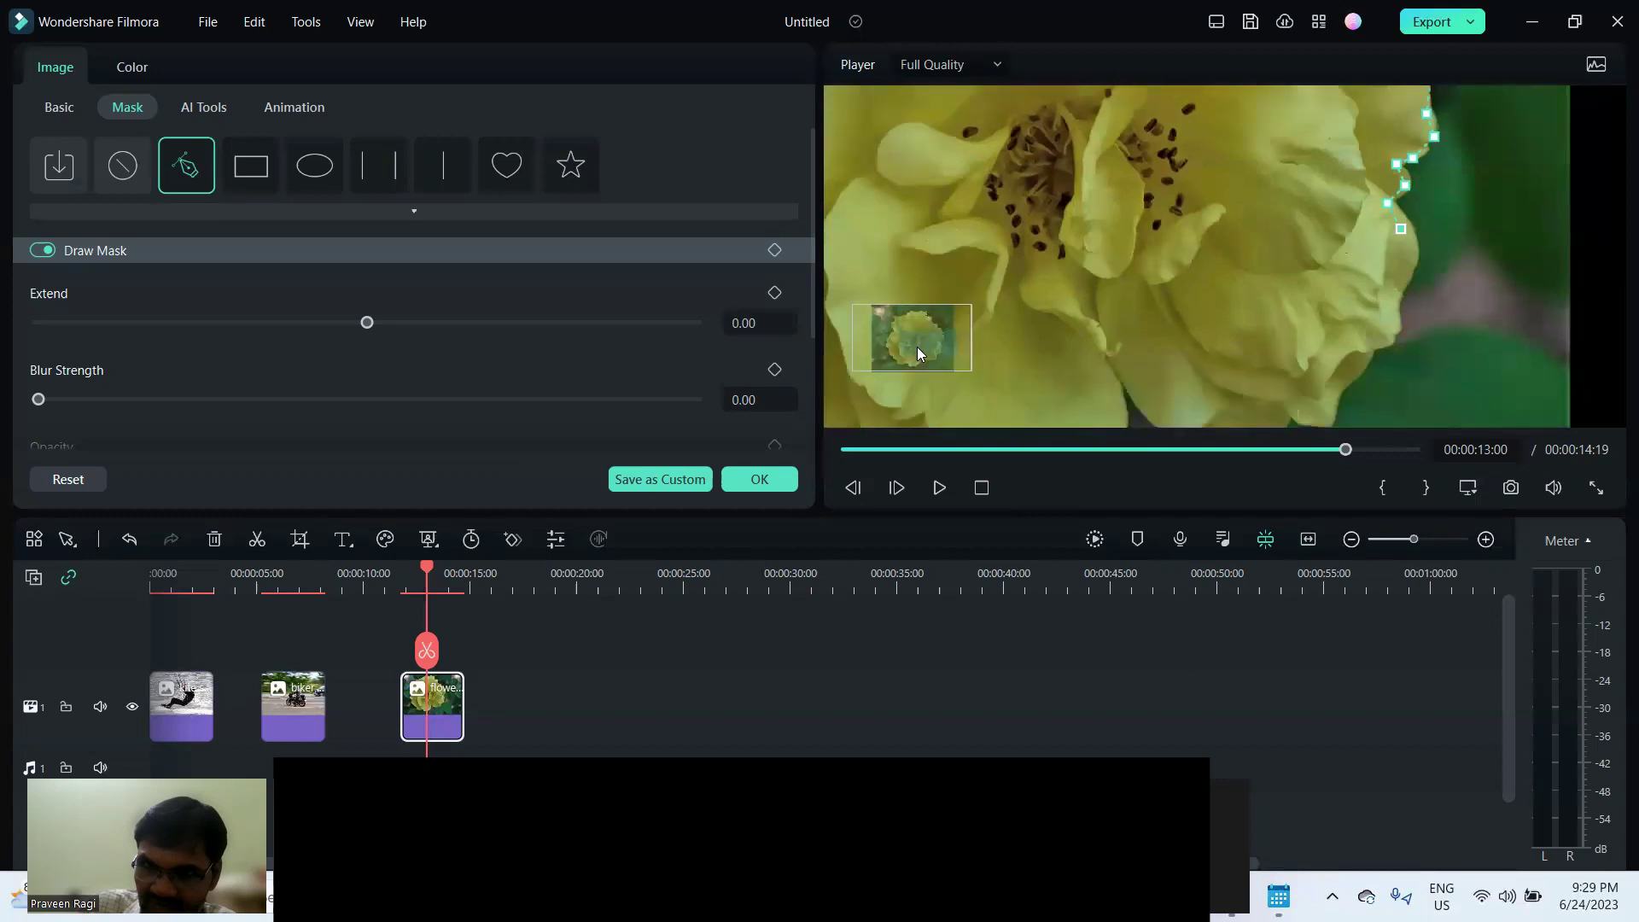
{"action": "left_click", "coordinate": [1416, 228]}
{"action": "left_click", "coordinate": [1409, 259]}
{"action": "left_click", "coordinate": [1397, 286]}
{"action": "left_click", "coordinate": [1392, 309]}
{"action": "left_click", "coordinate": [1388, 330]}
{"action": "left_click", "coordinate": [1367, 337]}
{"action": "left_click", "coordinate": [1361, 353]}
{"action": "left_click", "coordinate": [1342, 369]}
{"action": "left_click", "coordinate": [1329, 395]}
{"action": "left_click", "coordinate": [1324, 407]}
{"action": "left_click", "coordinate": [1303, 402]}
{"action": "left_click", "coordinate": [1277, 407]}
{"action": "left_click", "coordinate": [1265, 414]}
{"action": "left_click", "coordinate": [1226, 421]}
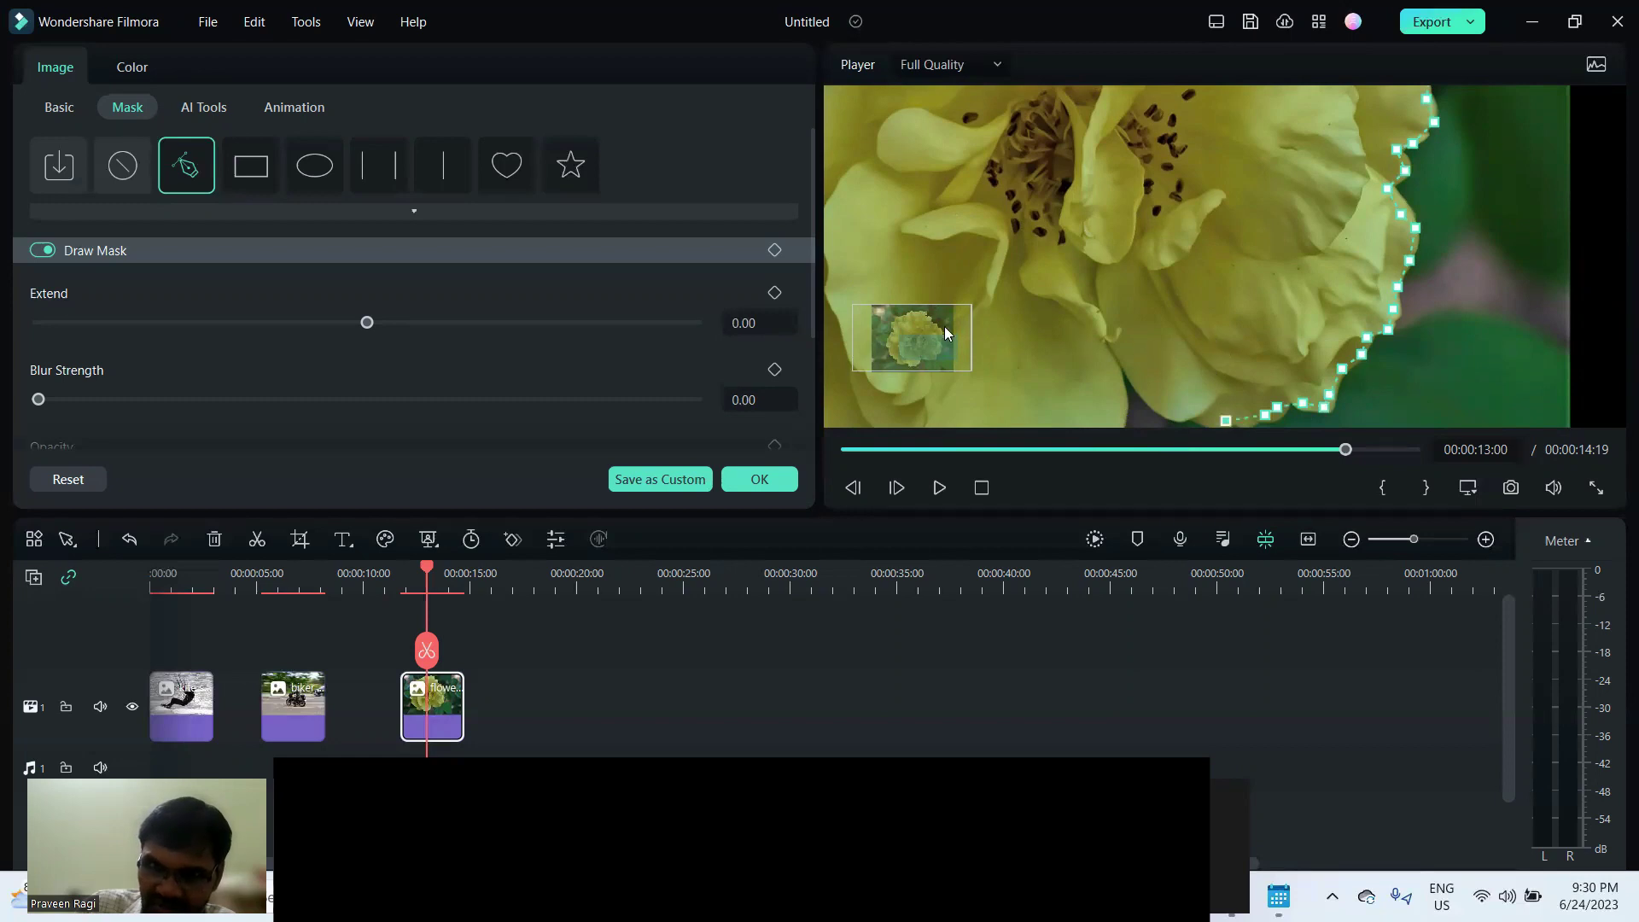
{"action": "left_click_drag", "start_coordinate": [945, 327], "coordinate": [921, 340]}
{"action": "left_click", "coordinate": [1253, 261]}
{"action": "left_click", "coordinate": [1217, 249]}
{"action": "left_click", "coordinate": [1194, 222]}
{"action": "left_click", "coordinate": [1174, 197]}
{"action": "left_click", "coordinate": [1182, 242]}
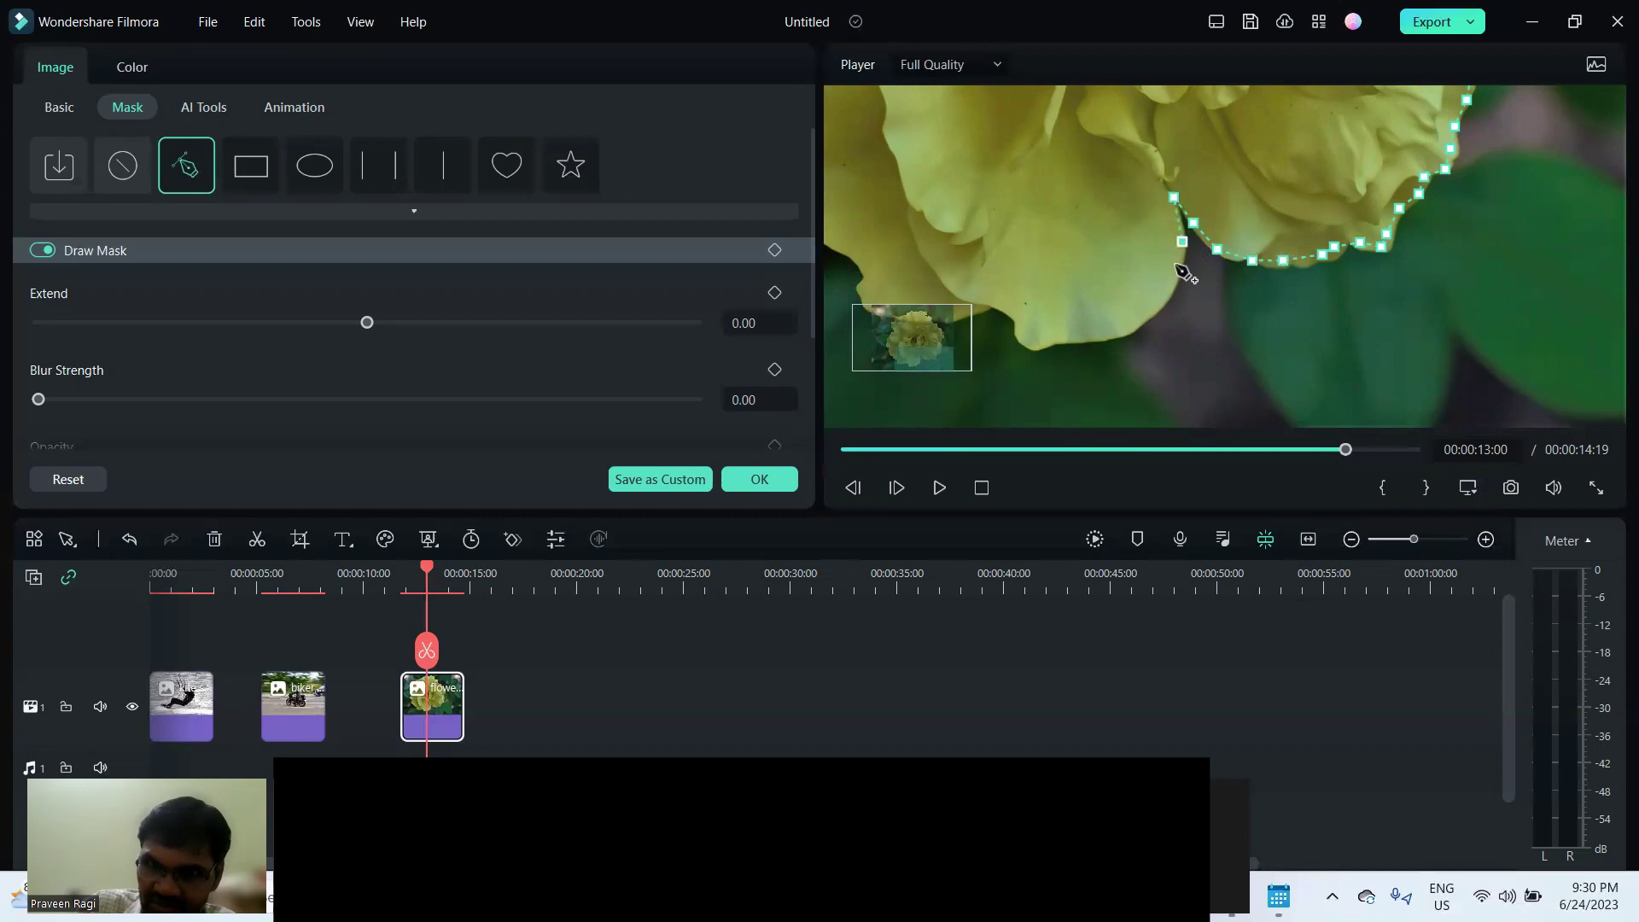
{"action": "left_click", "coordinate": [1178, 271]}
{"action": "left_click", "coordinate": [1165, 300]}
{"action": "left_click", "coordinate": [1146, 316]}
{"action": "left_click", "coordinate": [1117, 331]}
{"action": "left_click", "coordinate": [1068, 338]}
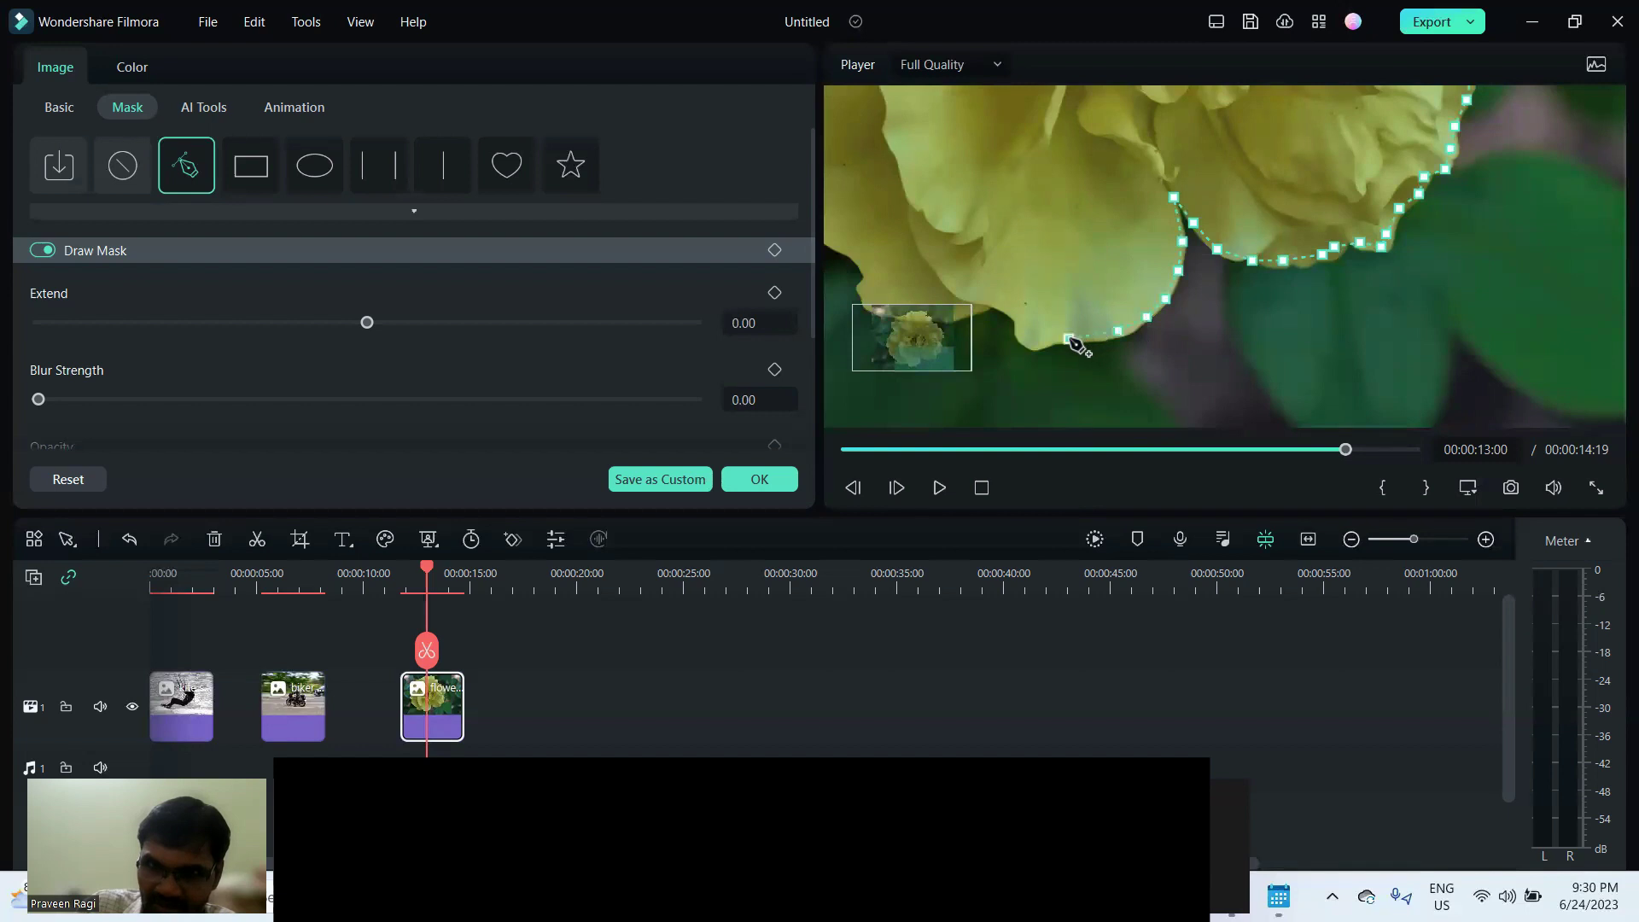
{"action": "left_click", "coordinate": [1035, 343]}
{"action": "left_click", "coordinate": [1018, 335]}
{"action": "left_click", "coordinate": [1008, 312]}
{"action": "left_click", "coordinate": [991, 304]}
{"action": "left_click_drag", "start_coordinate": [922, 326], "coordinate": [900, 329]}
{"action": "left_click", "coordinate": [1225, 312]}
{"action": "left_click", "coordinate": [1198, 318]}
{"action": "left_click", "coordinate": [1176, 320]}
{"action": "left_click", "coordinate": [1137, 313]}
{"action": "left_click", "coordinate": [1110, 305]}
{"action": "left_click", "coordinate": [1109, 290]}
{"action": "left_click", "coordinate": [1112, 271]}
{"action": "left_click", "coordinate": [1088, 246]}
{"action": "left_click", "coordinate": [1055, 235]}
{"action": "left_click", "coordinate": [1035, 204]}
{"action": "left_click", "coordinate": [1006, 185]}
{"action": "left_click", "coordinate": [996, 159]}
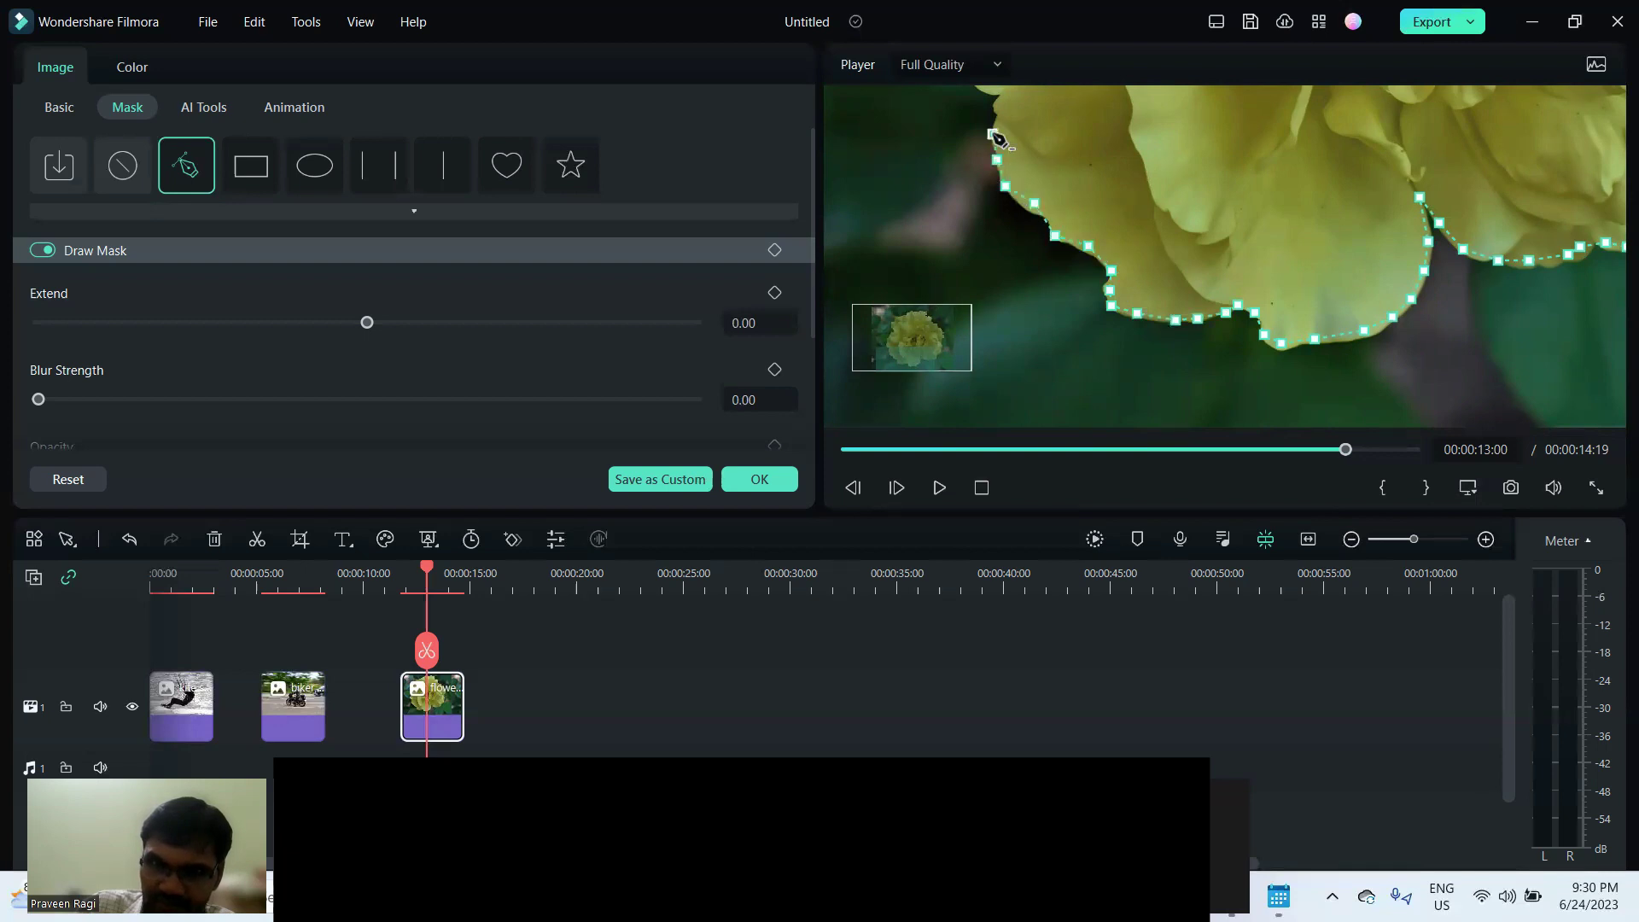
{"action": "left_click_drag", "start_coordinate": [931, 338], "coordinate": [912, 309]}
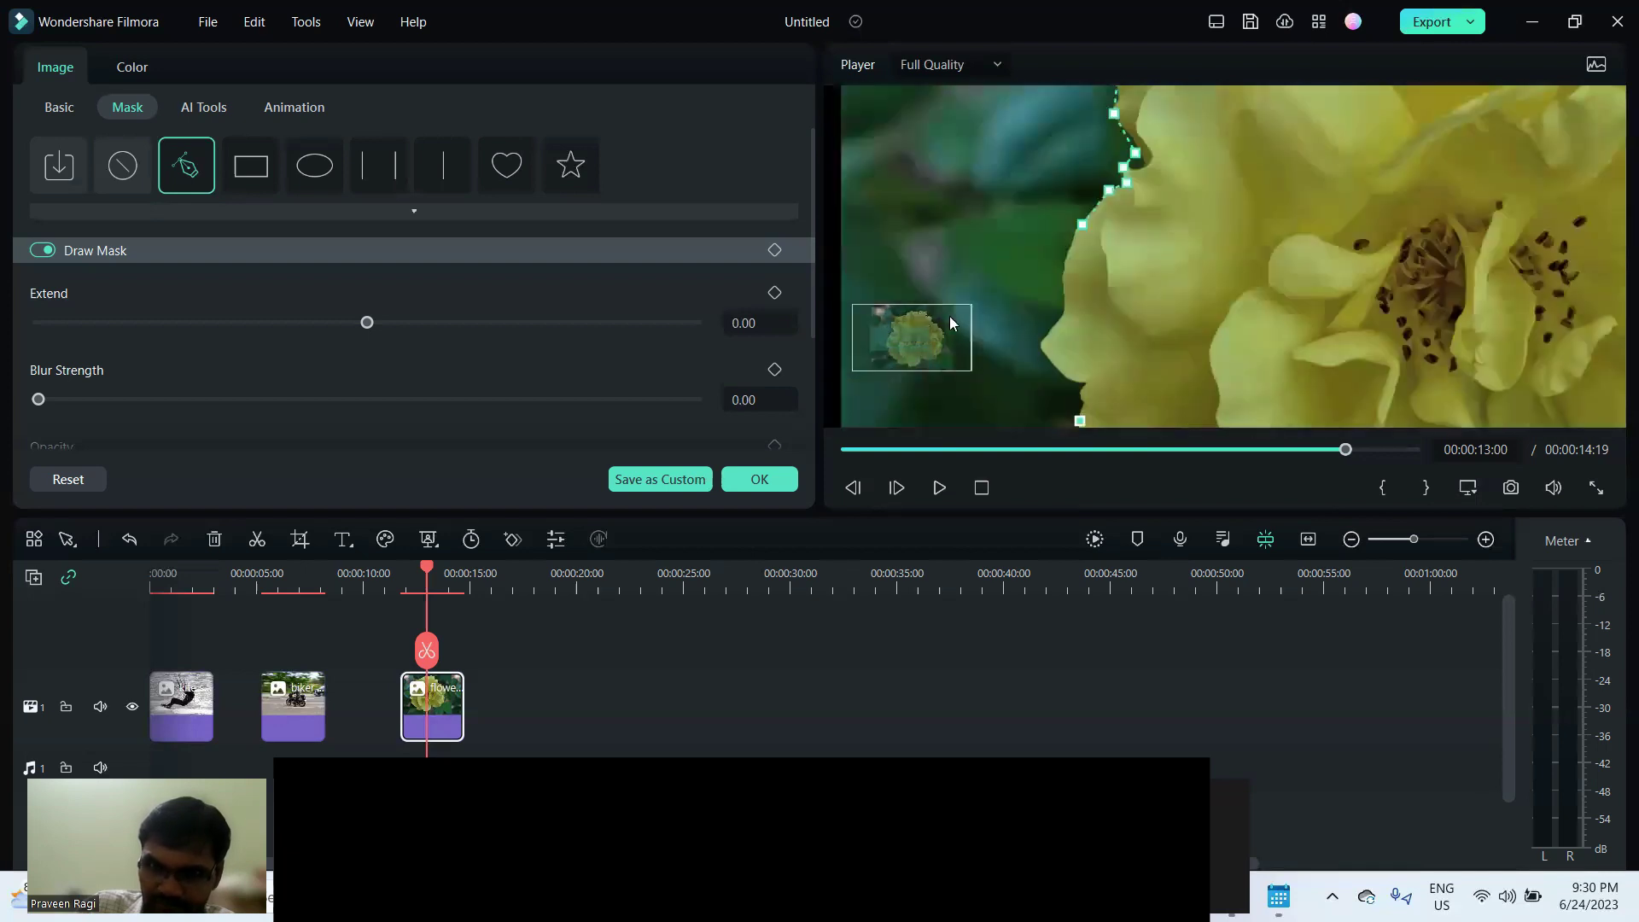
{"action": "left_click", "coordinate": [1084, 402]}
{"action": "left_click", "coordinate": [1086, 385]}
{"action": "left_click", "coordinate": [1065, 372]}
{"action": "left_click", "coordinate": [1047, 346]}
{"action": "left_click", "coordinate": [1060, 330]}
{"action": "left_click", "coordinate": [1073, 295]}
{"action": "left_click", "coordinate": [1069, 269]}
{"action": "left_click", "coordinate": [1077, 237]}
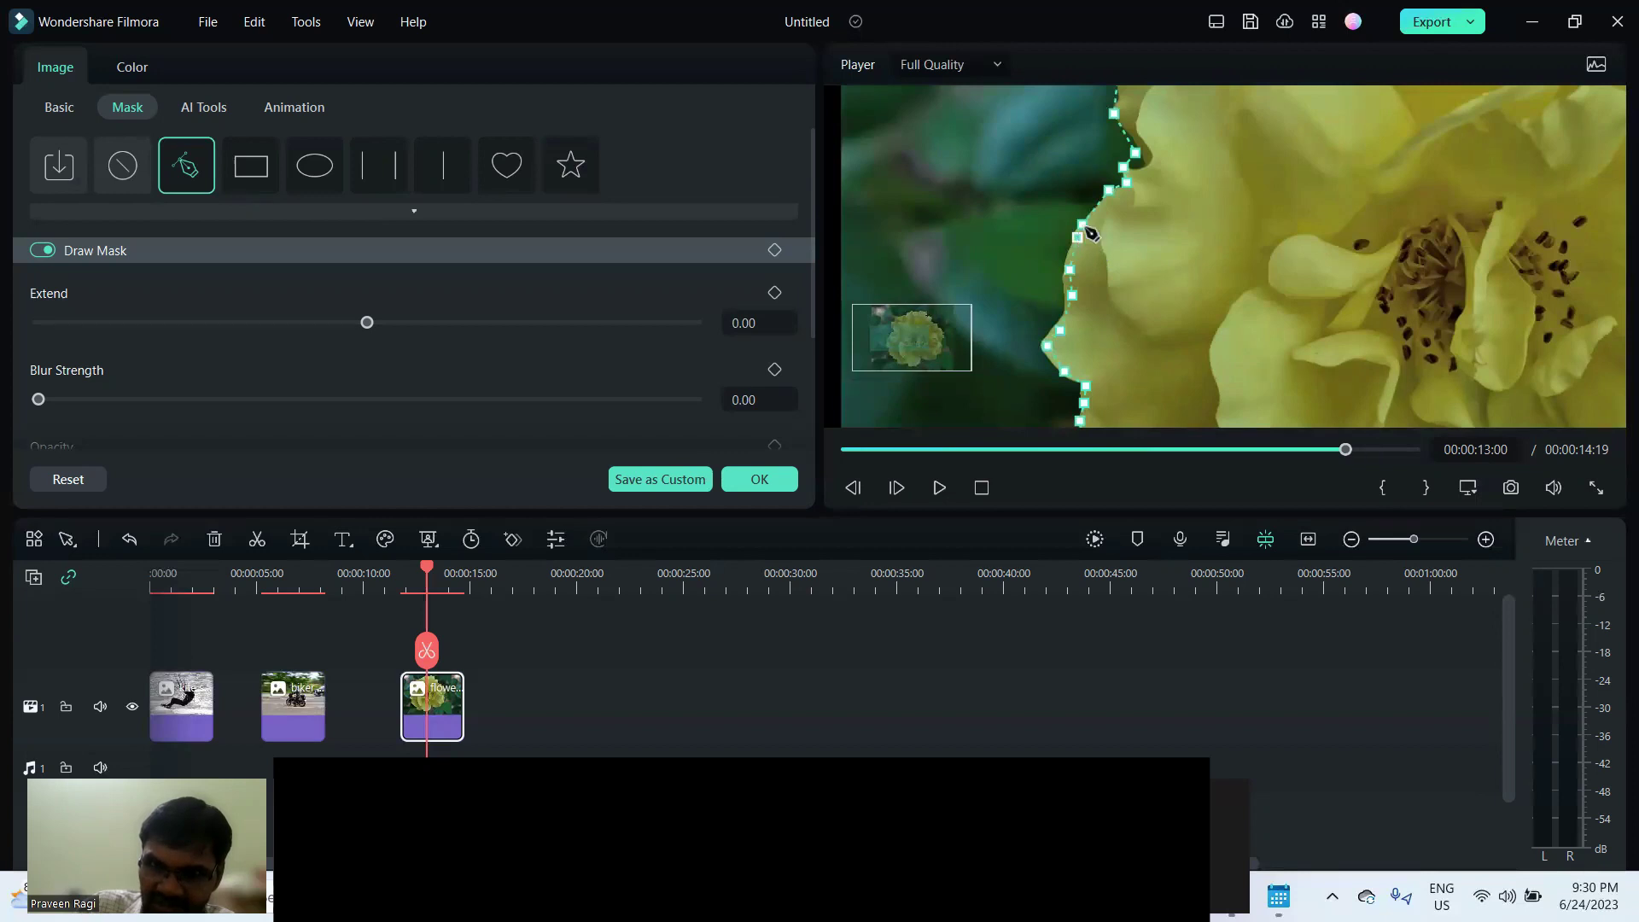
{"action": "left_click", "coordinate": [1083, 226]}
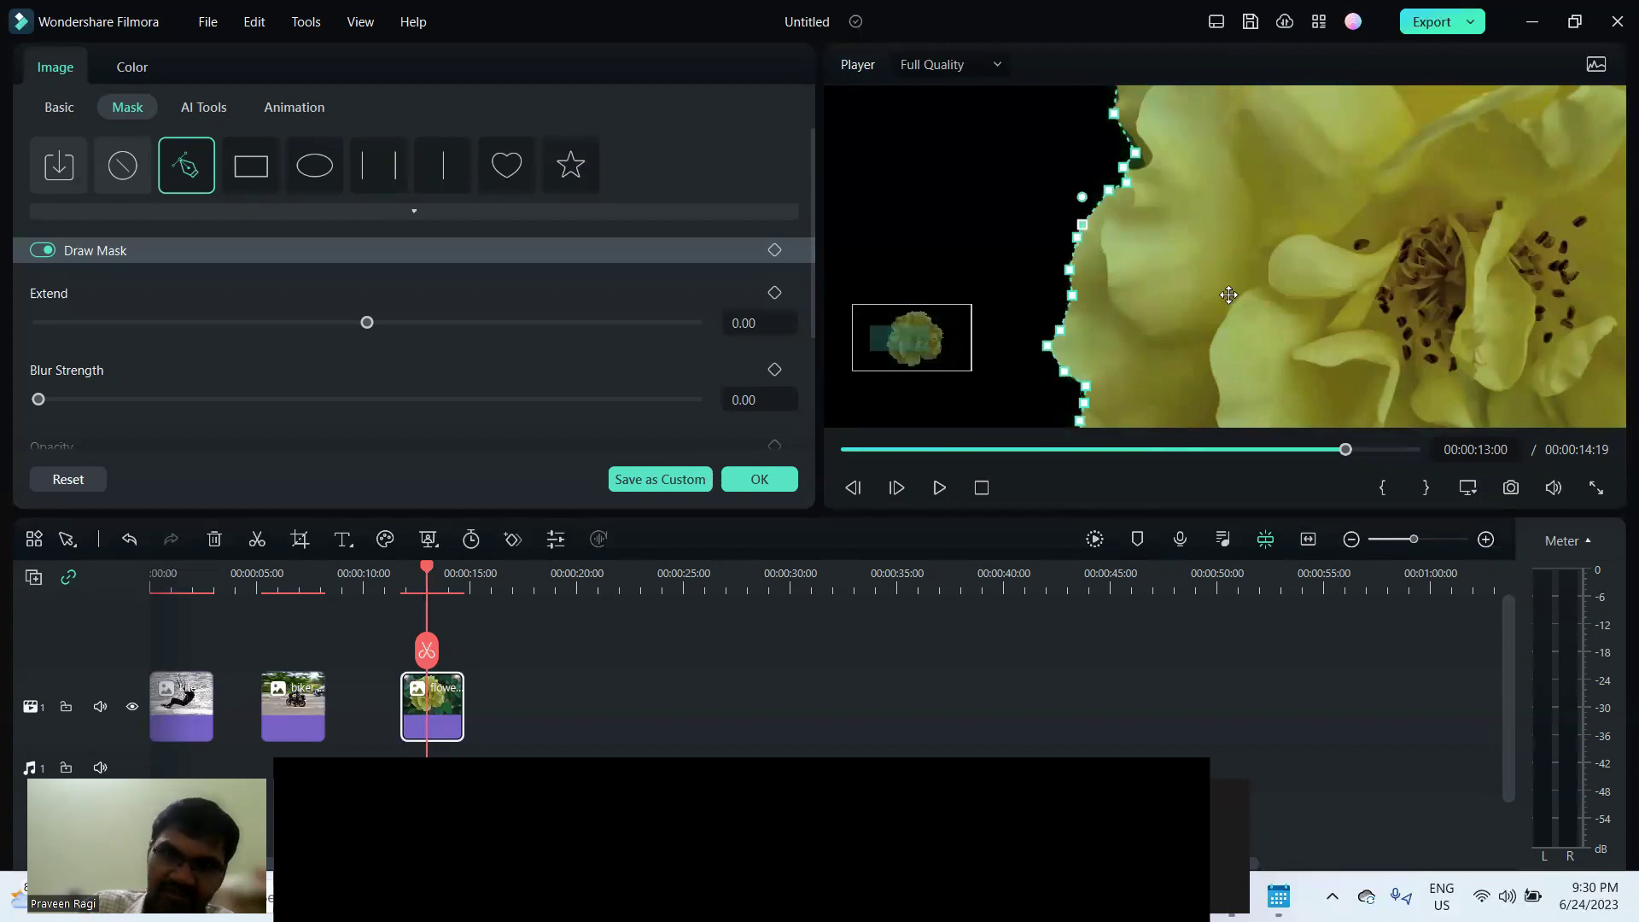
Set the player's zoom level back to Fit, accept the flower mask, and preview the cutout further along its clip.
{"action": "left_click", "coordinate": [1470, 489]}
{"action": "mouse_move", "coordinate": [1464, 611]}
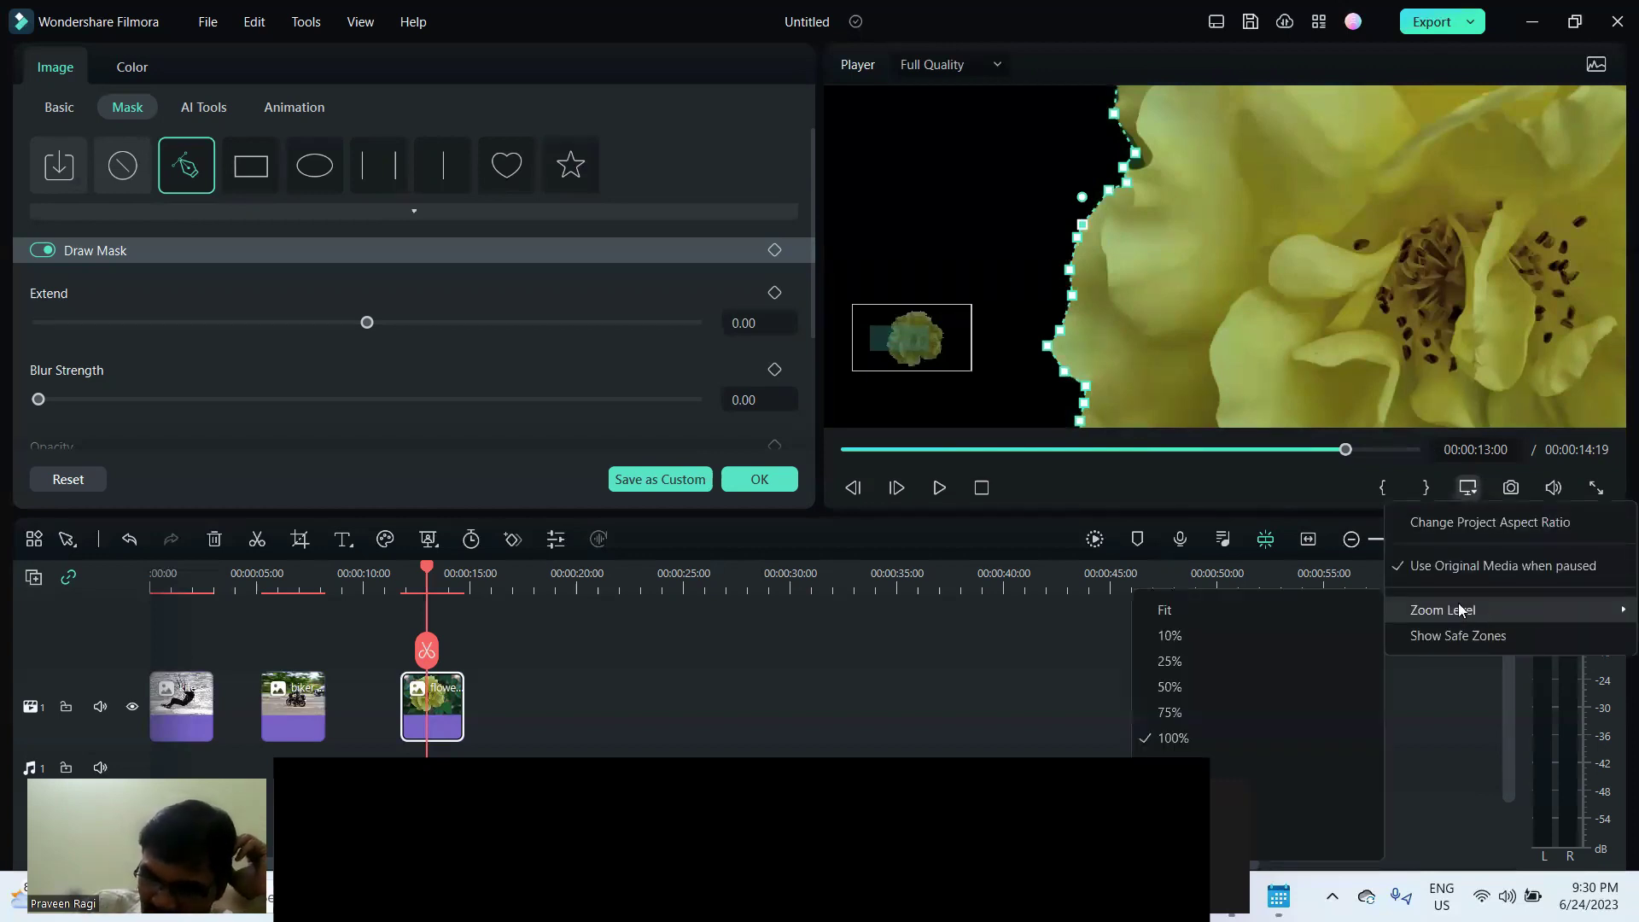
{"action": "left_click", "coordinate": [1166, 611]}
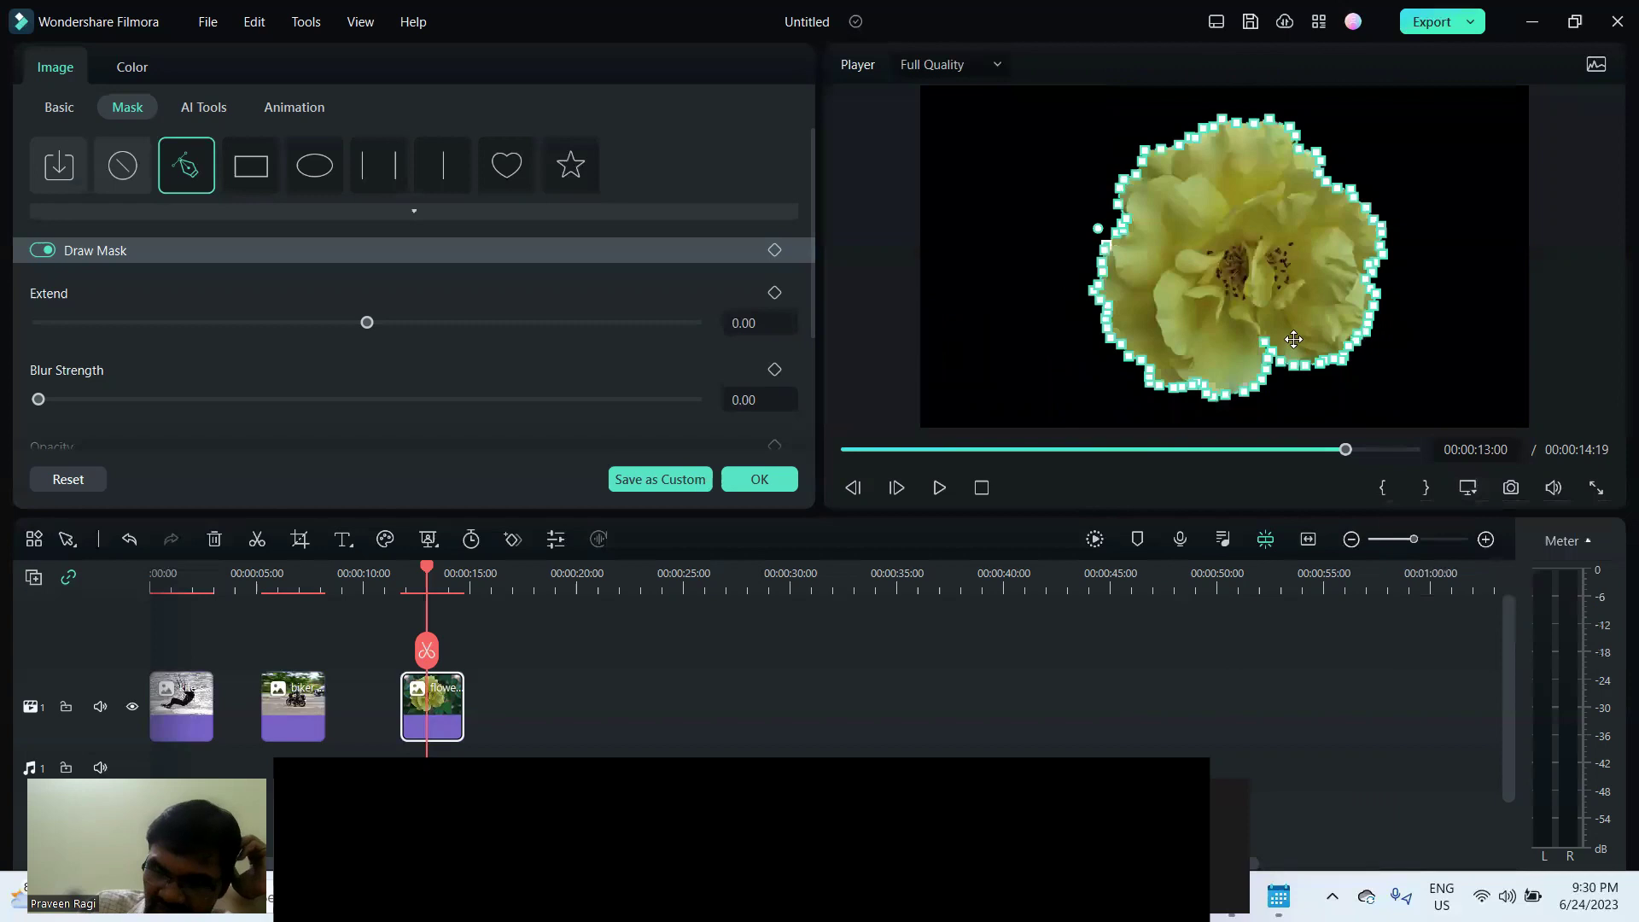
{"action": "left_click", "coordinate": [760, 480]}
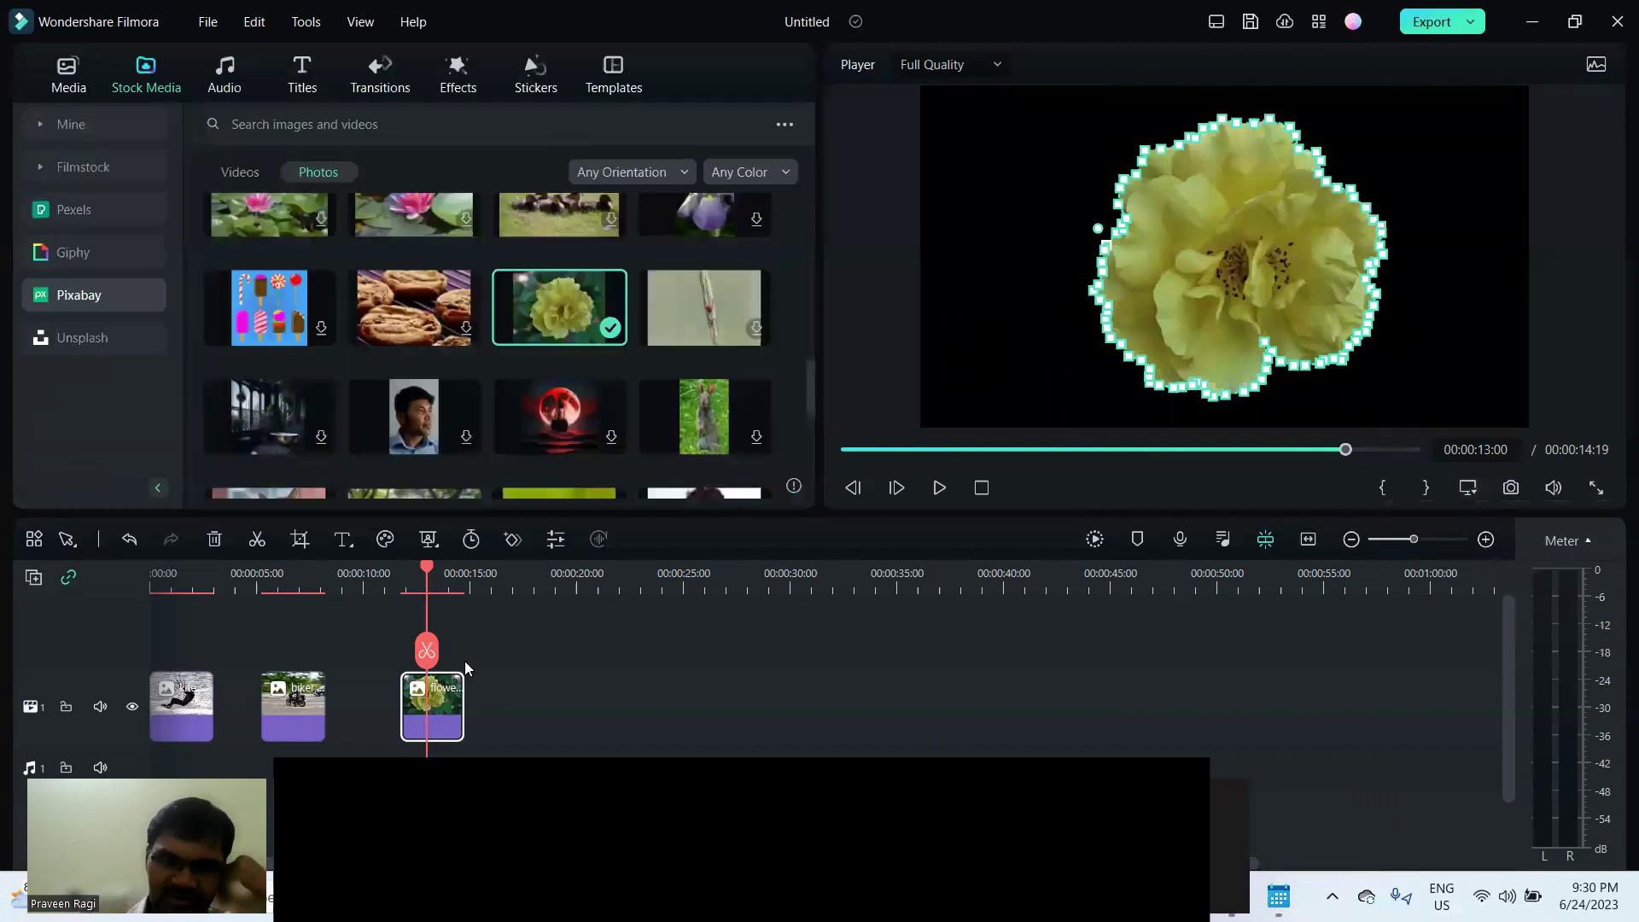
{"action": "left_click", "coordinate": [445, 584]}
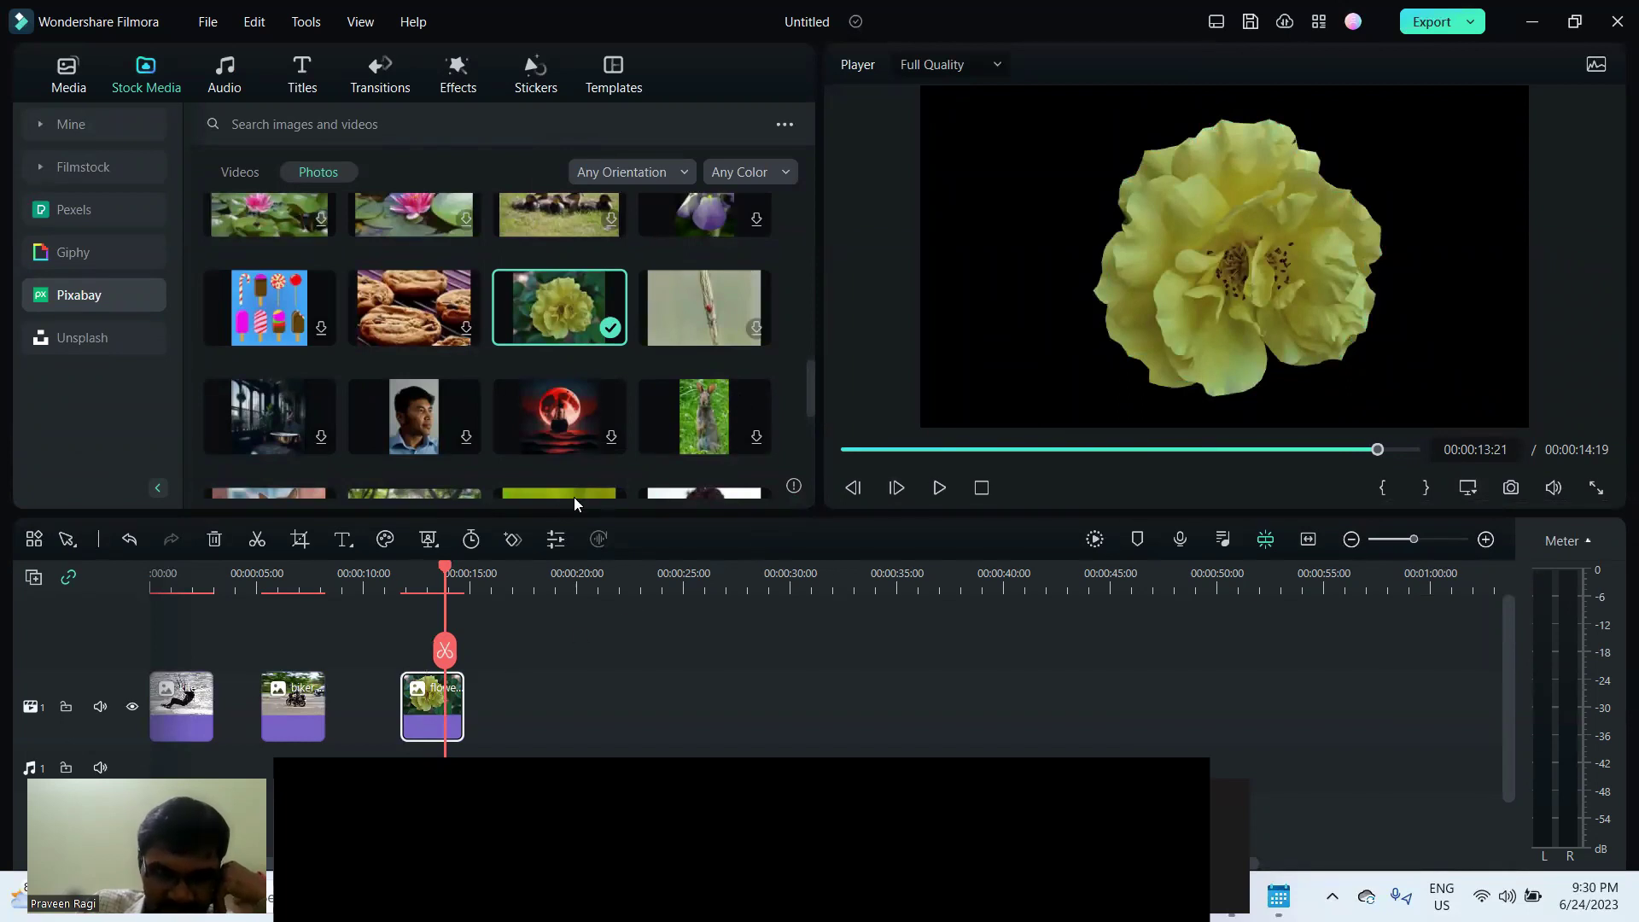
Download the striped flower bud photo with the green background from Pixabay and add it to the timeline after the yellow flower clip.
{"action": "left_click_drag", "start_coordinate": [808, 374], "coordinate": [806, 408]}
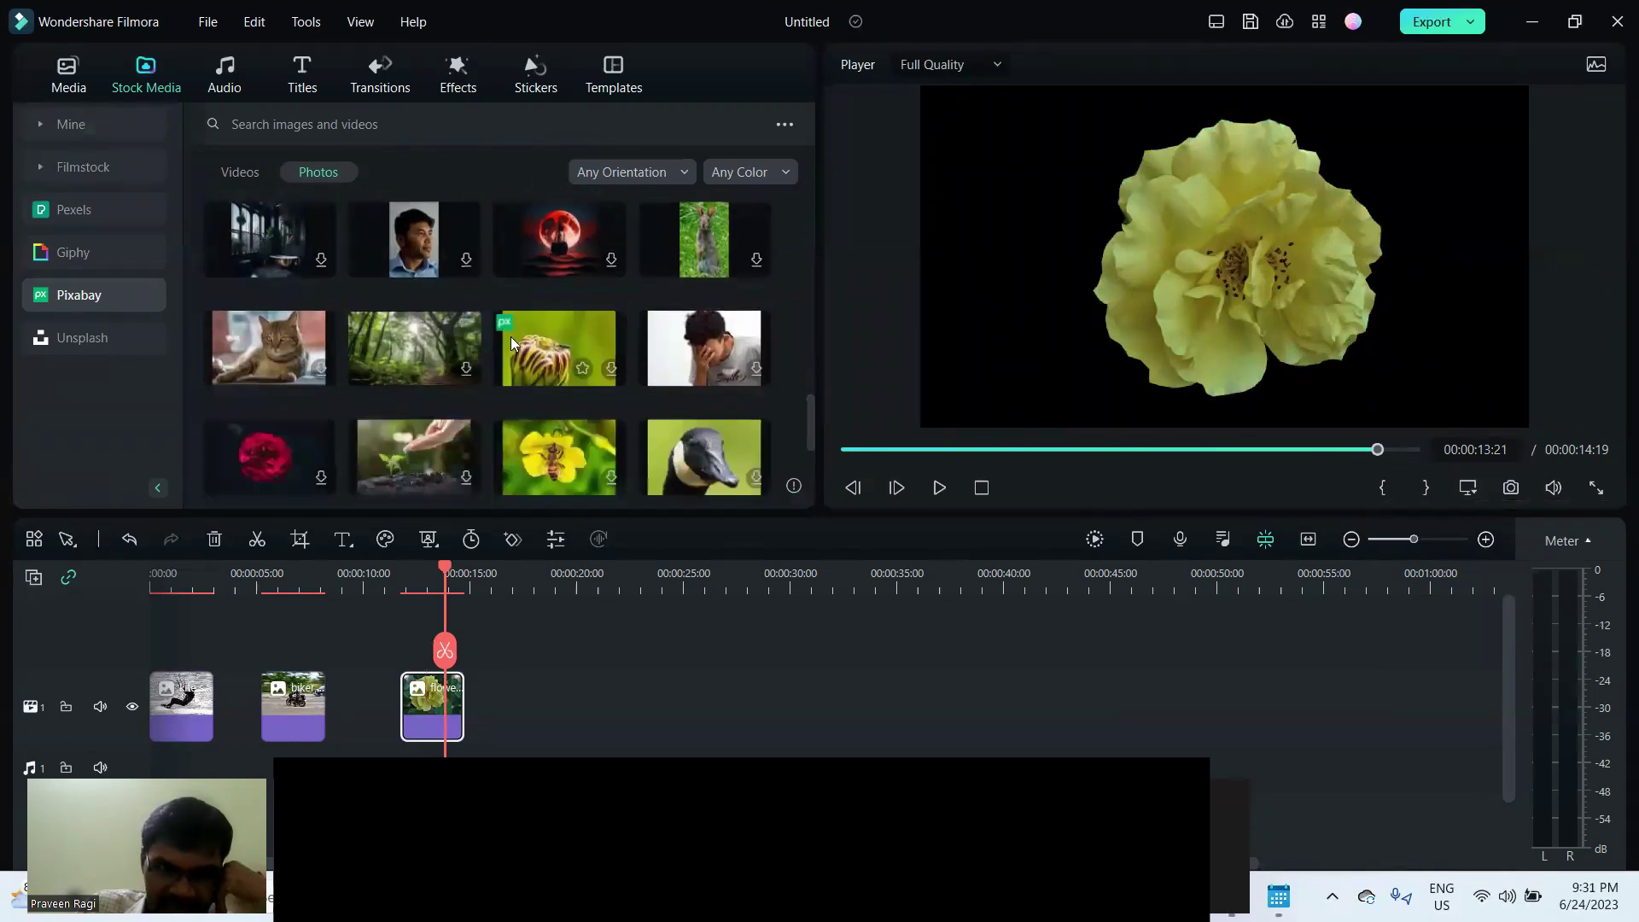
{"action": "left_click", "coordinate": [573, 344]}
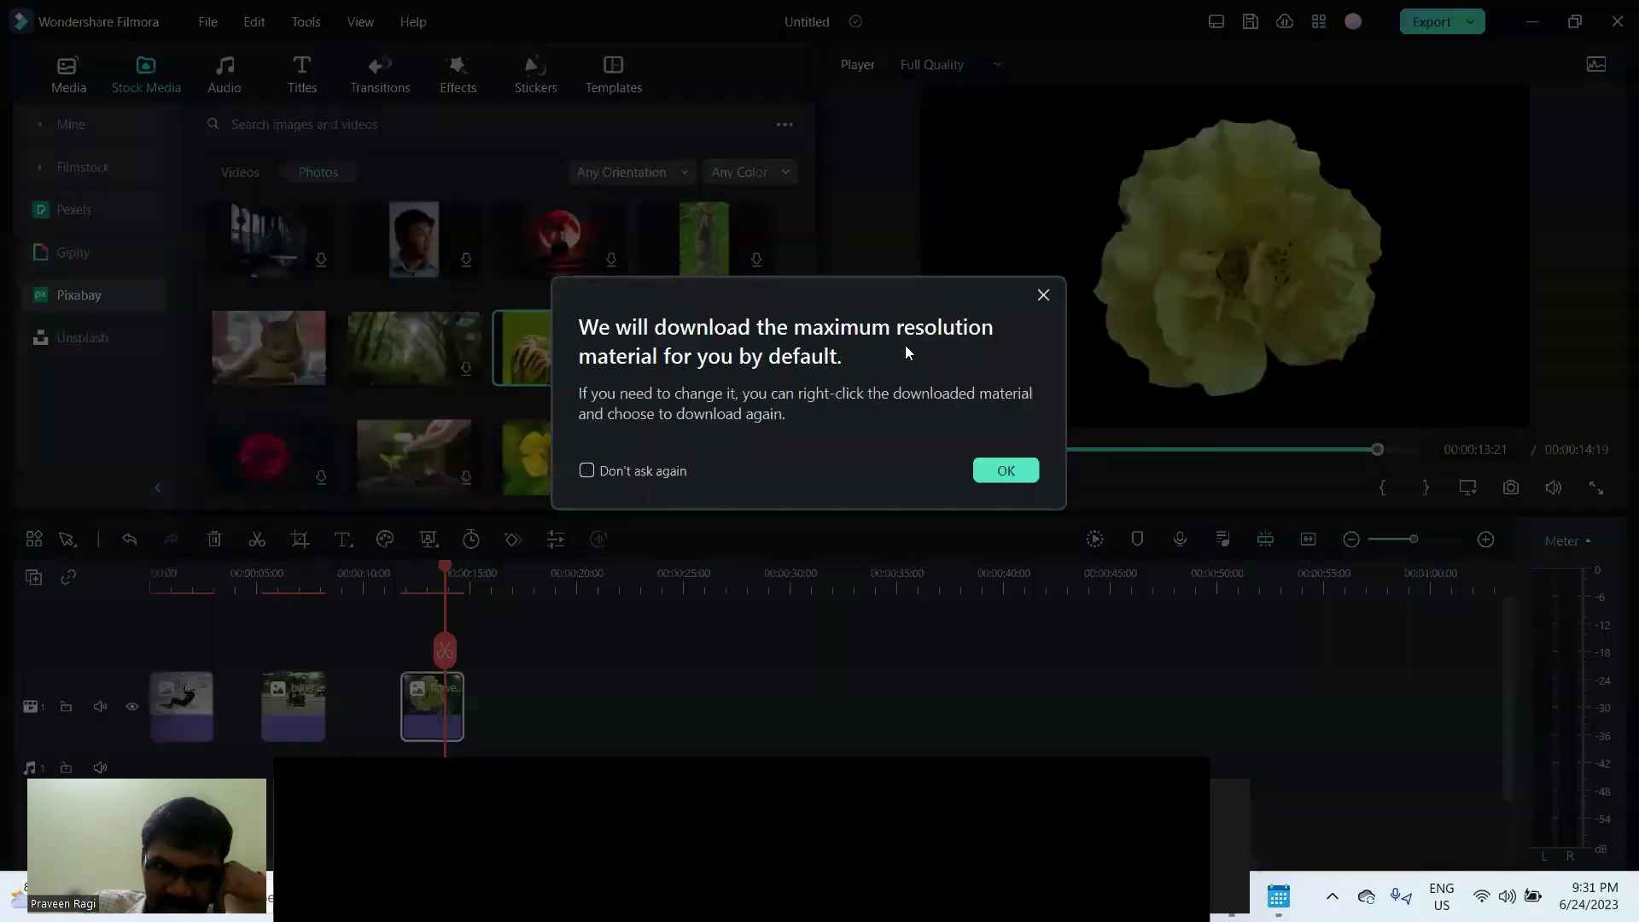
{"action": "left_click", "coordinate": [1000, 469]}
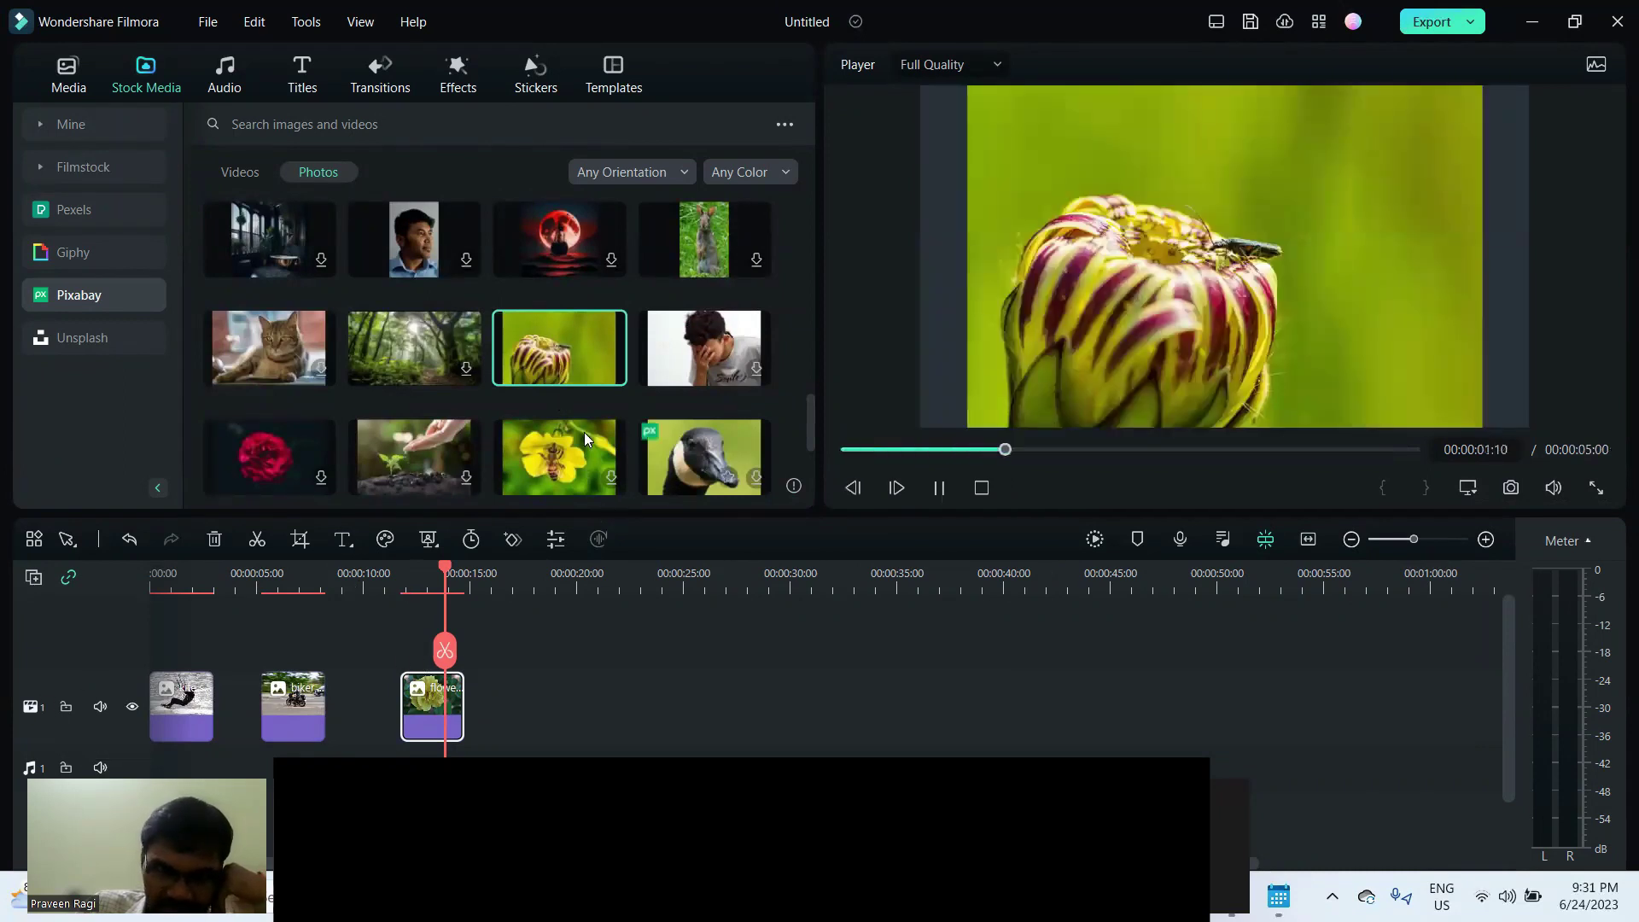
{"action": "left_click_drag", "start_coordinate": [580, 367], "coordinate": [550, 730]}
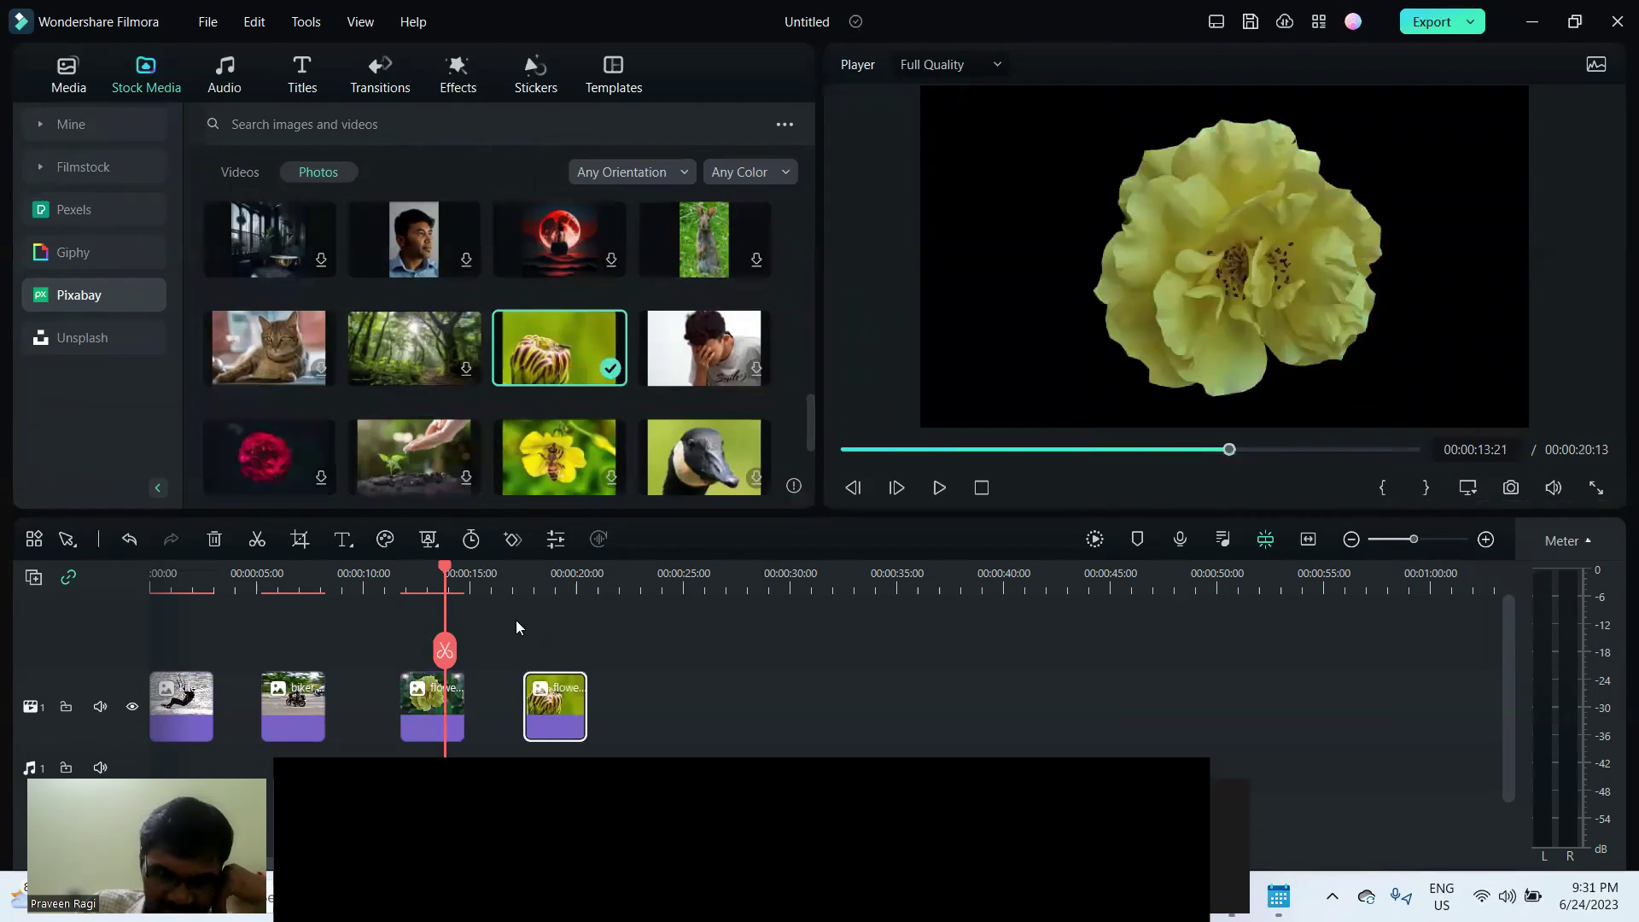
Stack the masked yellow flower clip on a new track above the flower bud clip, with the playhead at 00:00:18:24.
{"action": "left_click_drag", "start_coordinate": [424, 725], "coordinate": [547, 651]}
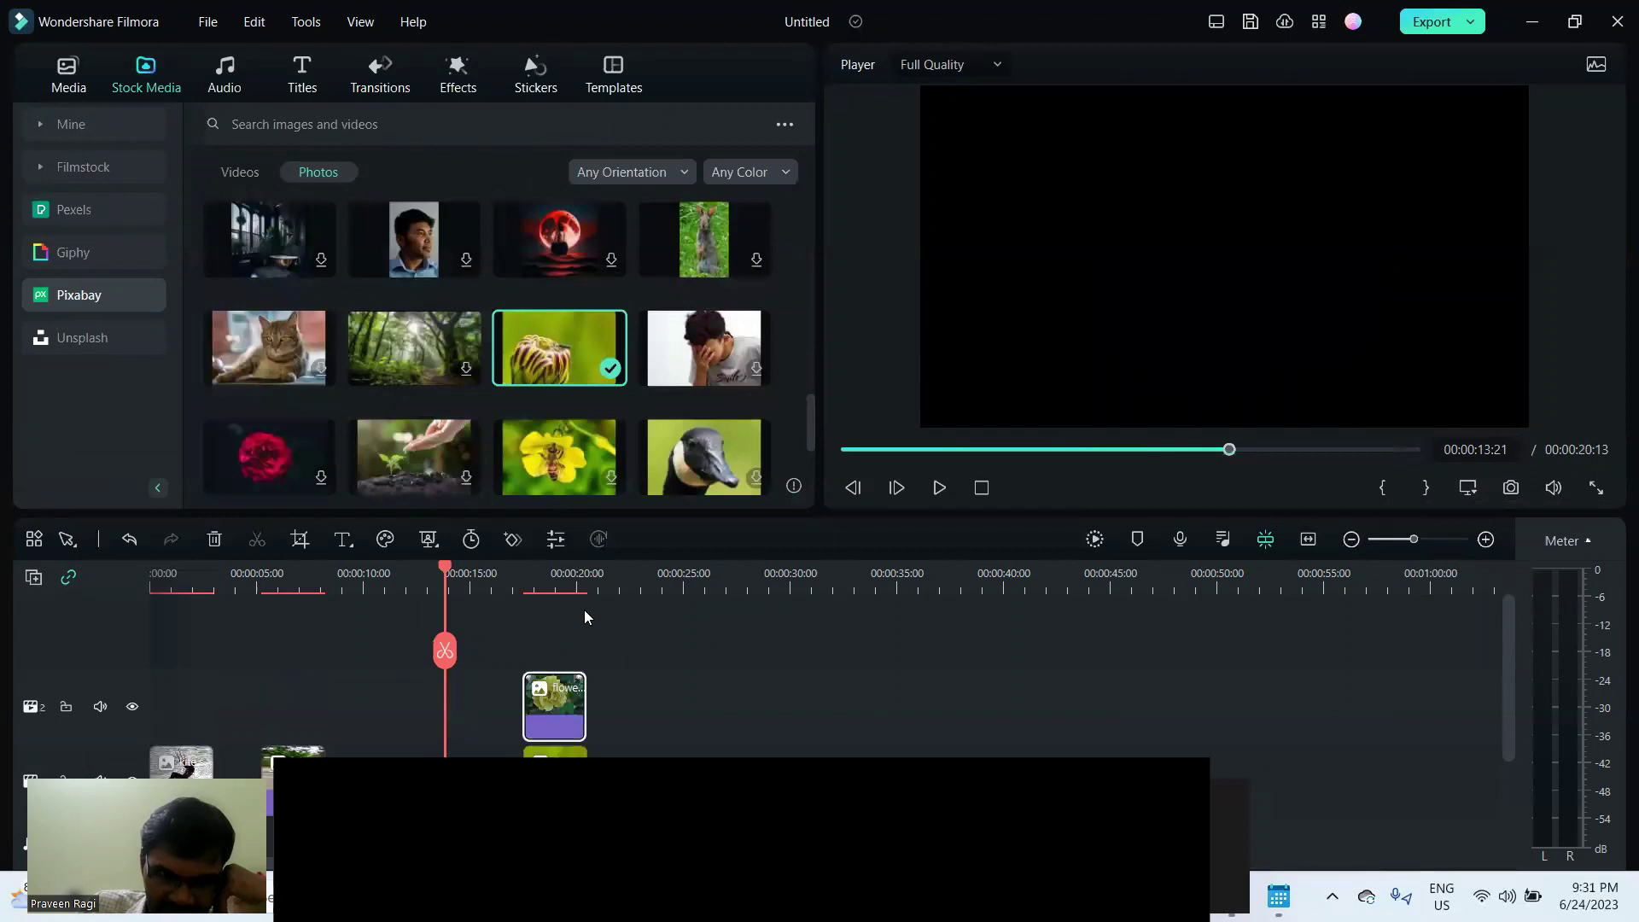
{"action": "left_click", "coordinate": [554, 590]}
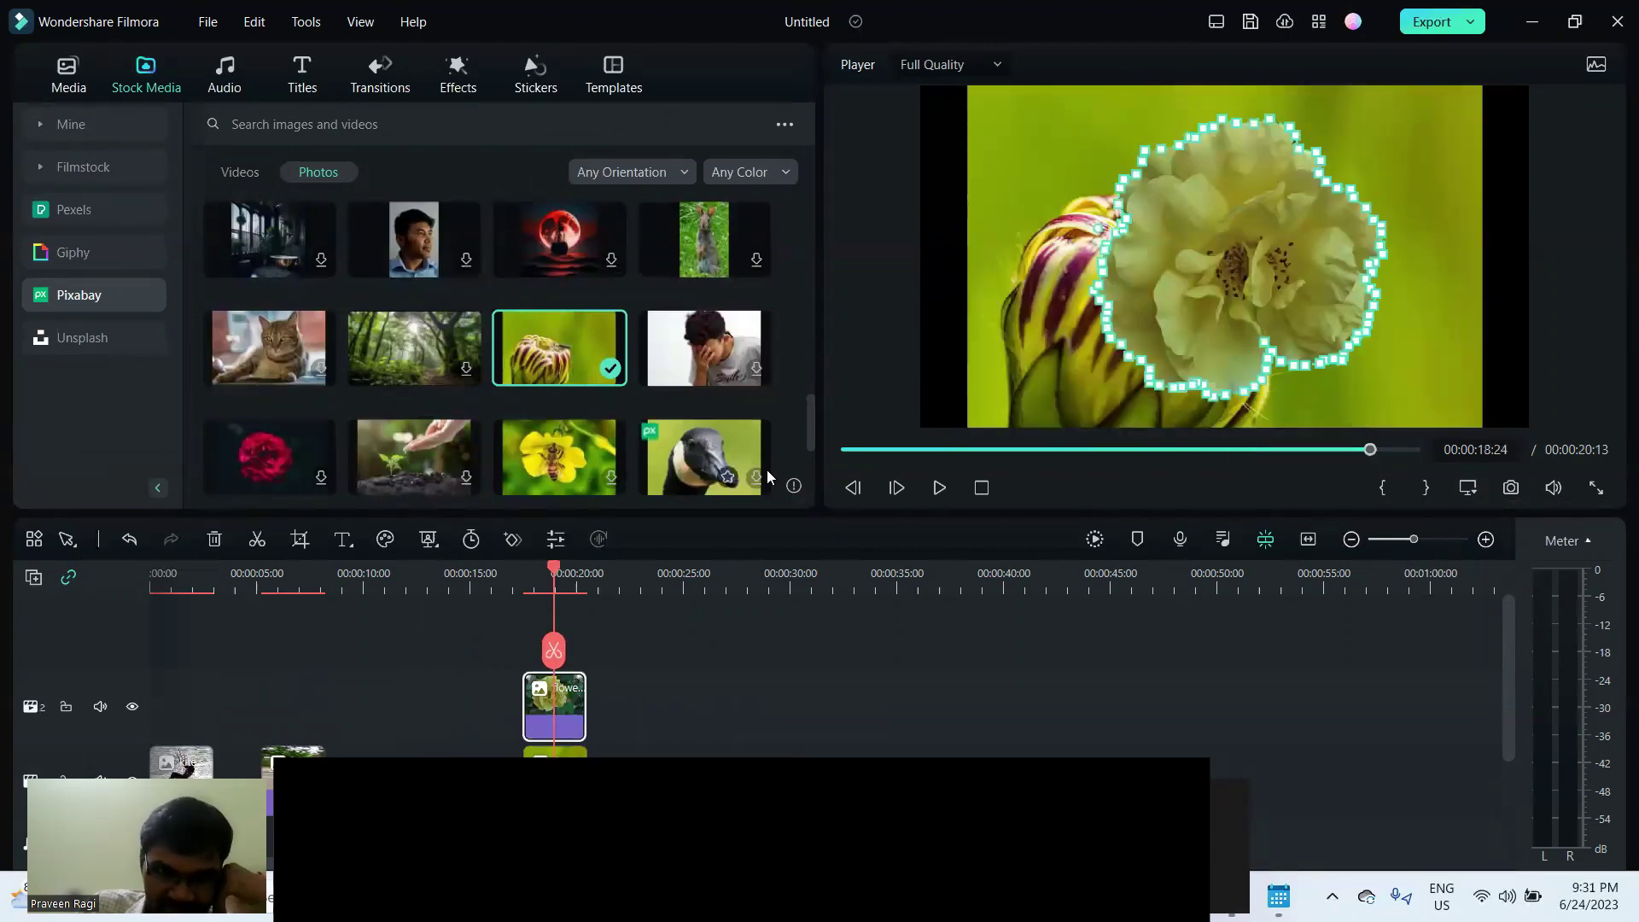
Open the yellow flower clip's settings and scale the cutout down to about 47% in the preview.
{"action": "left_click", "coordinate": [71, 86]}
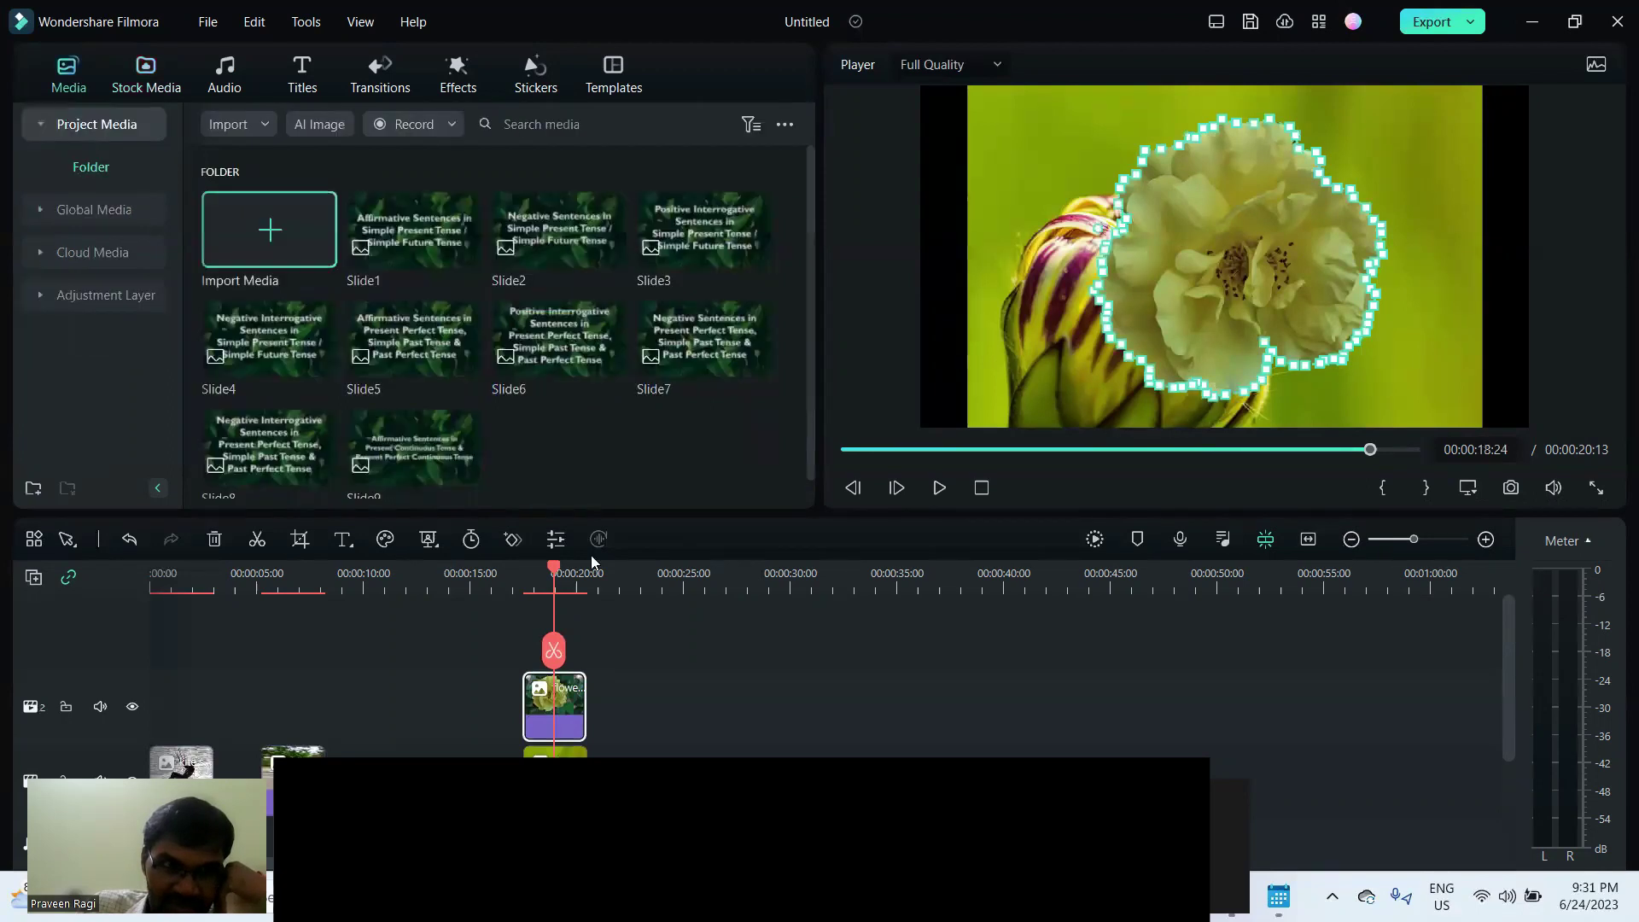
{"action": "double_click", "coordinate": [565, 702]}
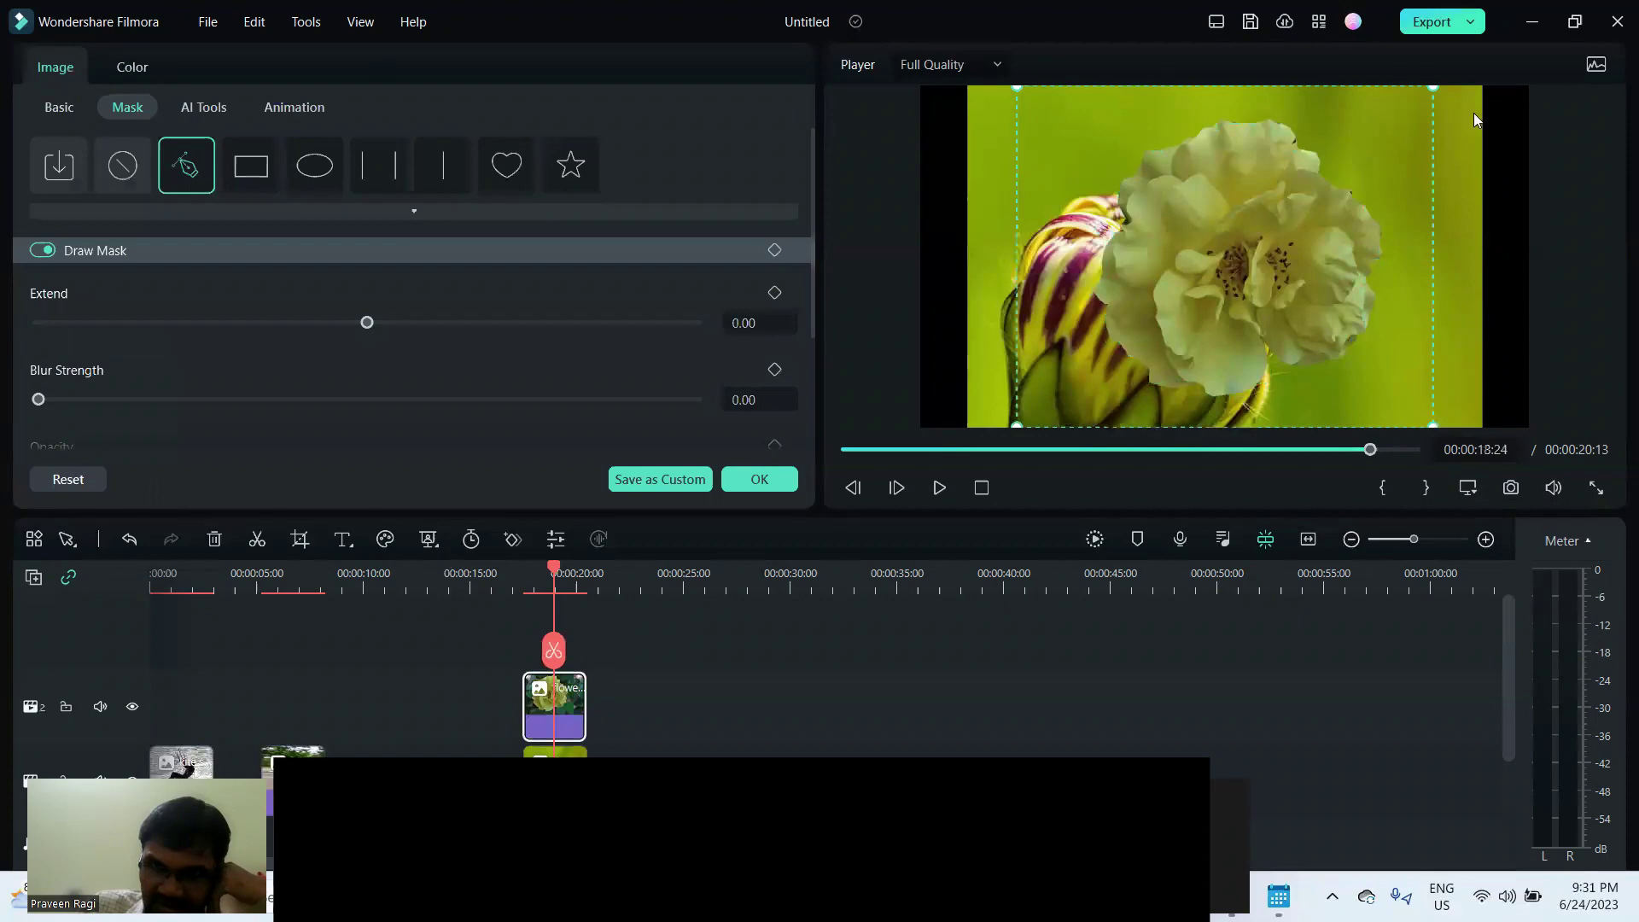
{"action": "mouse_move", "coordinate": [1432, 89]}
{"action": "left_mouse_down"}
{"action": "mouse_move", "coordinate": [1255, 245]}
{"action": "mouse_move", "coordinate": [1263, 257]}
{"action": "left_mouse_up"}
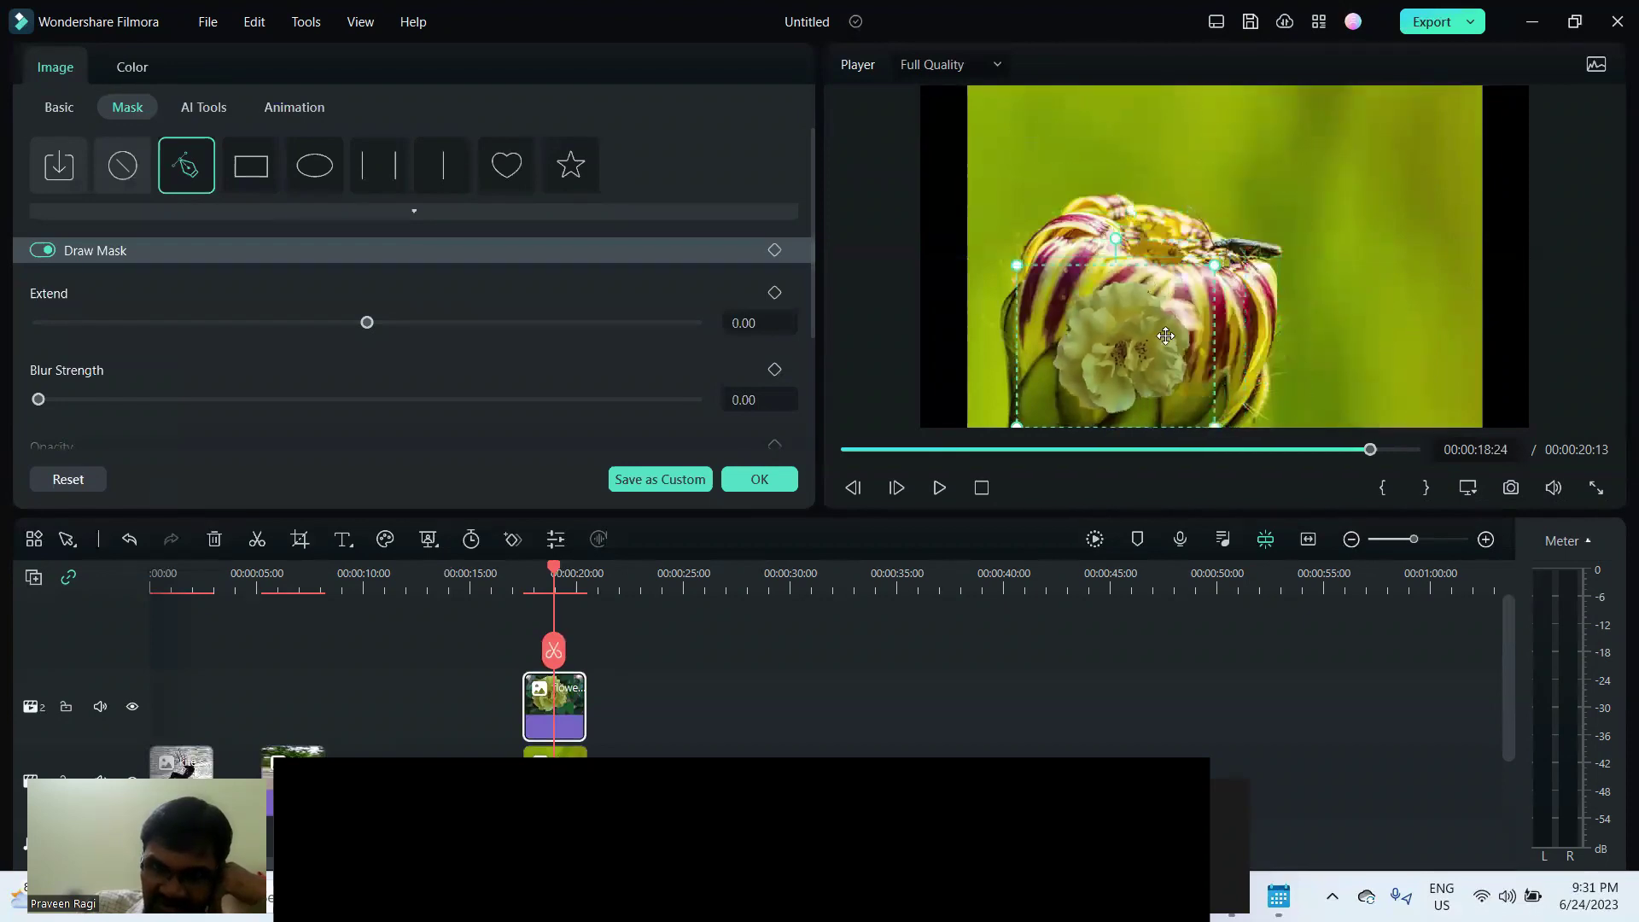
Try to move the yellow flower cutout beside the bud directly in the preview, and undo the move.
{"action": "left_click_drag", "start_coordinate": [1114, 314], "coordinate": [1362, 199]}
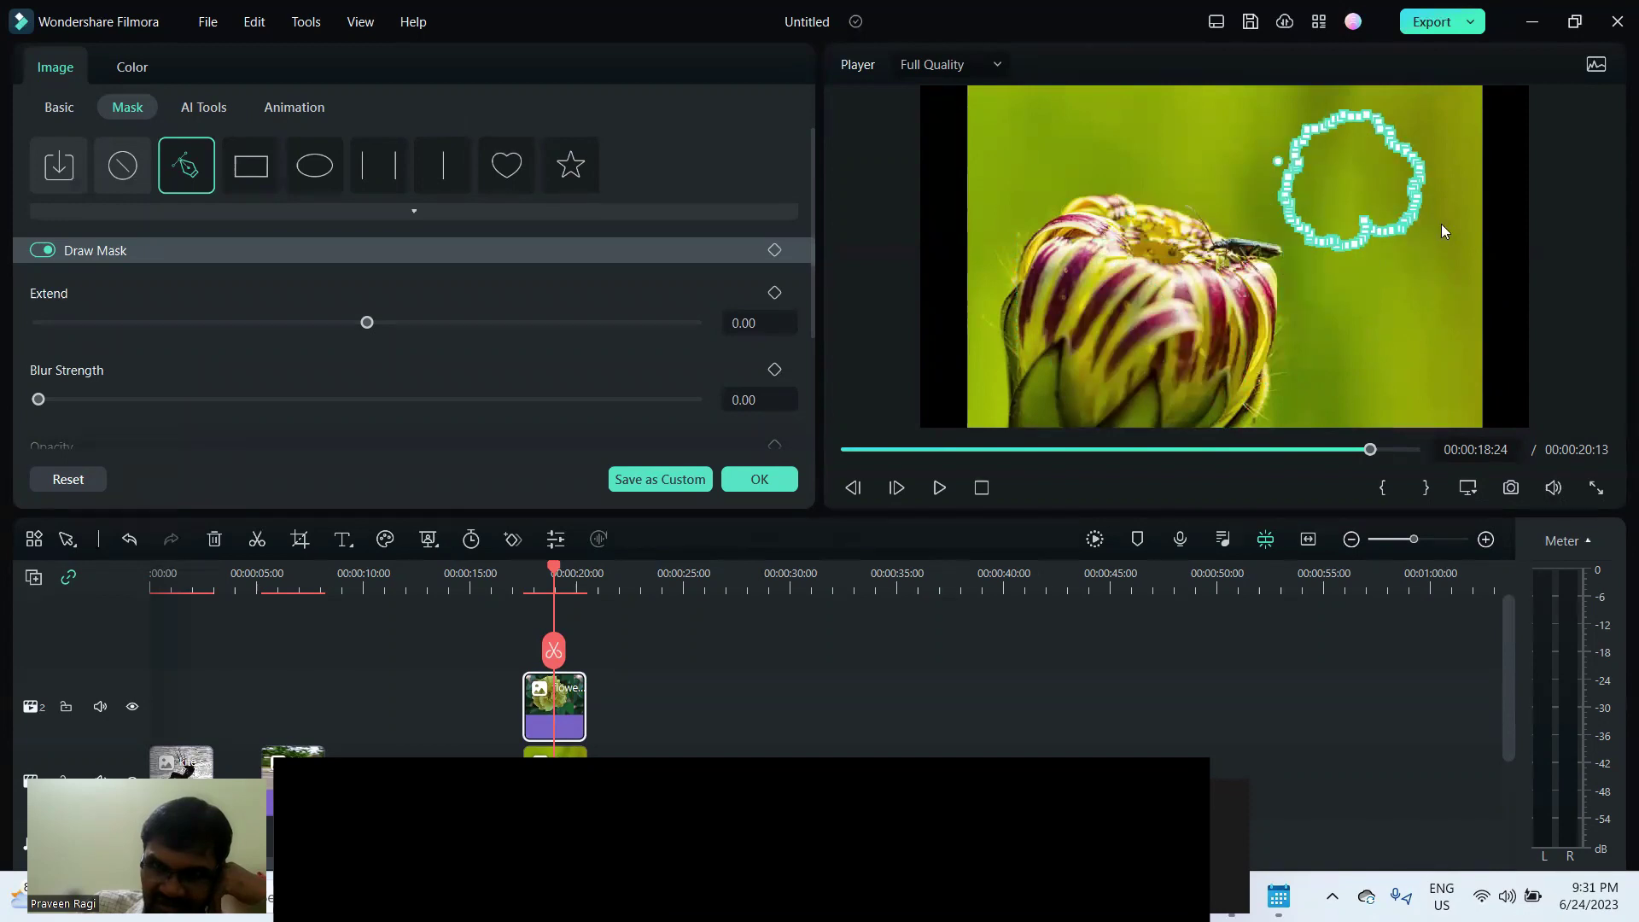
{"action": "key", "text": "Delete"}
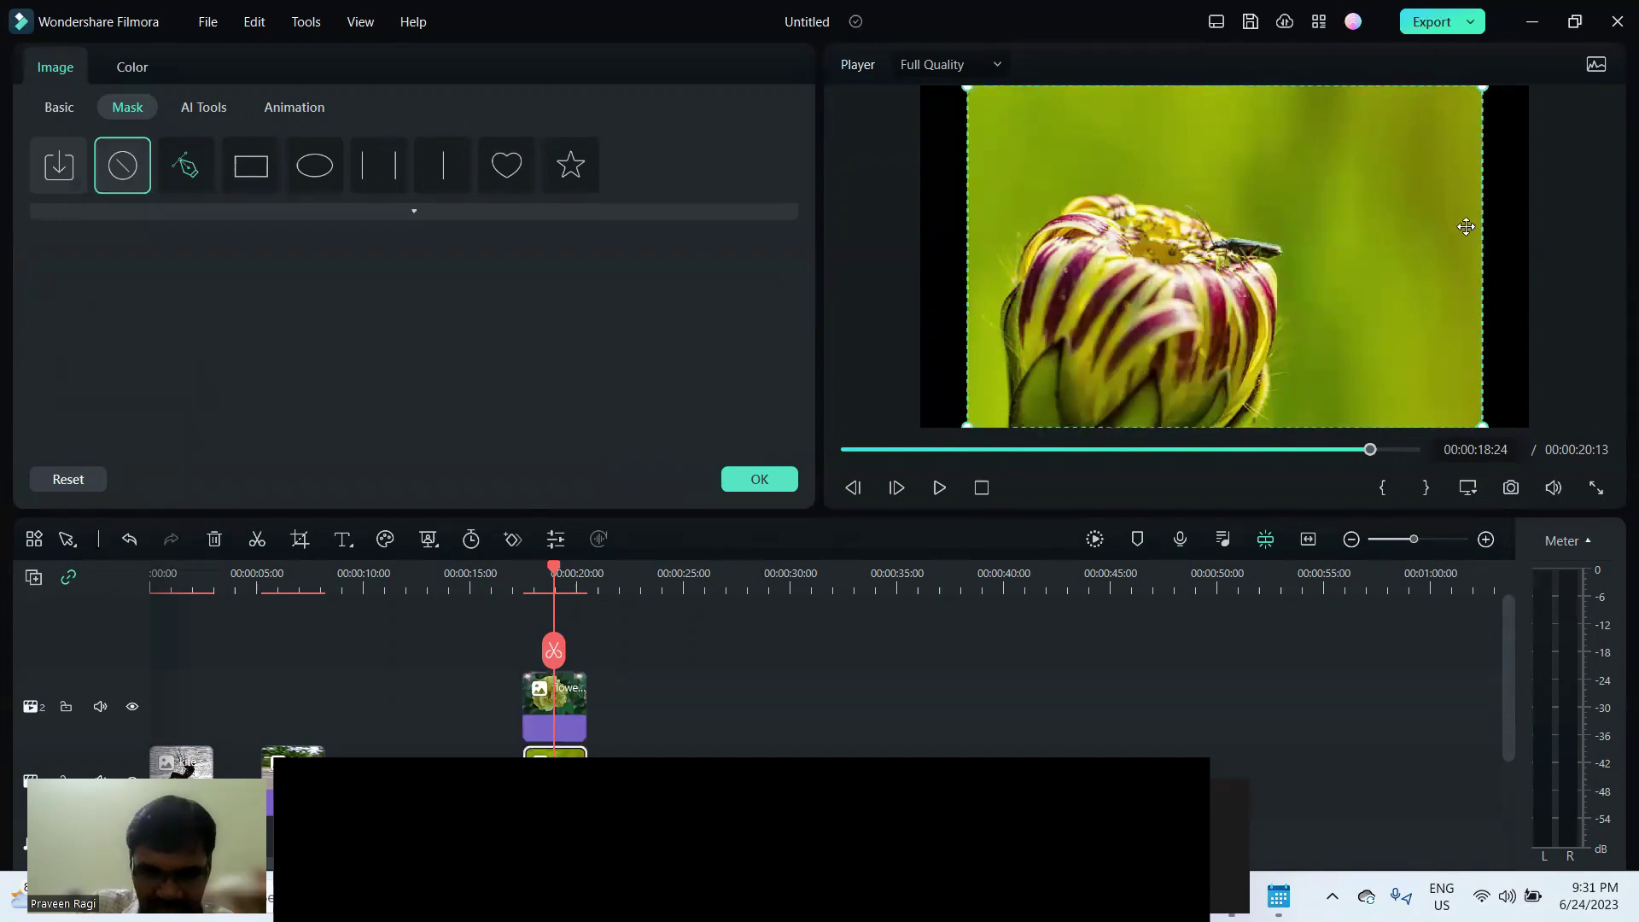
{"action": "key", "text": "ctrl+z"}
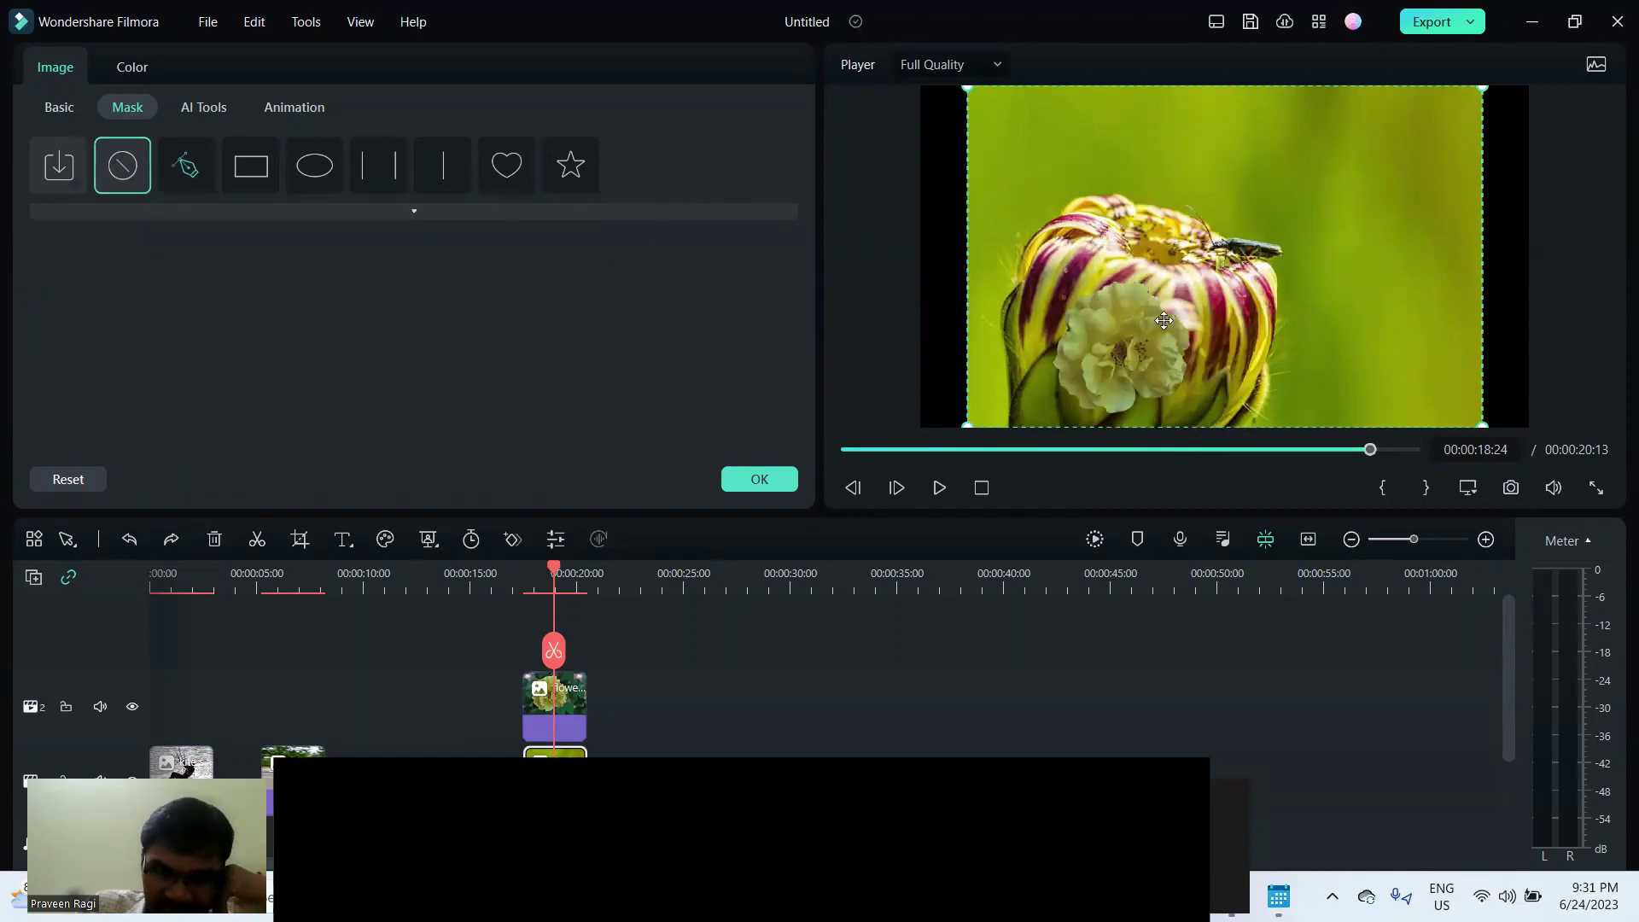
Reselect the scaled yellow flower clip on the upper track and preview the overlay near the end of the clip.
{"action": "left_click", "coordinate": [60, 109]}
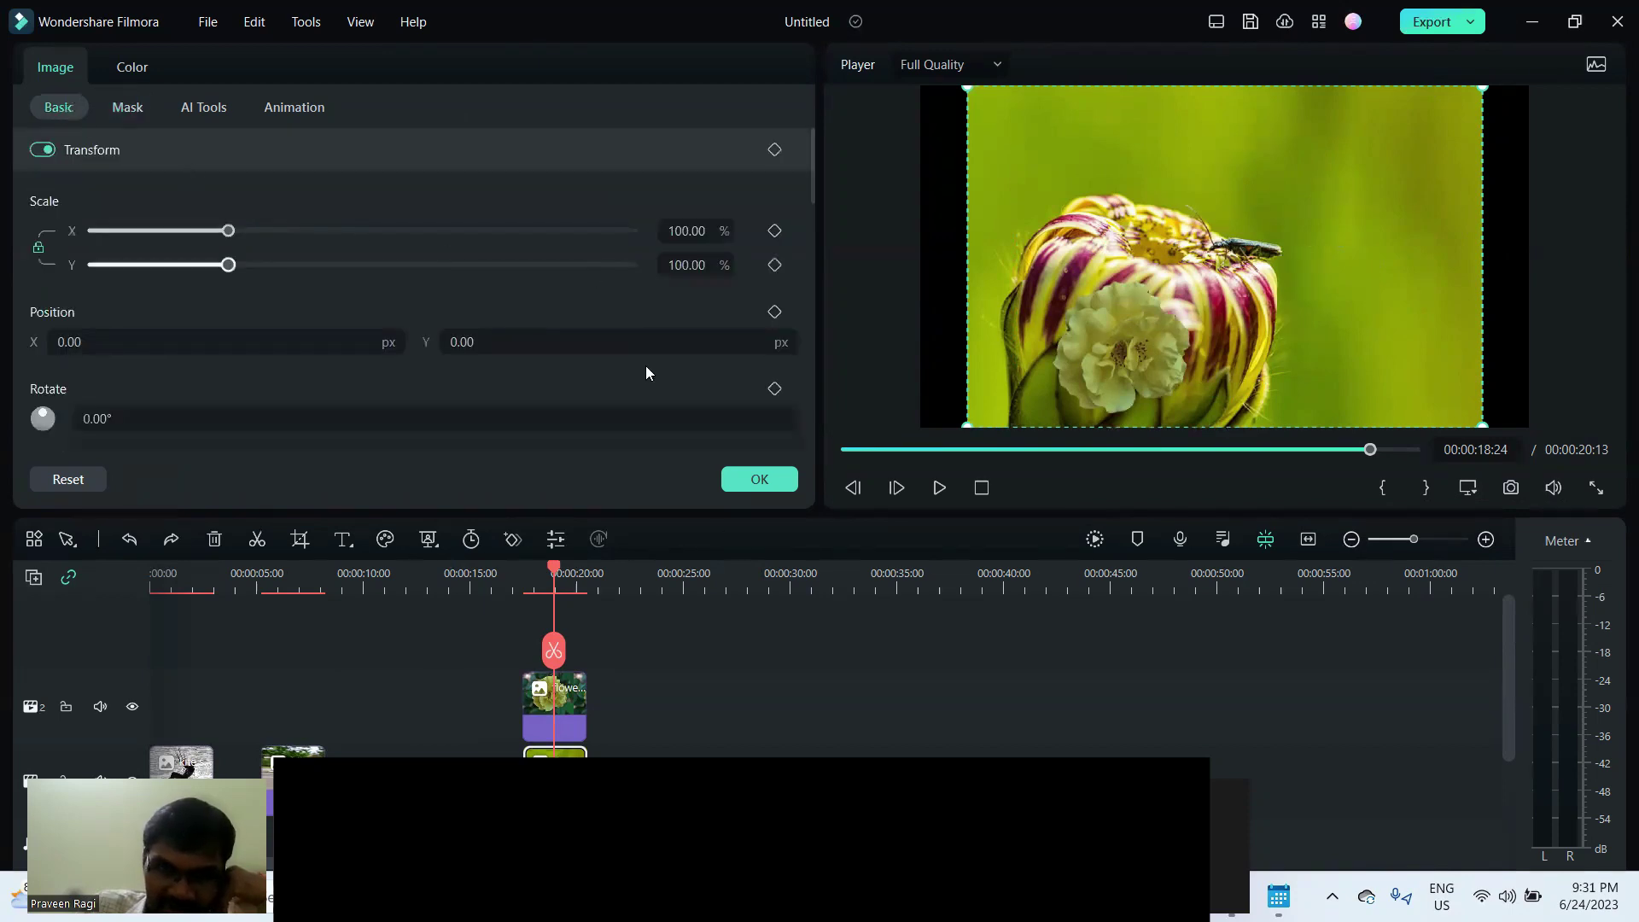
{"action": "left_click", "coordinate": [570, 711]}
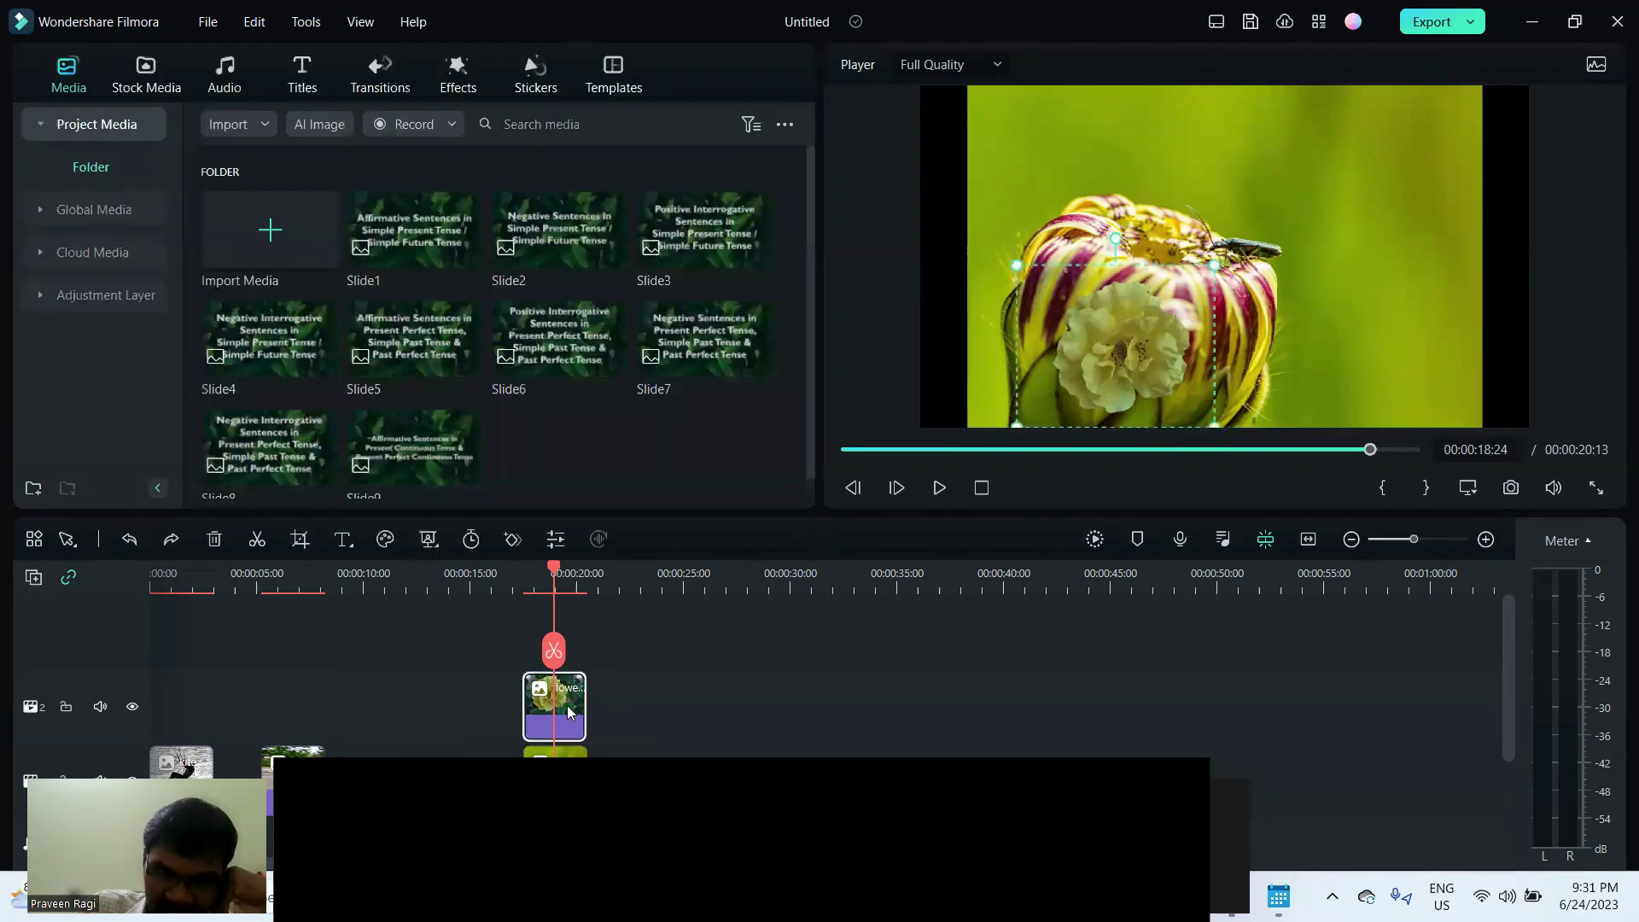
{"action": "left_click", "coordinate": [1118, 348]}
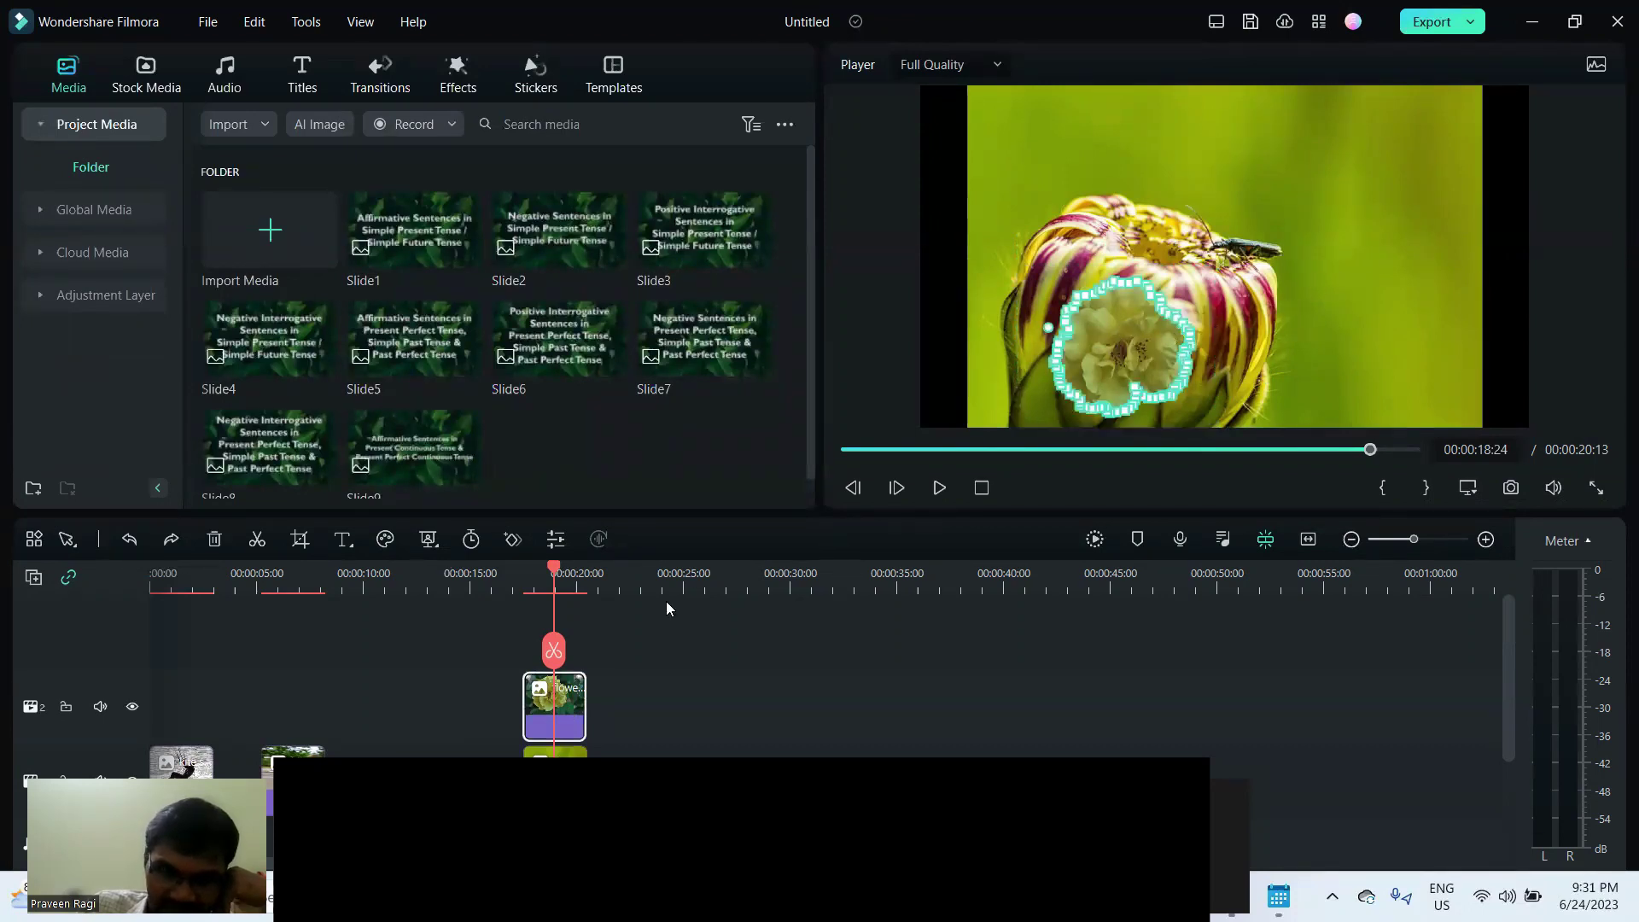
{"action": "left_click", "coordinate": [575, 581]}
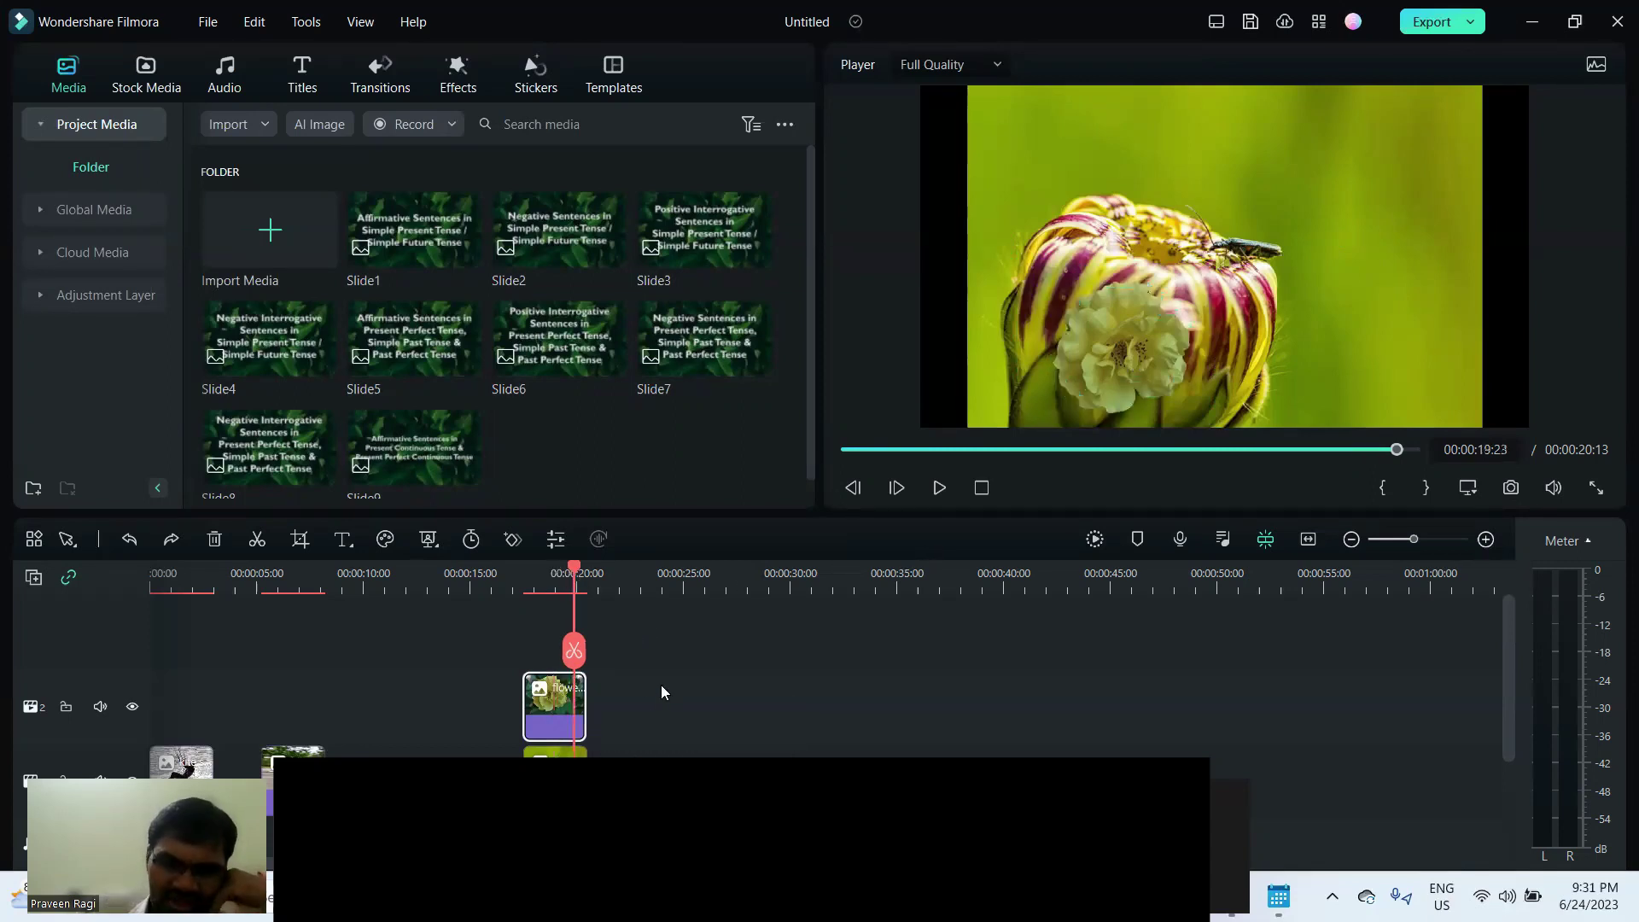
Try again to reposition the yellow flower cutout in the preview with its clip settings open, and undo the mask shift.
{"action": "double_click", "coordinate": [542, 706]}
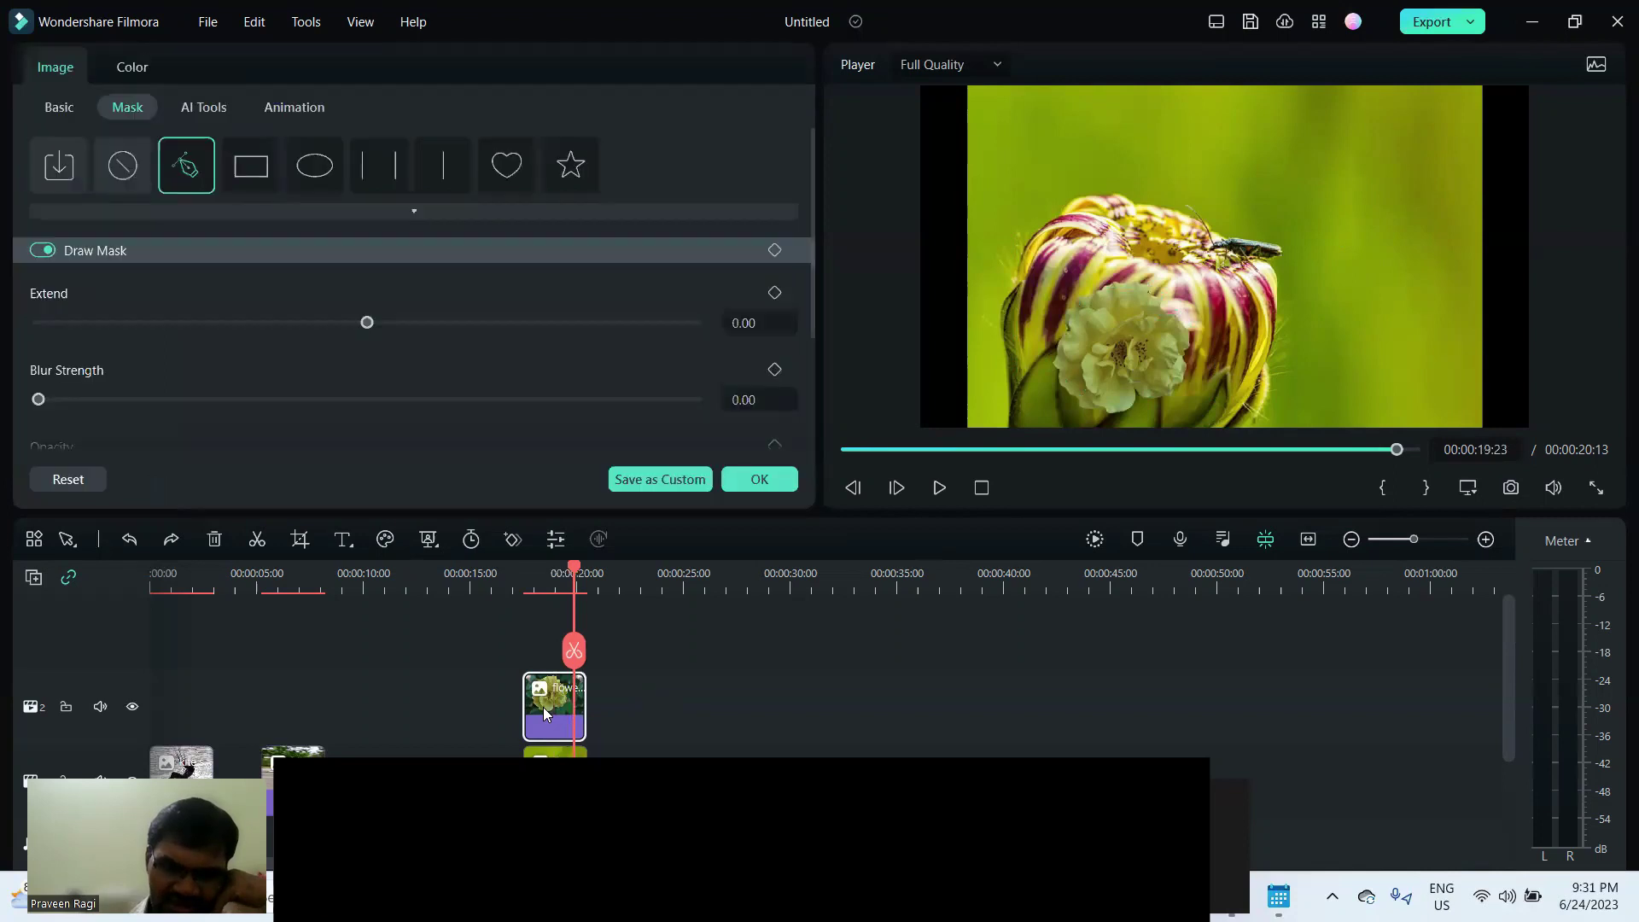
{"action": "left_click", "coordinate": [58, 108]}
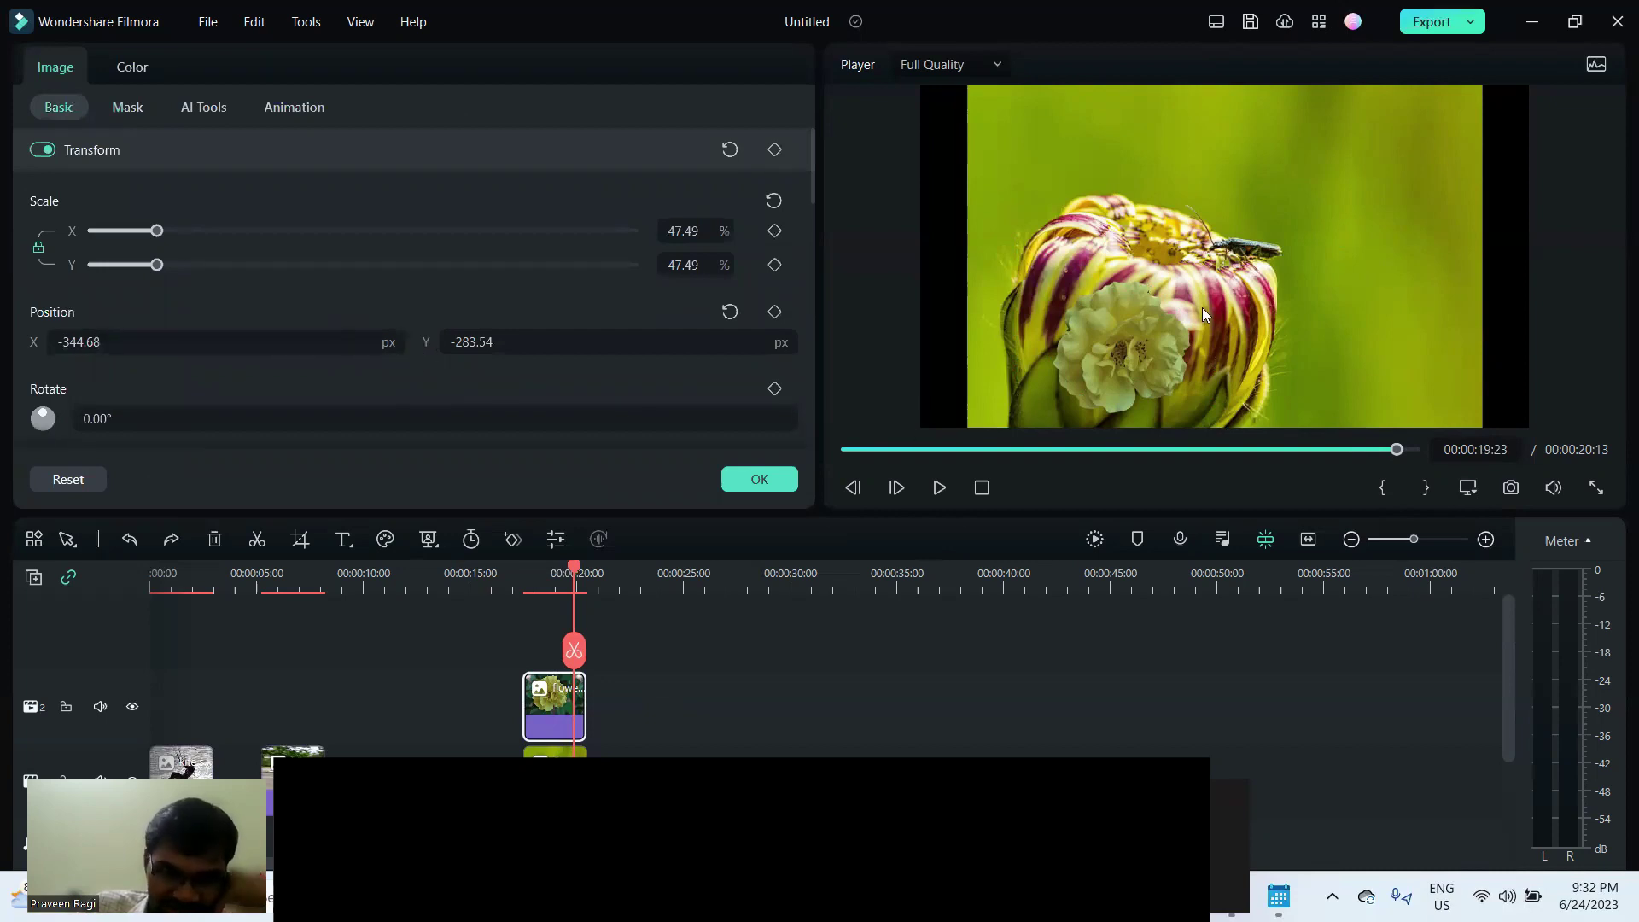
{"action": "left_click_drag", "start_coordinate": [1120, 343], "coordinate": [1322, 205]}
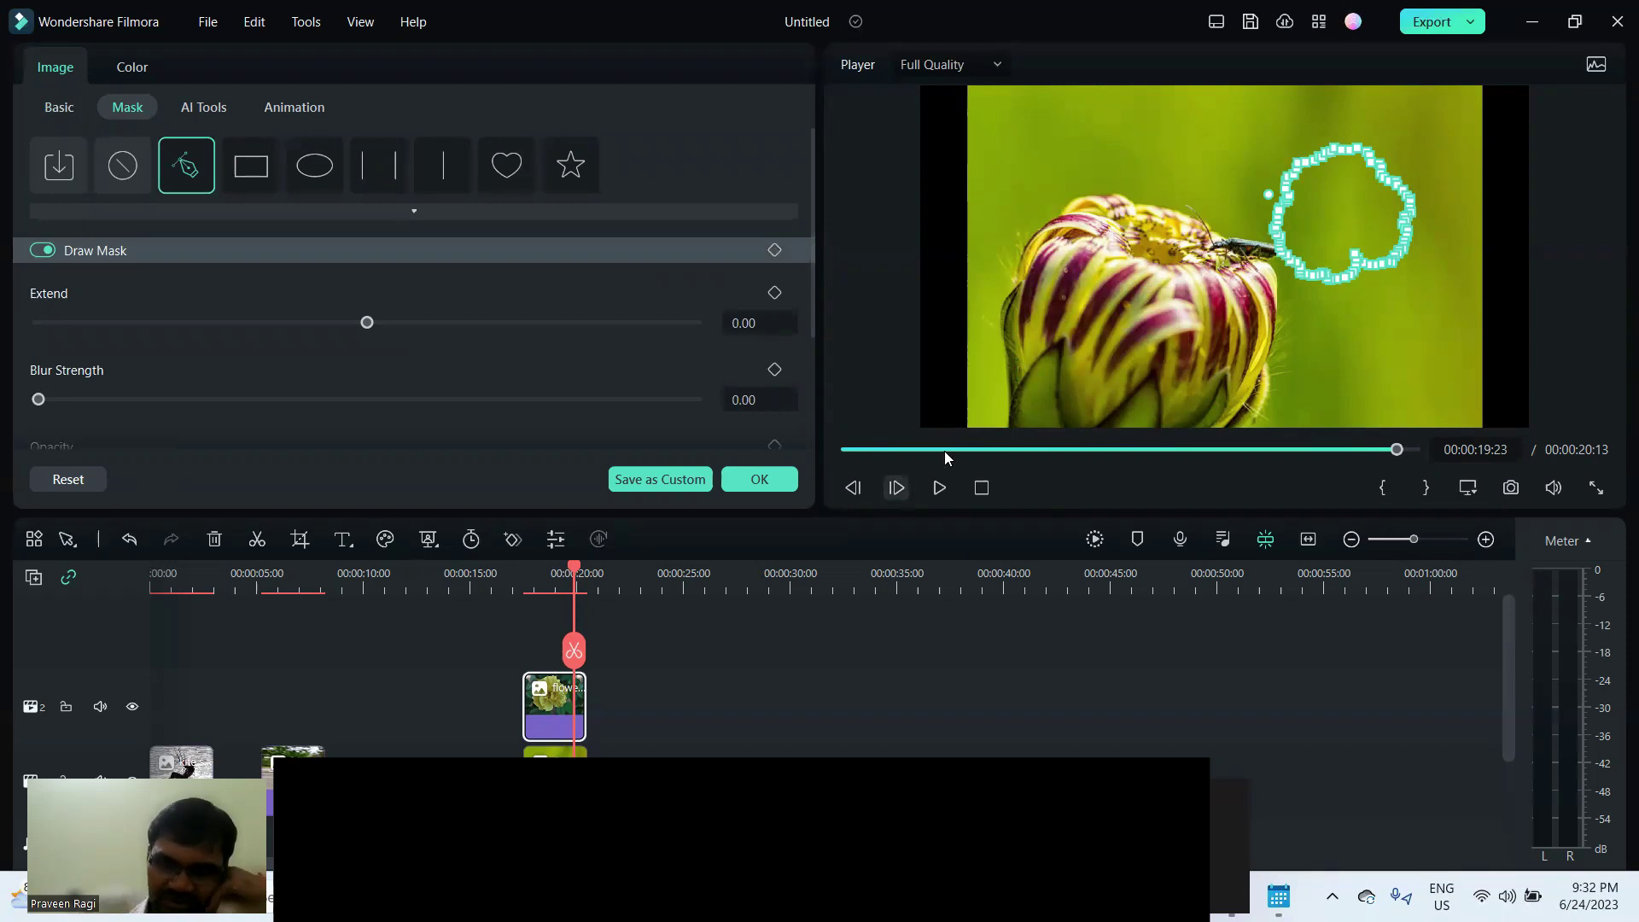
{"action": "left_click", "coordinate": [129, 539]}
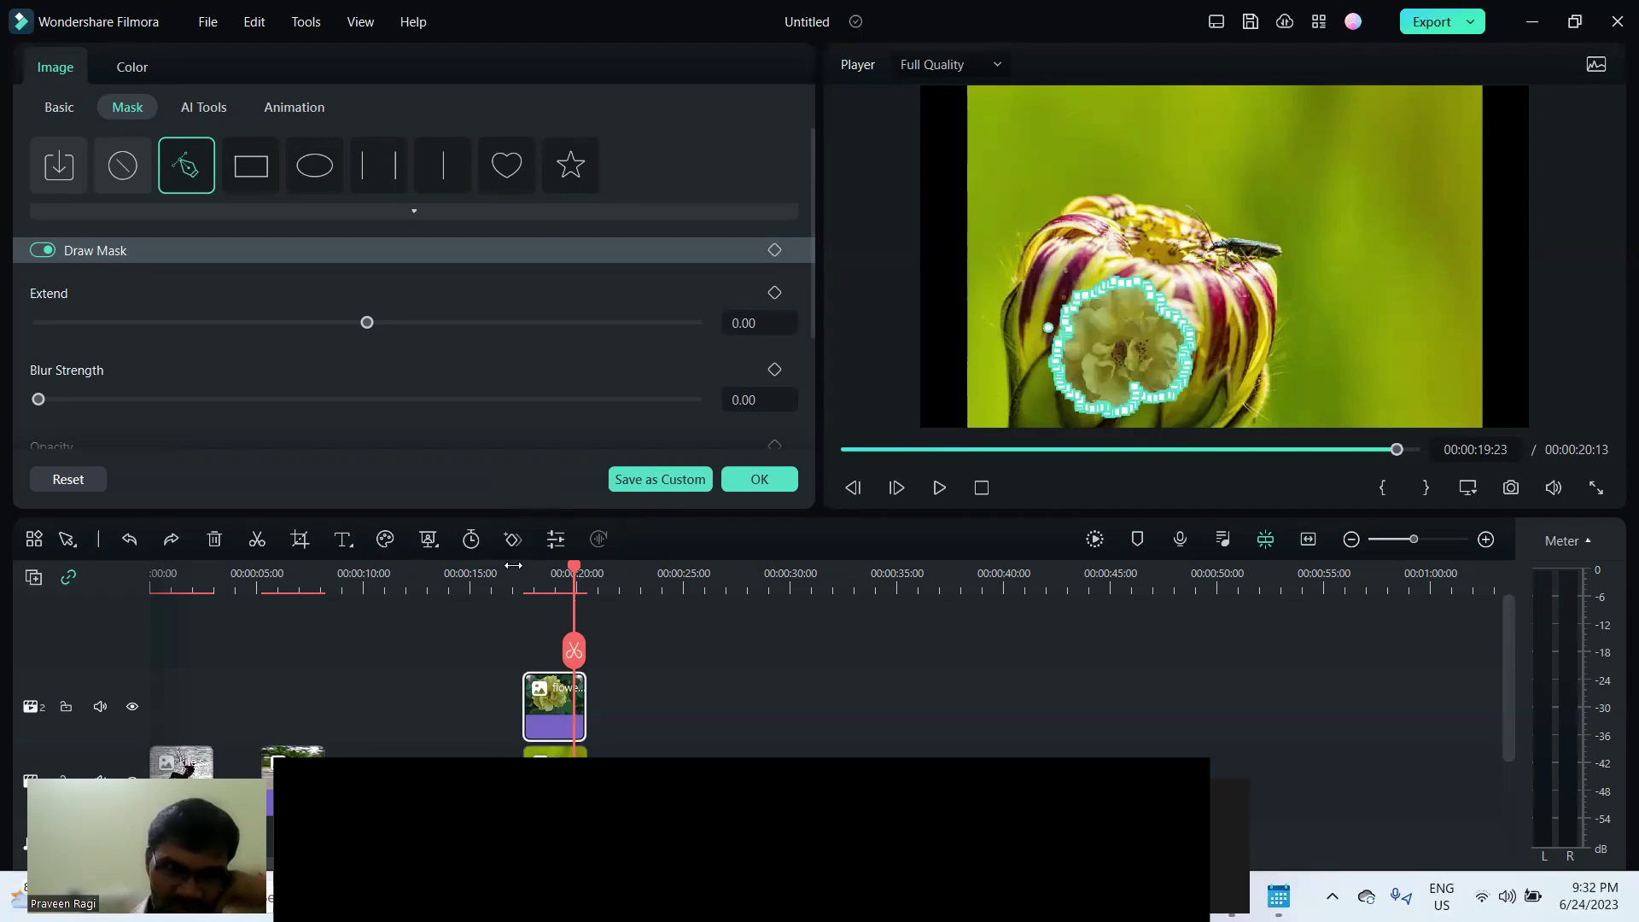
Set the yellow flower clip's position to X 469.32 px and Y 267.46 px, accept it, and preview the clip near its start.
{"action": "left_click", "coordinate": [61, 110]}
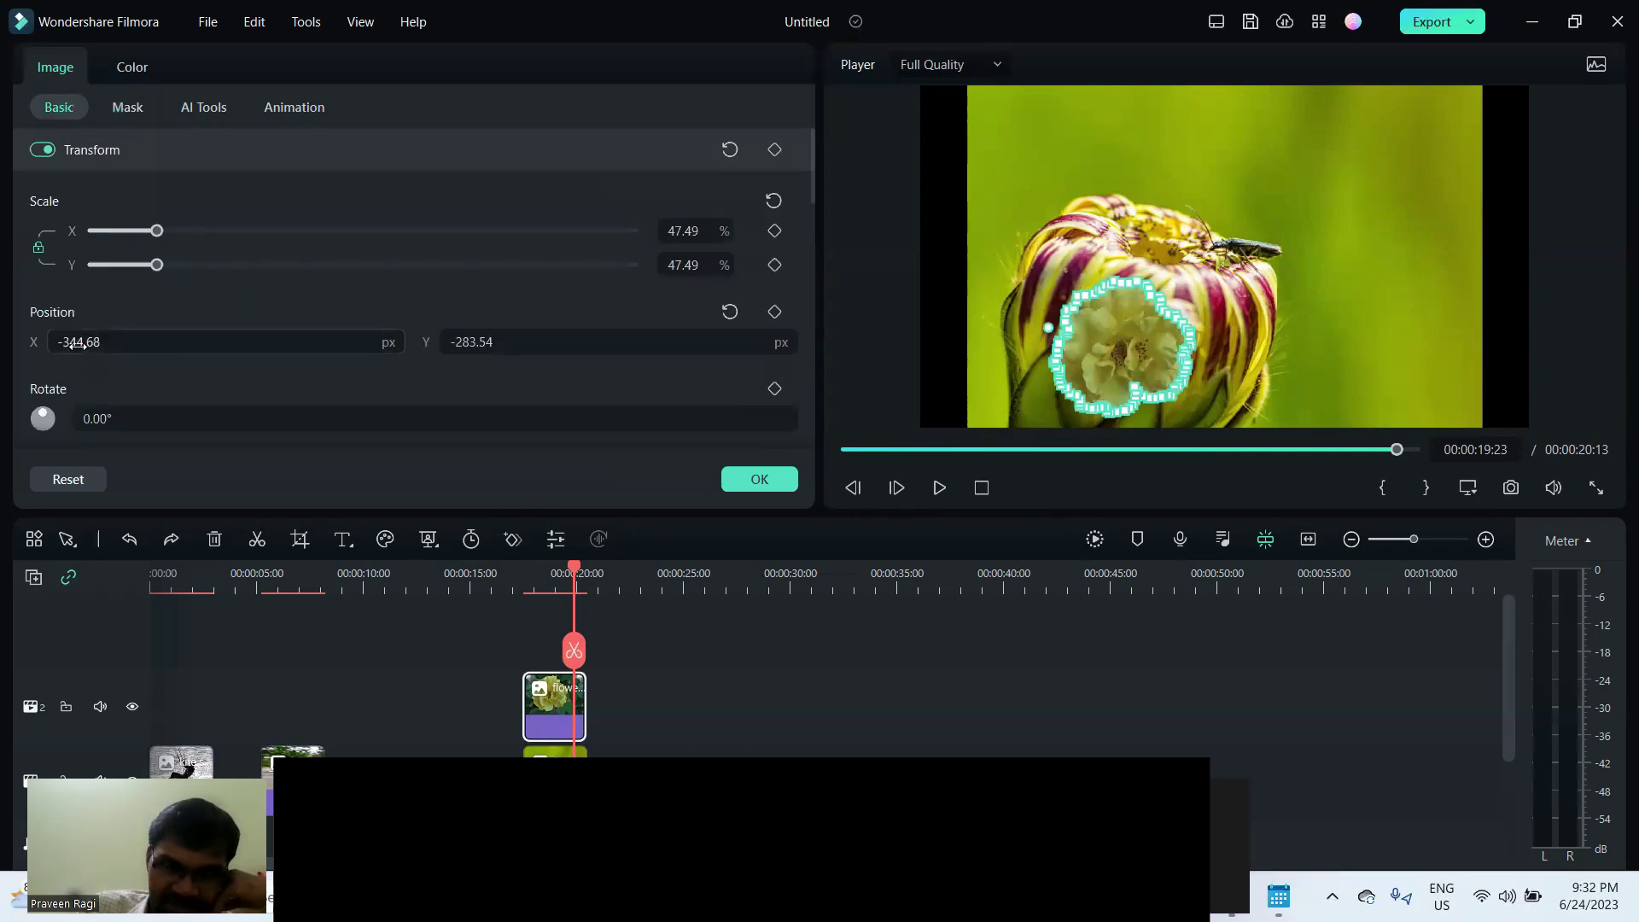
{"action": "left_click_drag", "start_coordinate": [77, 343], "coordinate": [73, 343]}
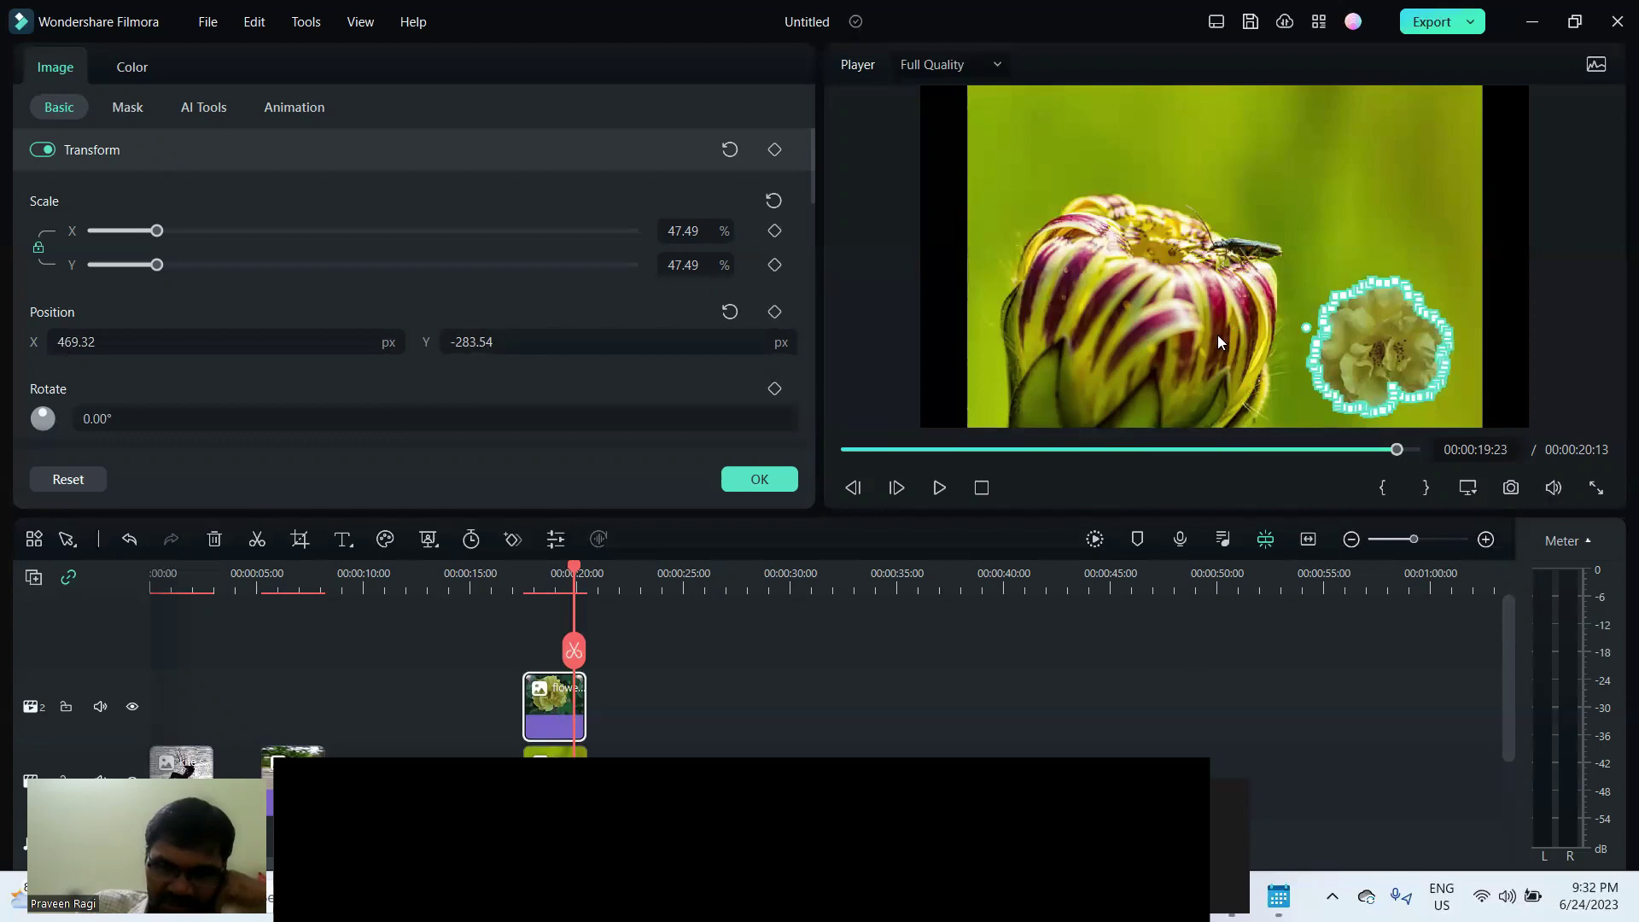
{"action": "left_click_drag", "start_coordinate": [468, 342], "coordinate": [273, 374]}
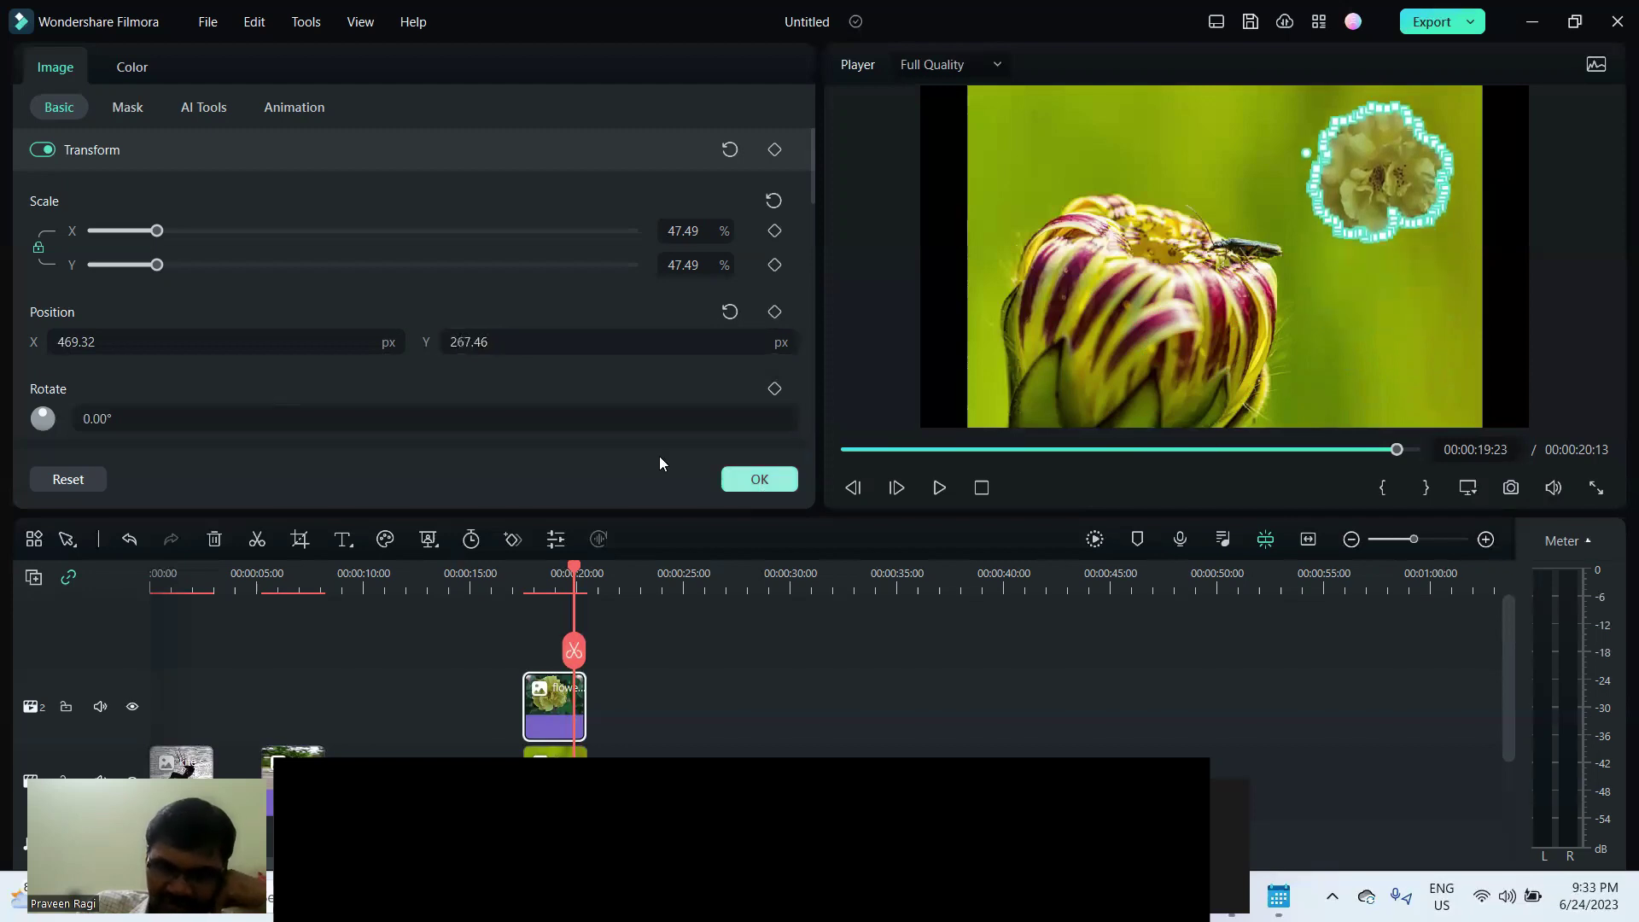
{"action": "left_click", "coordinate": [759, 479]}
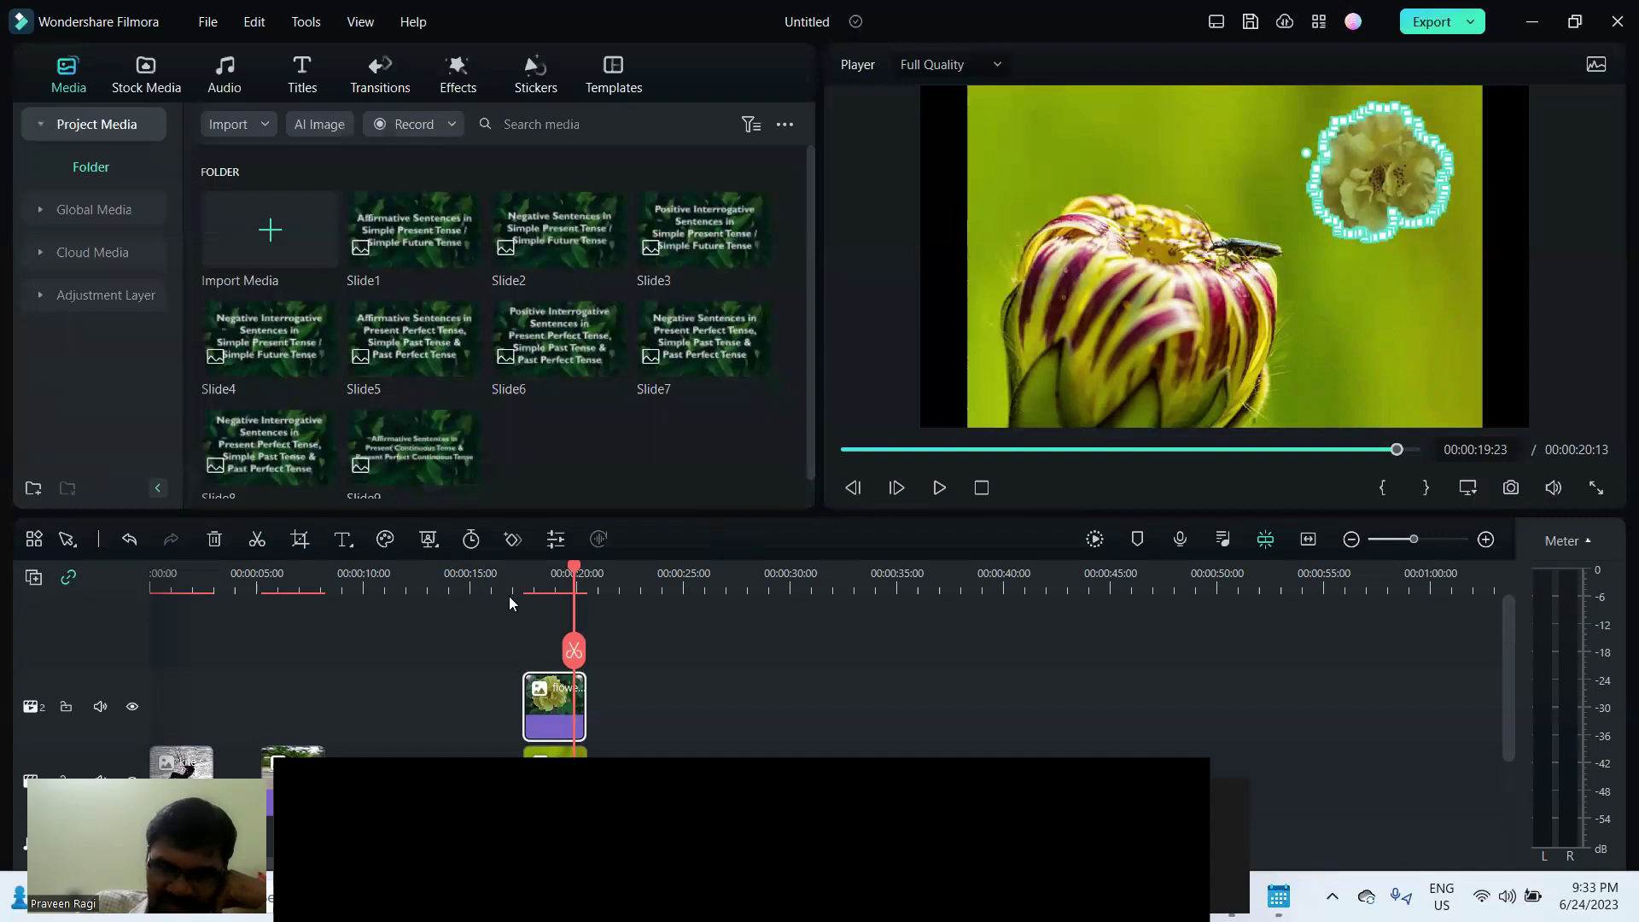
{"action": "left_click", "coordinate": [531, 589]}
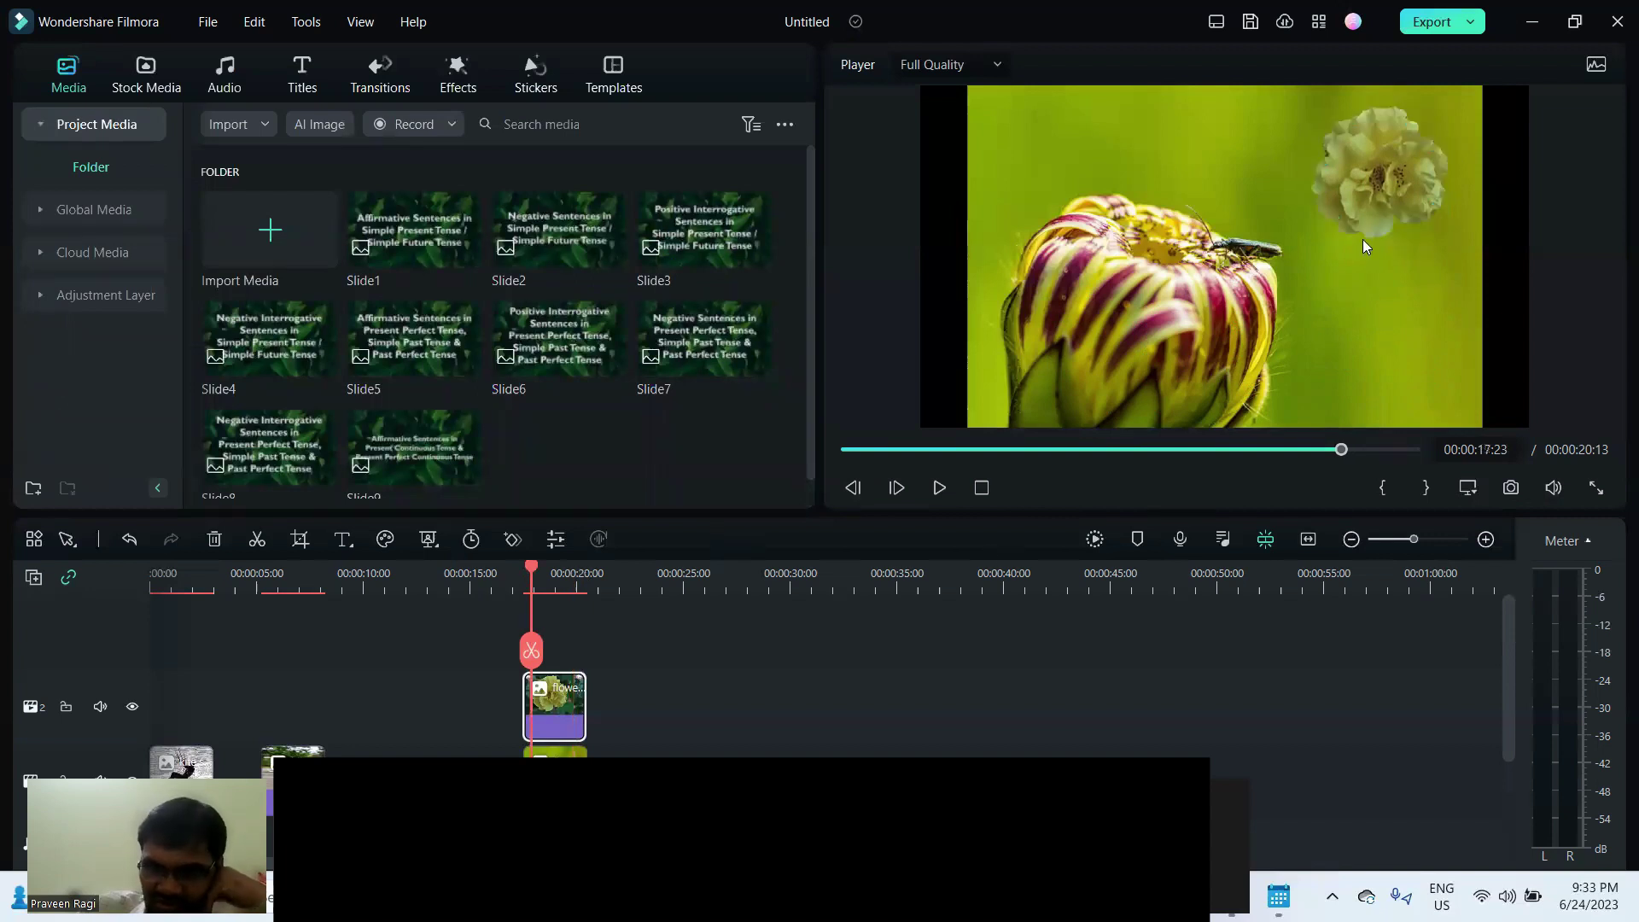
Turn on Drop Shadow with the first shadow type for the yellow flower cutout and accept the settings.
{"action": "double_click", "coordinate": [562, 702]}
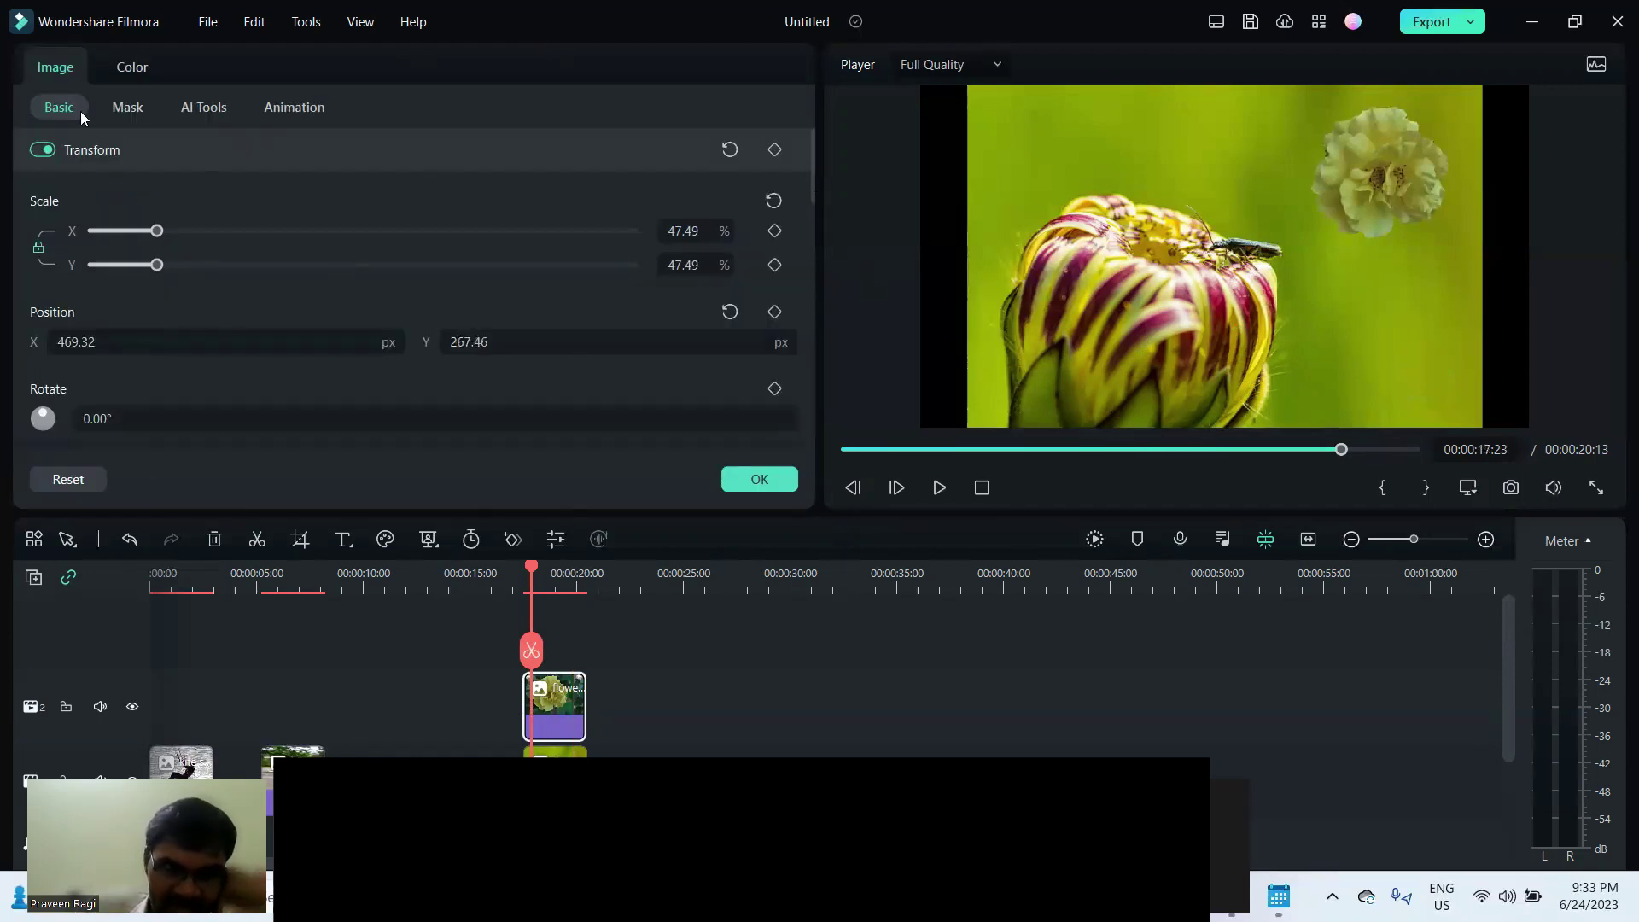
{"action": "left_click_drag", "start_coordinate": [815, 165], "coordinate": [816, 278]}
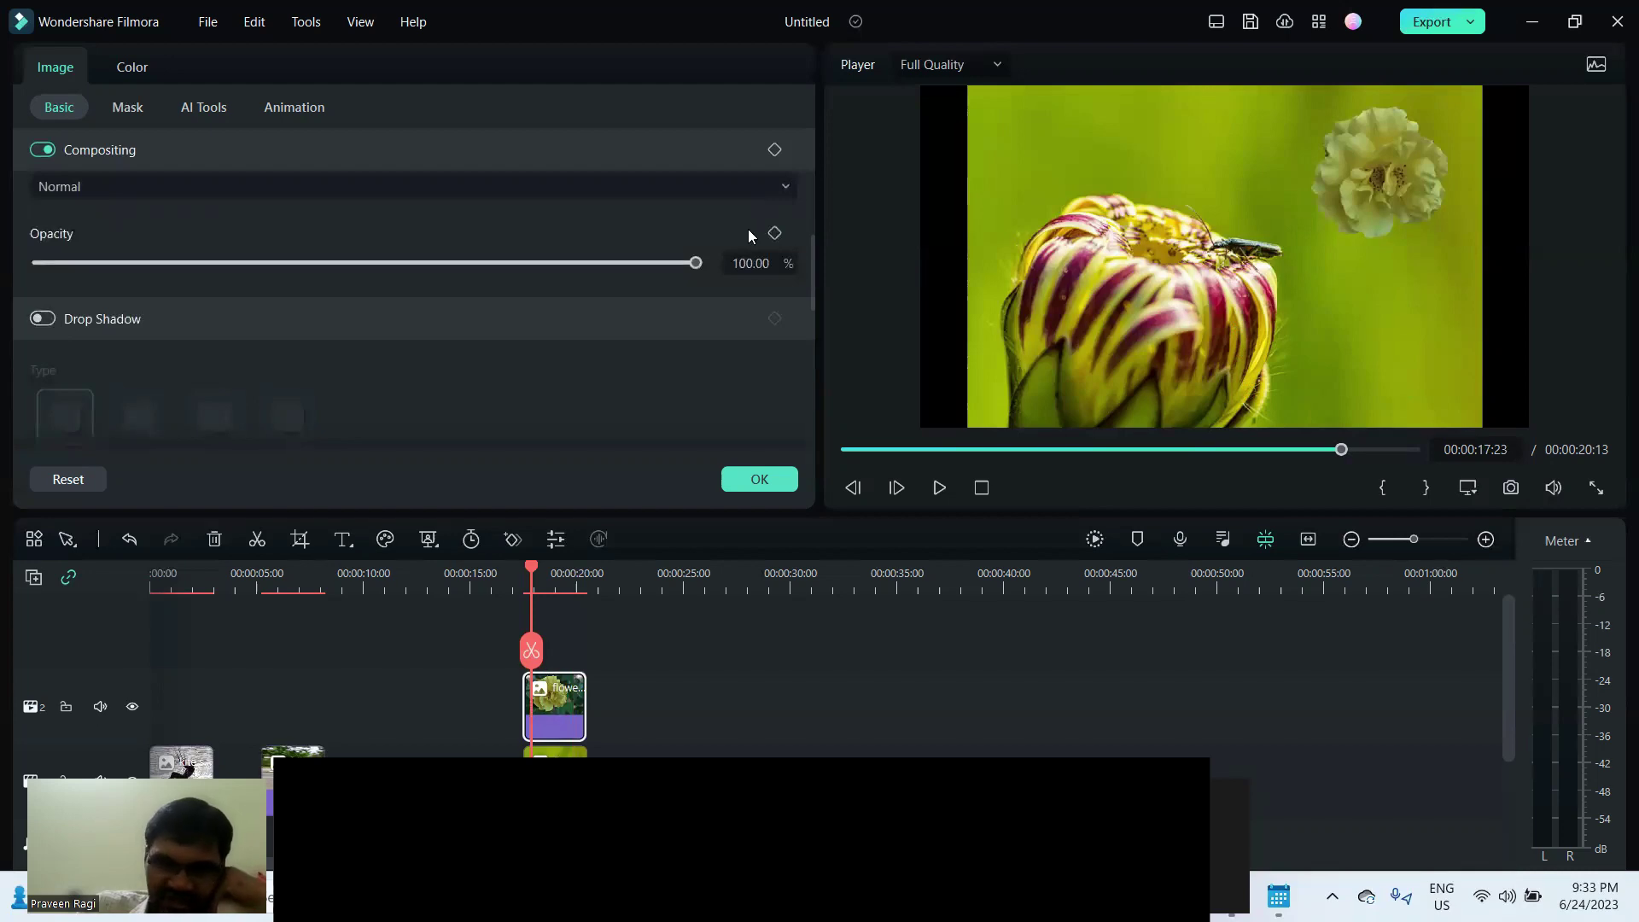
{"action": "left_click", "coordinate": [44, 319]}
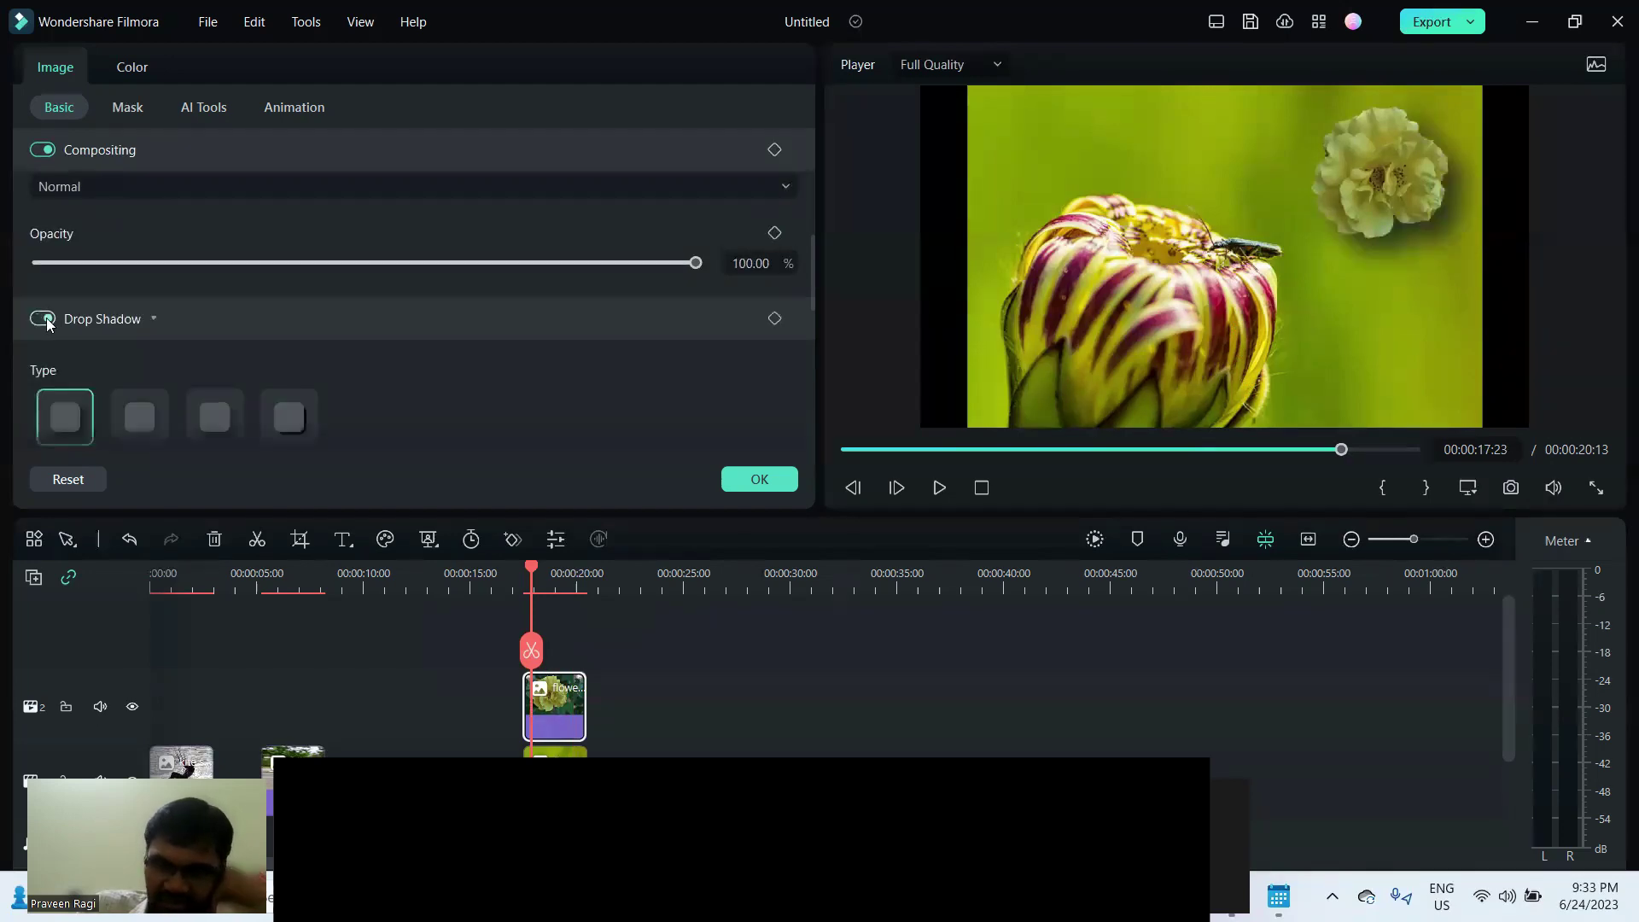
{"action": "left_click", "coordinate": [758, 482]}
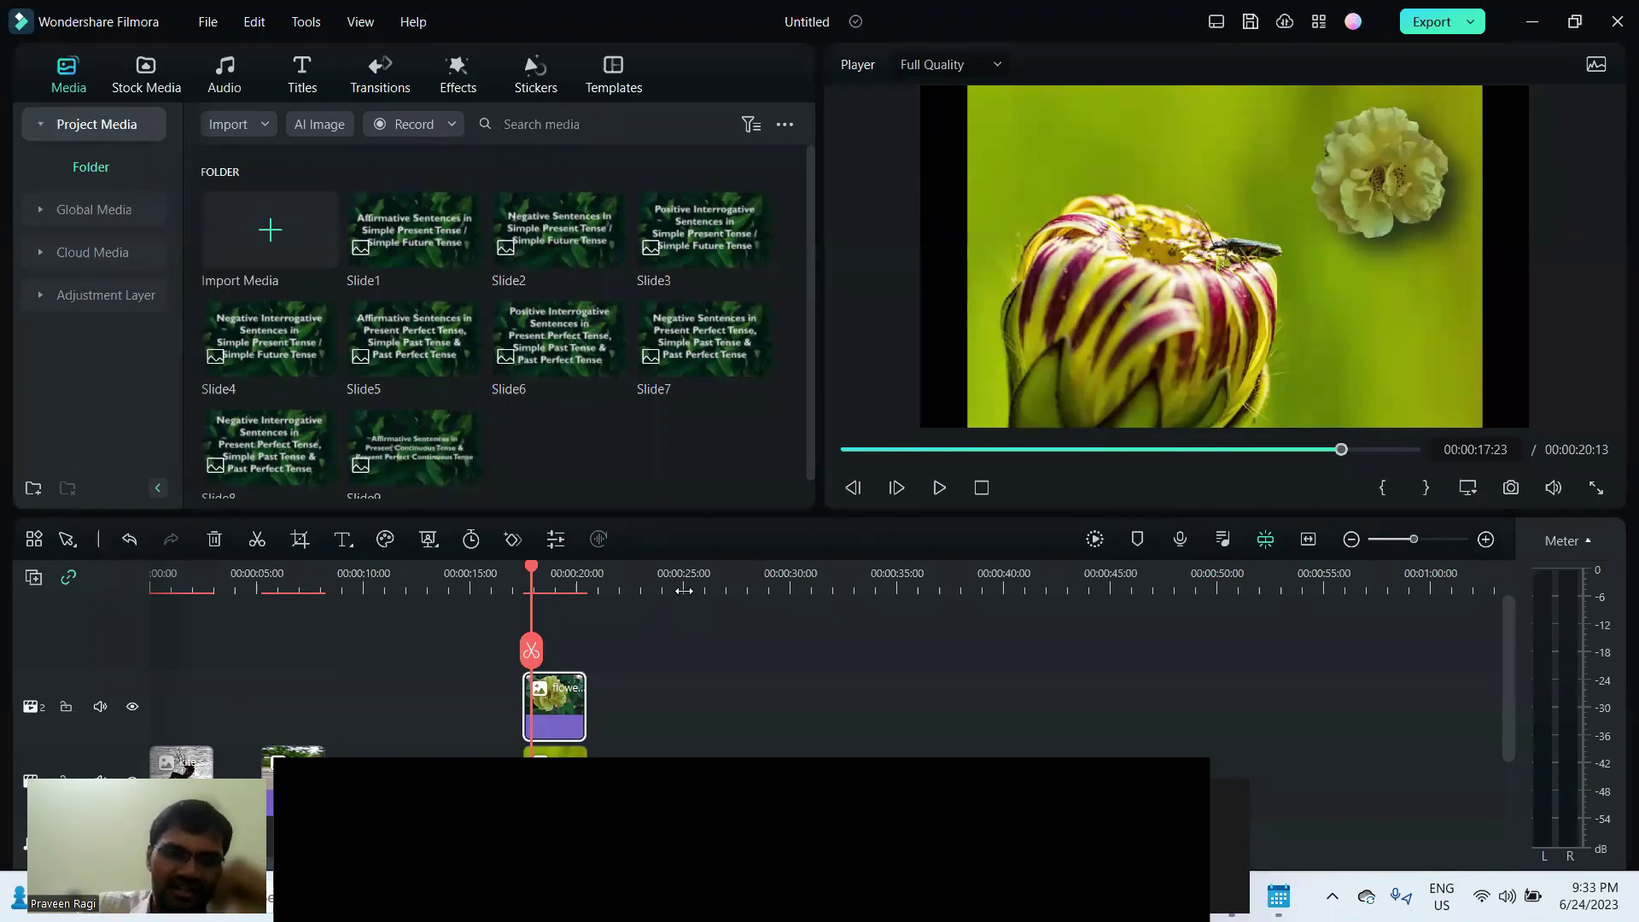
Review the yellow flower clip's Draw Mask settings and the player's Zoom Level option without changing them.
{"action": "double_click", "coordinate": [564, 707]}
{"action": "left_click", "coordinate": [128, 106]}
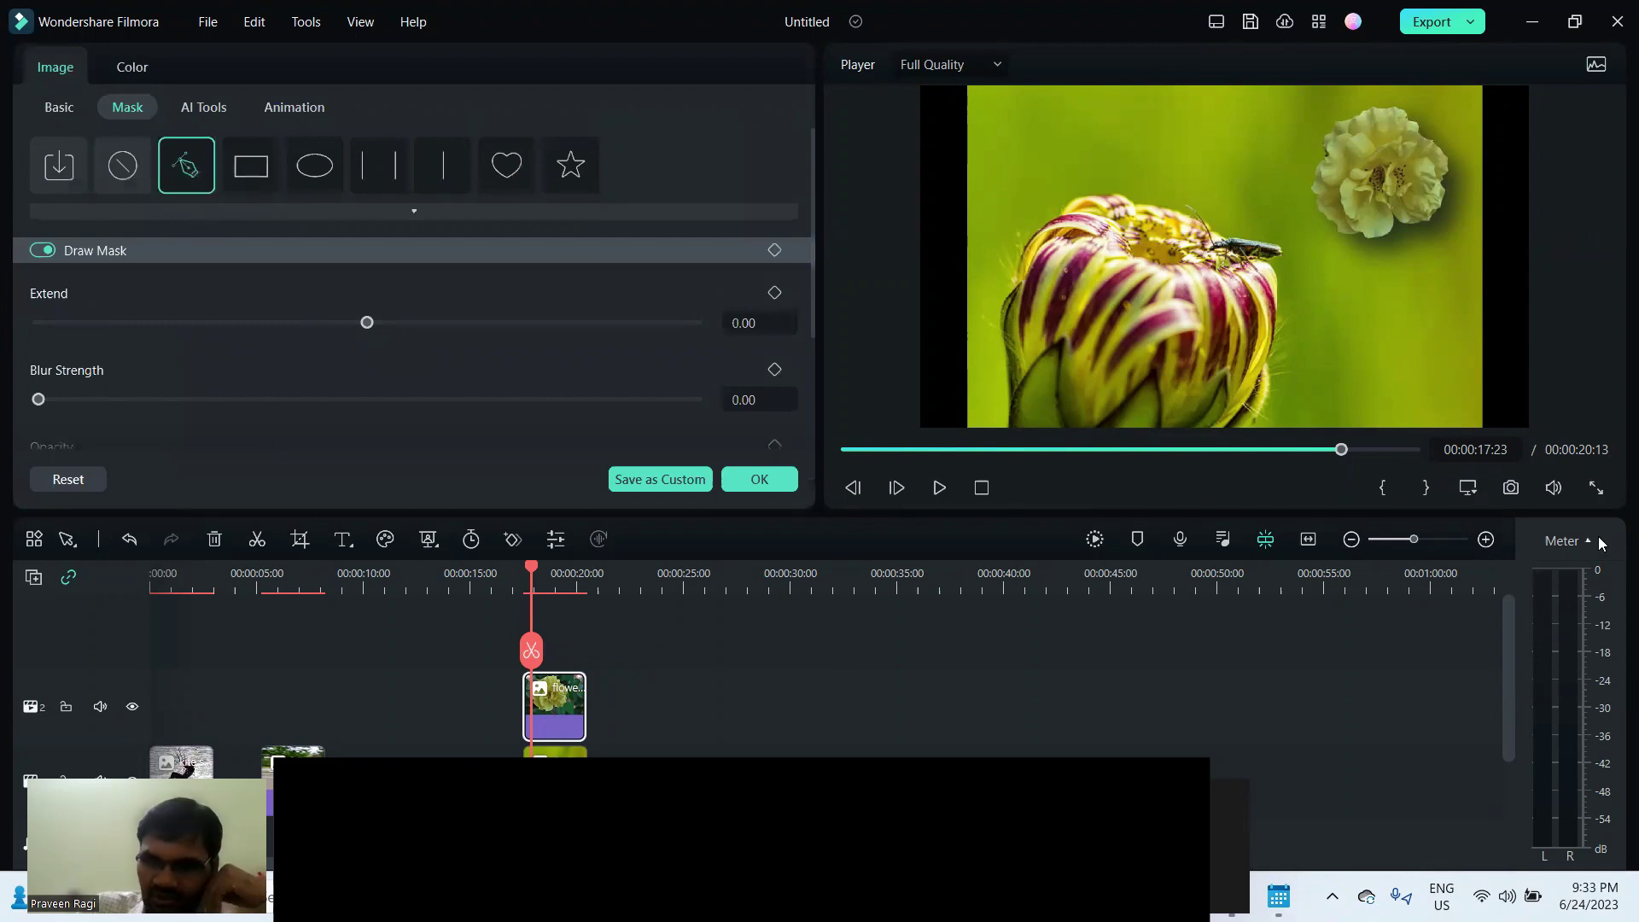
{"action": "left_click", "coordinate": [1470, 489]}
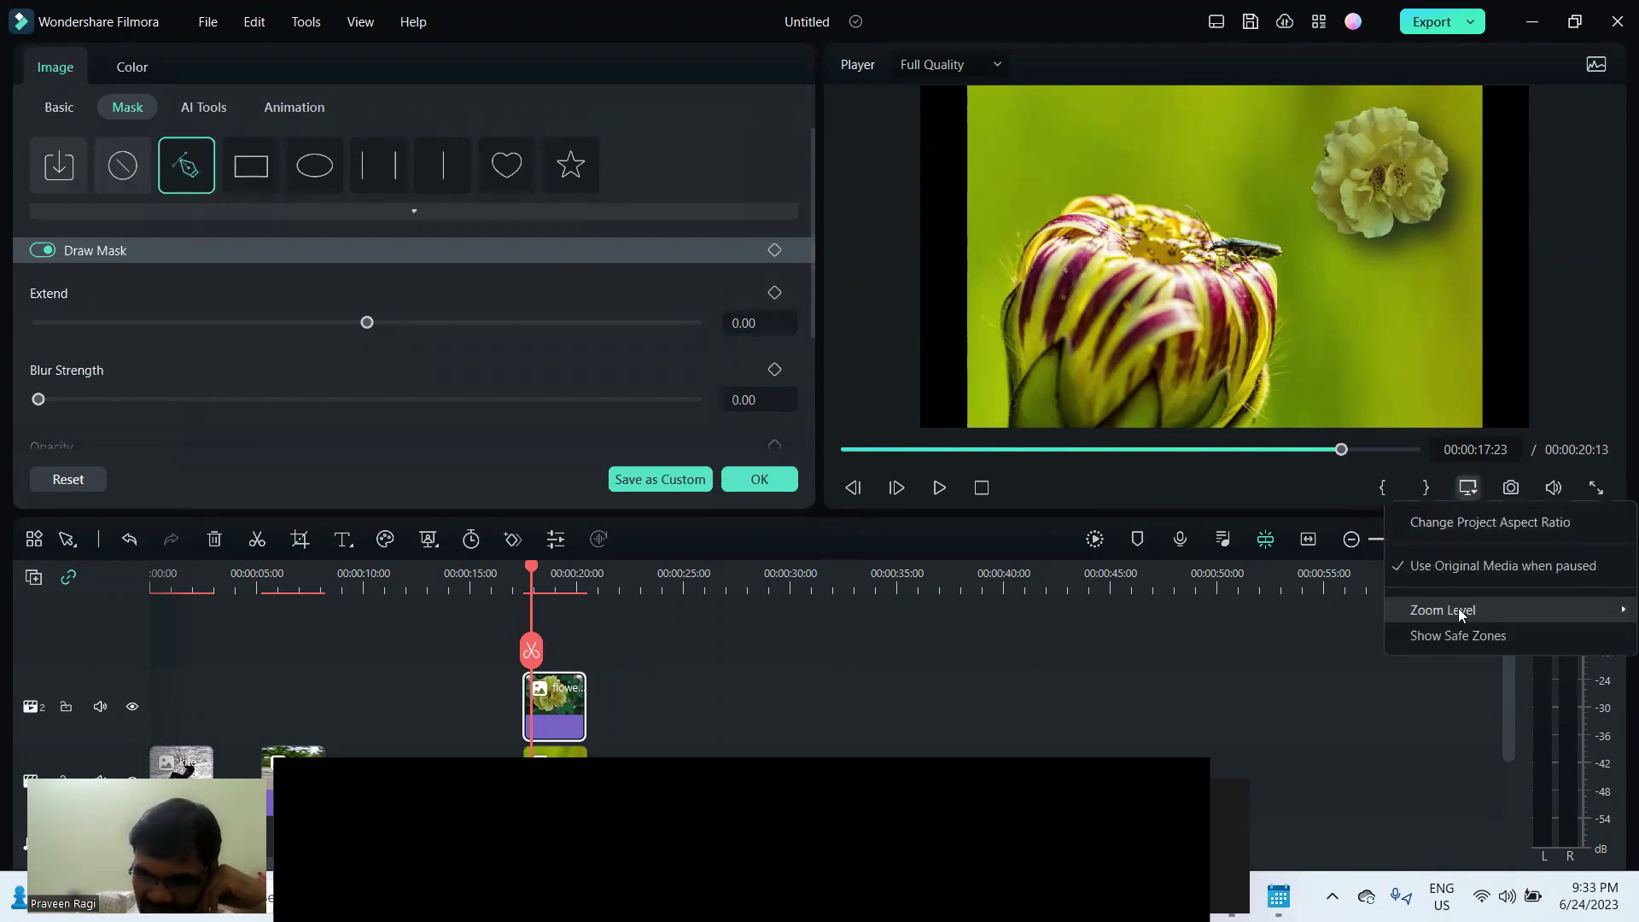
{"action": "mouse_move", "coordinate": [1458, 608]}
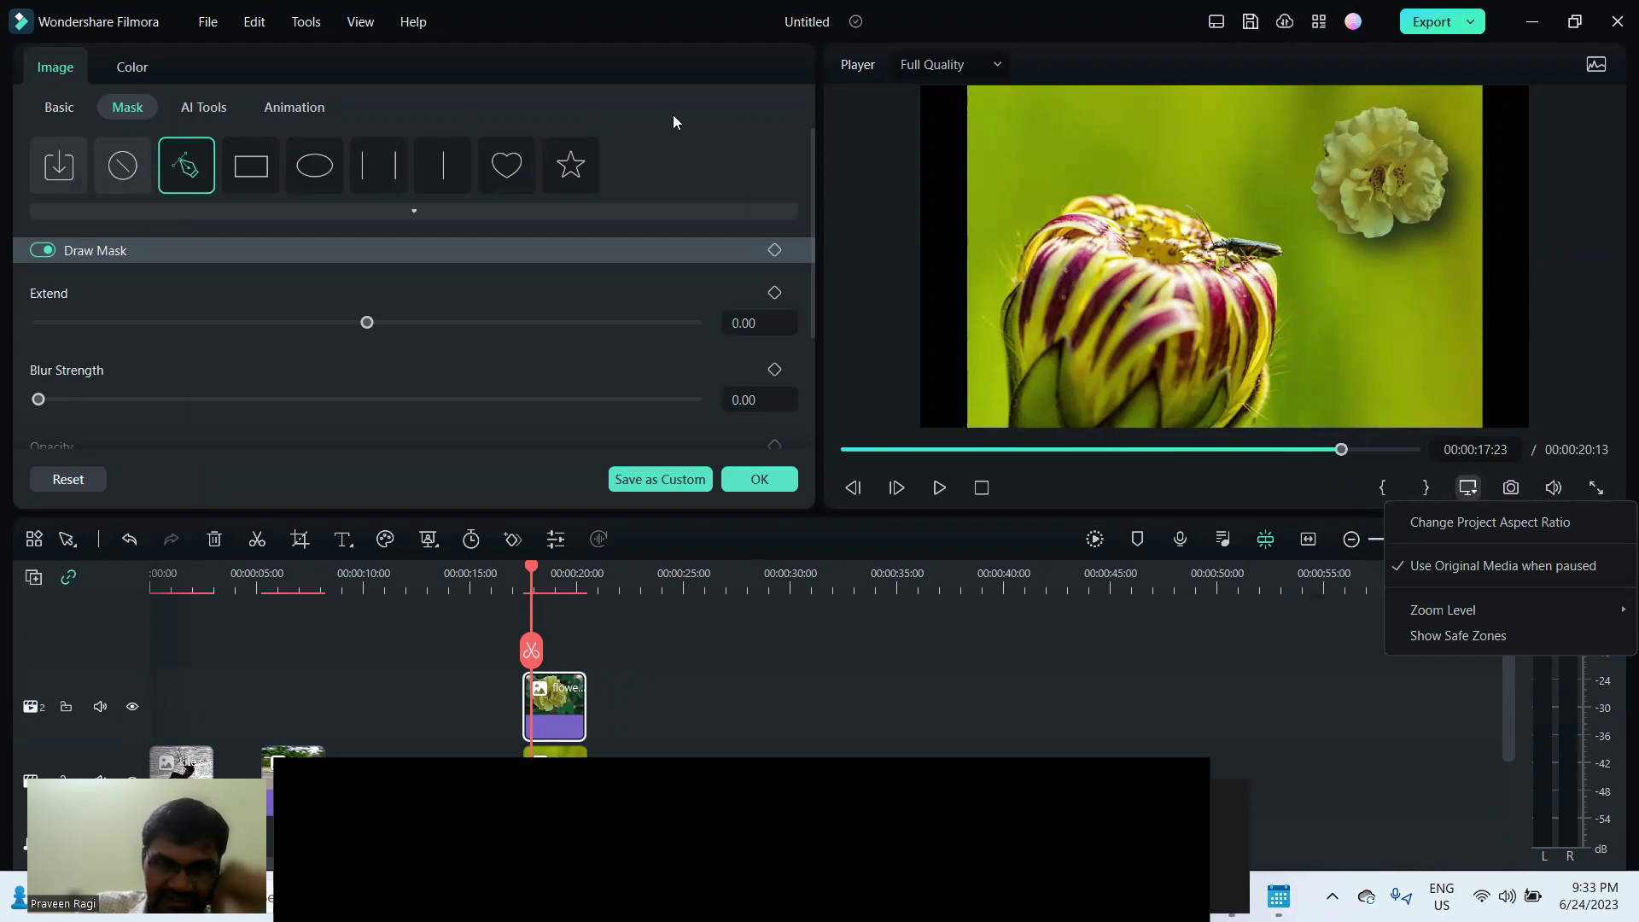
{"action": "key", "text": "Escape"}
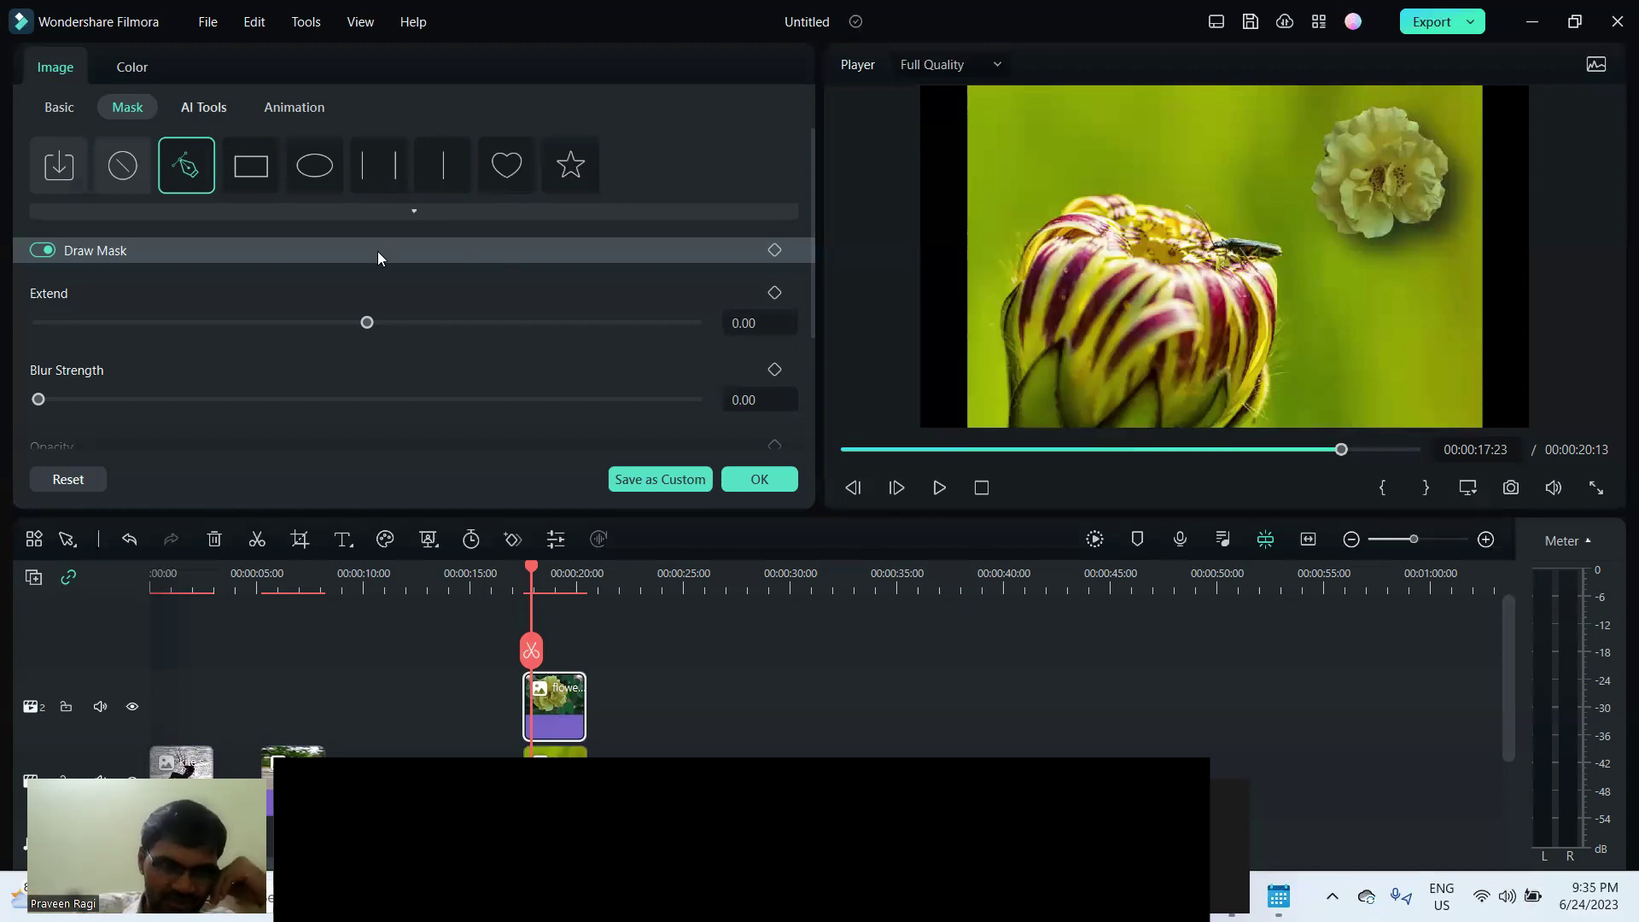
Review the flower clip's AI tools, from Chroma Key and AI Portrait to Smart Cutout and Lens Correction, and close its settings.
{"action": "left_click", "coordinate": [203, 107]}
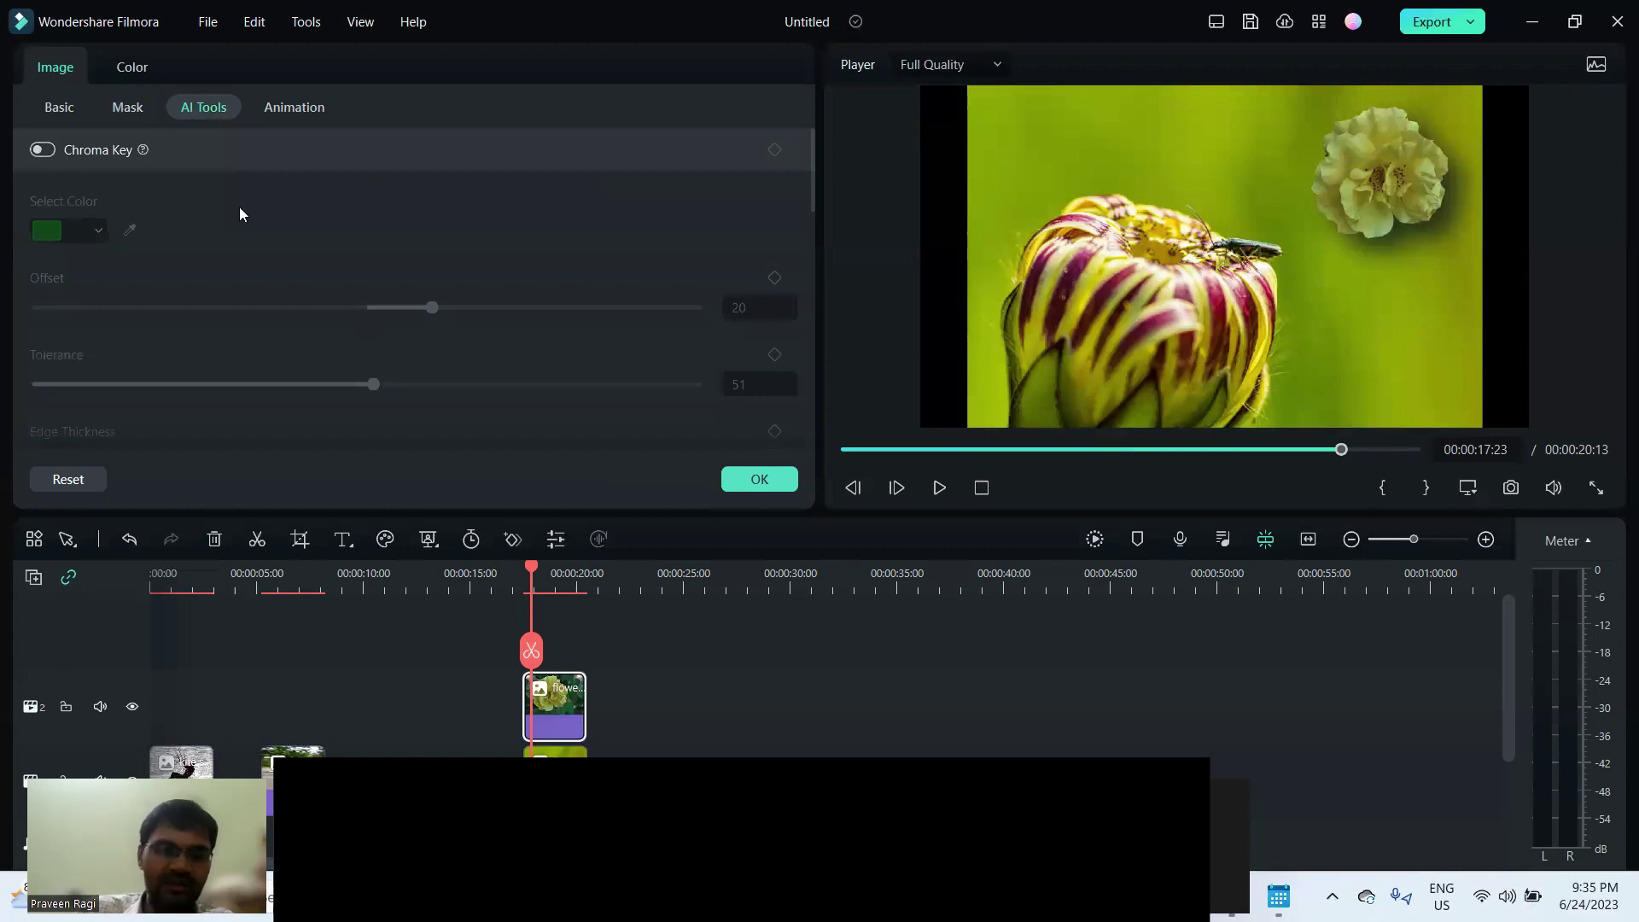
{"action": "scroll", "coordinate": [279, 271], "scroll_direction": "down", "scroll_amount": 5}
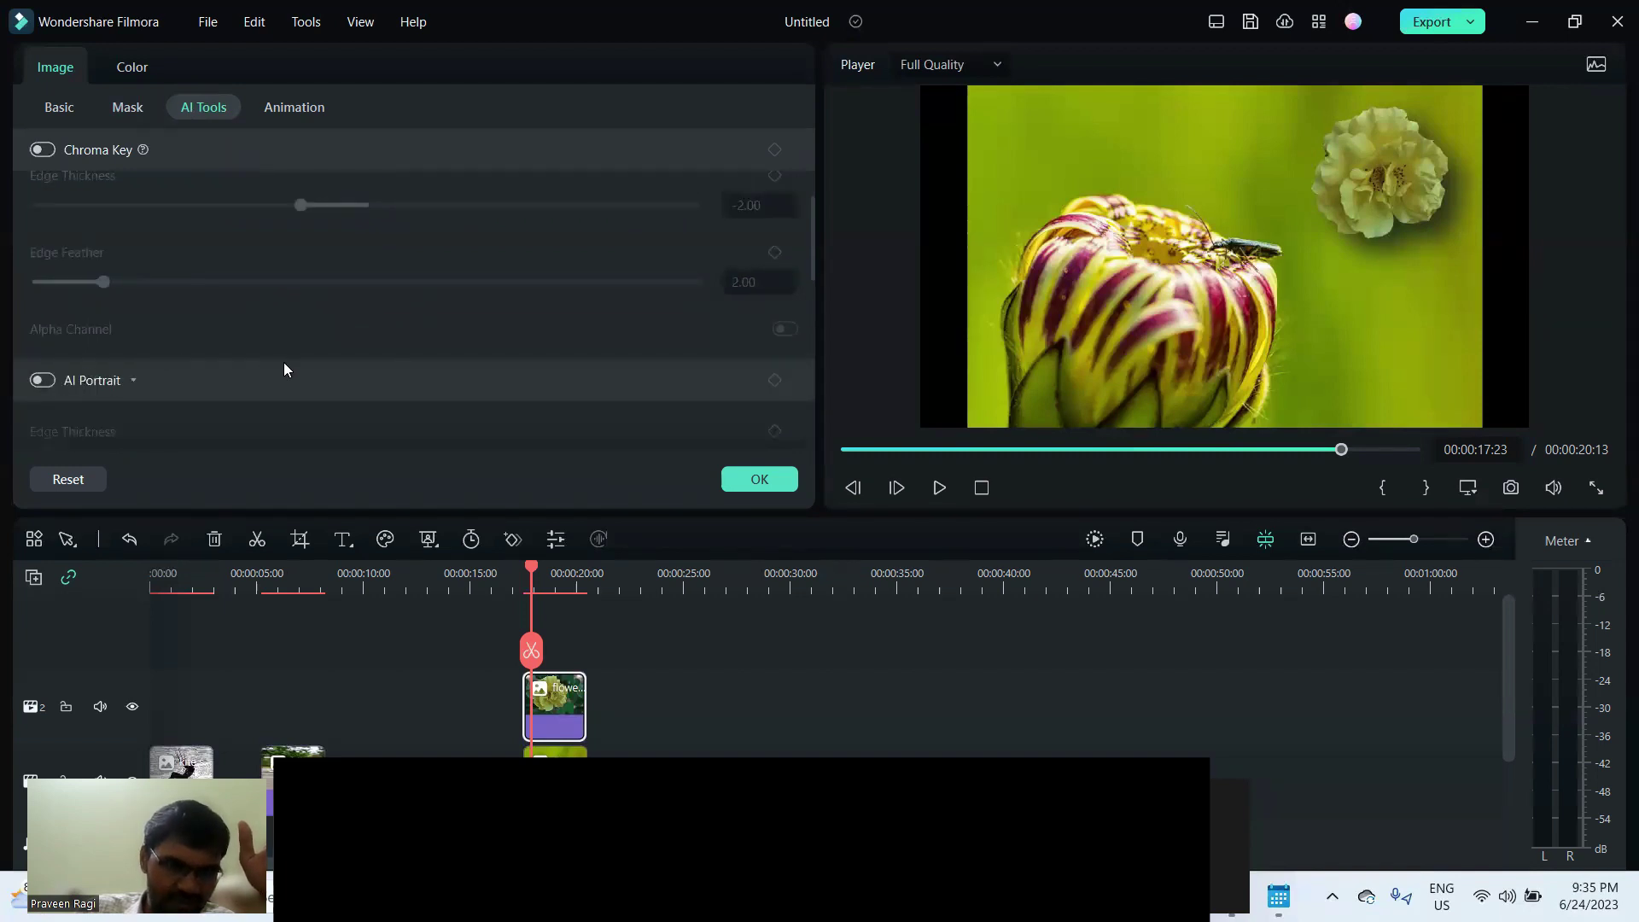
{"action": "scroll", "coordinate": [283, 362], "scroll_direction": "down", "scroll_amount": 2}
{"action": "scroll", "coordinate": [284, 368], "scroll_direction": "down", "scroll_amount": 2}
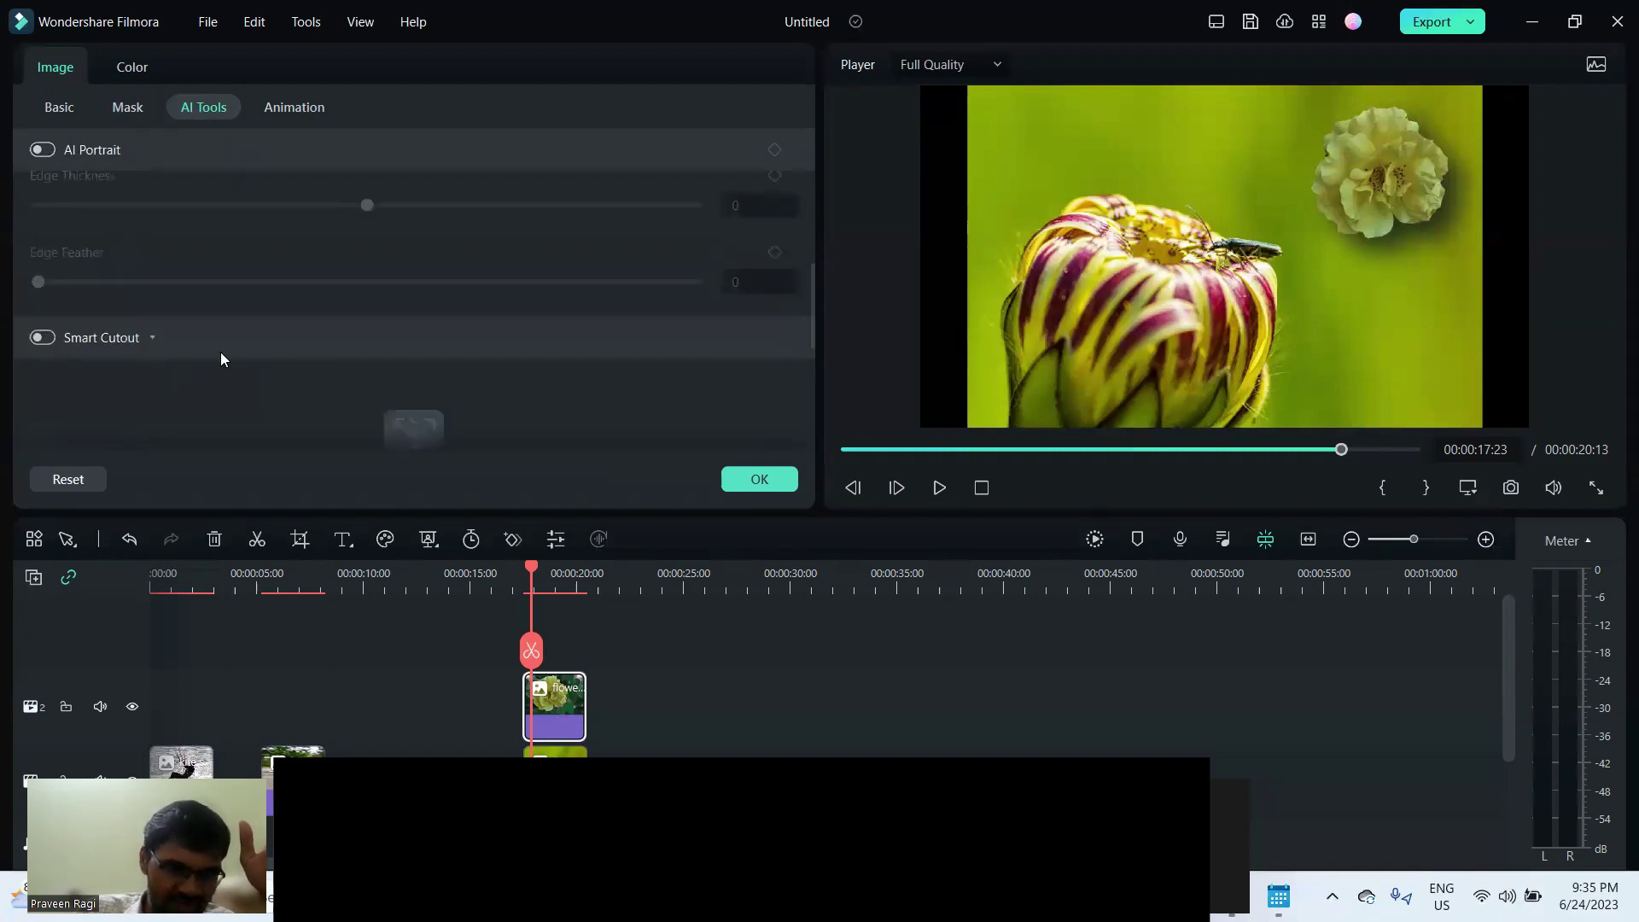
{"action": "scroll", "coordinate": [221, 358], "scroll_direction": "down", "scroll_amount": 3}
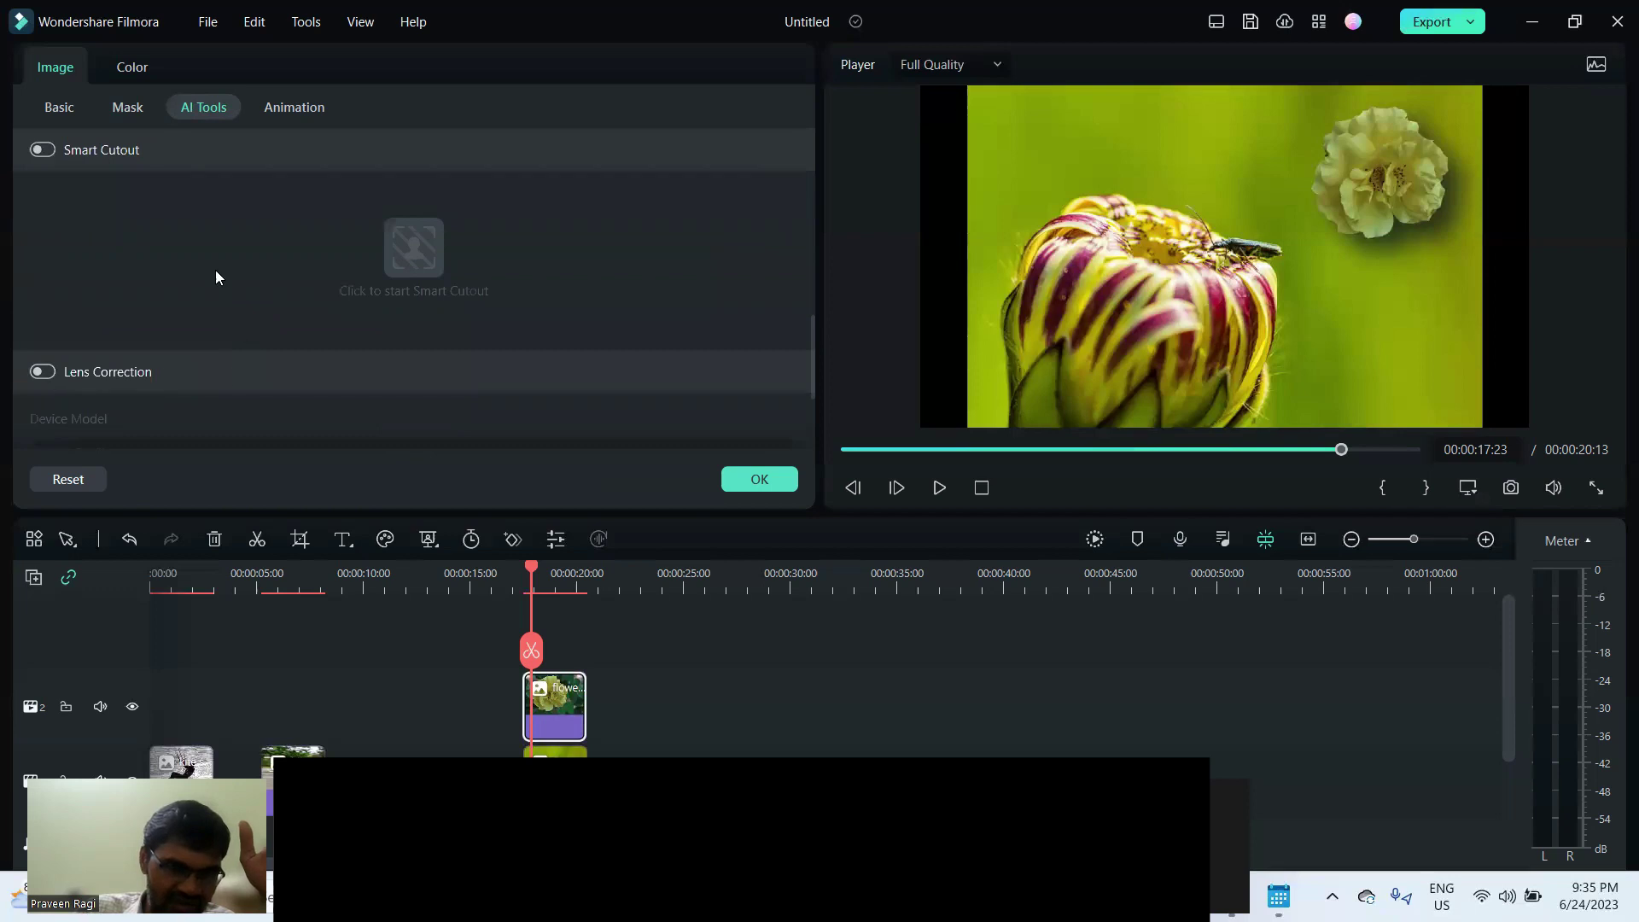
{"action": "scroll", "coordinate": [208, 289], "scroll_direction": "up", "scroll_amount": 2}
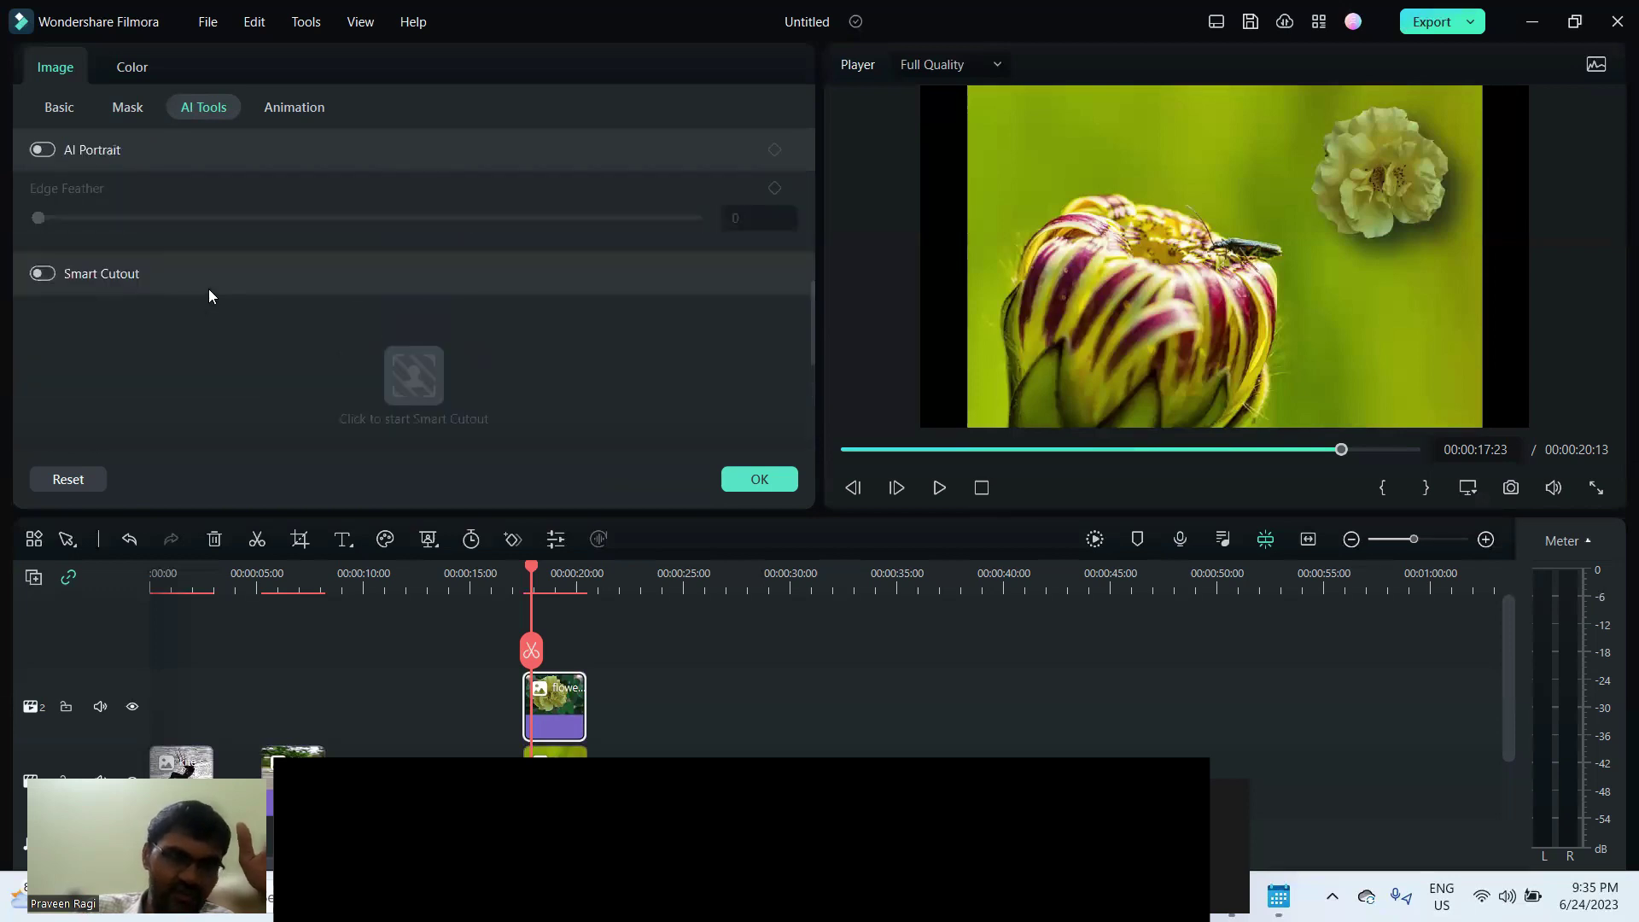
{"action": "scroll", "coordinate": [208, 296], "scroll_direction": "up", "scroll_amount": 2}
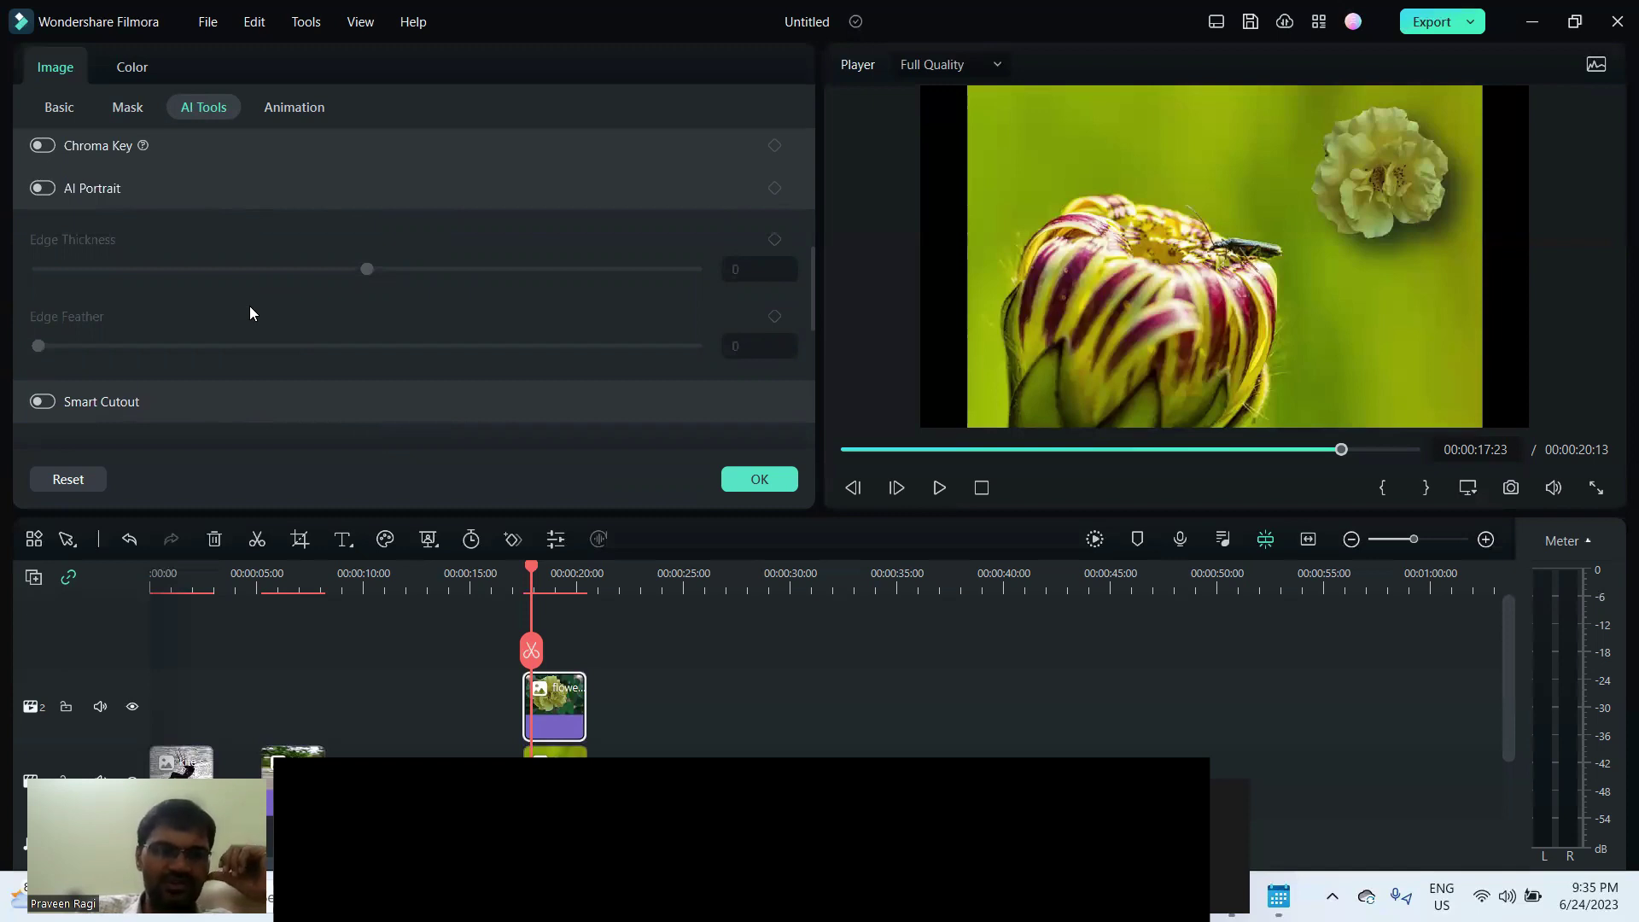
{"action": "scroll", "coordinate": [251, 305], "scroll_direction": "up", "scroll_amount": 2}
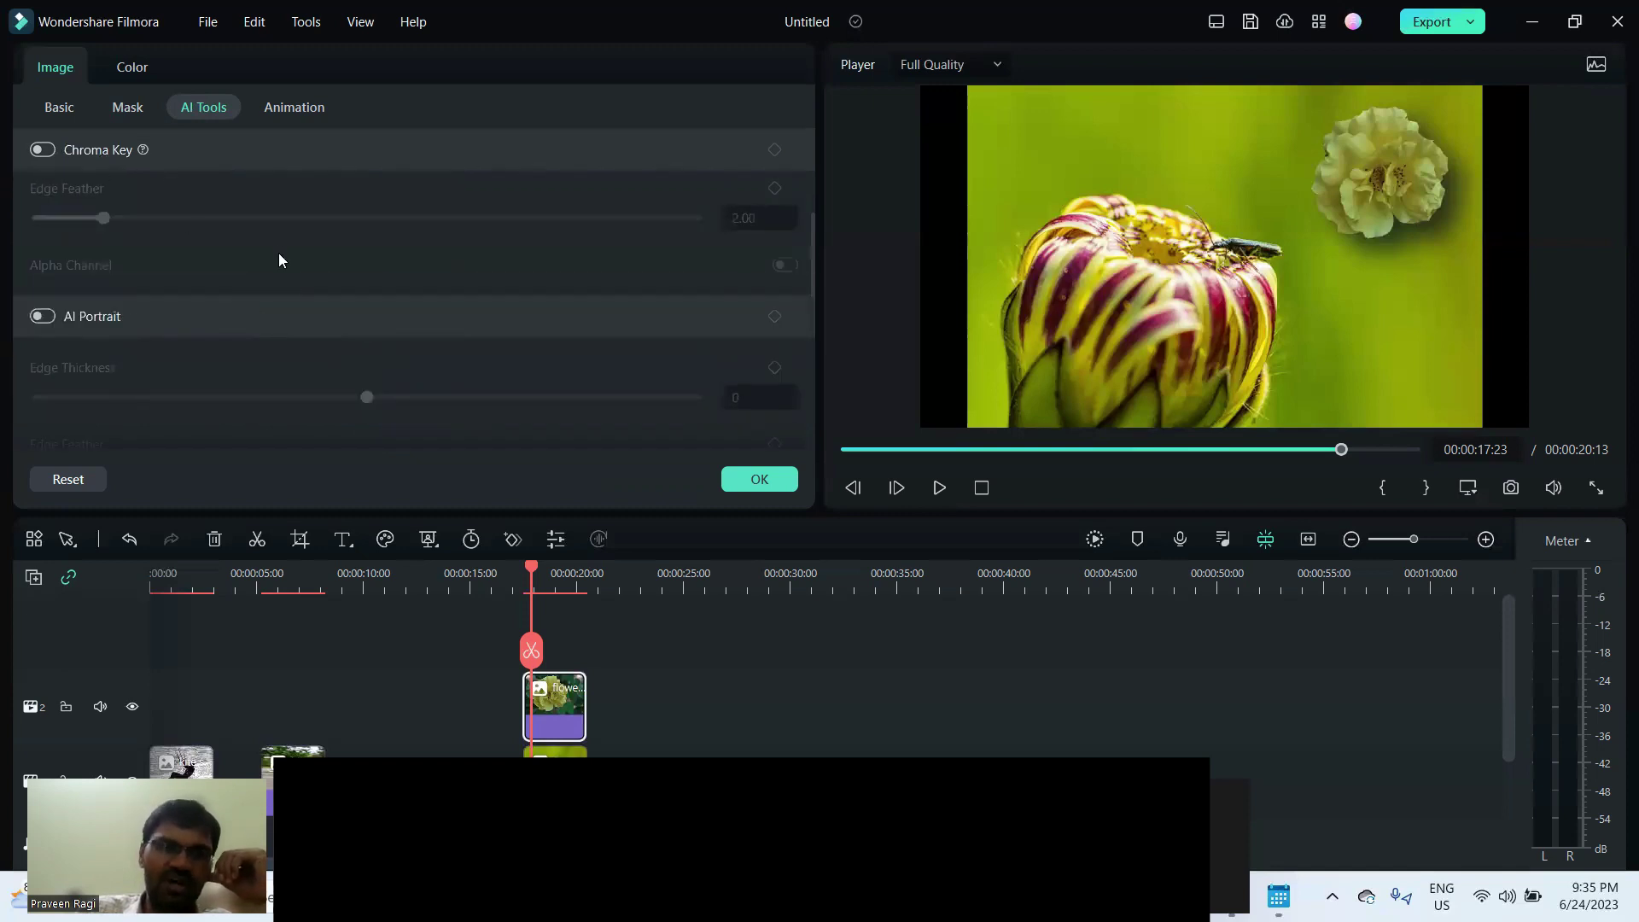
{"action": "scroll", "coordinate": [279, 253], "scroll_direction": "up", "scroll_amount": 5}
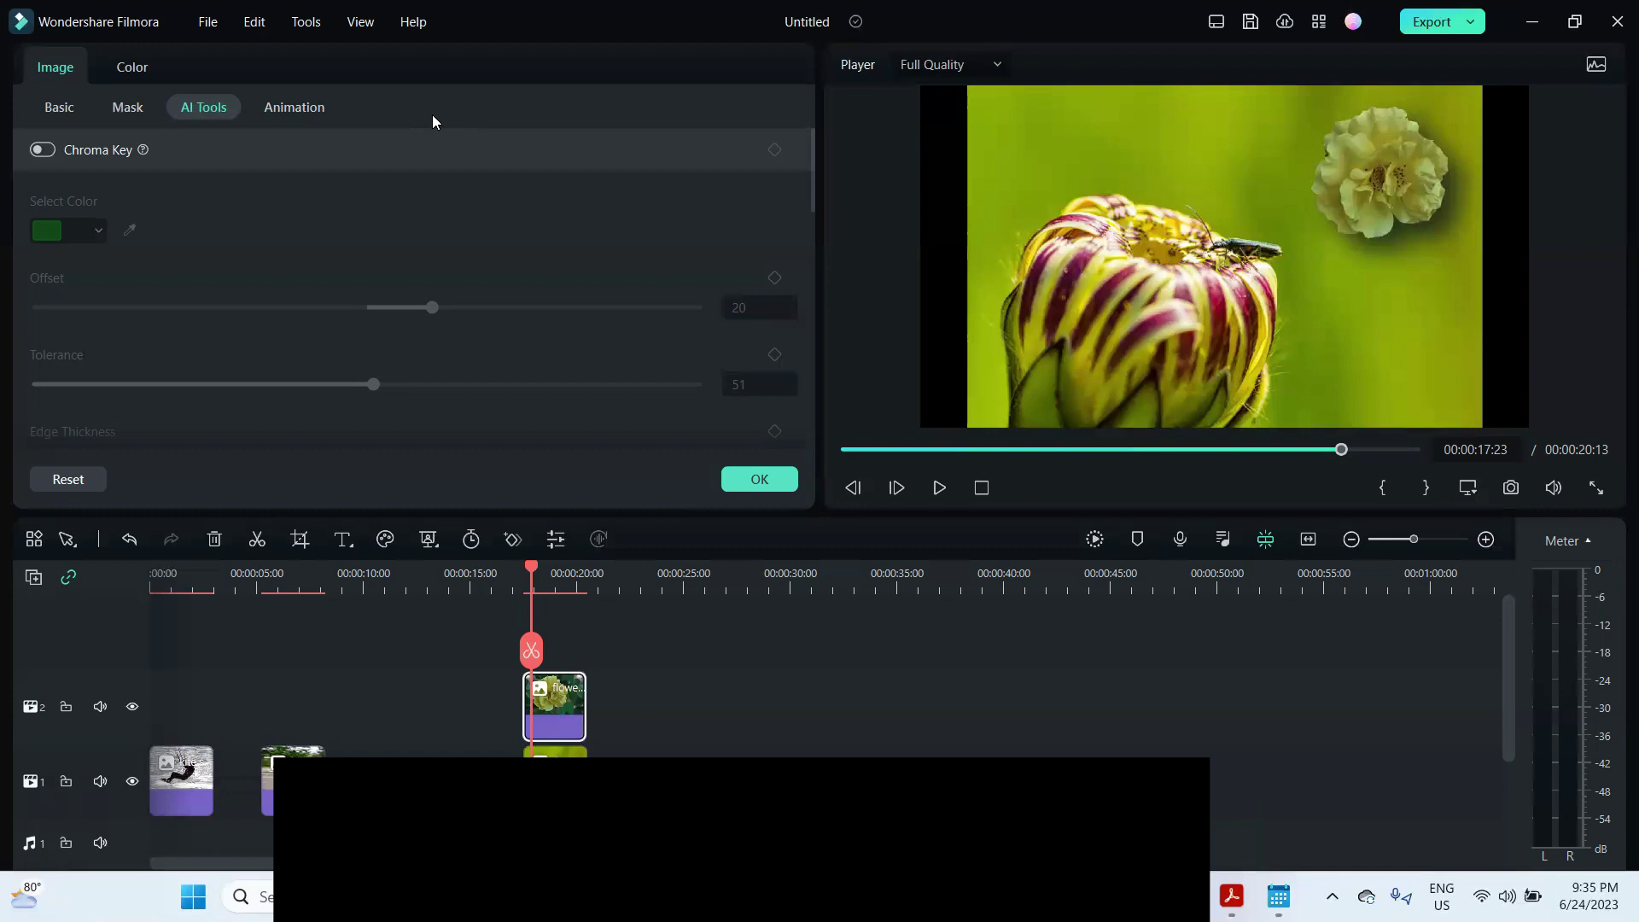
{"action": "left_click", "coordinate": [759, 479]}
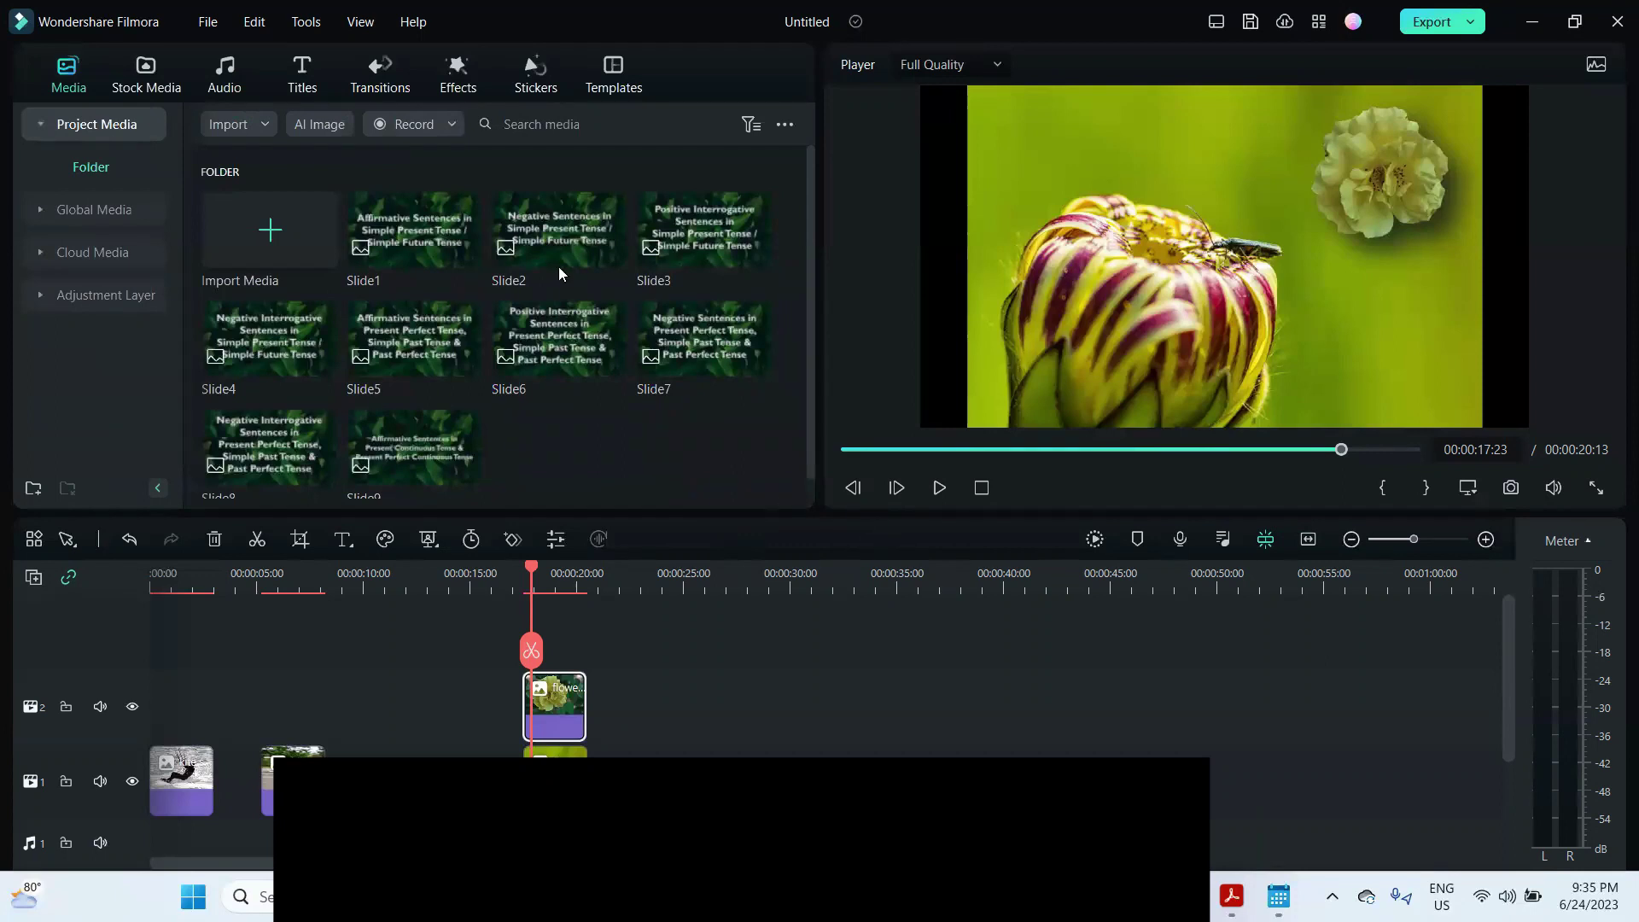
Search the Pixabay stock photos for "person with green screen".
{"action": "left_click", "coordinate": [146, 73]}
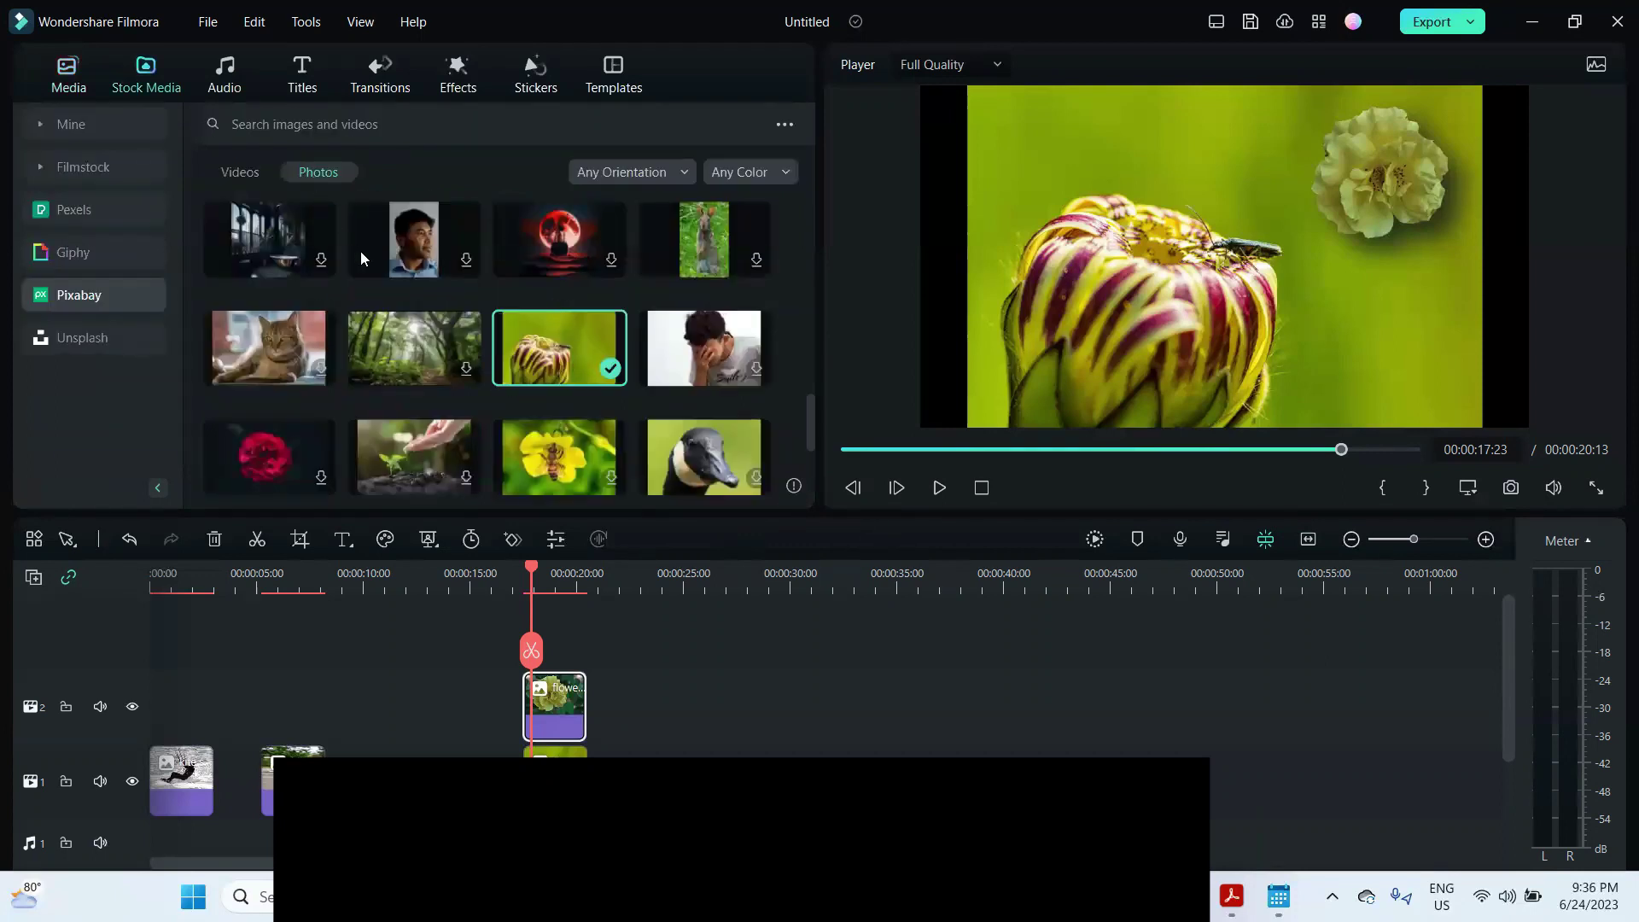
{"action": "scroll", "coordinate": [361, 251], "scroll_direction": "up", "scroll_amount": 5}
{"action": "left_click", "coordinate": [278, 126]}
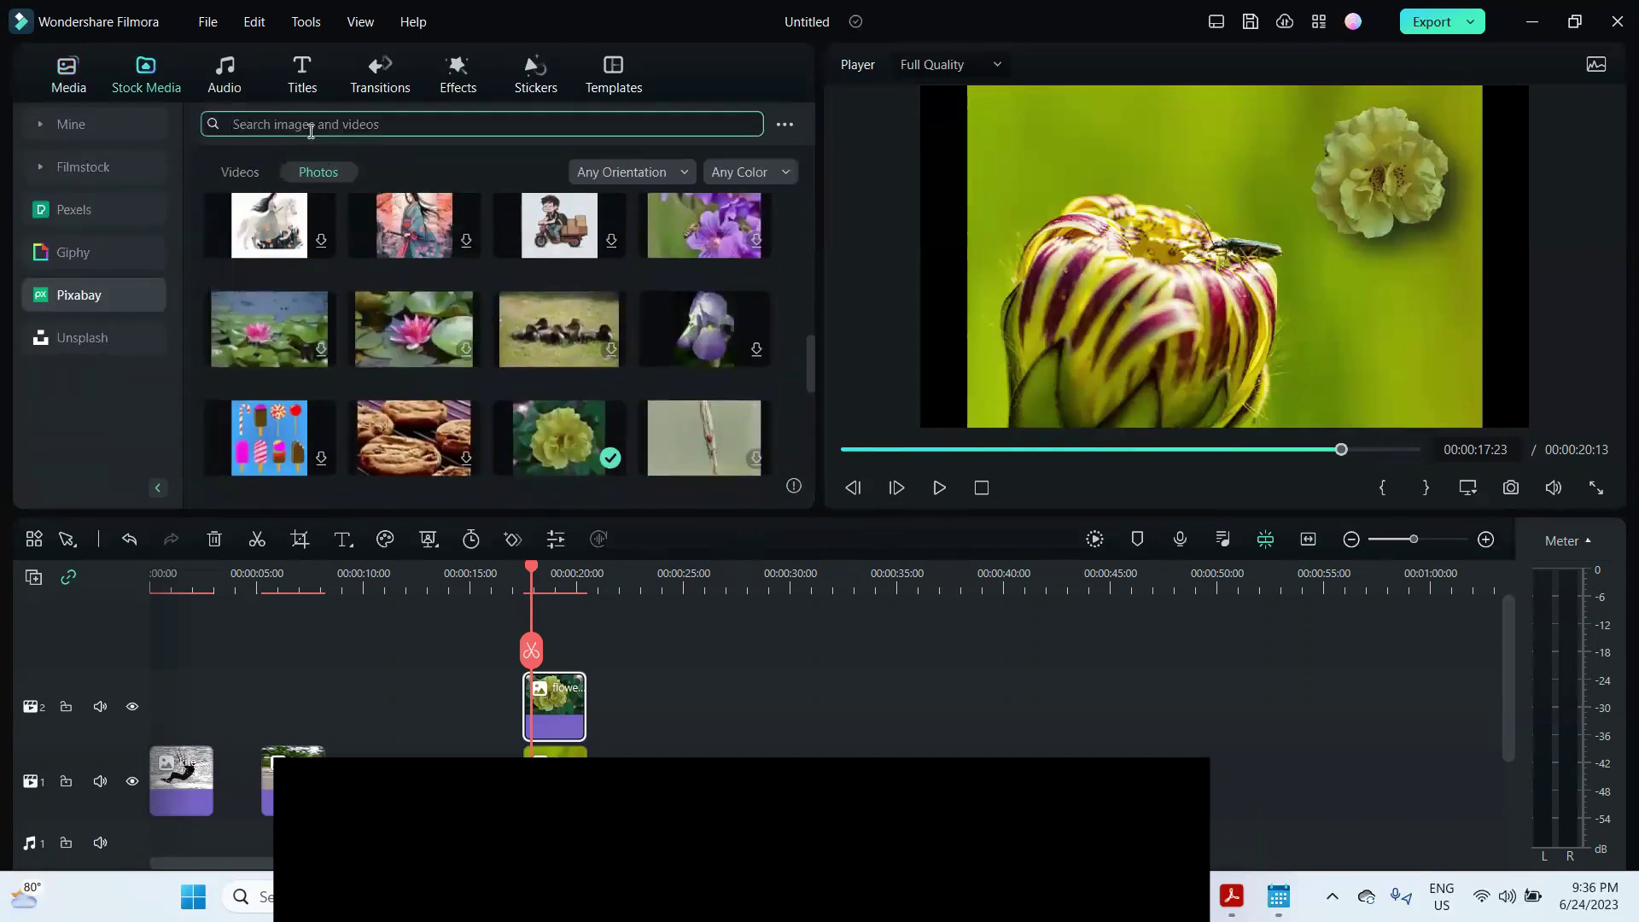
{"action": "type", "text": "person with green screen"}
{"action": "key", "text": "BackSpace"}
{"action": "key", "text": "BackSpace"}
{"action": "key", "text": "BackSpace"}
{"action": "key", "text": "BackSpace"}
{"action": "key", "text": "BackSpace"}
{"action": "type", "text": "creen"}
{"action": "key", "text": "Return"}
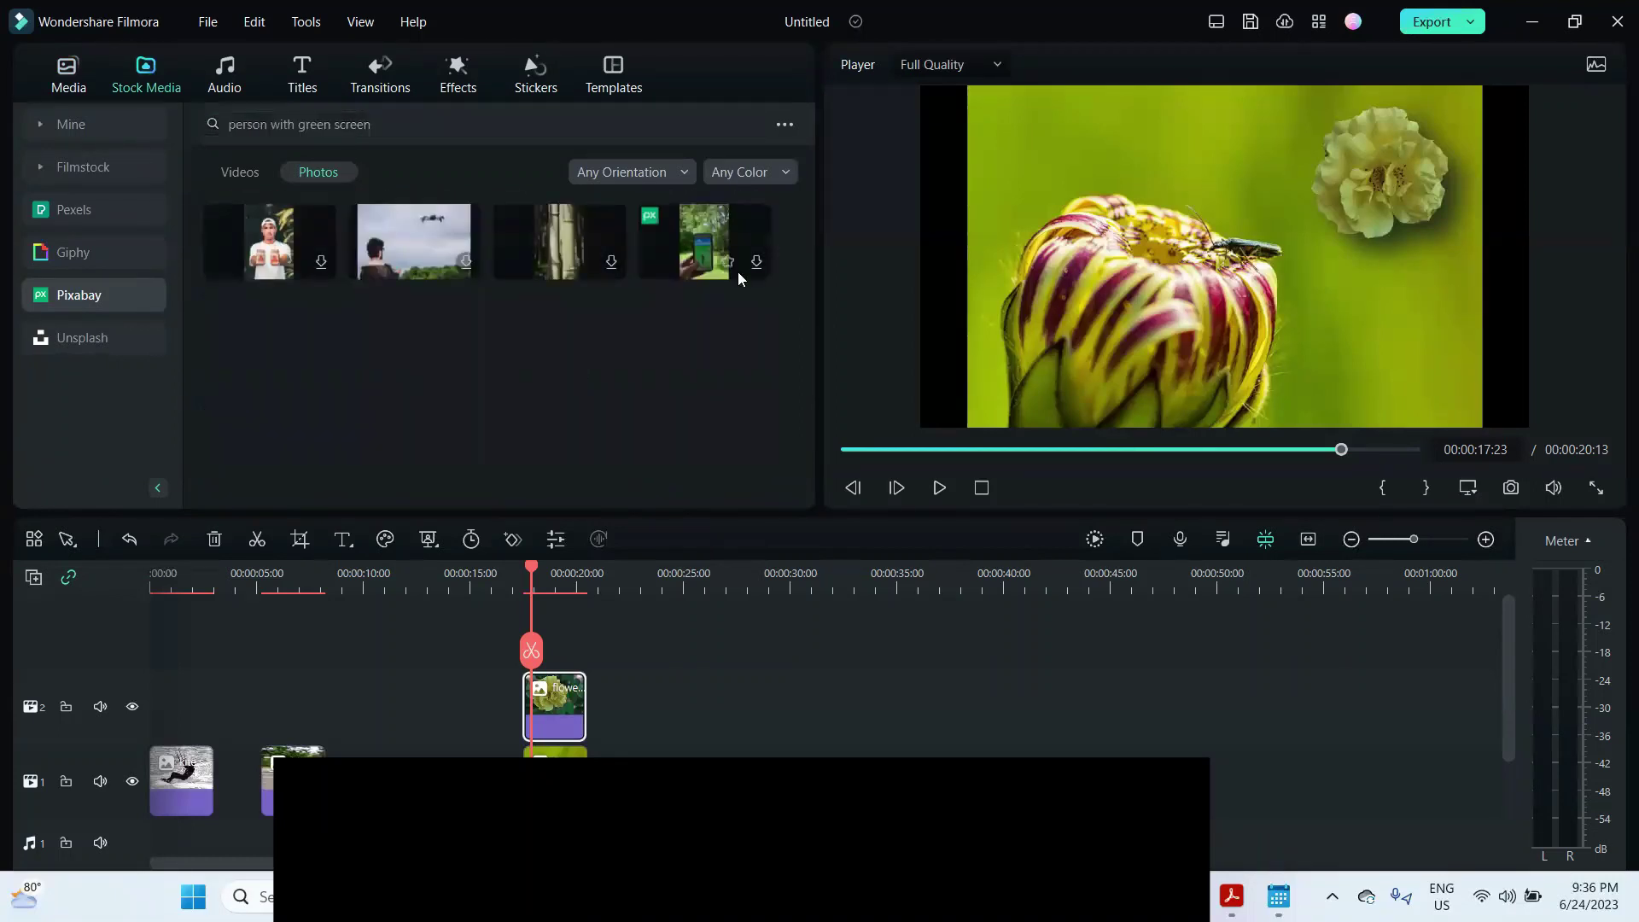
Shorten the Pixabay photo search to "green screen" and browse the results.
{"action": "left_click_drag", "start_coordinate": [298, 126], "coordinate": [34, 113]}
{"action": "key", "text": "BackSpace"}
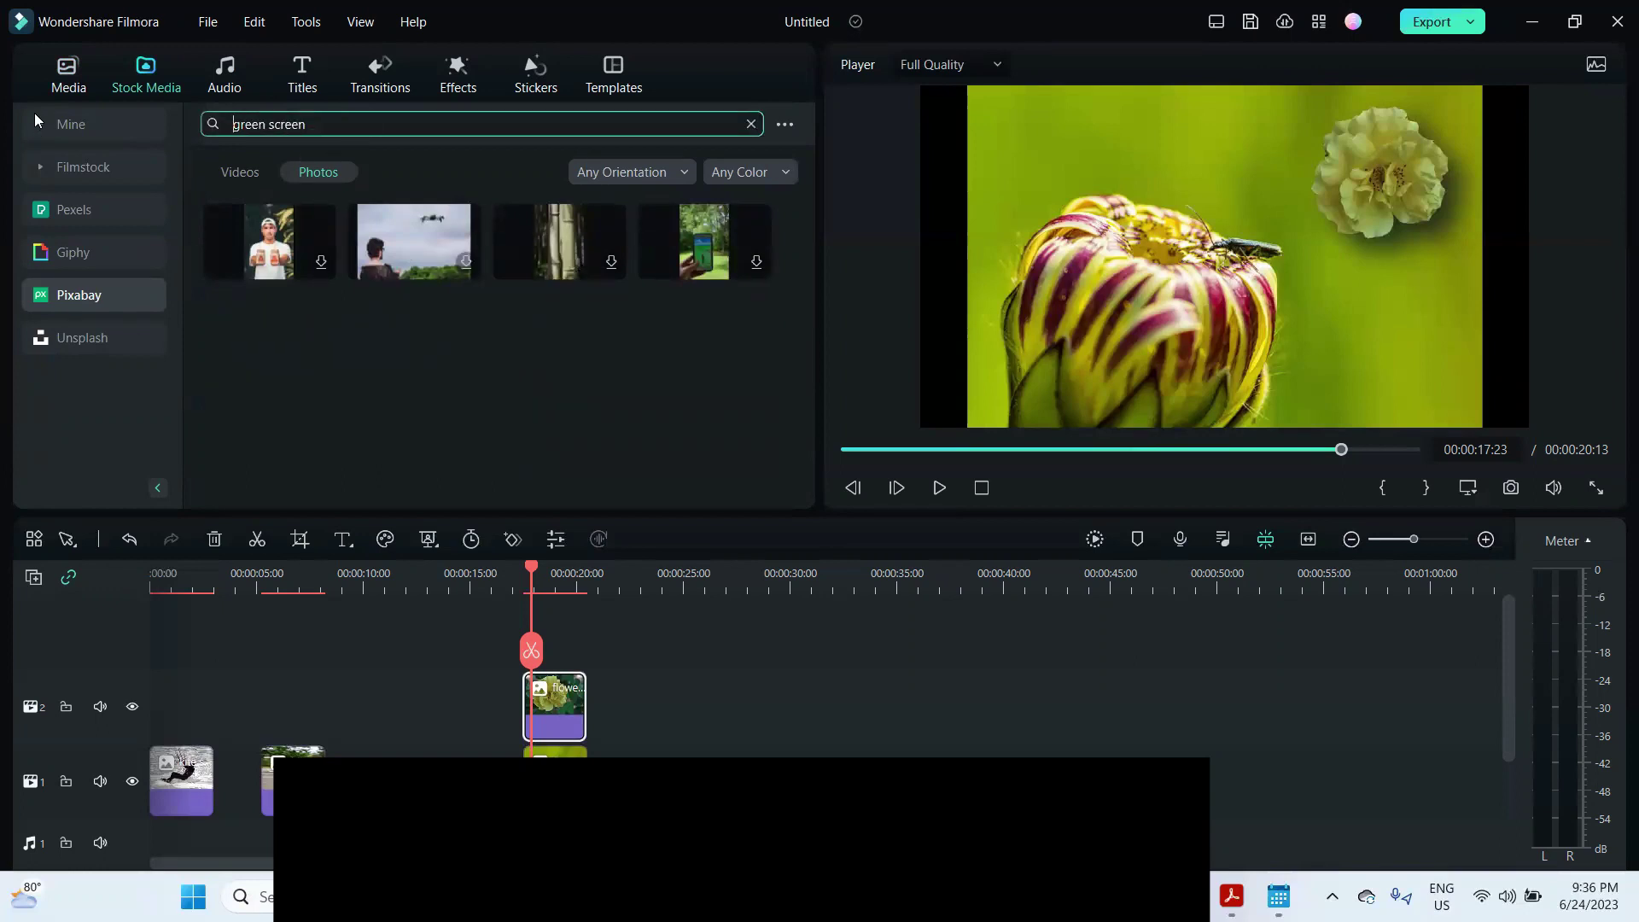
{"action": "key", "text": "Return"}
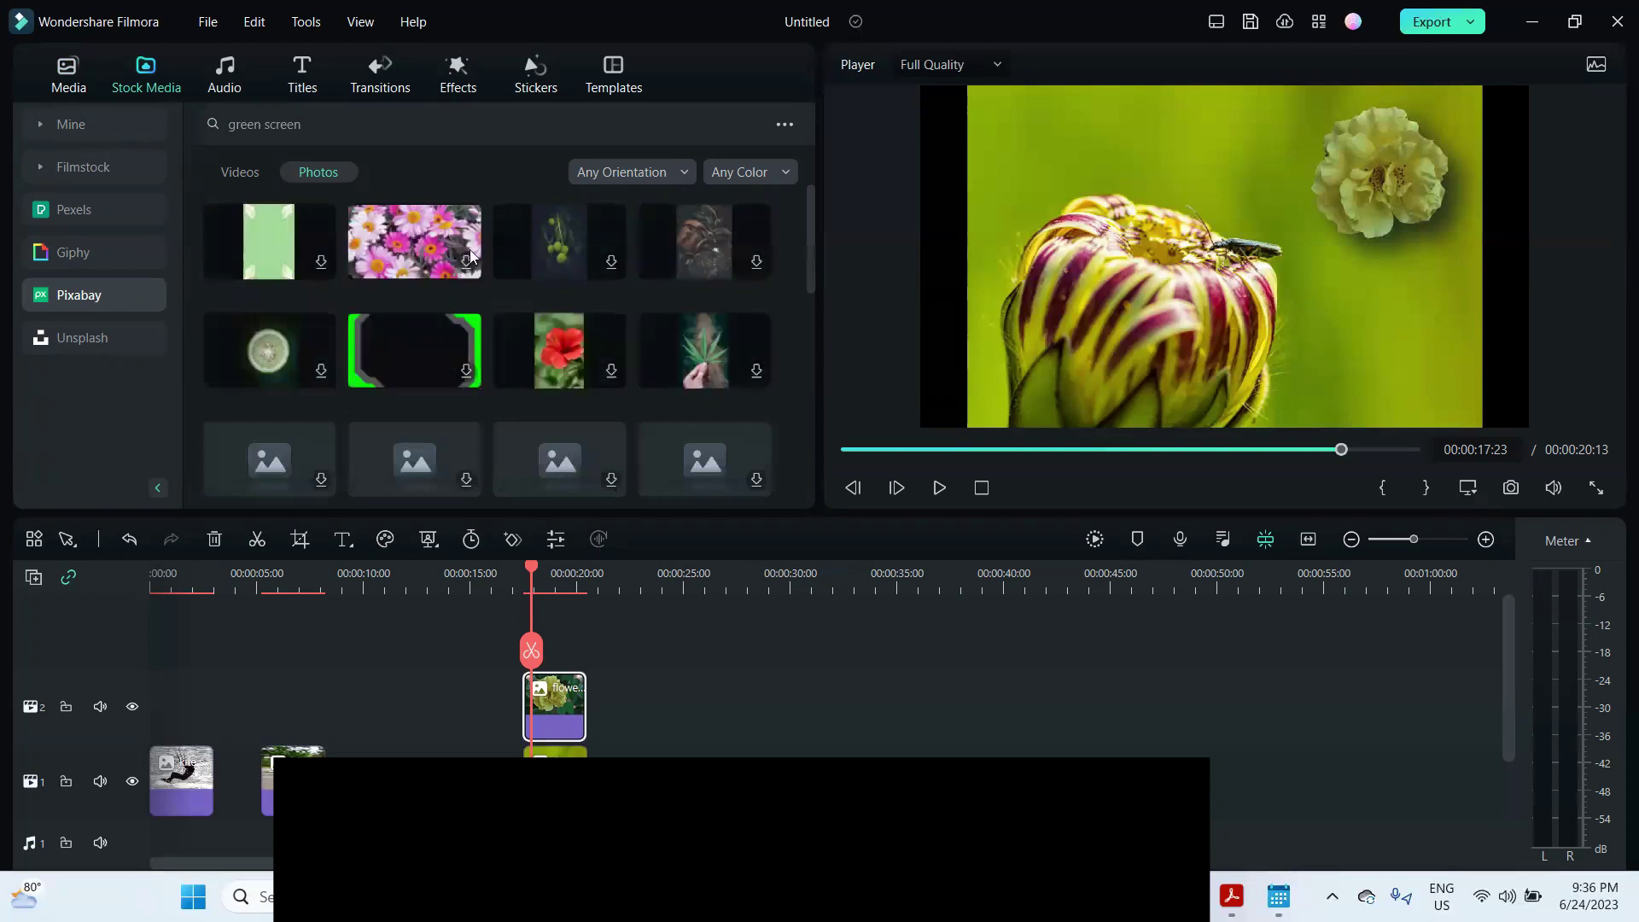
{"action": "scroll", "coordinate": [758, 326], "scroll_direction": "down", "scroll_amount": 3}
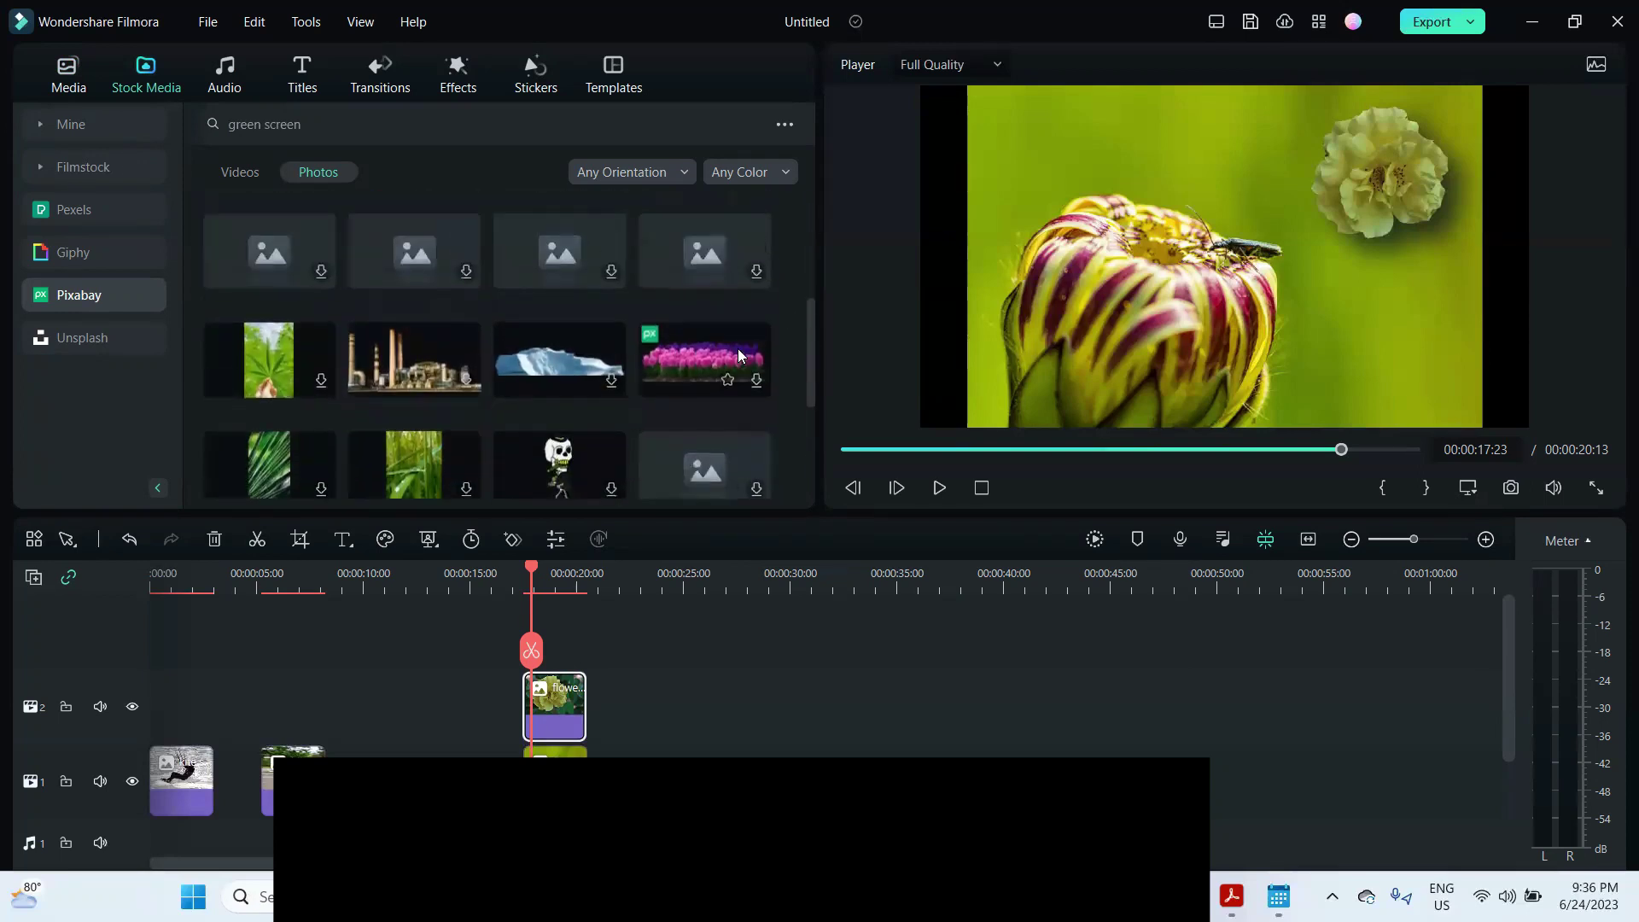
{"action": "scroll", "coordinate": [740, 355], "scroll_direction": "down", "scroll_amount": 3}
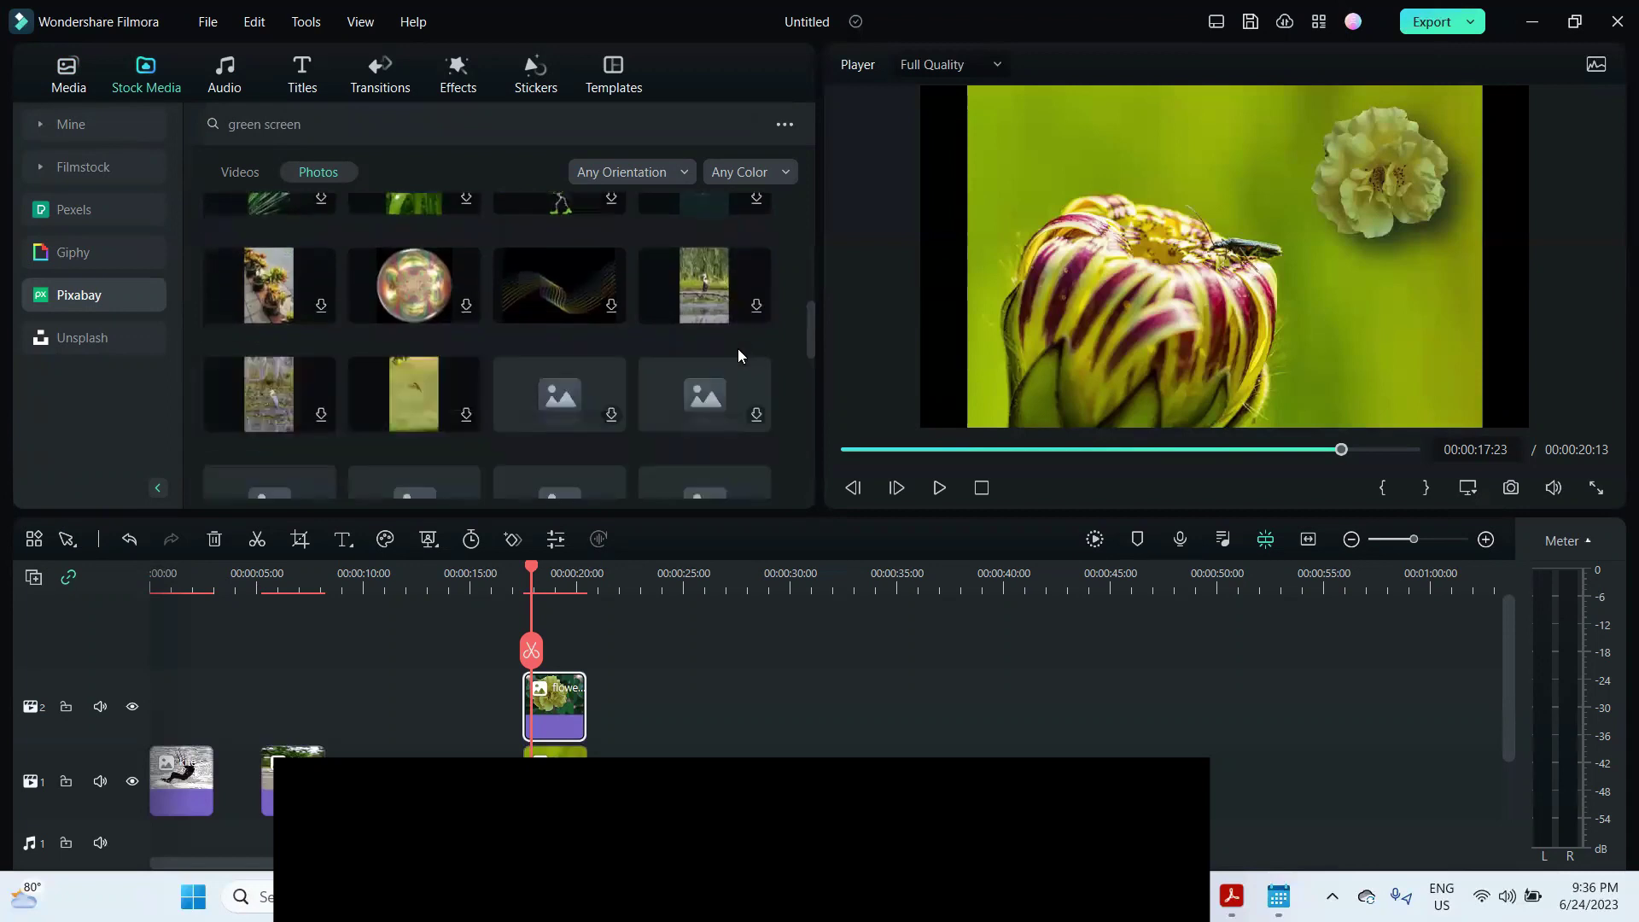
Look through Pixabay's stock videos for "green screen" to find a clip suited to Chroma Key.
{"action": "left_click", "coordinate": [247, 173]}
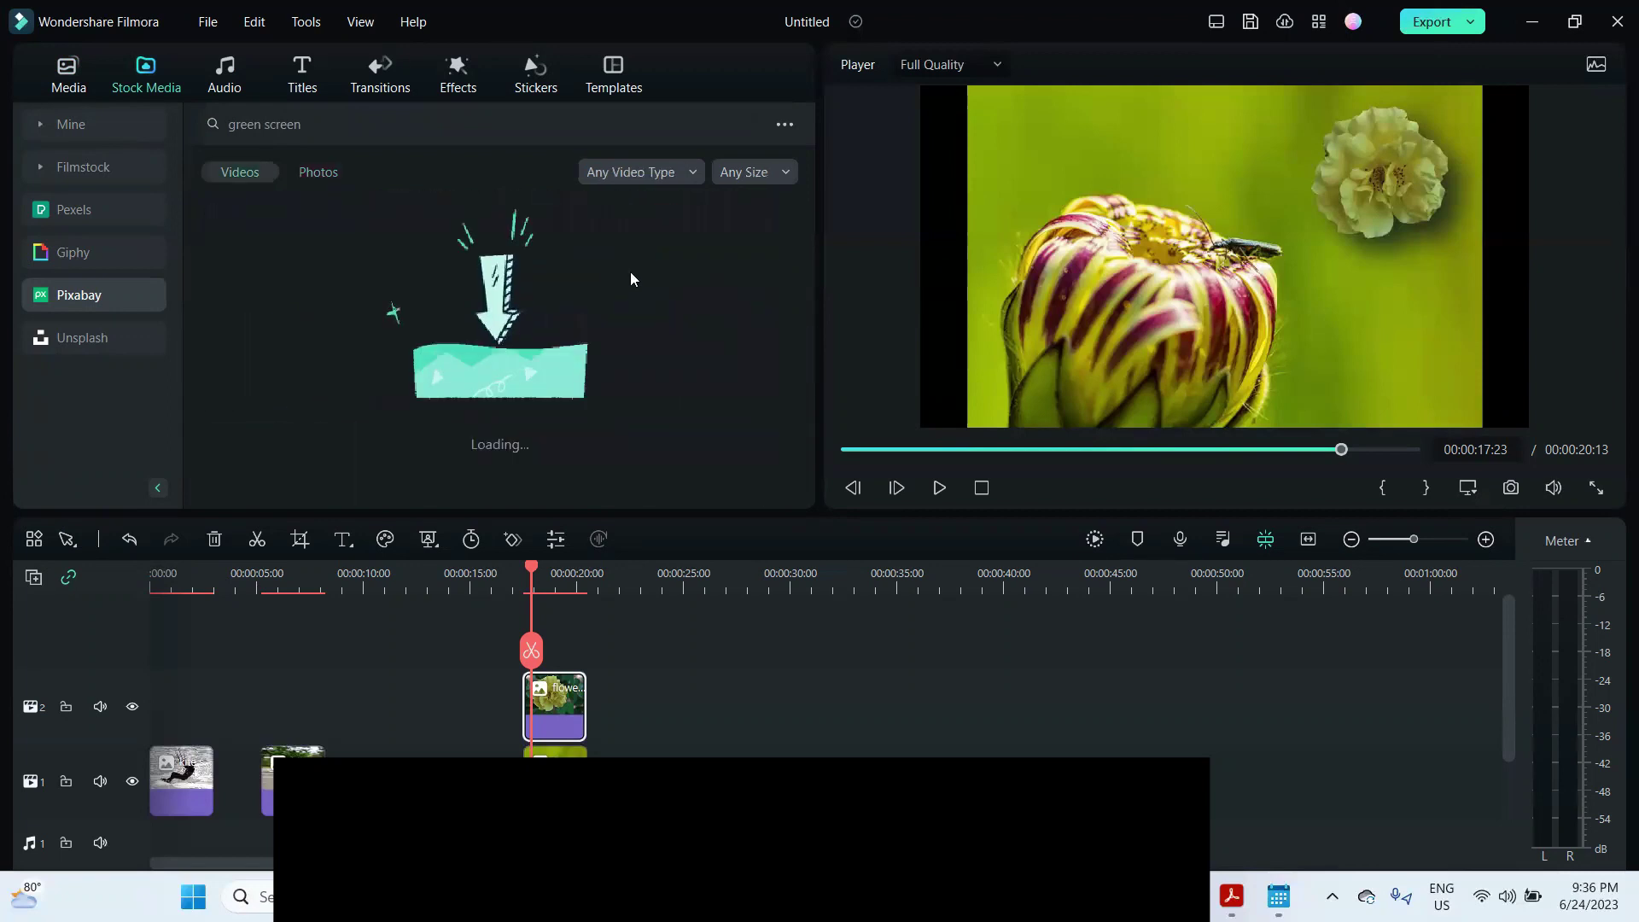
{"action": "scroll", "coordinate": [611, 329], "scroll_direction": "down", "scroll_amount": 2}
{"action": "scroll", "coordinate": [609, 321], "scroll_direction": "down", "scroll_amount": 3}
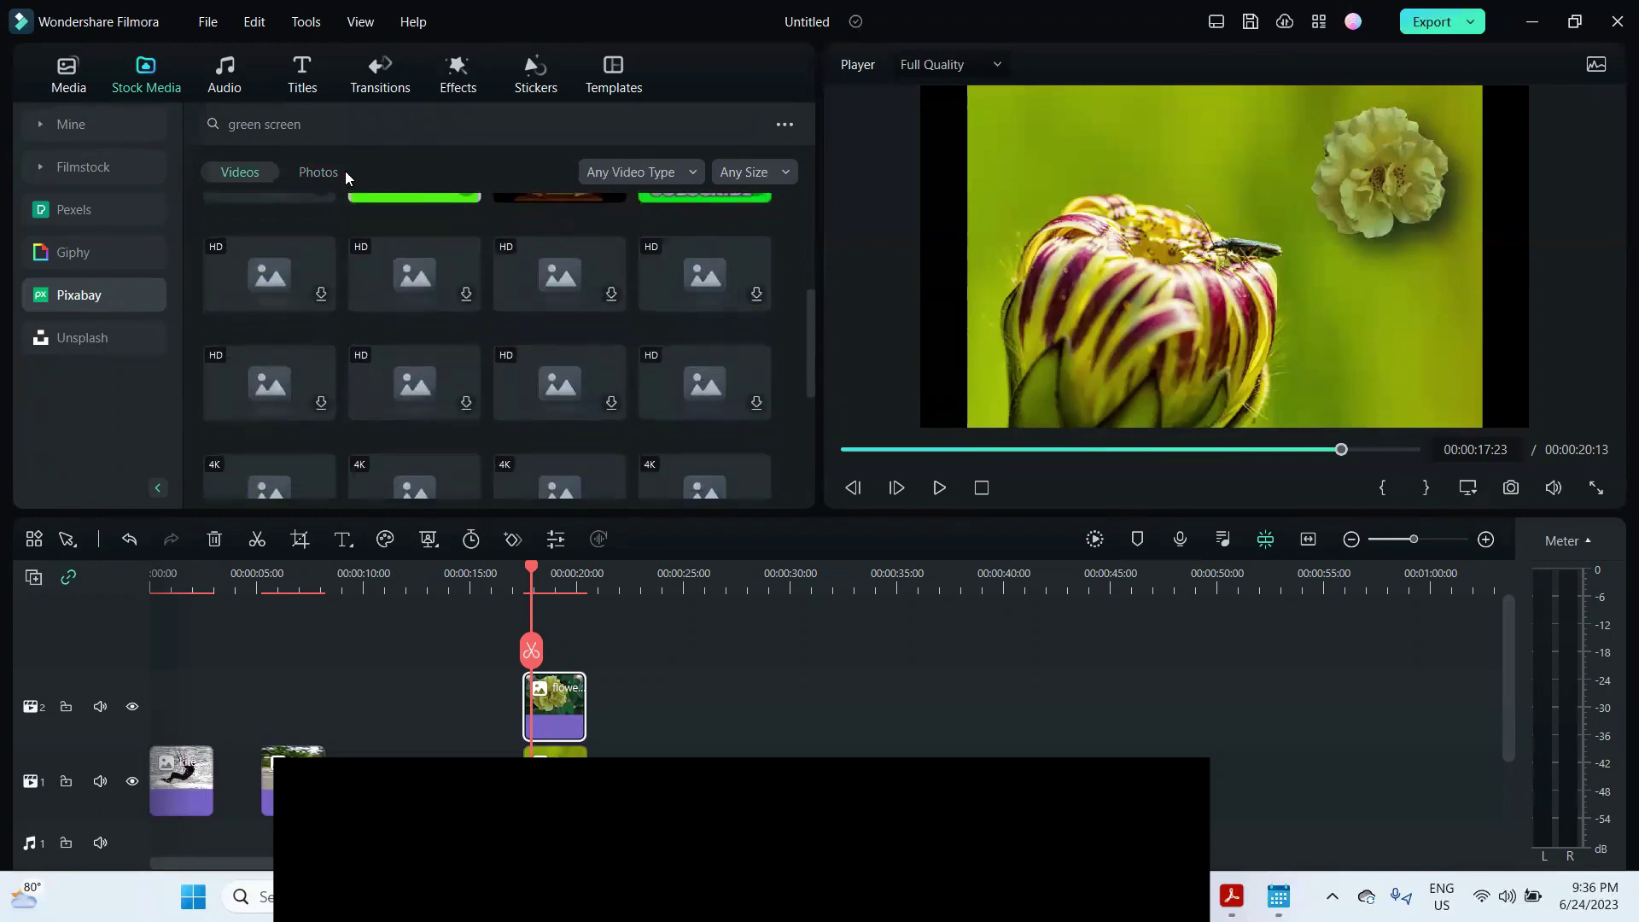
{"action": "left_click", "coordinate": [325, 127]}
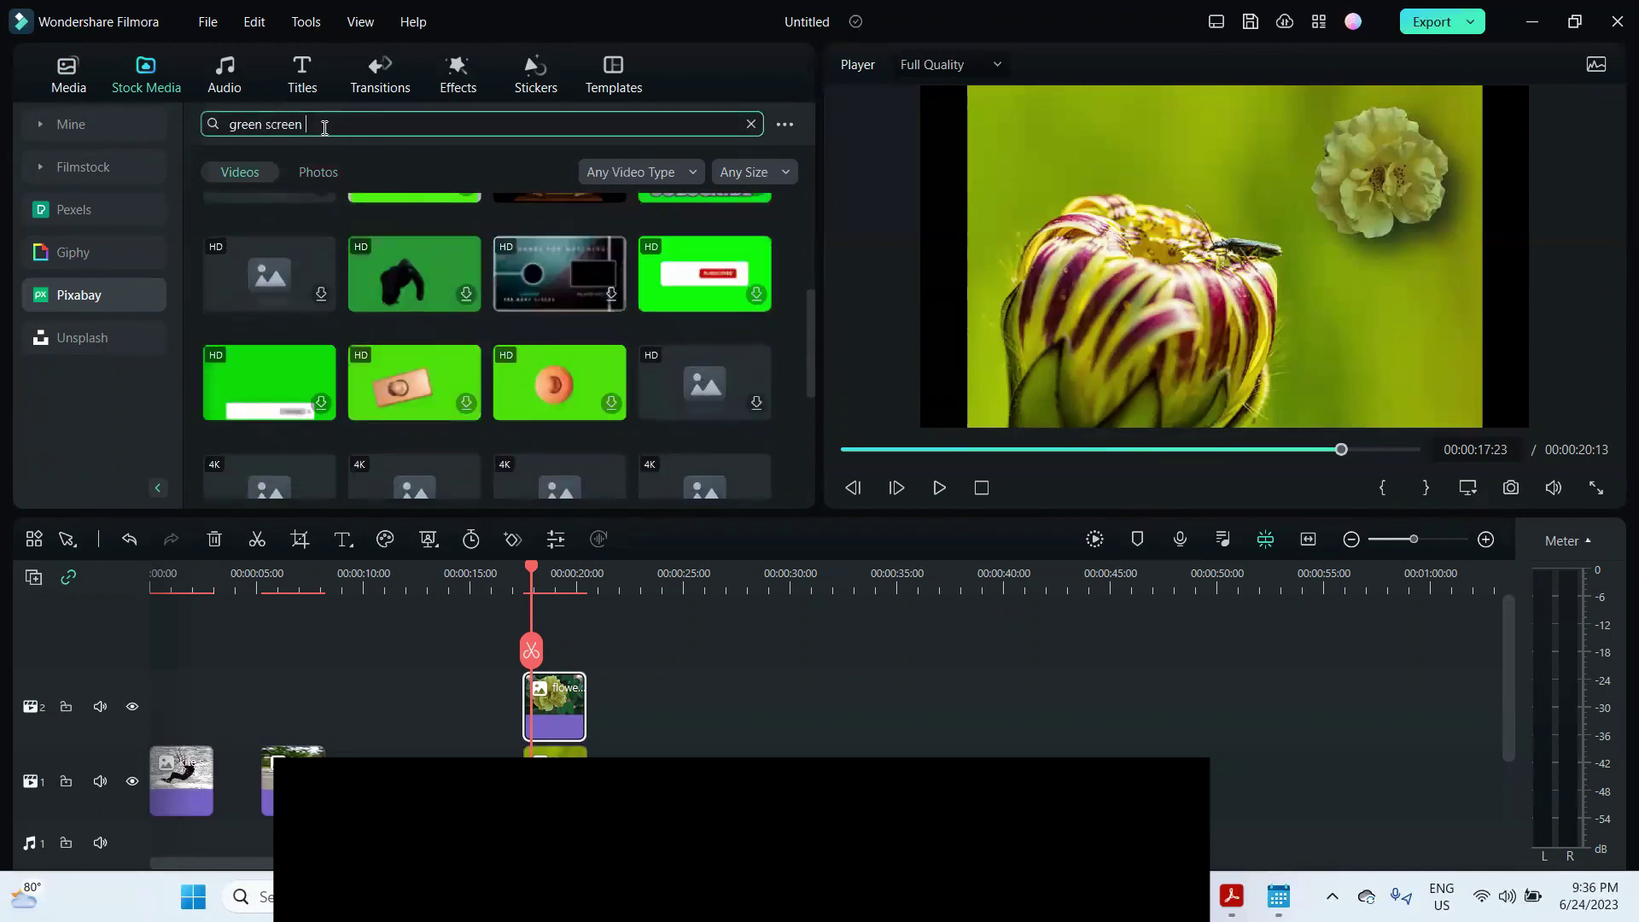
{"action": "key", "text": "Return"}
{"action": "scroll", "coordinate": [674, 371], "scroll_direction": "down", "scroll_amount": 2}
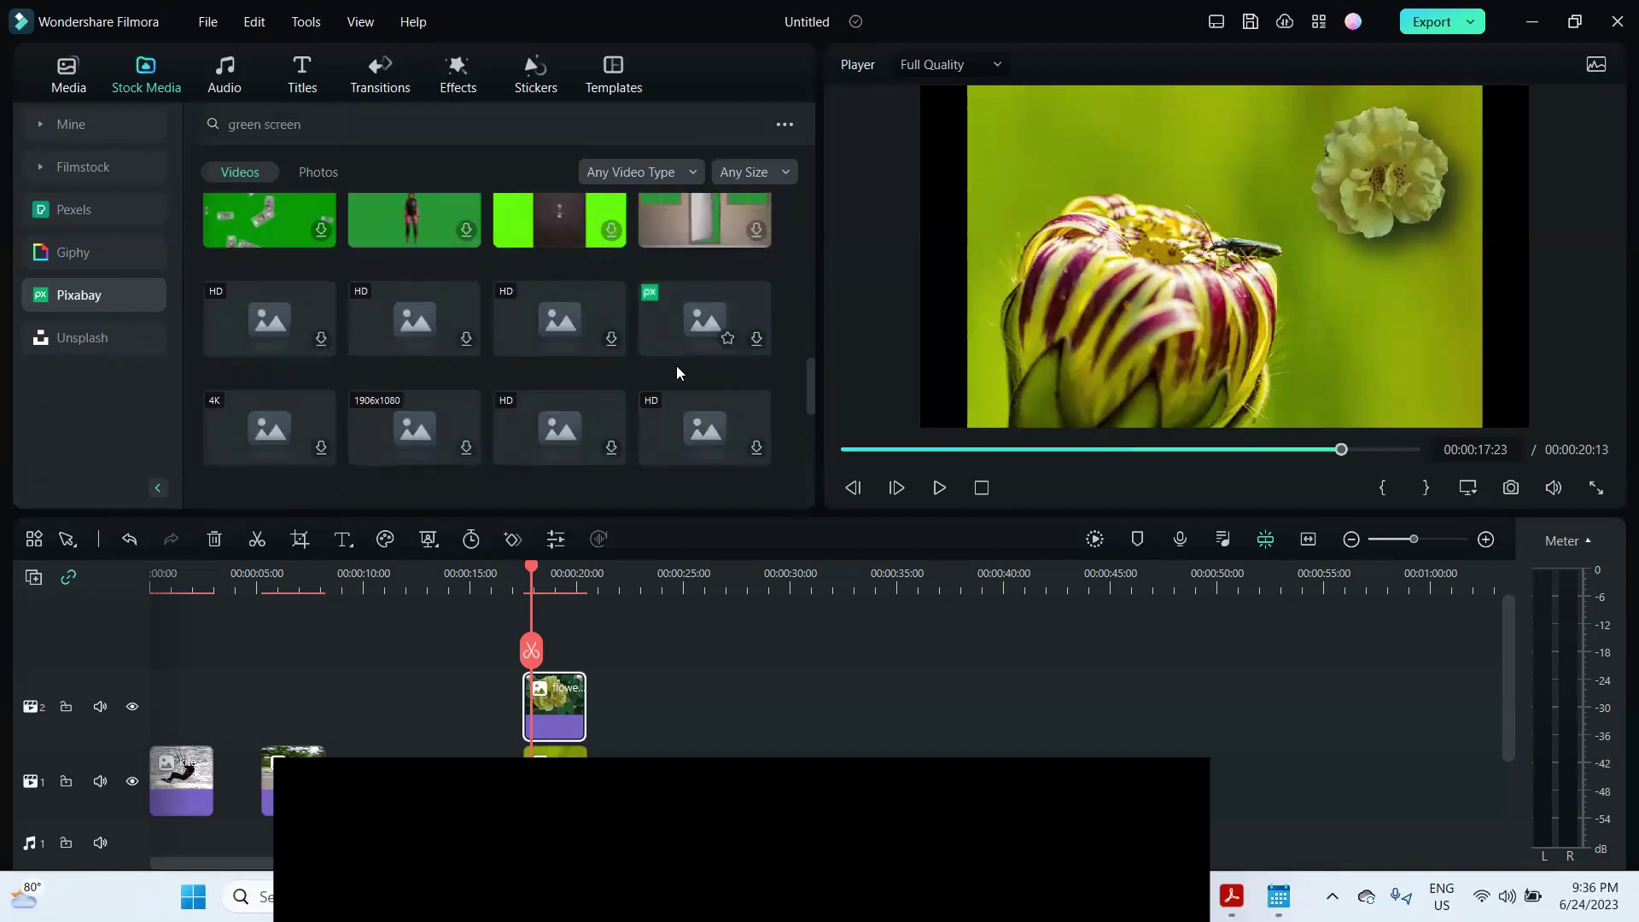
{"action": "scroll", "coordinate": [645, 369], "scroll_direction": "down", "scroll_amount": 3}
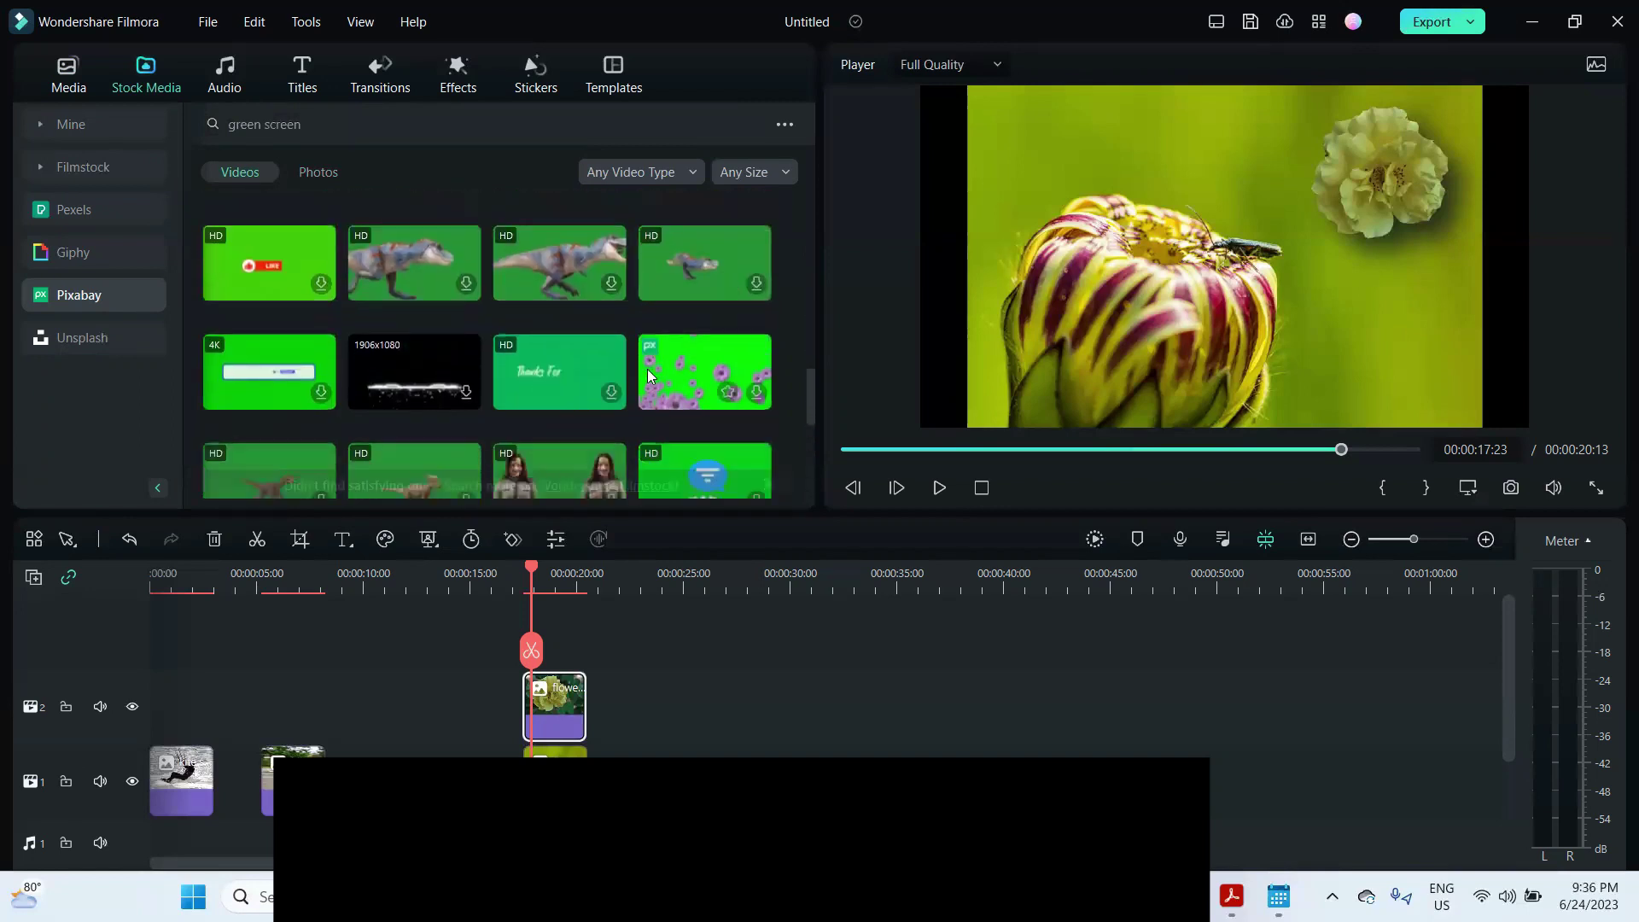
{"action": "scroll", "coordinate": [618, 388], "scroll_direction": "down", "scroll_amount": 3}
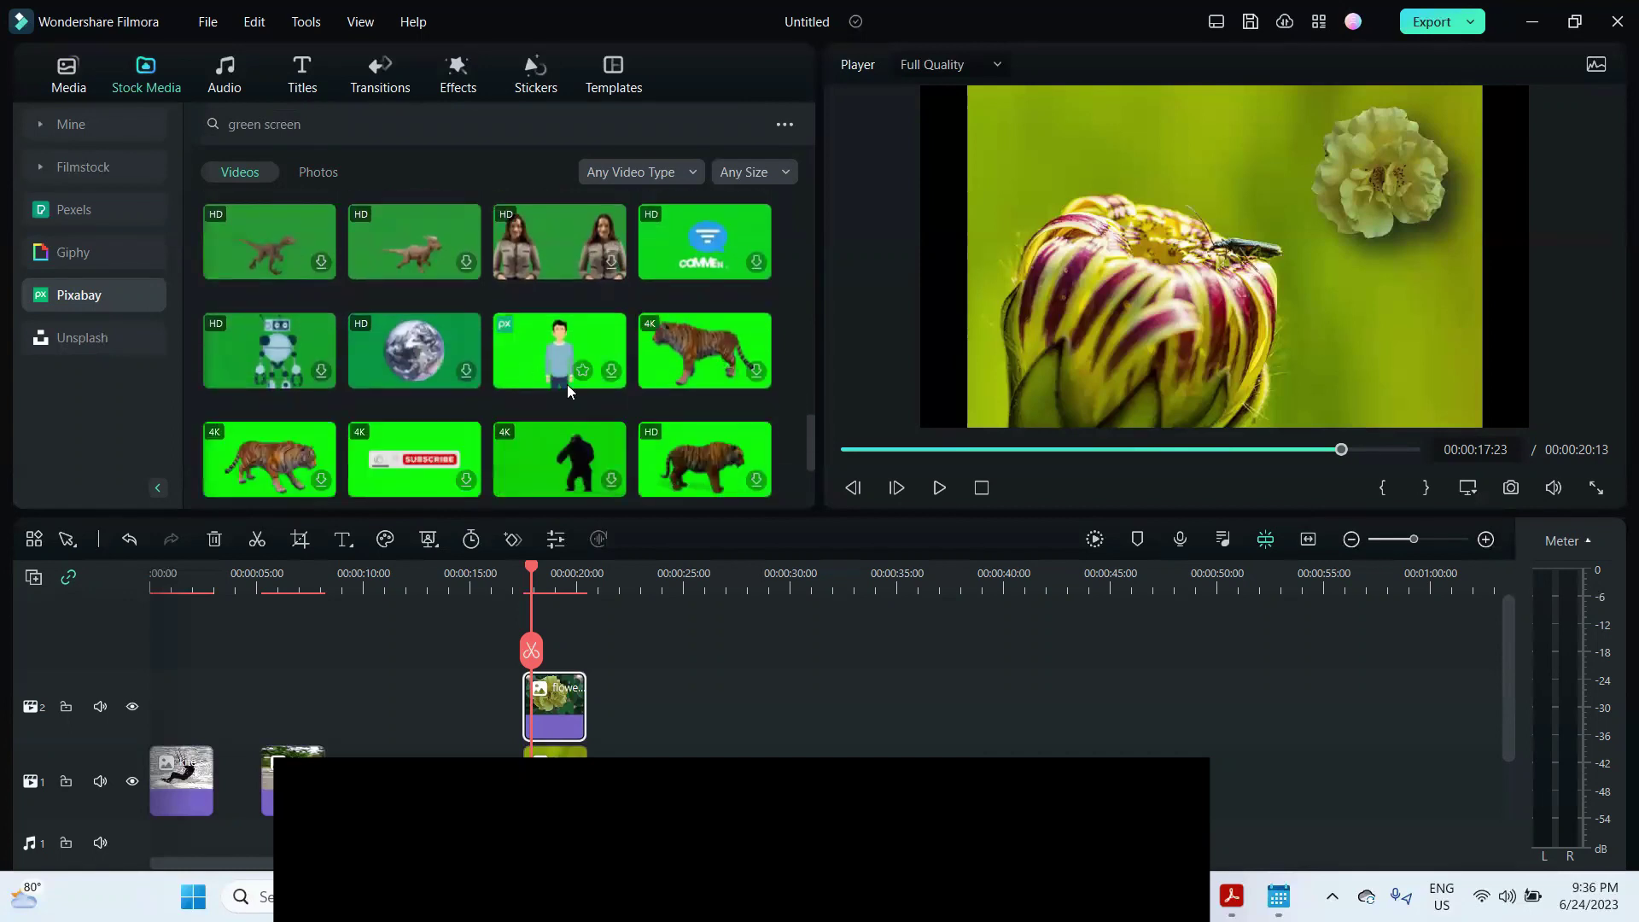
{"action": "scroll", "coordinate": [589, 373], "scroll_direction": "down", "scroll_amount": 4}
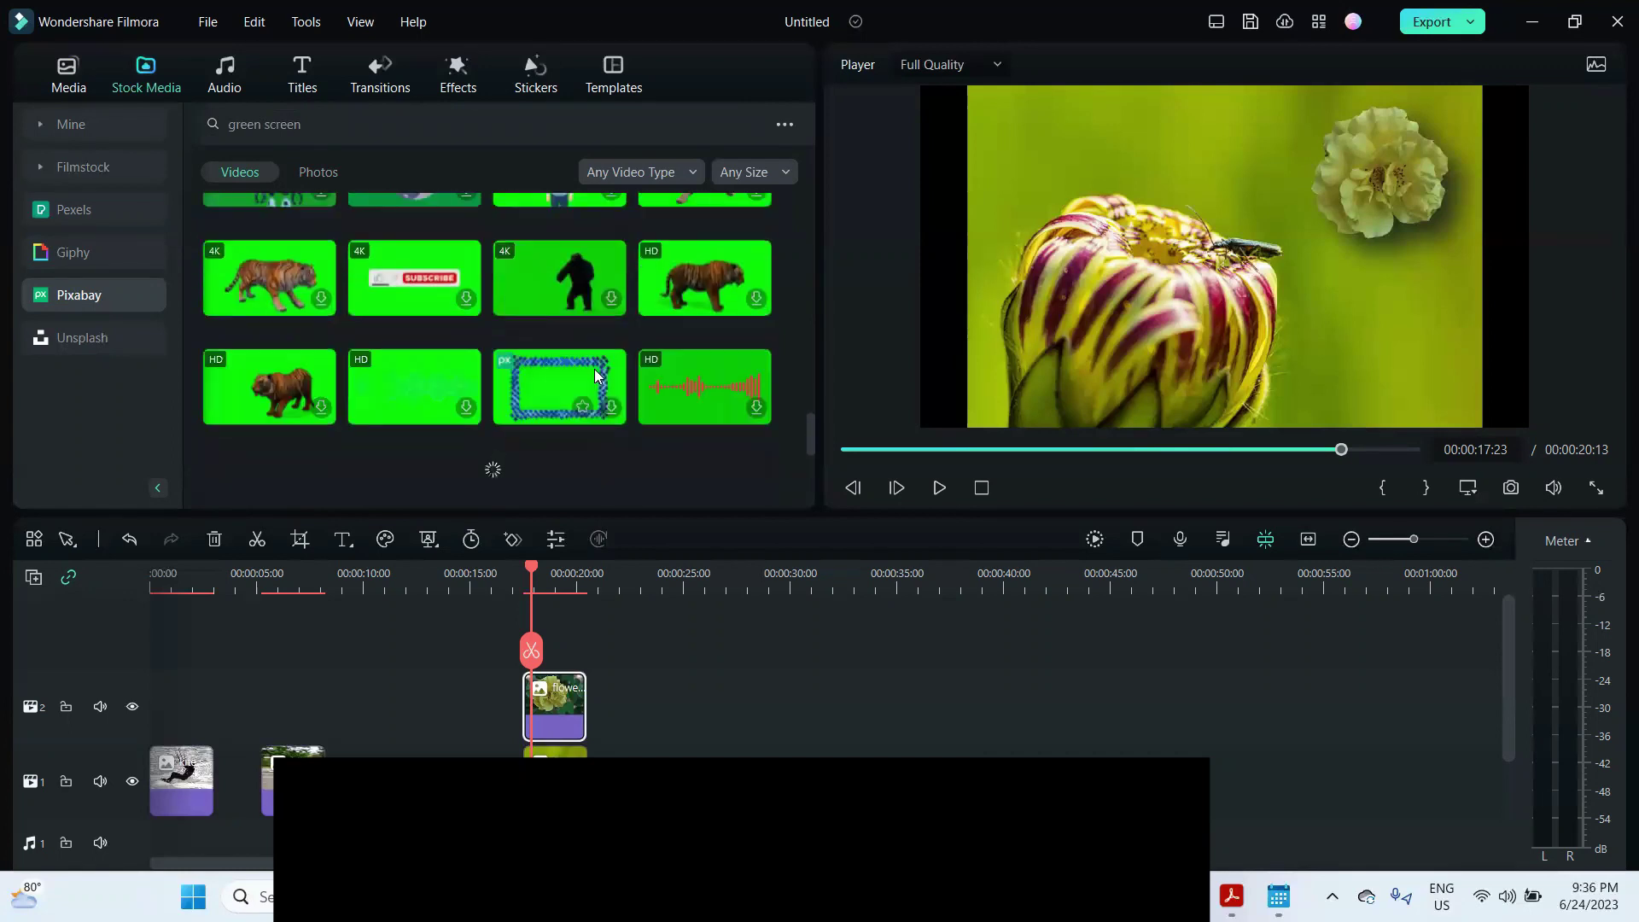
{"action": "scroll", "coordinate": [593, 369], "scroll_direction": "down", "scroll_amount": 6}
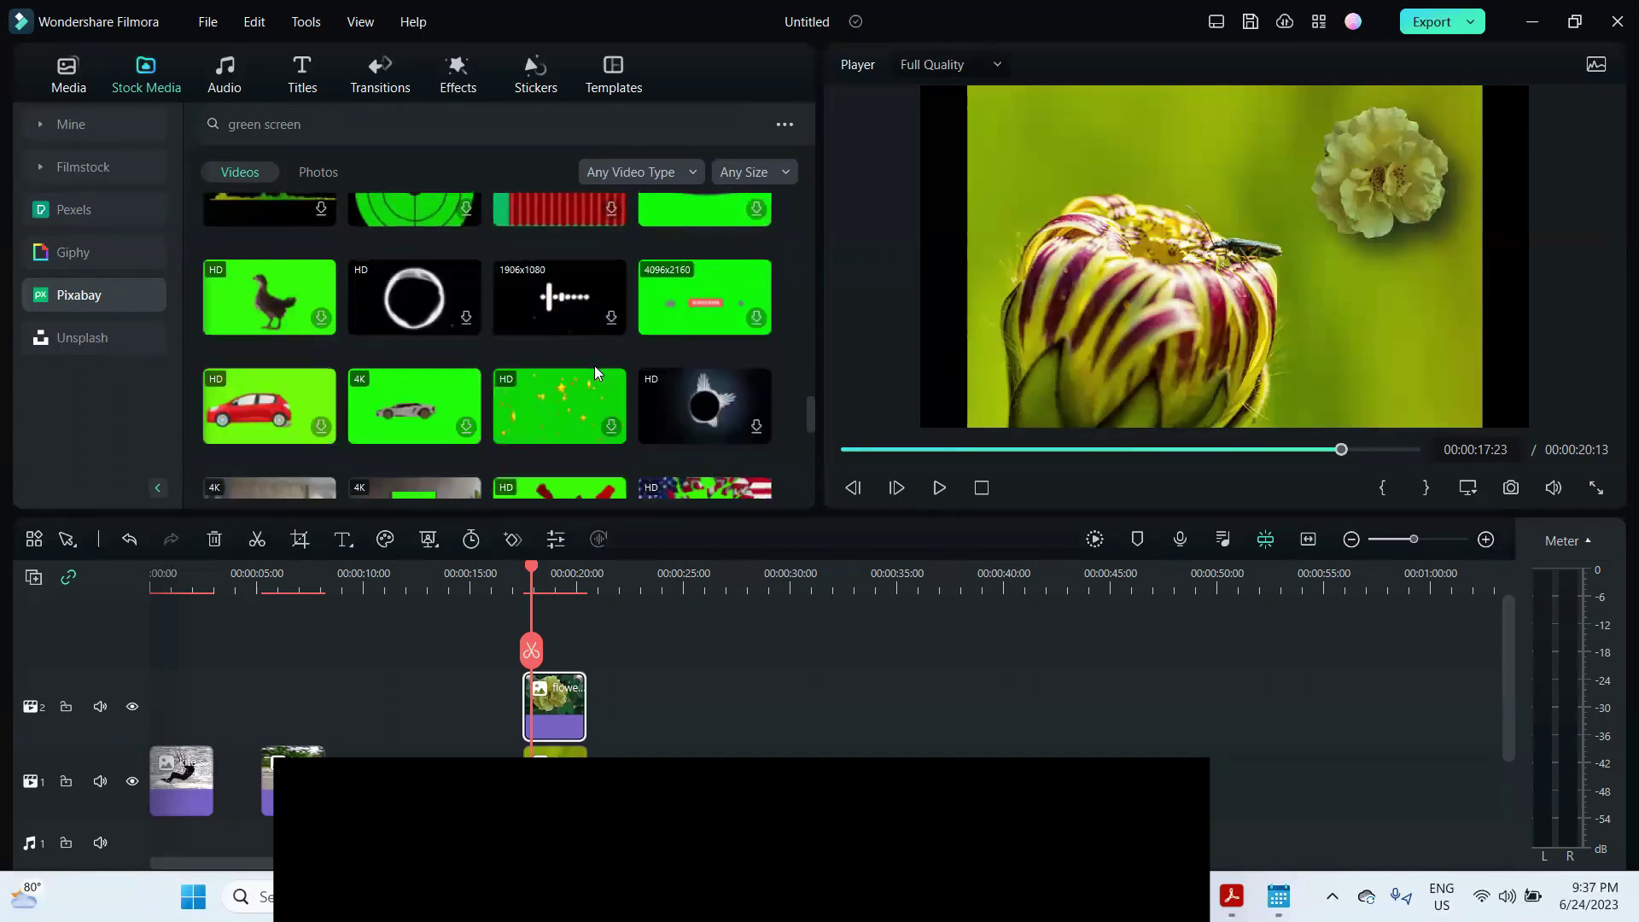
Search the Unsplash stock images for "green screen" and browse the results for a person on a green background.
{"action": "left_click", "coordinate": [82, 338]}
{"action": "type", "text": "green screen"}
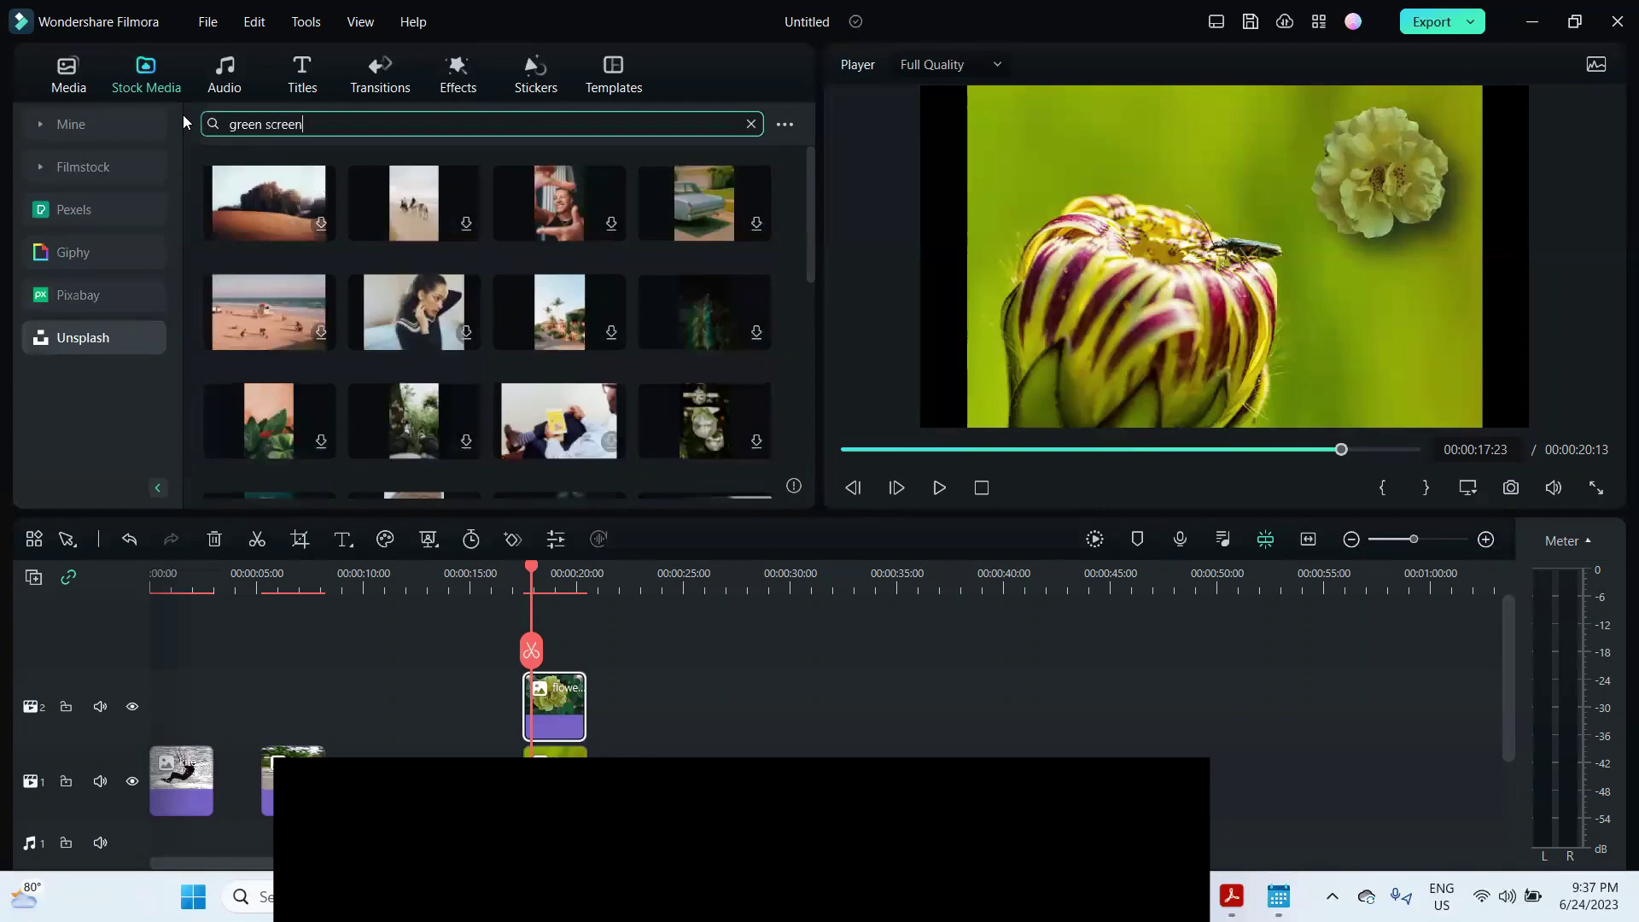
{"action": "key", "text": "Return"}
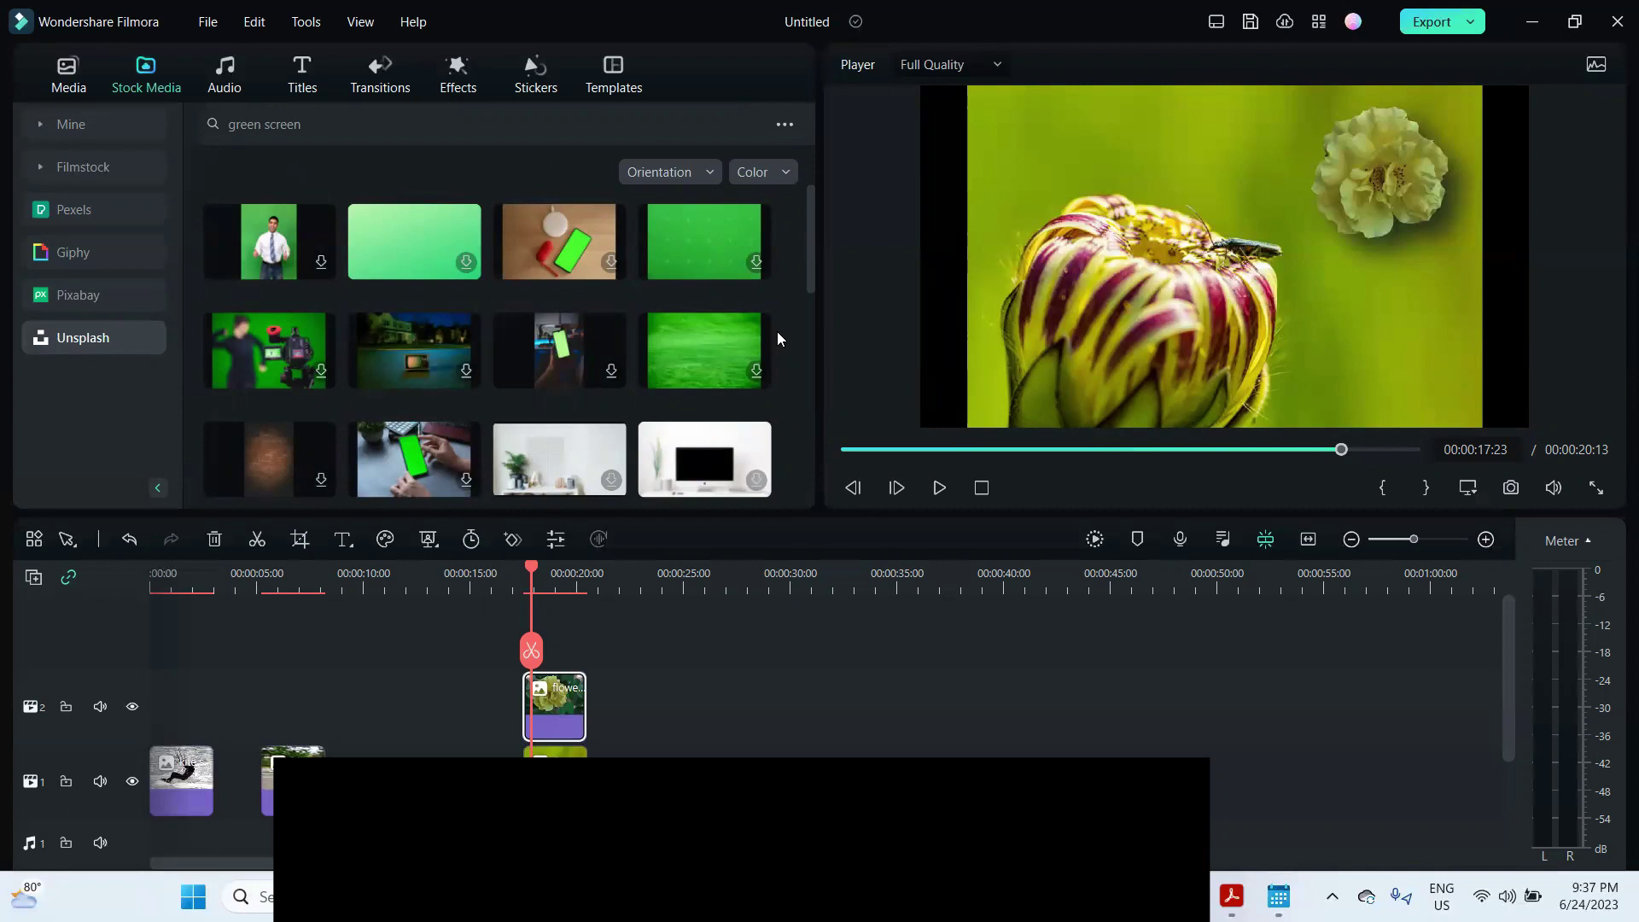
{"action": "scroll", "coordinate": [480, 300], "scroll_direction": "down", "scroll_amount": 2}
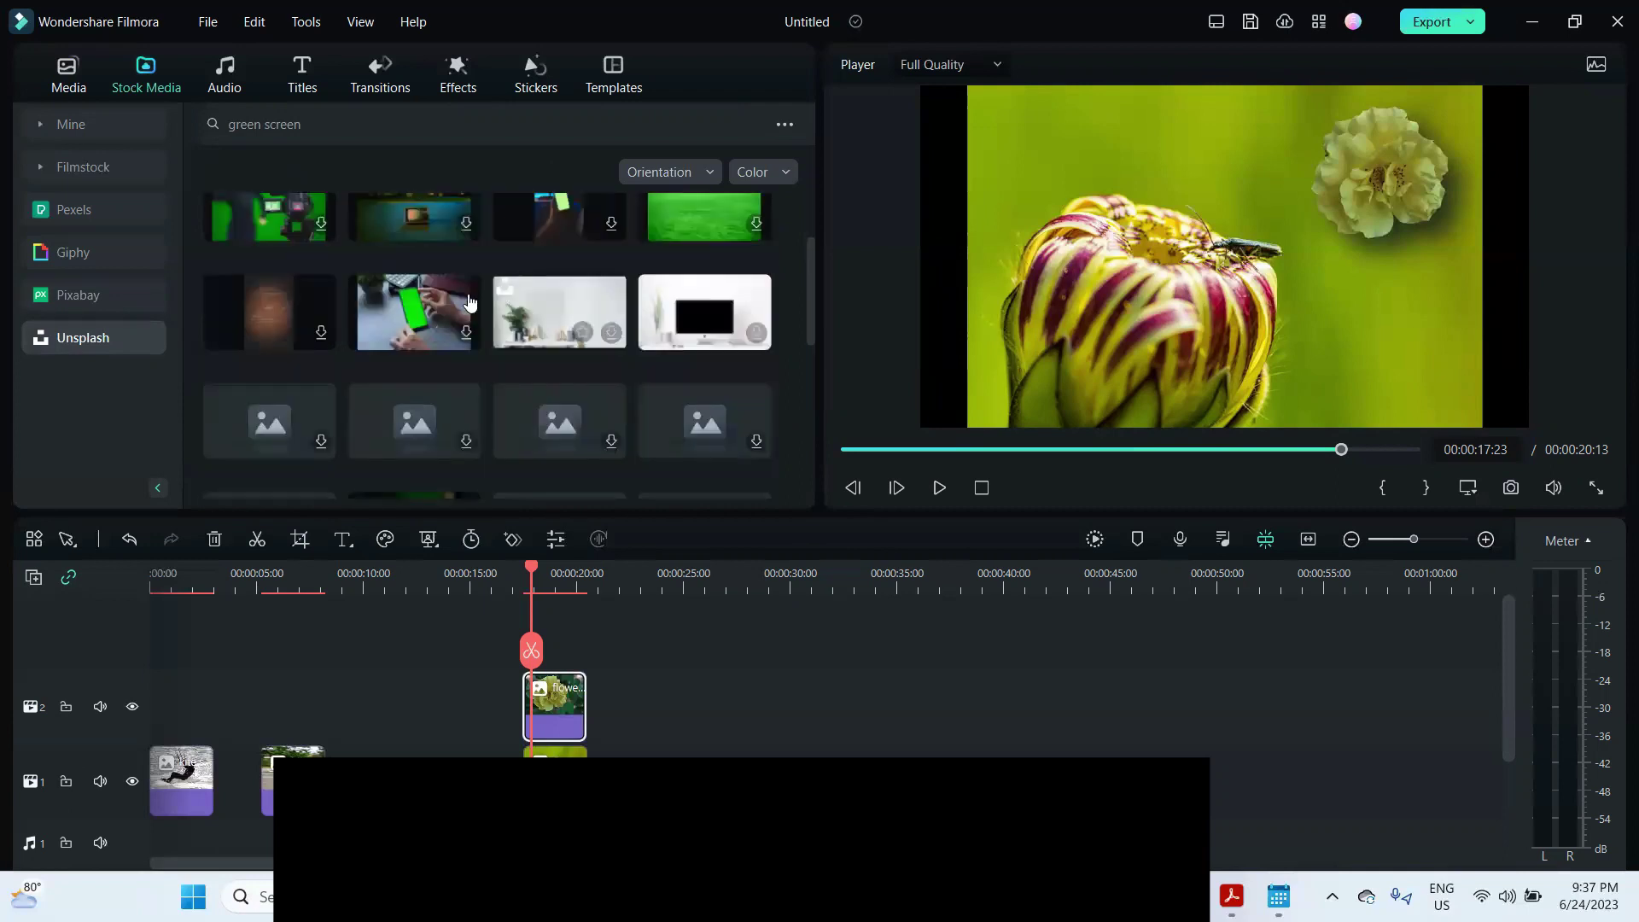
{"action": "scroll", "coordinate": [533, 334], "scroll_direction": "down", "scroll_amount": 2}
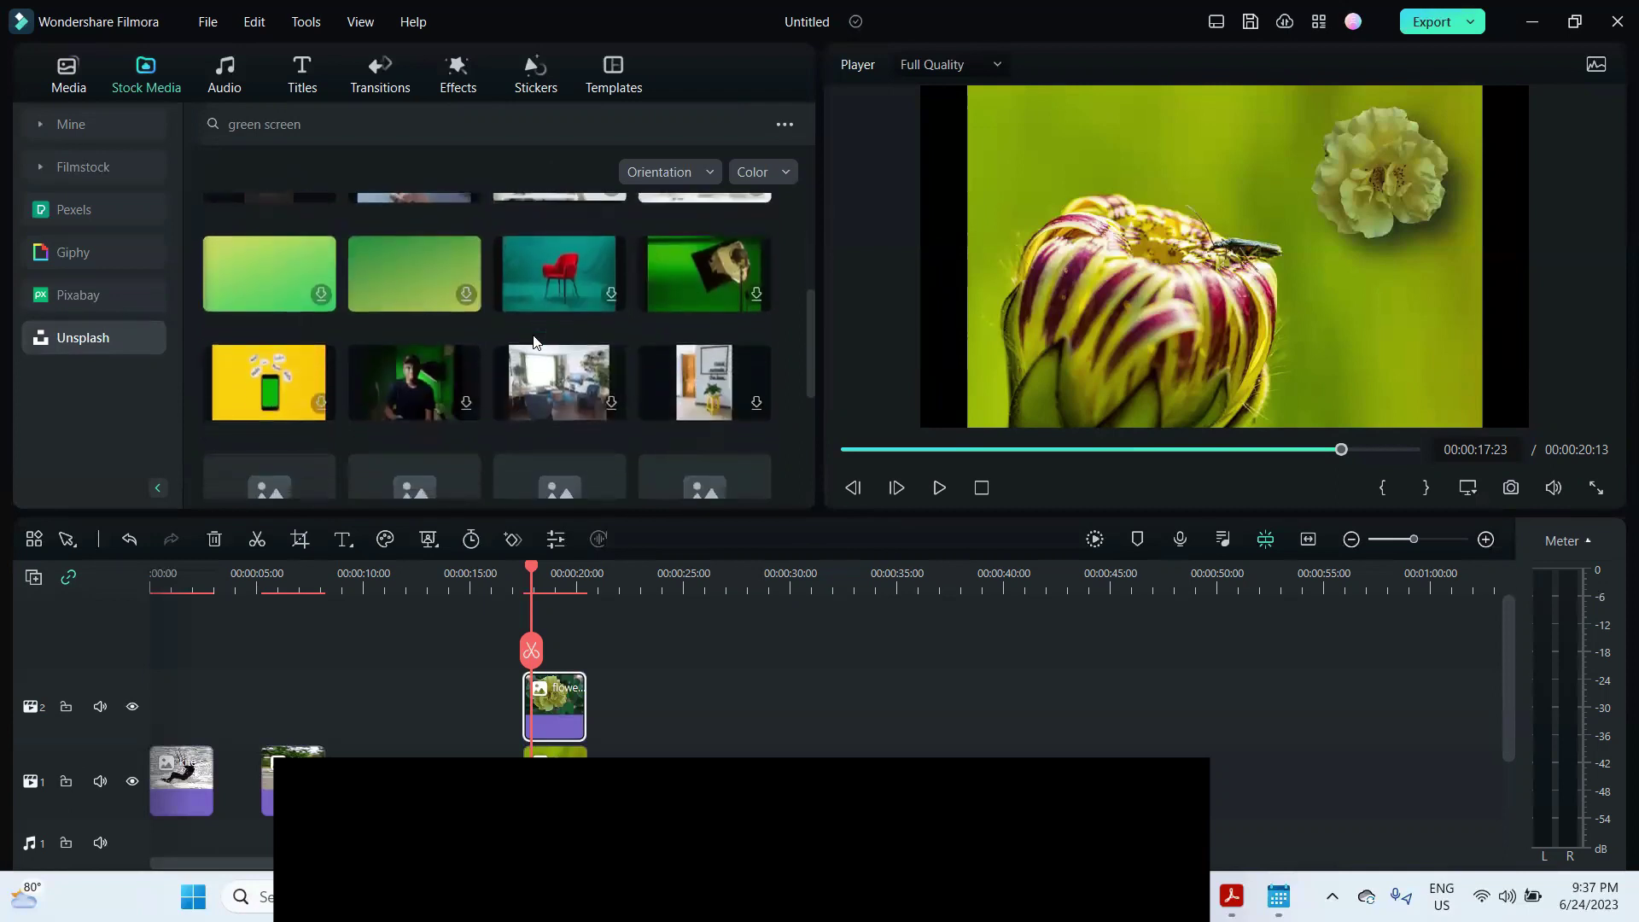
Download the Unsplash green-screen photo of the man giving two thumbs up and place it on video track 2 at about 22 seconds.
{"action": "scroll", "coordinate": [533, 340], "scroll_direction": "down", "scroll_amount": 3}
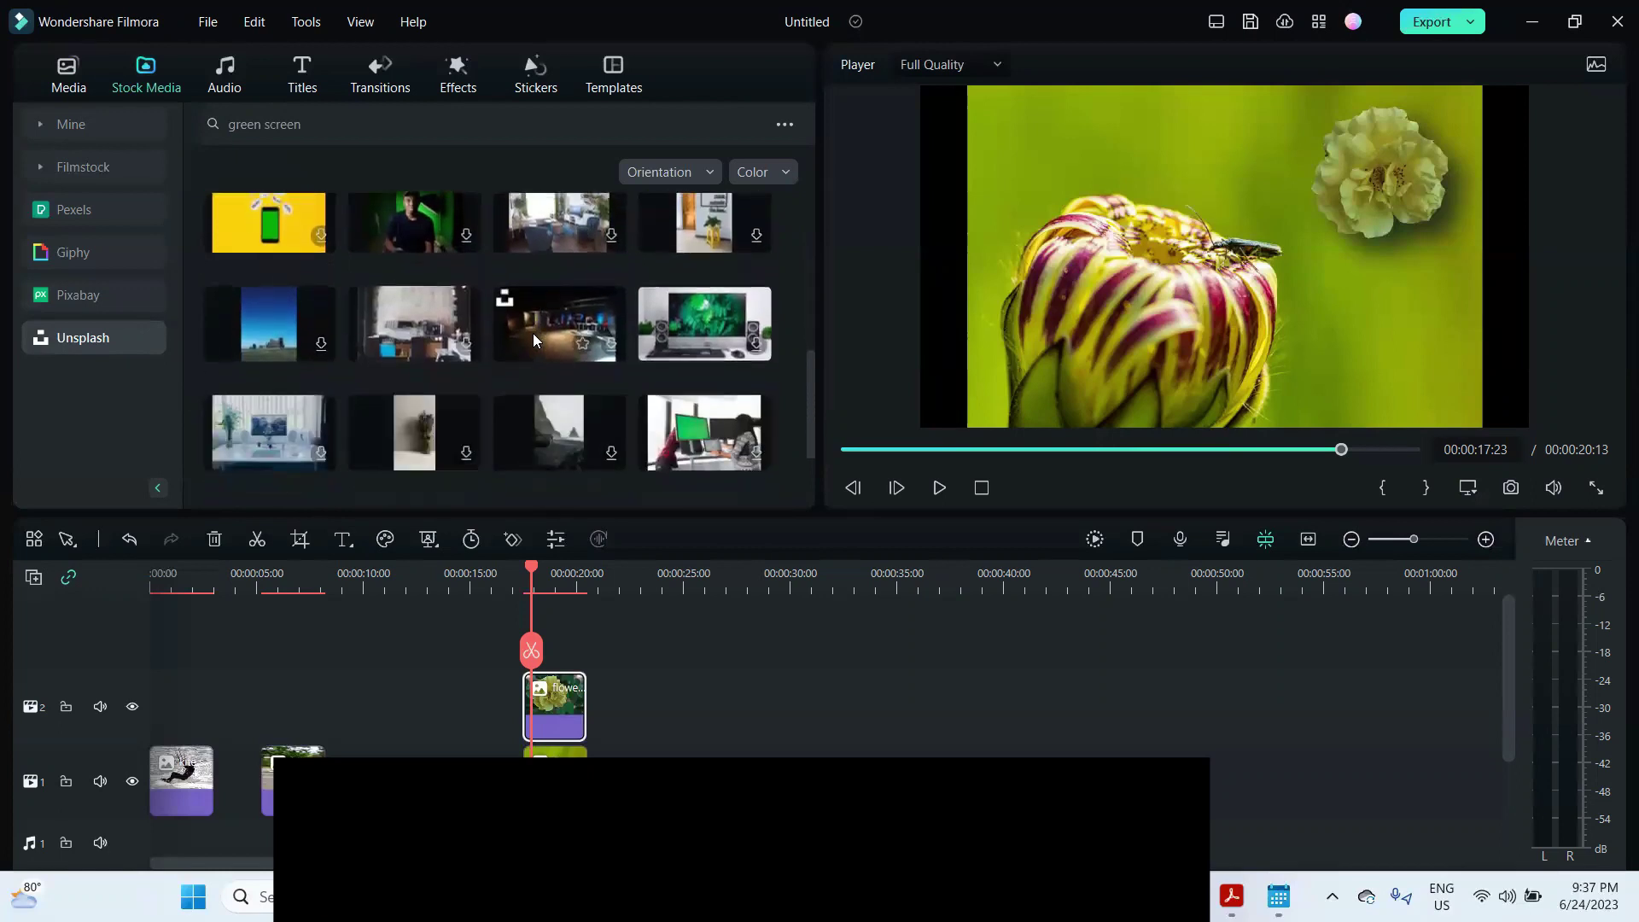
{"action": "scroll", "coordinate": [533, 338], "scroll_direction": "down", "scroll_amount": 4}
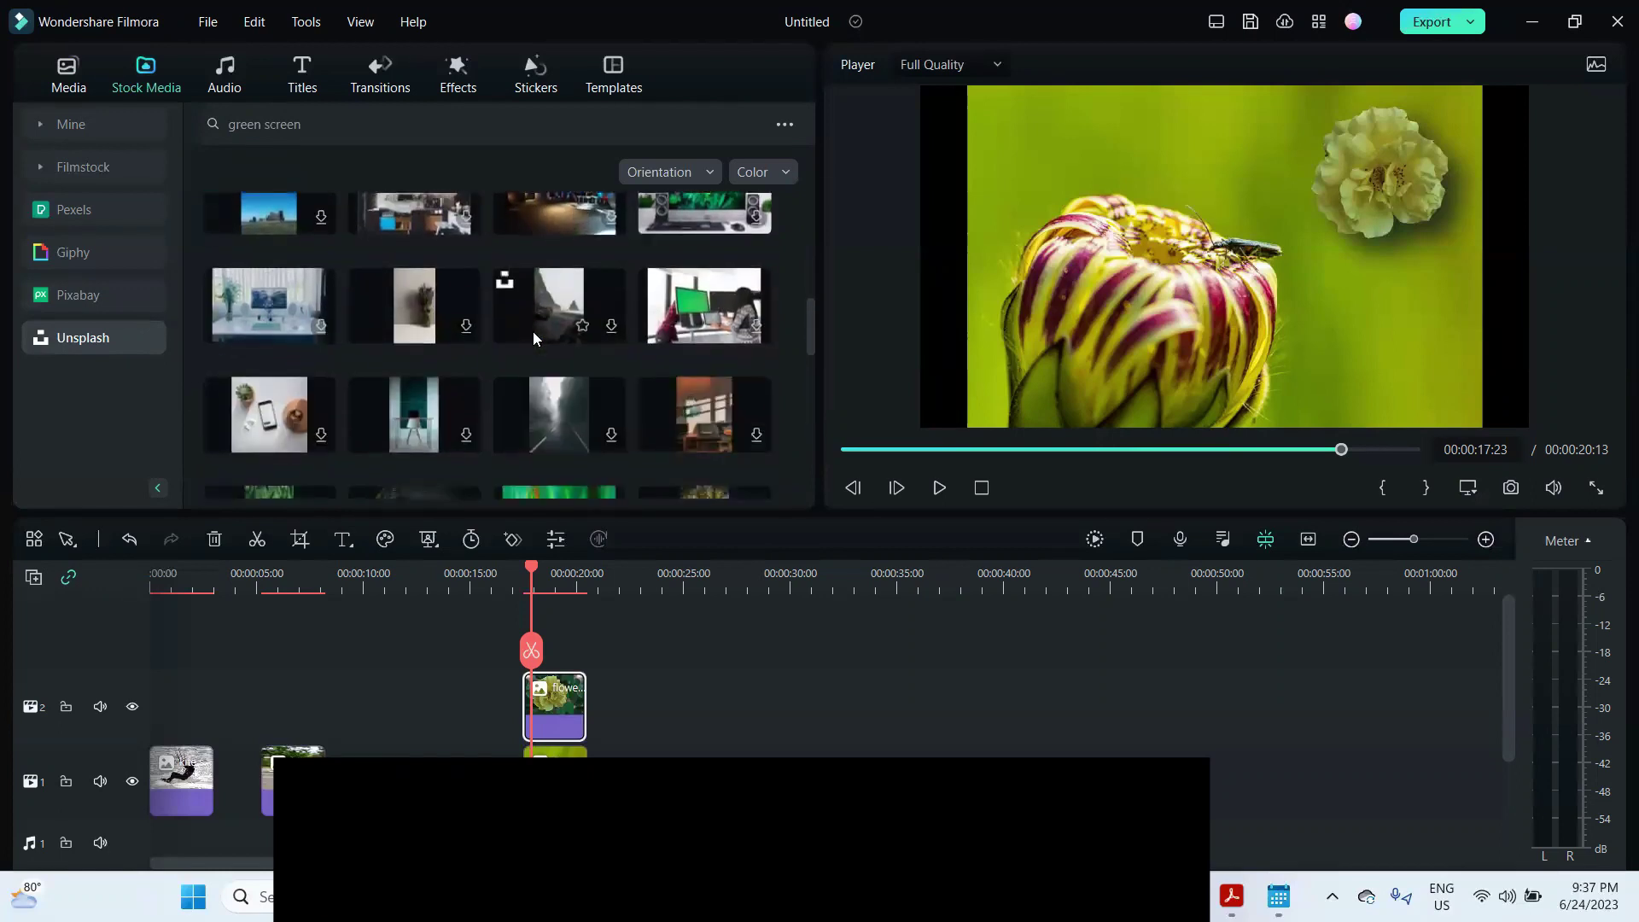
{"action": "scroll", "coordinate": [534, 331], "scroll_direction": "down", "scroll_amount": 1}
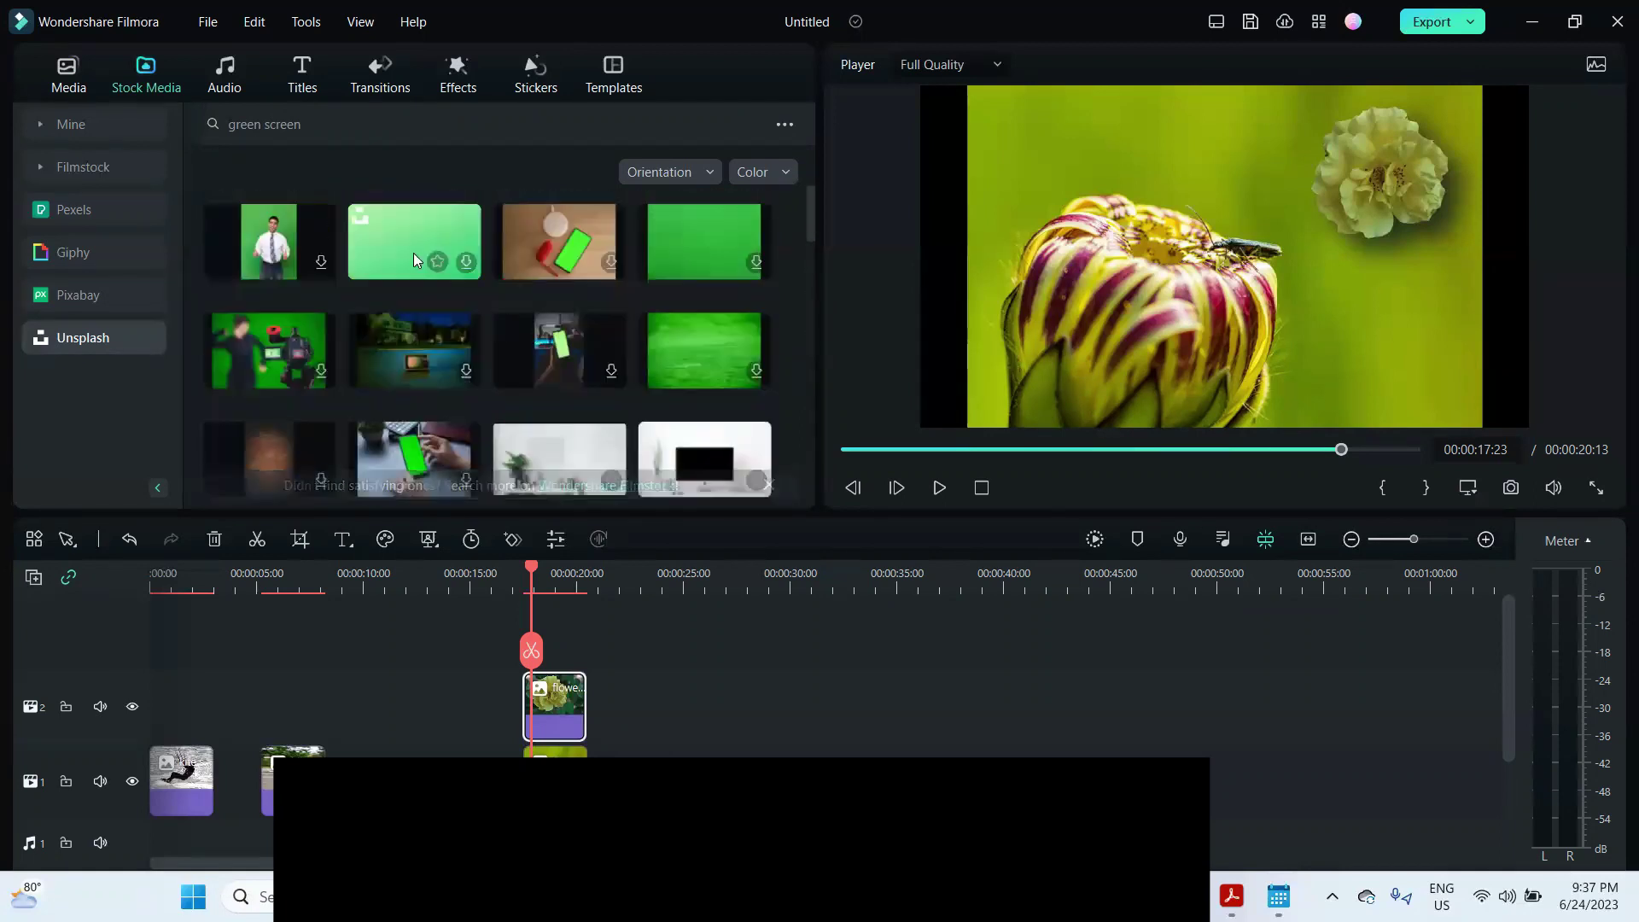
{"action": "left_click", "coordinate": [316, 261]}
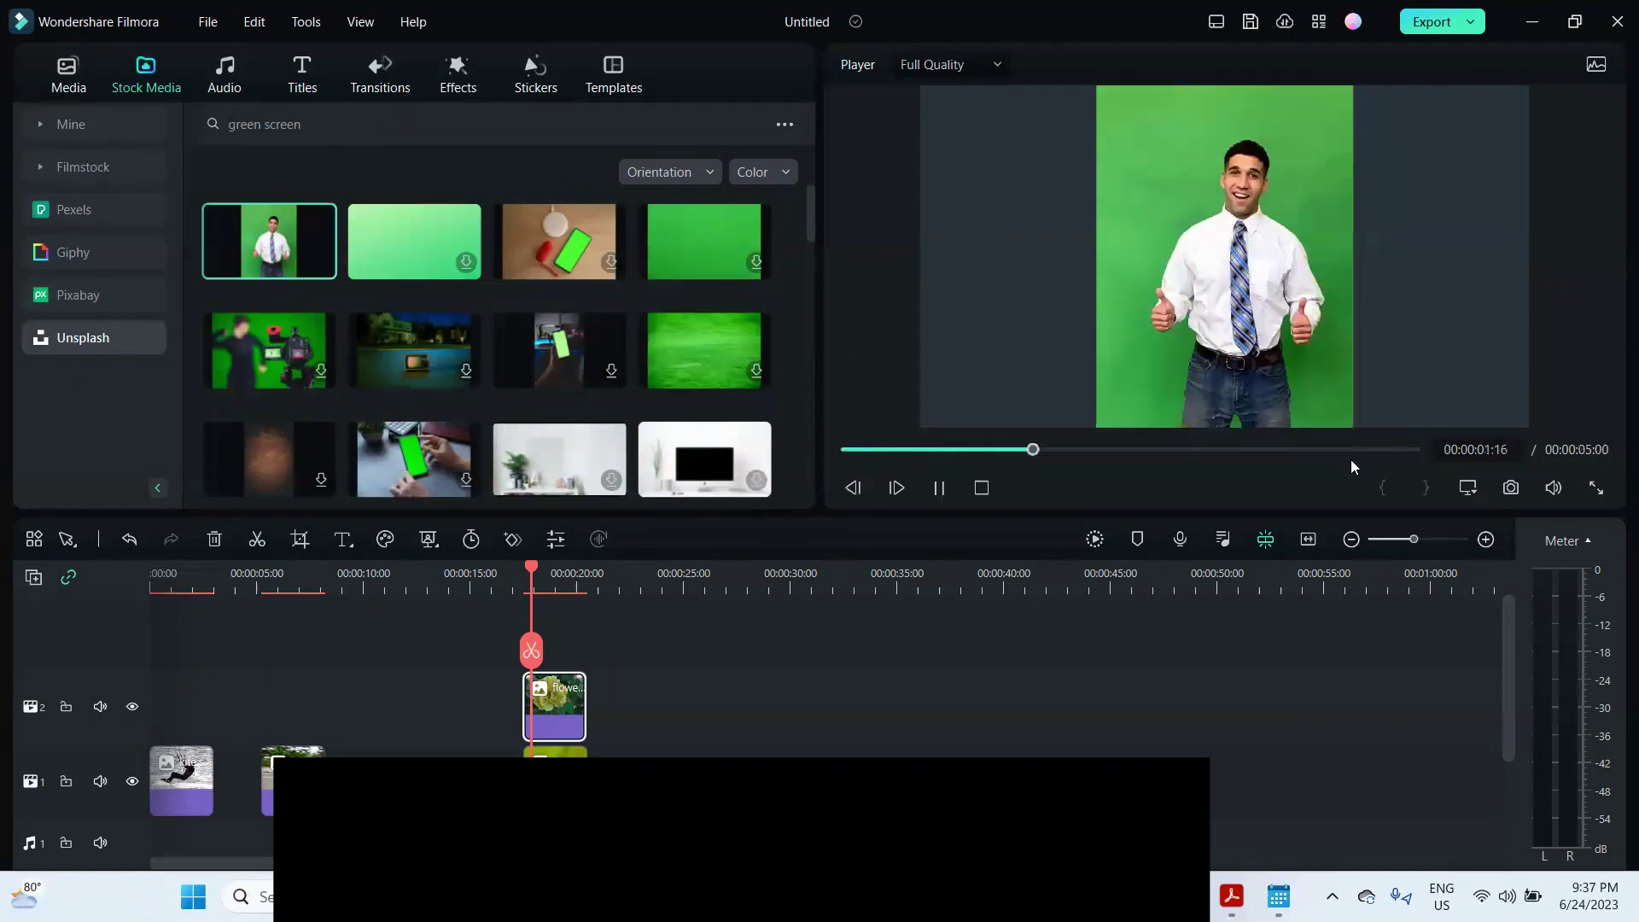
{"action": "left_click_drag", "start_coordinate": [290, 261], "coordinate": [635, 753]}
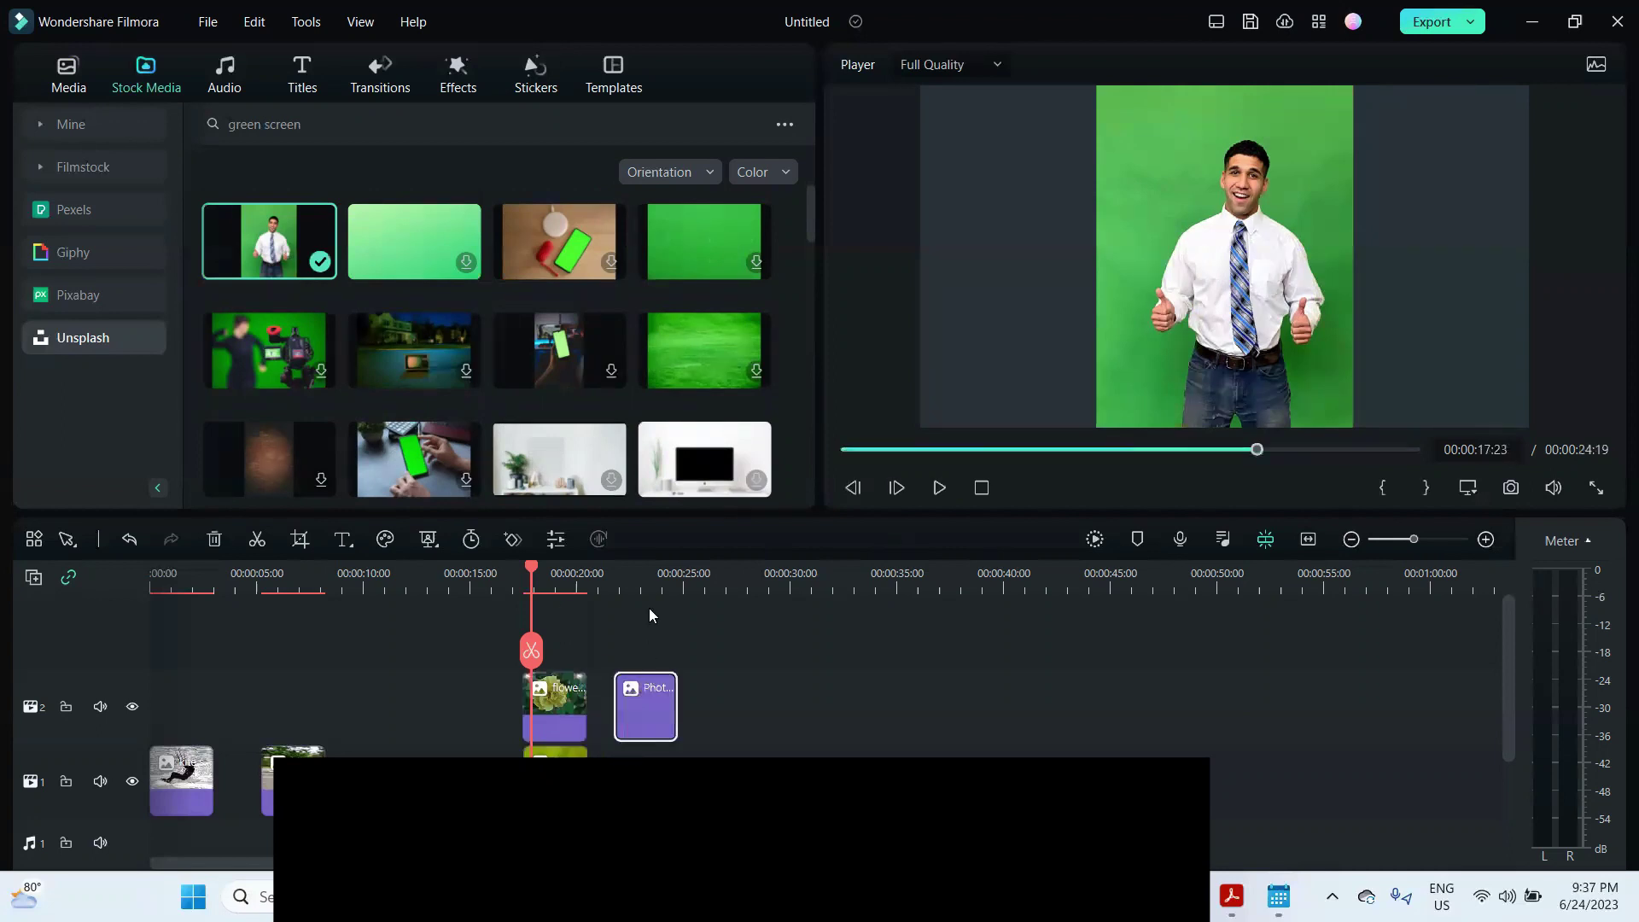
{"action": "left_click", "coordinate": [645, 608]}
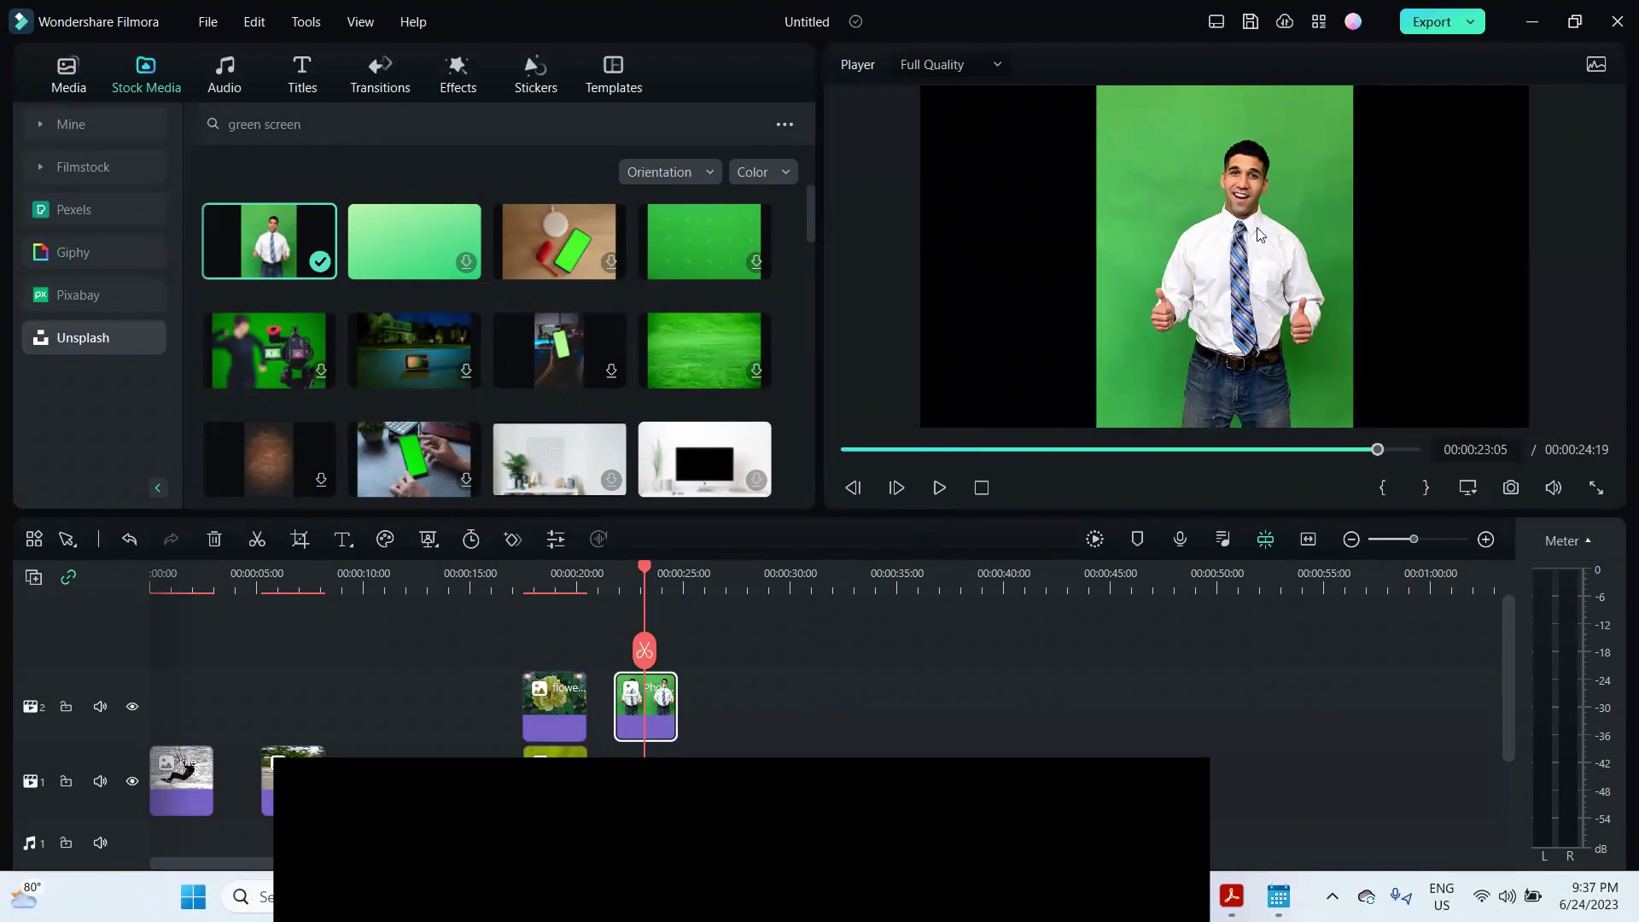
Enable Chroma Key on the thumbs-up man's photo to remove its green background.
{"action": "double_click", "coordinate": [660, 705]}
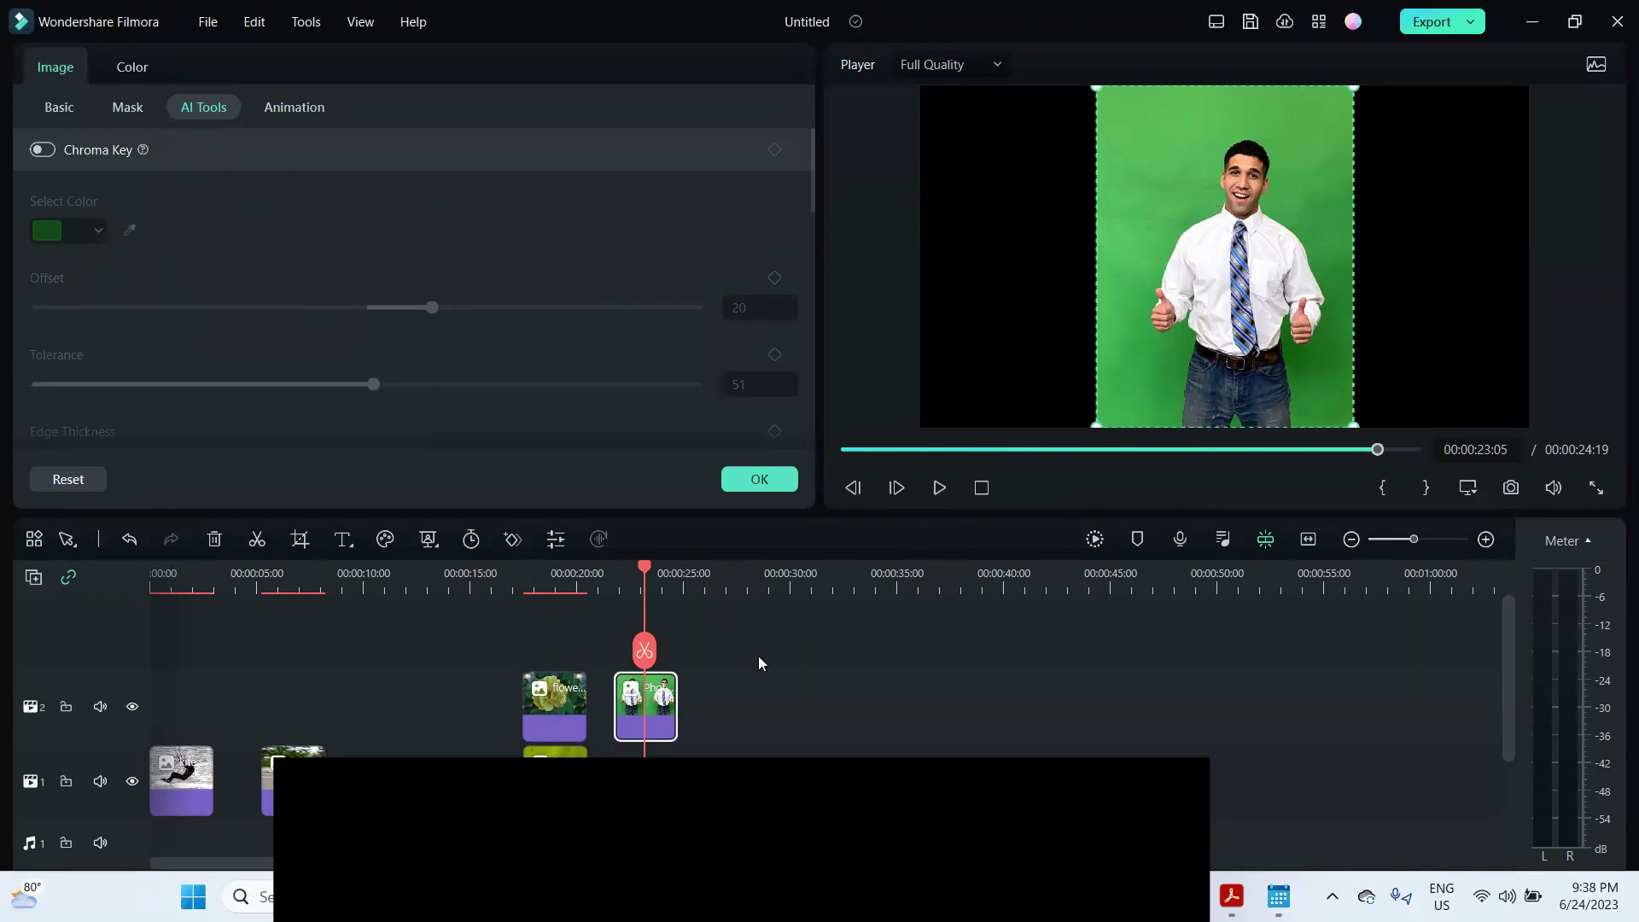
{"action": "left_click", "coordinate": [650, 578]}
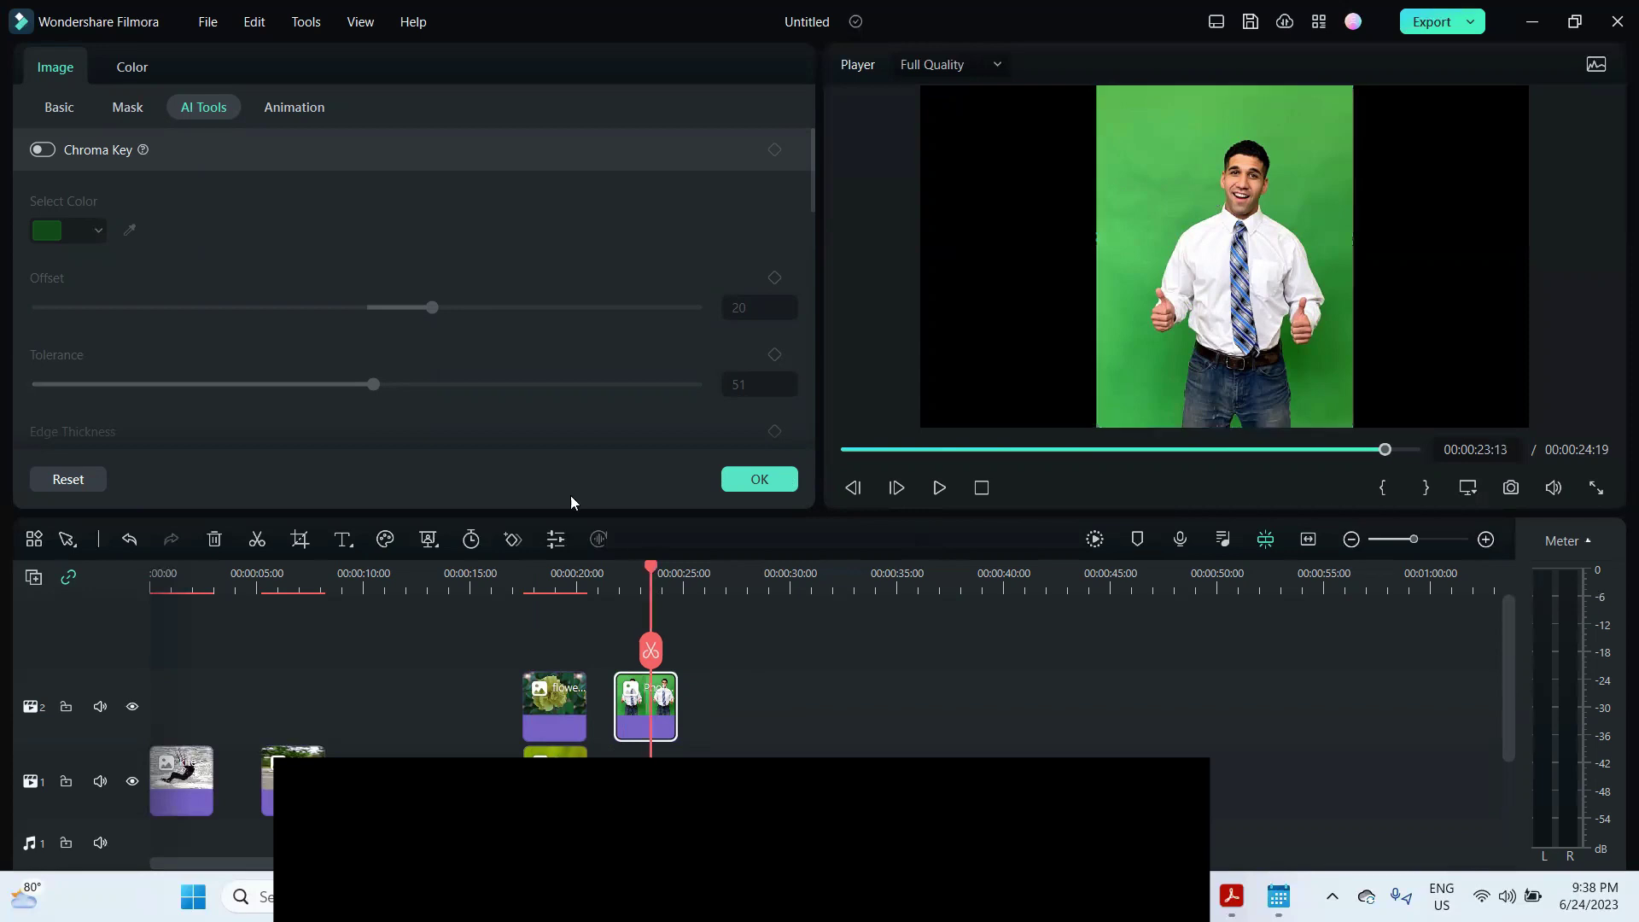
{"action": "left_click", "coordinate": [42, 150]}
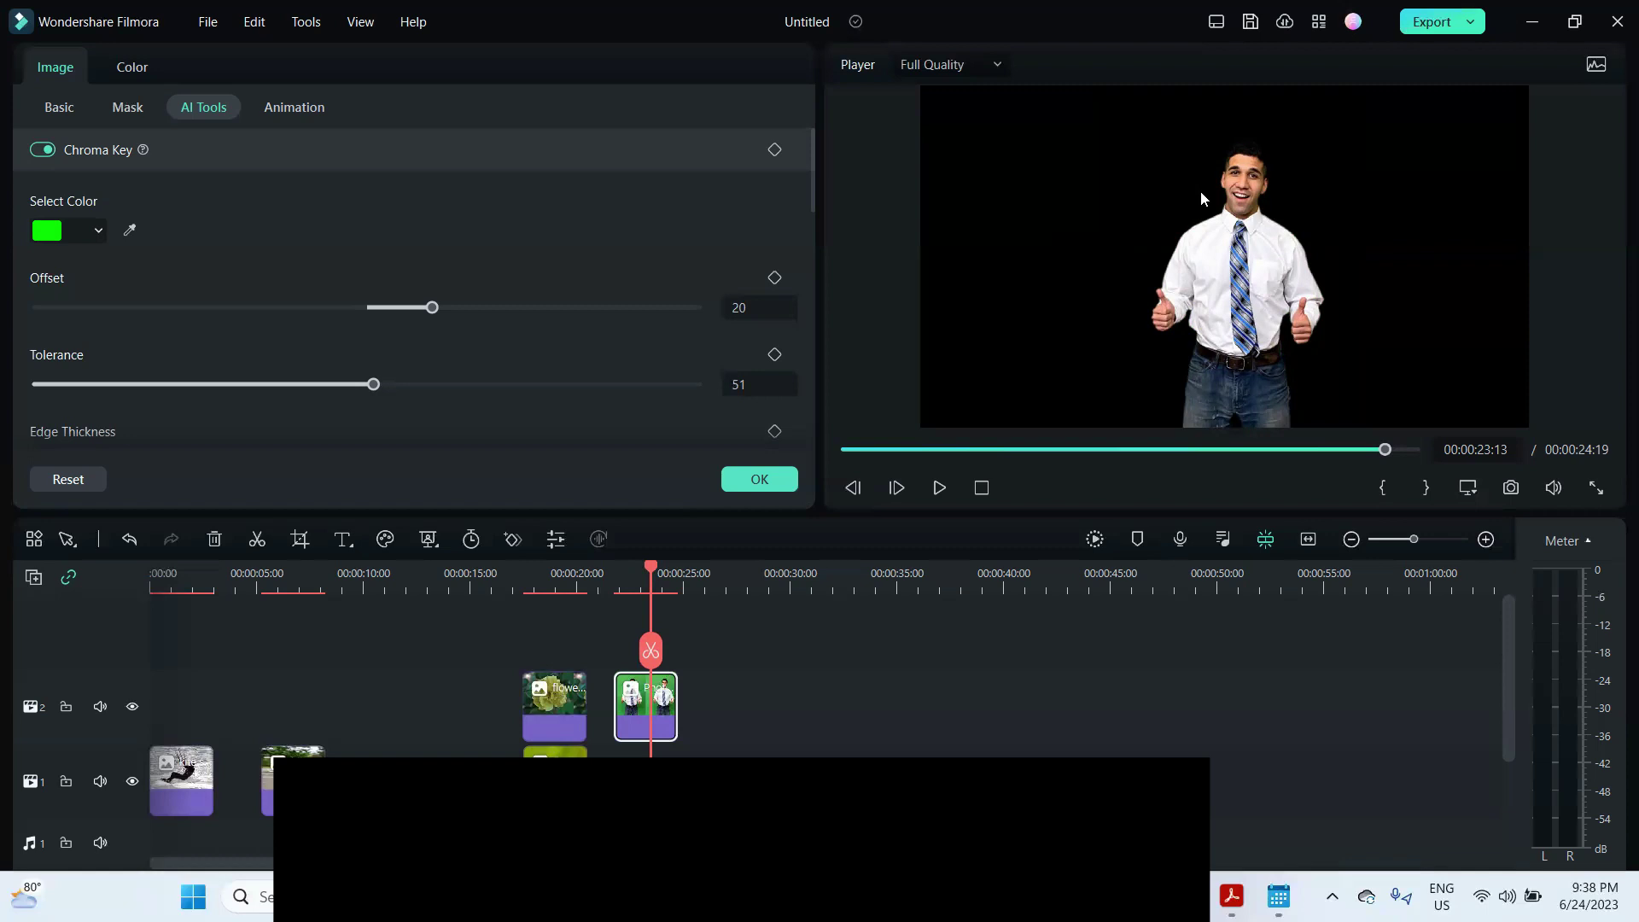
{"action": "left_click", "coordinate": [759, 479]}
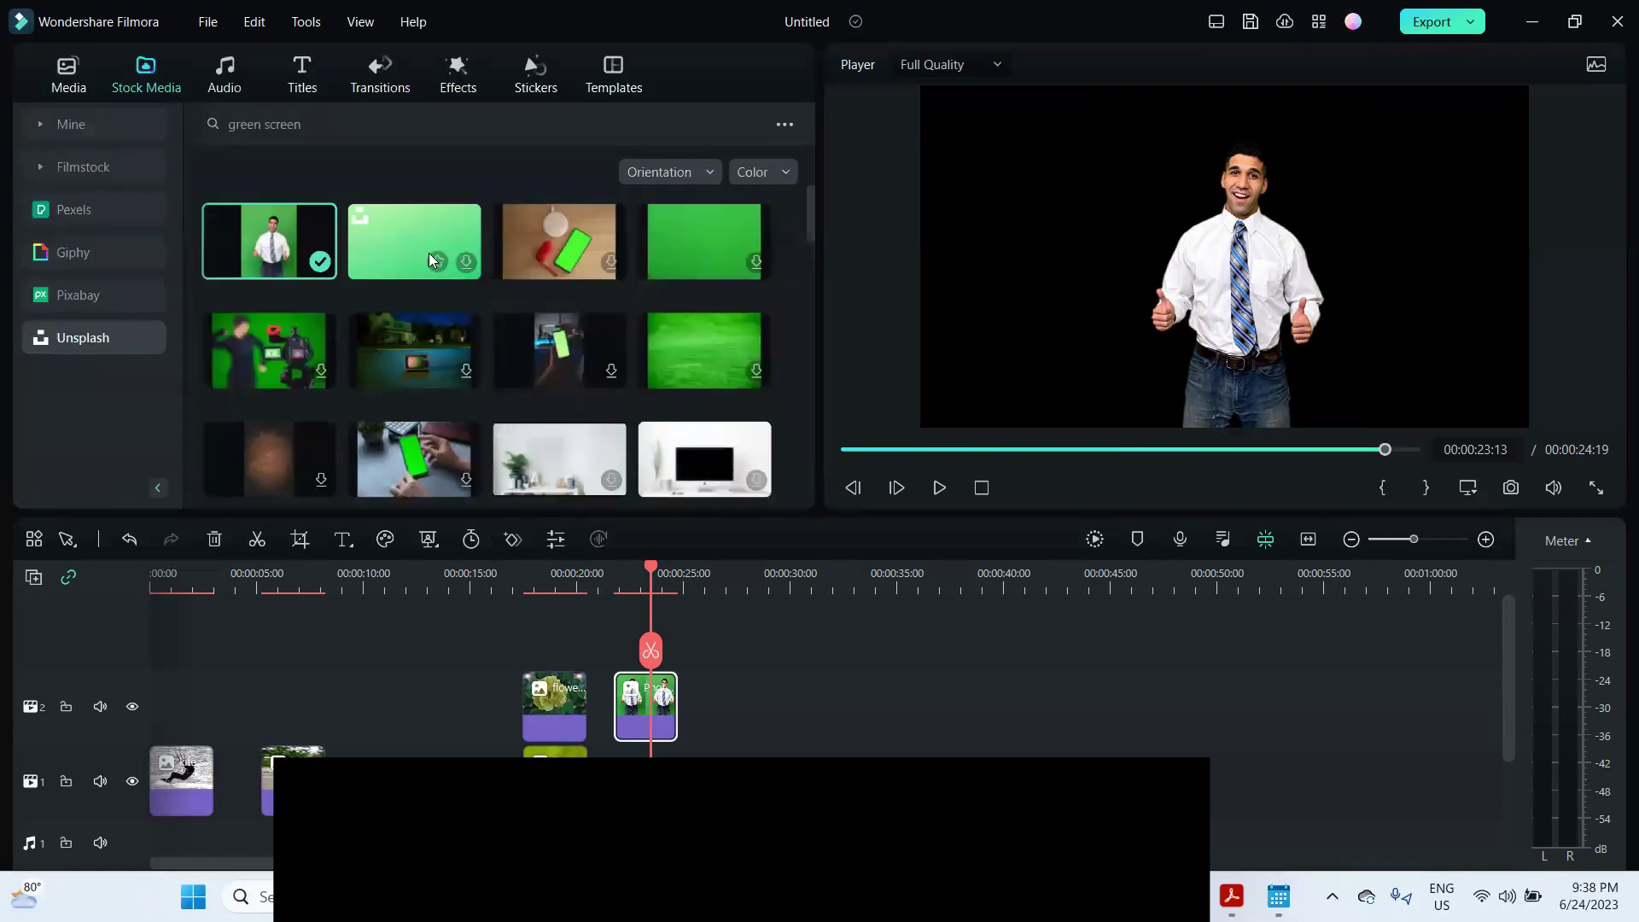
Download the green grass field photo onto video track 1 and align the thumbs-up man's clip directly above it.
{"action": "left_click", "coordinate": [468, 266]}
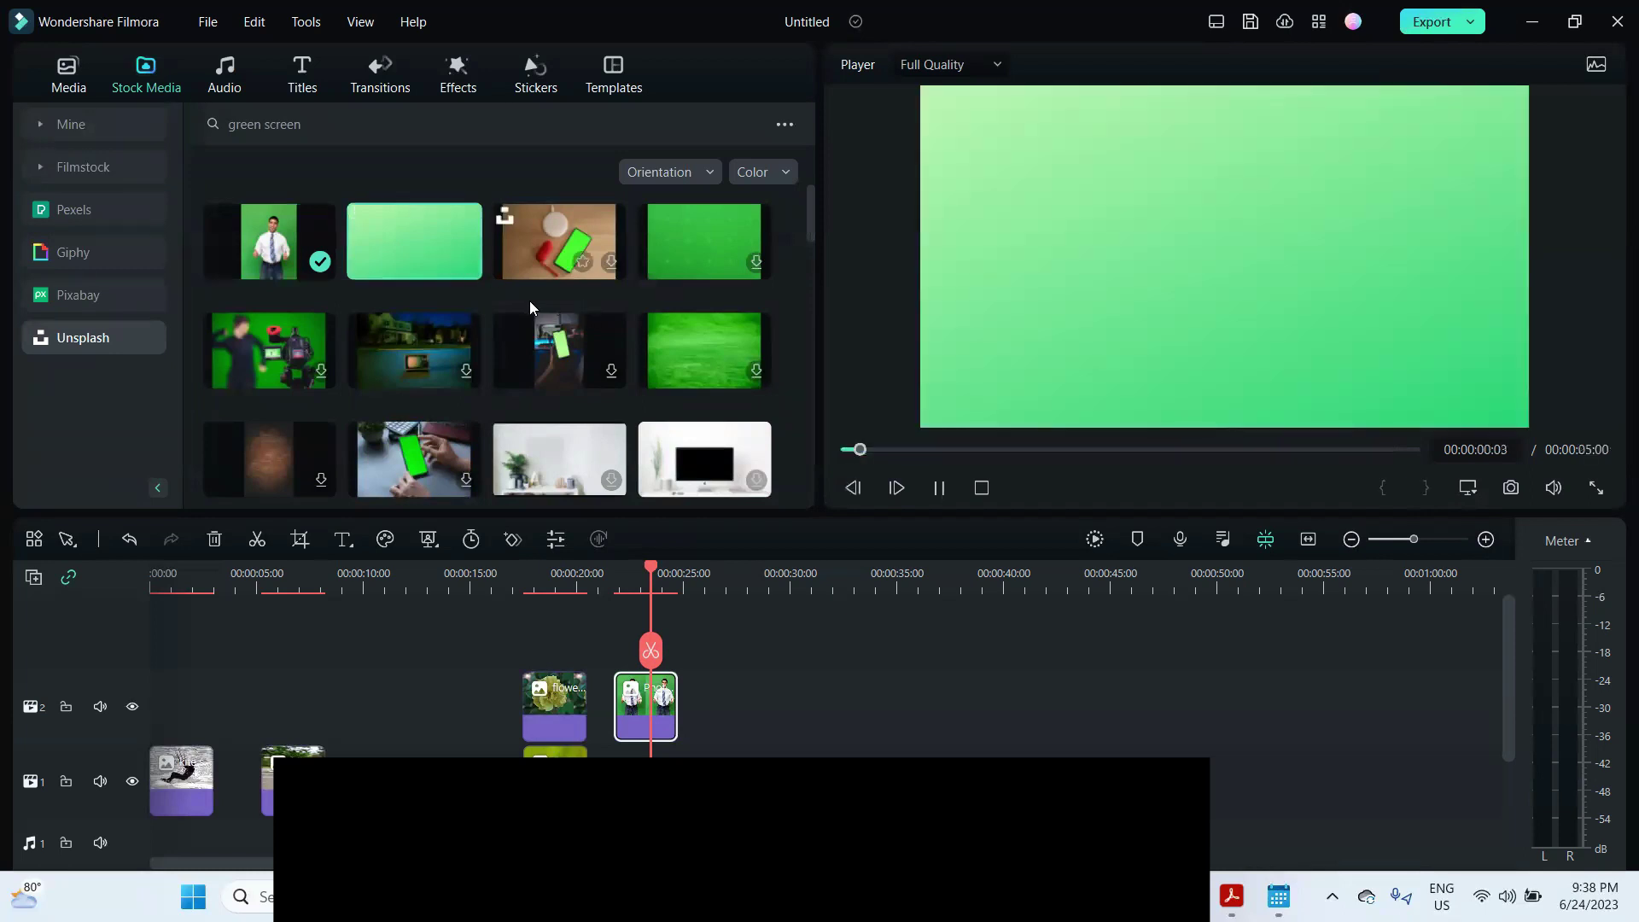
{"action": "left_click", "coordinate": [755, 371]}
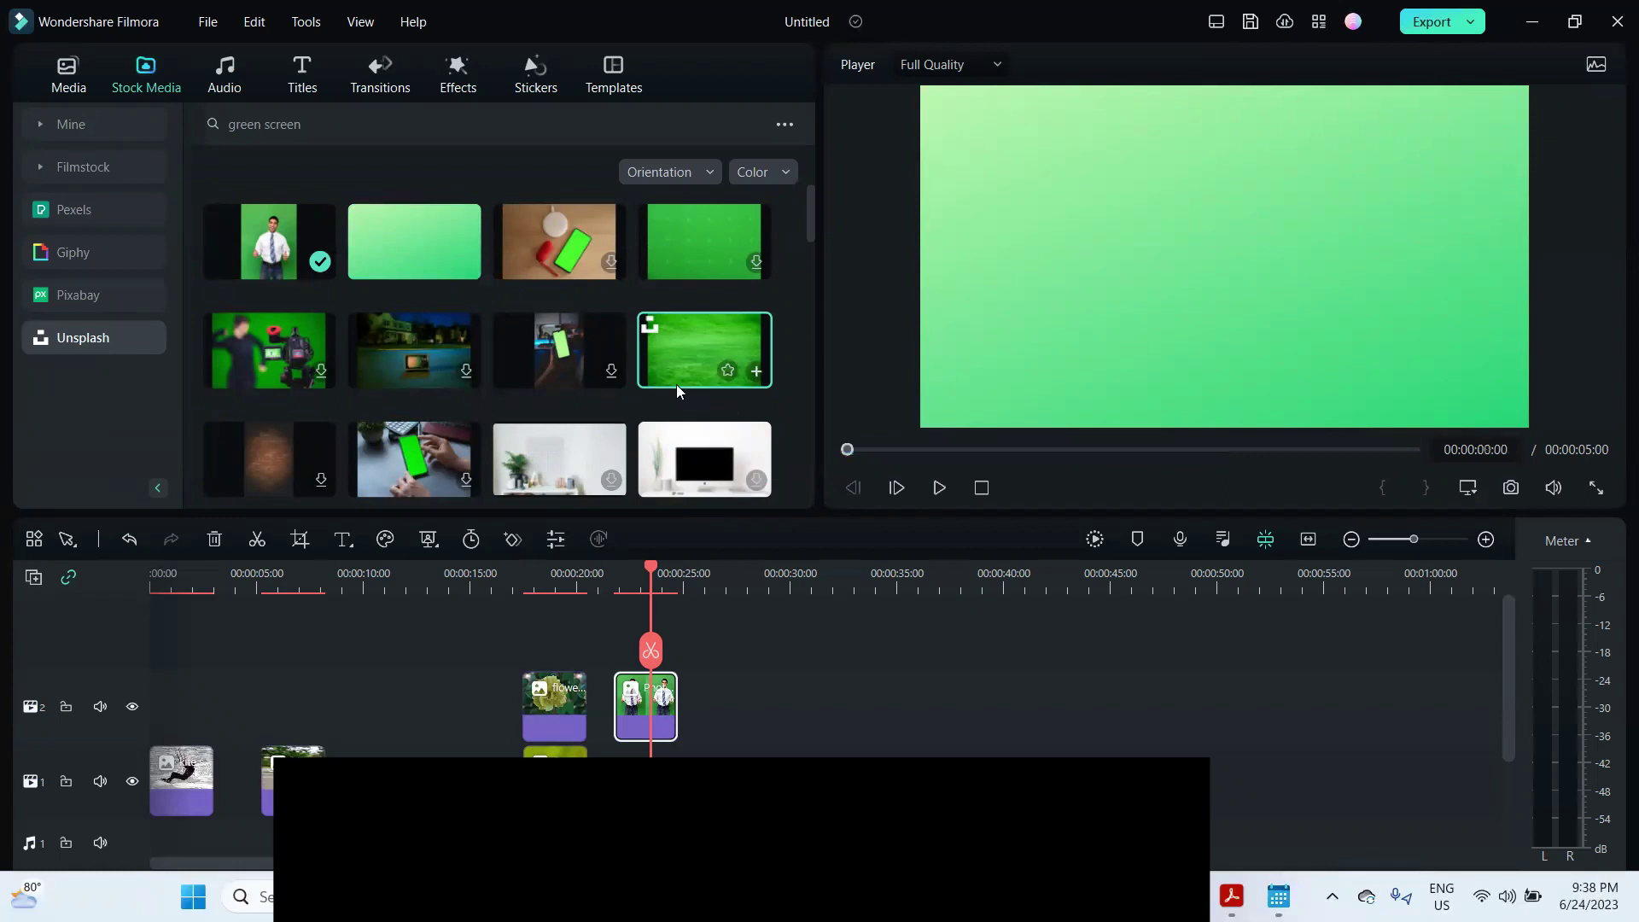
{"action": "left_click_drag", "start_coordinate": [709, 340], "coordinate": [743, 755]}
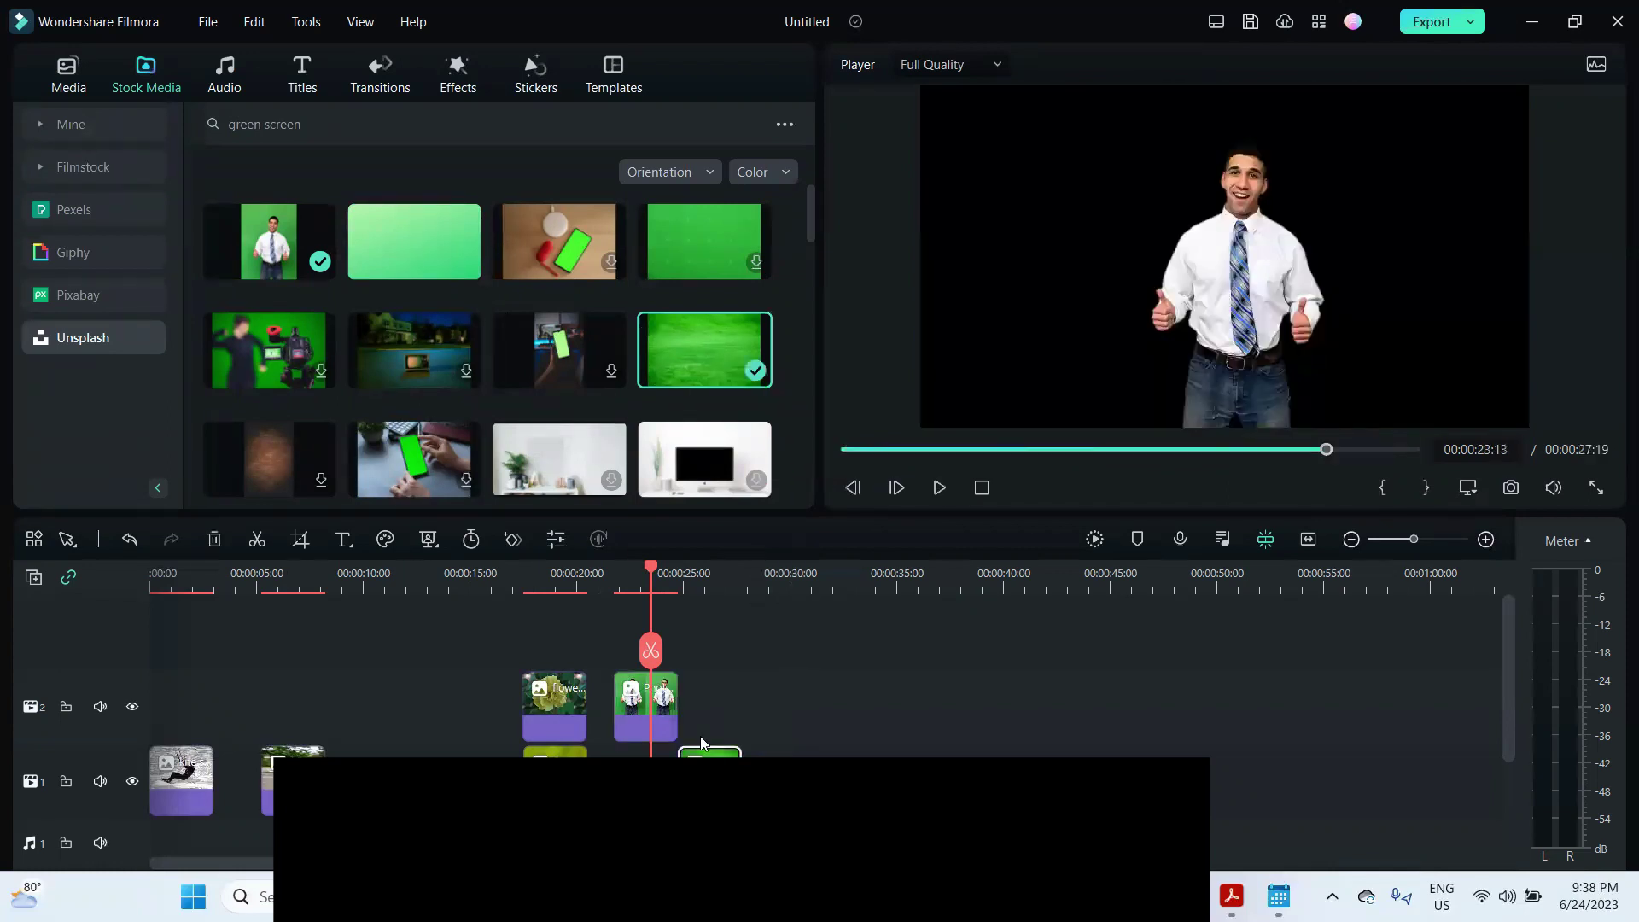
{"action": "left_click_drag", "start_coordinate": [647, 717], "coordinate": [710, 717]}
Play back the section where the keyed man stands over the grass background.
{"action": "key", "text": "space"}
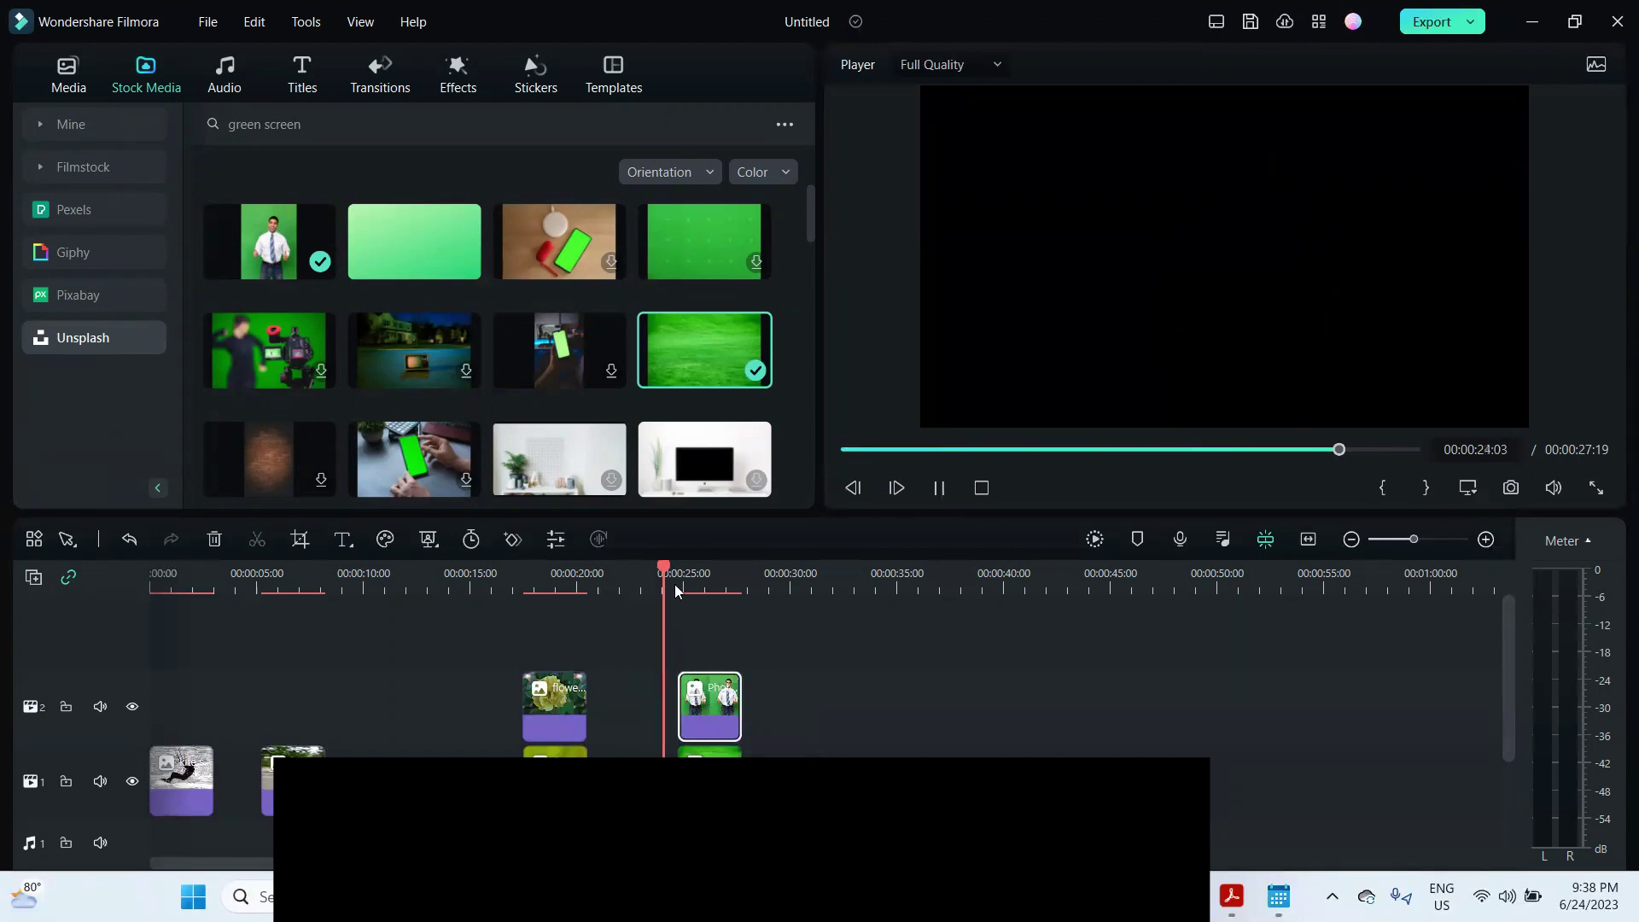
{"action": "key", "text": "space"}
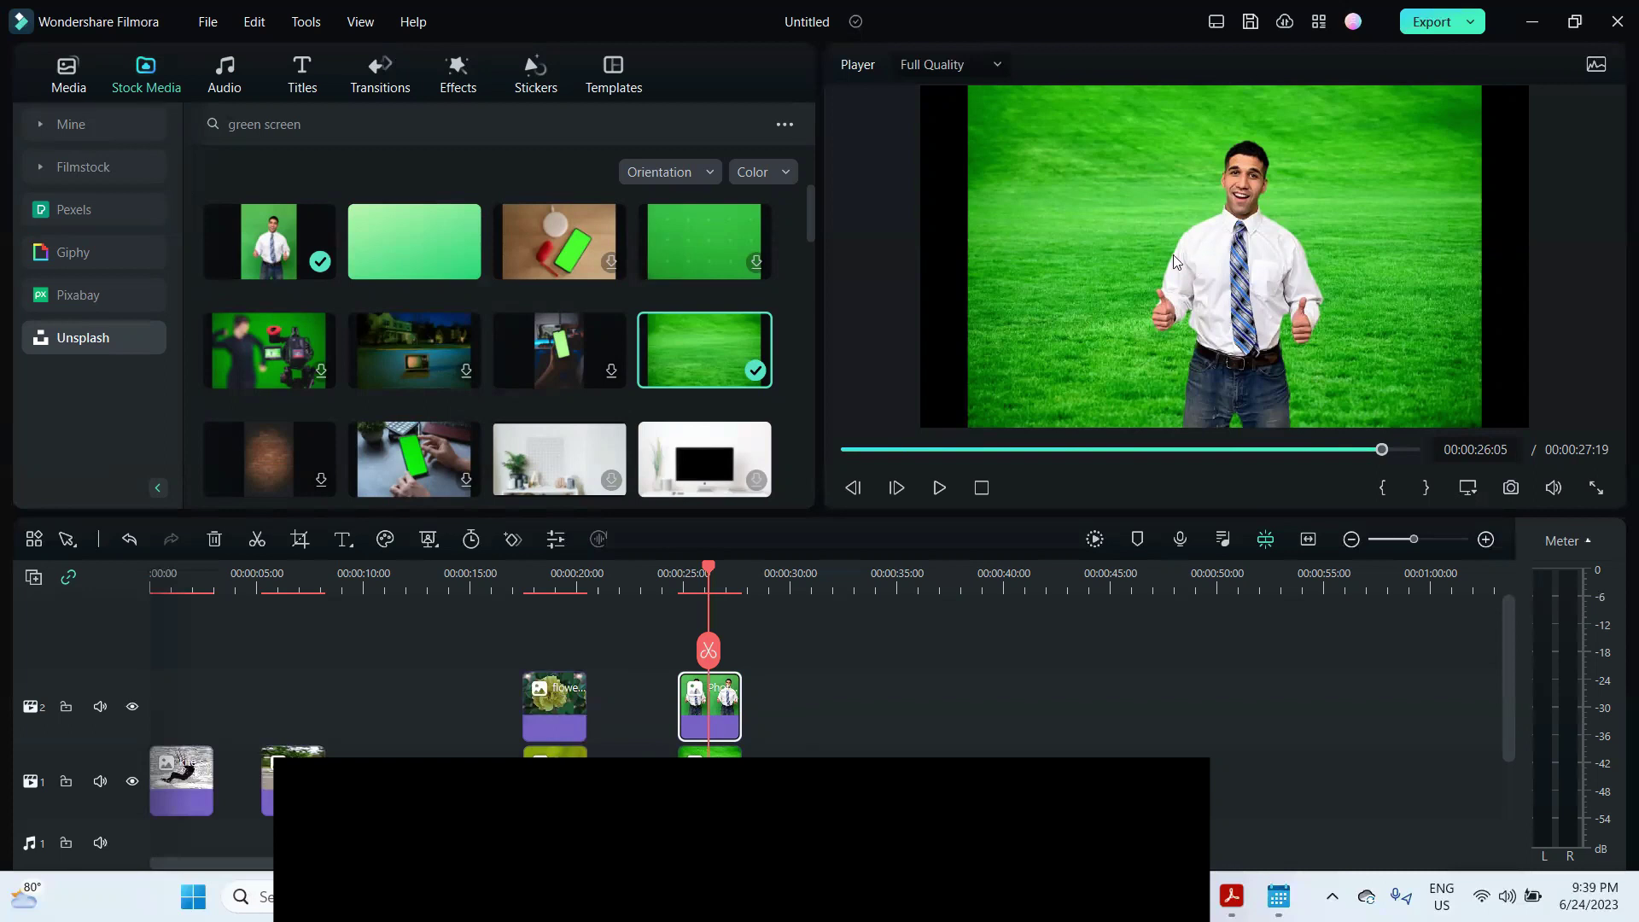
{"action": "left_click", "coordinate": [684, 581]}
{"action": "left_click", "coordinate": [939, 487]}
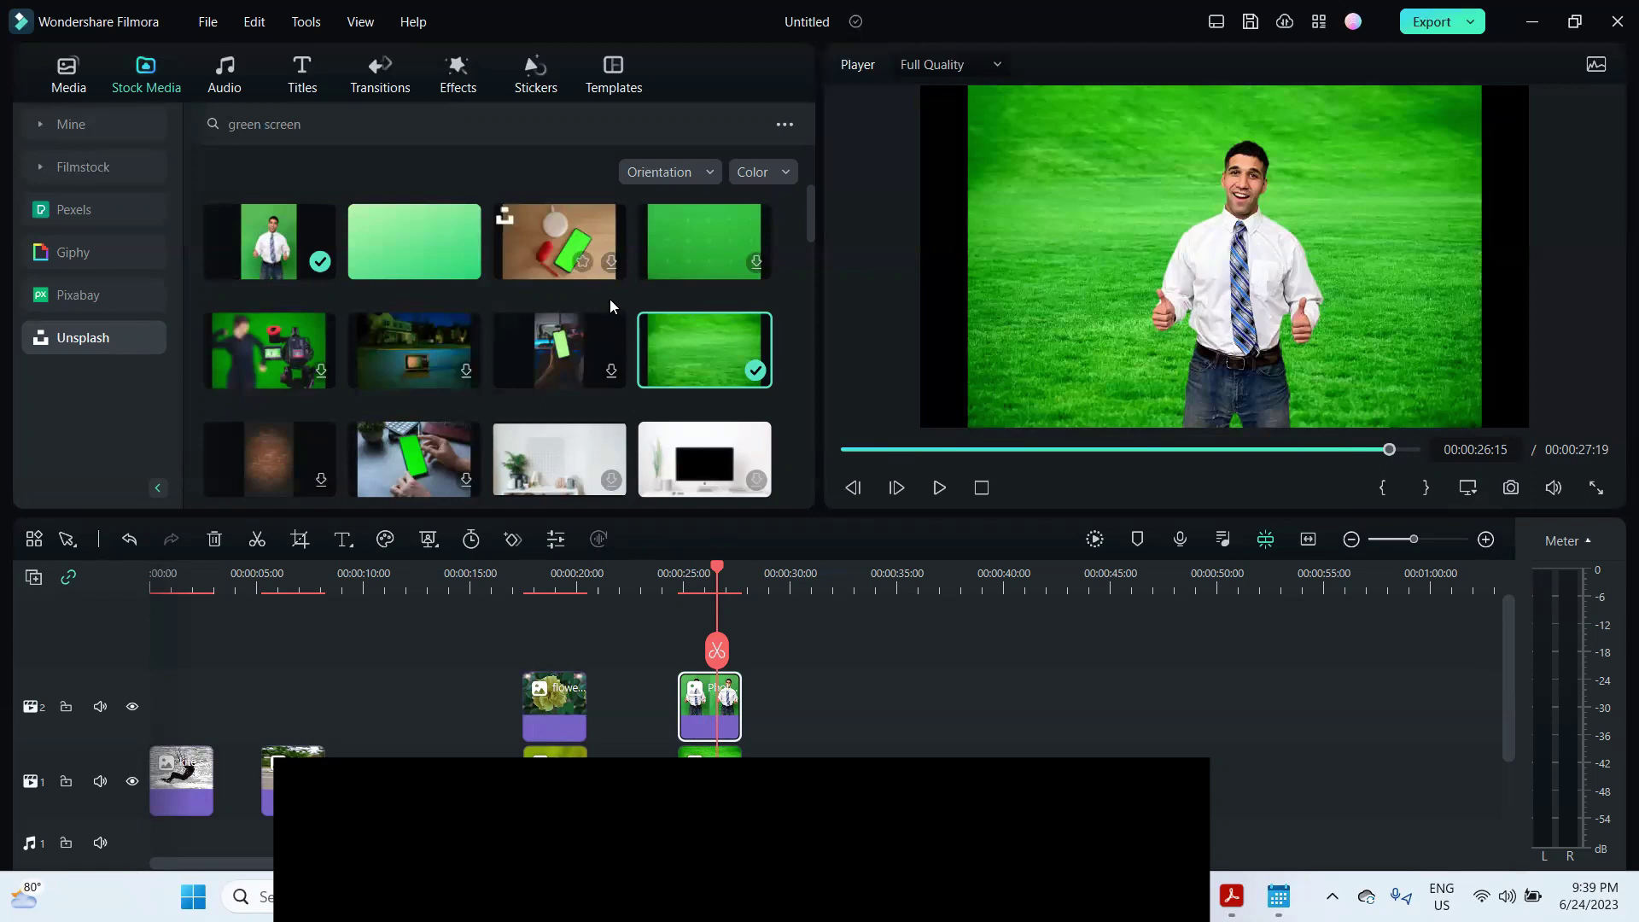
Look through the Unsplash and Pixabay stock libraries and search the Pexels videos for "person".
{"action": "left_click", "coordinate": [68, 75]}
{"action": "left_click", "coordinate": [149, 77]}
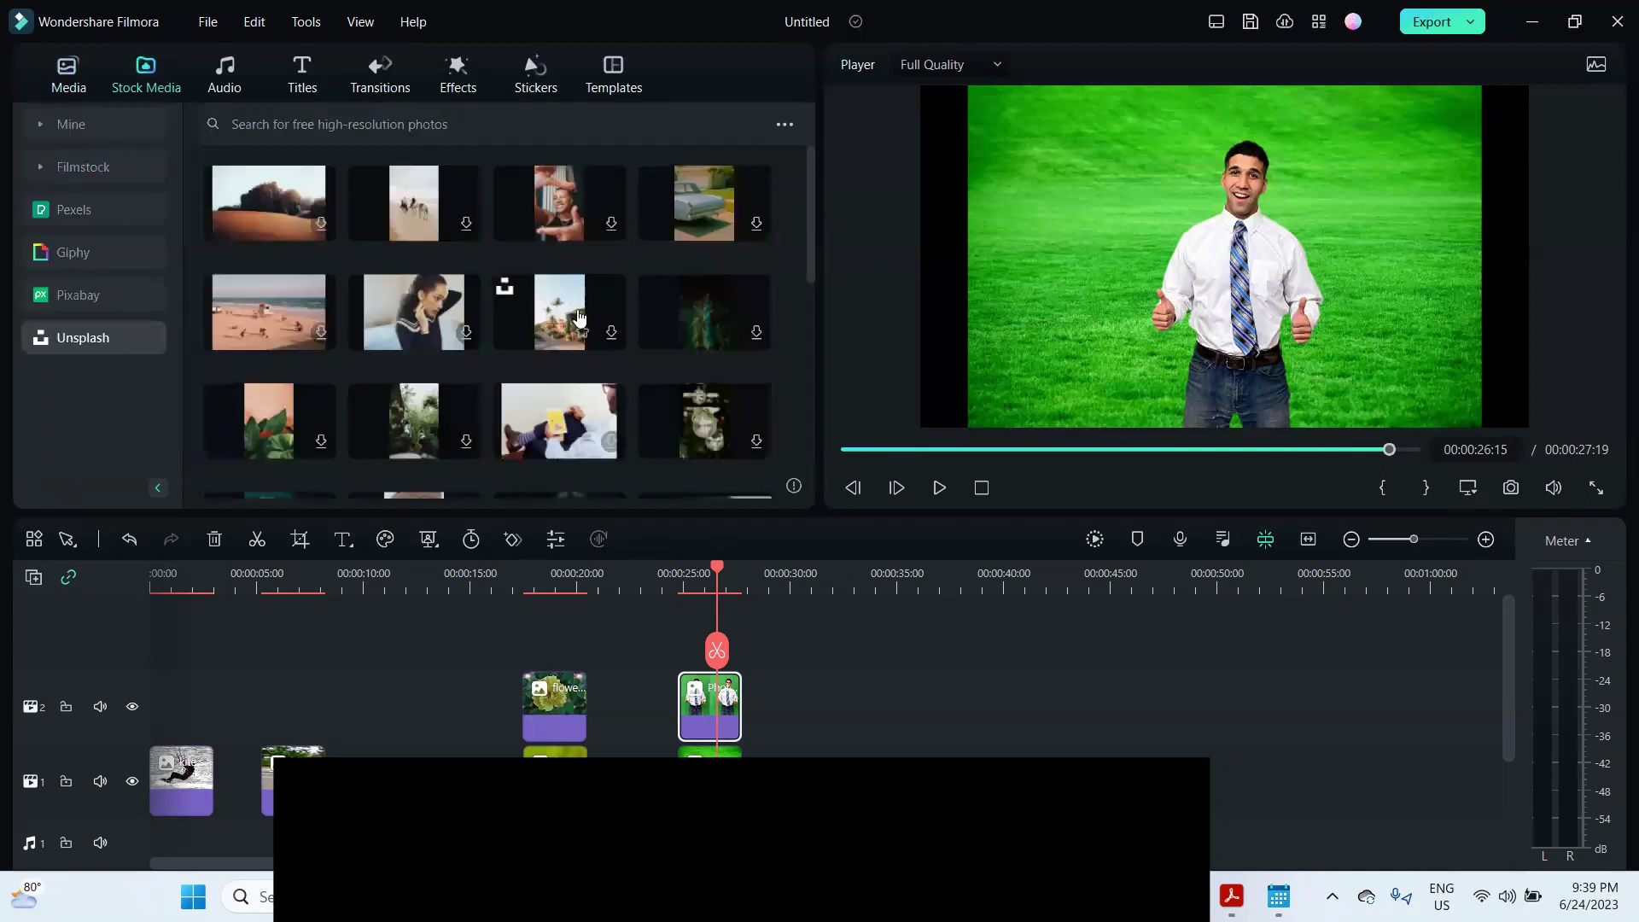
{"action": "scroll", "coordinate": [613, 364], "scroll_direction": "down", "scroll_amount": 2}
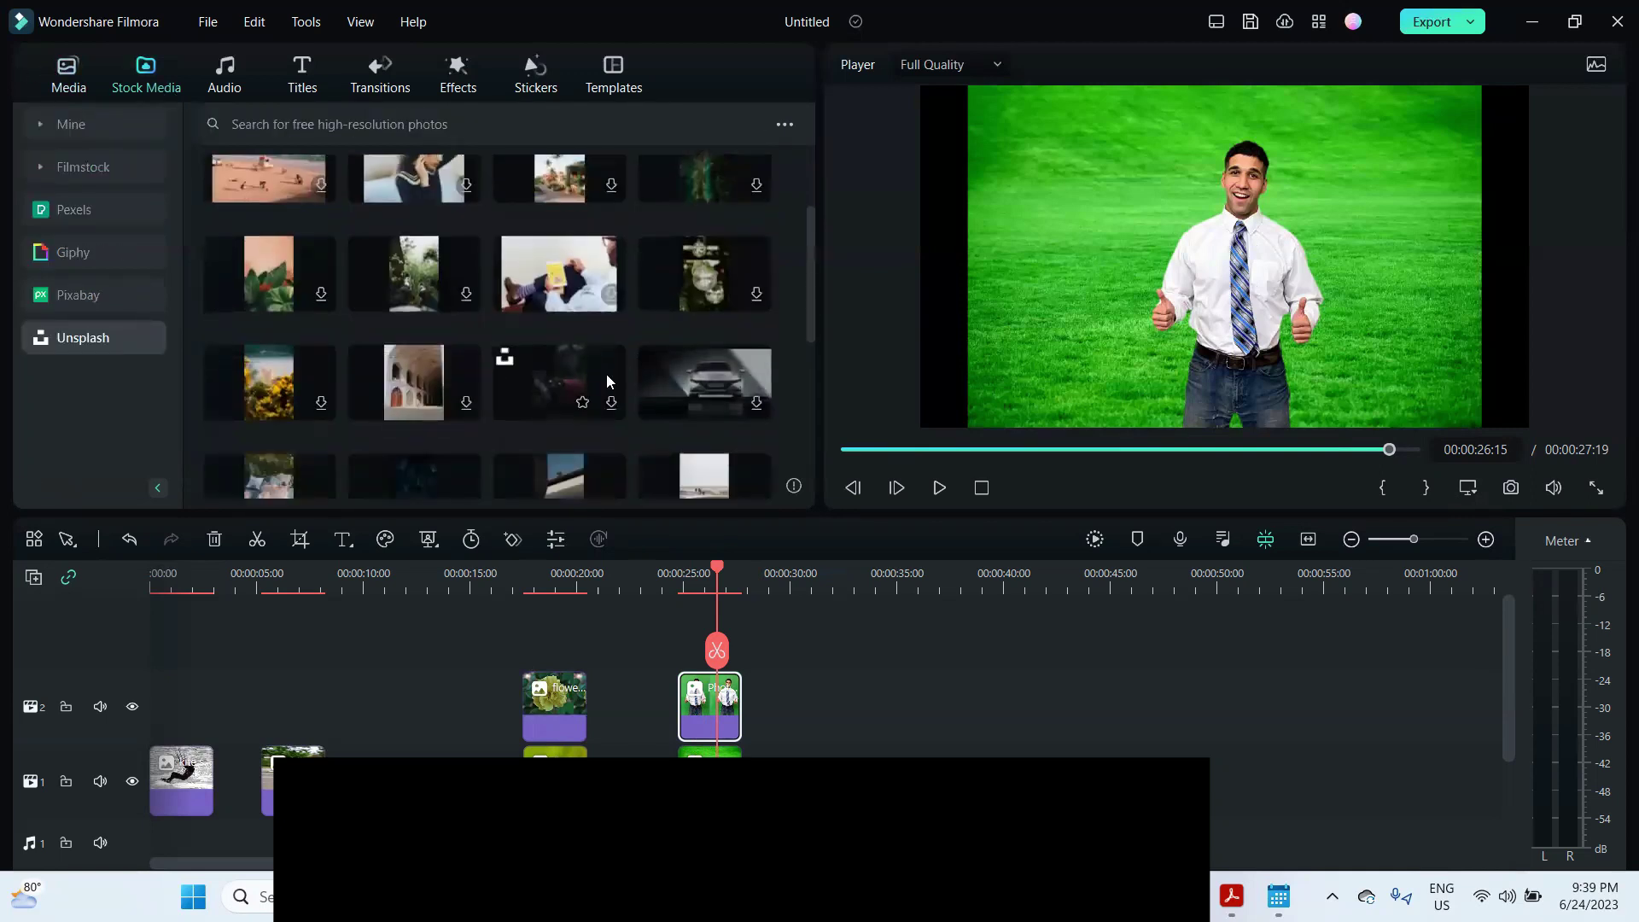
{"action": "scroll", "coordinate": [606, 381], "scroll_direction": "up", "scroll_amount": 2}
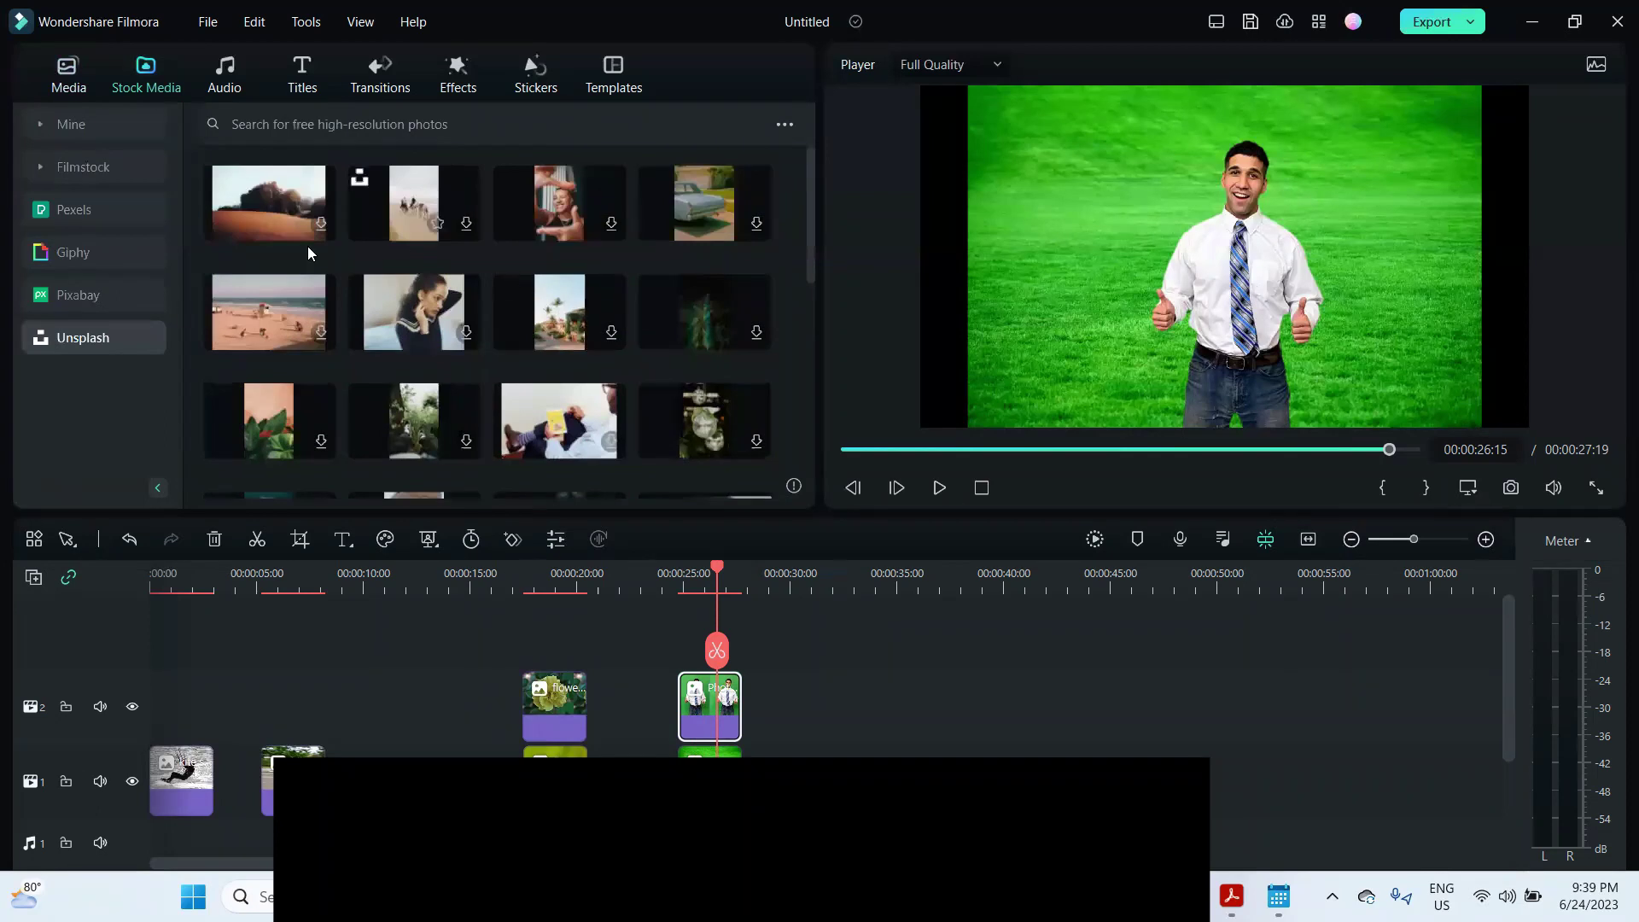
{"action": "left_click", "coordinate": [78, 294]}
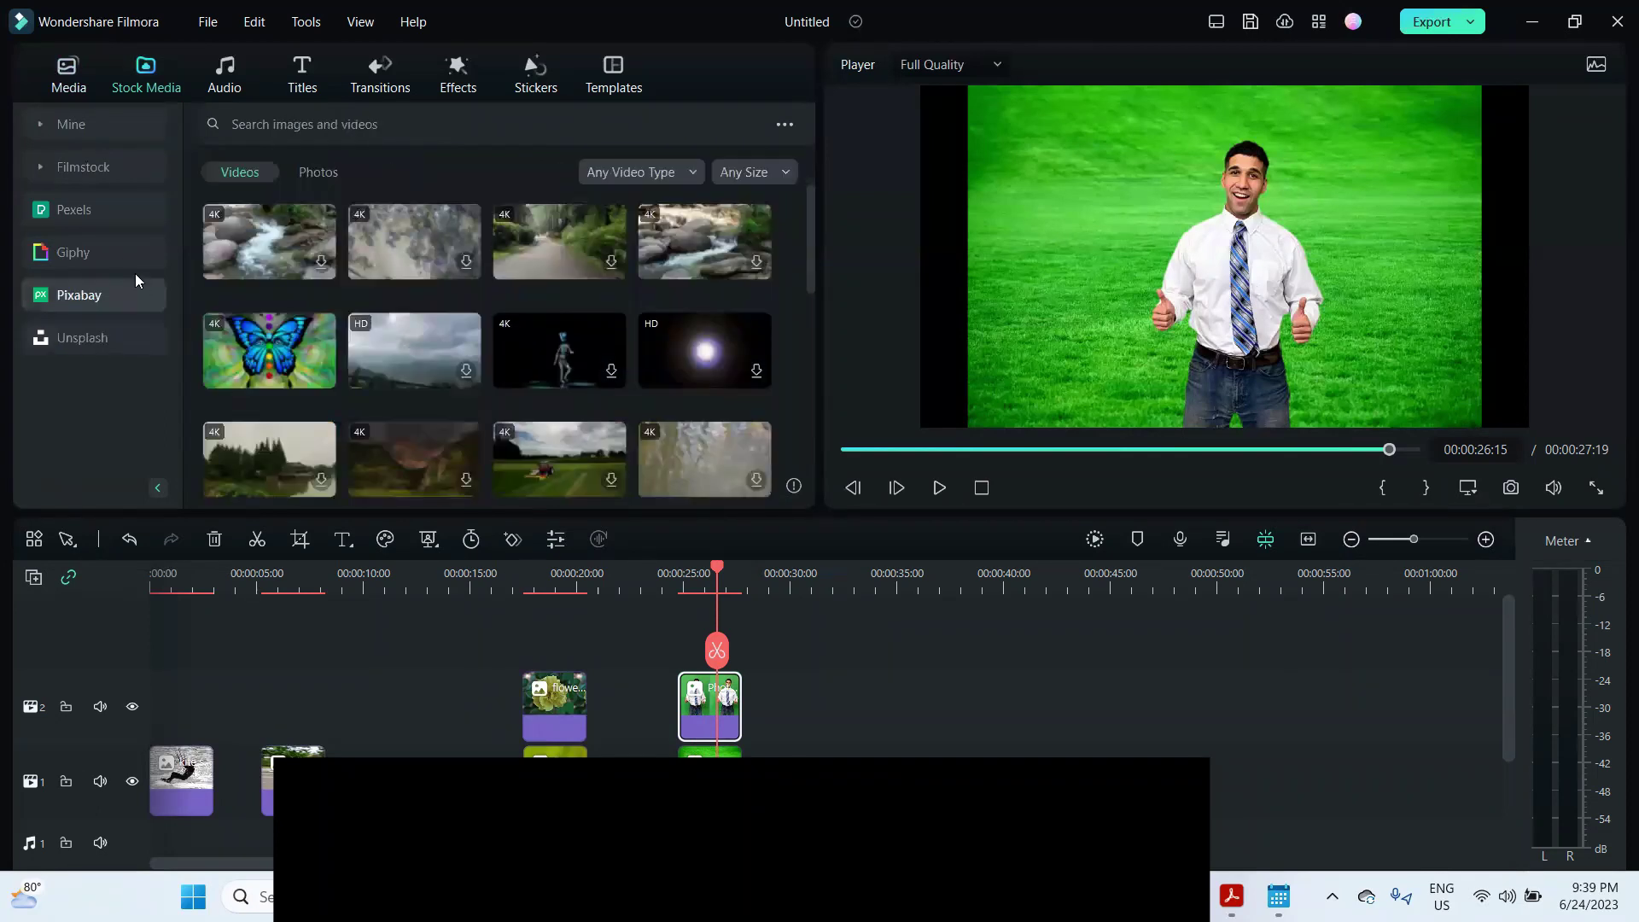
{"action": "left_click", "coordinate": [65, 213]}
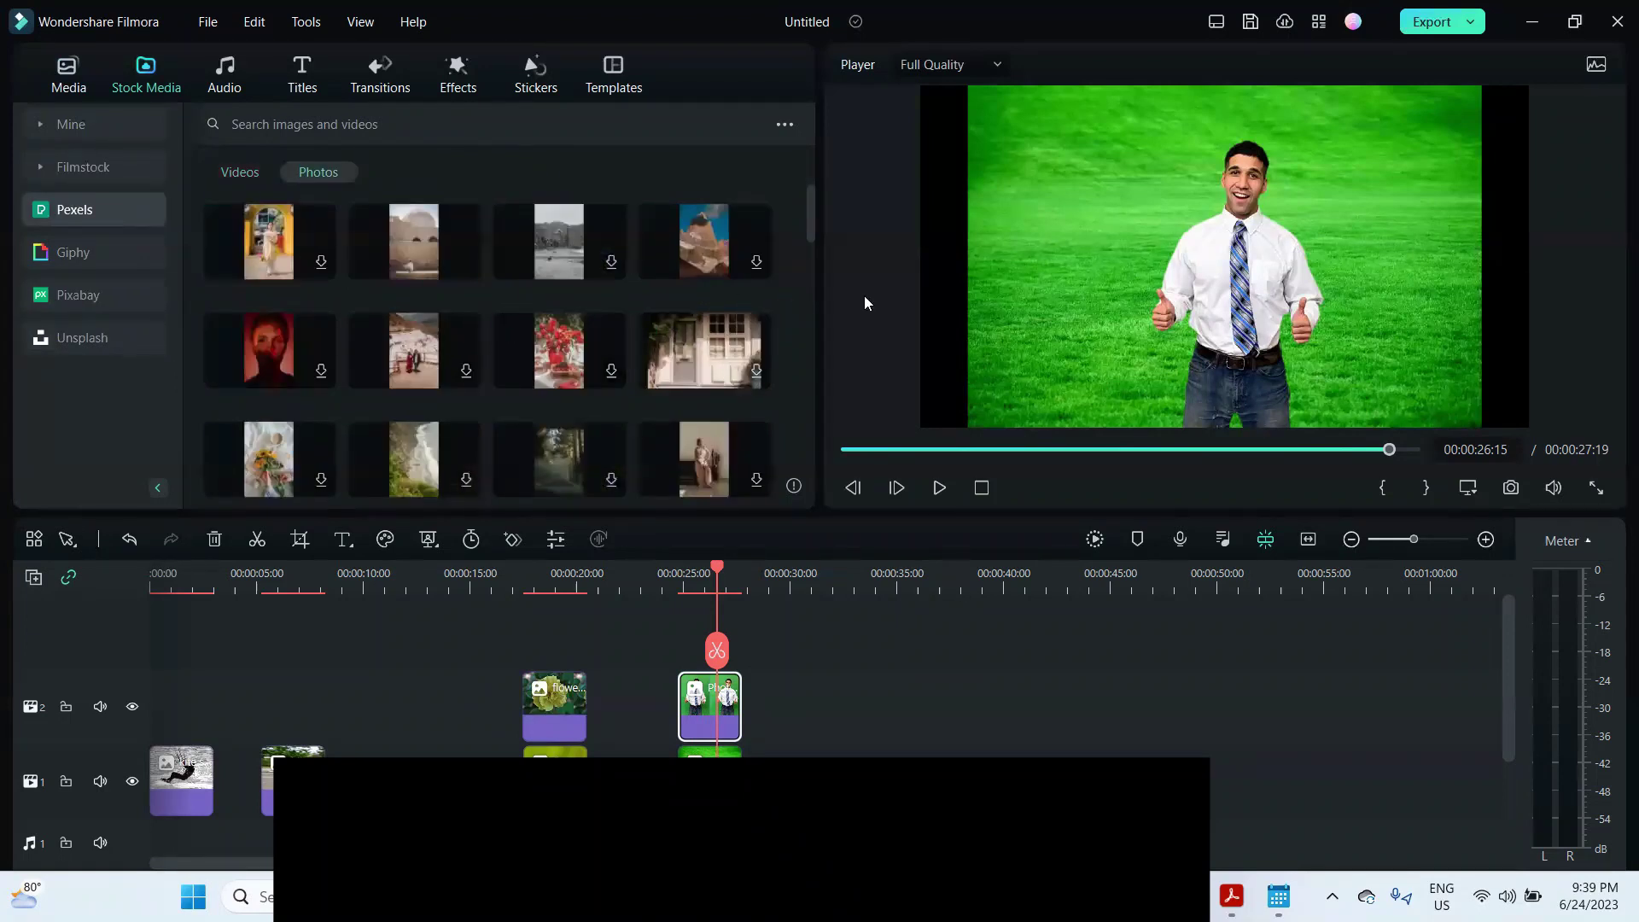
{"action": "mouse_move", "coordinate": [812, 204]}
{"action": "left_mouse_down"}
{"action": "mouse_move", "coordinate": [816, 272]}
{"action": "mouse_move", "coordinate": [818, 200]}
{"action": "left_mouse_up"}
{"action": "left_click", "coordinate": [252, 181]}
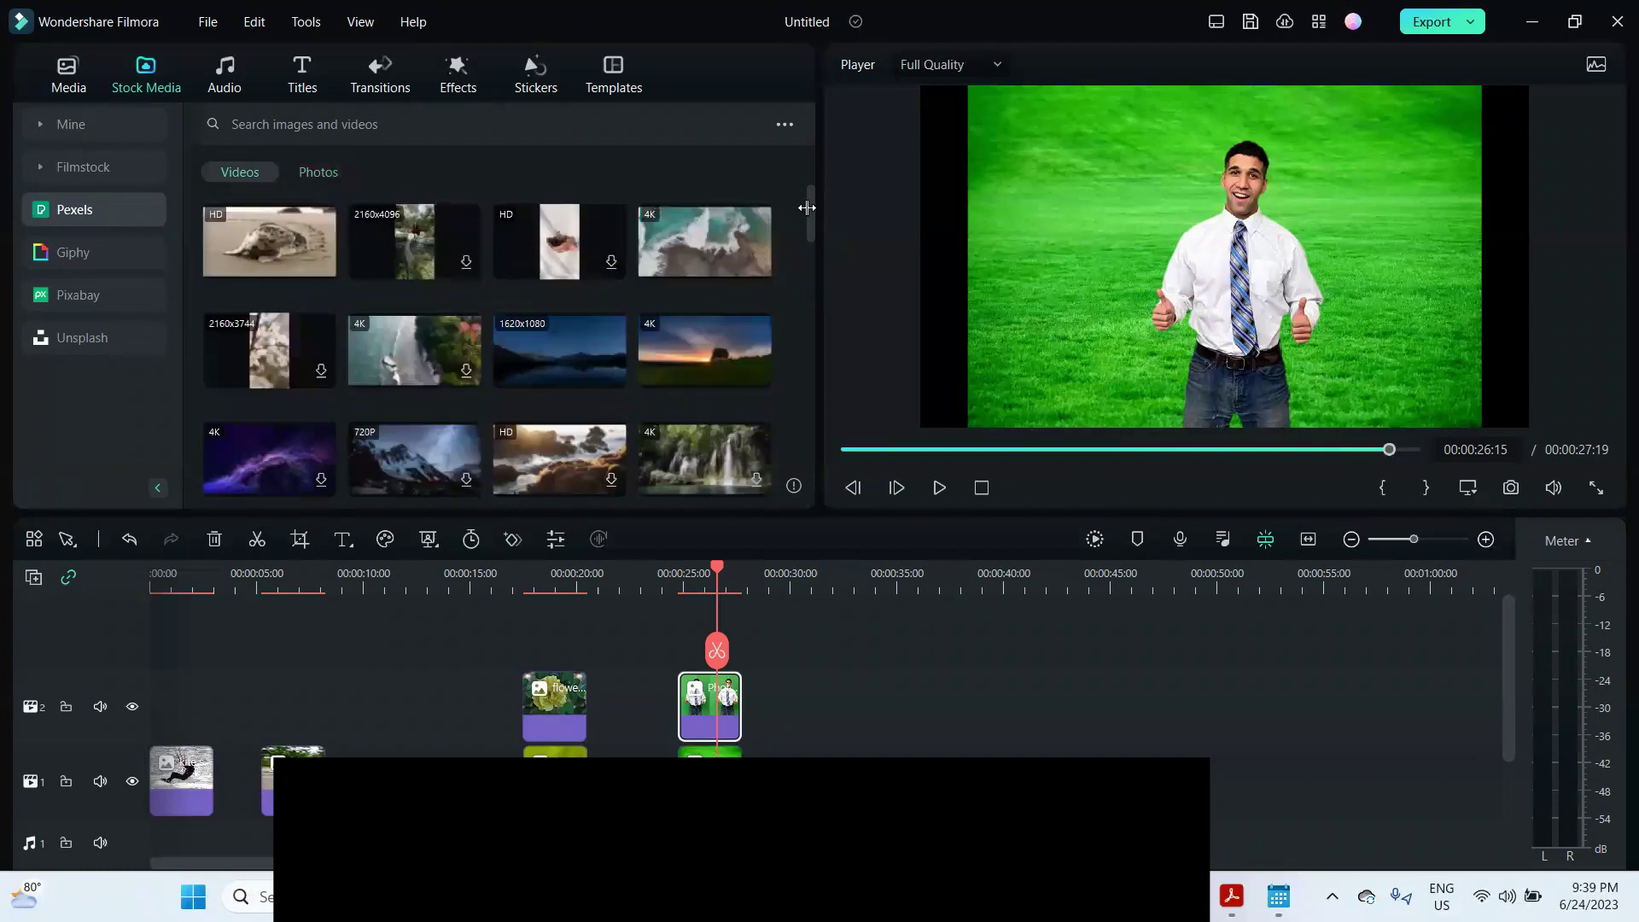
{"action": "type", "text": "person"}
{"action": "key", "text": "Return"}
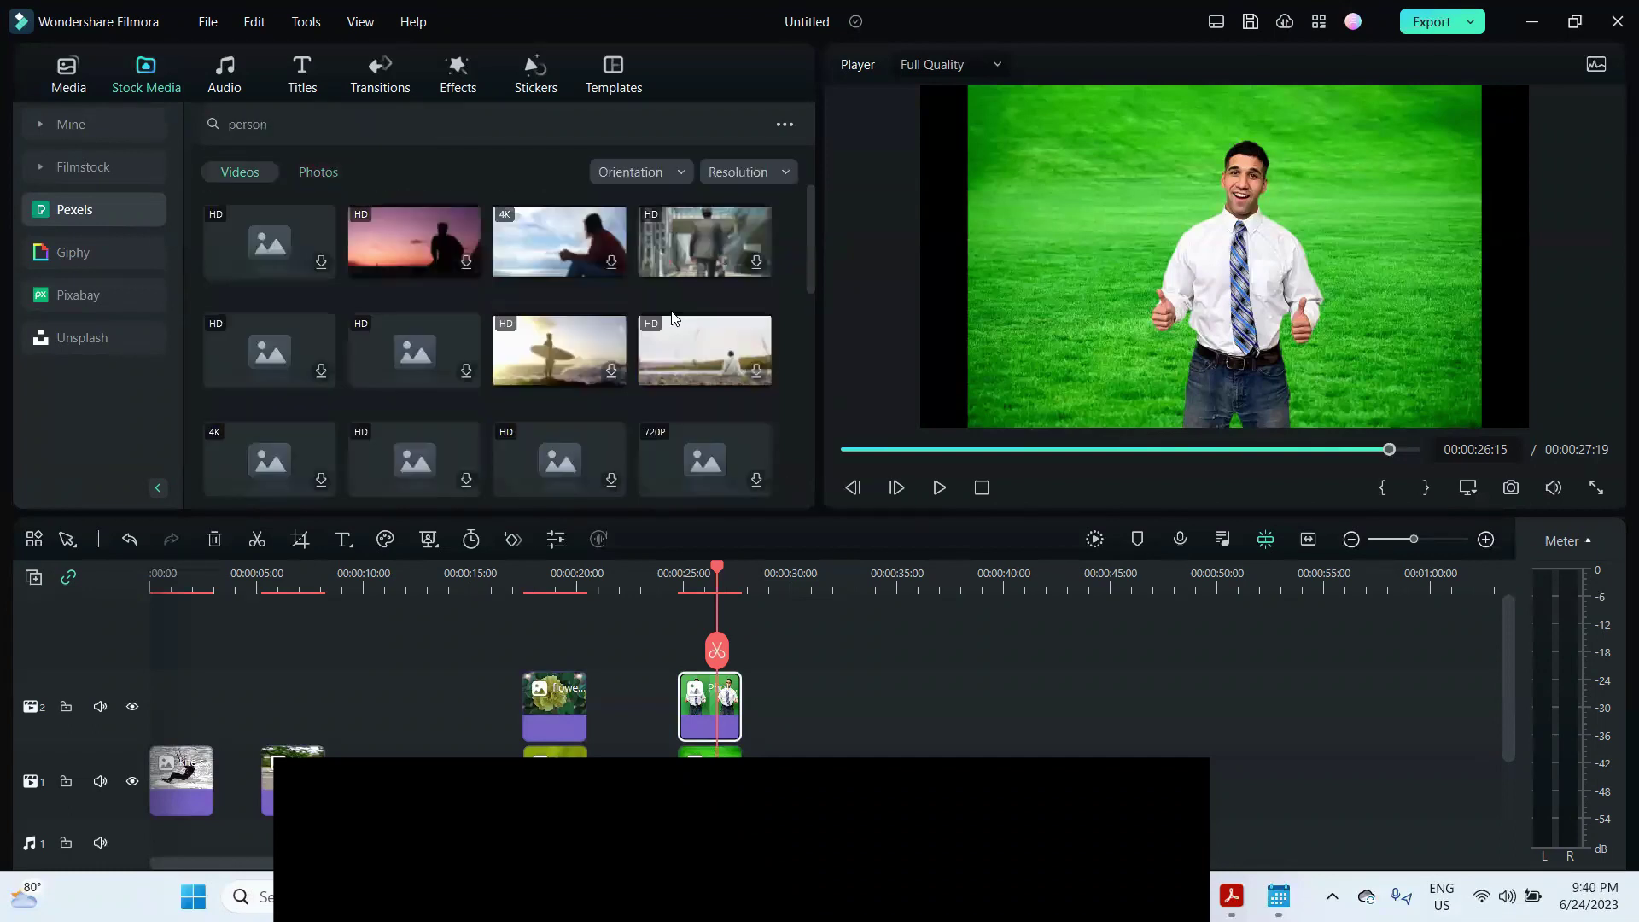
Start downloading the HD sunset silhouette video and the 4K video of the smiling bearded man at maximum resolution.
{"action": "left_click", "coordinate": [467, 264]}
{"action": "left_click", "coordinate": [1004, 472]}
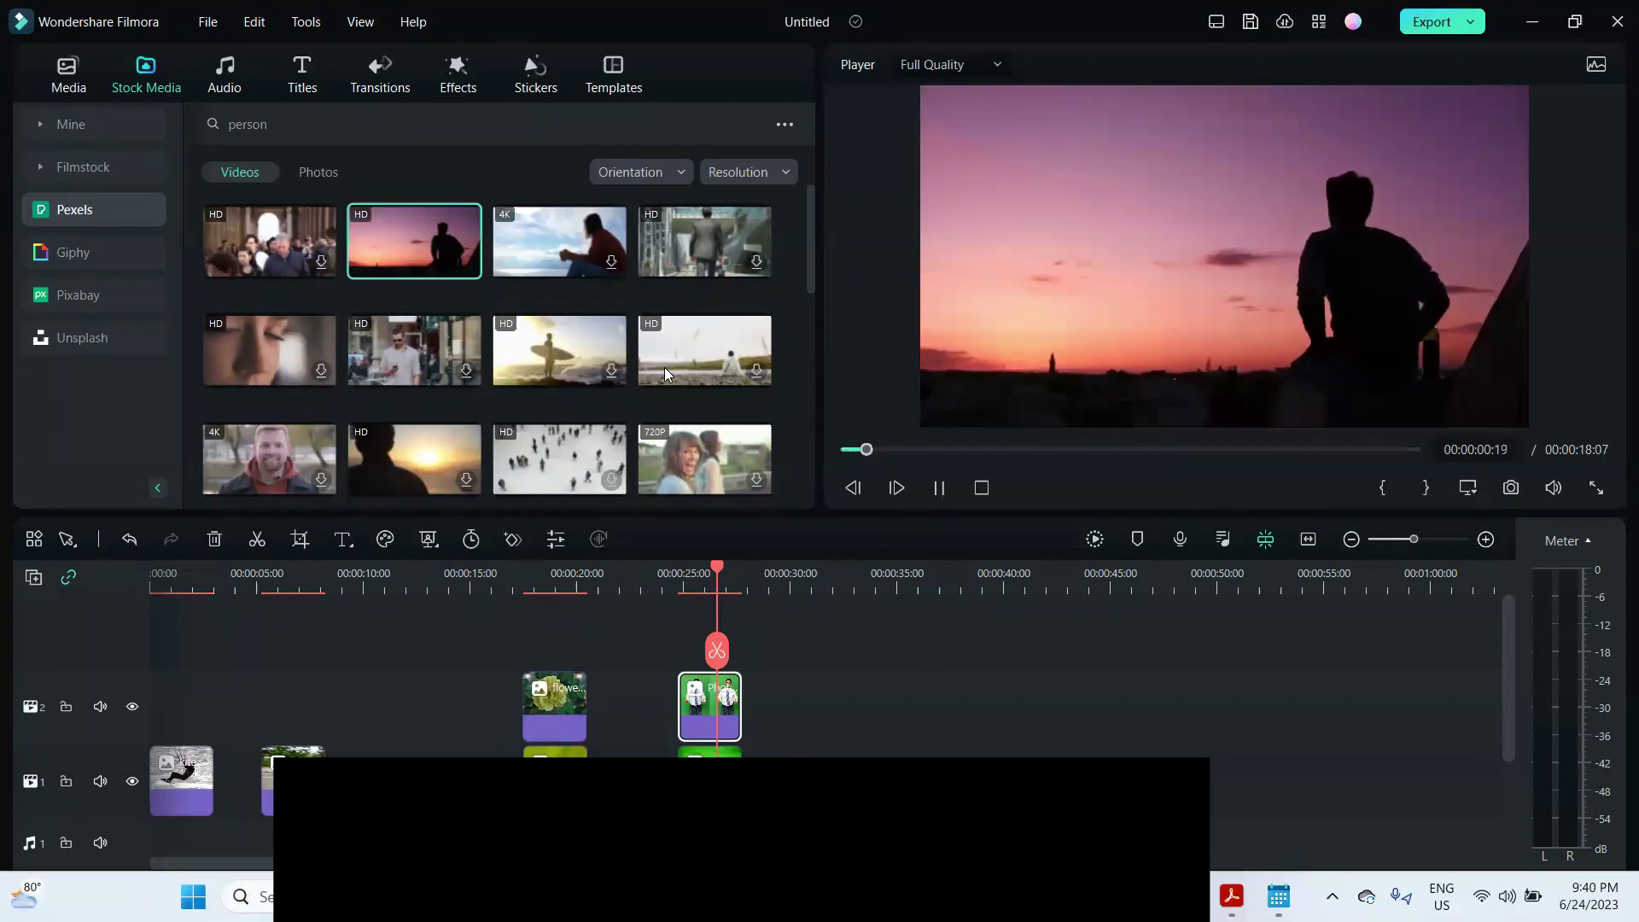
{"action": "scroll", "coordinate": [445, 390], "scroll_direction": "down", "scroll_amount": 2}
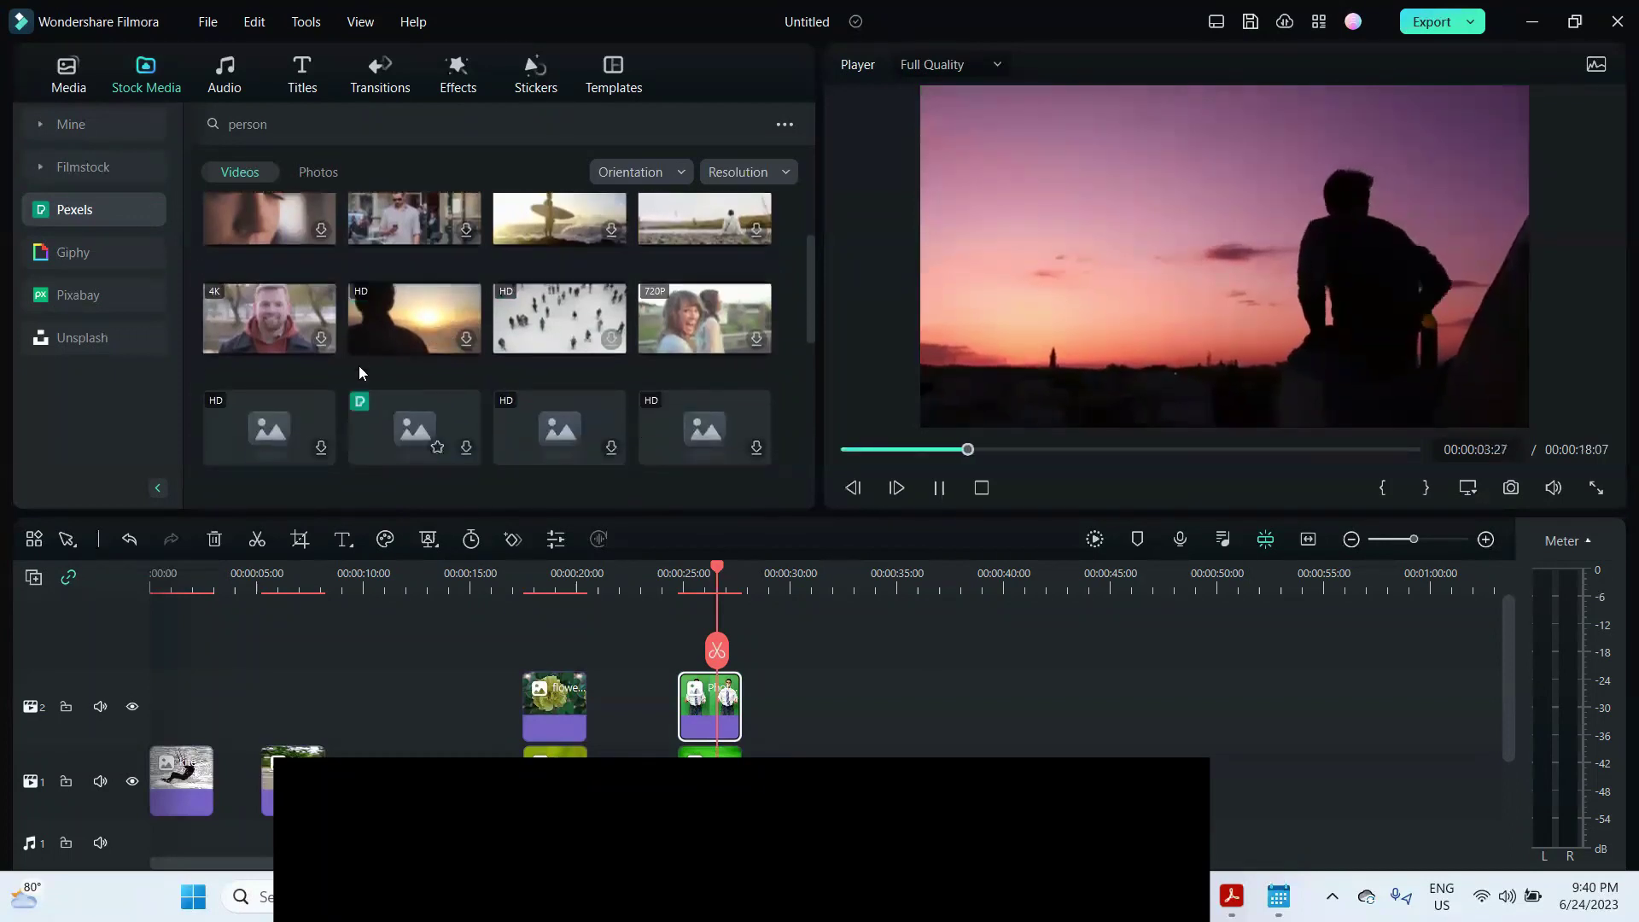
{"action": "left_click", "coordinate": [323, 333]}
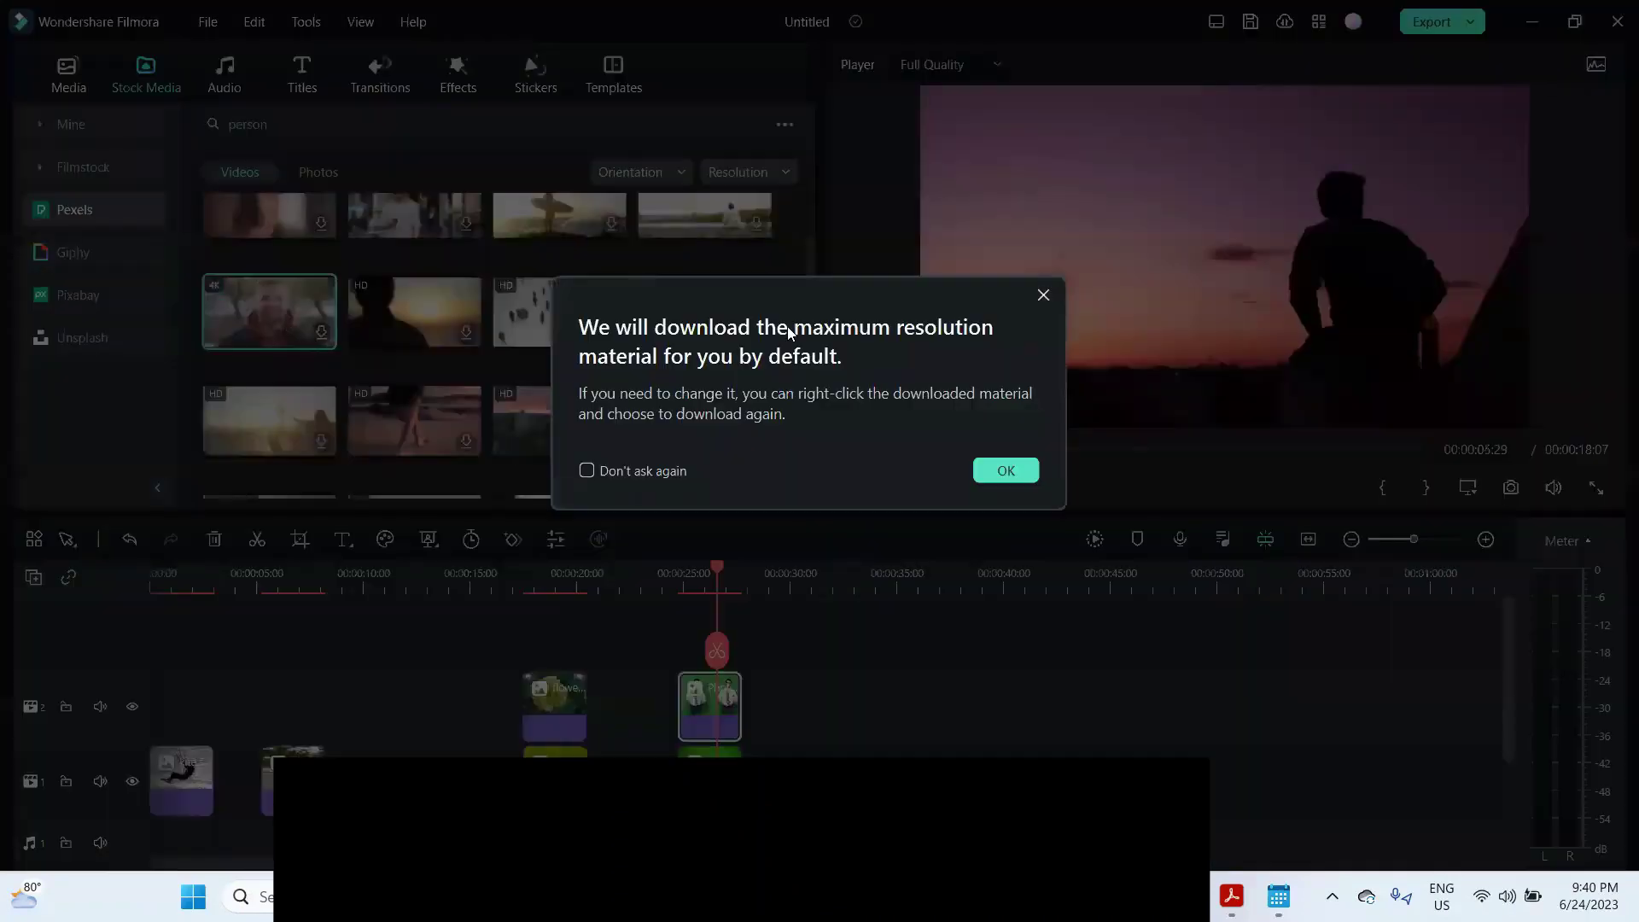
{"action": "left_click", "coordinate": [1004, 469]}
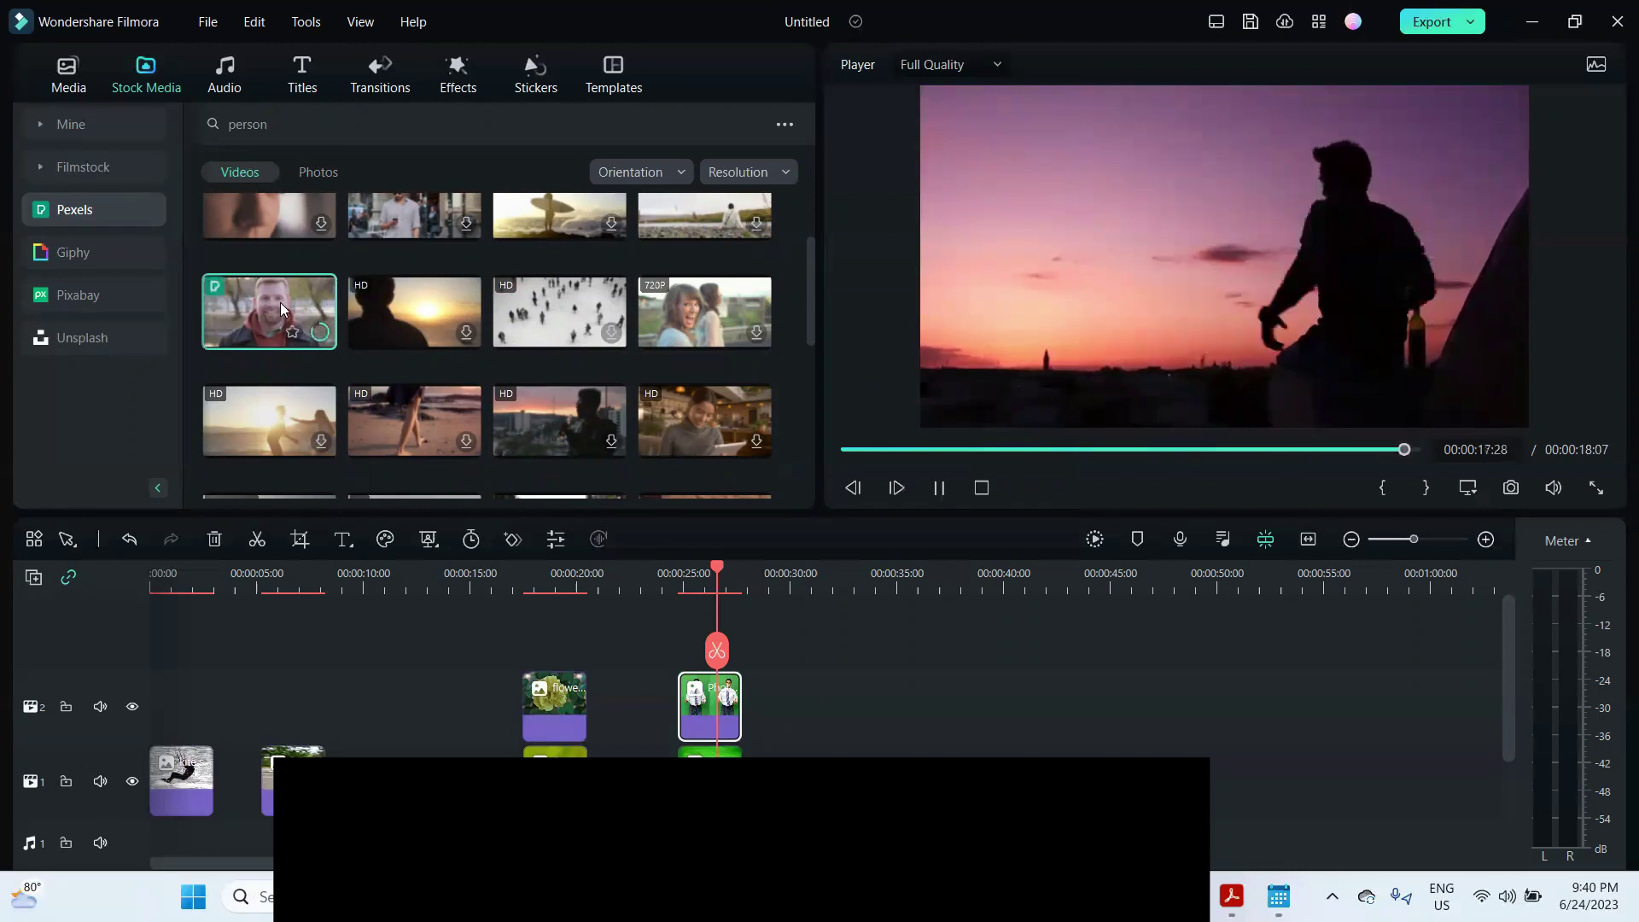
Place the smiling man's video on video track 2 at about 30 seconds and play it back.
{"action": "left_click_drag", "start_coordinate": [271, 297], "coordinate": [818, 711]}
{"action": "left_click", "coordinate": [846, 583]}
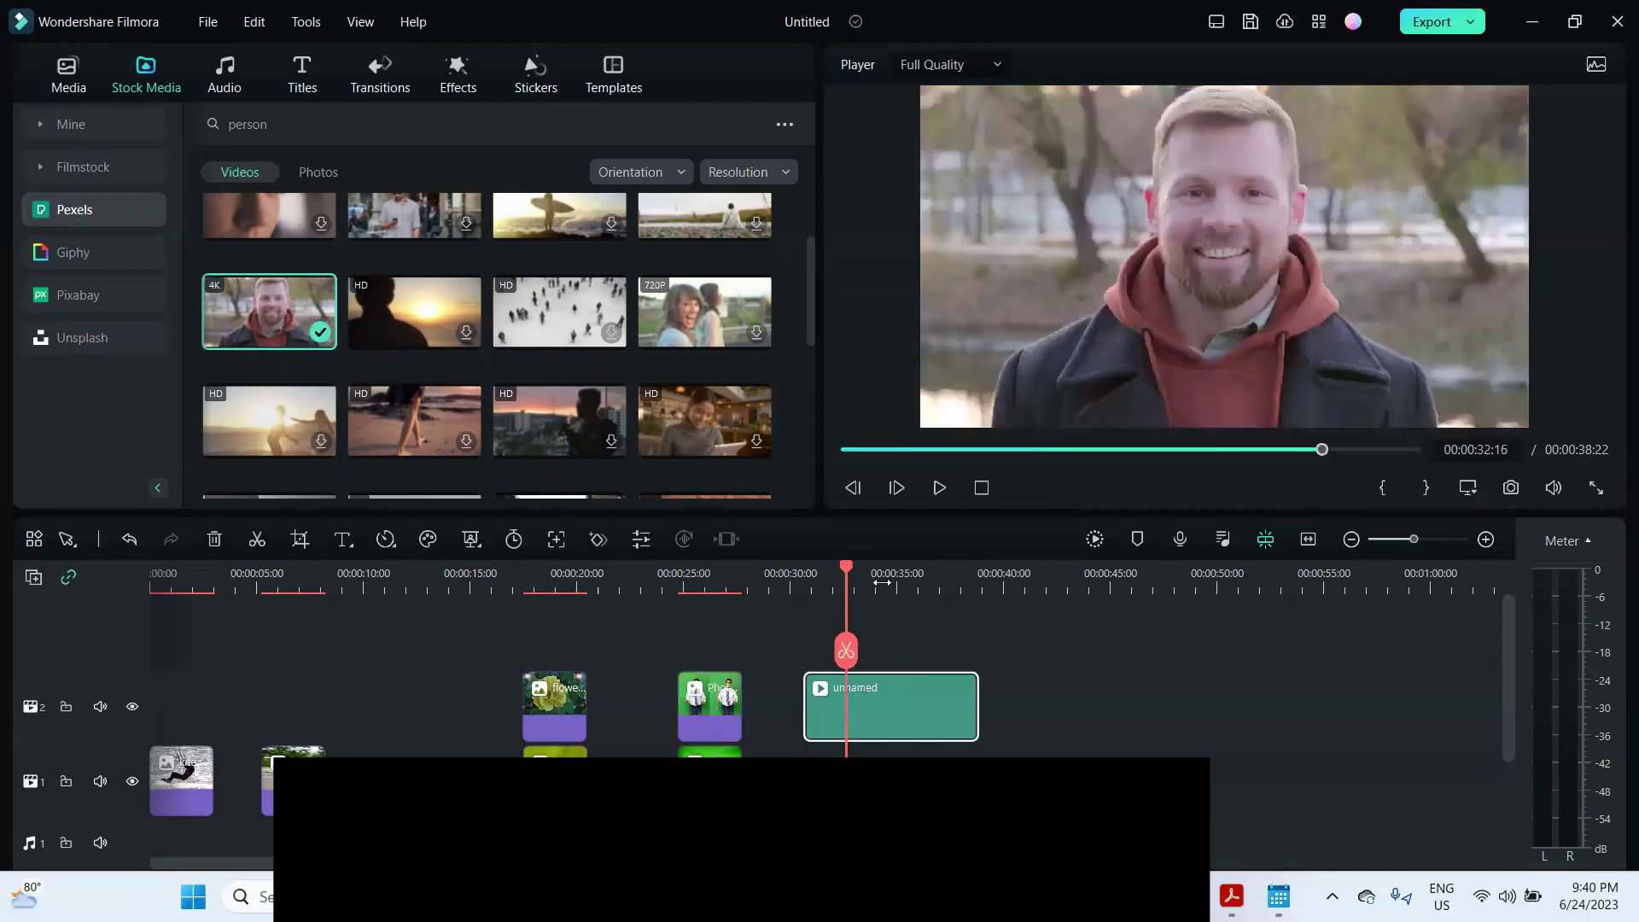
{"action": "key", "text": "space"}
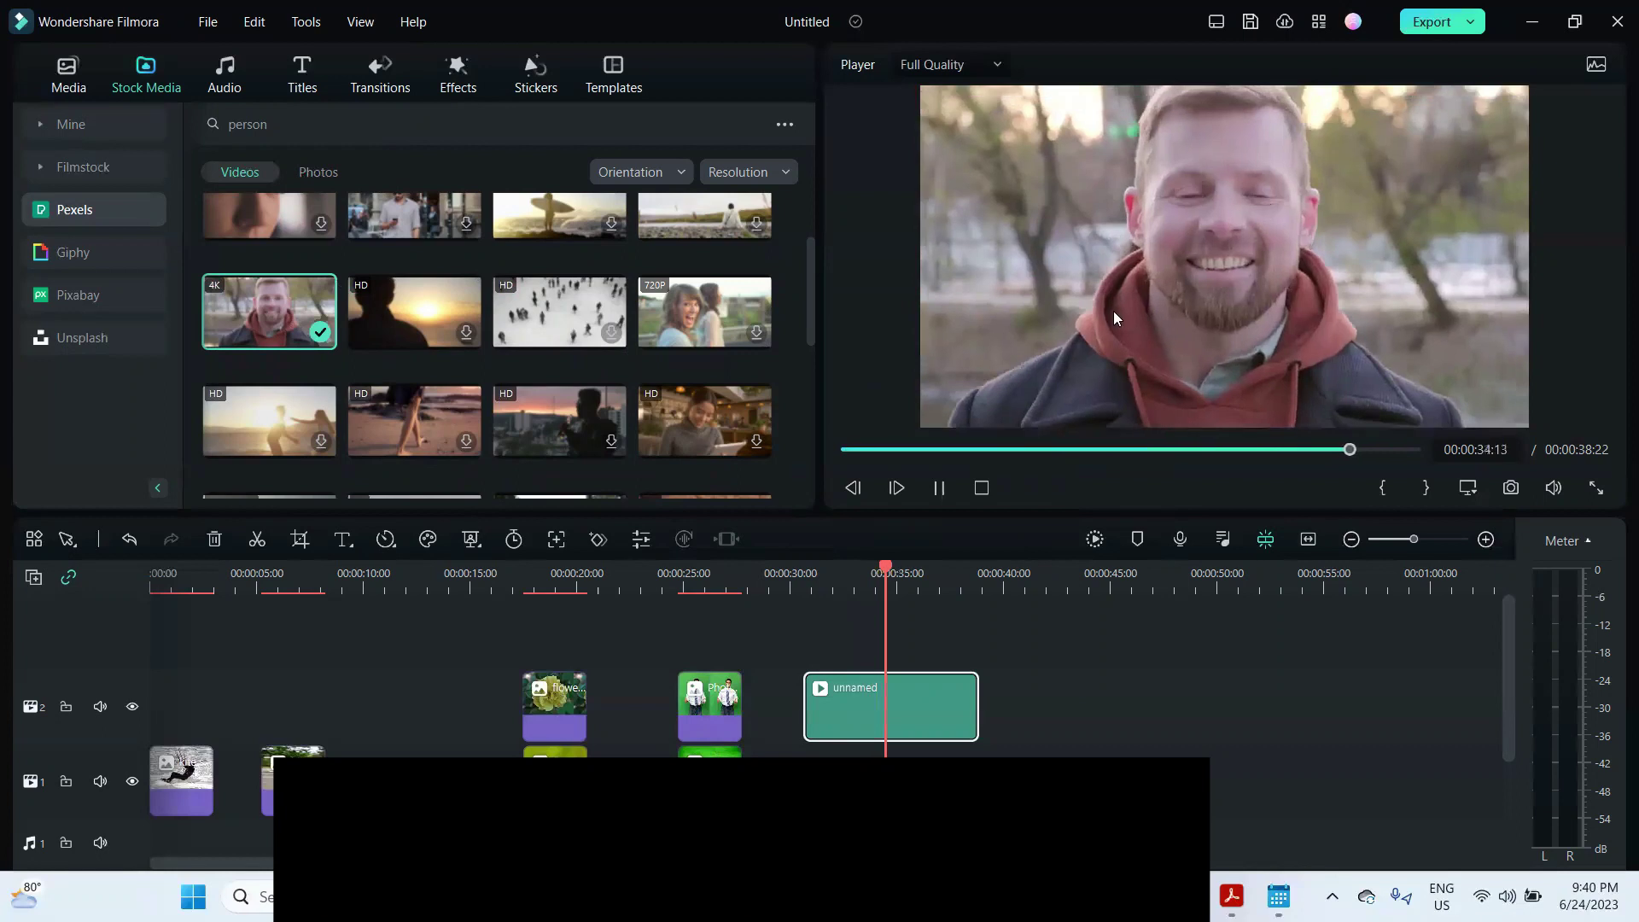
{"action": "key", "text": "space"}
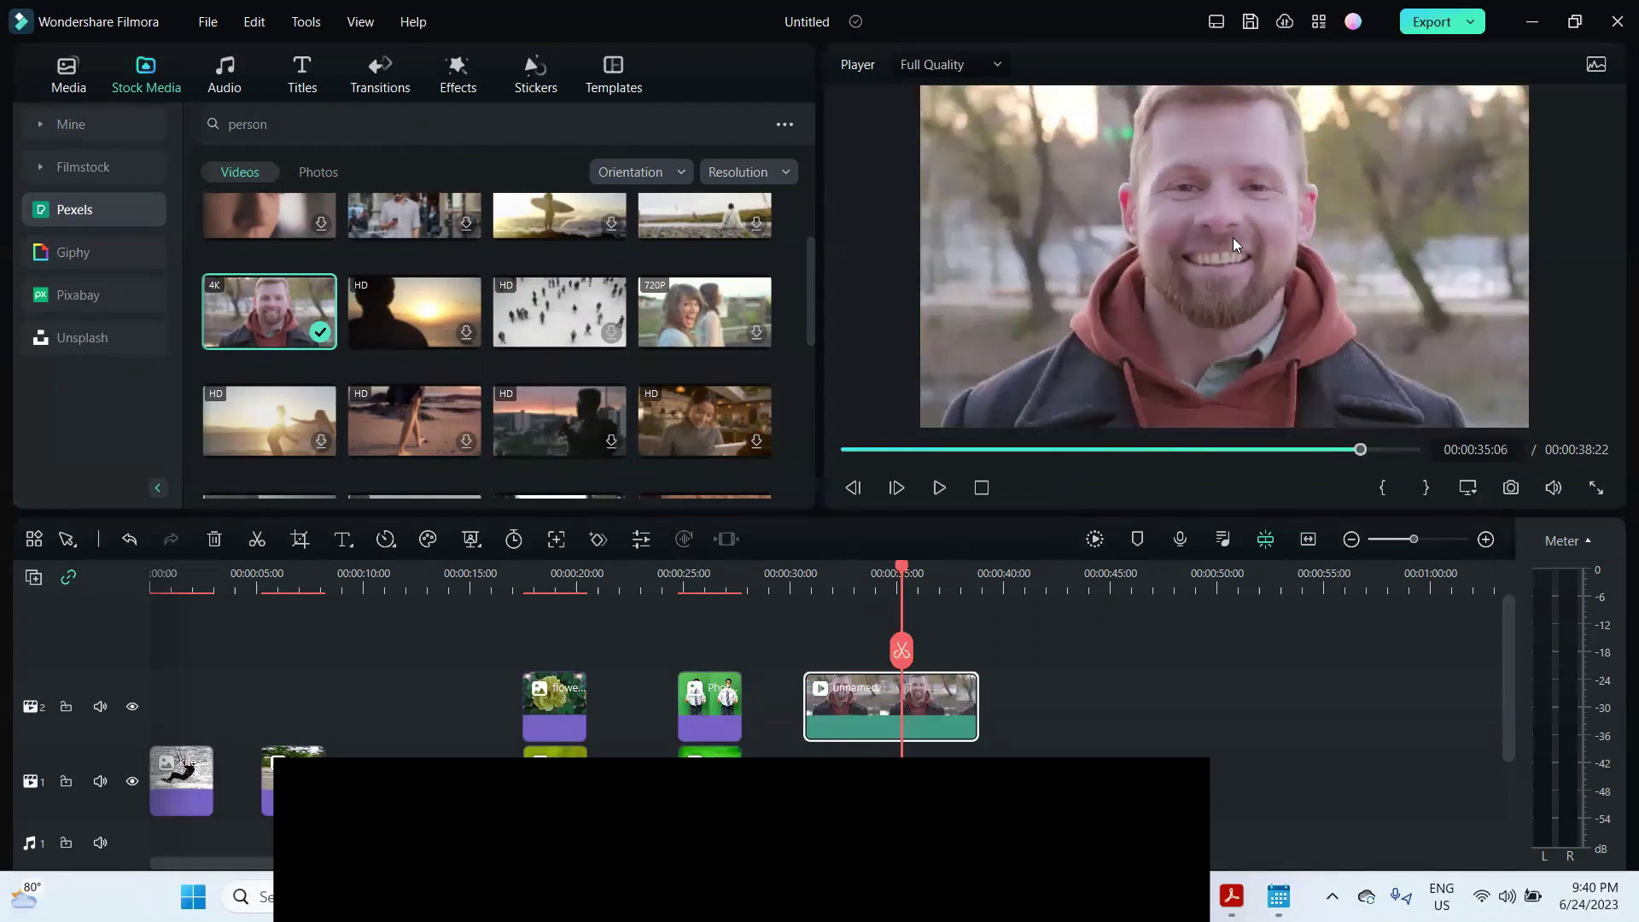
{"action": "left_click", "coordinate": [791, 589]}
{"action": "key", "text": "space"}
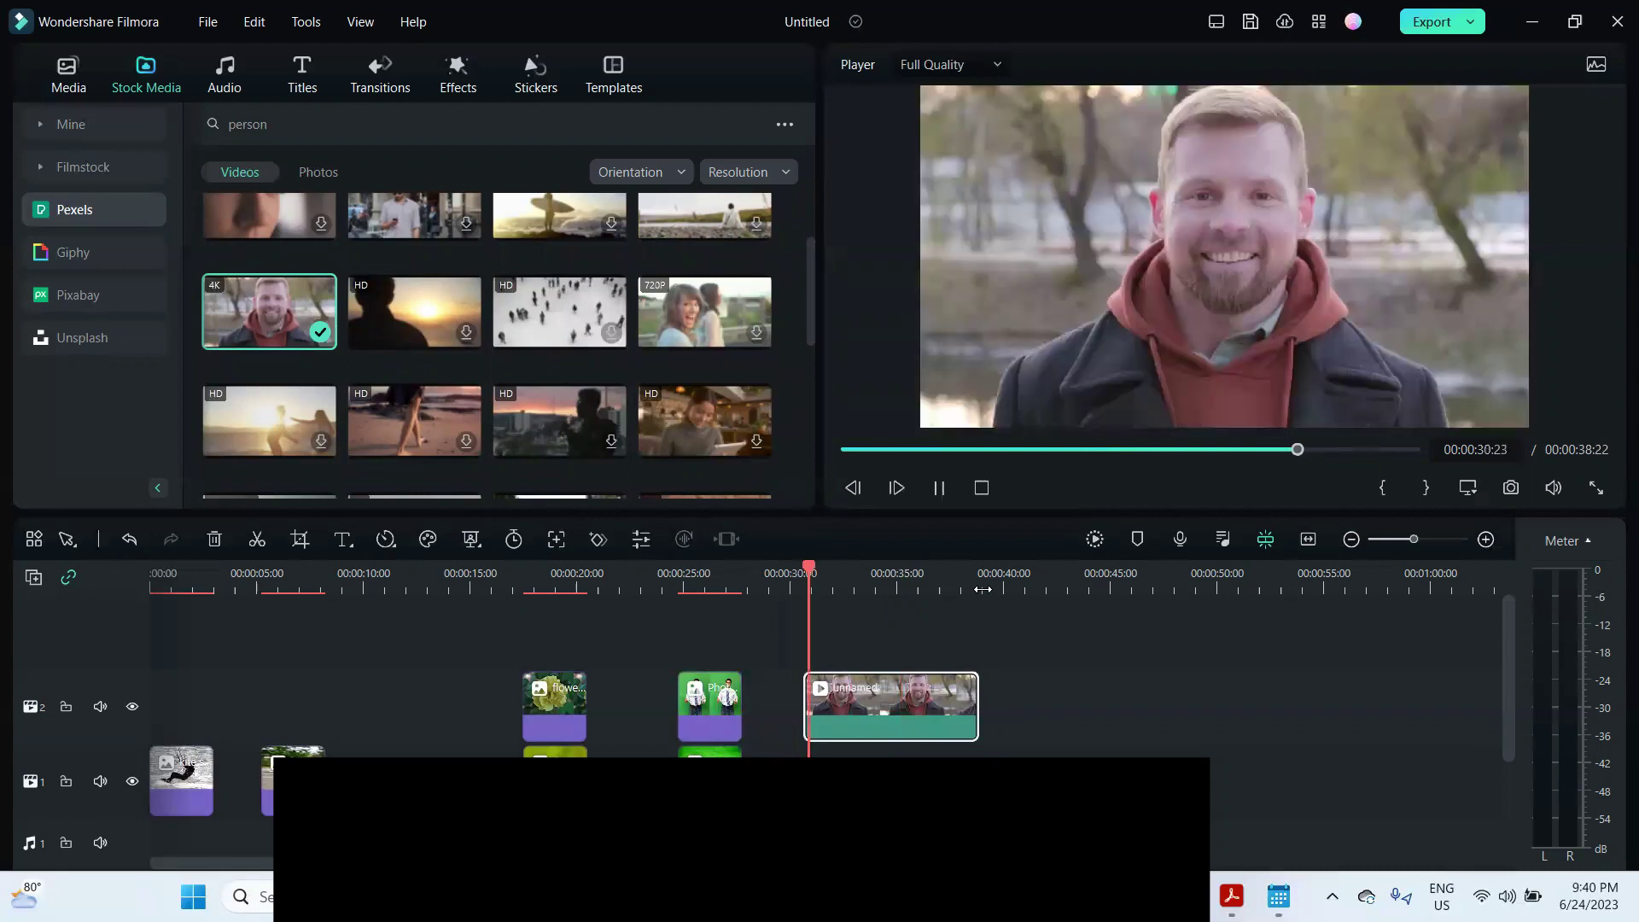
{"action": "key", "text": "space"}
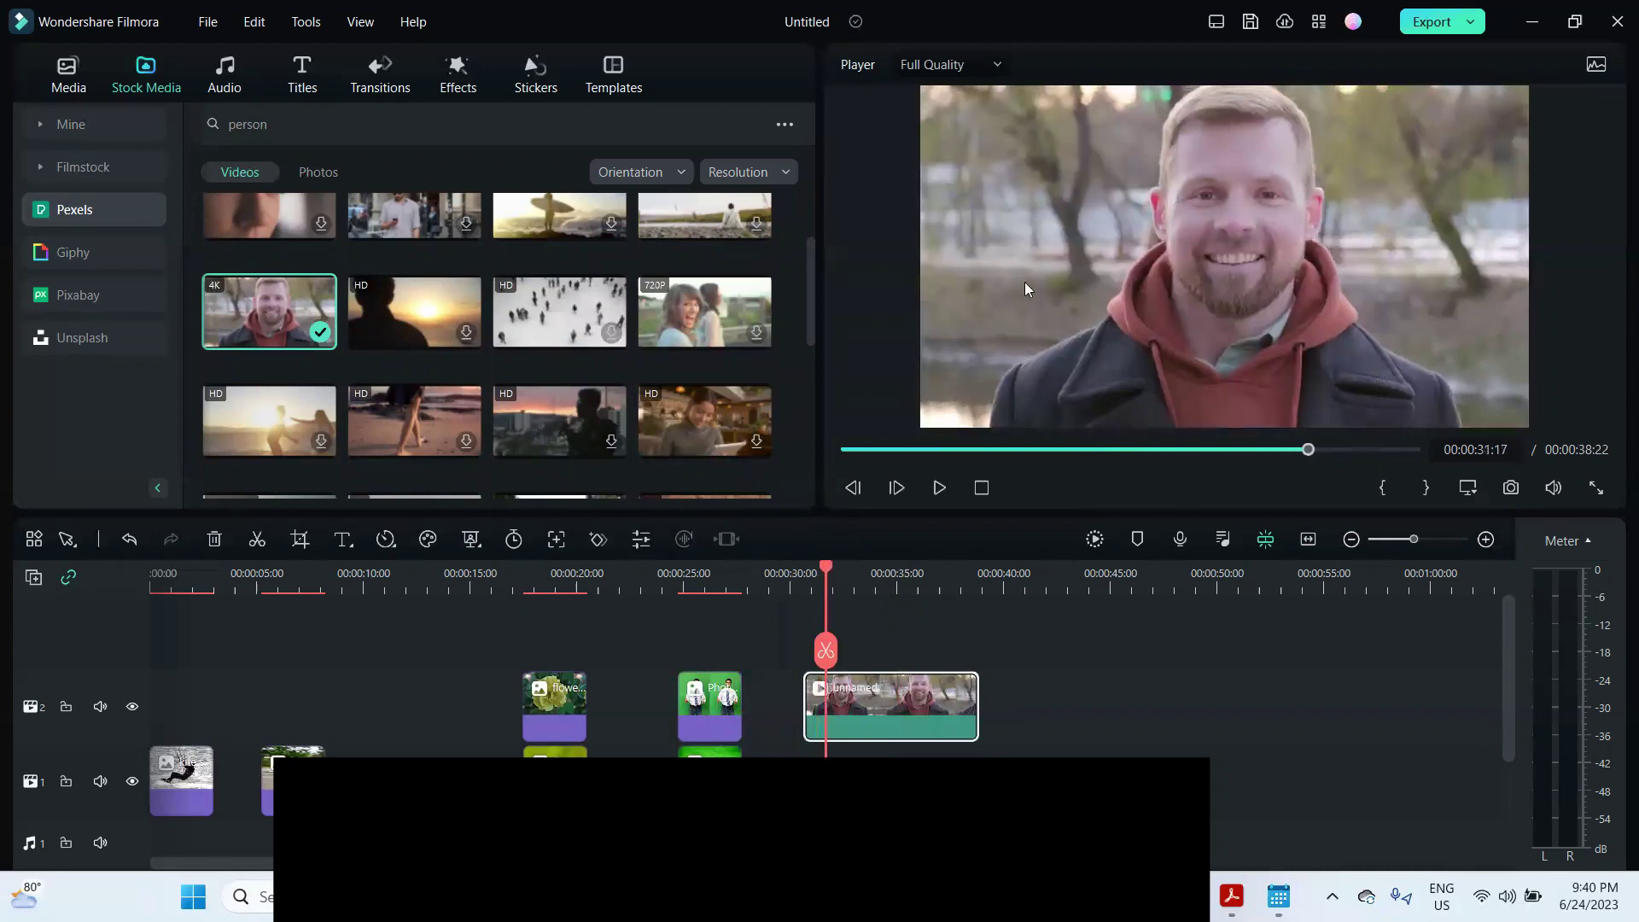
Turn on AI Portrait for the smiling man's clip on video track 2 to remove its background.
{"action": "double_click", "coordinate": [877, 693]}
{"action": "scroll", "coordinate": [153, 201], "scroll_direction": "up", "scroll_amount": 3}
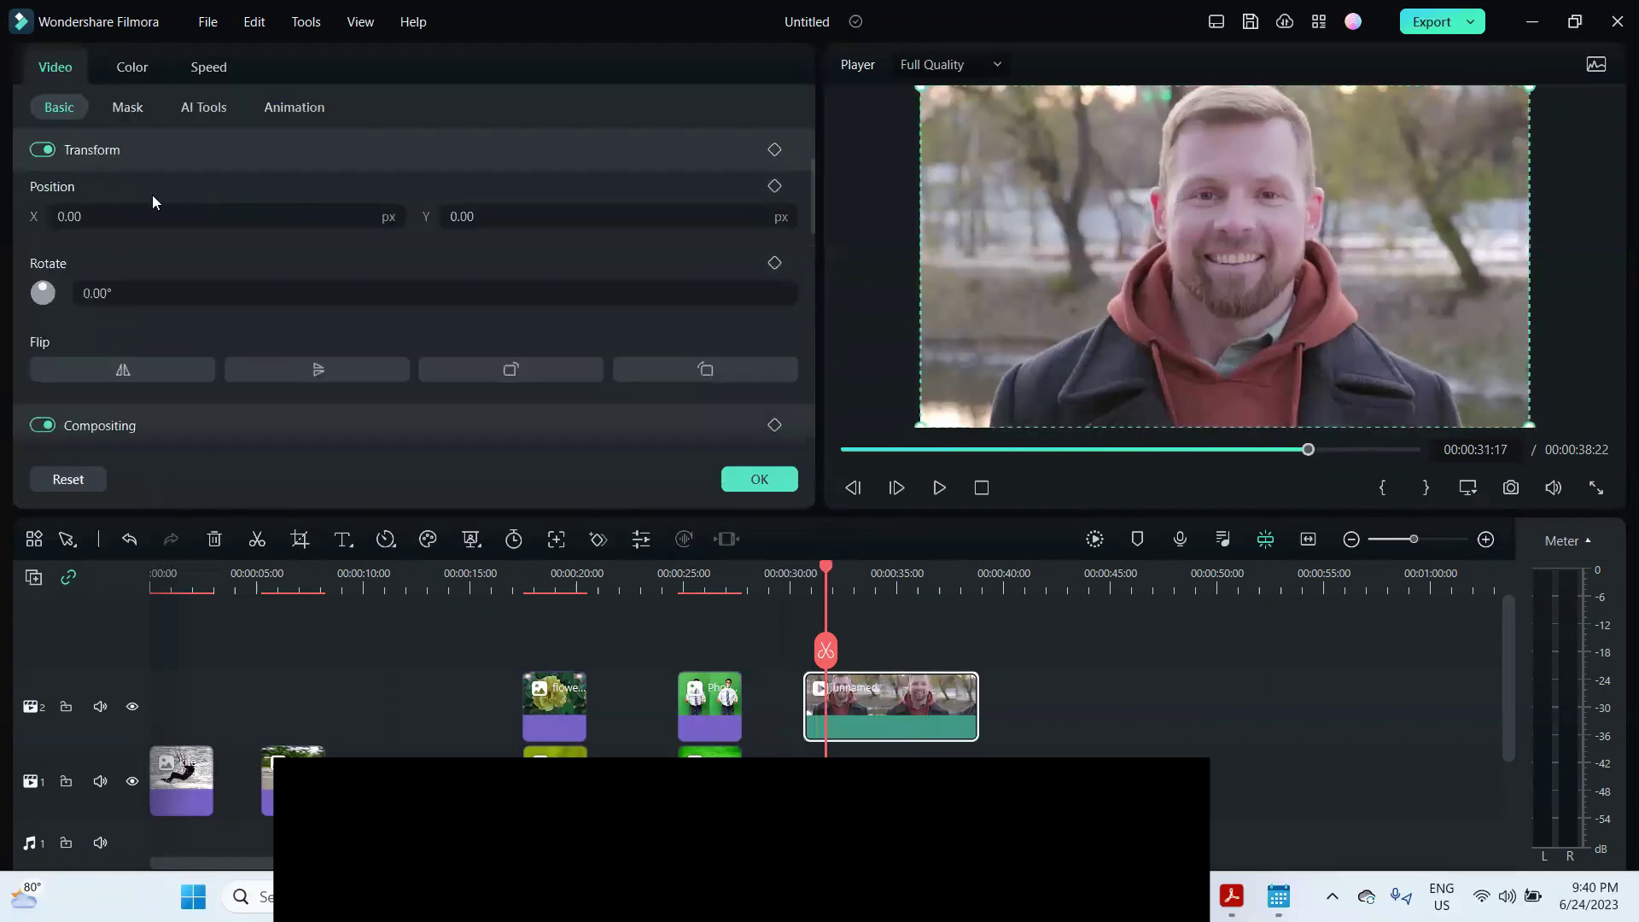
{"action": "scroll", "coordinate": [175, 201], "scroll_direction": "up", "scroll_amount": 2}
{"action": "left_click", "coordinate": [205, 106]}
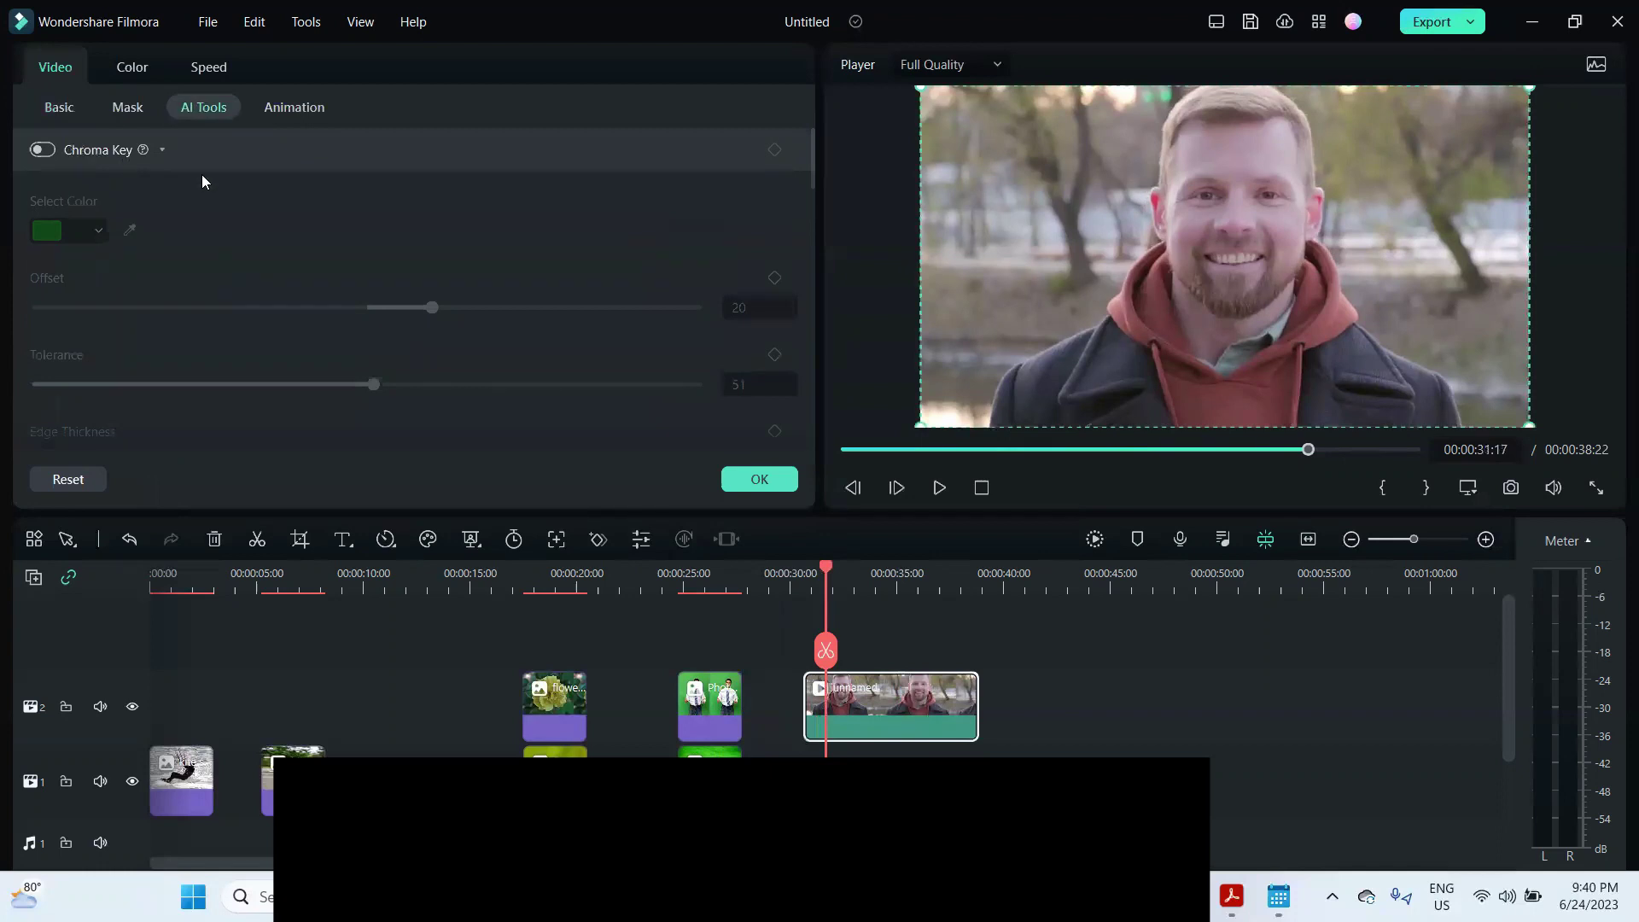
{"action": "scroll", "coordinate": [382, 231], "scroll_direction": "down", "scroll_amount": 3}
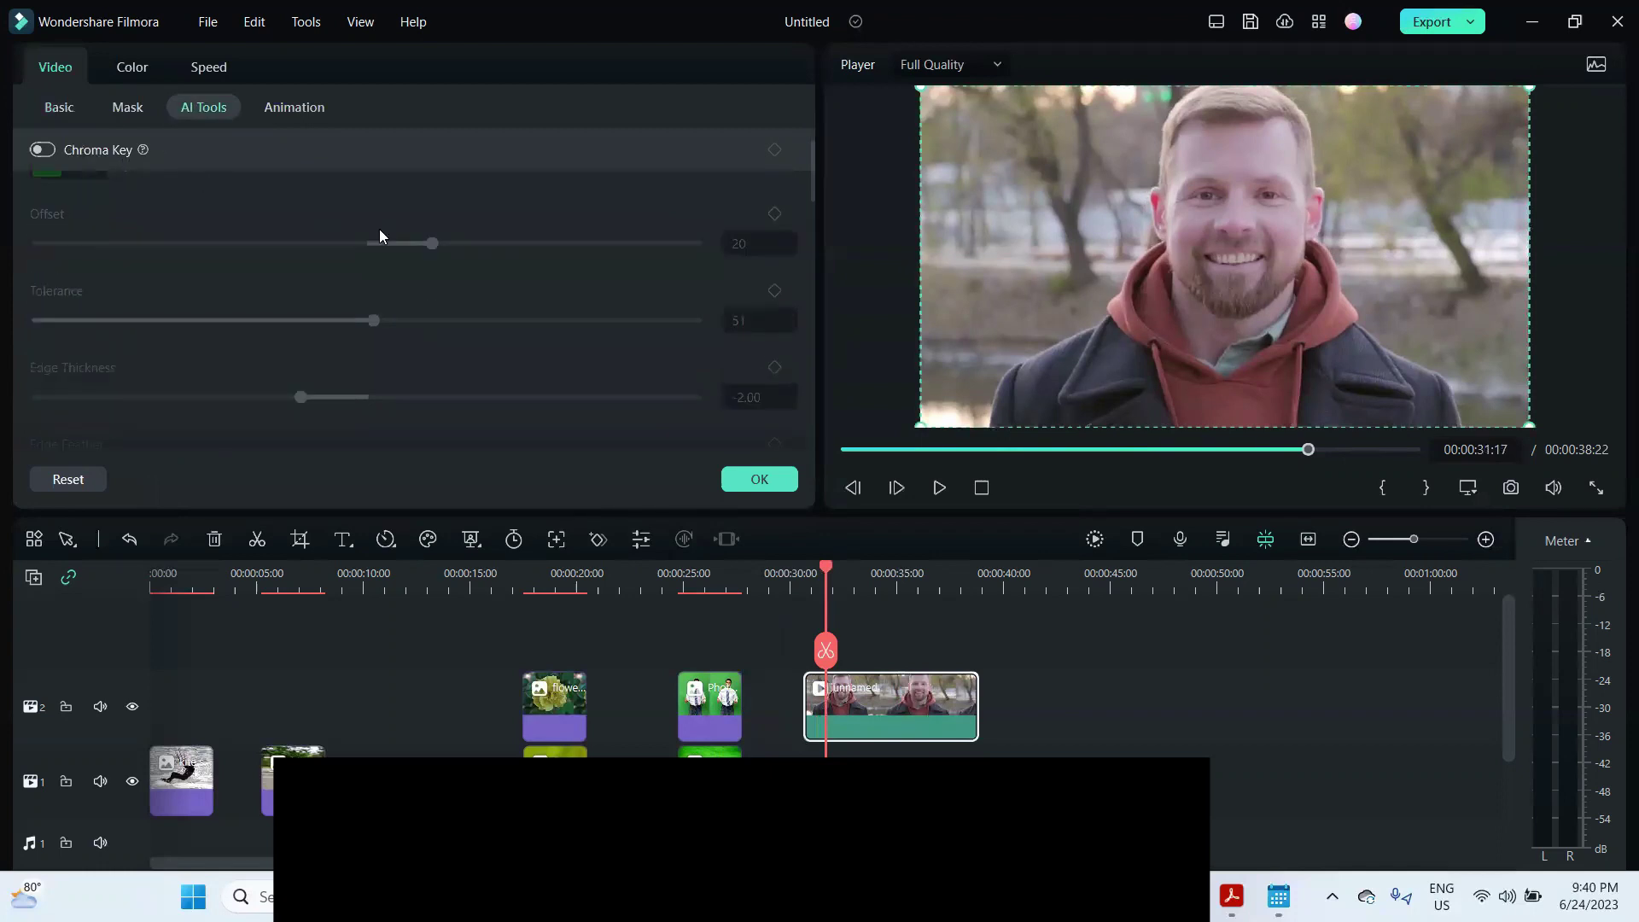
{"action": "scroll", "coordinate": [380, 235], "scroll_direction": "down", "scroll_amount": 4}
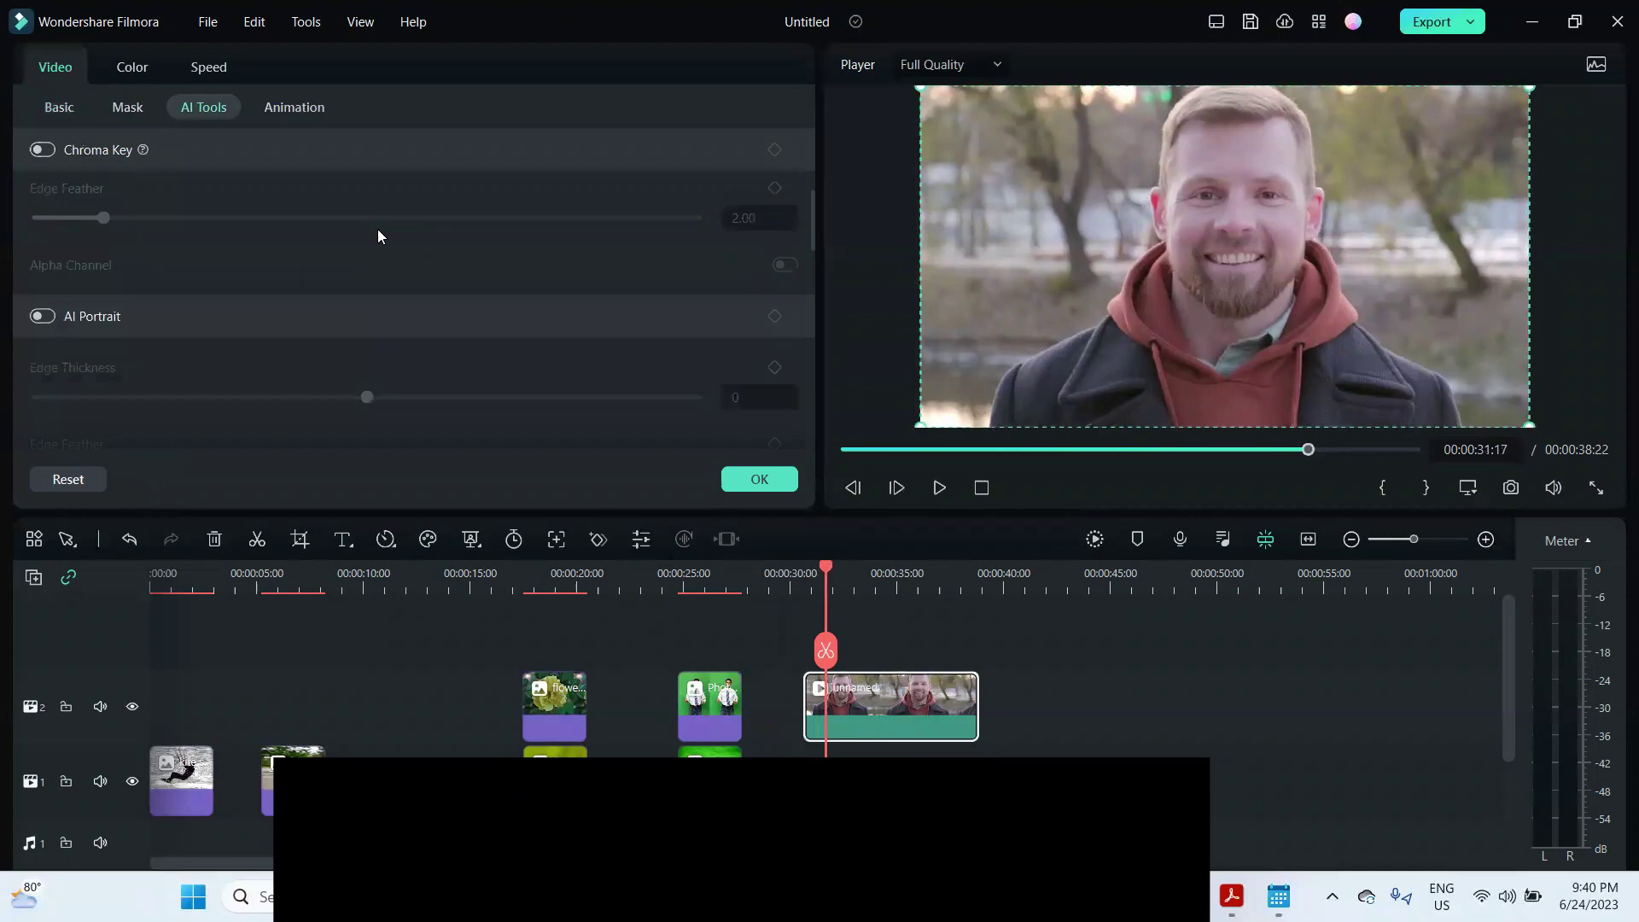
{"action": "scroll", "coordinate": [378, 229], "scroll_direction": "up", "scroll_amount": 3}
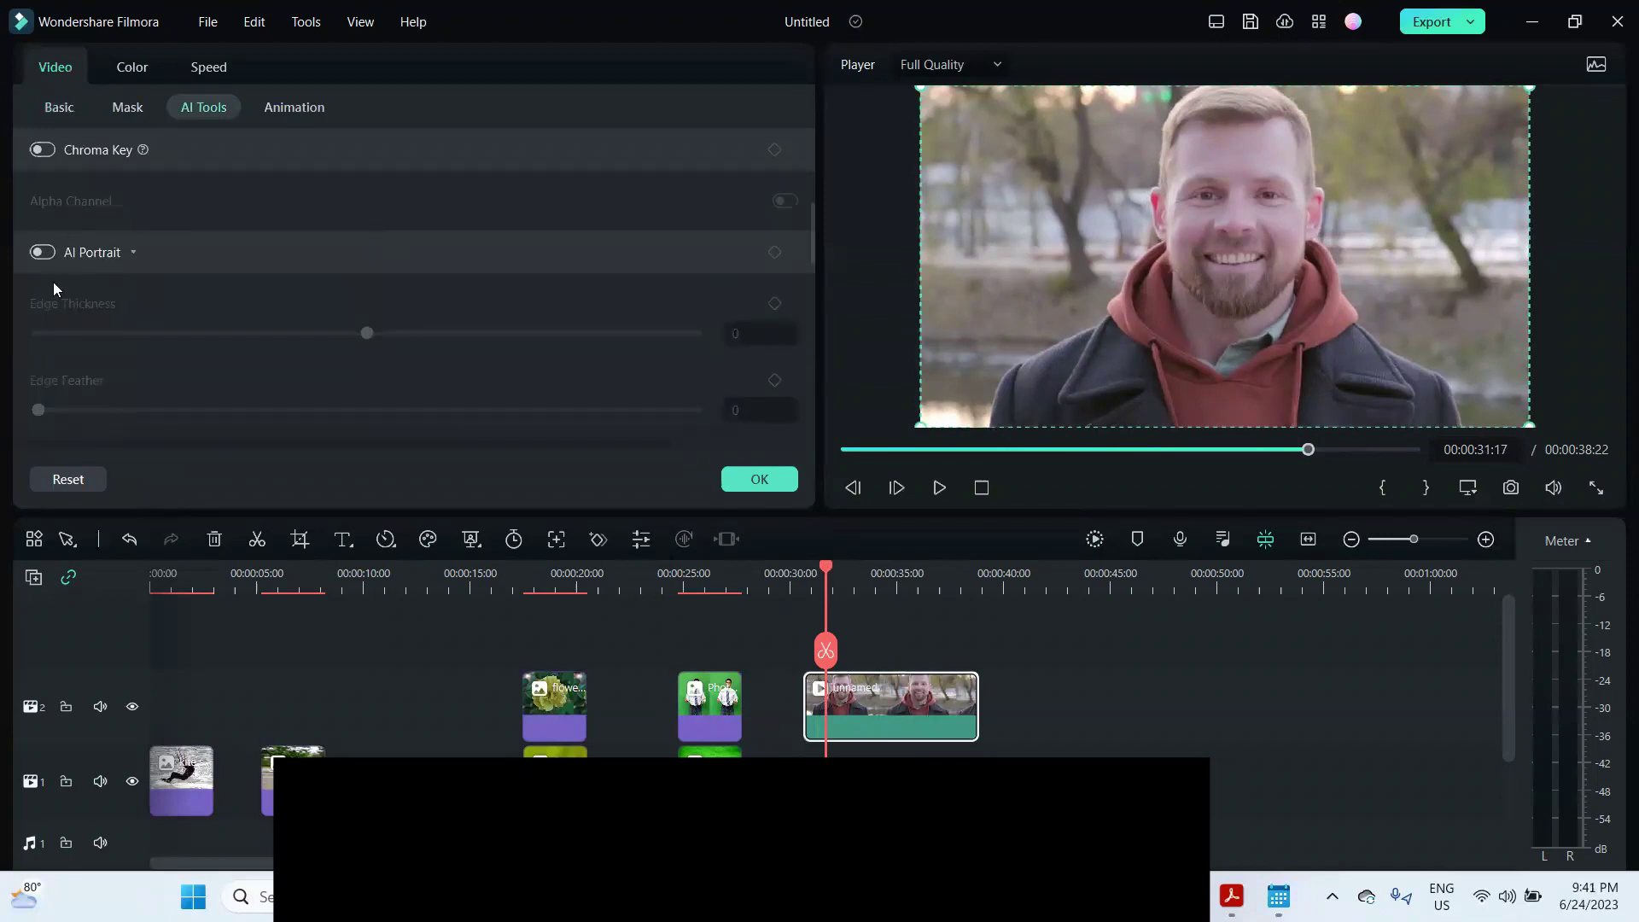
{"action": "left_click", "coordinate": [49, 252]}
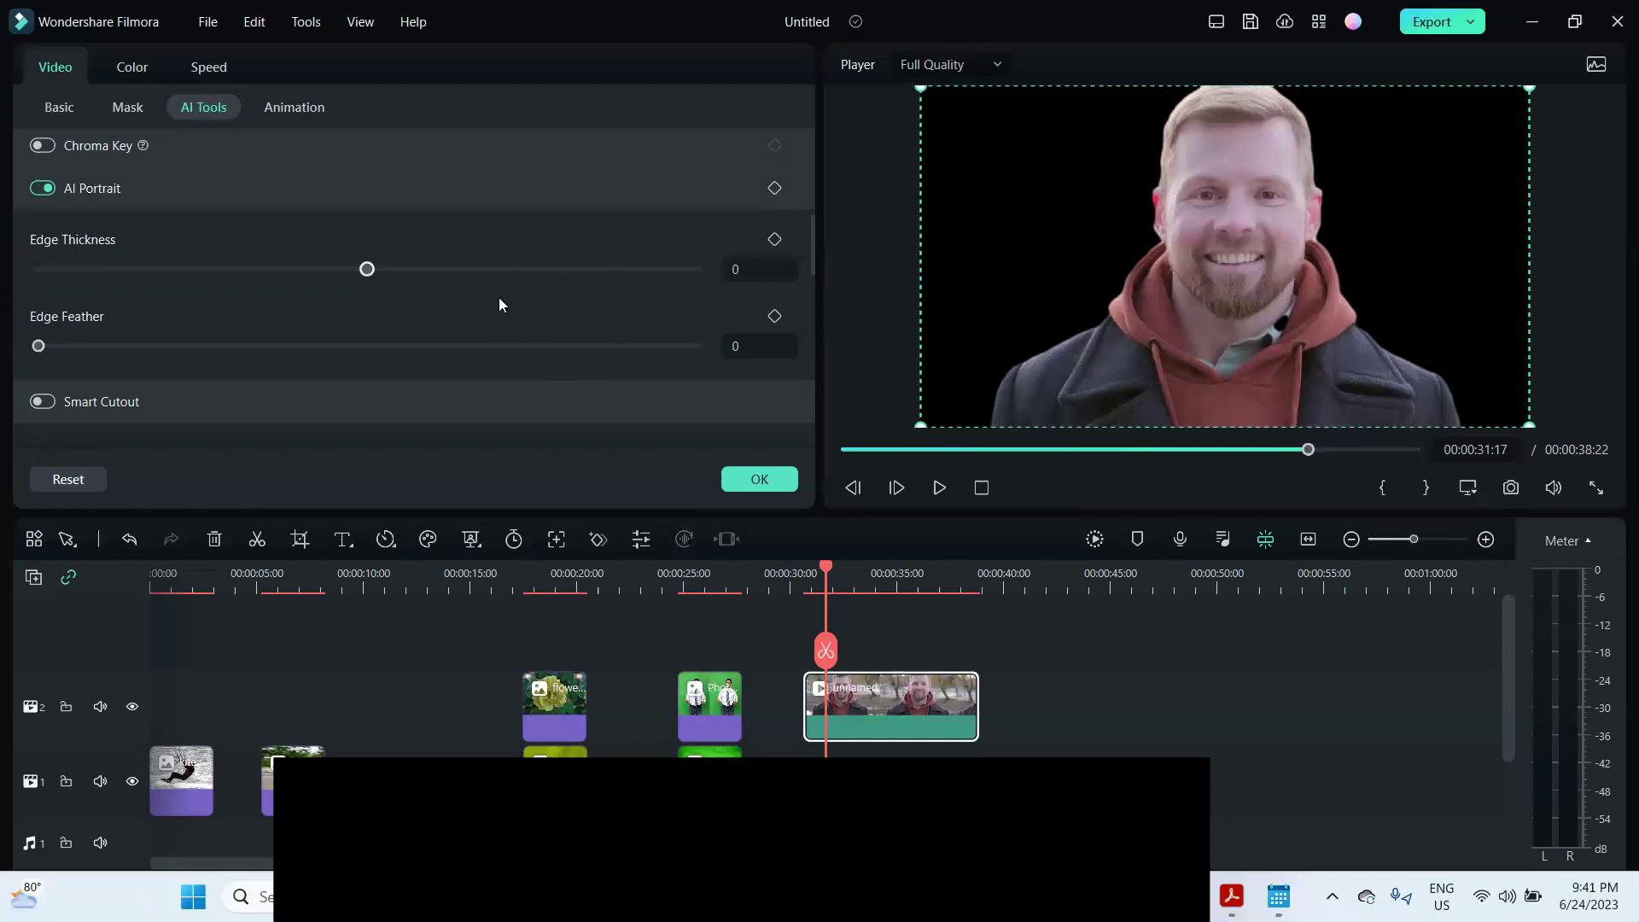
Set the AI Portrait edge feather of the smiling man's clip to 3.
{"action": "mouse_move", "coordinate": [368, 271]}
{"action": "left_mouse_down"}
{"action": "mouse_move", "coordinate": [584, 270]}
{"action": "mouse_move", "coordinate": [348, 273]}
{"action": "mouse_move", "coordinate": [366, 282]}
{"action": "left_mouse_up"}
{"action": "left_click_drag", "start_coordinate": [57, 351], "coordinate": [107, 350]}
{"action": "left_click_drag", "start_coordinate": [104, 346], "coordinate": [498, 346]}
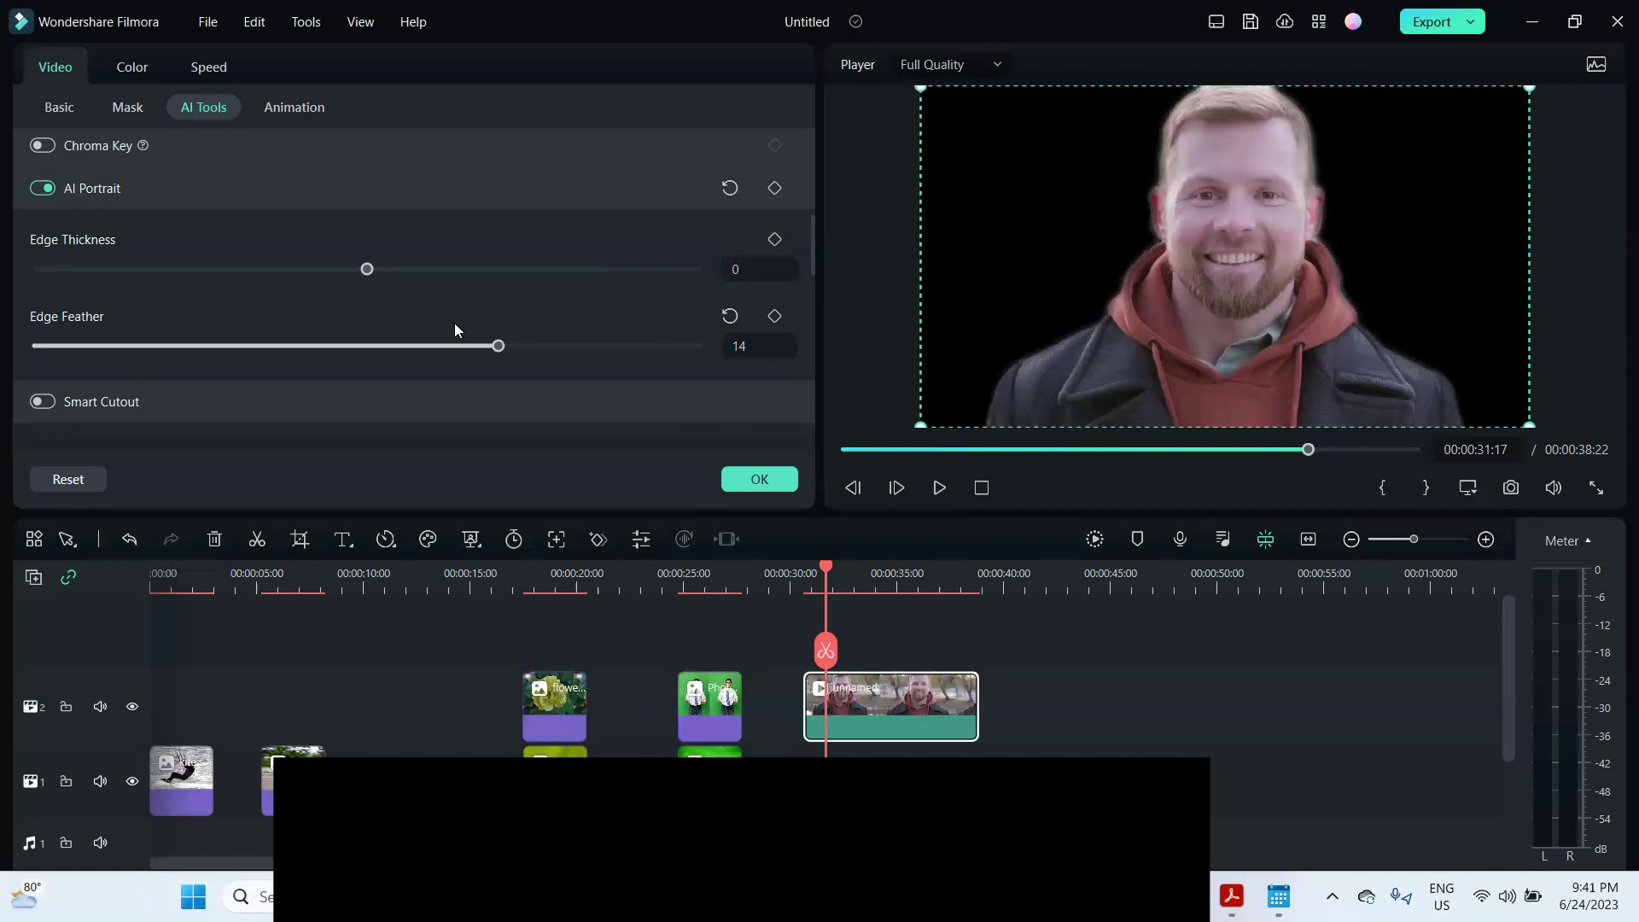
{"action": "left_click_drag", "start_coordinate": [498, 346], "coordinate": [141, 352]}
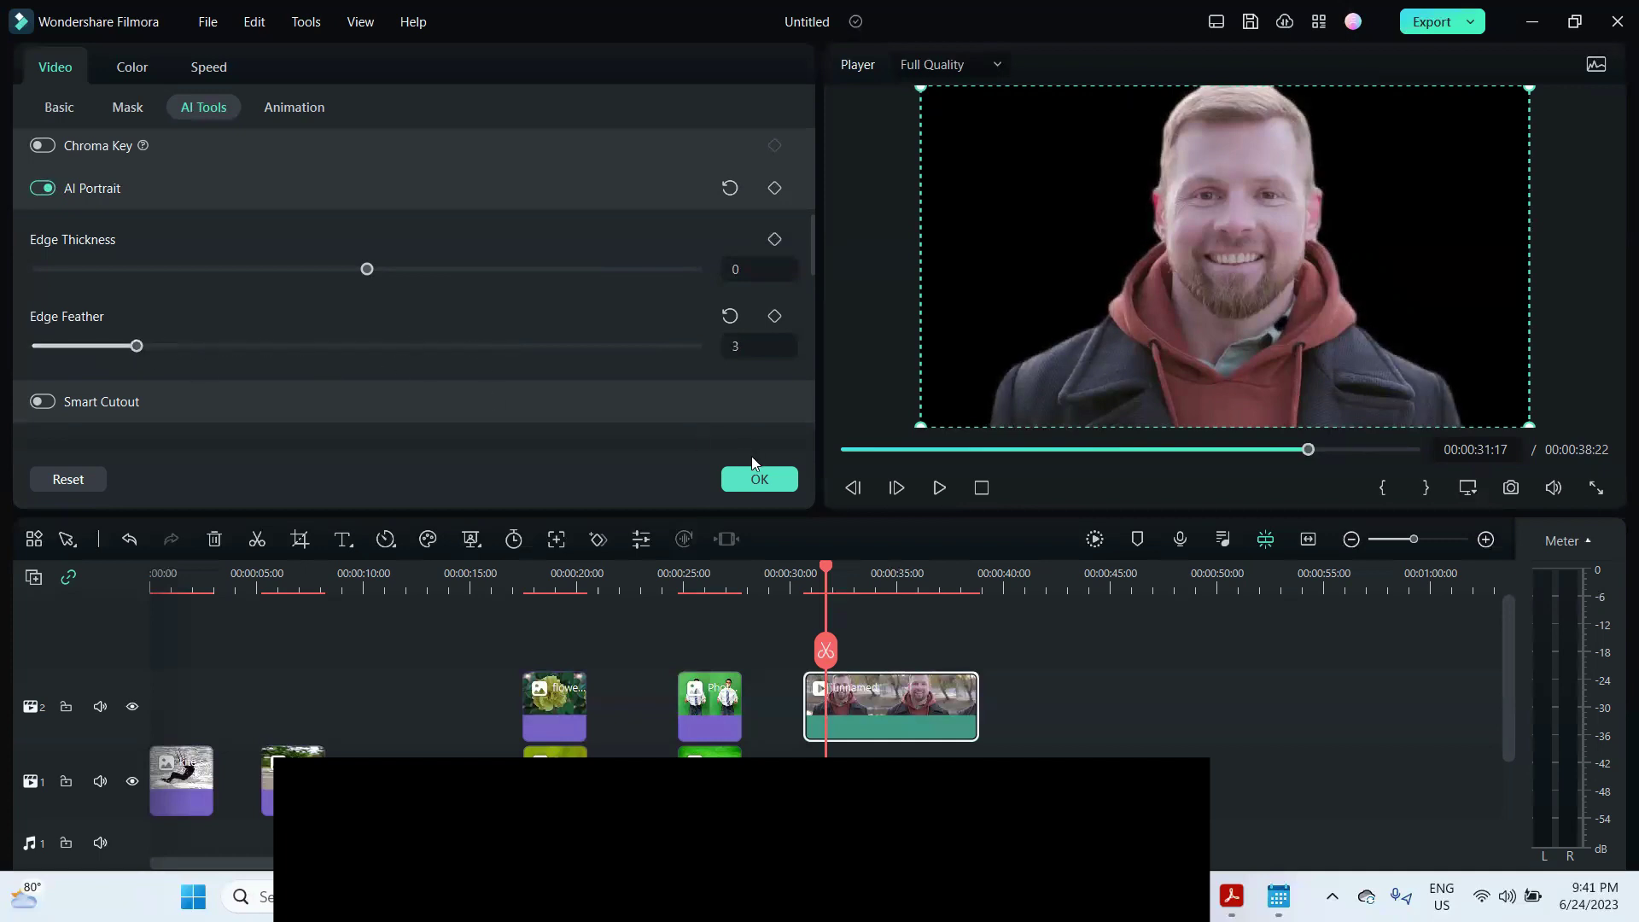
Play back the smiling man's cut-out to check its edges and confirm the clip settings.
{"action": "key", "text": "space"}
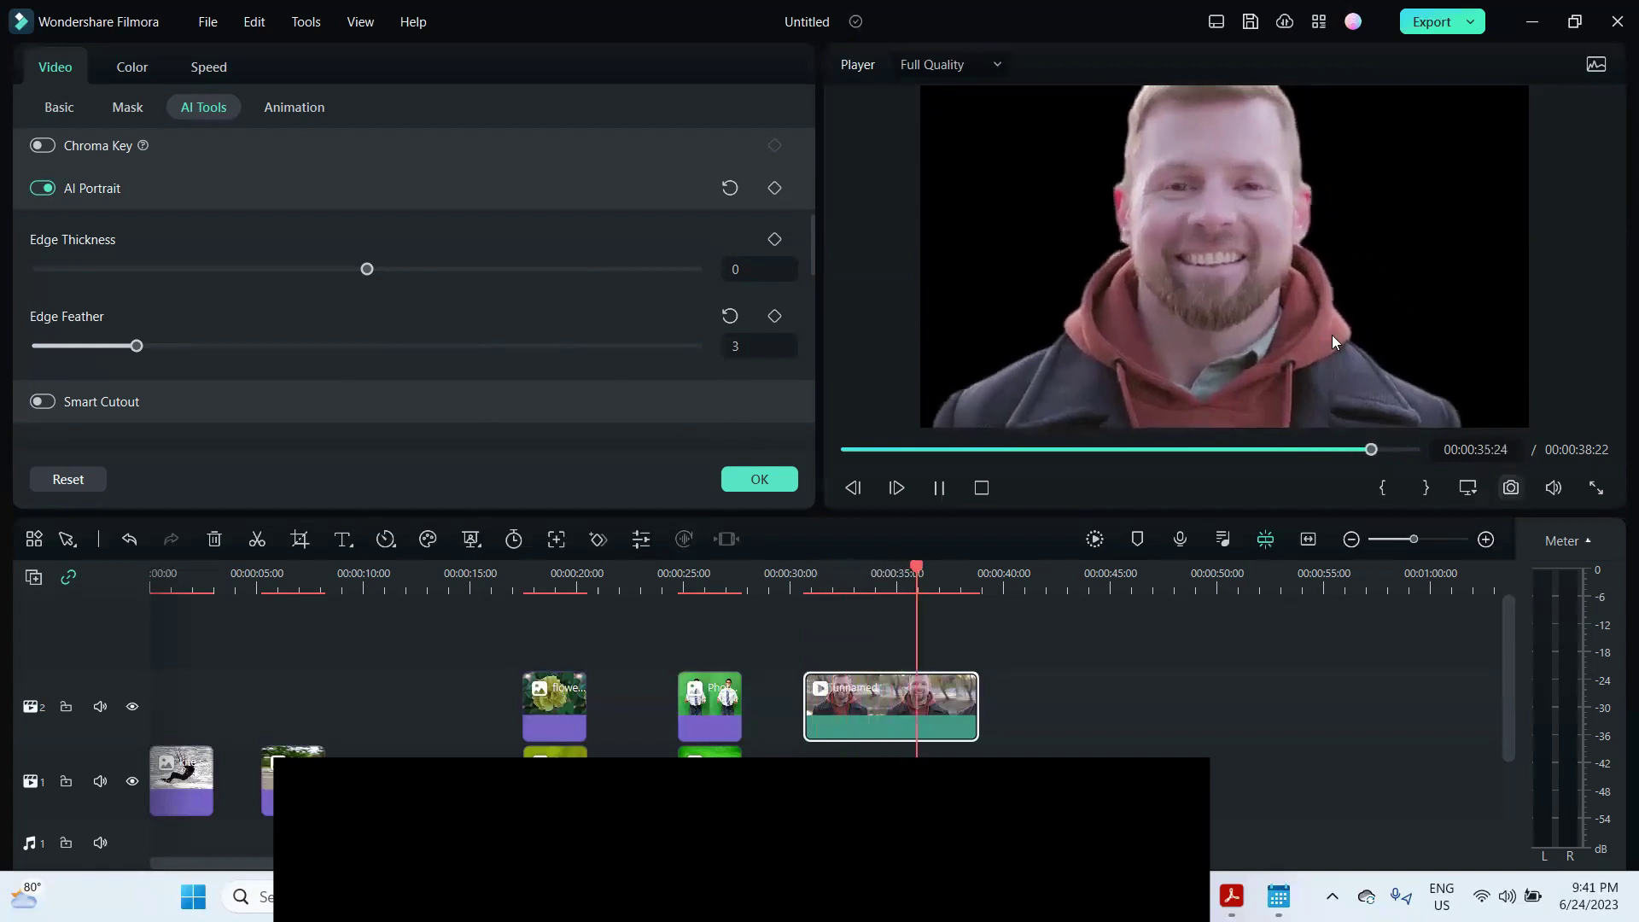
{"action": "left_click", "coordinate": [866, 579]}
{"action": "left_click", "coordinate": [939, 488]}
{"action": "left_click", "coordinate": [939, 488]}
{"action": "left_click", "coordinate": [760, 479]}
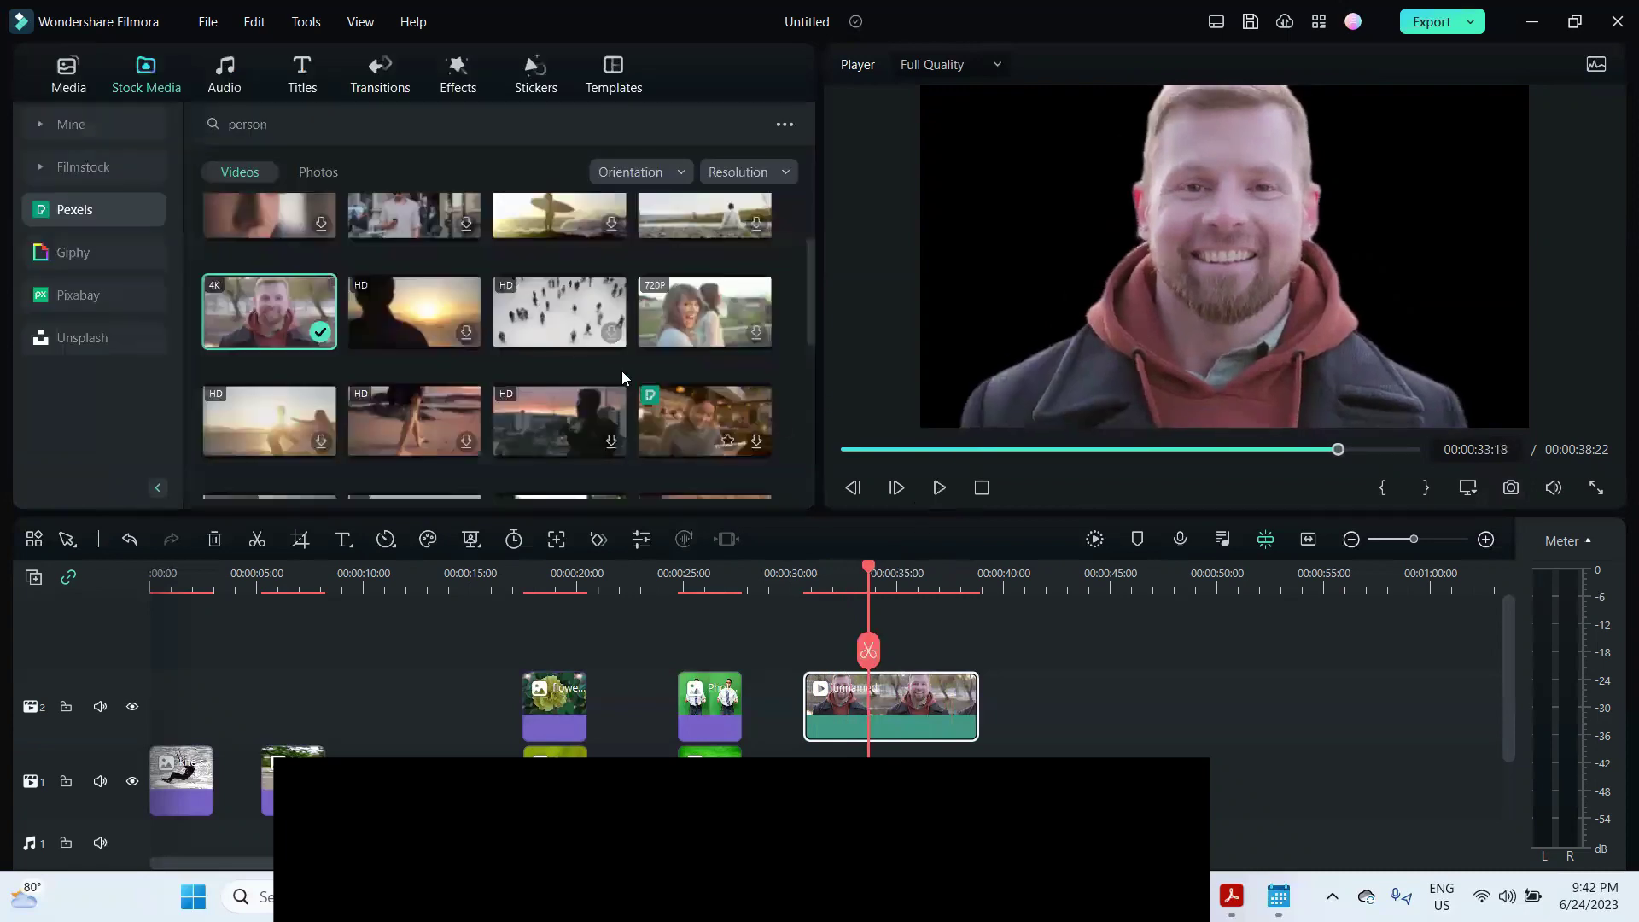
Search the Pexels stock videos for "background".
{"action": "scroll", "coordinate": [566, 343], "scroll_direction": "up", "scroll_amount": 2}
{"action": "scroll", "coordinate": [567, 337], "scroll_direction": "up", "scroll_amount": 1}
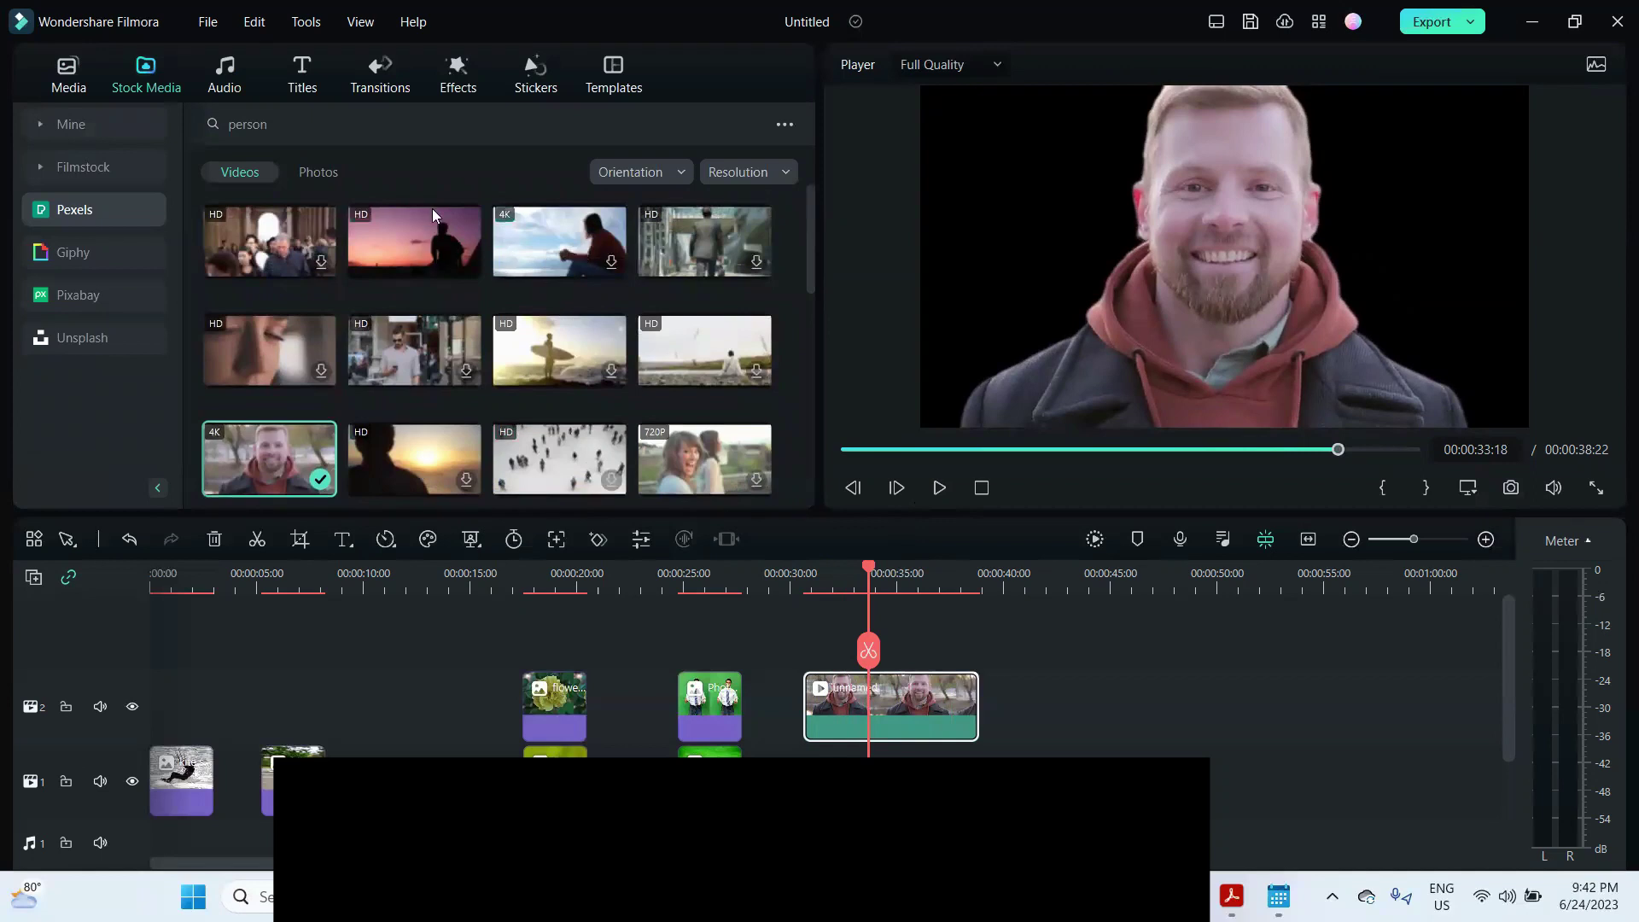
{"action": "left_click_drag", "start_coordinate": [269, 124], "coordinate": [180, 123]}
{"action": "type", "text": "backgropund"}
{"action": "key", "text": "BackSpace"}
{"action": "key", "text": "BackSpace"}
{"action": "key", "text": "BackSpace"}
{"action": "key", "text": "BackSpace"}
{"action": "type", "text": "un"}
{"action": "key", "text": "BackSpace"}
{"action": "key", "text": "BackSpace"}
{"action": "key", "text": "BackSpace"}
{"action": "type", "text": "ound"}
{"action": "key", "text": "Return"}
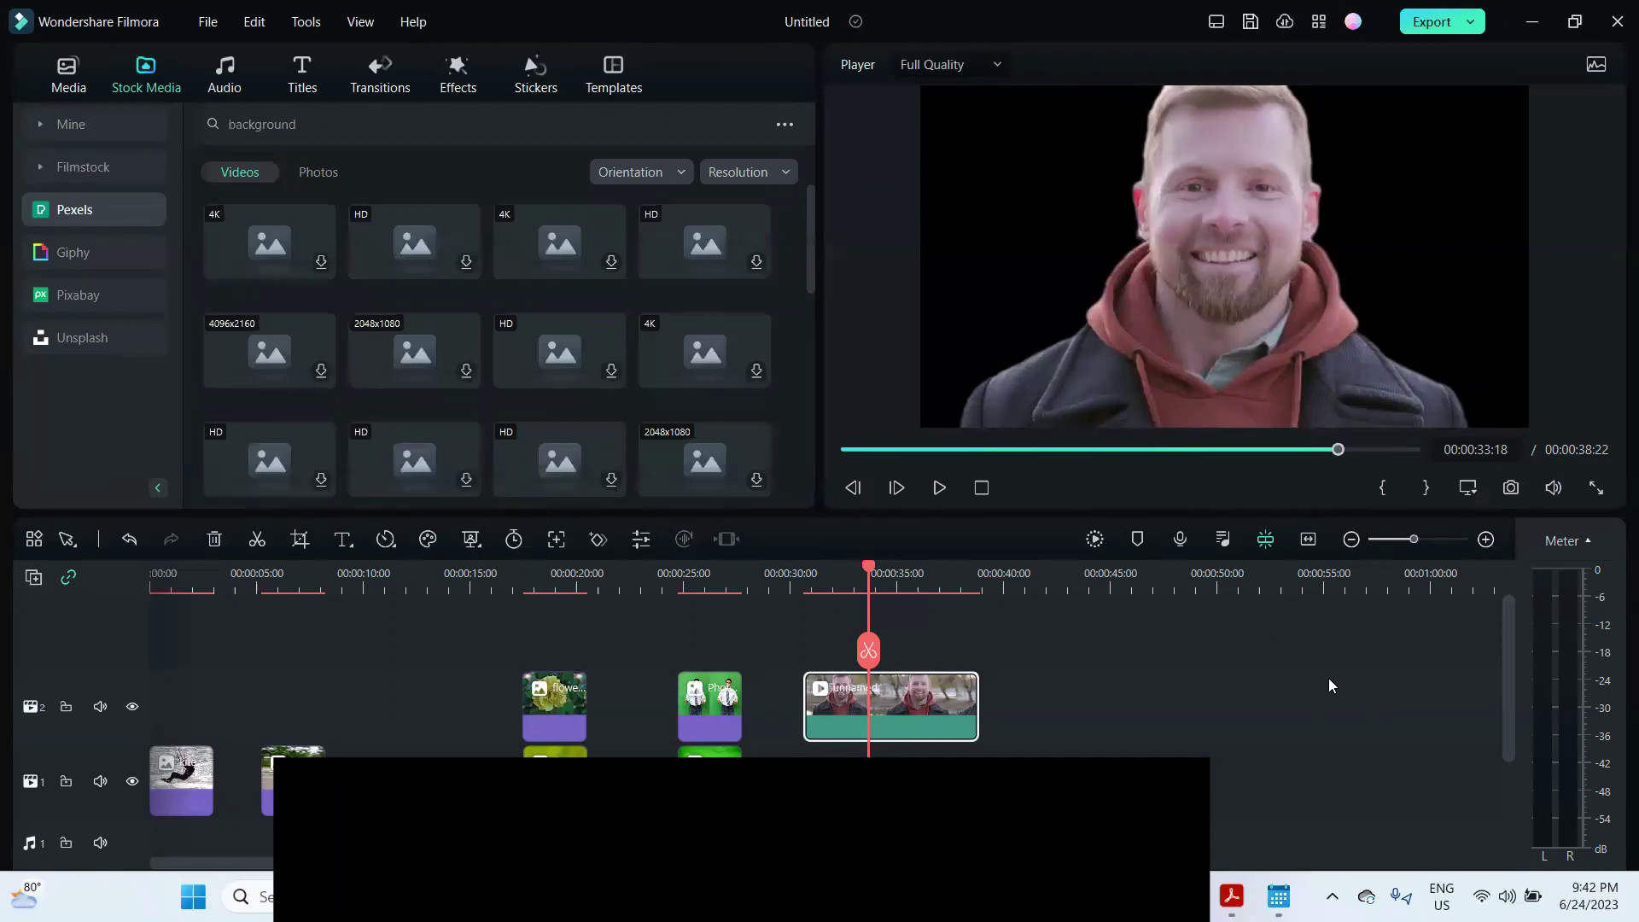
Download the 4096x2160 sunset clouds video, place it on video track 1 beneath the smiling man's clip and play the composite.
{"action": "left_click", "coordinate": [321, 370]}
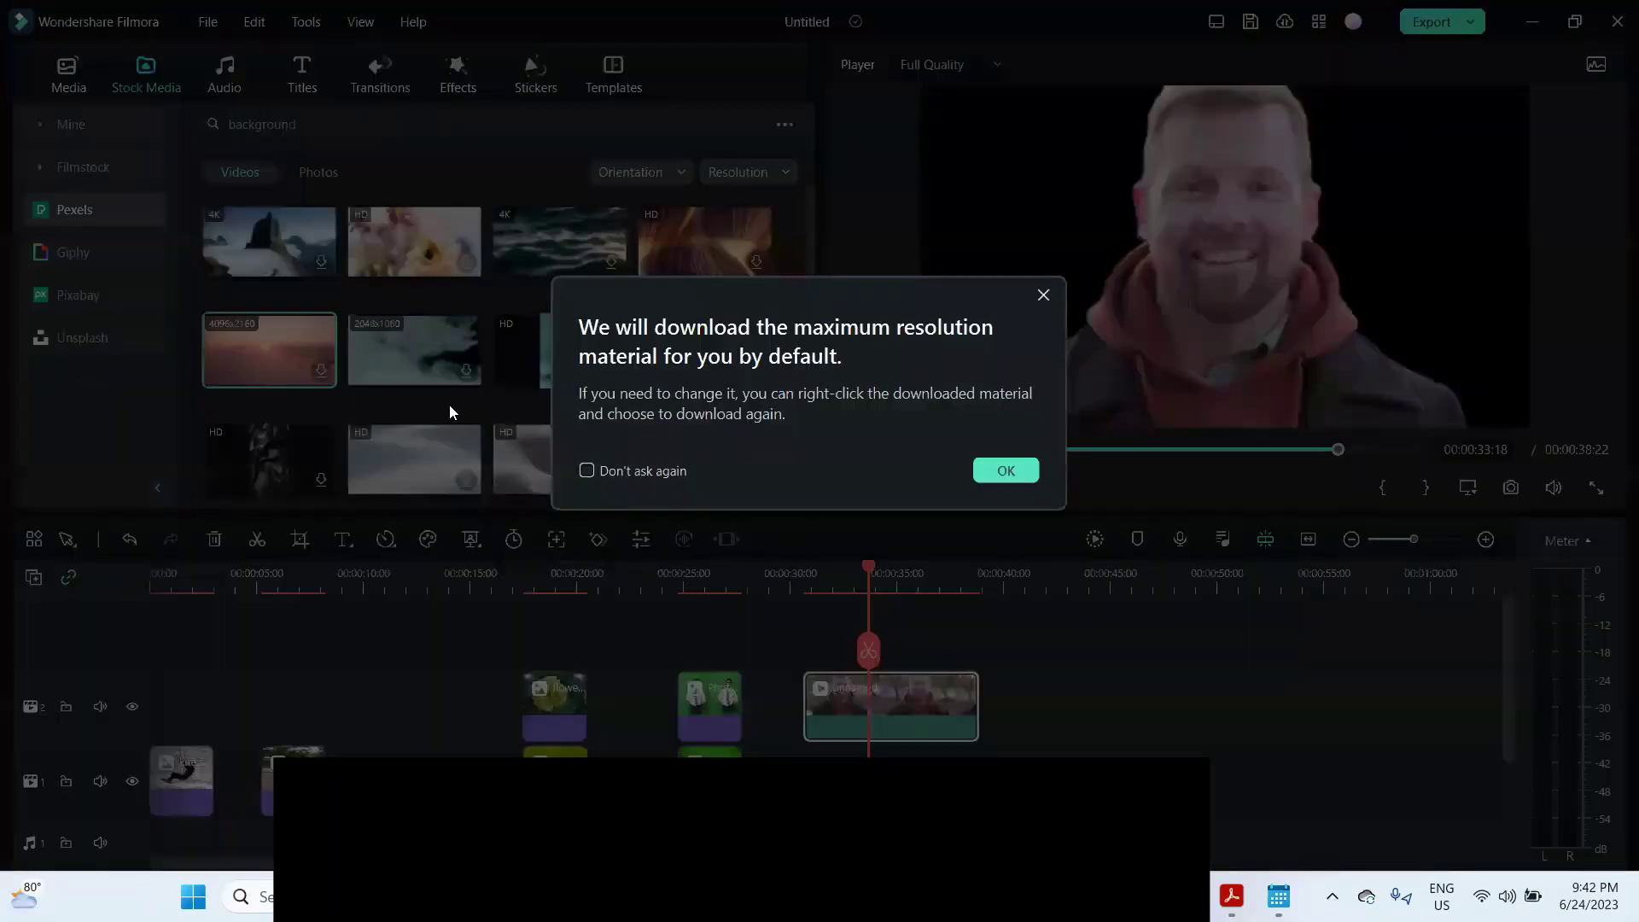
{"action": "left_click", "coordinate": [1005, 468]}
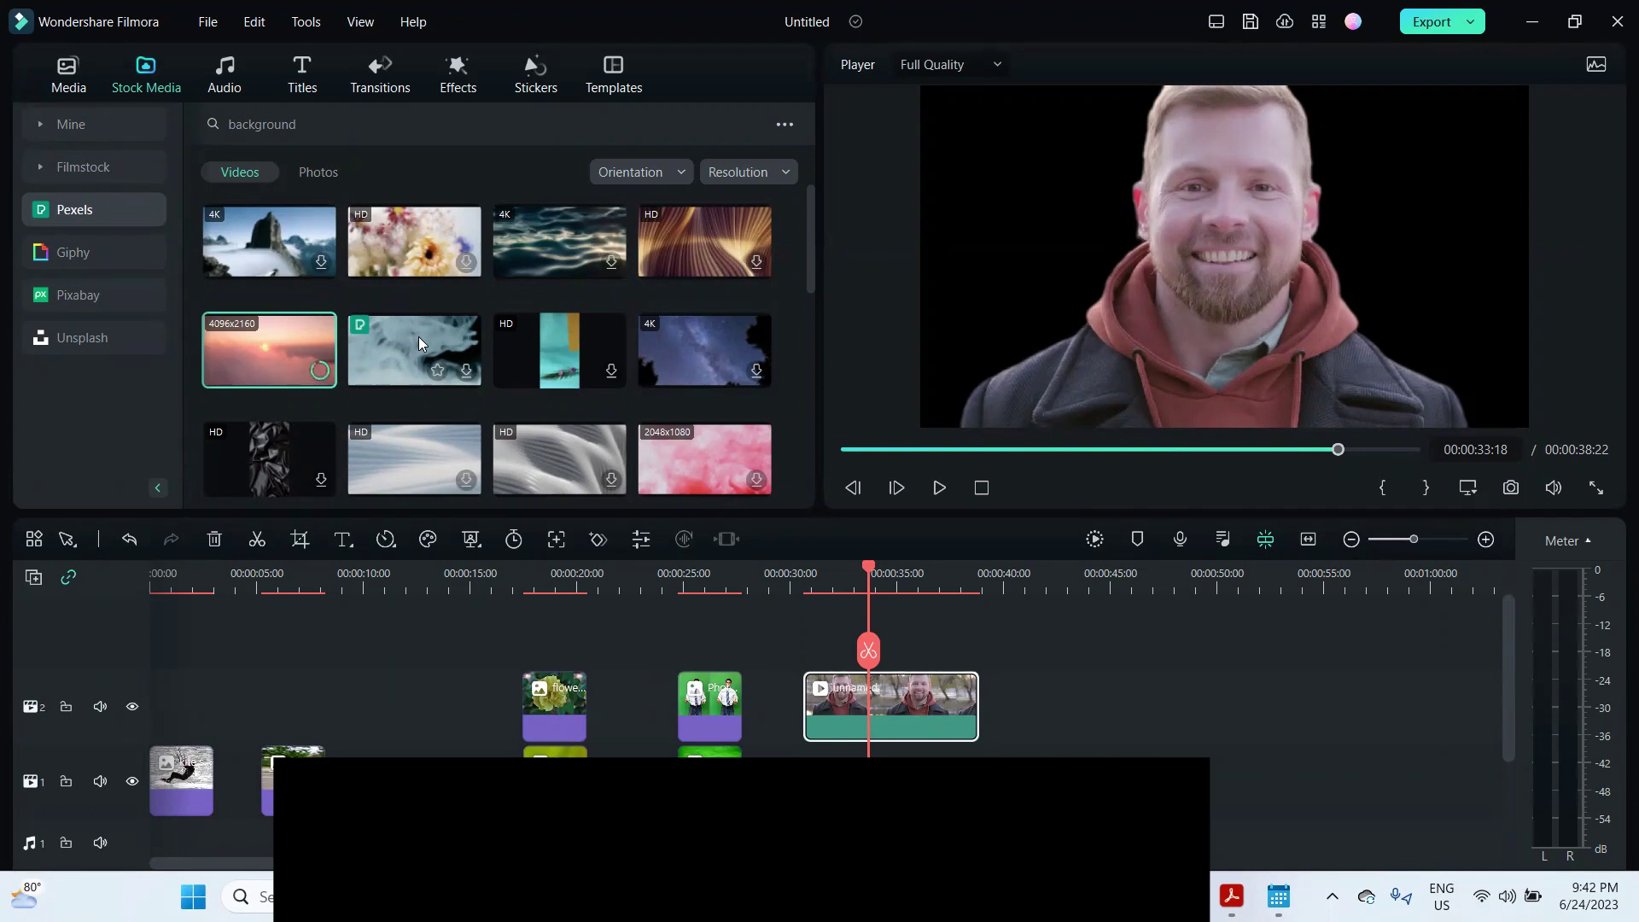
{"action": "left_click_drag", "start_coordinate": [333, 334], "coordinate": [922, 734]}
{"action": "key", "text": "space"}
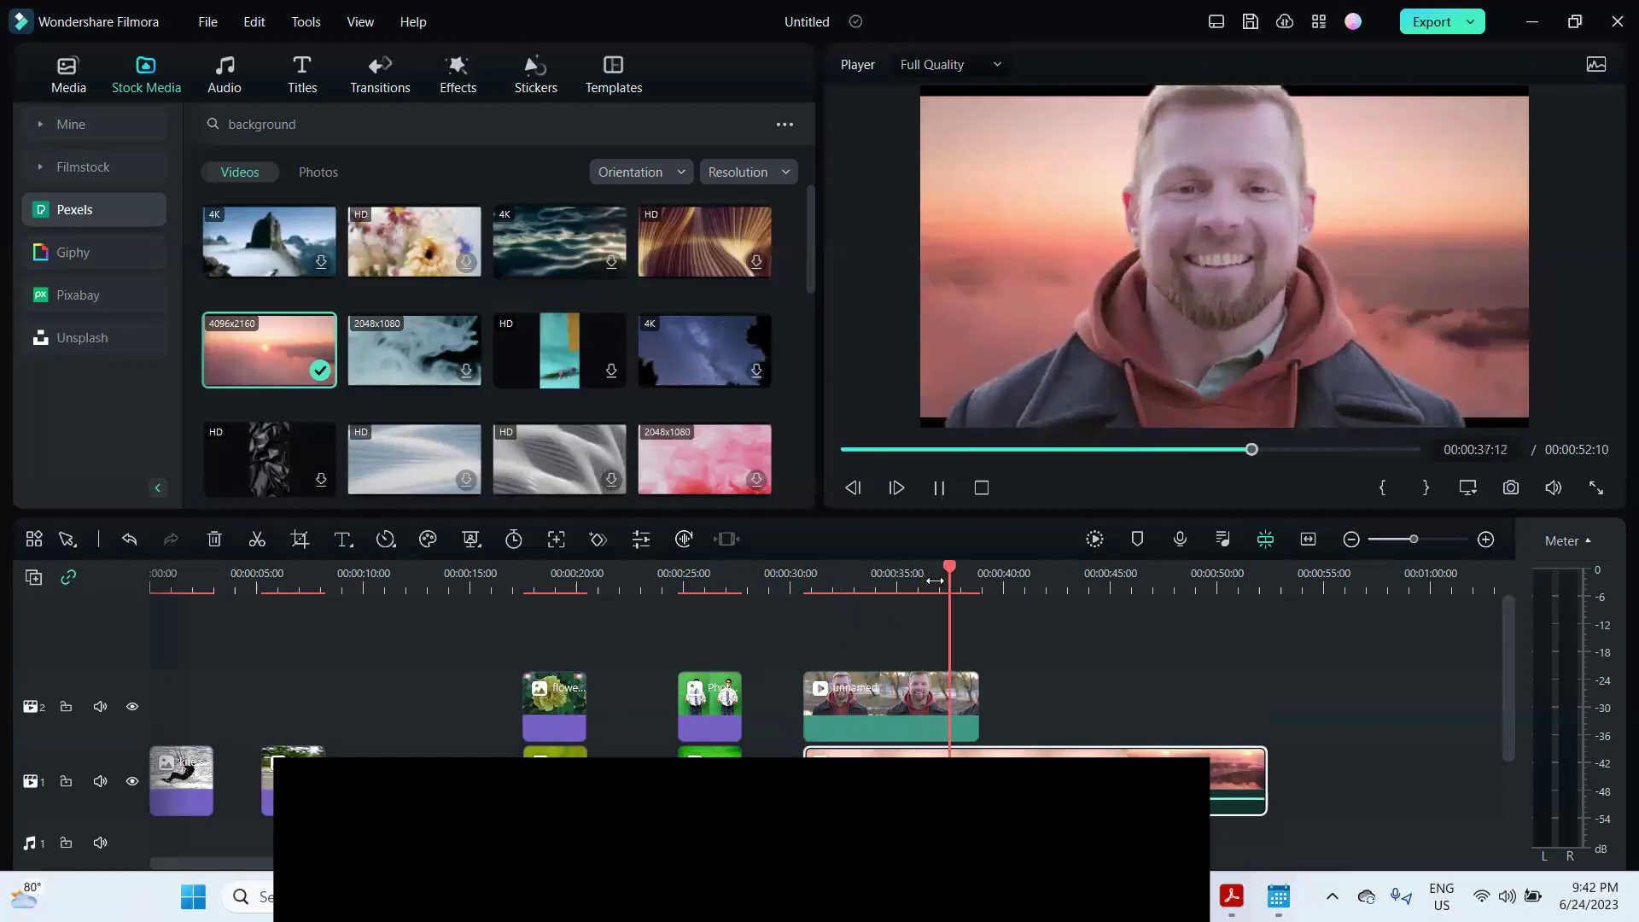
{"action": "key", "text": "space"}
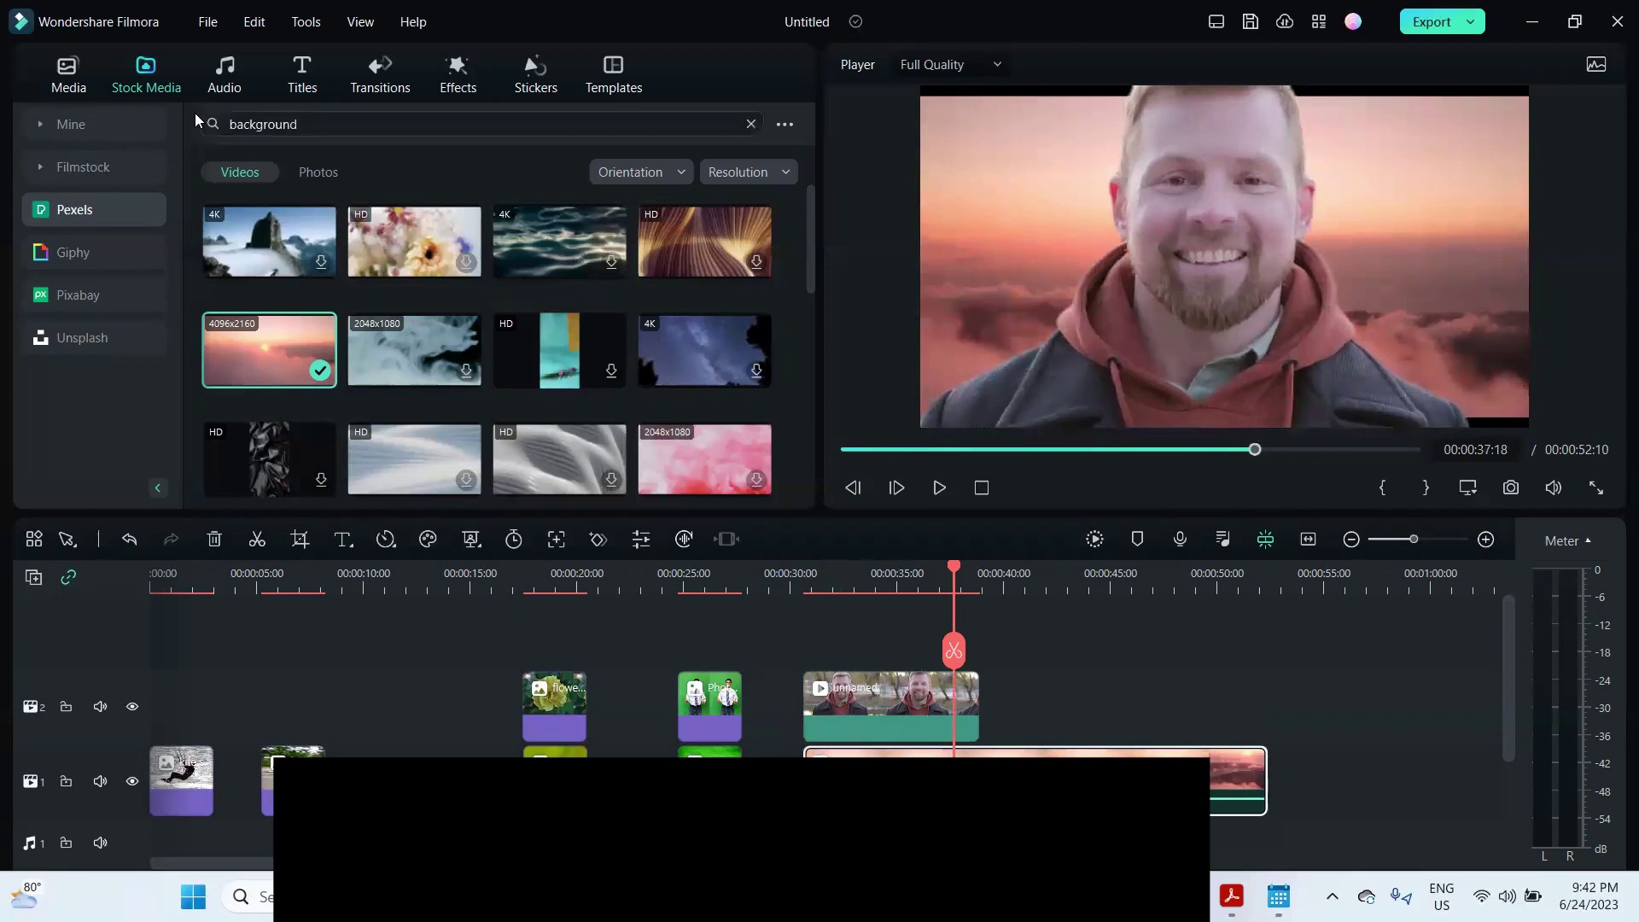
Browse the unfiltered Pexels stock videos for further clips suited to background removal.
{"action": "left_click", "coordinate": [68, 72]}
{"action": "left_click", "coordinate": [146, 75]}
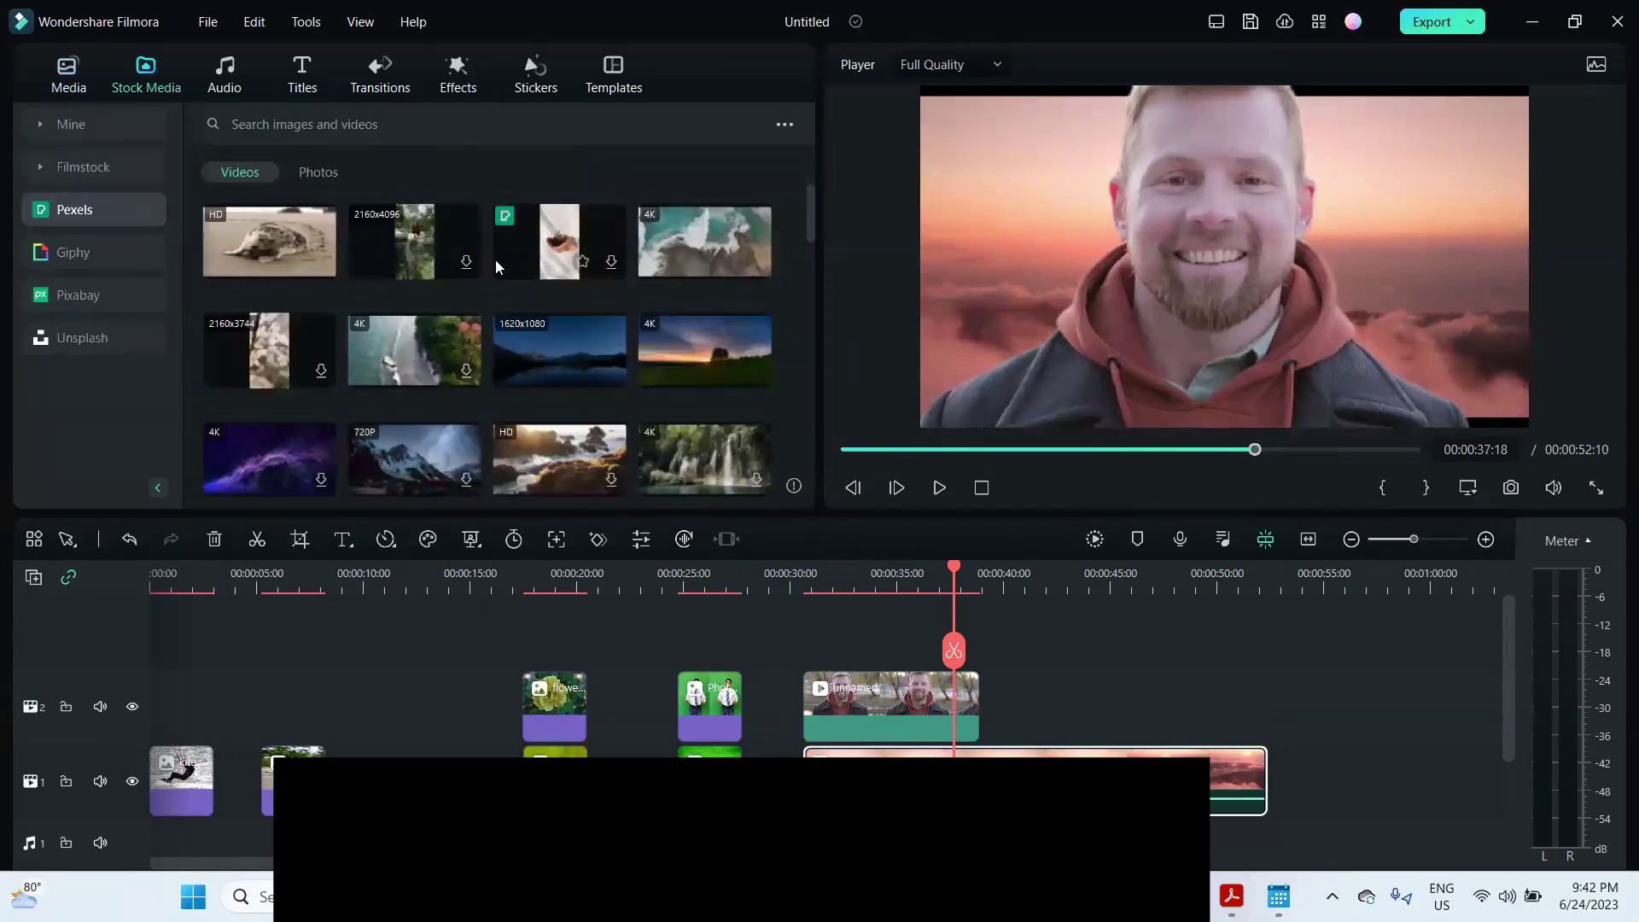
{"action": "scroll", "coordinate": [668, 364], "scroll_direction": "down", "scroll_amount": 2}
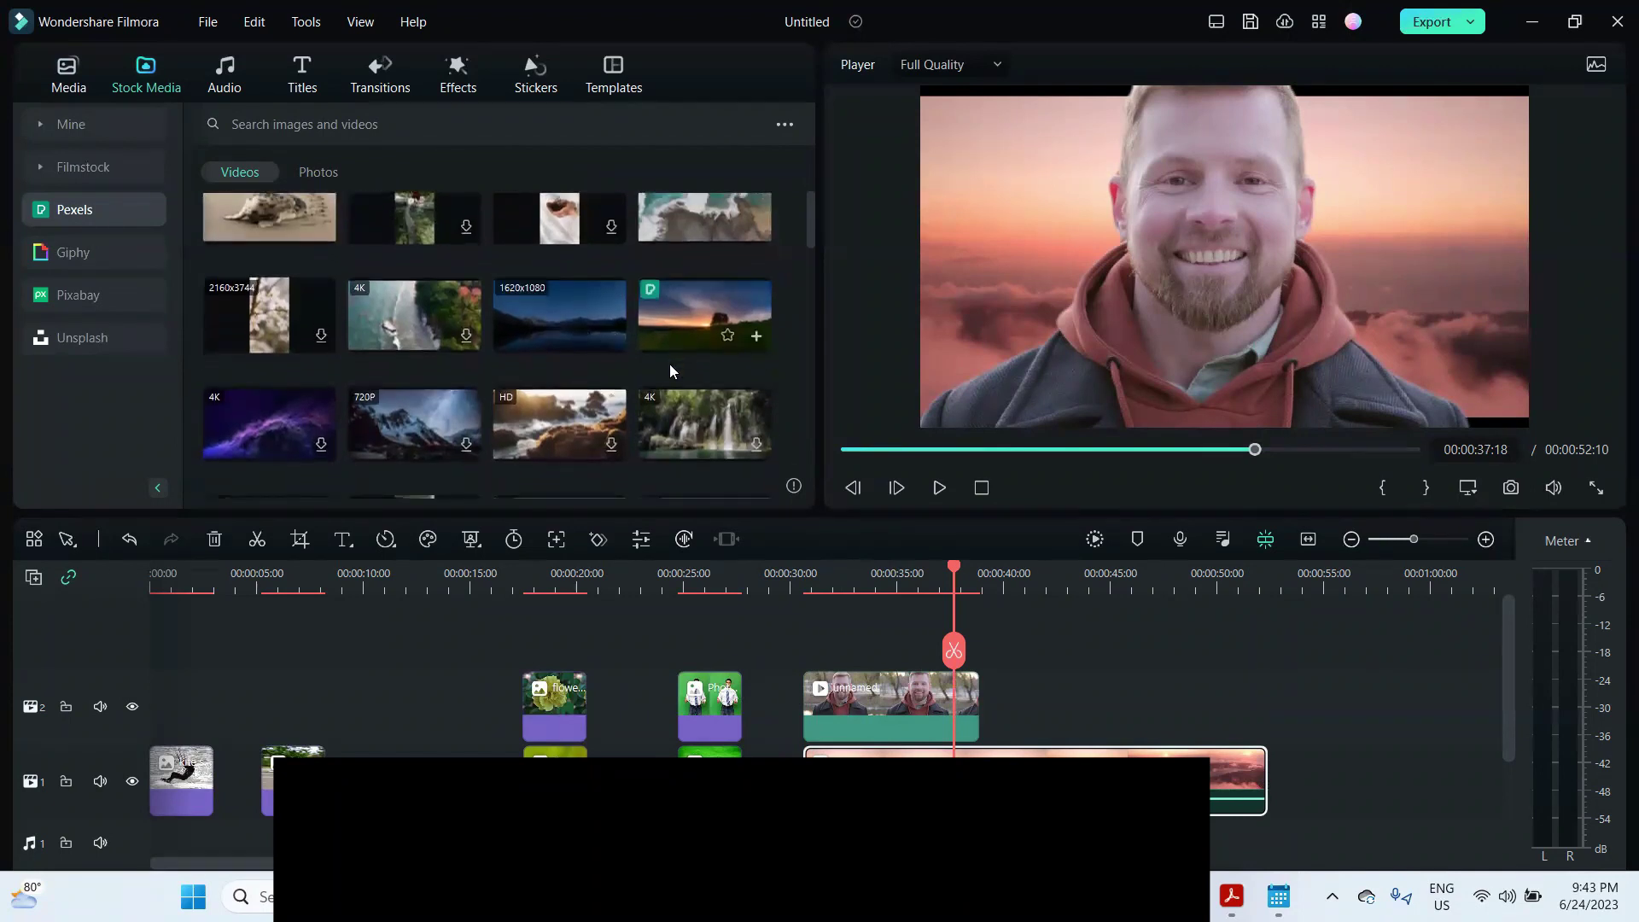
{"action": "scroll", "coordinate": [669, 363], "scroll_direction": "down", "scroll_amount": 5}
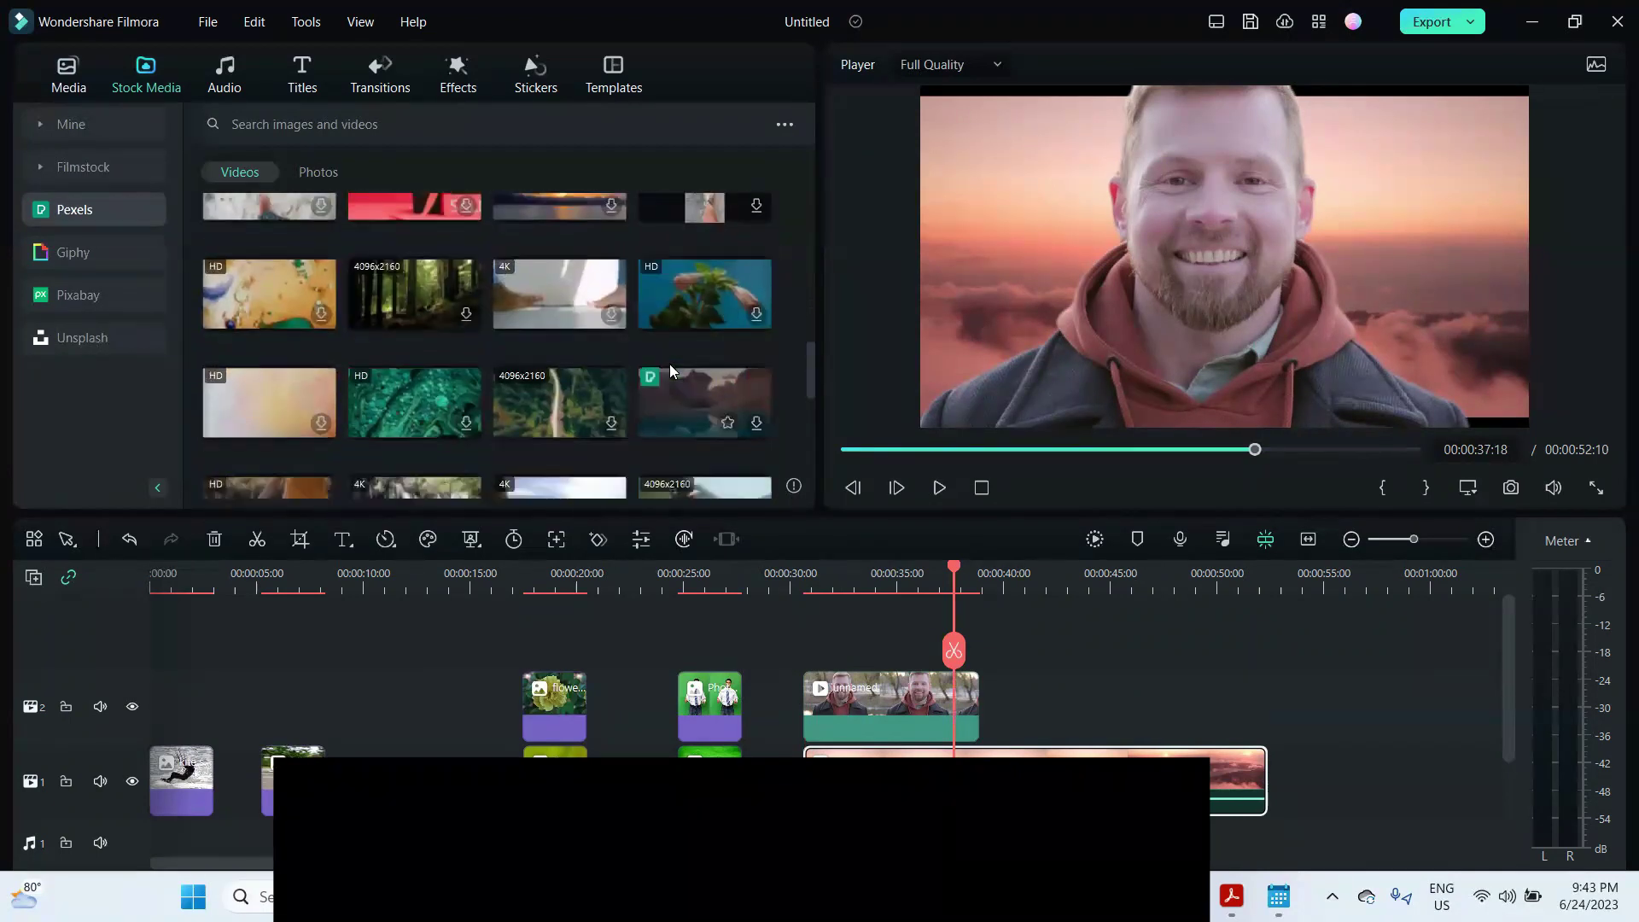
{"action": "scroll", "coordinate": [670, 364], "scroll_direction": "down", "scroll_amount": 10}
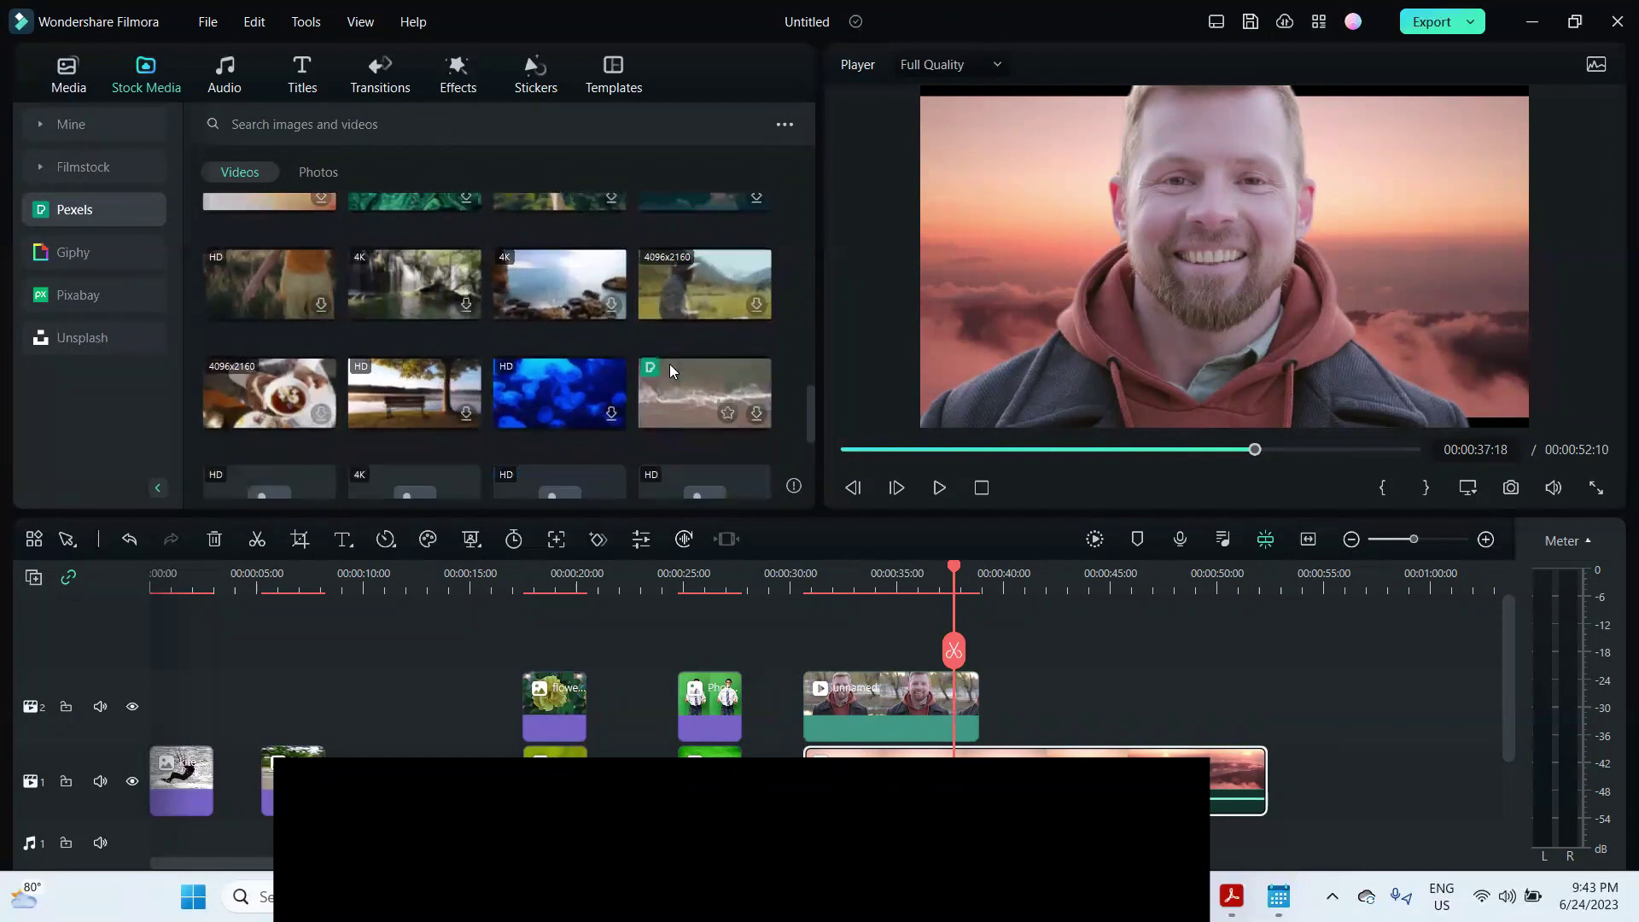
{"action": "scroll", "coordinate": [669, 364], "scroll_direction": "down", "scroll_amount": 5}
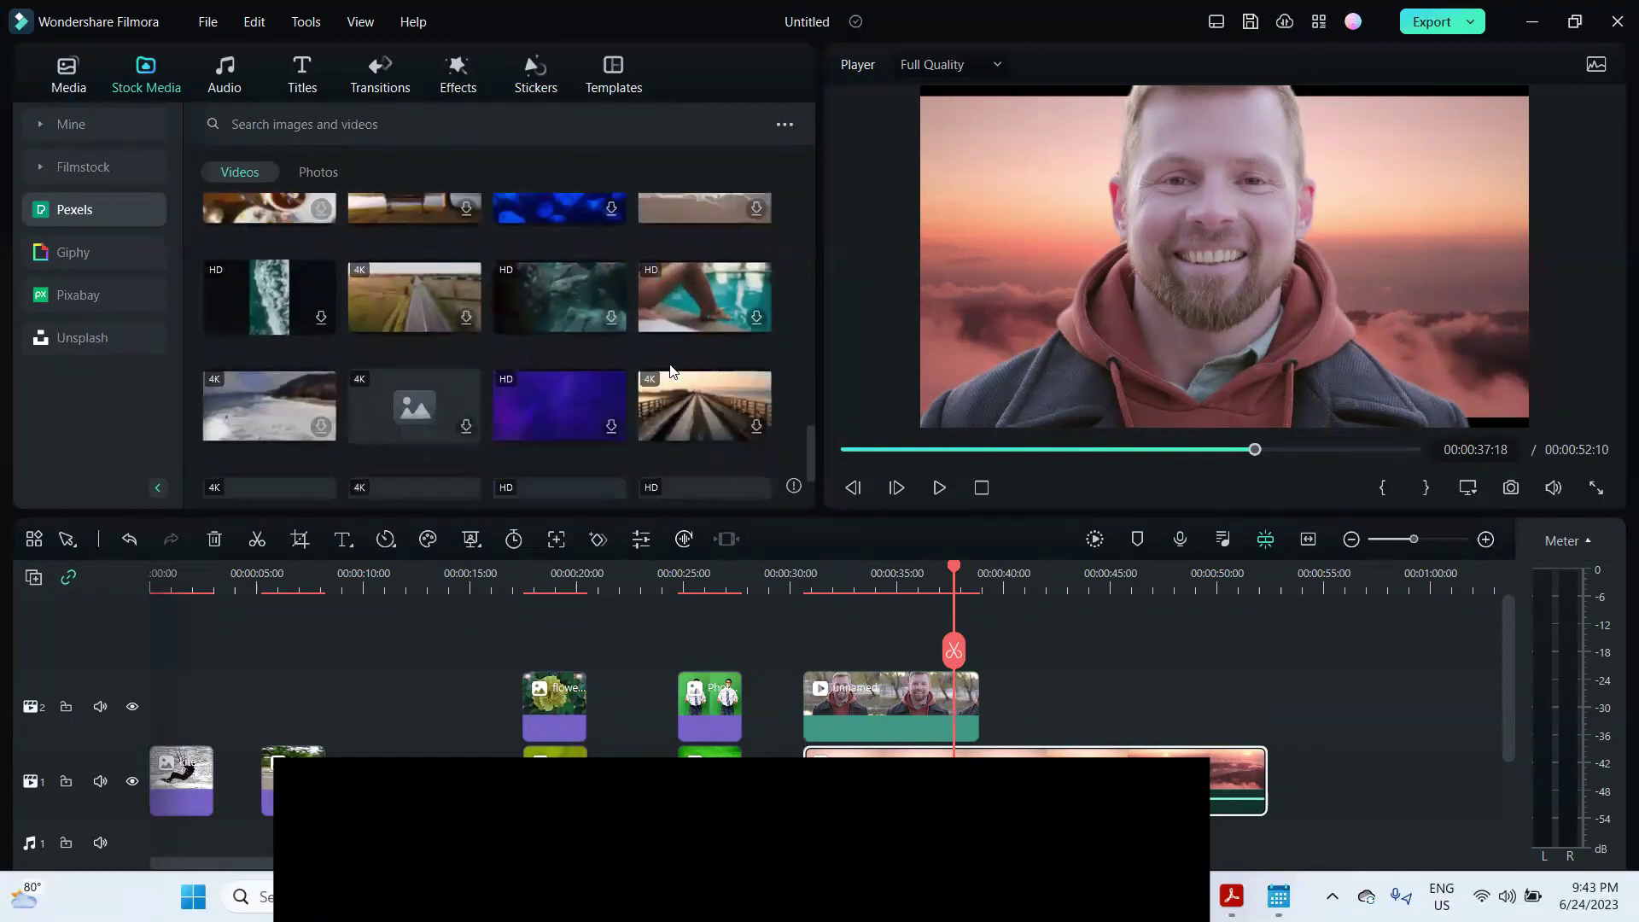
{"action": "scroll", "coordinate": [669, 363], "scroll_direction": "down", "scroll_amount": 5}
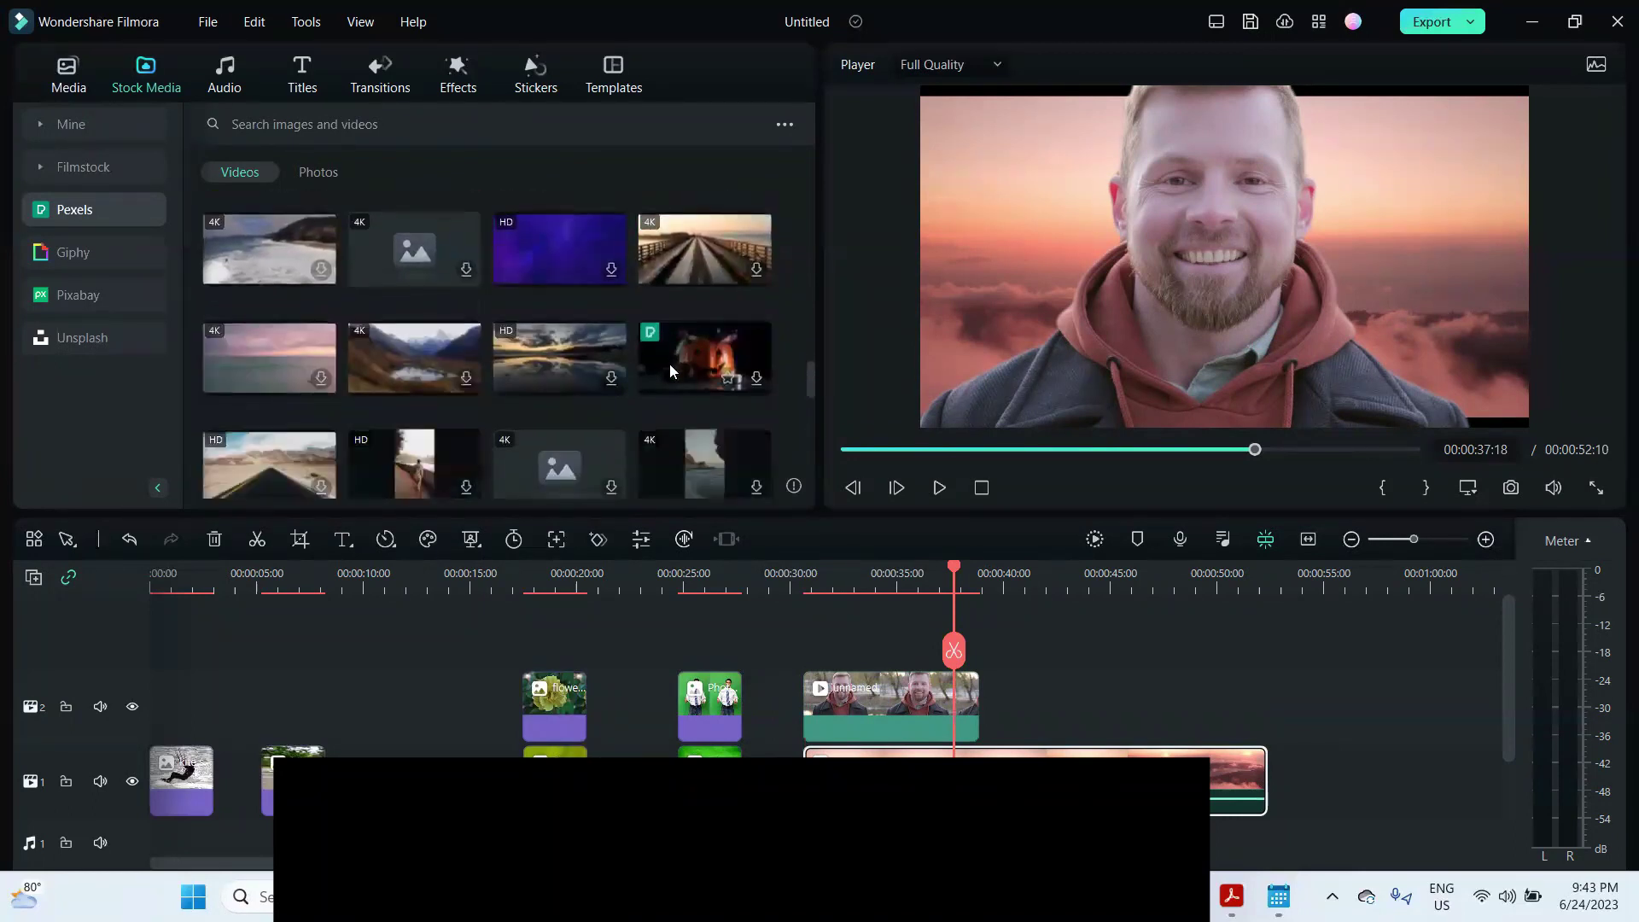
{"action": "scroll", "coordinate": [669, 367], "scroll_direction": "down", "scroll_amount": 2}
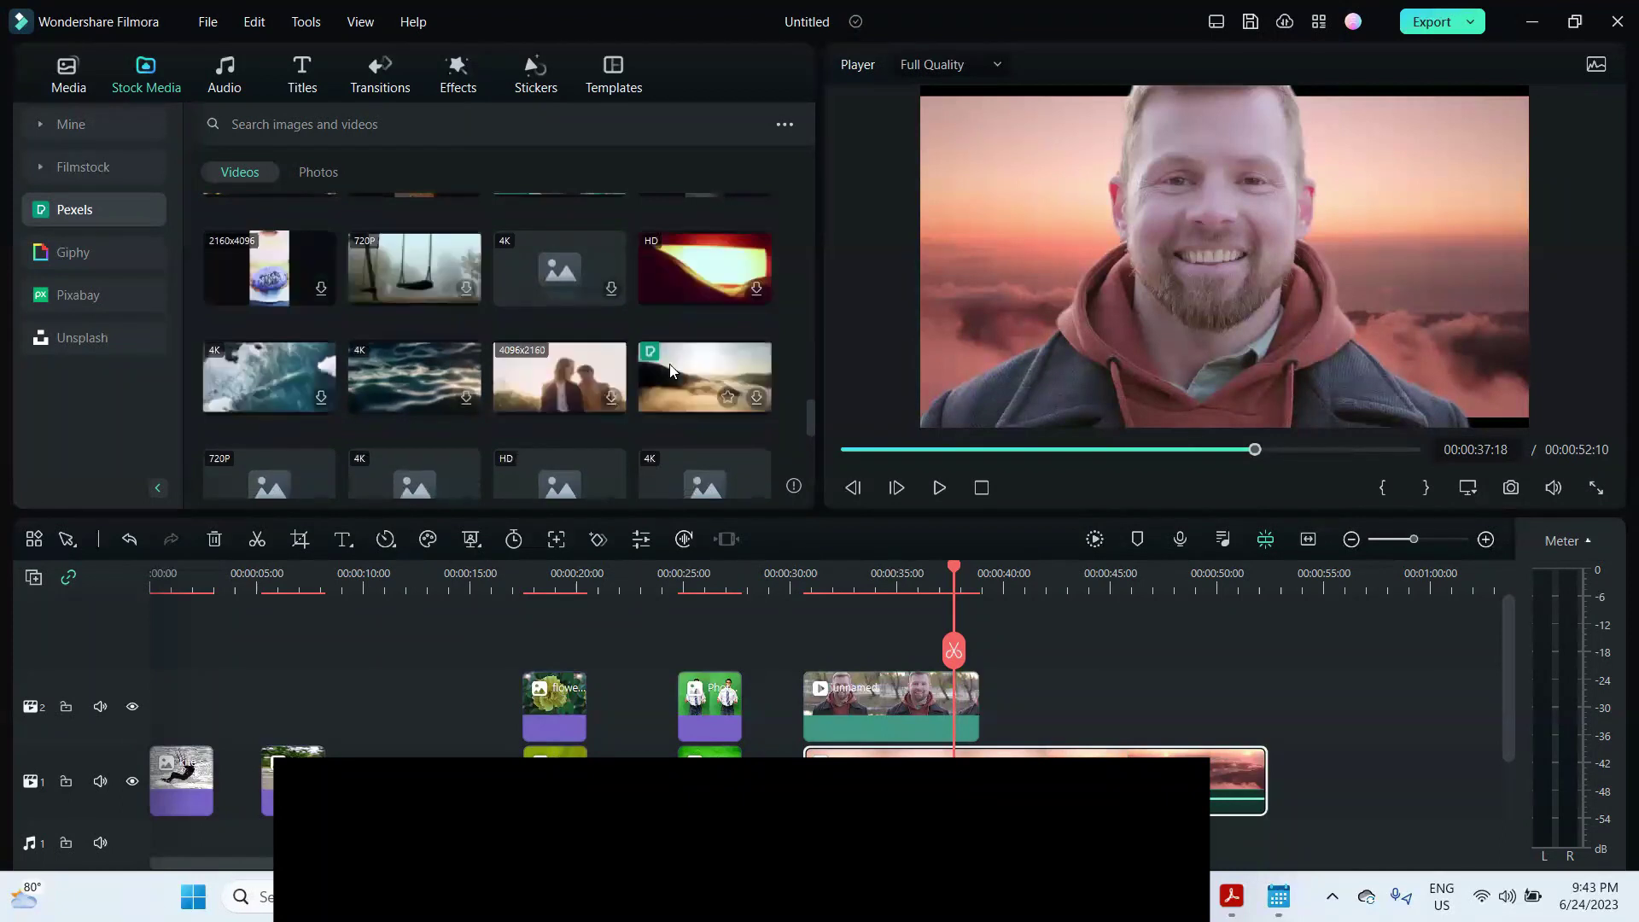
{"action": "scroll", "coordinate": [669, 370], "scroll_direction": "down", "scroll_amount": 2}
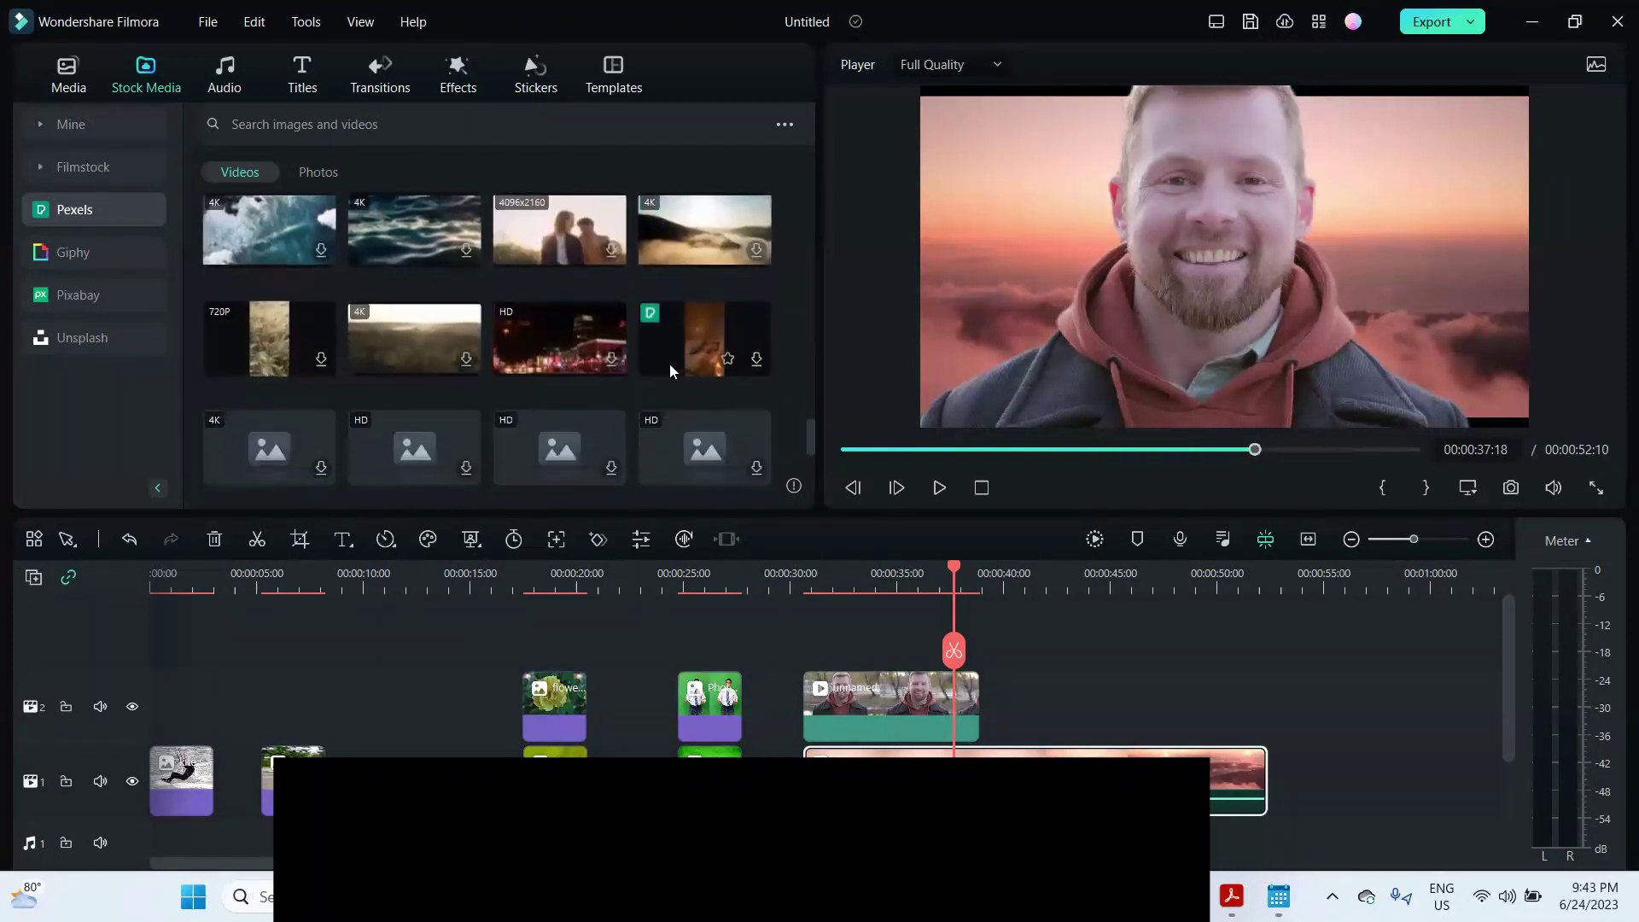
{"action": "scroll", "coordinate": [670, 364], "scroll_direction": "down", "scroll_amount": 2}
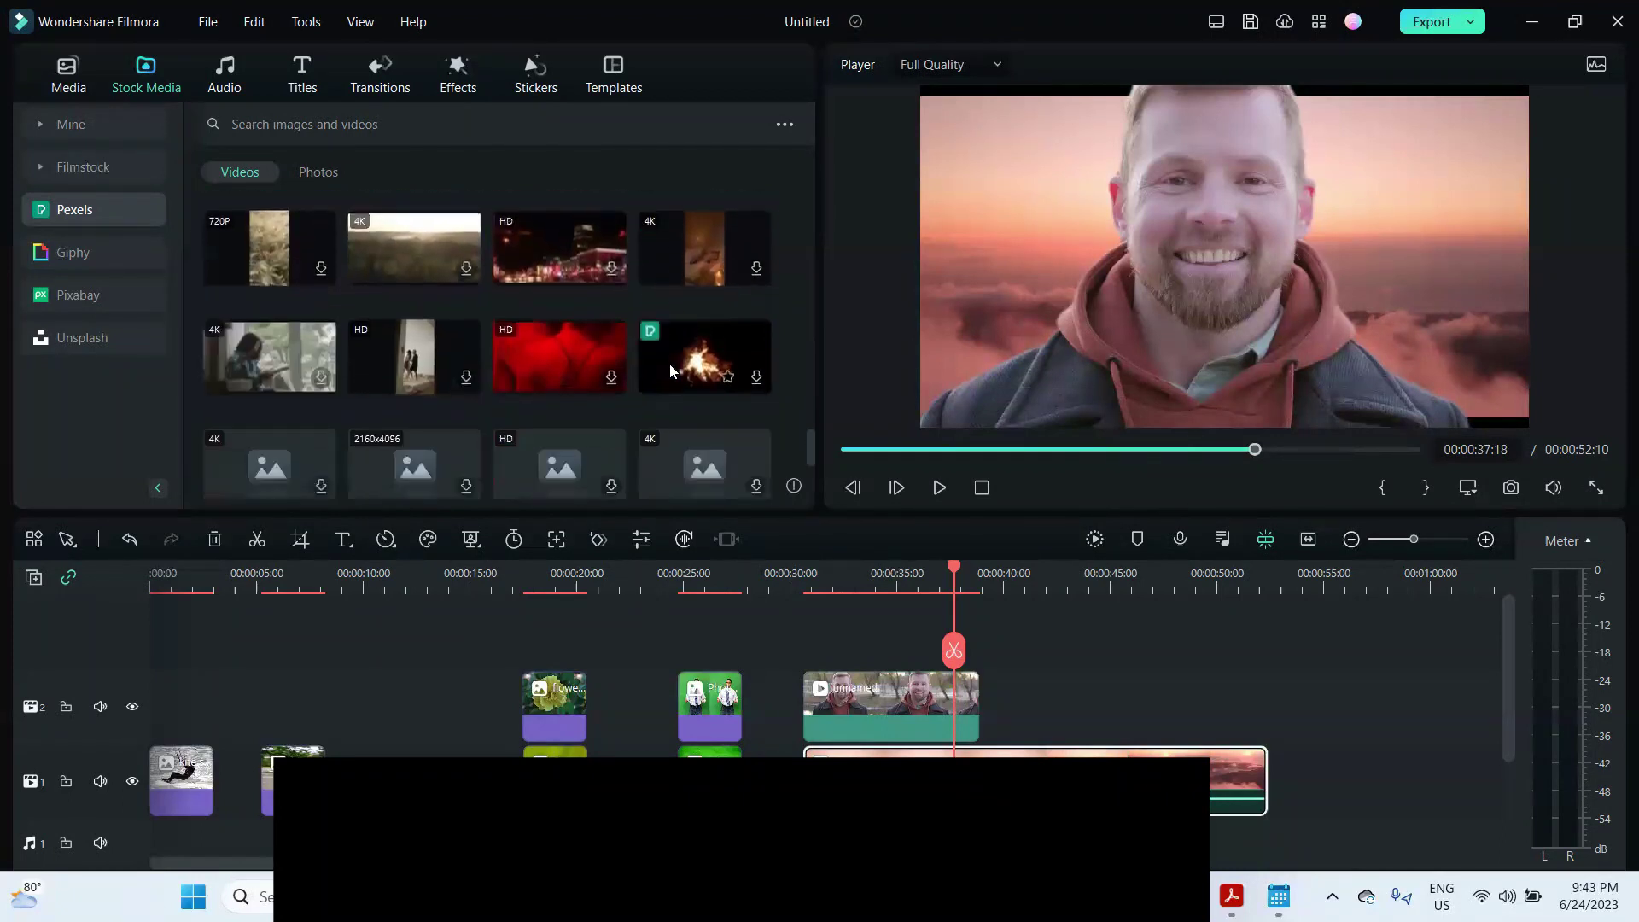
{"action": "scroll", "coordinate": [695, 365], "scroll_direction": "down", "scroll_amount": 2}
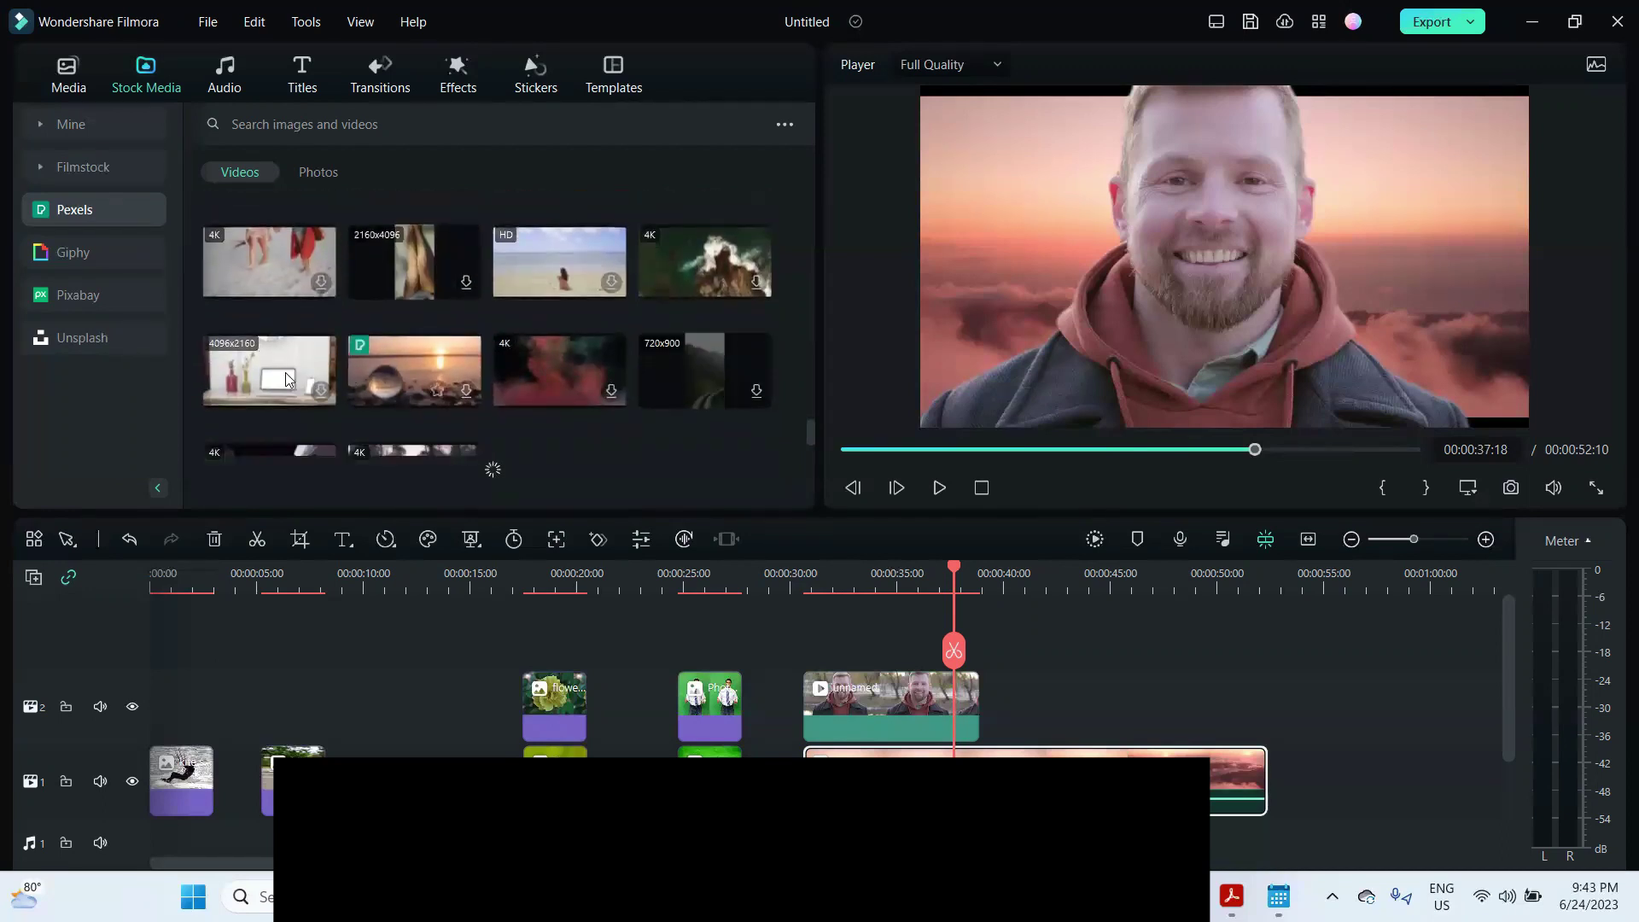
Download the 4096x2160 video of a laptop on a white desk and place it on video track 1 after the sunset clip.
{"action": "left_click", "coordinate": [320, 391]}
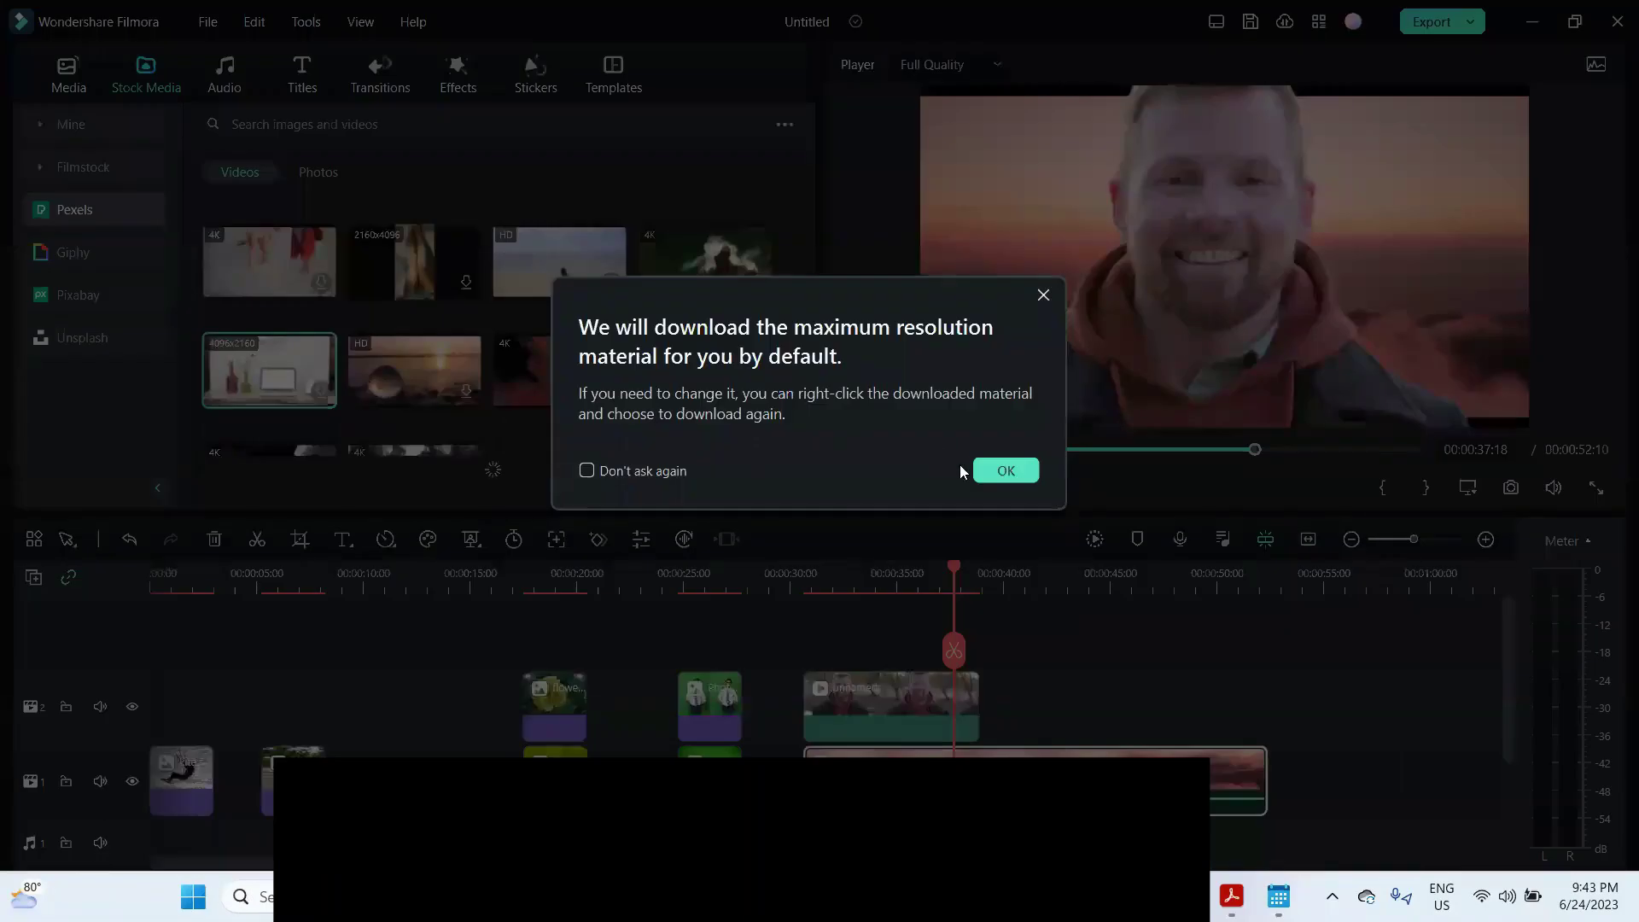
{"action": "left_click", "coordinate": [1005, 471]}
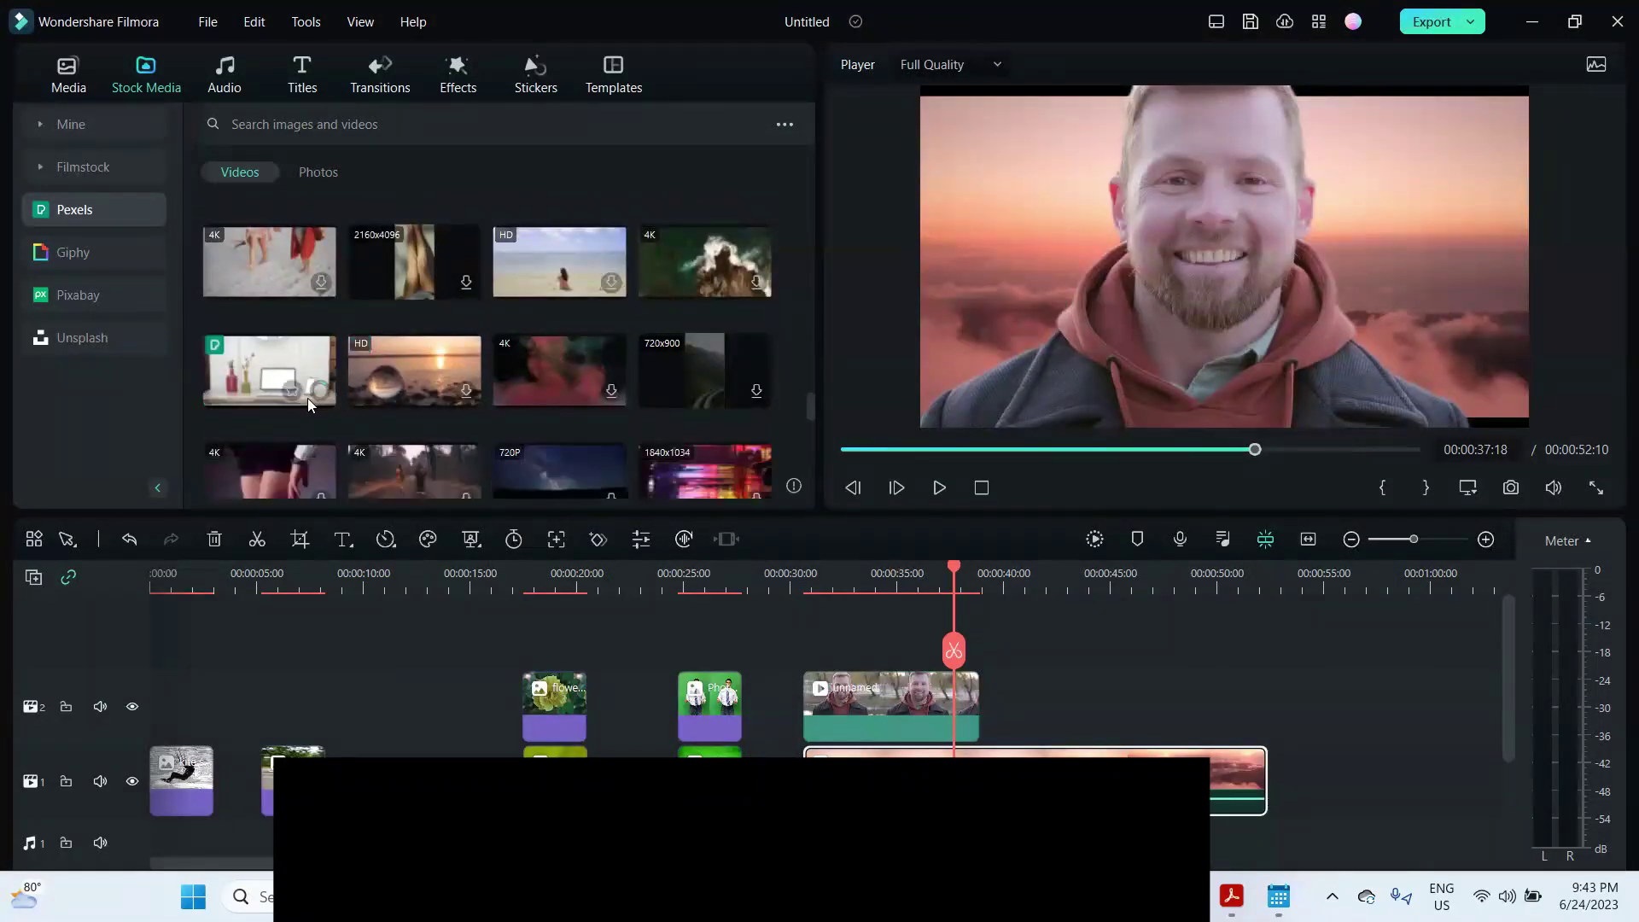
{"action": "left_click_drag", "start_coordinate": [307, 397], "coordinate": [1340, 791]}
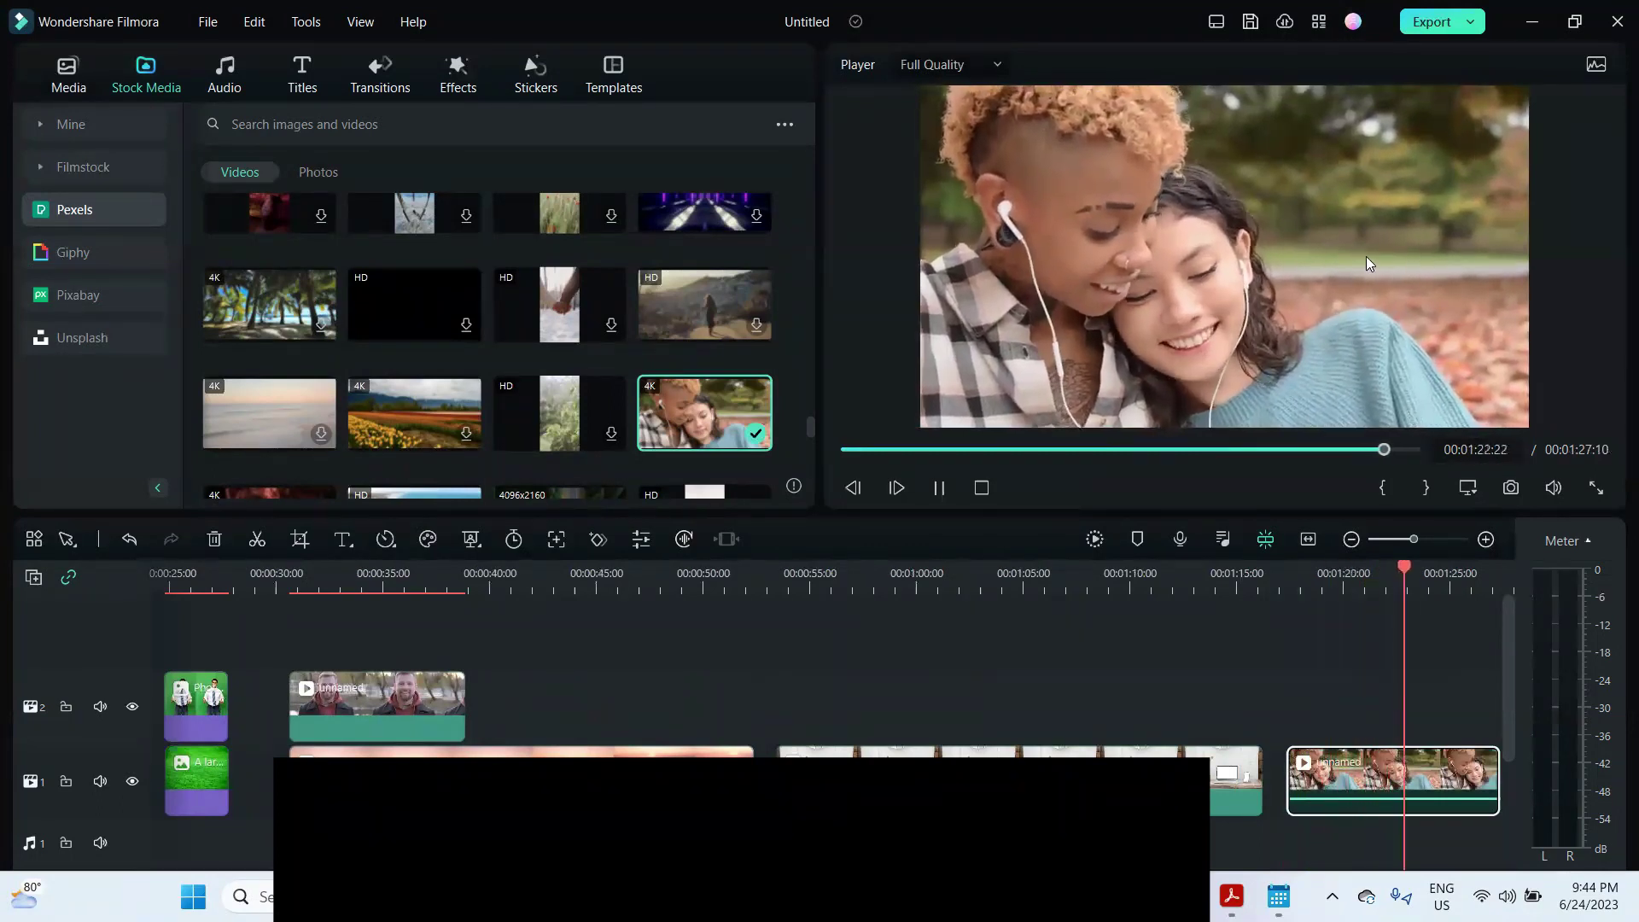
Play back the couple's clip on video track 1 and stop near its beginning, at about 1:18.
{"action": "key", "text": "space"}
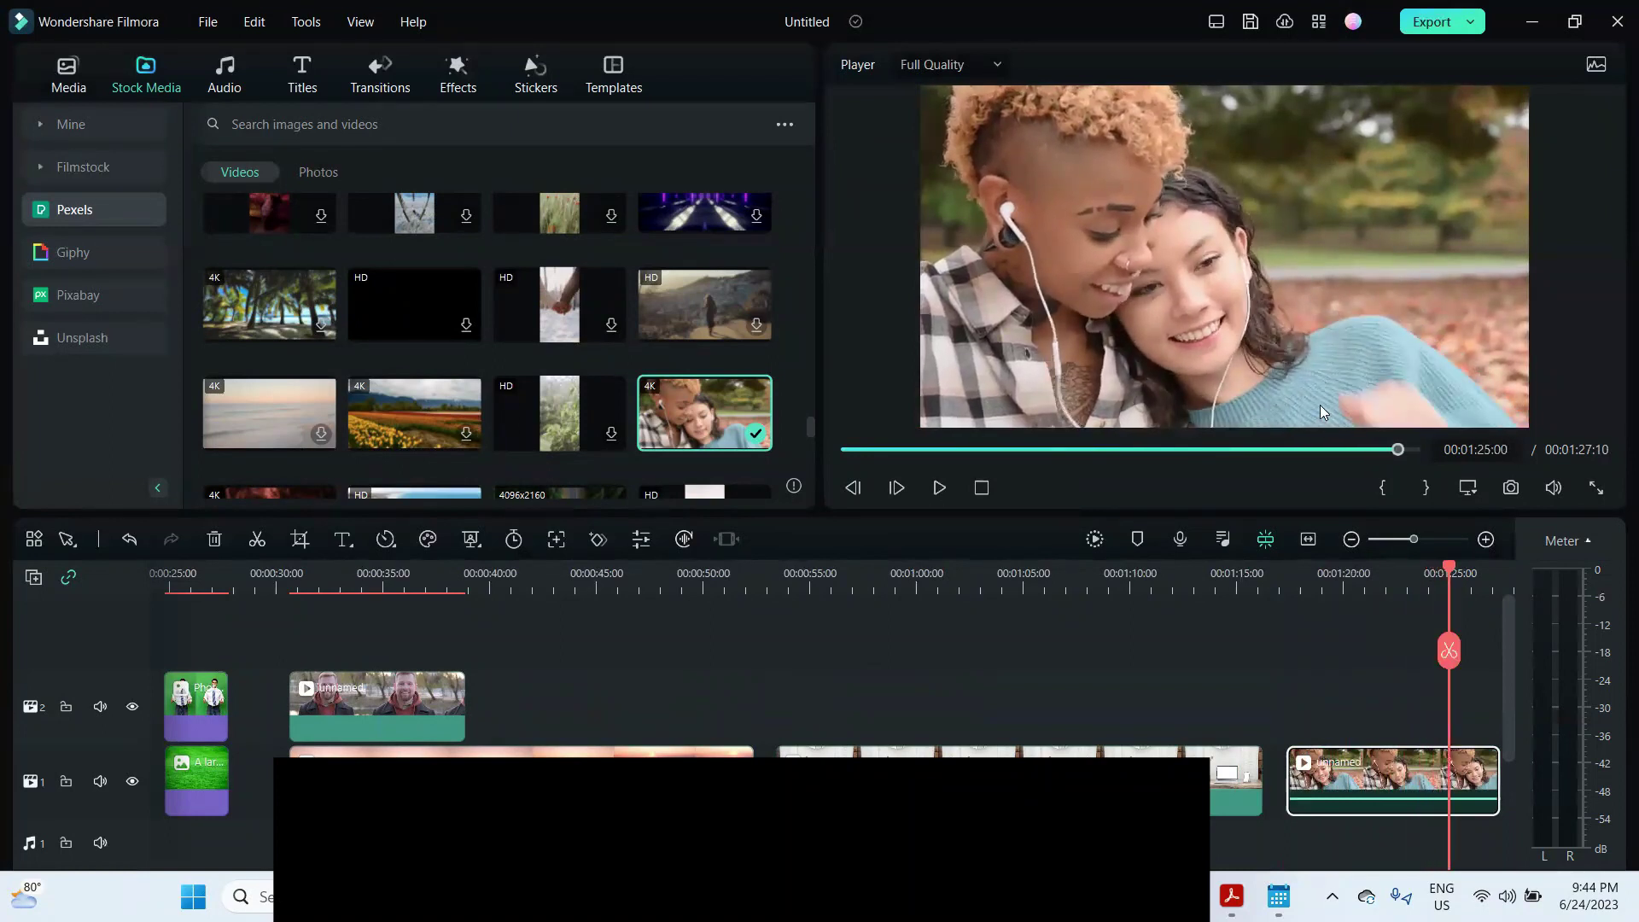
{"action": "left_click", "coordinate": [1269, 581]}
{"action": "key", "text": "space"}
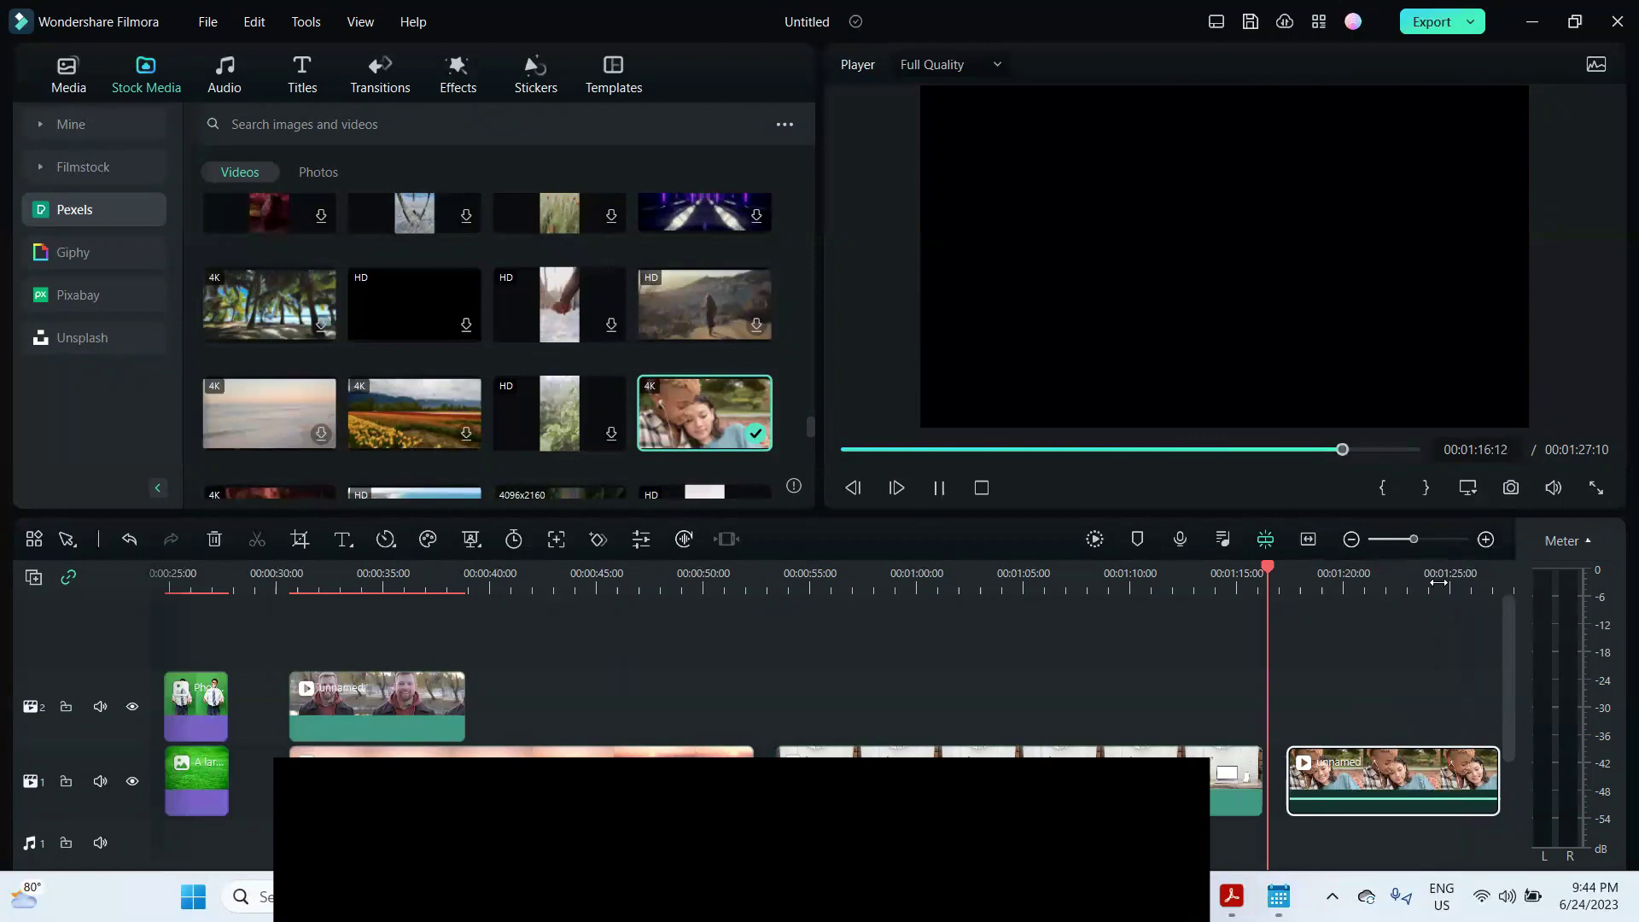
{"action": "key", "text": "space"}
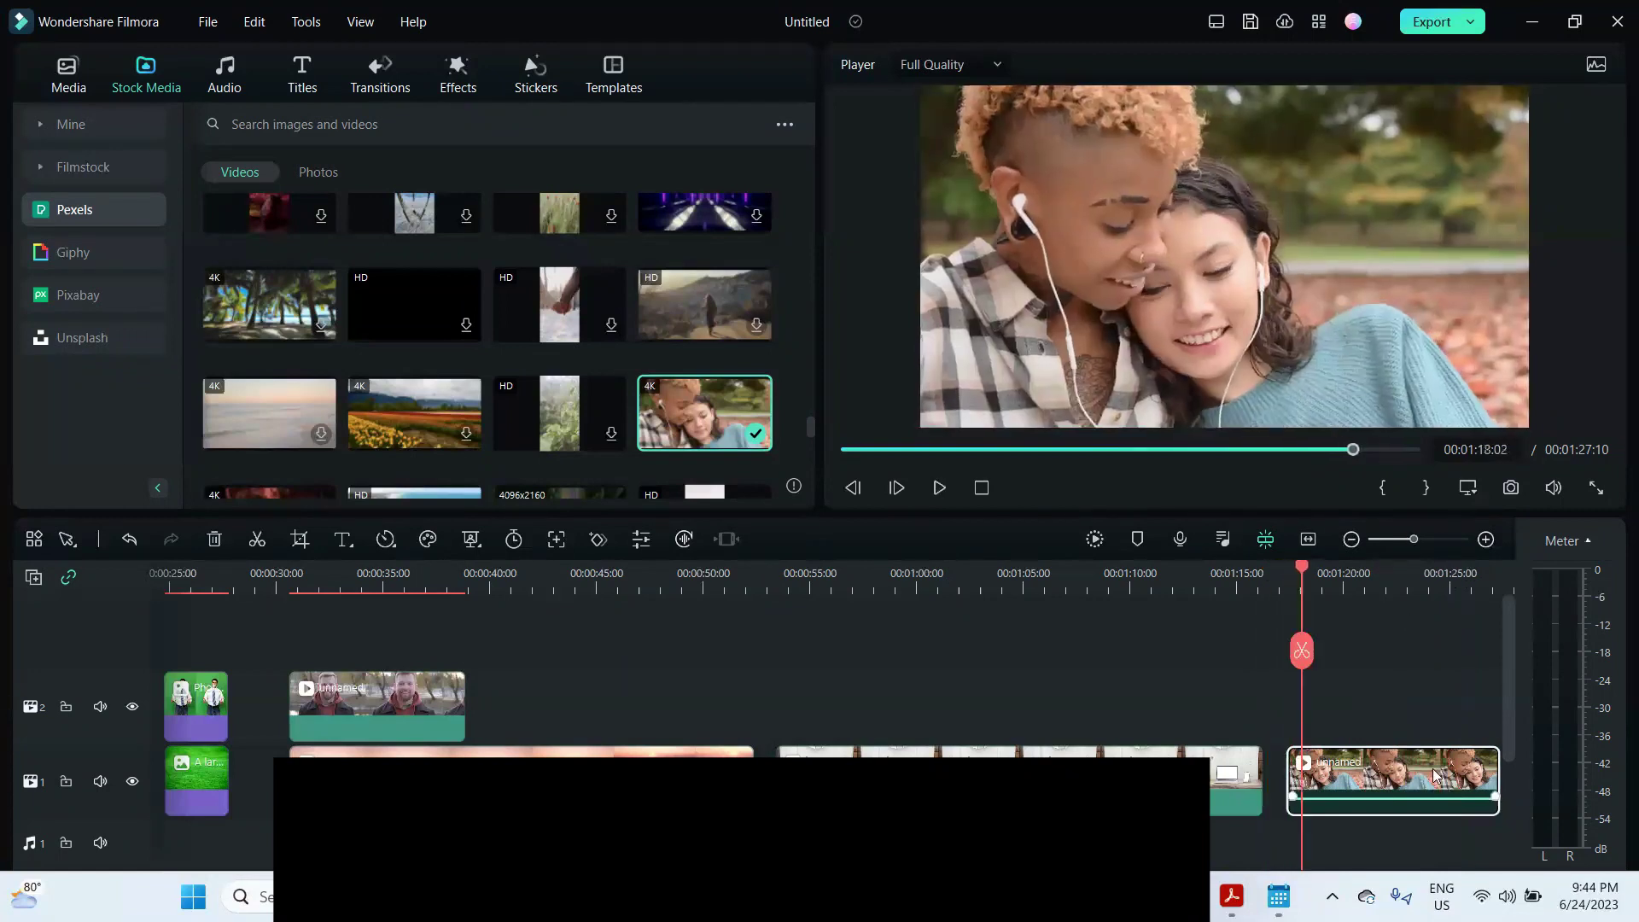
Enable Smart Cutout on the couple's clip with the playhead at its start, and brush over both people to select them.
{"action": "double_click", "coordinate": [1383, 784]}
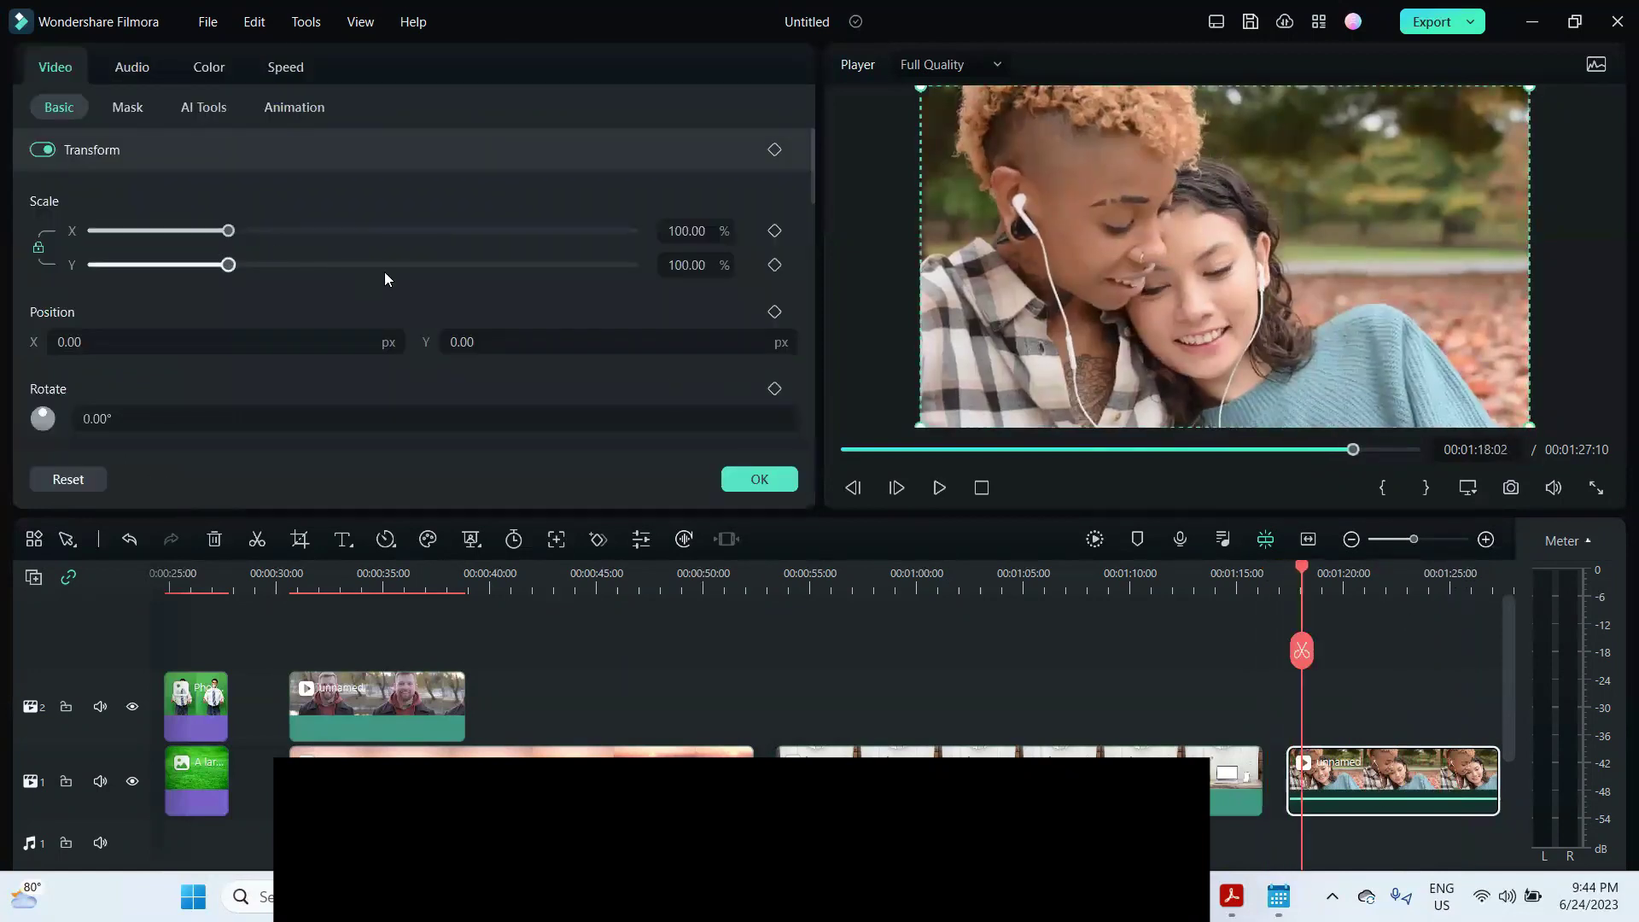
{"action": "left_click", "coordinate": [204, 108]}
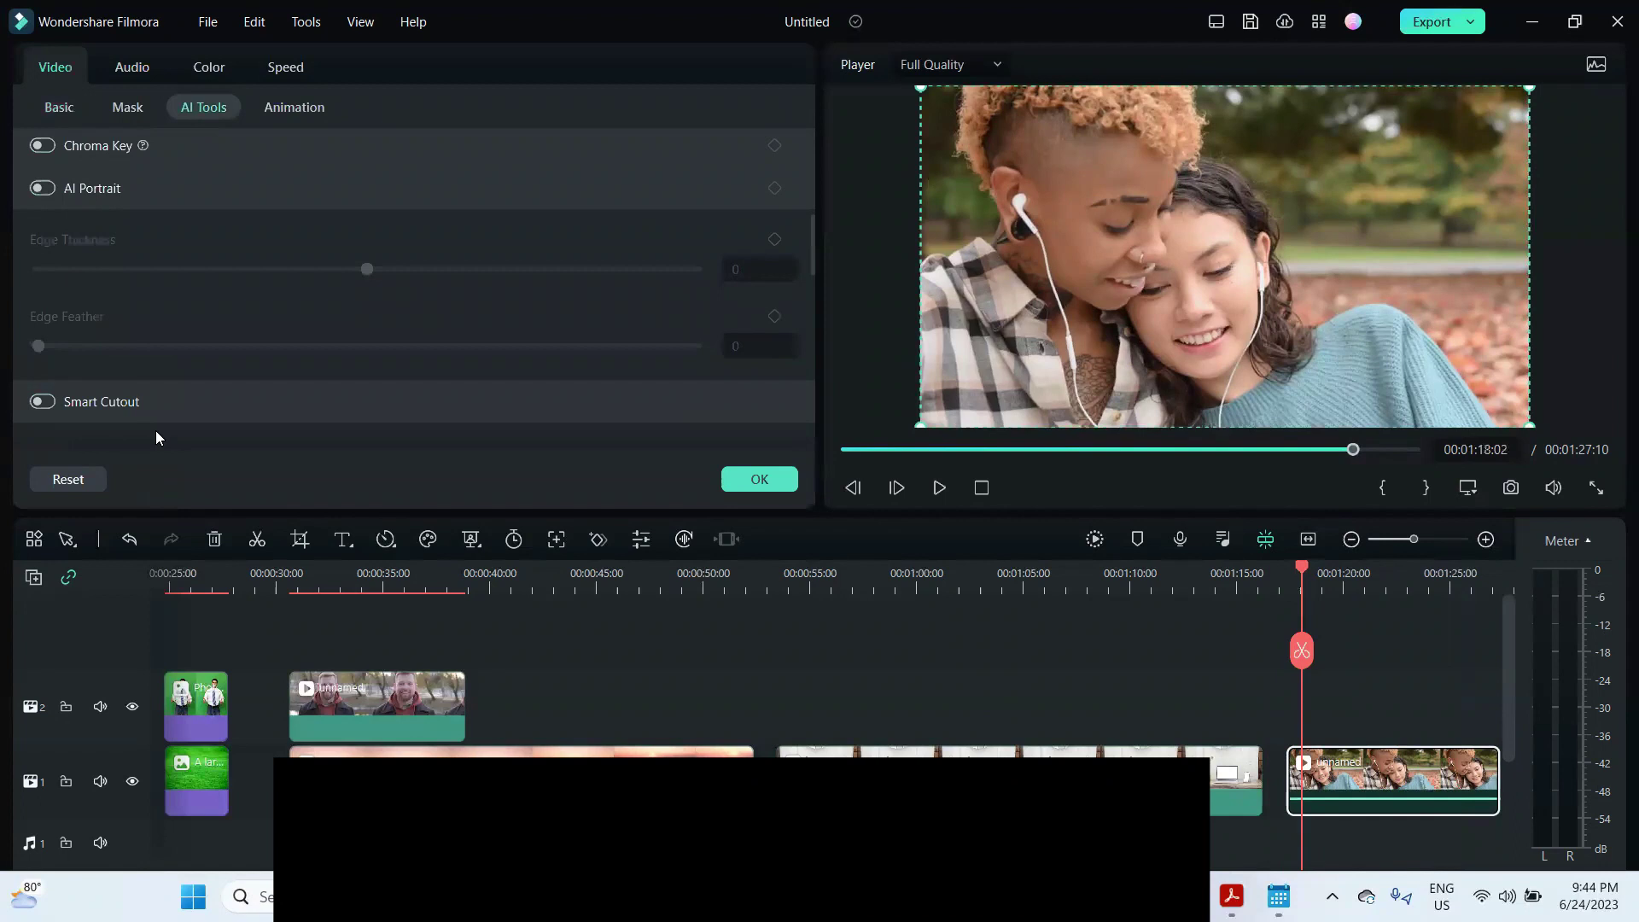
{"action": "scroll", "coordinate": [229, 348], "scroll_direction": "down", "scroll_amount": 3}
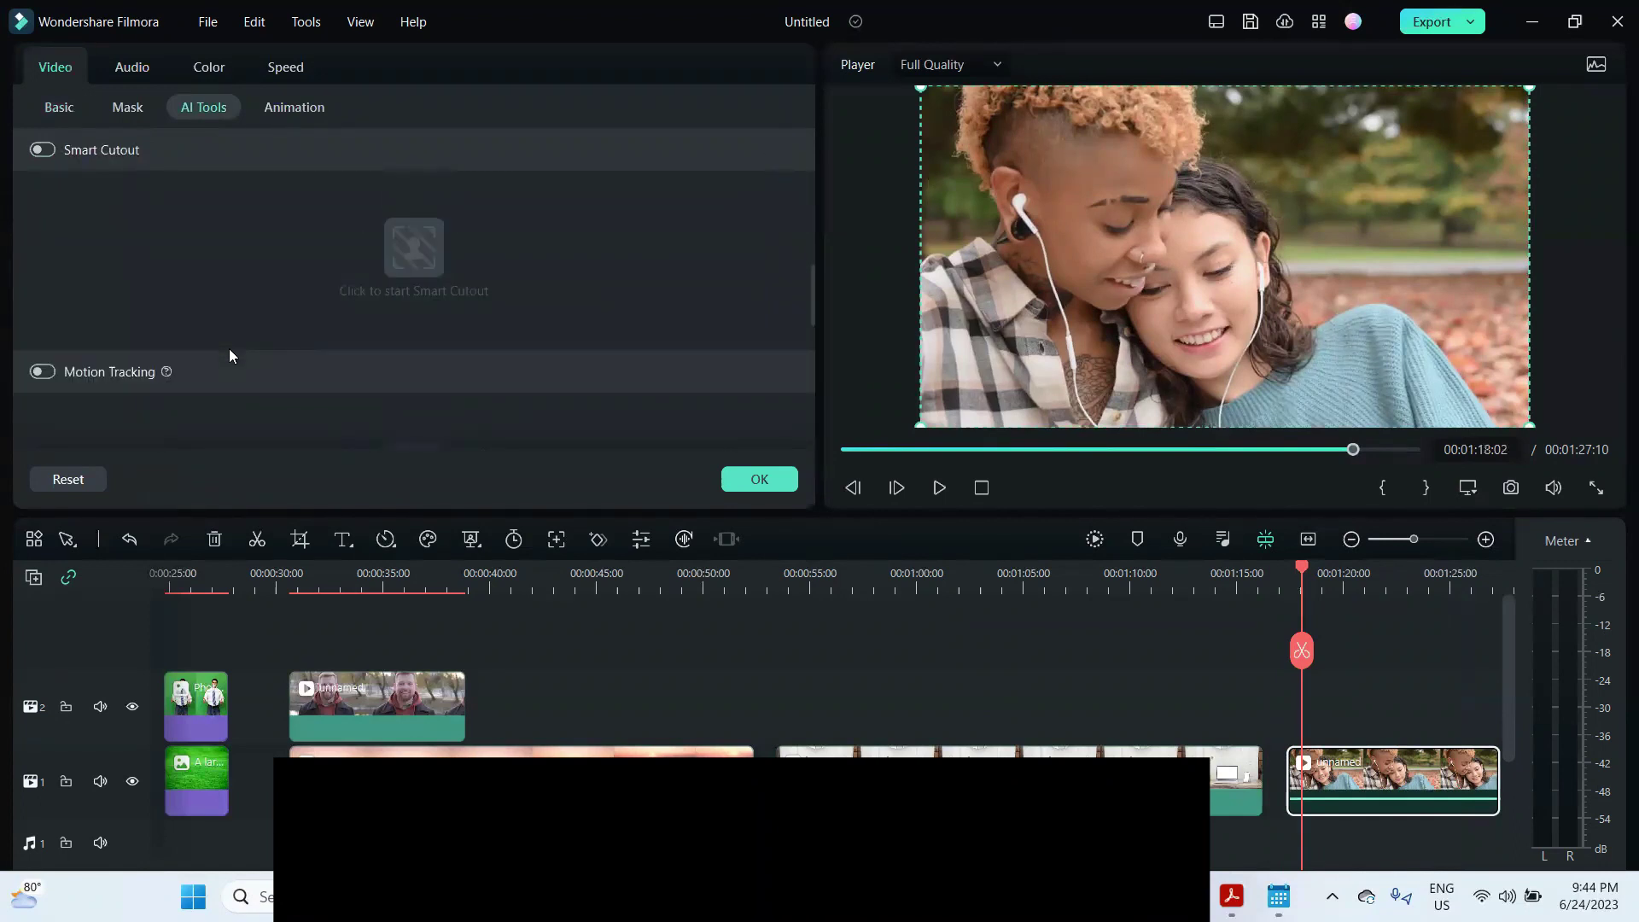
{"action": "scroll", "coordinate": [228, 356], "scroll_direction": "up", "scroll_amount": 1}
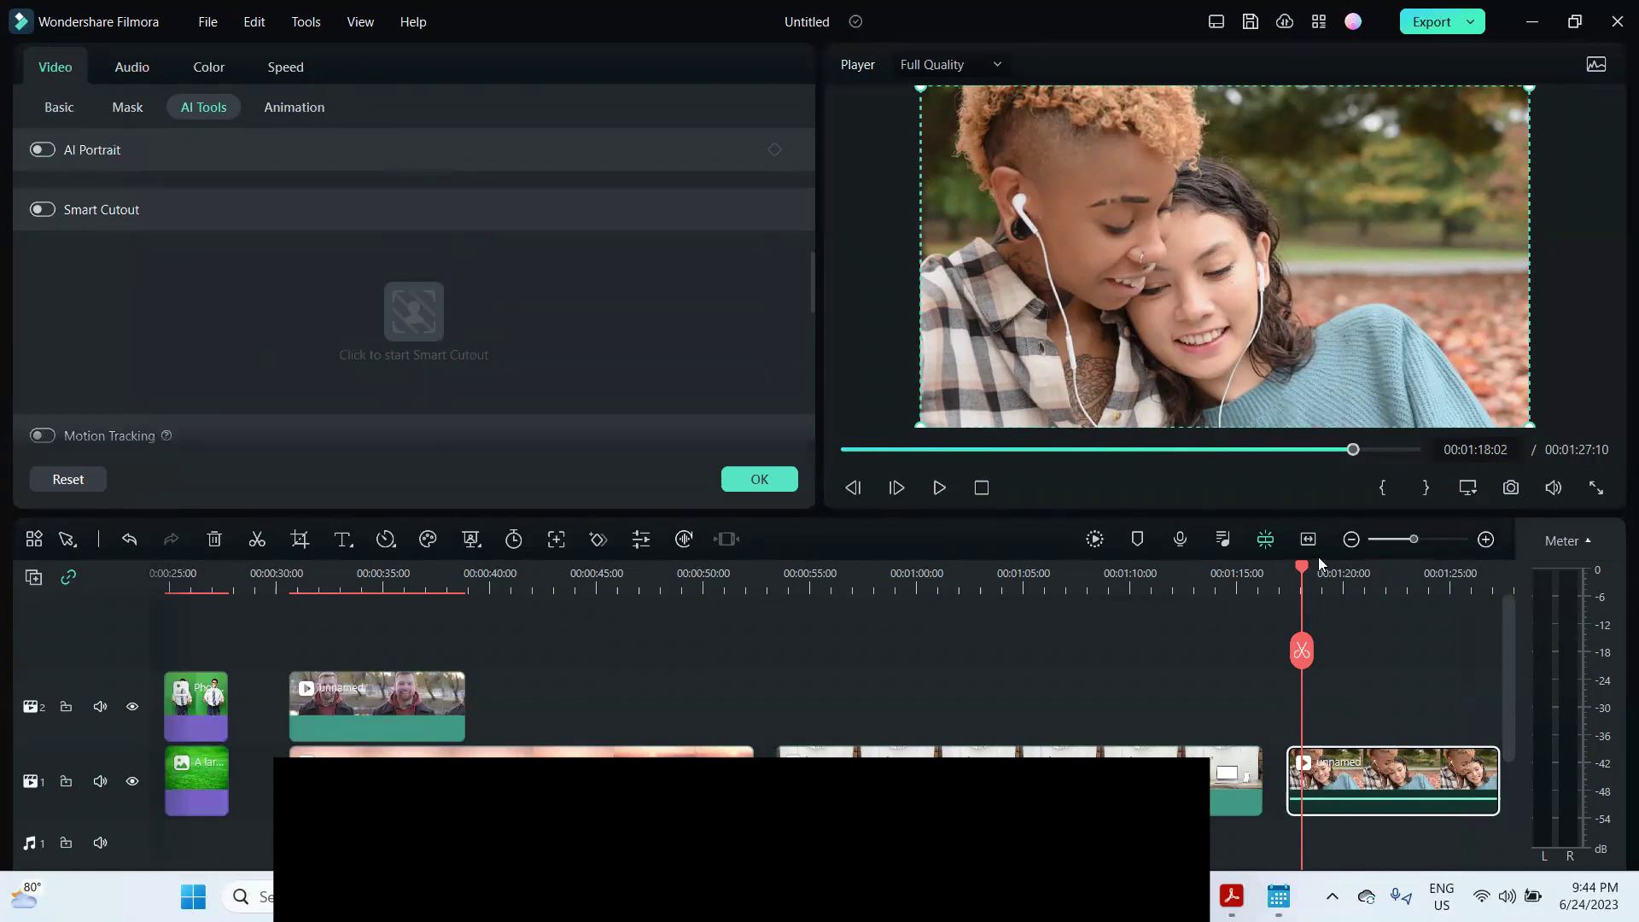
{"action": "left_click", "coordinate": [1346, 586]}
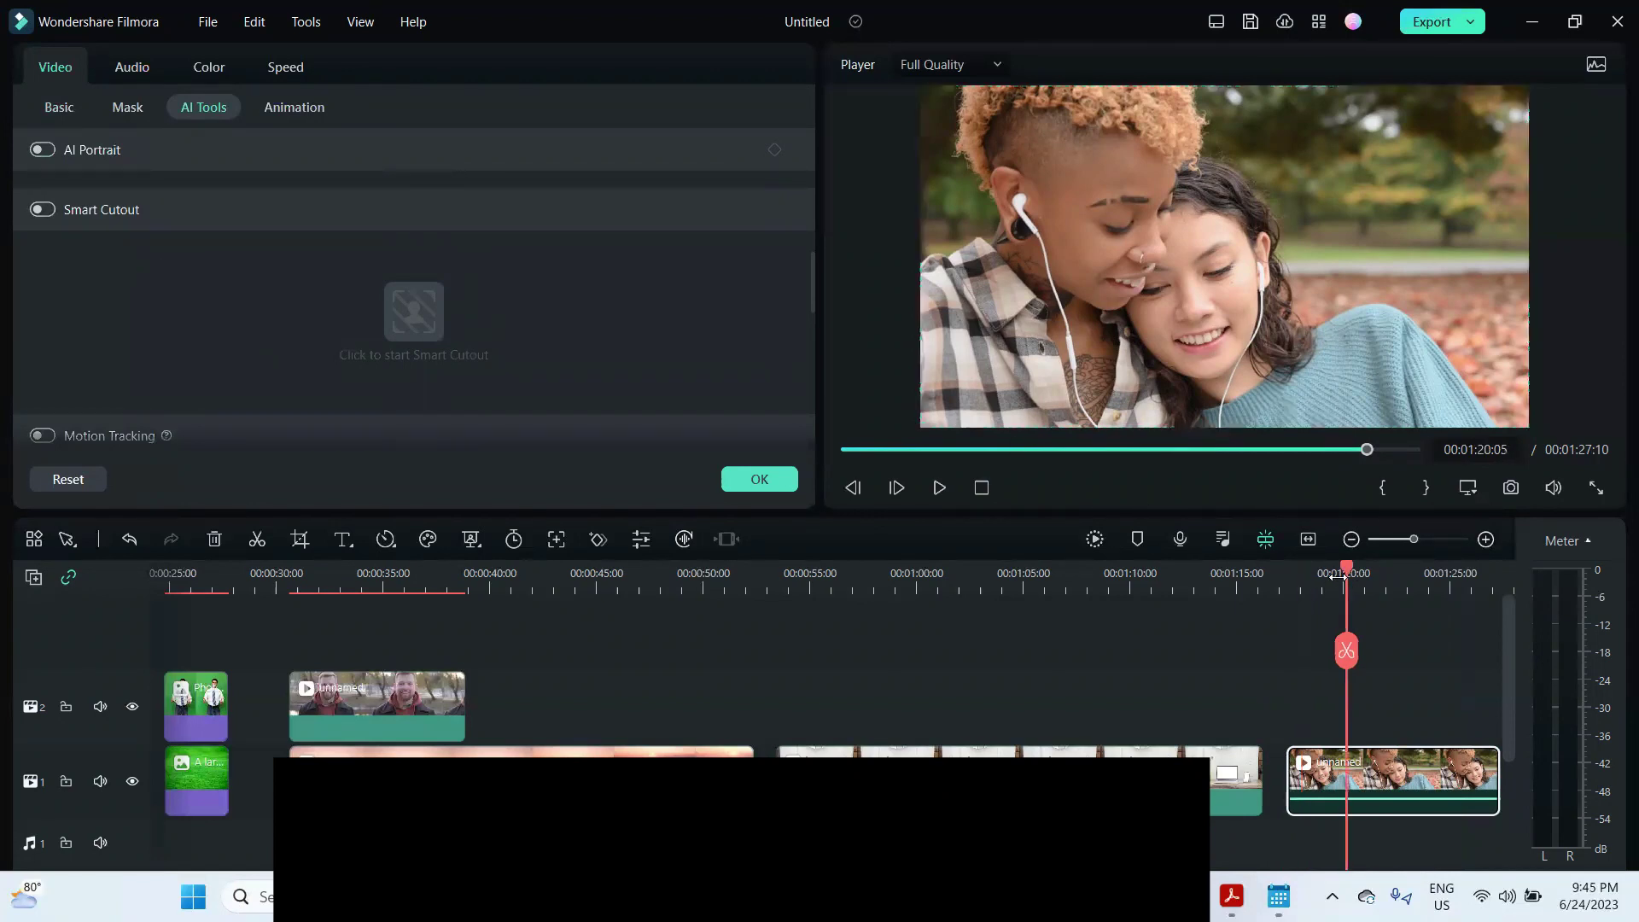
{"action": "key", "text": "Up"}
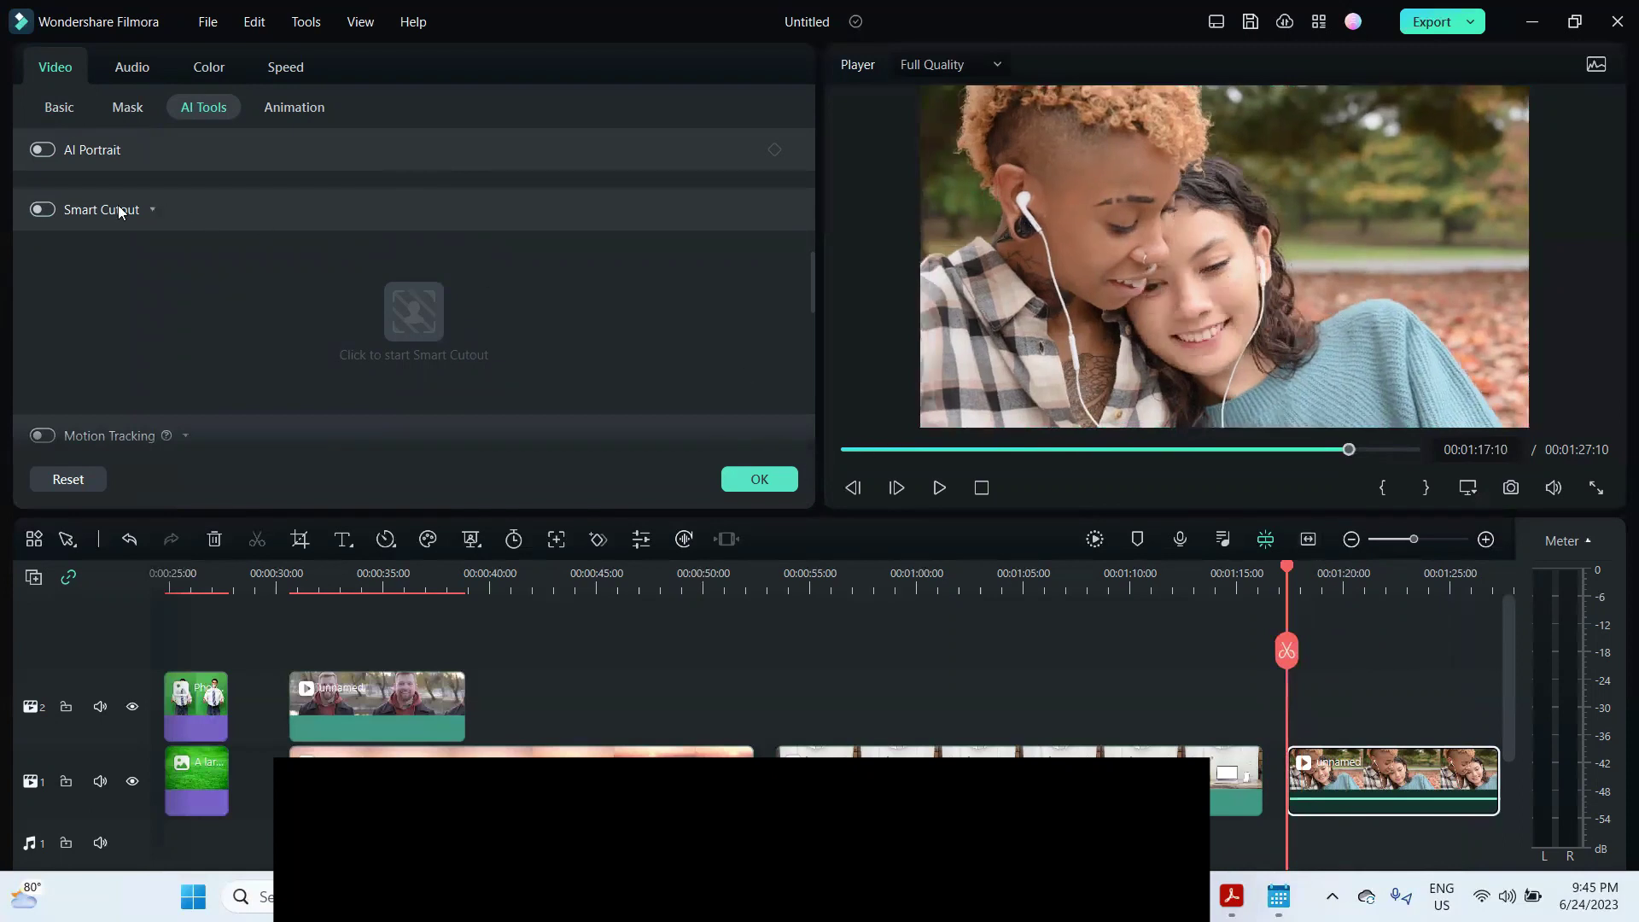
{"action": "left_click", "coordinate": [43, 209]}
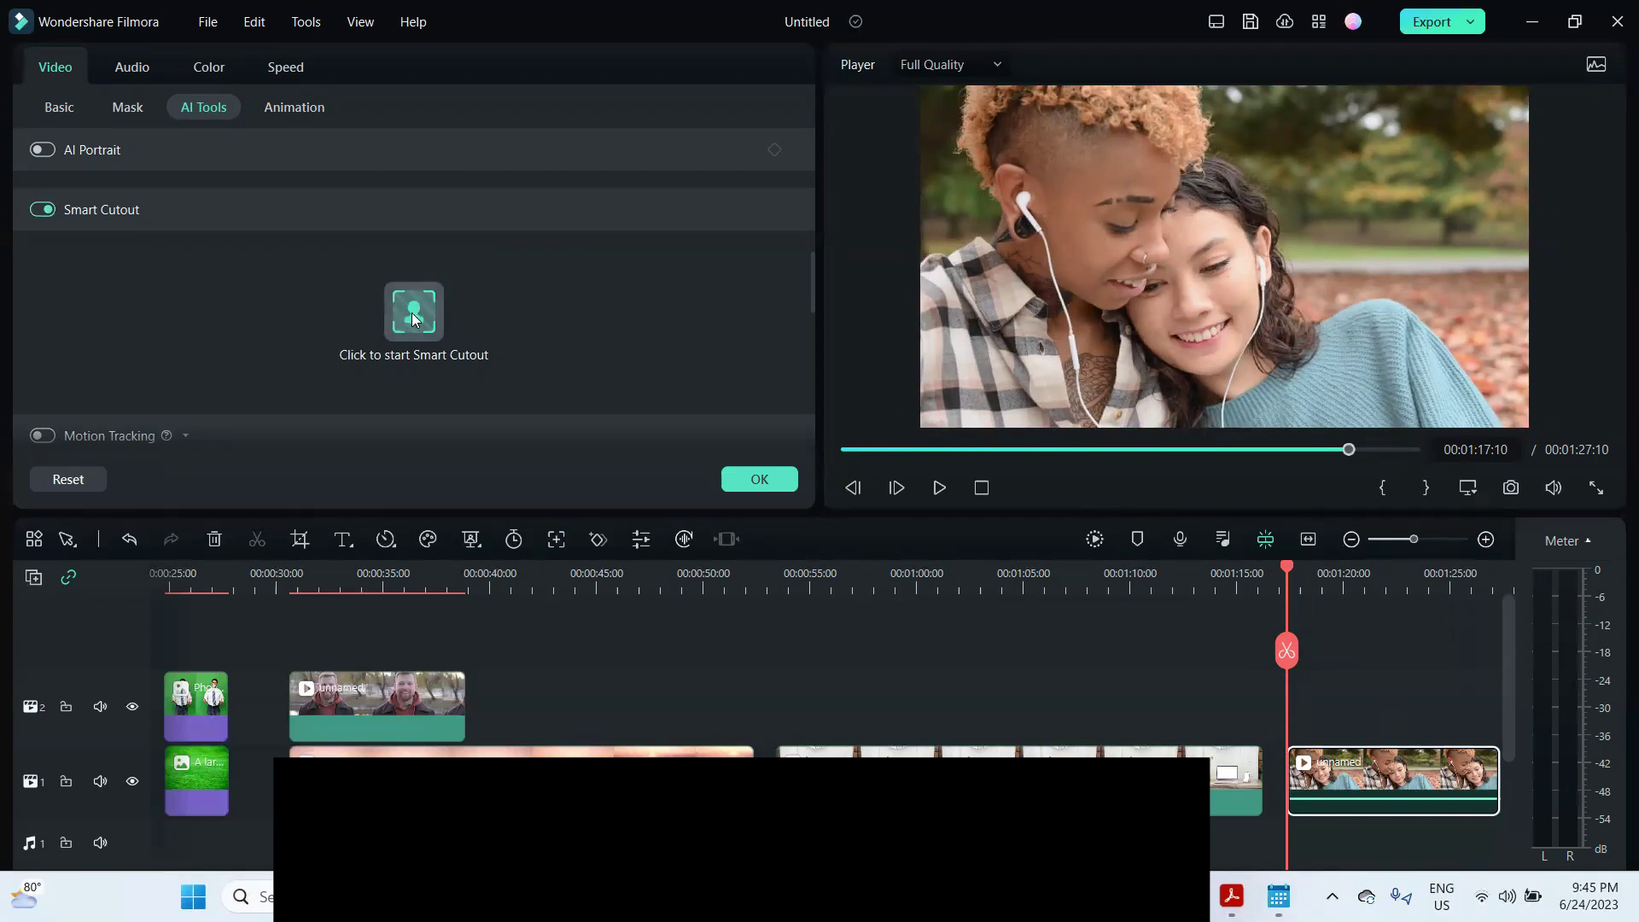
{"action": "left_click", "coordinate": [601, 334]}
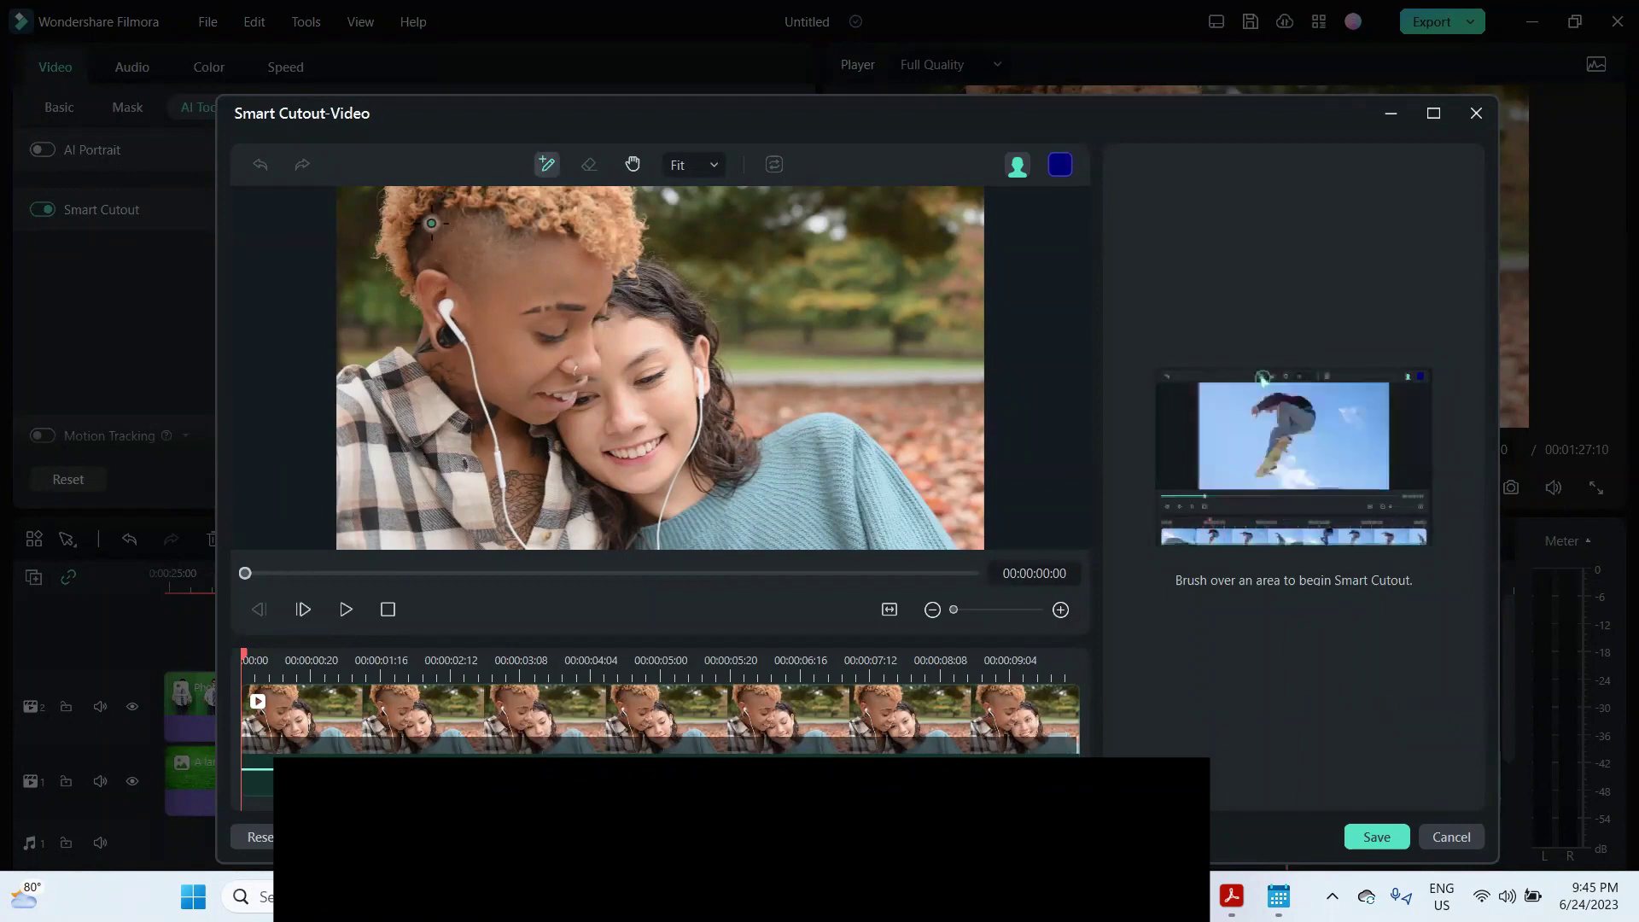
{"action": "mouse_move", "coordinate": [416, 214]}
{"action": "left_mouse_down"}
{"action": "mouse_move", "coordinate": [463, 277]}
{"action": "mouse_move", "coordinate": [454, 354]}
{"action": "mouse_move", "coordinate": [406, 424]}
{"action": "mouse_move", "coordinate": [392, 498]}
{"action": "mouse_move", "coordinate": [867, 534]}
{"action": "mouse_move", "coordinate": [897, 520]}
{"action": "mouse_move", "coordinate": [700, 426]}
{"action": "mouse_move", "coordinate": [603, 275]}
{"action": "left_mouse_up"}
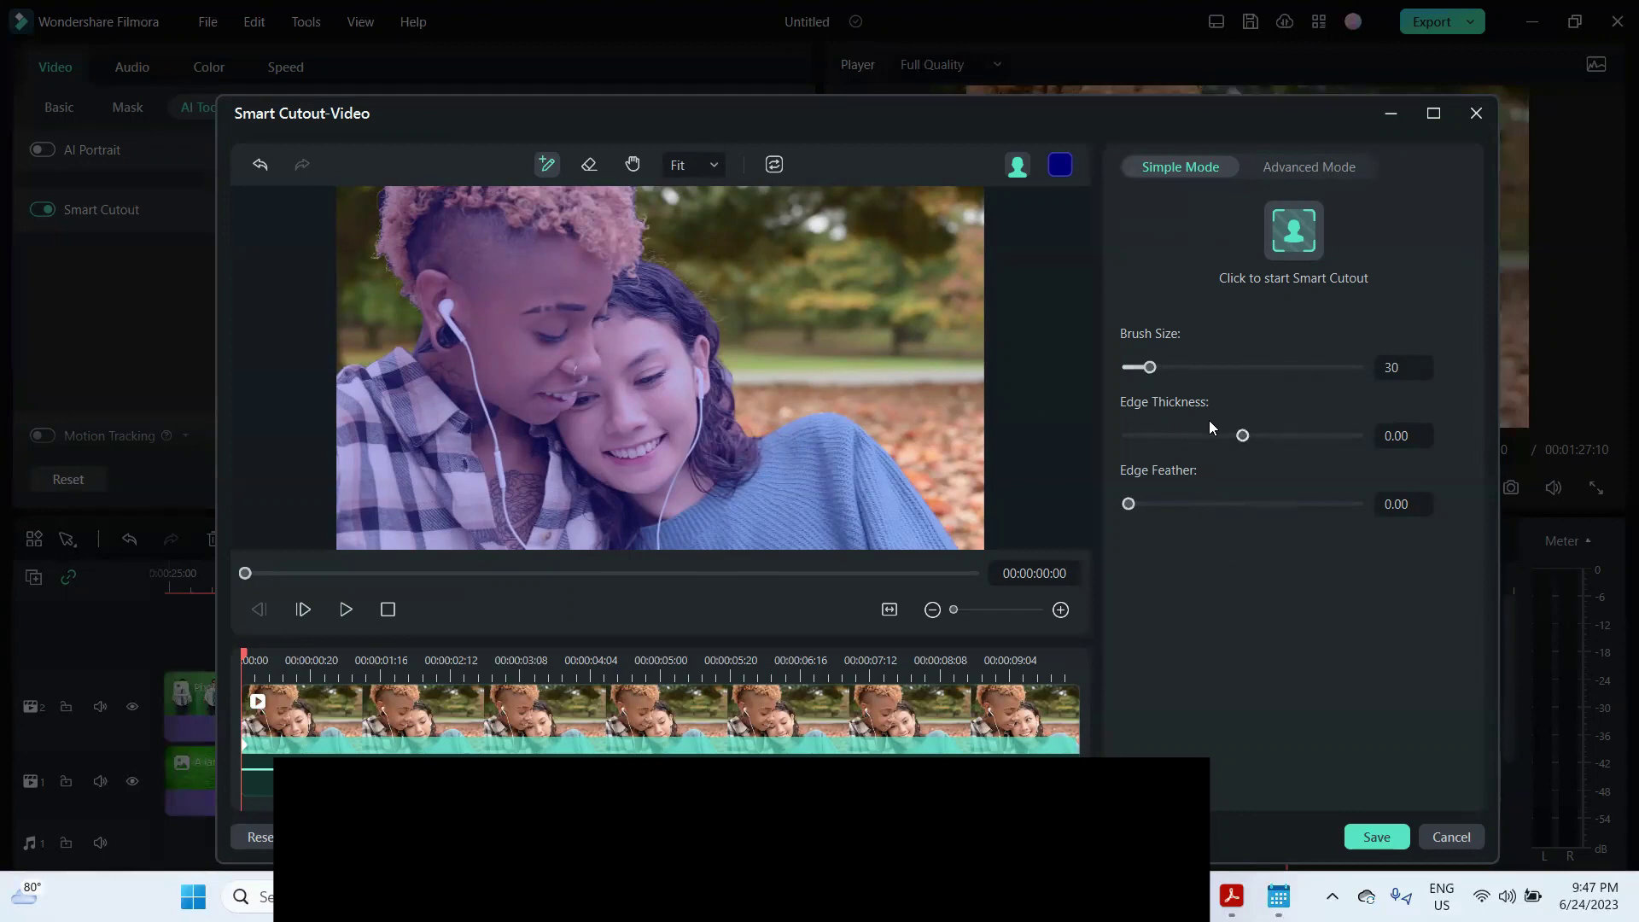
Set the cutout's Edge Thickness to 6.54 and Edge Feather to 0.93, and save the cutout.
{"action": "mouse_move", "coordinate": [1242, 440]}
{"action": "left_mouse_down"}
{"action": "mouse_move", "coordinate": [1301, 437]}
{"action": "mouse_move", "coordinate": [1250, 452]}
{"action": "left_mouse_up"}
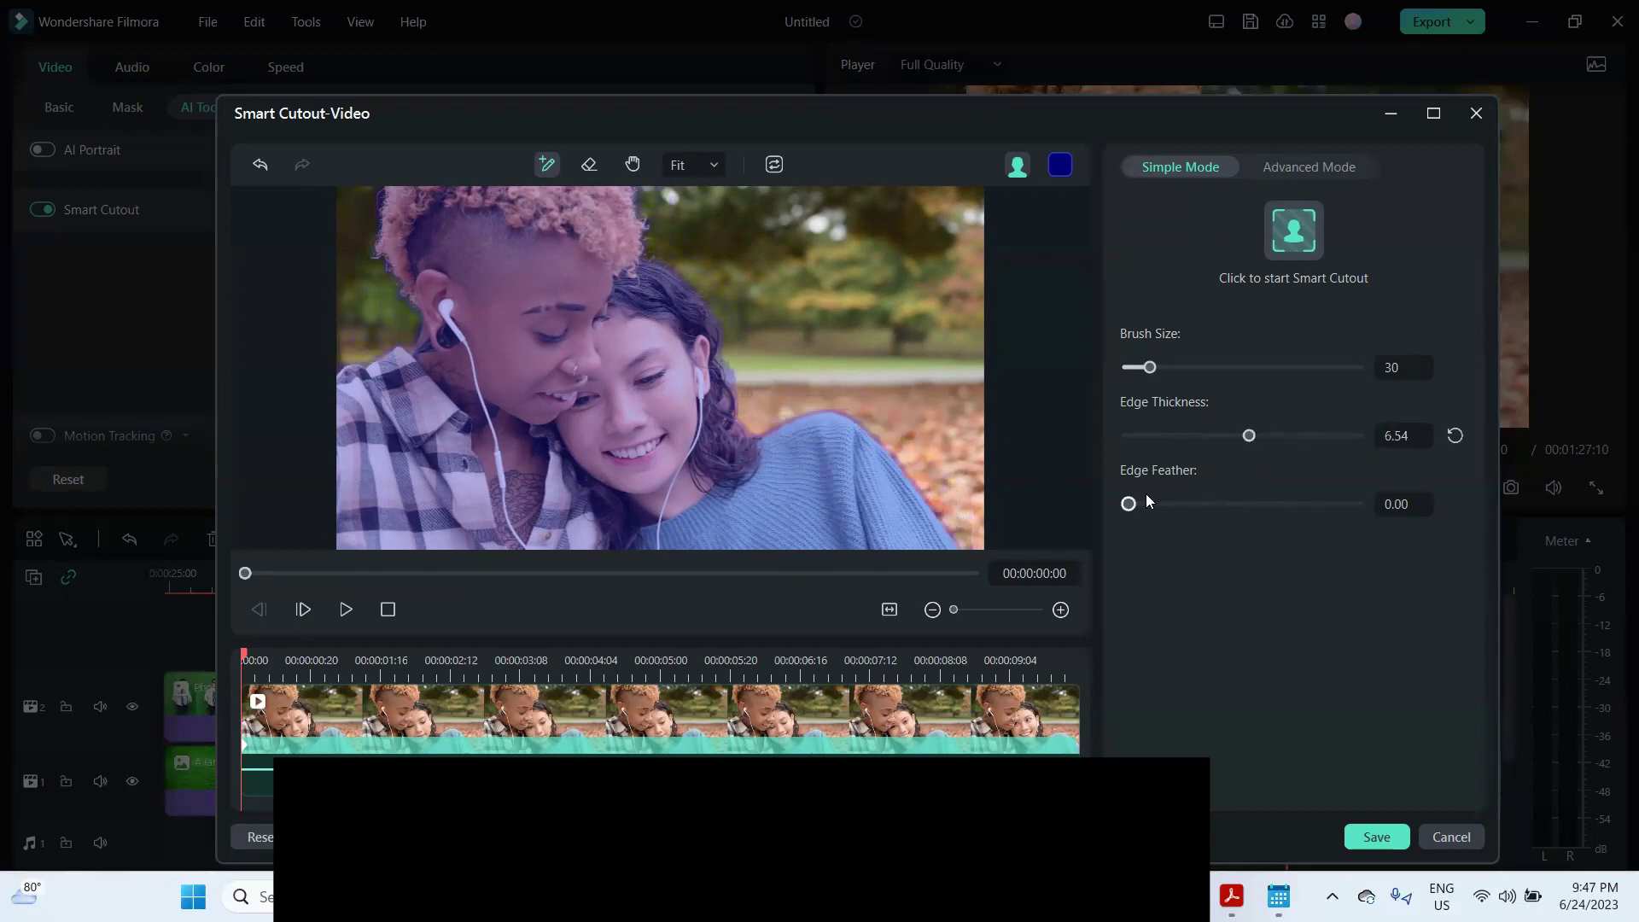
{"action": "mouse_move", "coordinate": [1129, 505]}
{"action": "left_mouse_down"}
{"action": "mouse_move", "coordinate": [1158, 503]}
{"action": "mouse_move", "coordinate": [1137, 498]}
{"action": "left_mouse_up"}
{"action": "left_click", "coordinate": [1309, 168]}
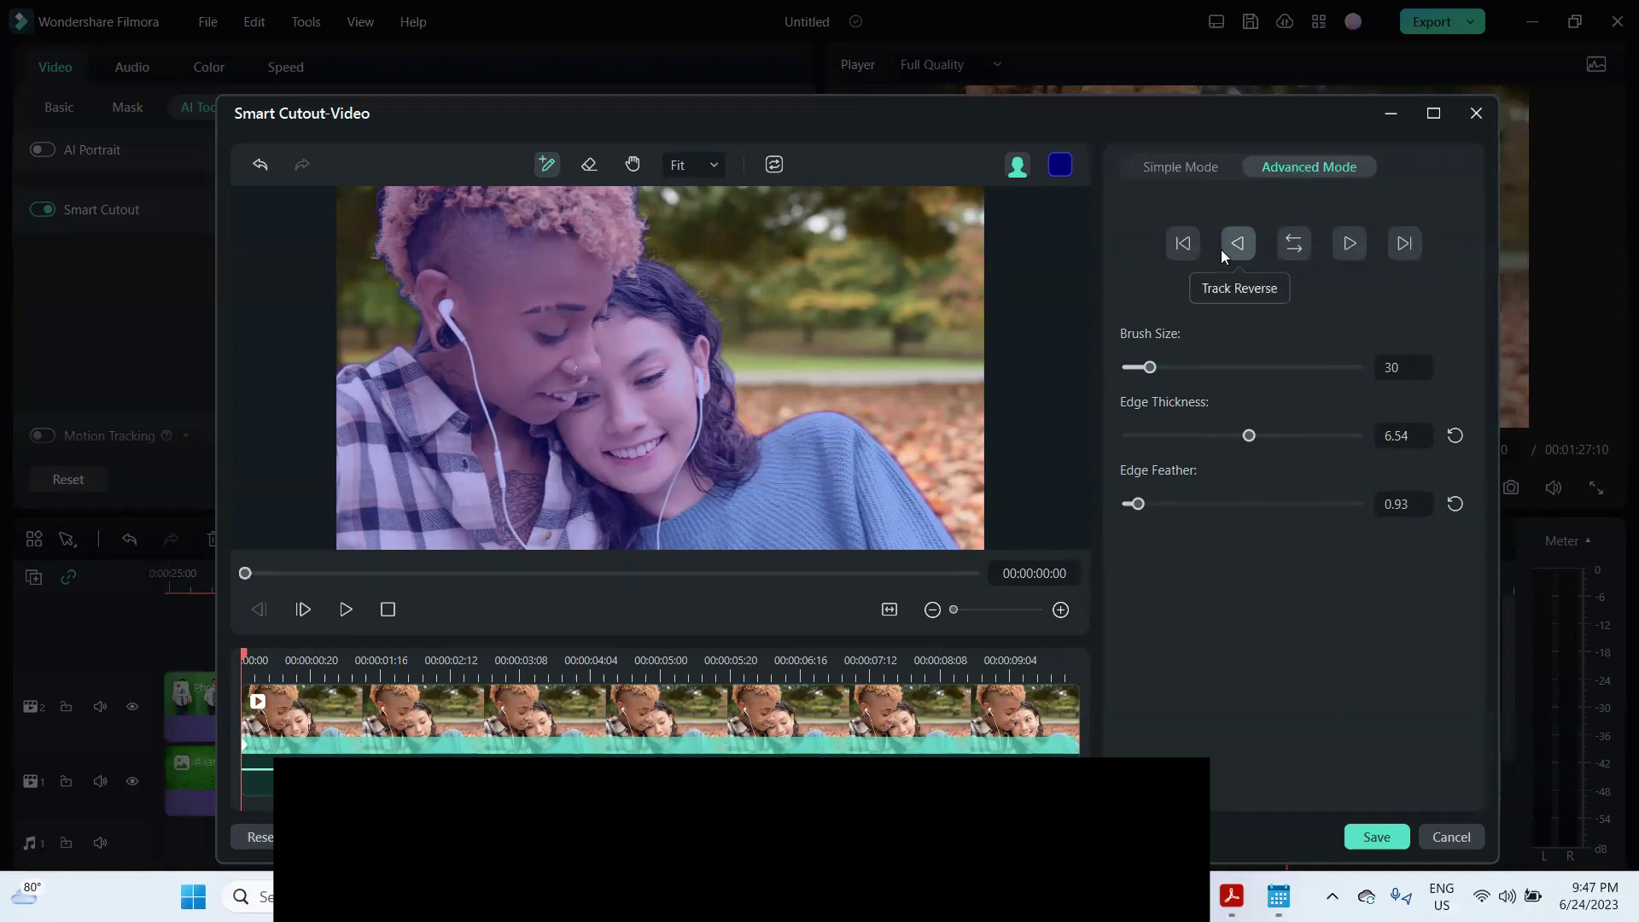
{"action": "left_click", "coordinate": [1374, 839]}
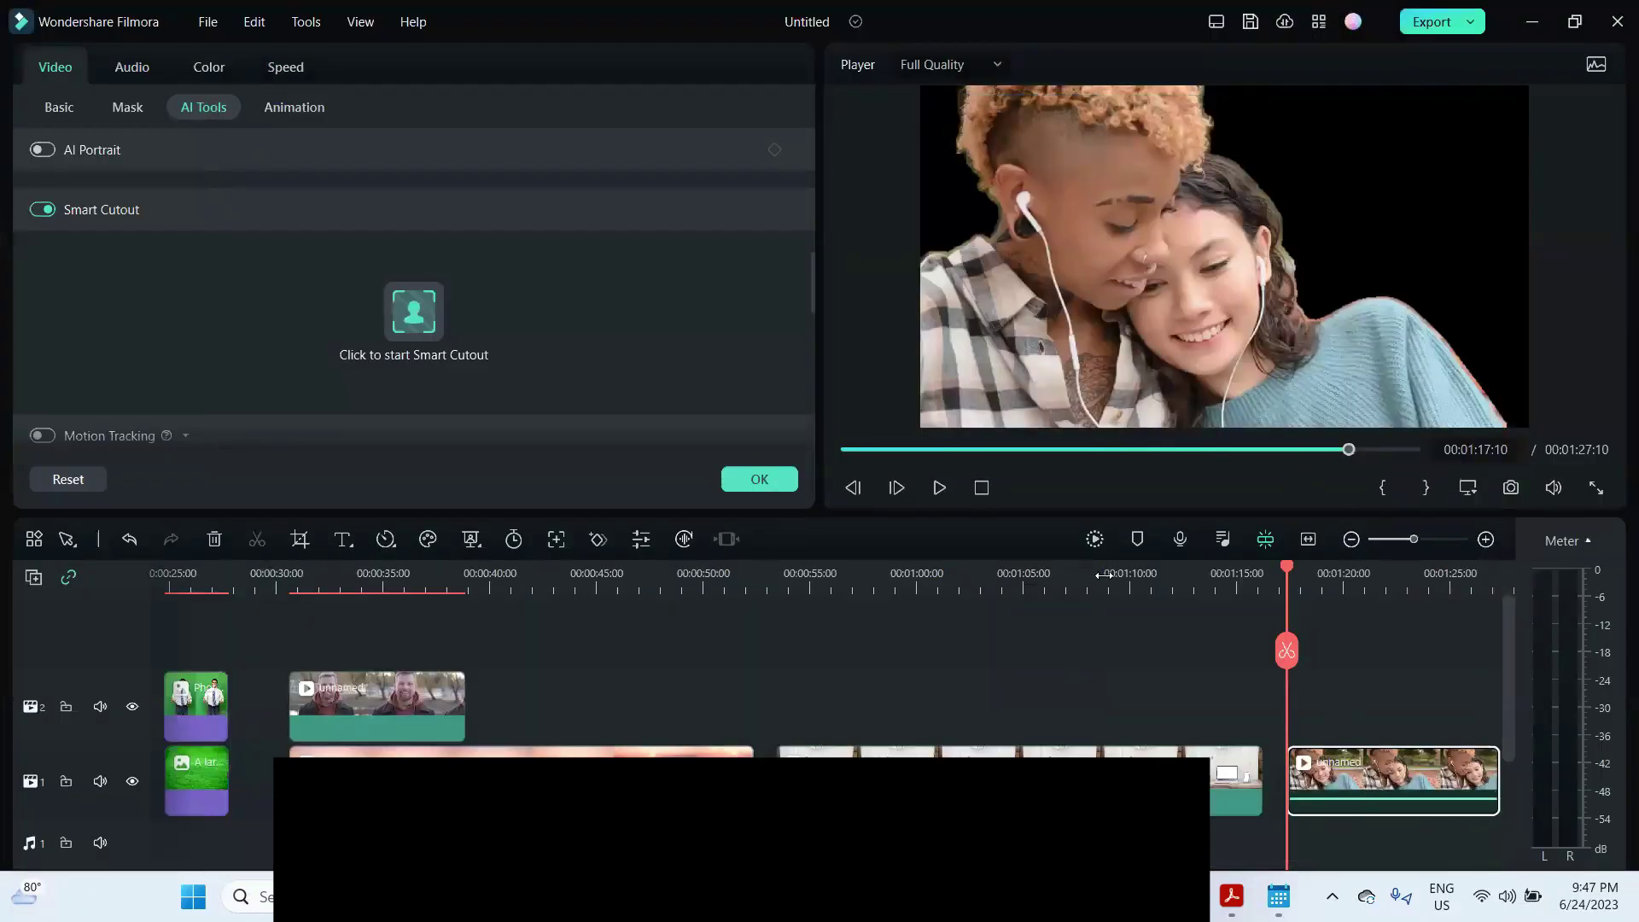
Play back the couple's cutout clip and move it from video track 1 up to video track 2.
{"action": "key", "text": "space"}
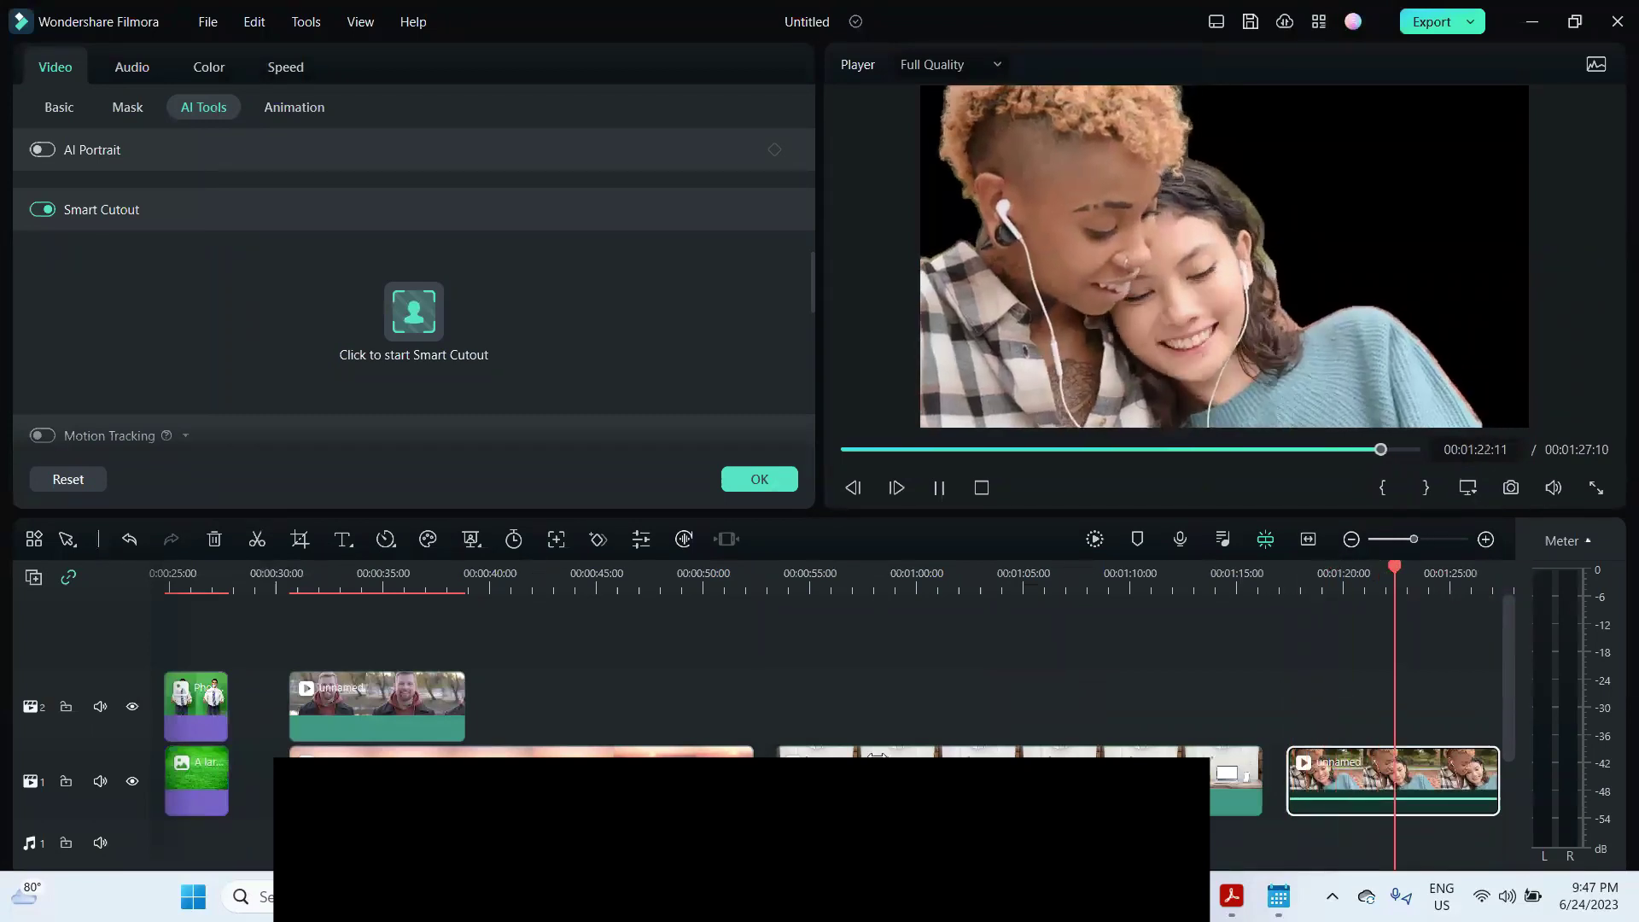
{"action": "key", "text": "space"}
{"action": "scroll", "coordinate": [1056, 651], "scroll_direction": "down", "scroll_amount": 3}
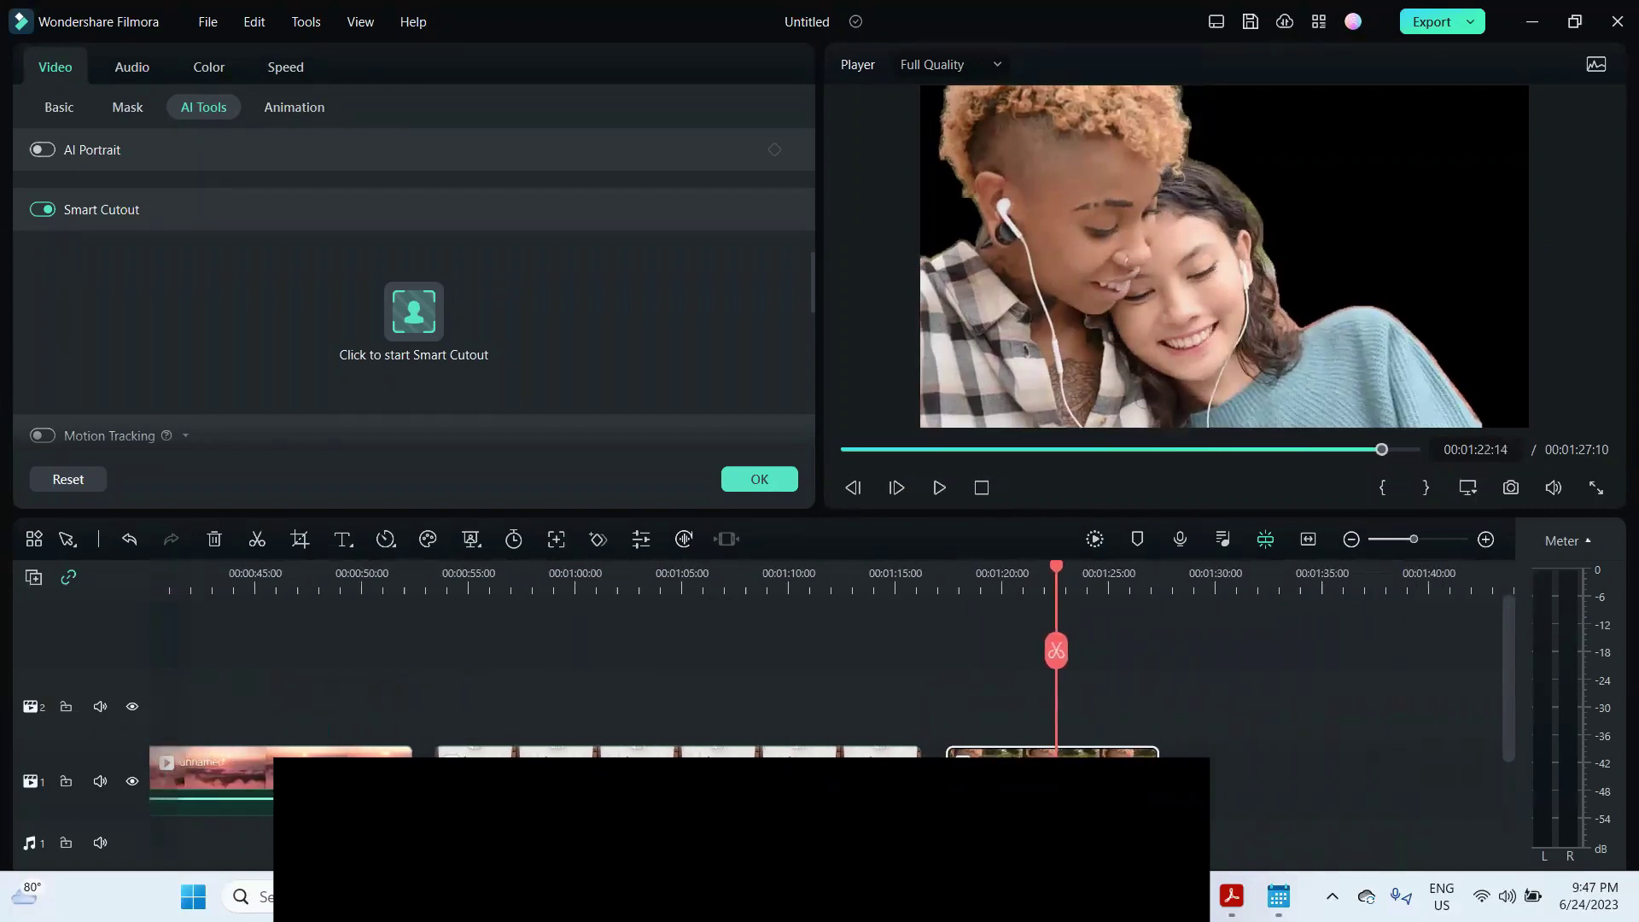
{"action": "left_click", "coordinate": [1123, 654]}
{"action": "left_click_drag", "start_coordinate": [1110, 752], "coordinate": [1110, 707]}
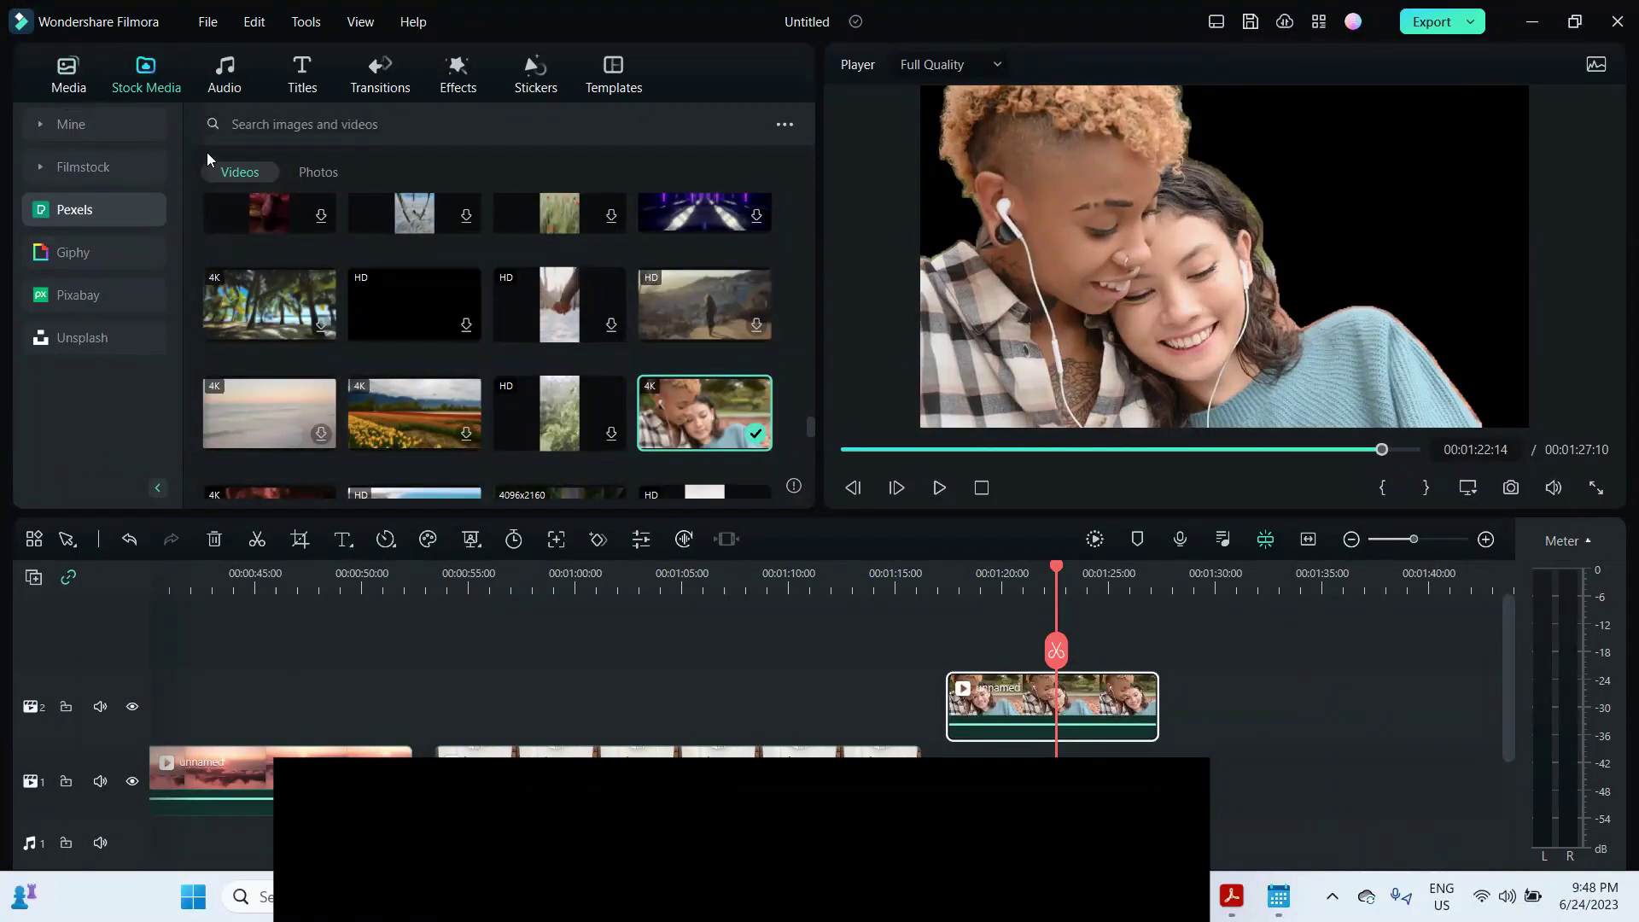
Download the 4K tulip field video from Pexels and place it on video track 1 beneath the couple's clip.
{"action": "left_click", "coordinate": [70, 75]}
{"action": "left_click", "coordinate": [138, 81]}
{"action": "scroll", "coordinate": [580, 393], "scroll_direction": "down", "scroll_amount": 1}
{"action": "scroll", "coordinate": [579, 393], "scroll_direction": "down", "scroll_amount": 2}
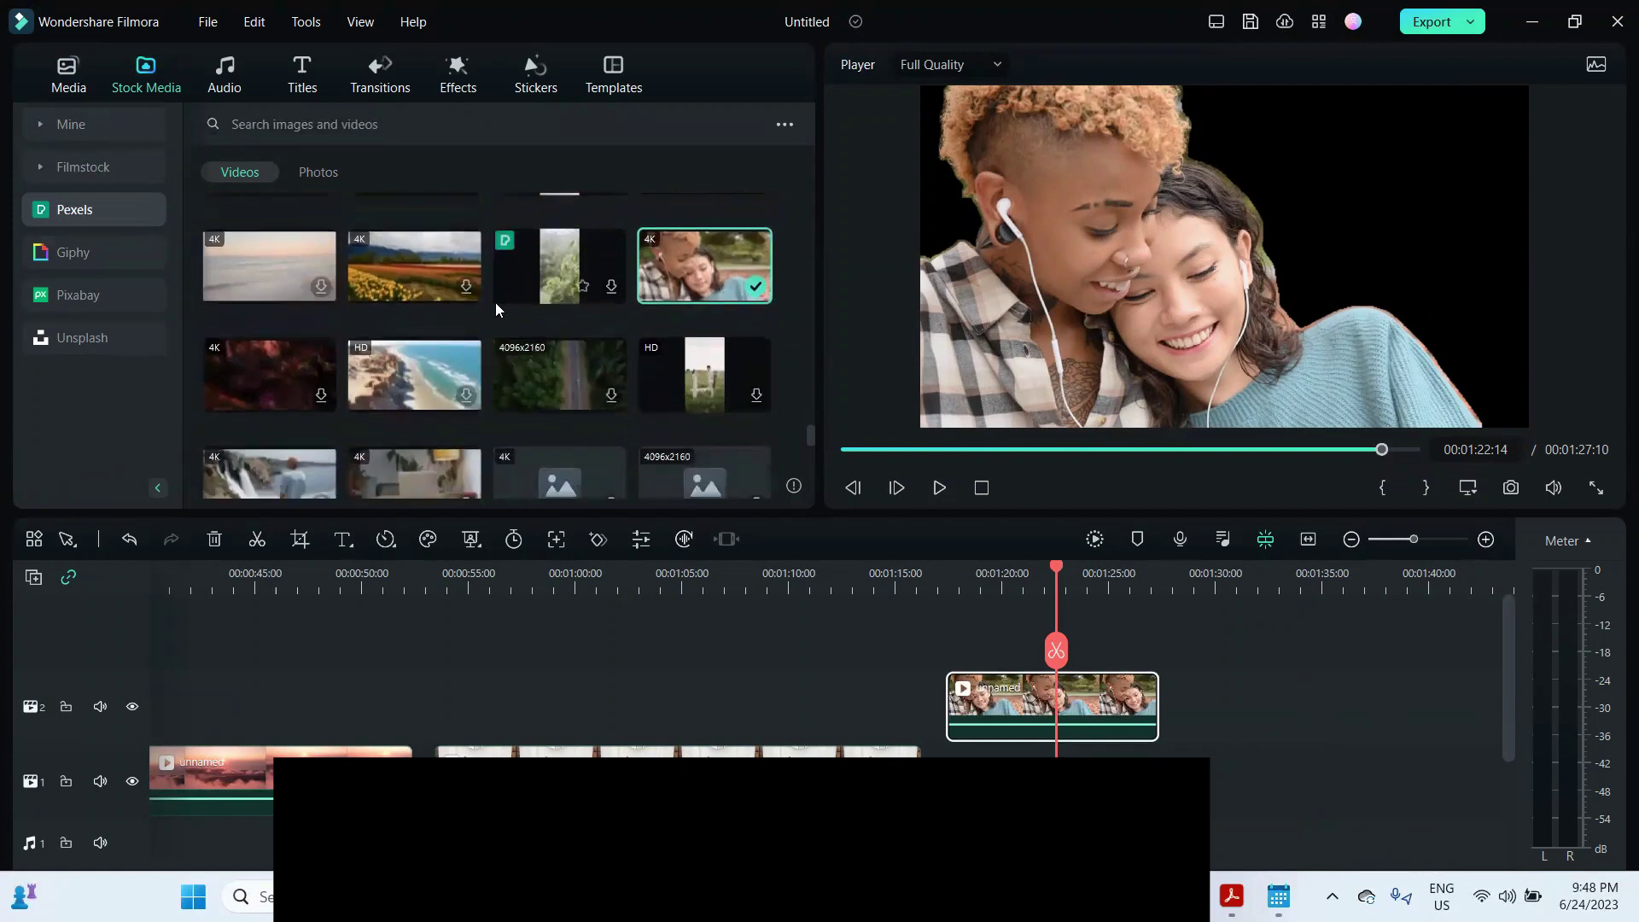
{"action": "left_click", "coordinate": [466, 287]}
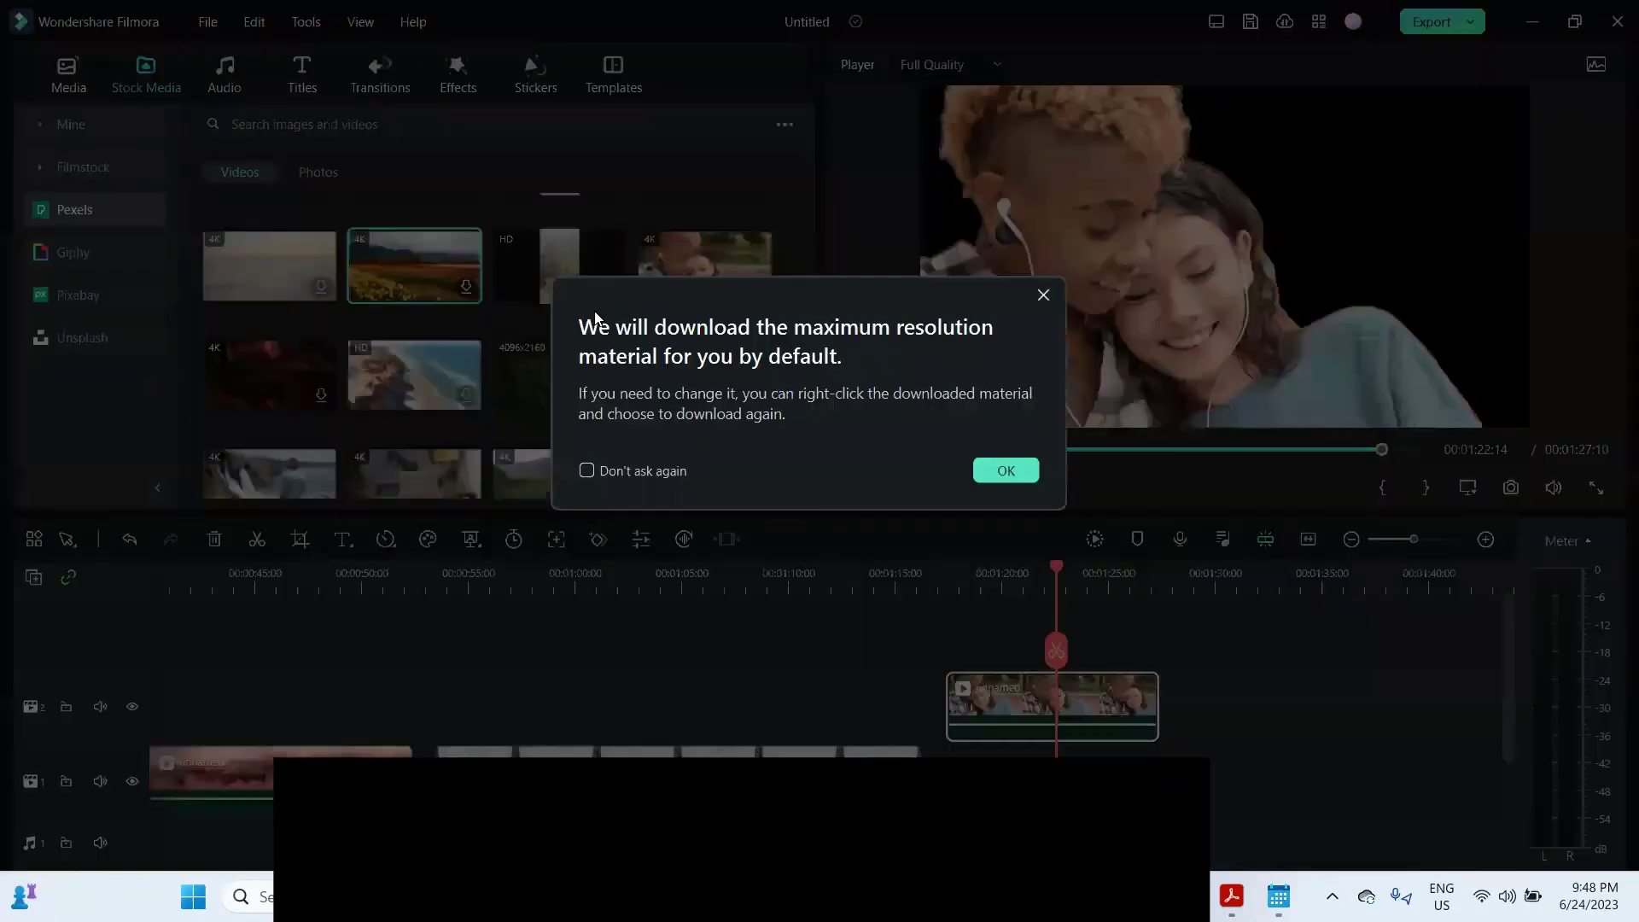
{"action": "left_click", "coordinate": [1005, 470]}
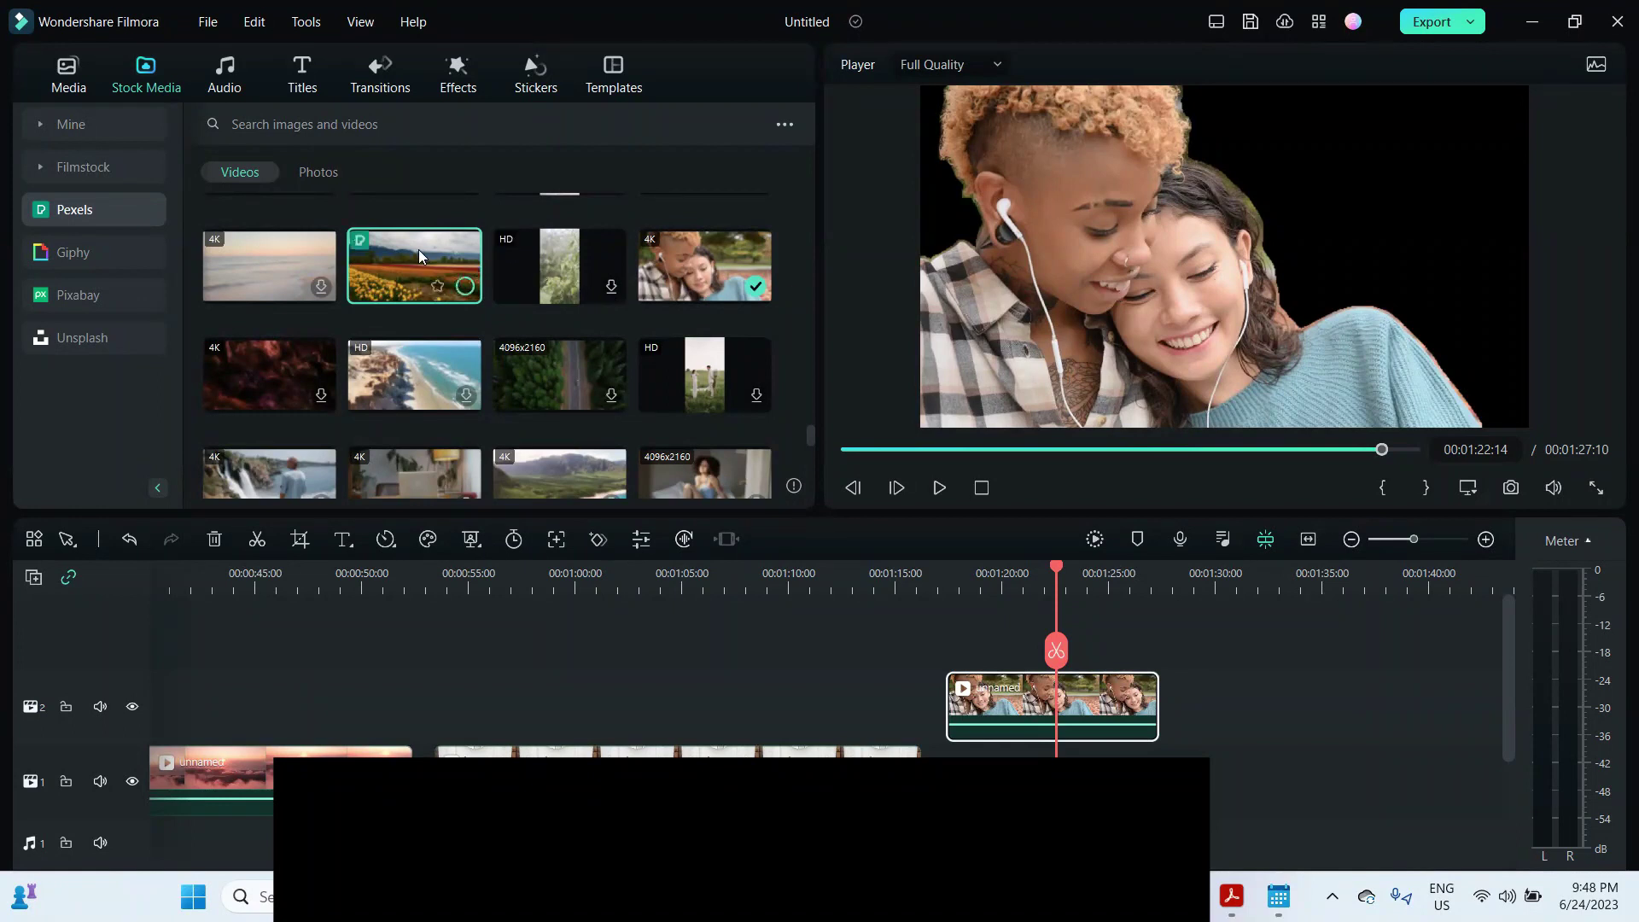
{"action": "left_click_drag", "start_coordinate": [412, 252], "coordinate": [961, 752]}
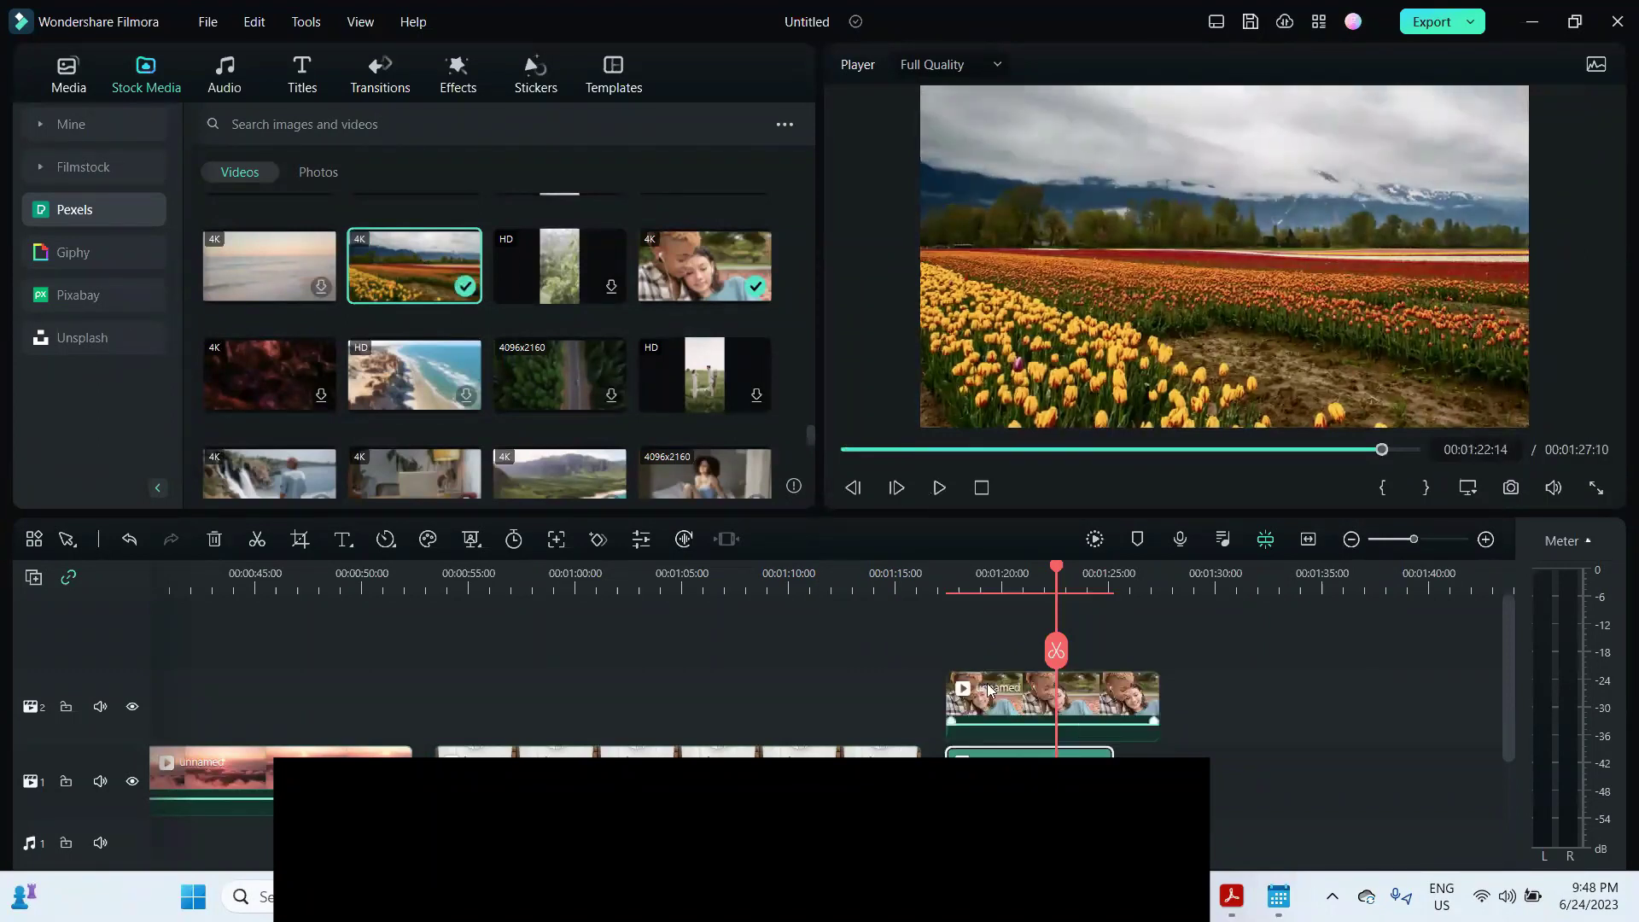
Play the couple's composite over the tulip field from its beginning to check the cutout edges.
{"action": "left_click", "coordinate": [986, 687]}
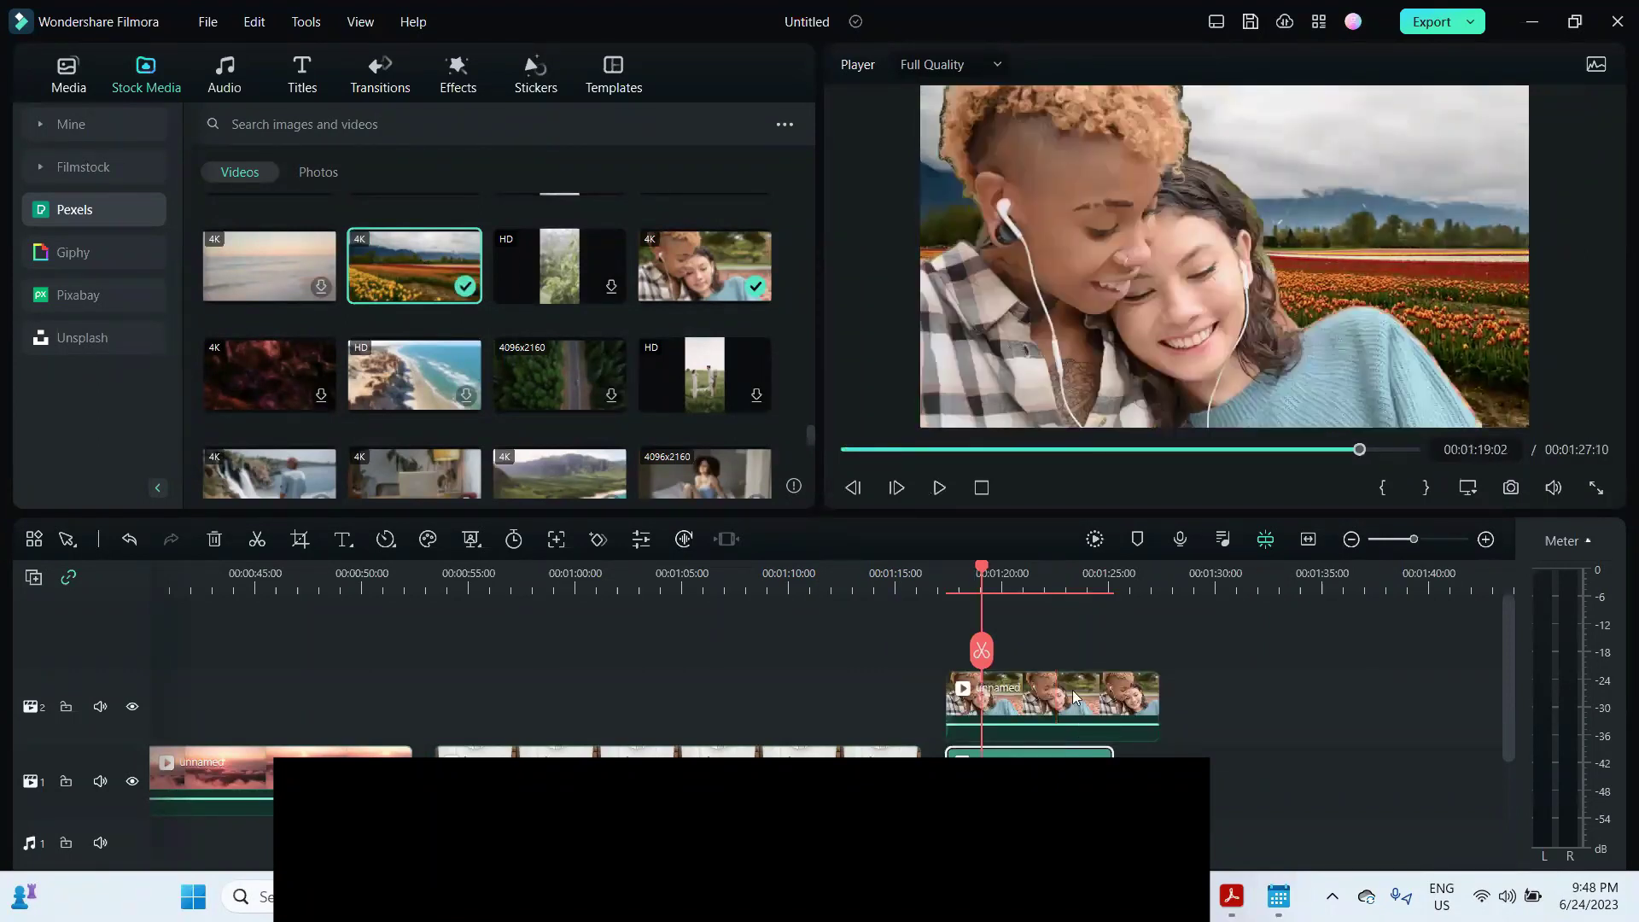
{"action": "left_click", "coordinate": [948, 597]}
{"action": "key", "text": "space"}
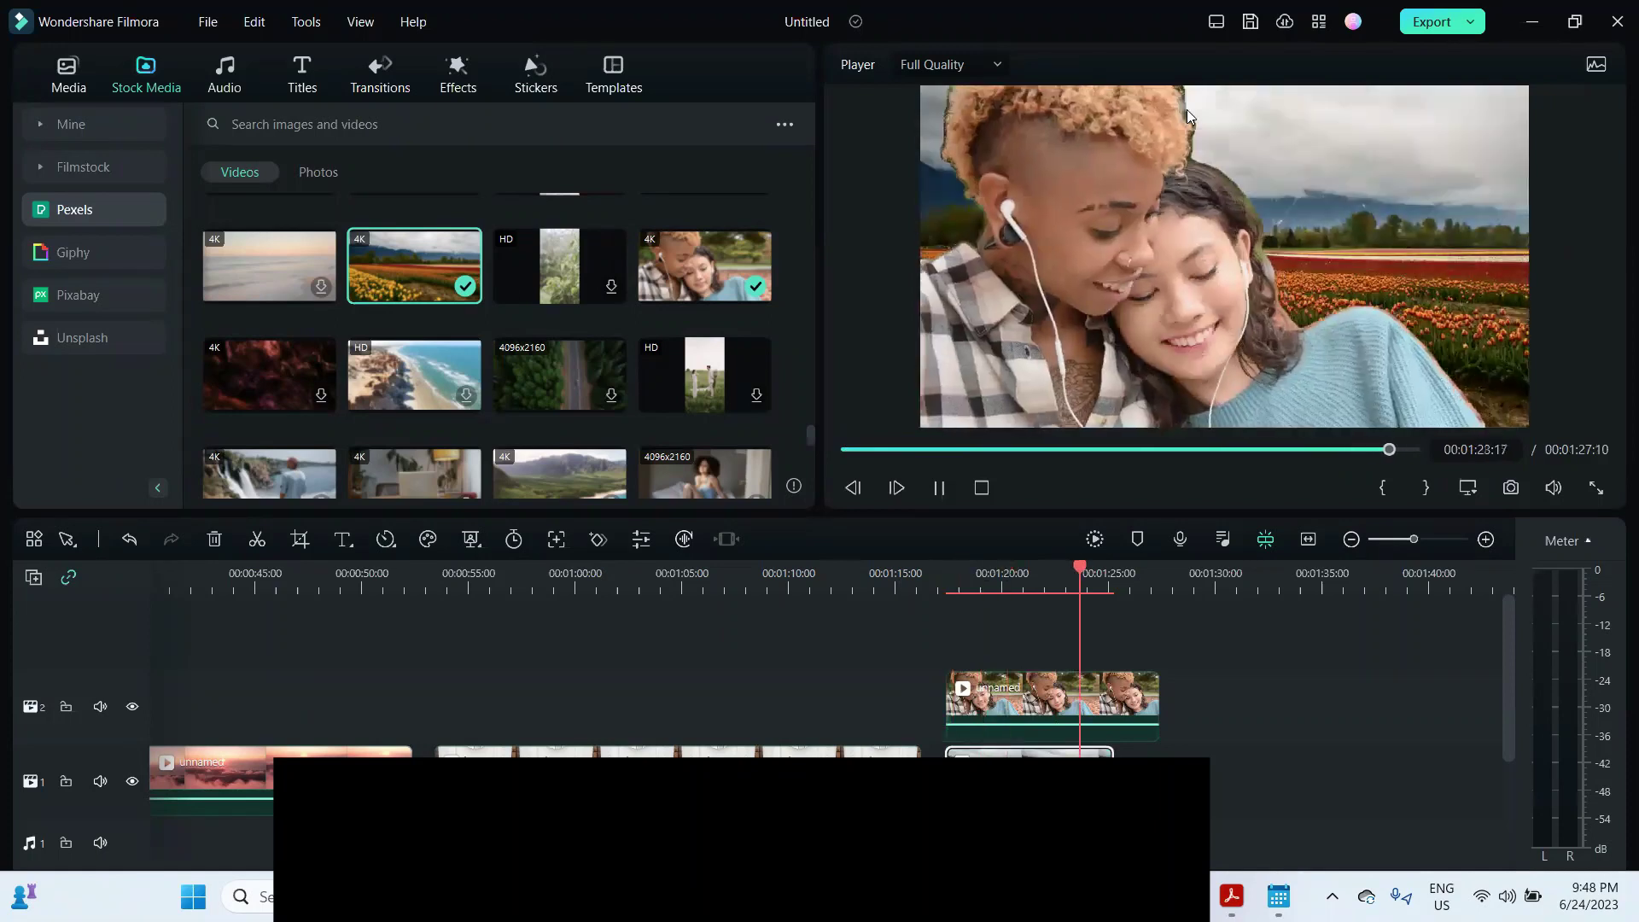
{"action": "key", "text": "space"}
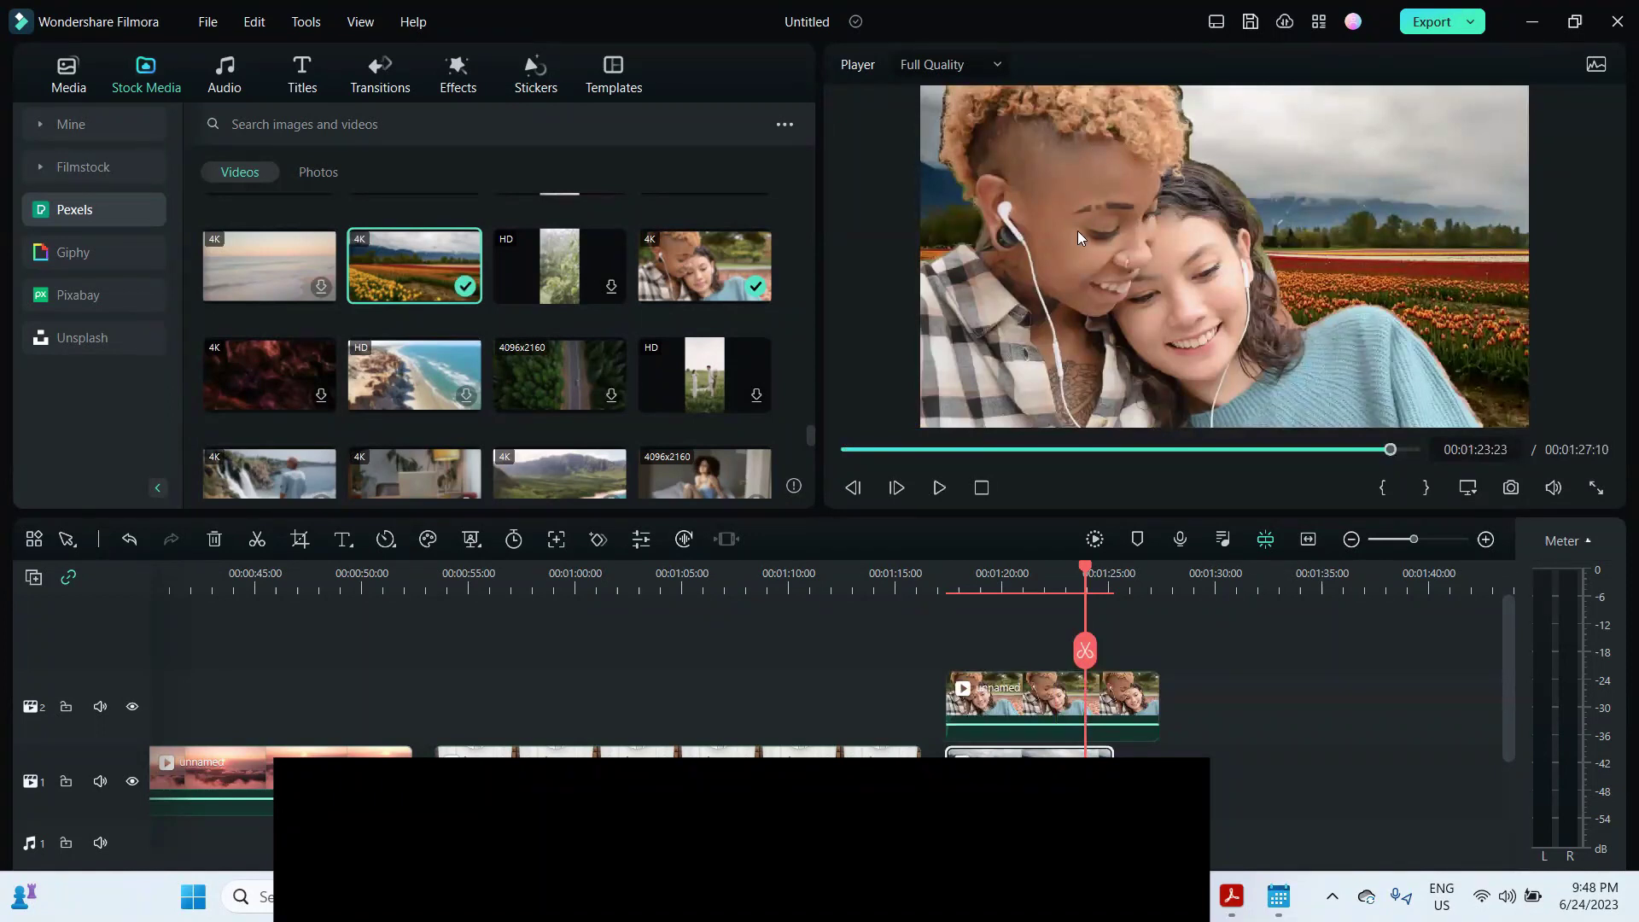
Reopen the couple's Smart Cutout, set its Edge Thickness to -6.54 and save it.
{"action": "double_click", "coordinate": [1033, 685]}
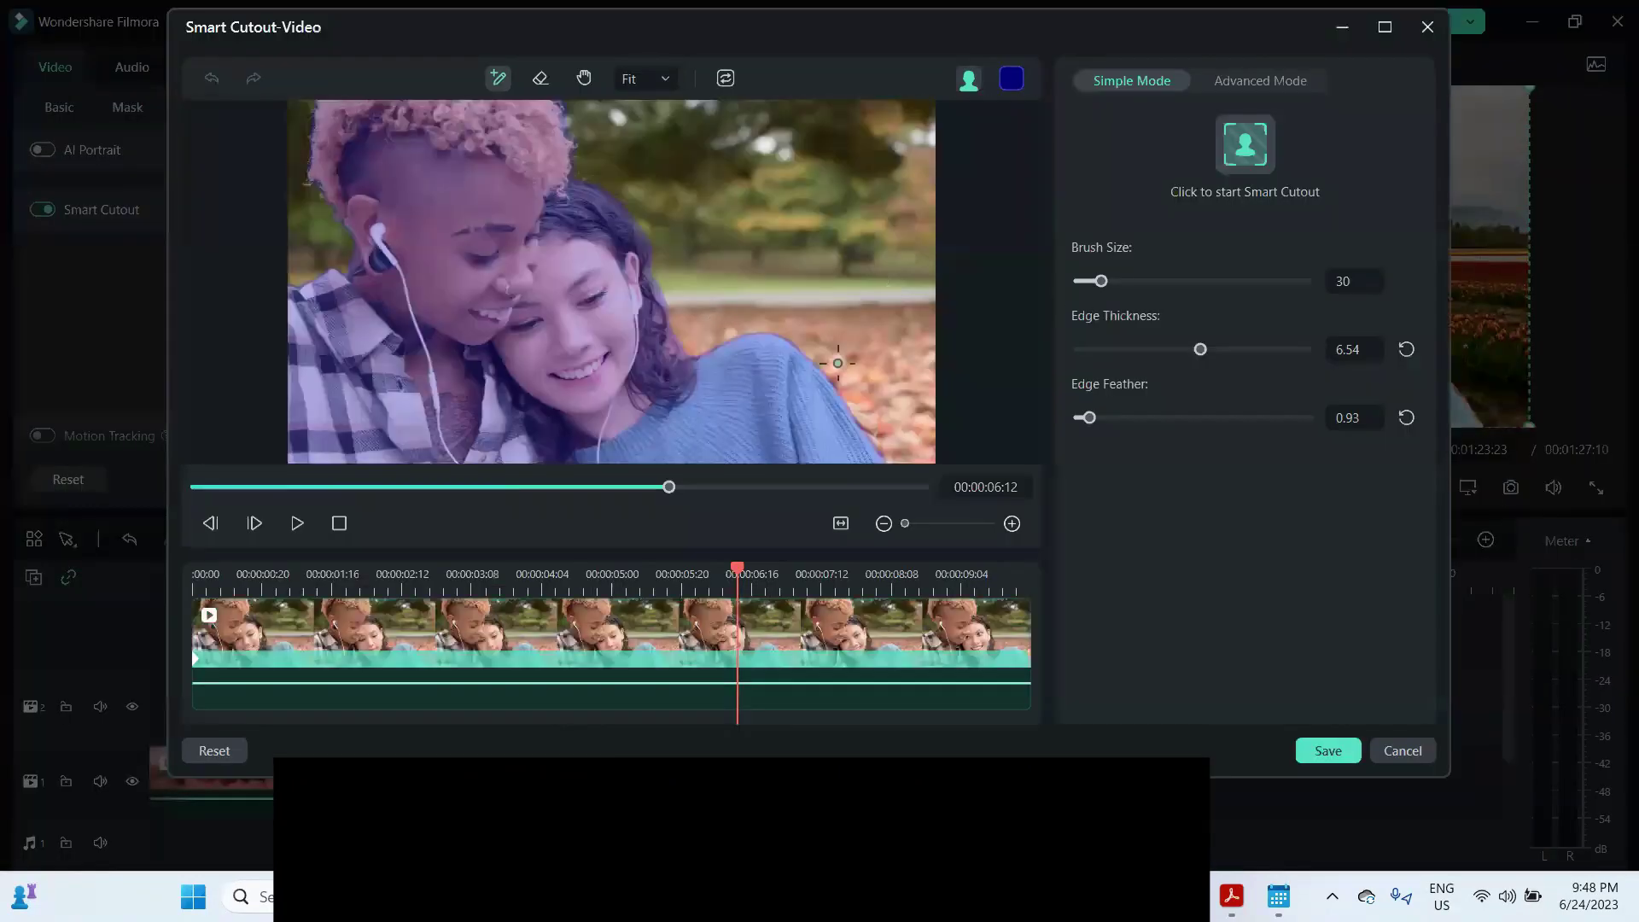
{"action": "left_click_drag", "start_coordinate": [1201, 356], "coordinate": [1187, 356]}
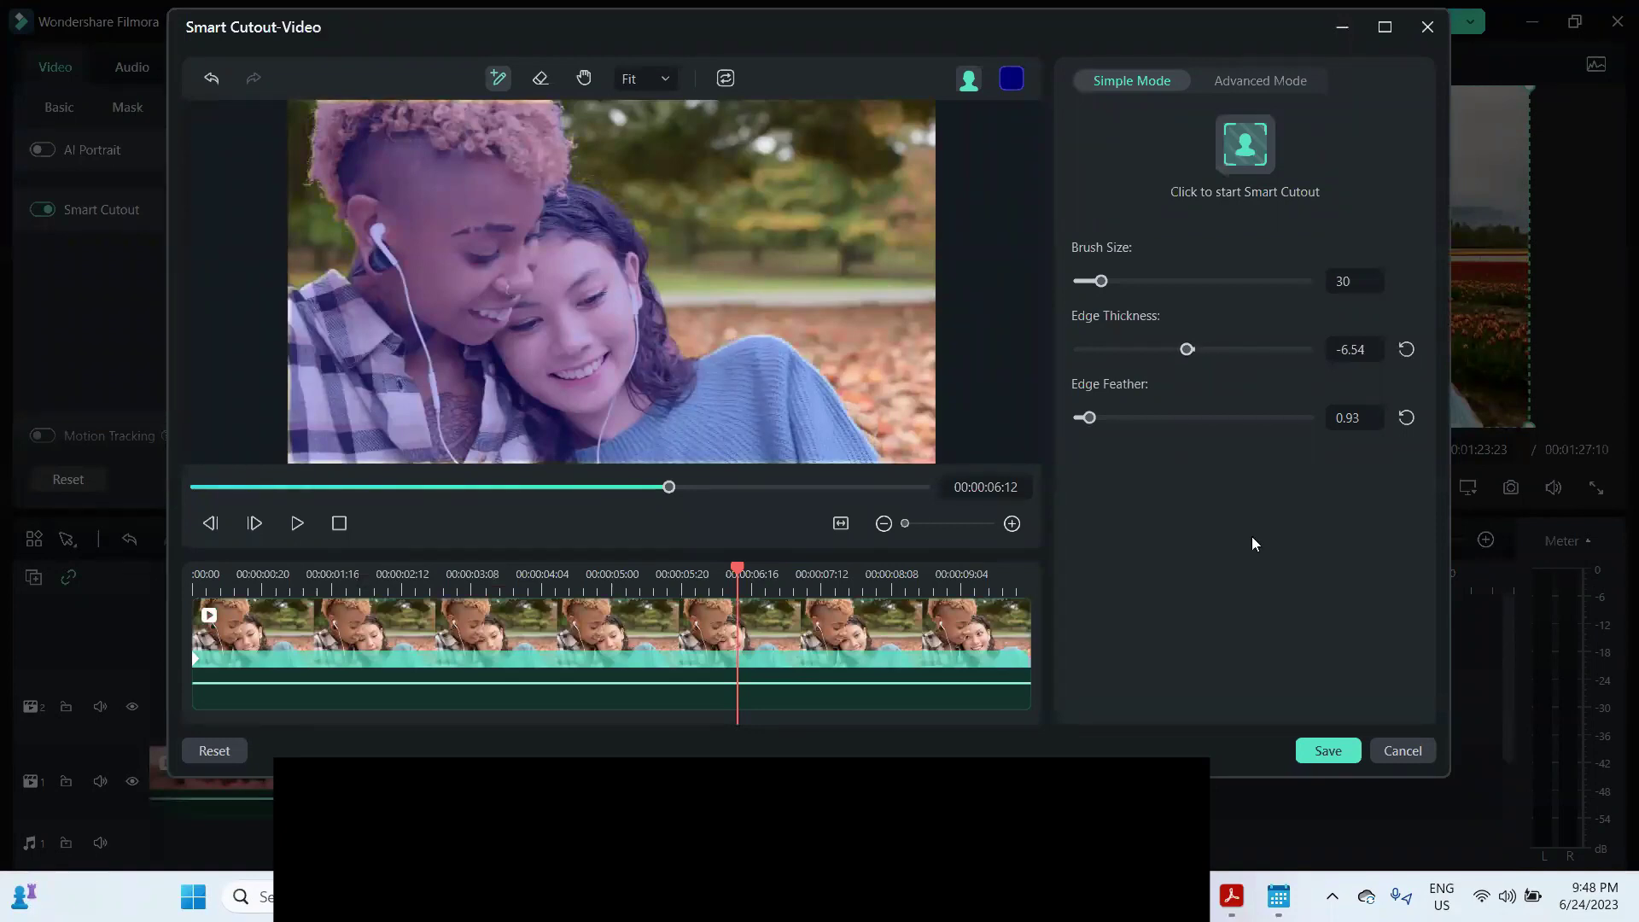
{"action": "left_click", "coordinate": [1326, 751]}
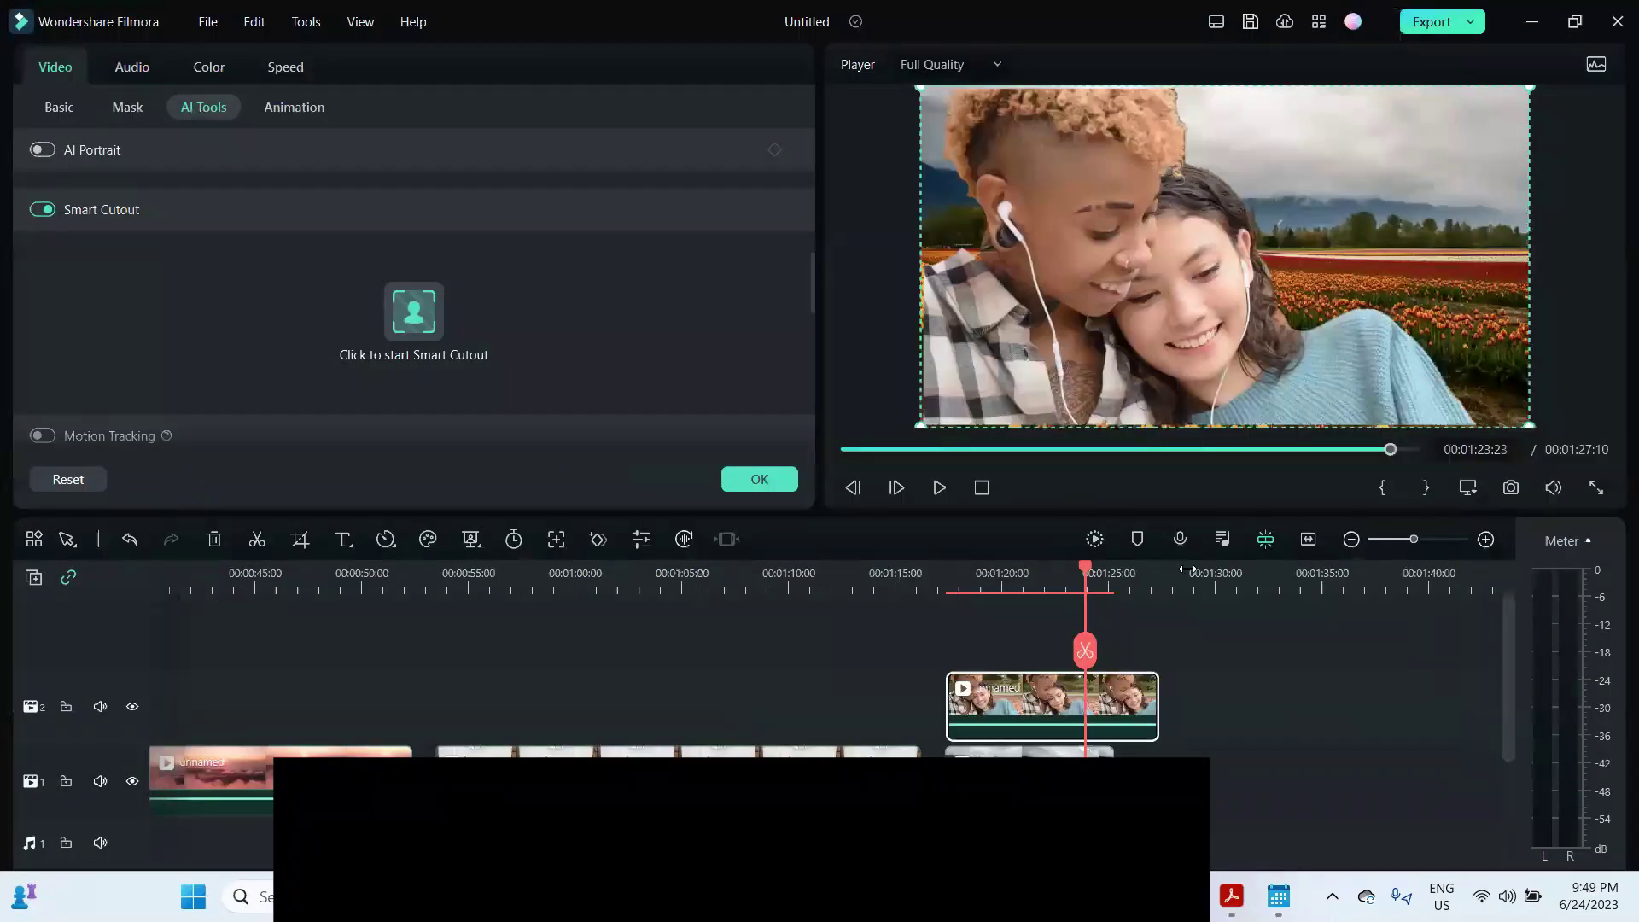
Play the composite from about 1:21 to check the refined edges, and confirm the clip's settings.
{"action": "left_click", "coordinate": [1033, 585]}
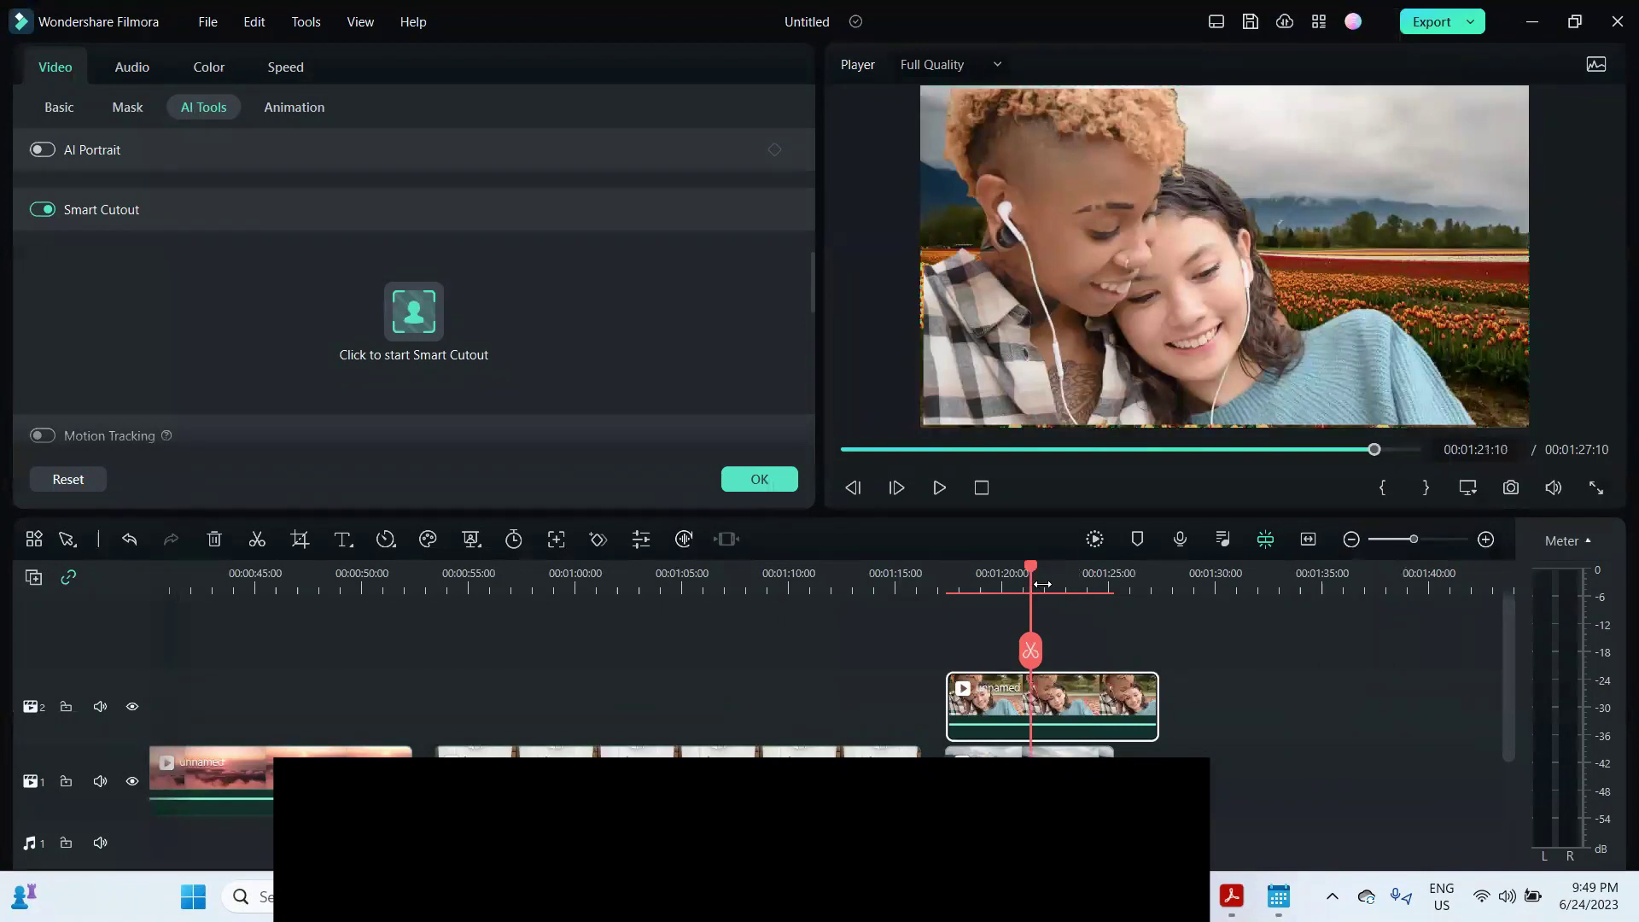
{"action": "key", "text": "space"}
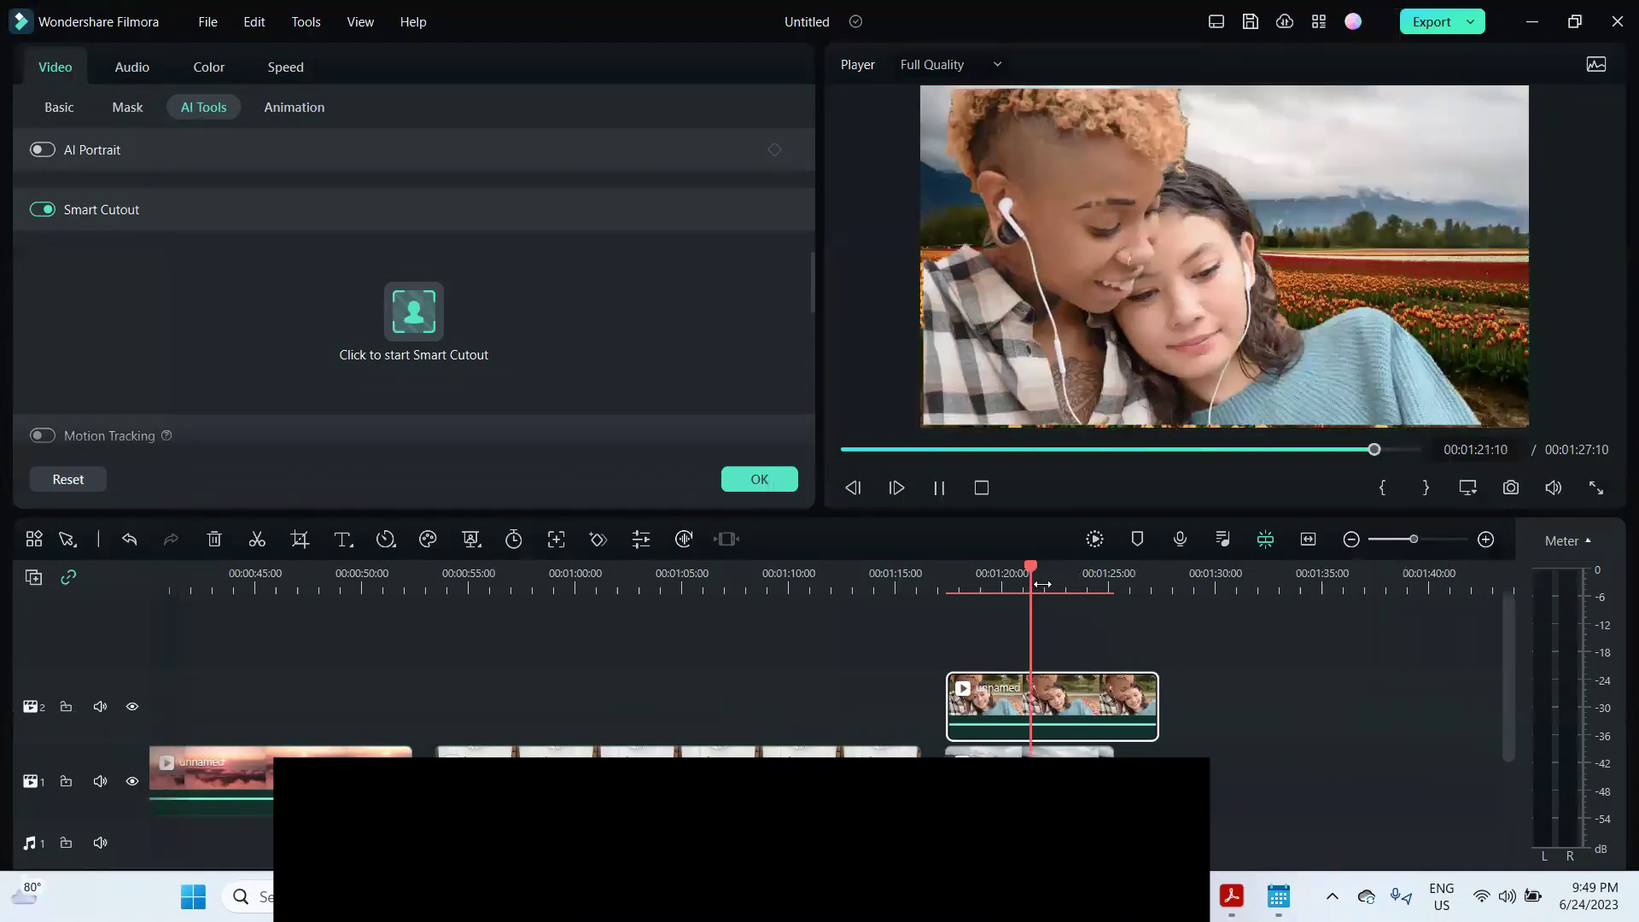
{"action": "key", "text": "space"}
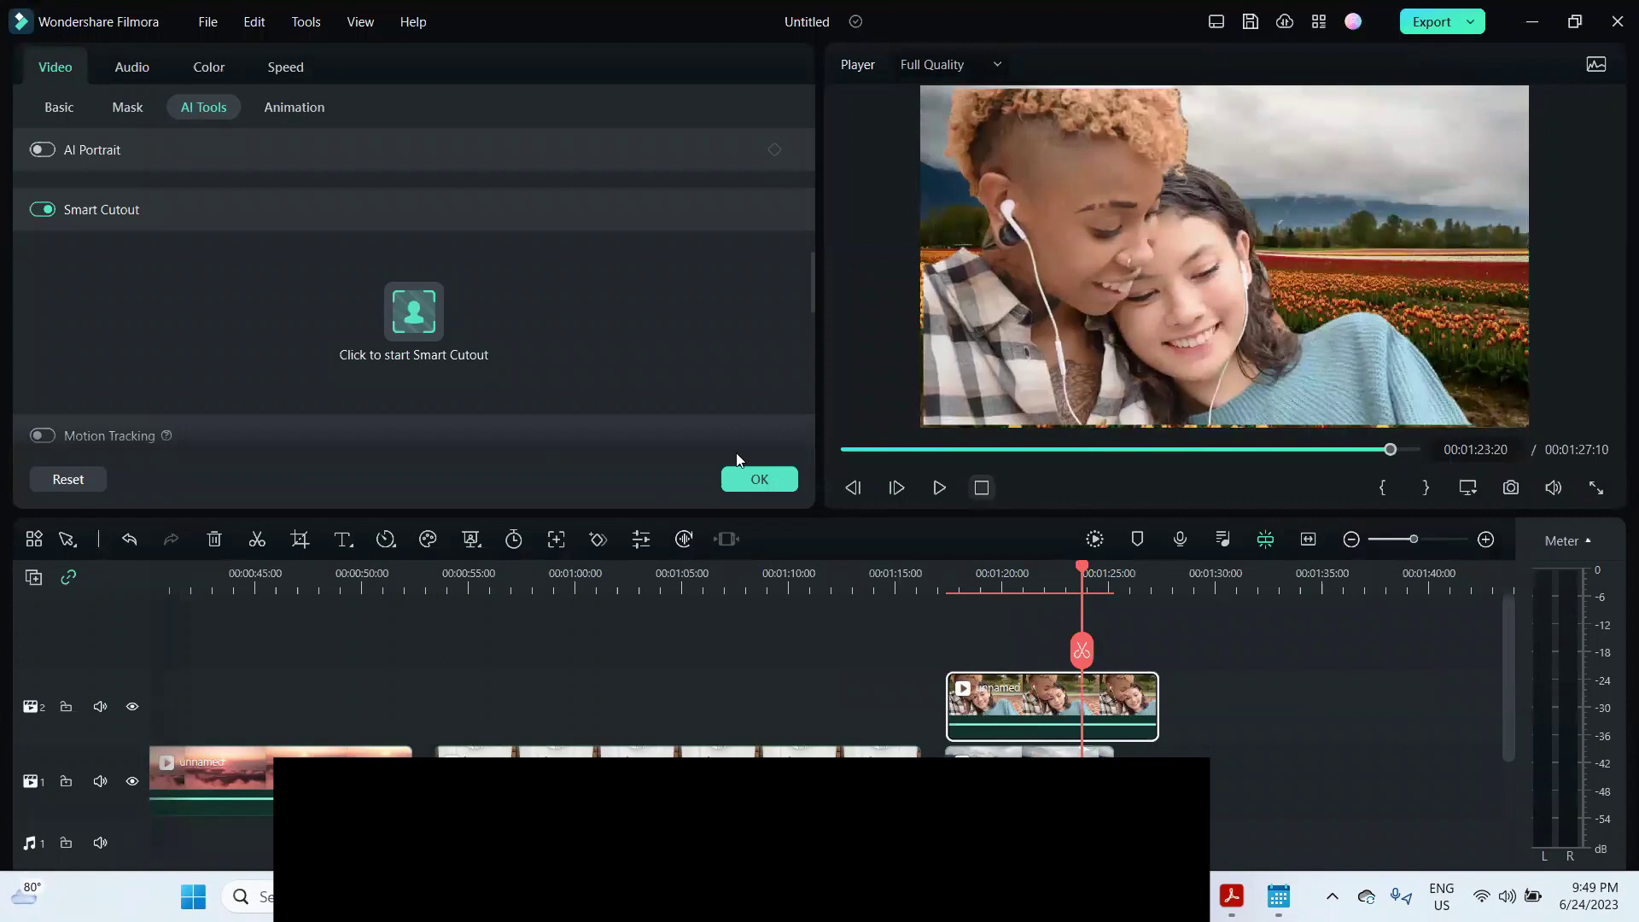
{"action": "left_click", "coordinate": [749, 478]}
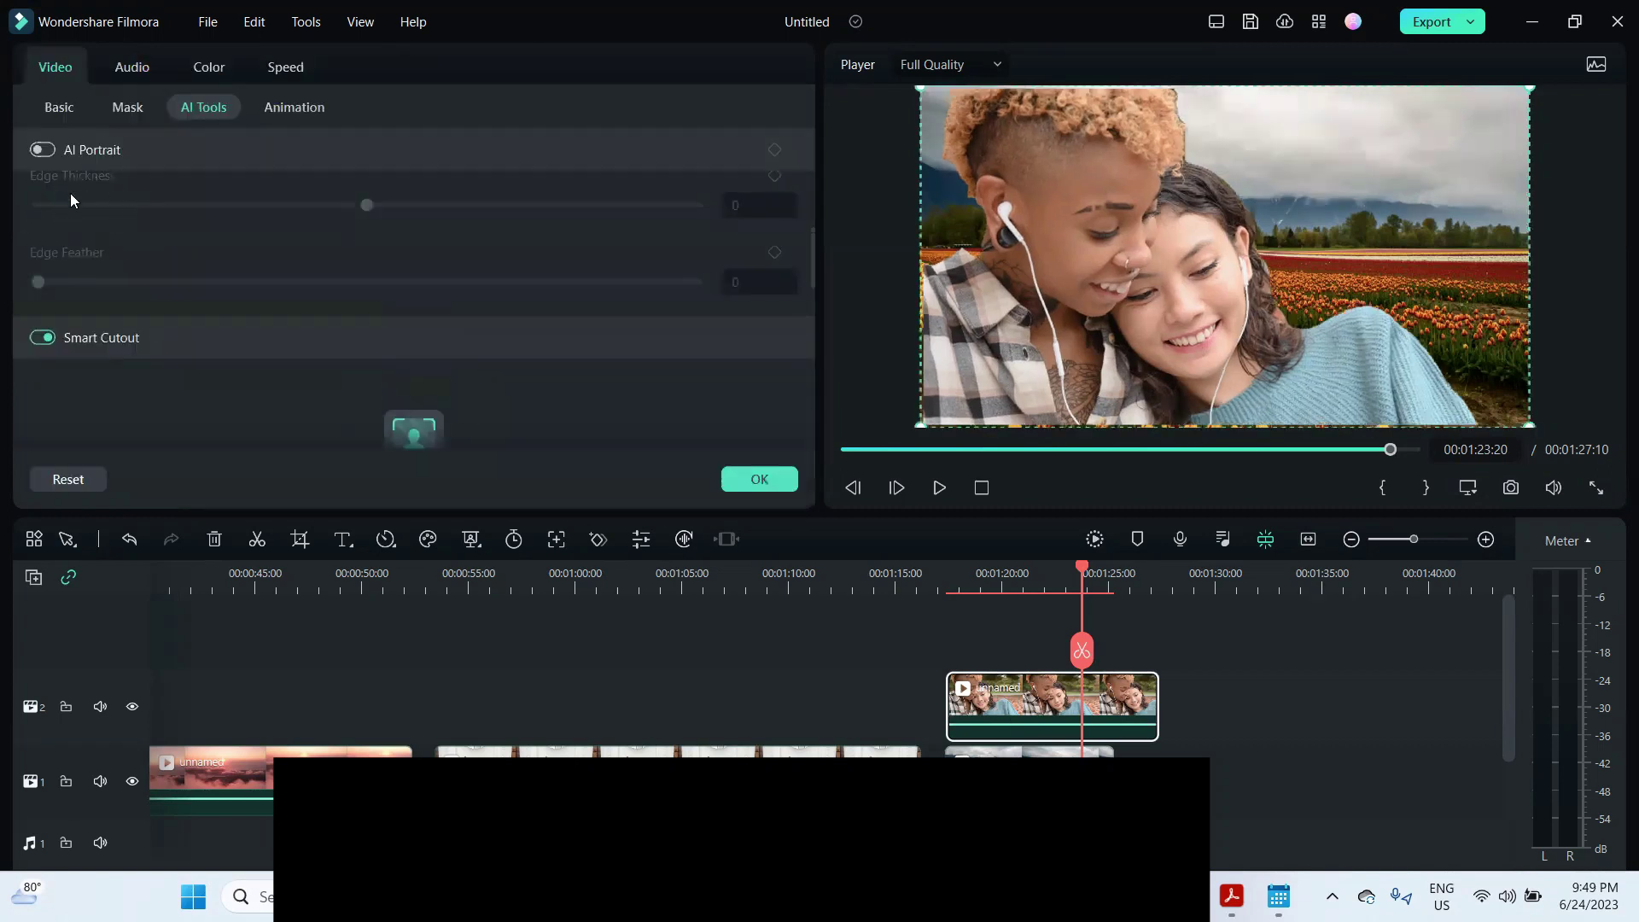
Review the Smart Cutout, AI Portrait and Chroma Key settings available for the couple's clip.
{"action": "scroll", "coordinate": [266, 307], "scroll_direction": "up", "scroll_amount": 3}
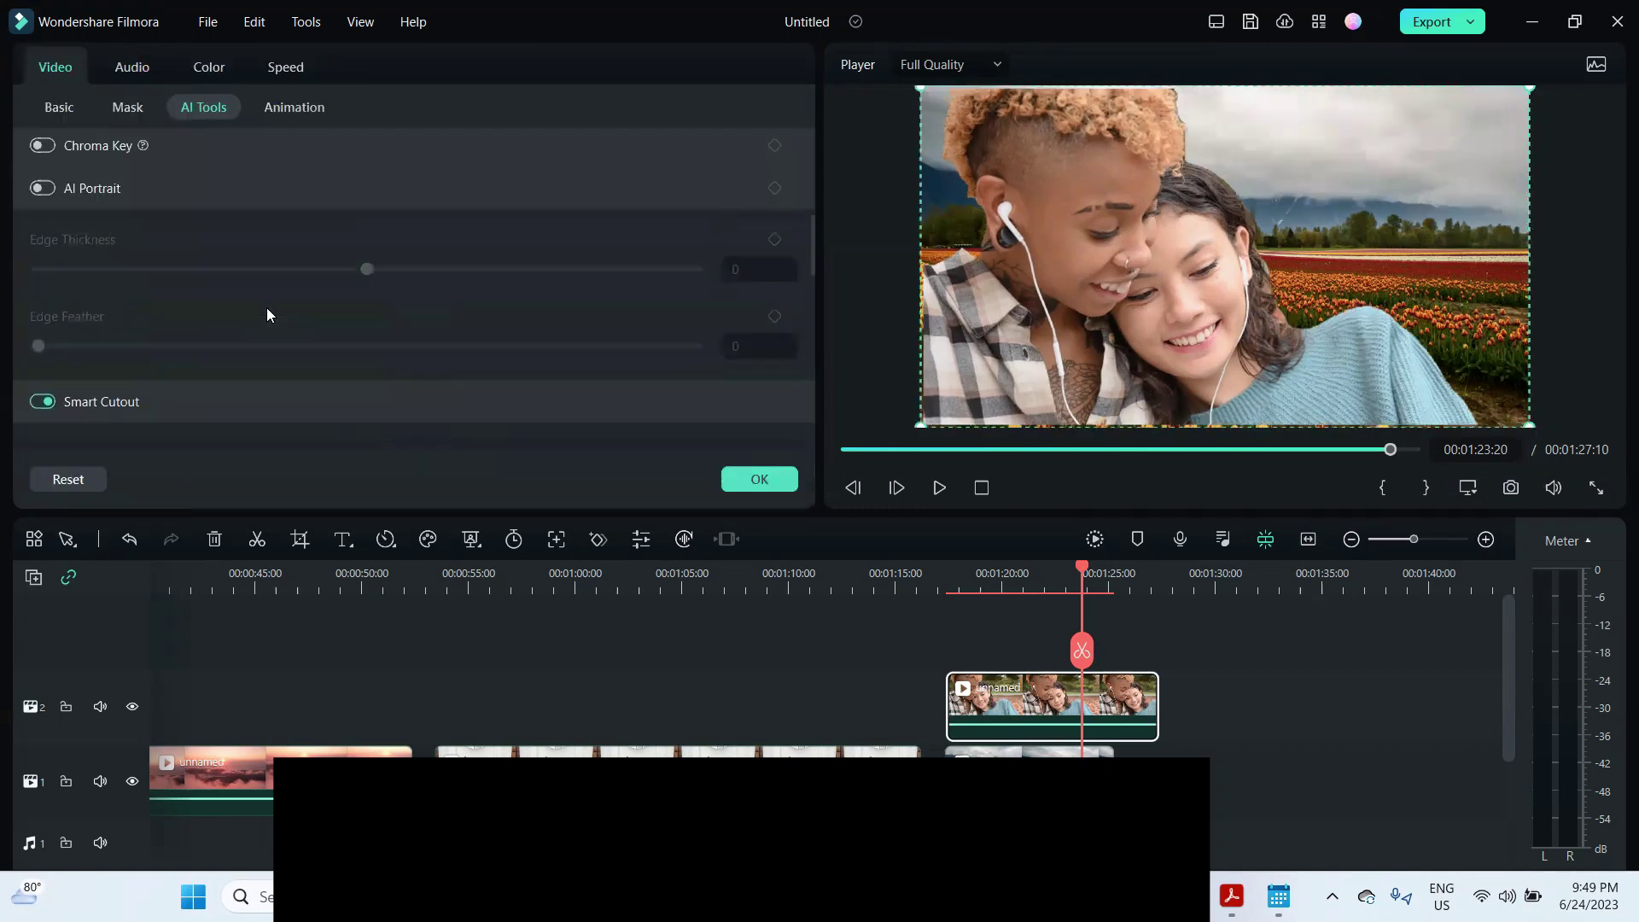
{"action": "scroll", "coordinate": [266, 306], "scroll_direction": "up", "scroll_amount": 1}
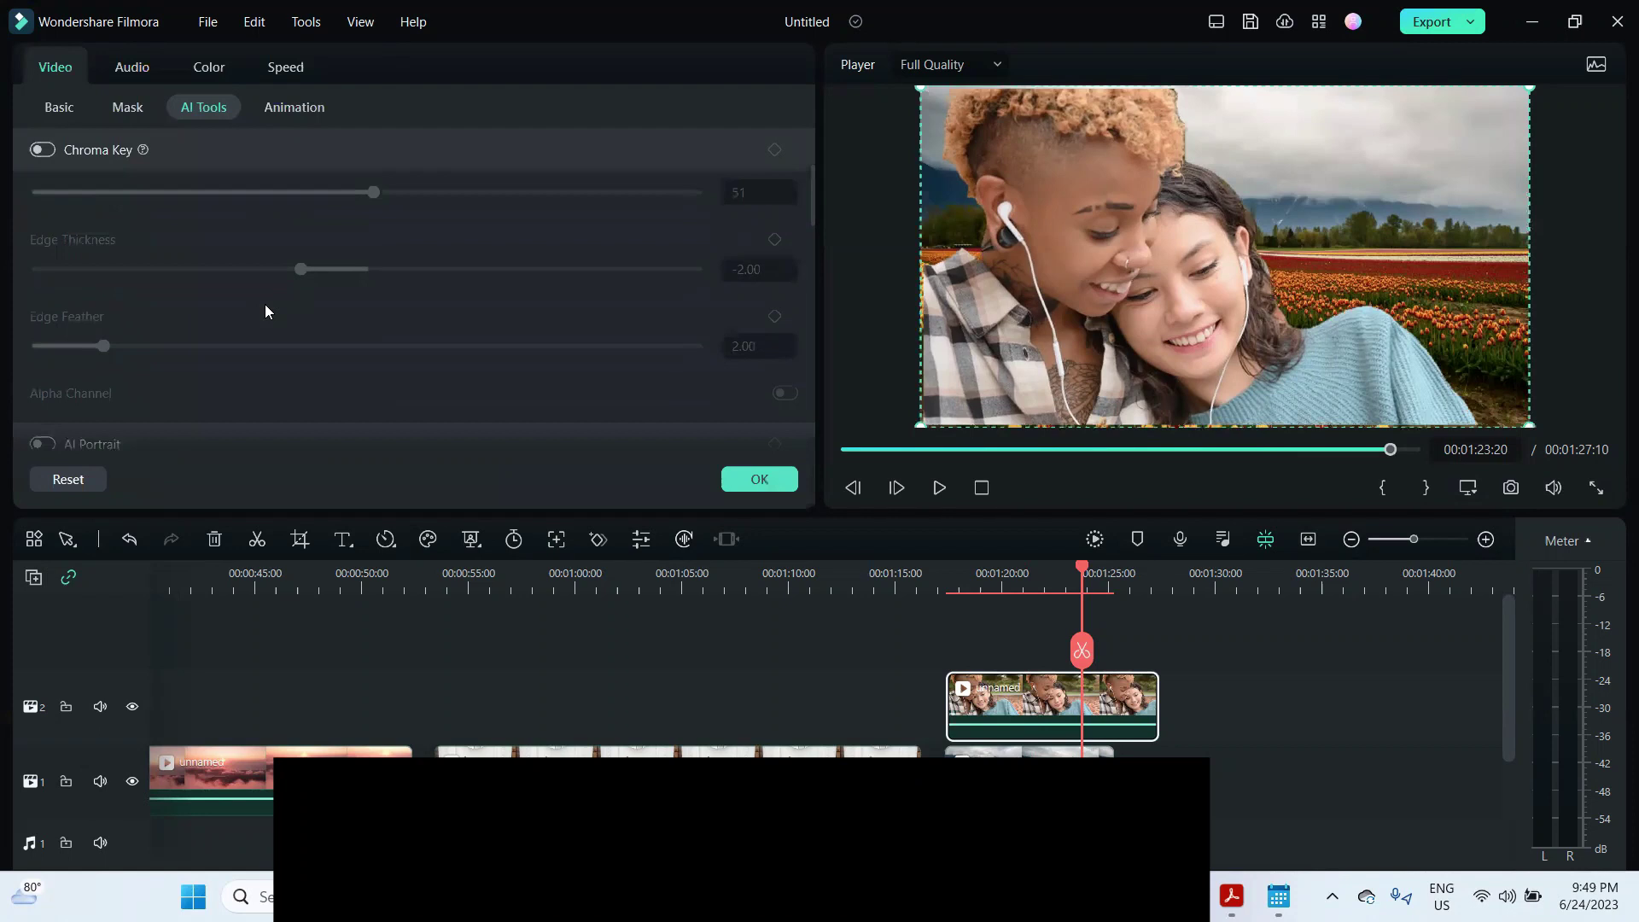
{"action": "scroll", "coordinate": [266, 311], "scroll_direction": "up", "scroll_amount": 2}
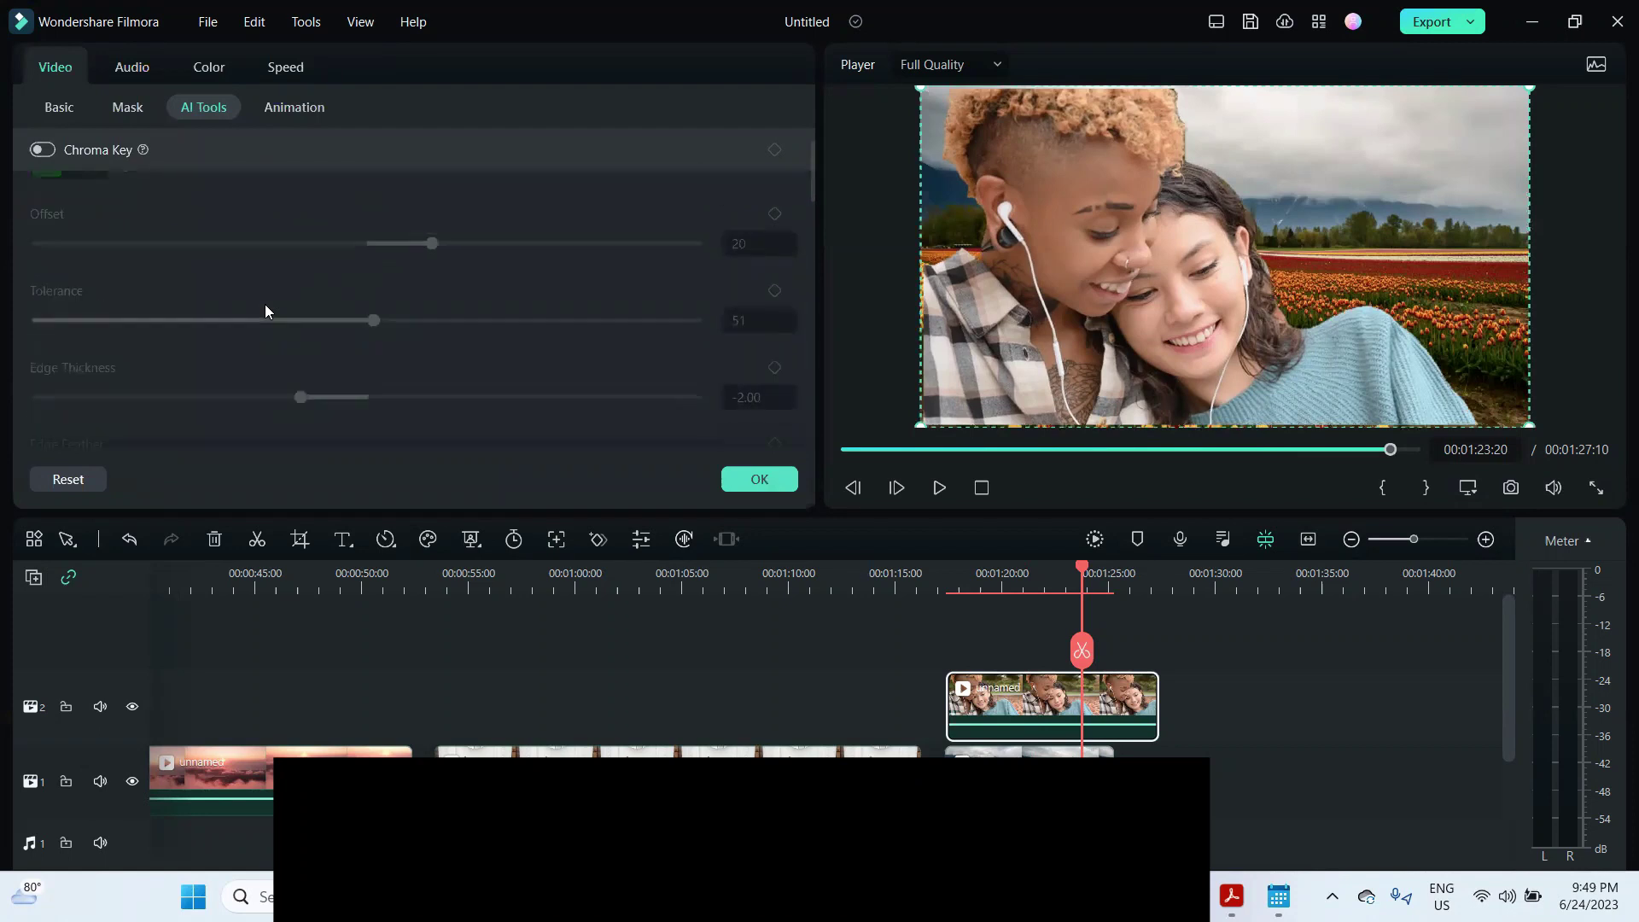
{"action": "scroll", "coordinate": [266, 311], "scroll_direction": "up", "scroll_amount": 1}
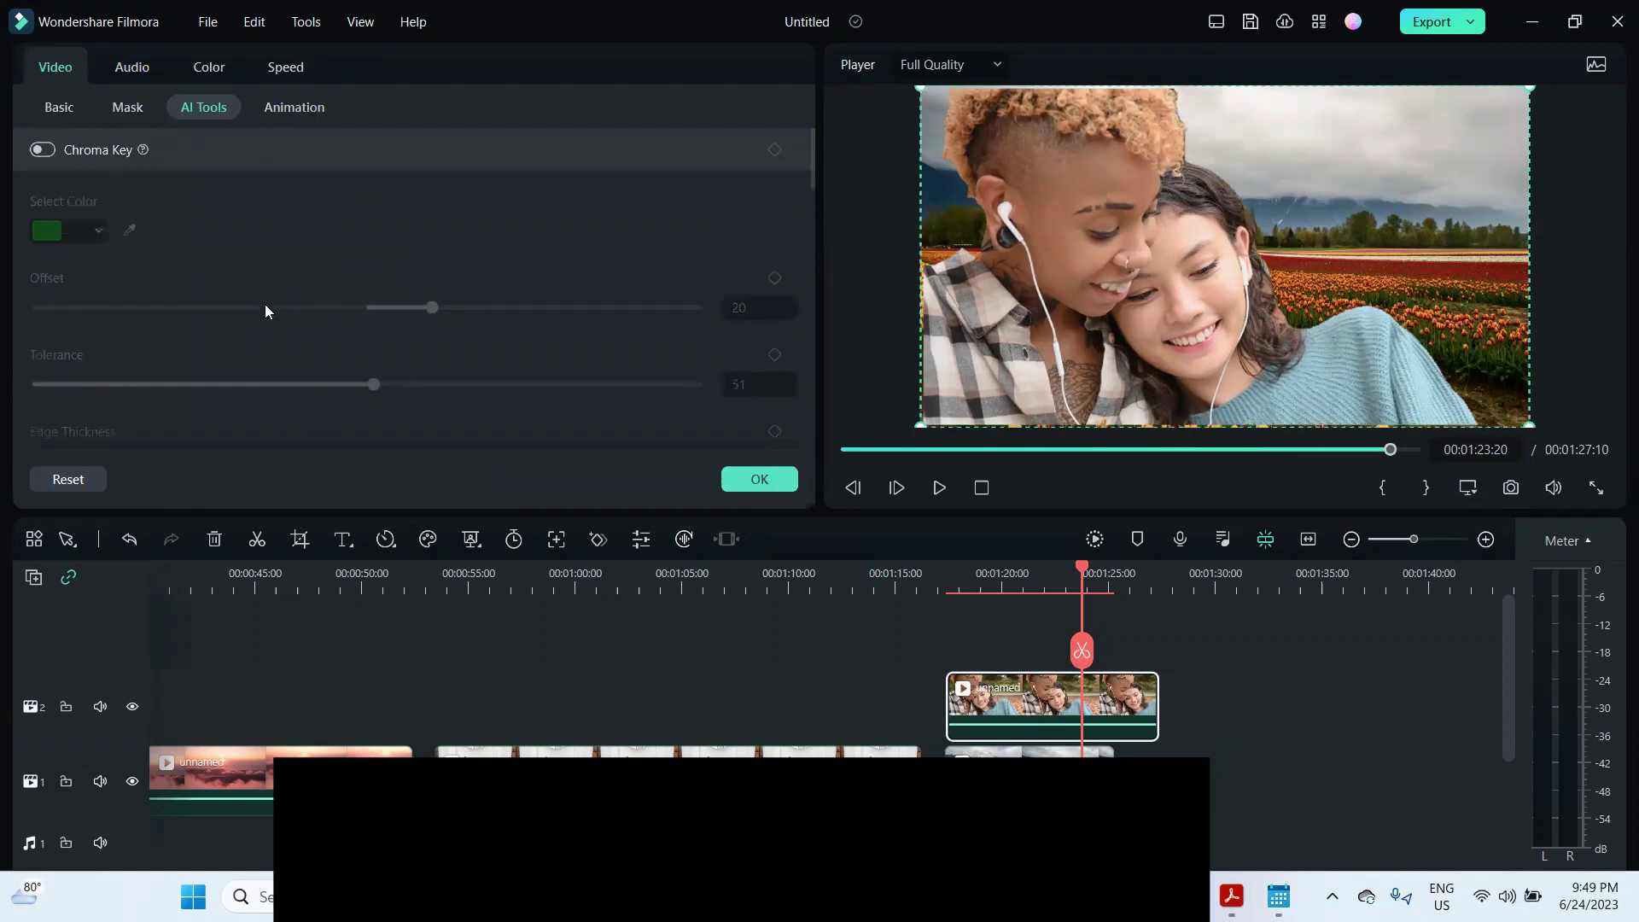
{"action": "scroll", "coordinate": [264, 309], "scroll_direction": "down", "scroll_amount": 3}
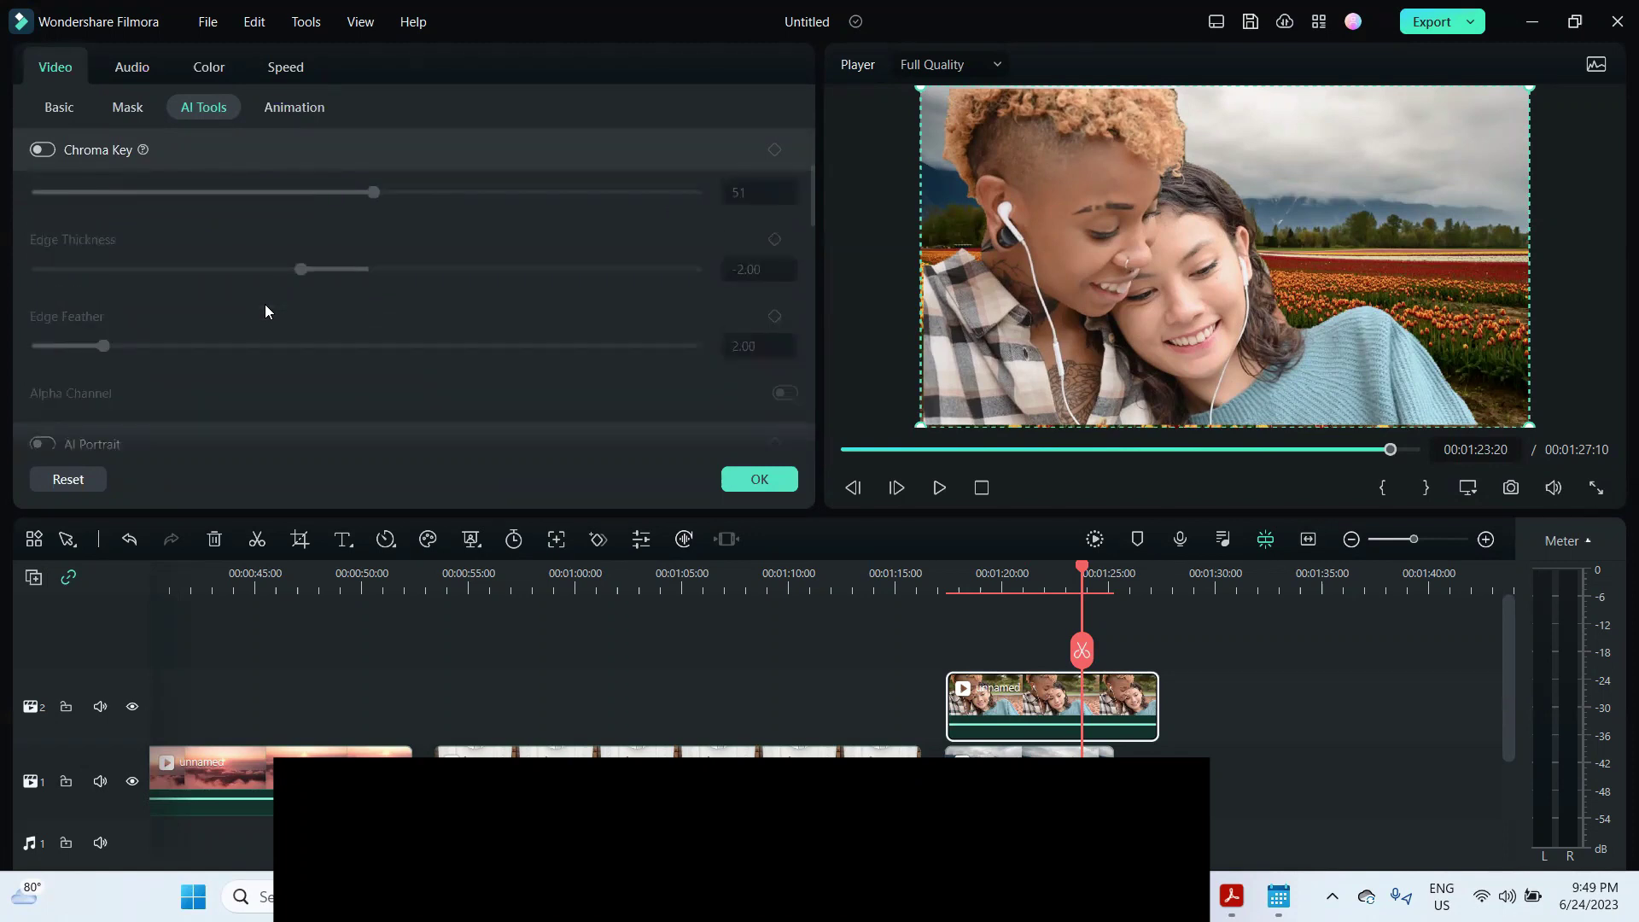
{"action": "scroll", "coordinate": [290, 266], "scroll_direction": "up", "scroll_amount": 3}
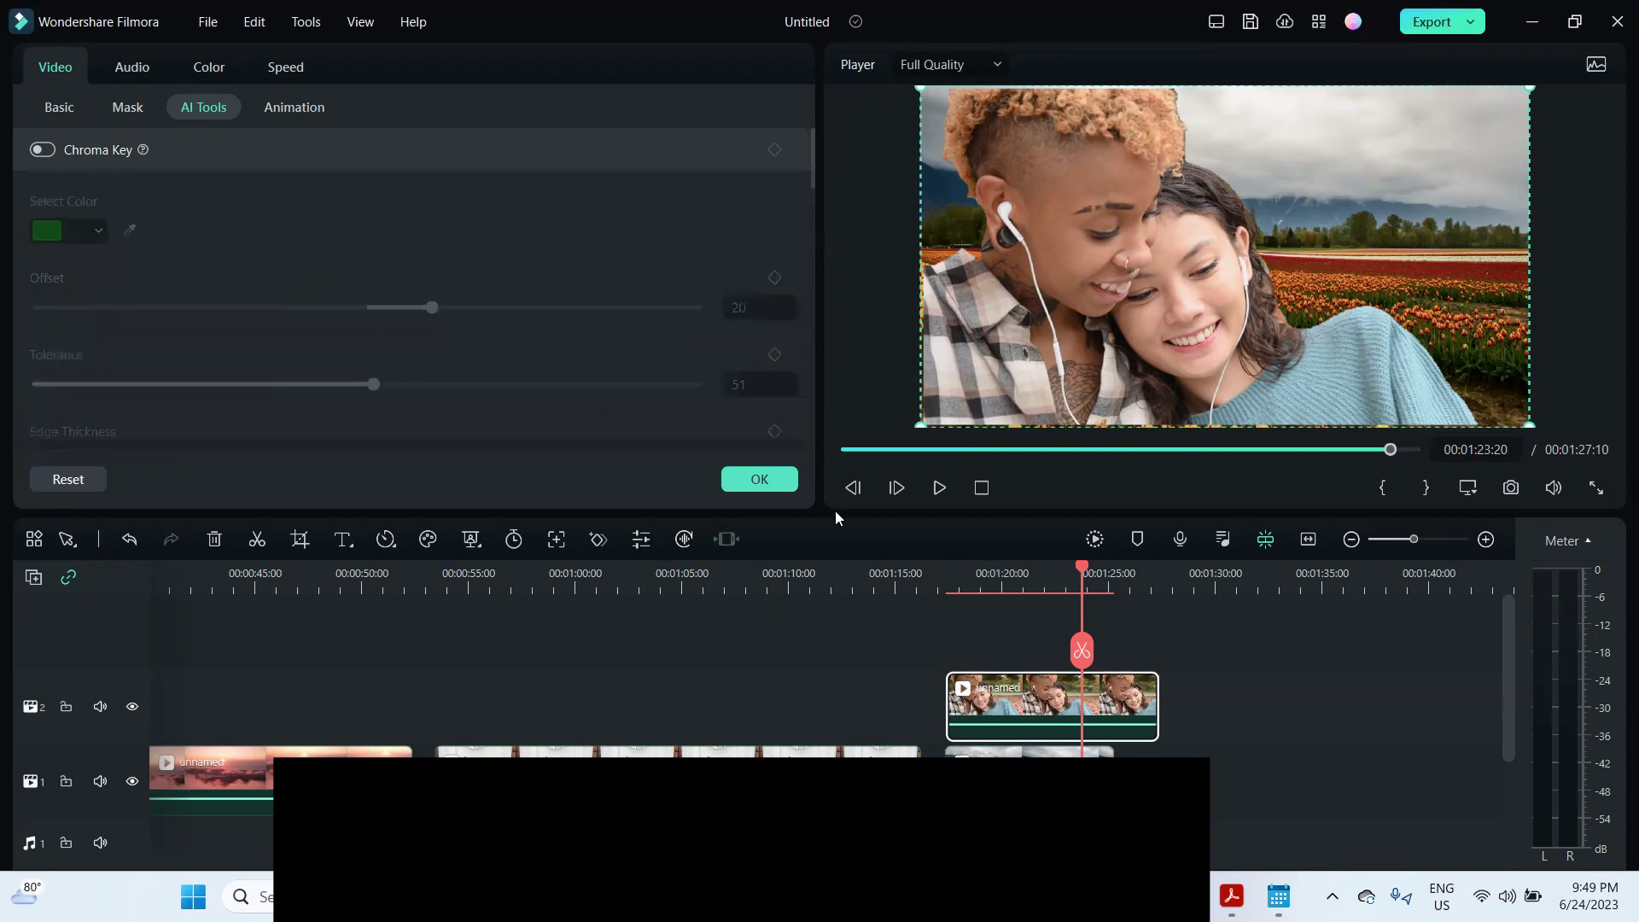
Show the safe zones in the preview and close the couple clip's settings.
{"action": "left_click", "coordinate": [1468, 490]}
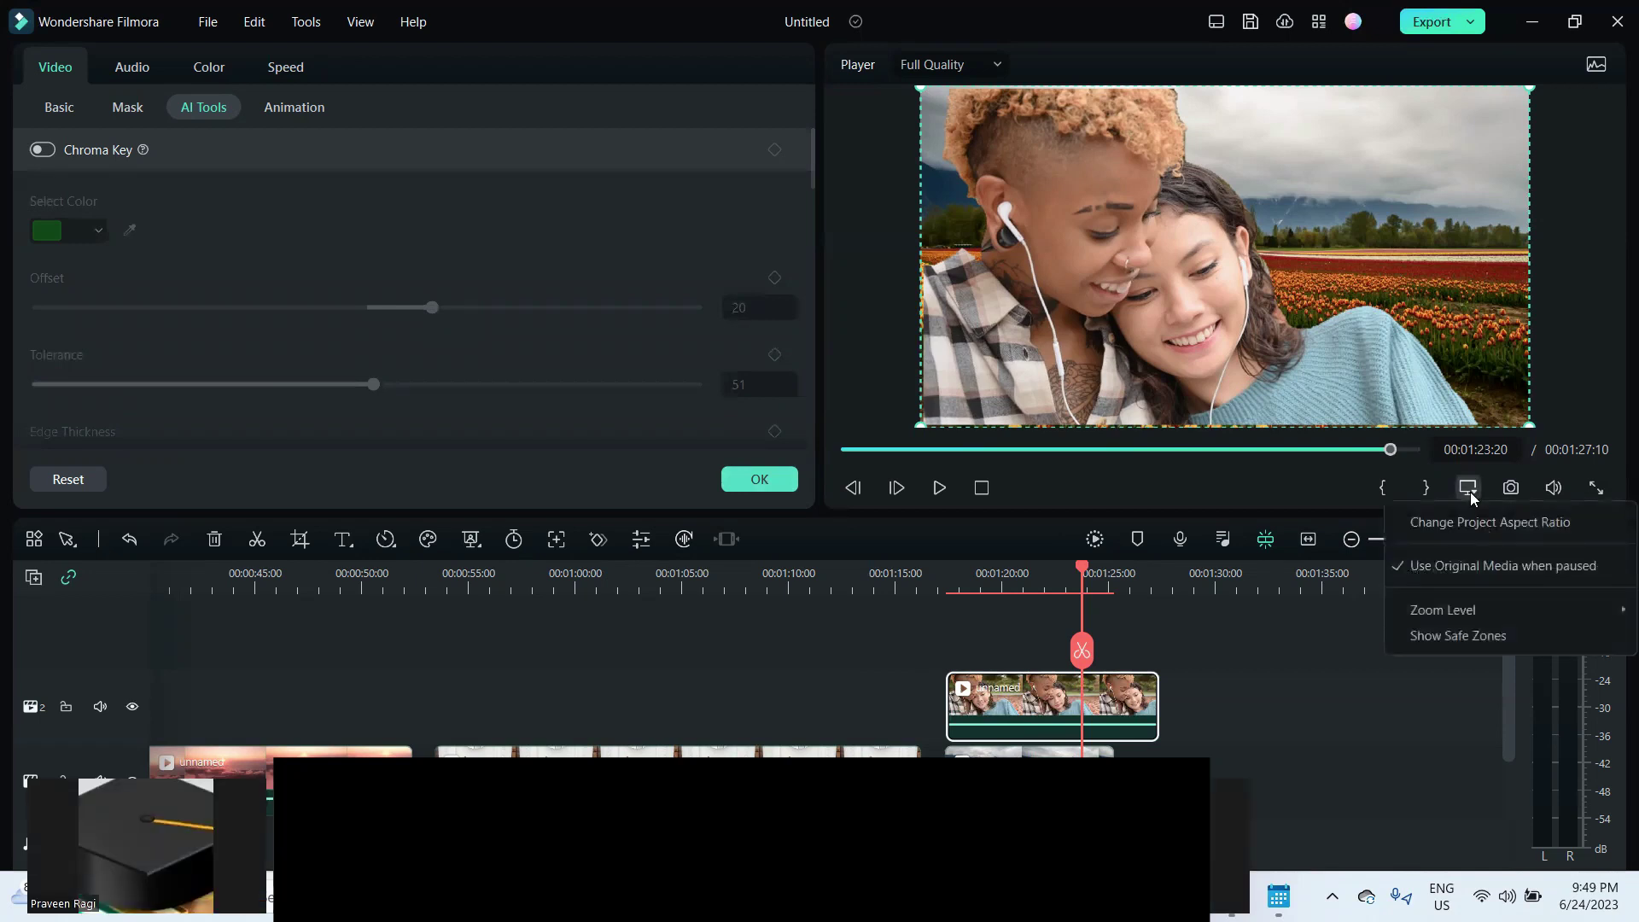
{"action": "mouse_move", "coordinate": [1460, 616]}
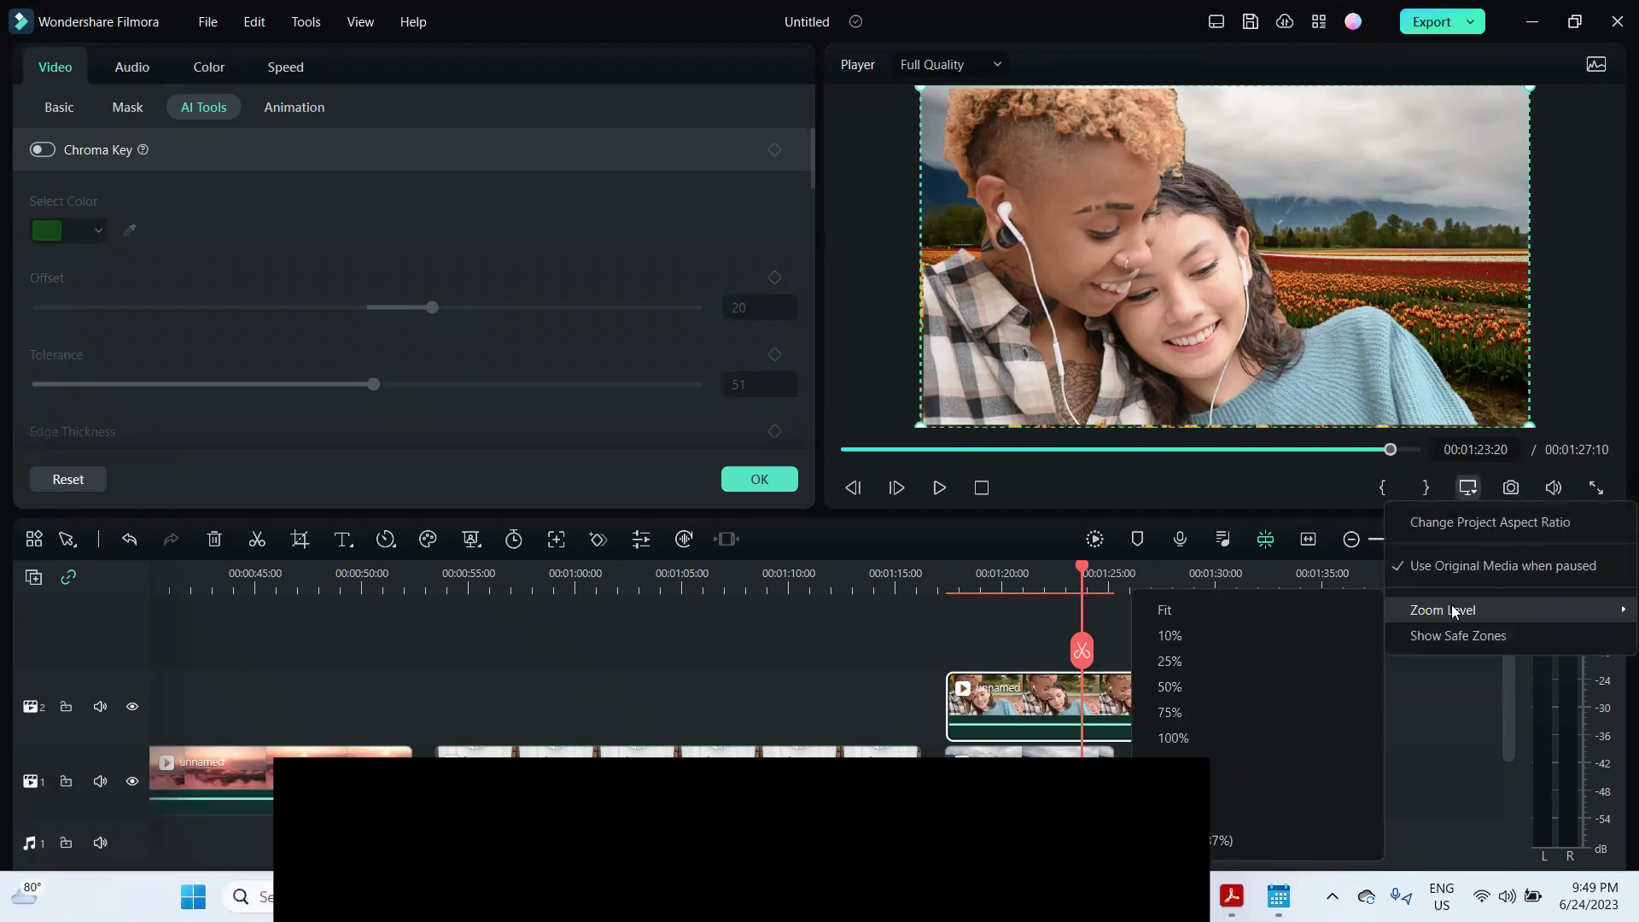
{"action": "left_click", "coordinate": [1458, 636]}
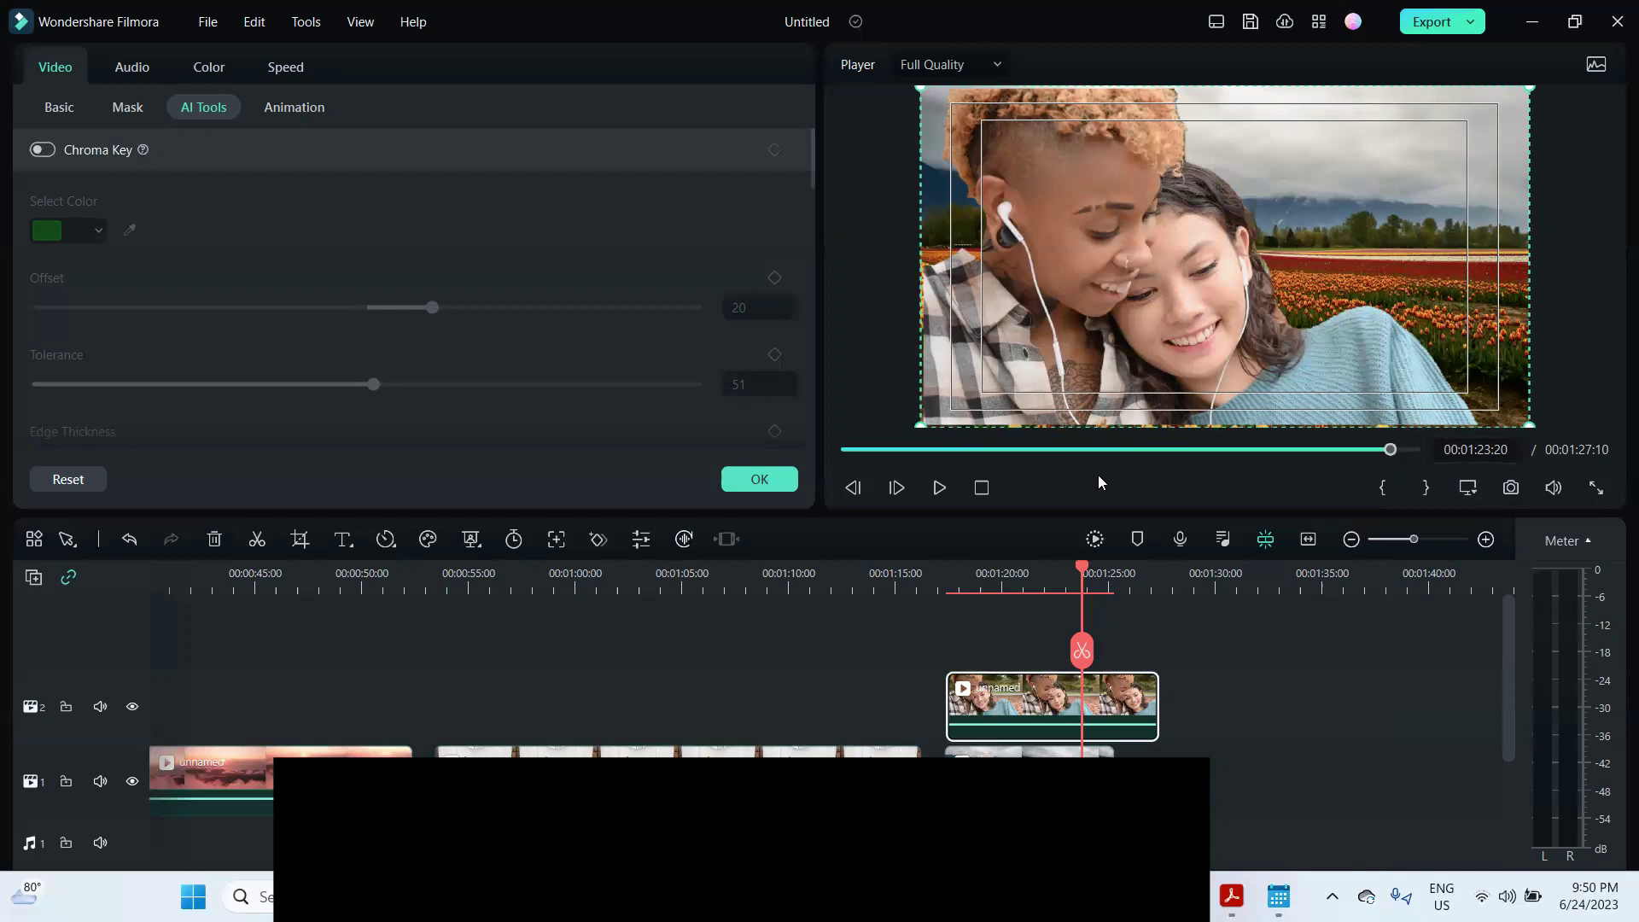
{"action": "left_click", "coordinate": [759, 479]}
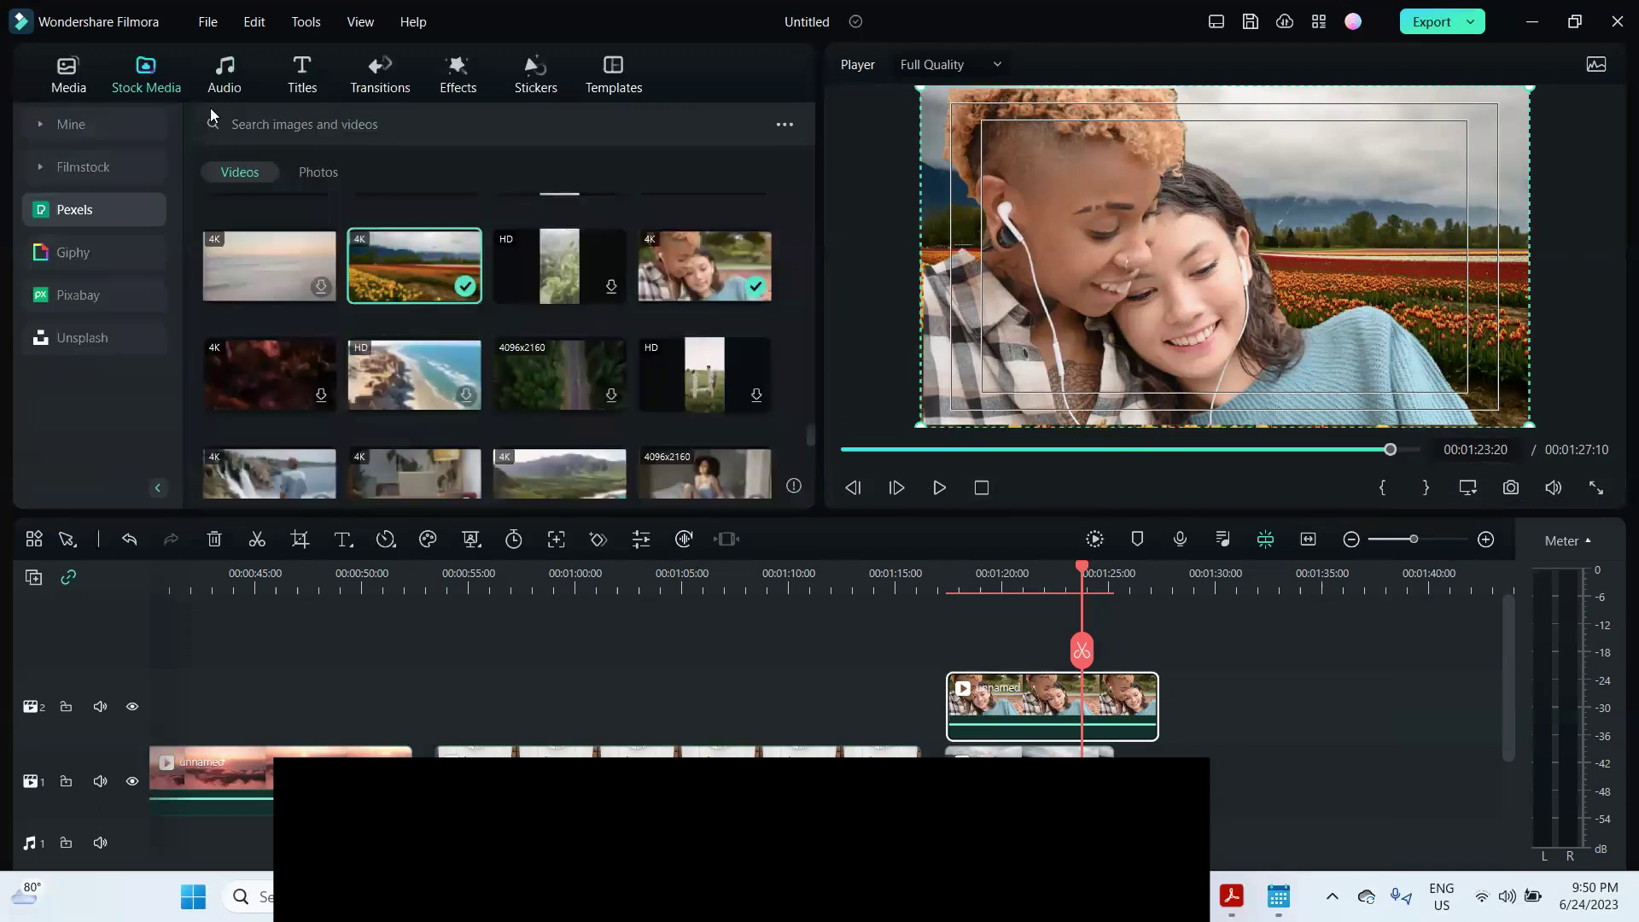
Download the Ink Title 1 title and place it on a new track above the couple's clip, aligned with its start.
{"action": "left_click", "coordinate": [322, 101]}
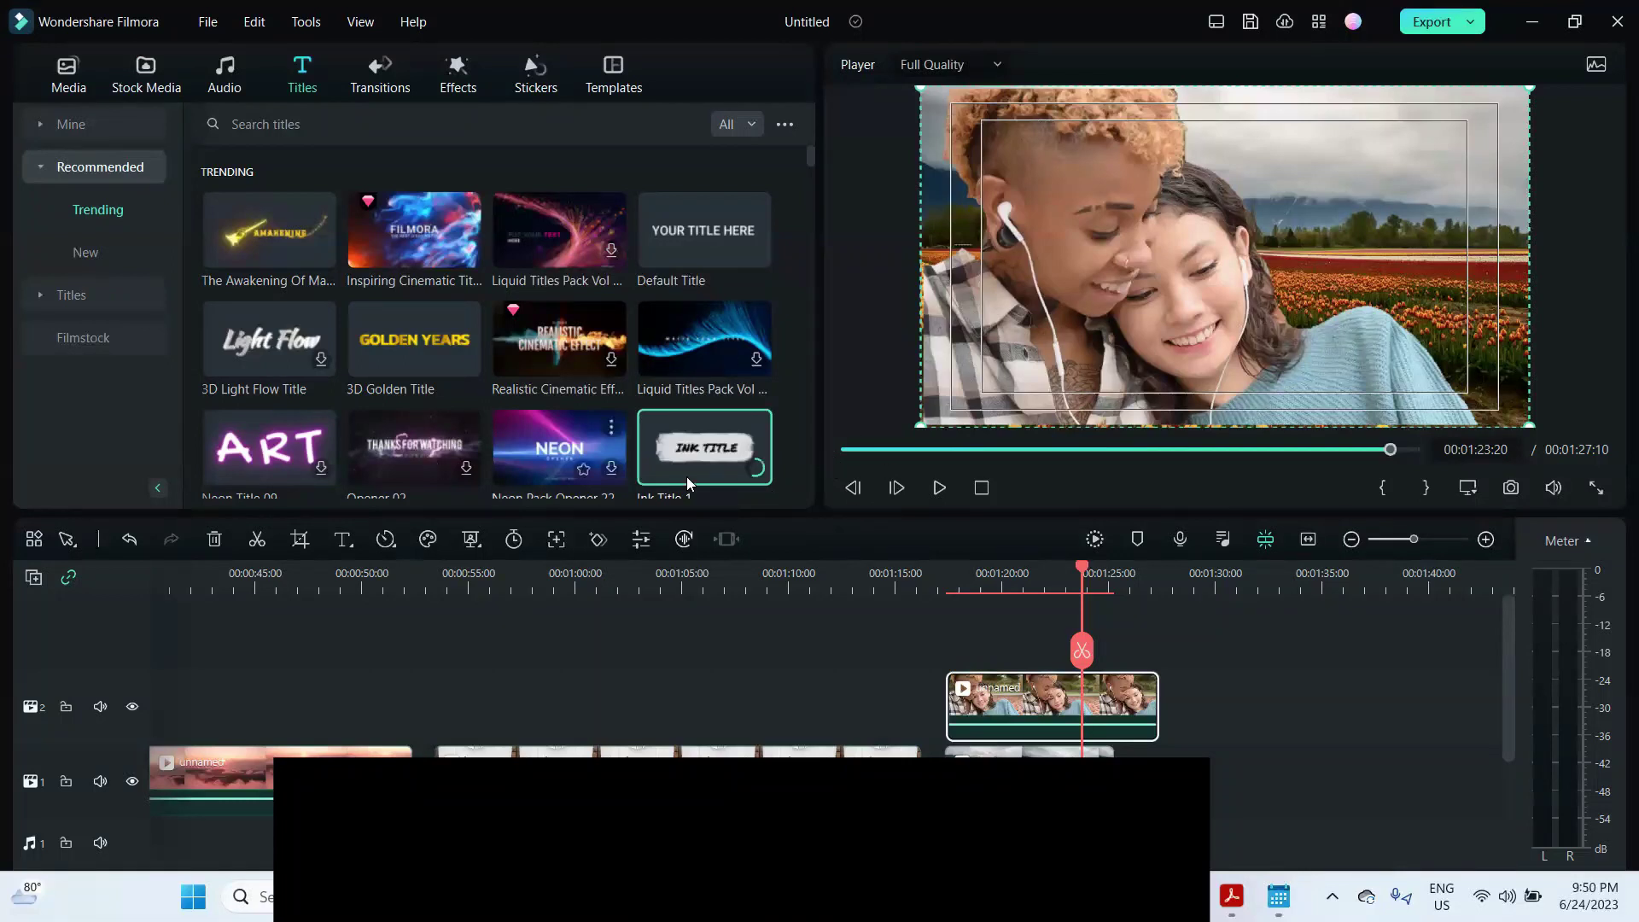
{"action": "left_click", "coordinate": [762, 474]}
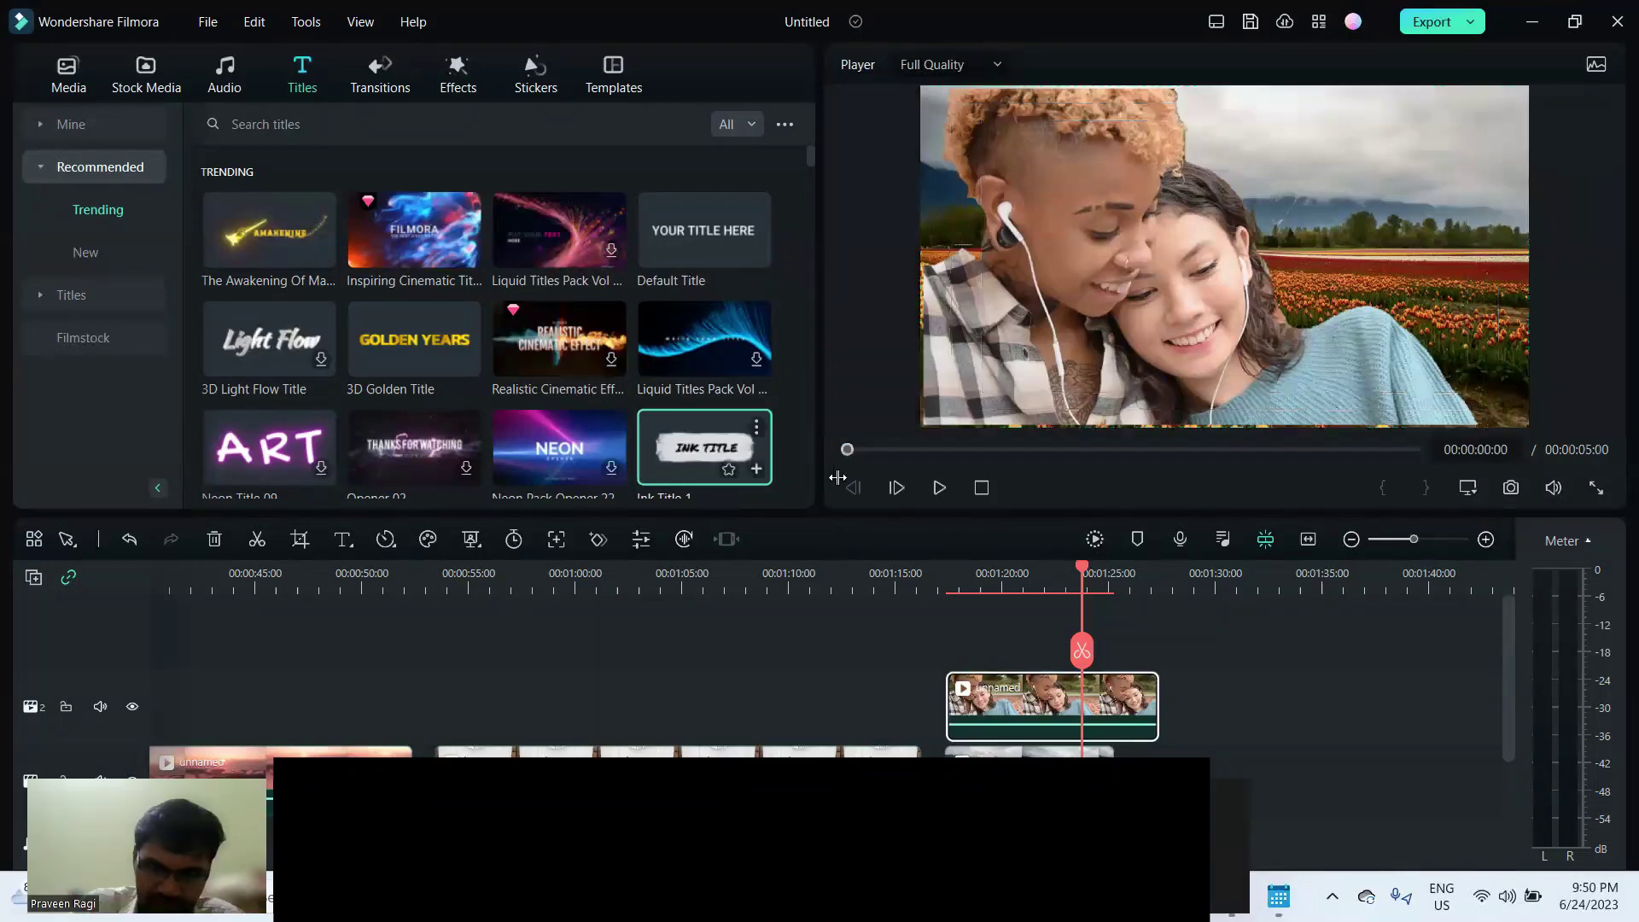
{"action": "left_click", "coordinate": [688, 429]}
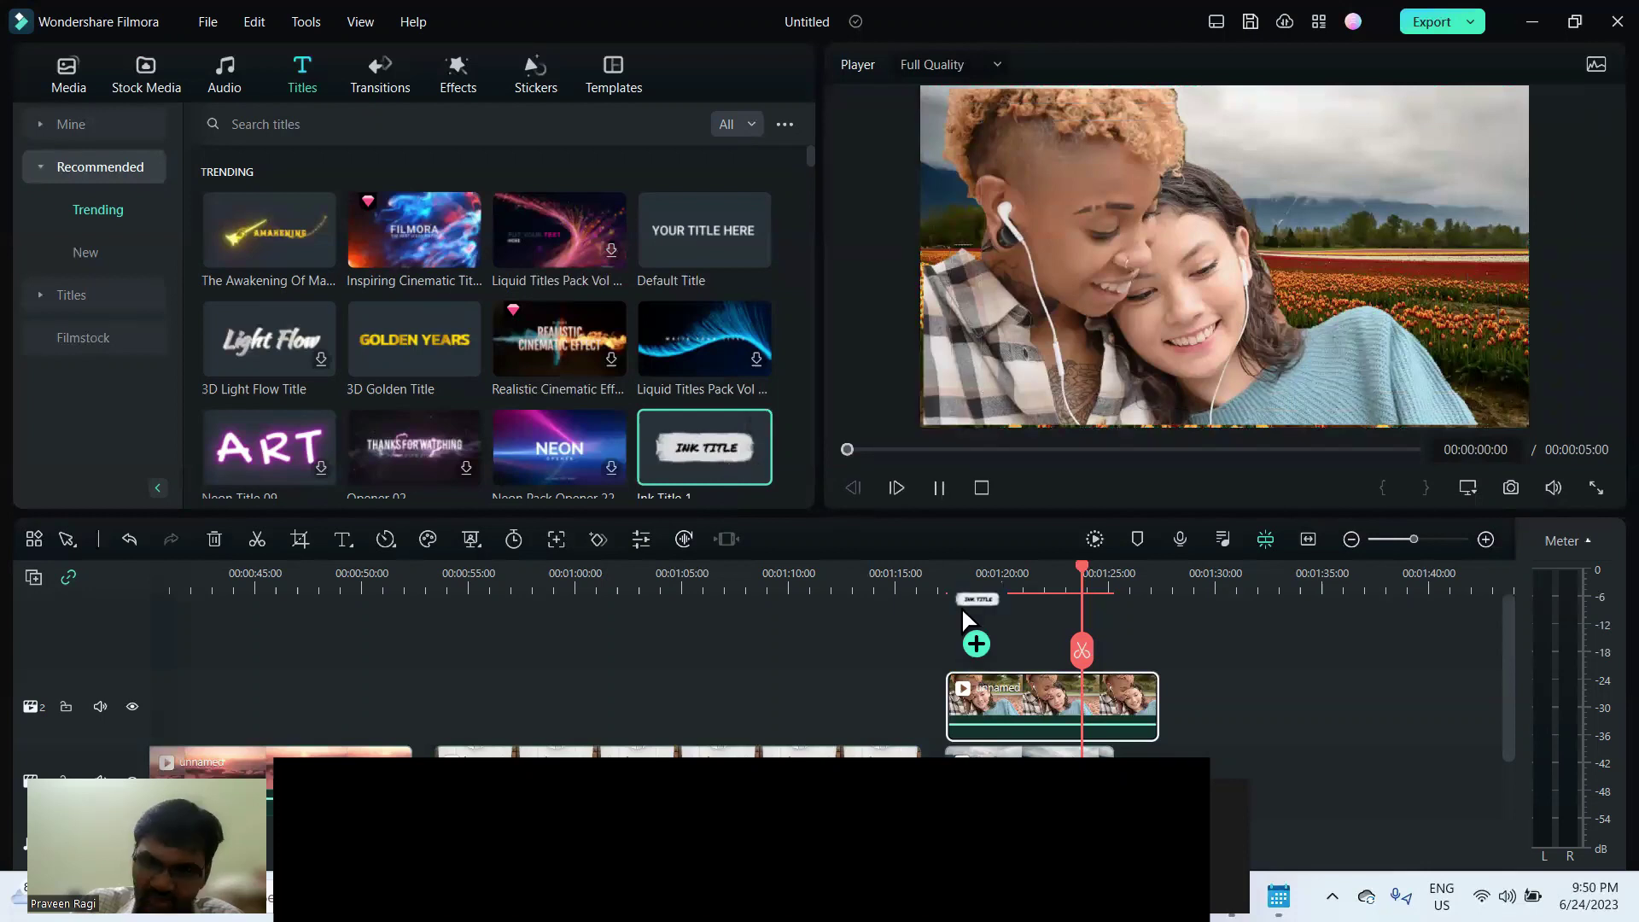
{"action": "left_click_drag", "start_coordinate": [962, 607], "coordinate": [962, 607]}
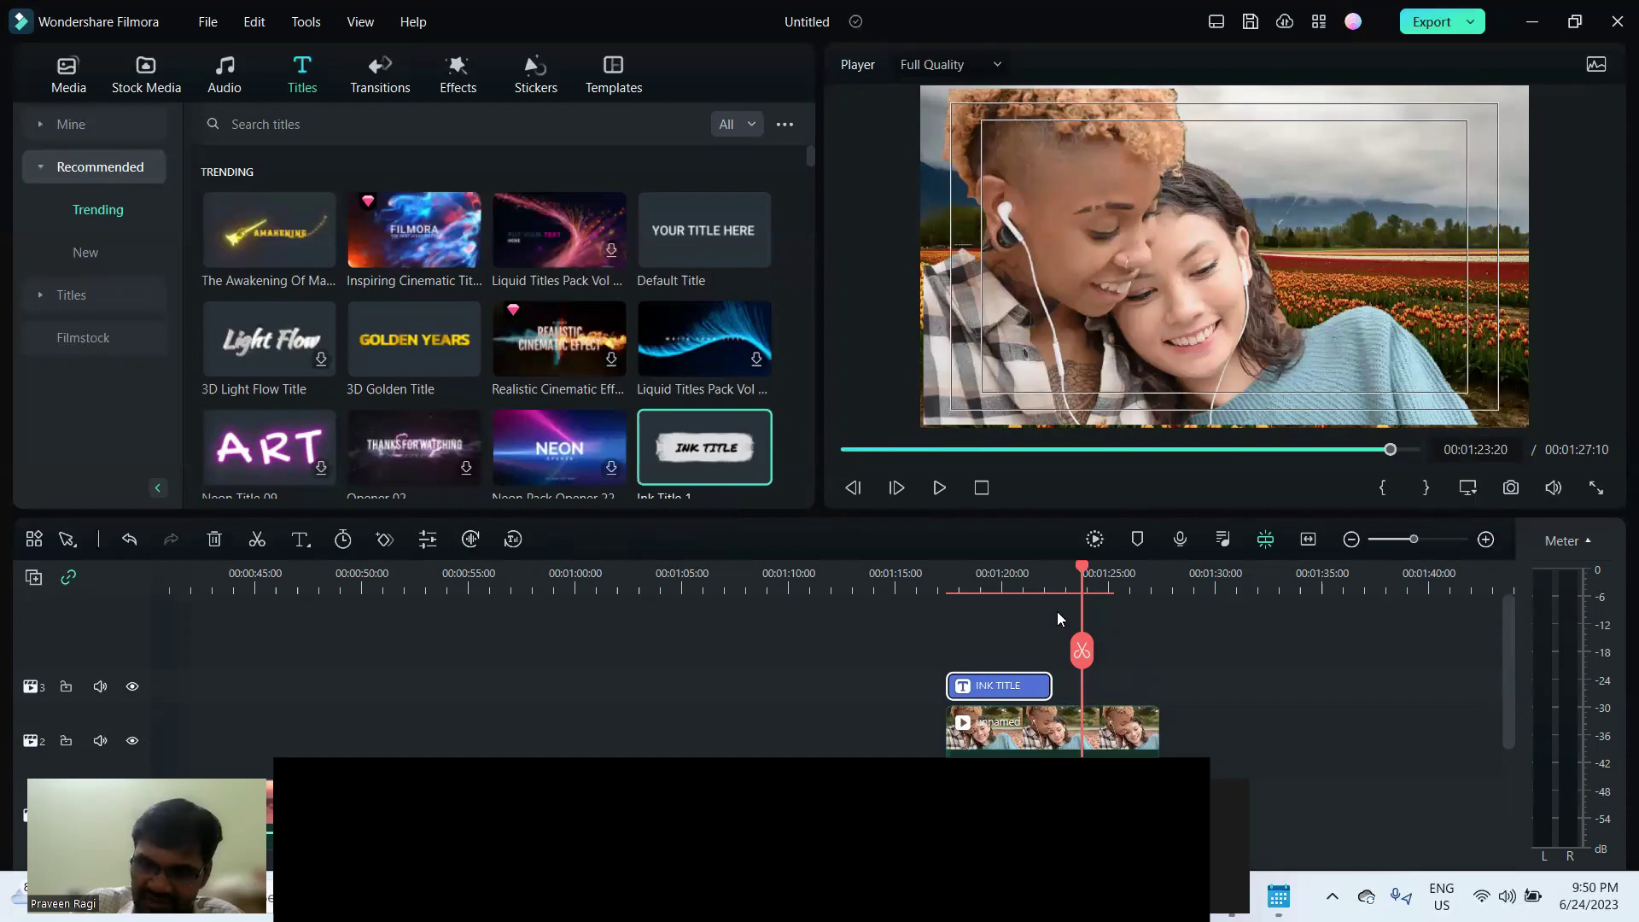
At about 1:18, move the title's brush background and text to the frame's upper-right area, and shrink the text to fit the background.
{"action": "left_click", "coordinate": [974, 574]}
{"action": "left_click_drag", "start_coordinate": [1127, 292], "coordinate": [1189, 271]}
{"action": "left_click_drag", "start_coordinate": [1337, 216], "coordinate": [1383, 145]}
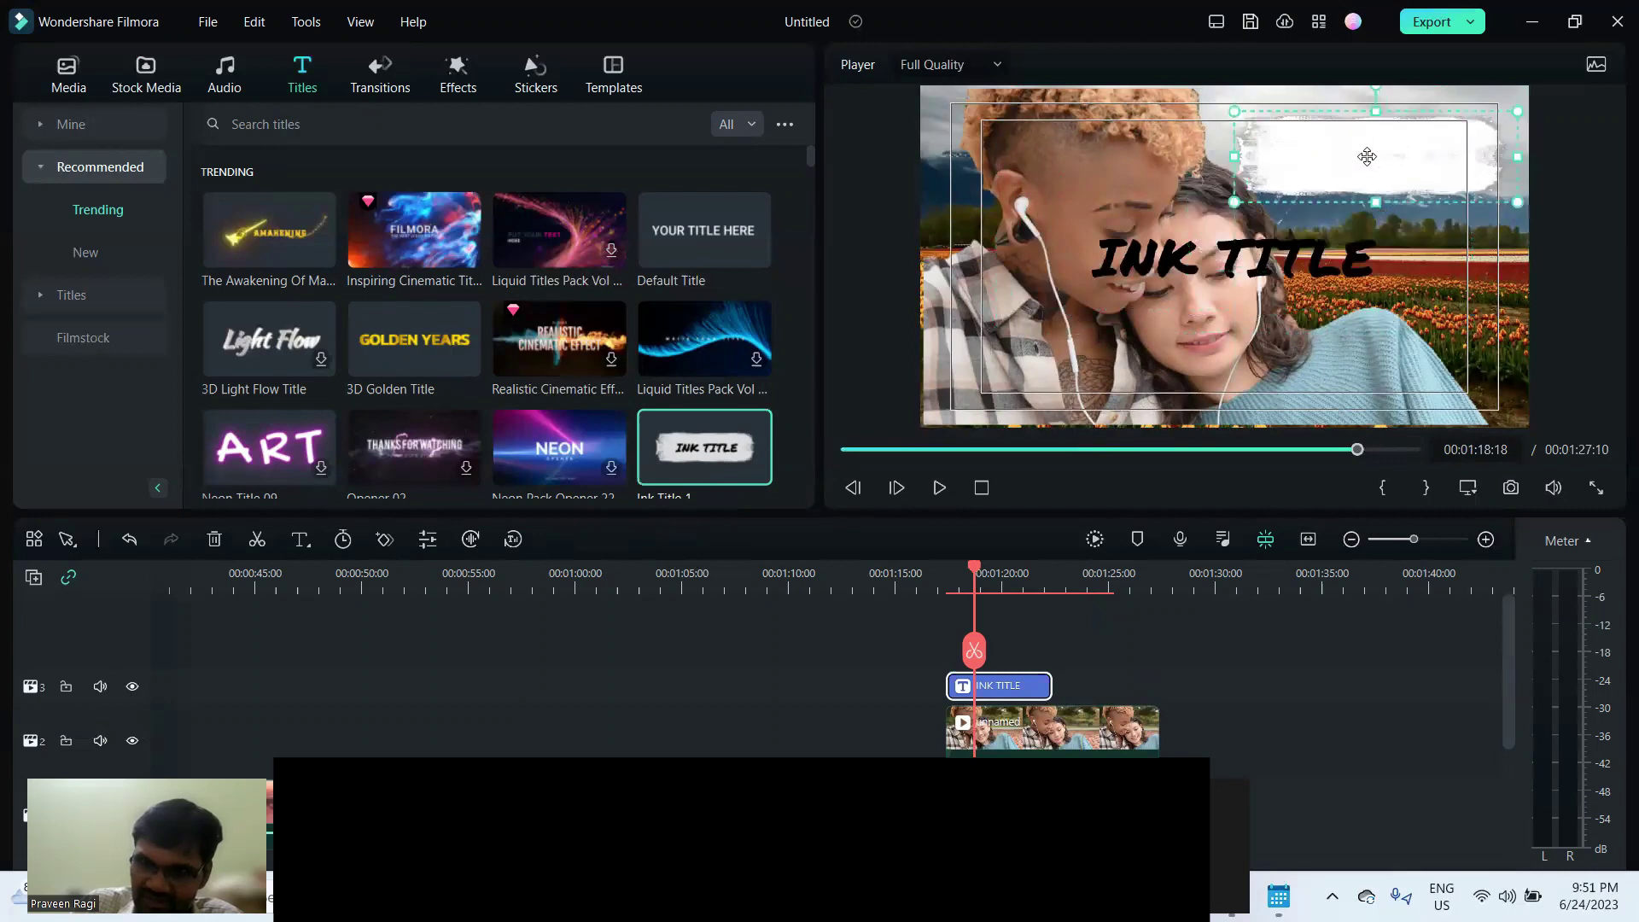
{"action": "mouse_move", "coordinate": [1171, 259]}
{"action": "left_mouse_down"}
{"action": "mouse_move", "coordinate": [1301, 153]}
{"action": "mouse_move", "coordinate": [1201, 140]}
{"action": "left_mouse_up"}
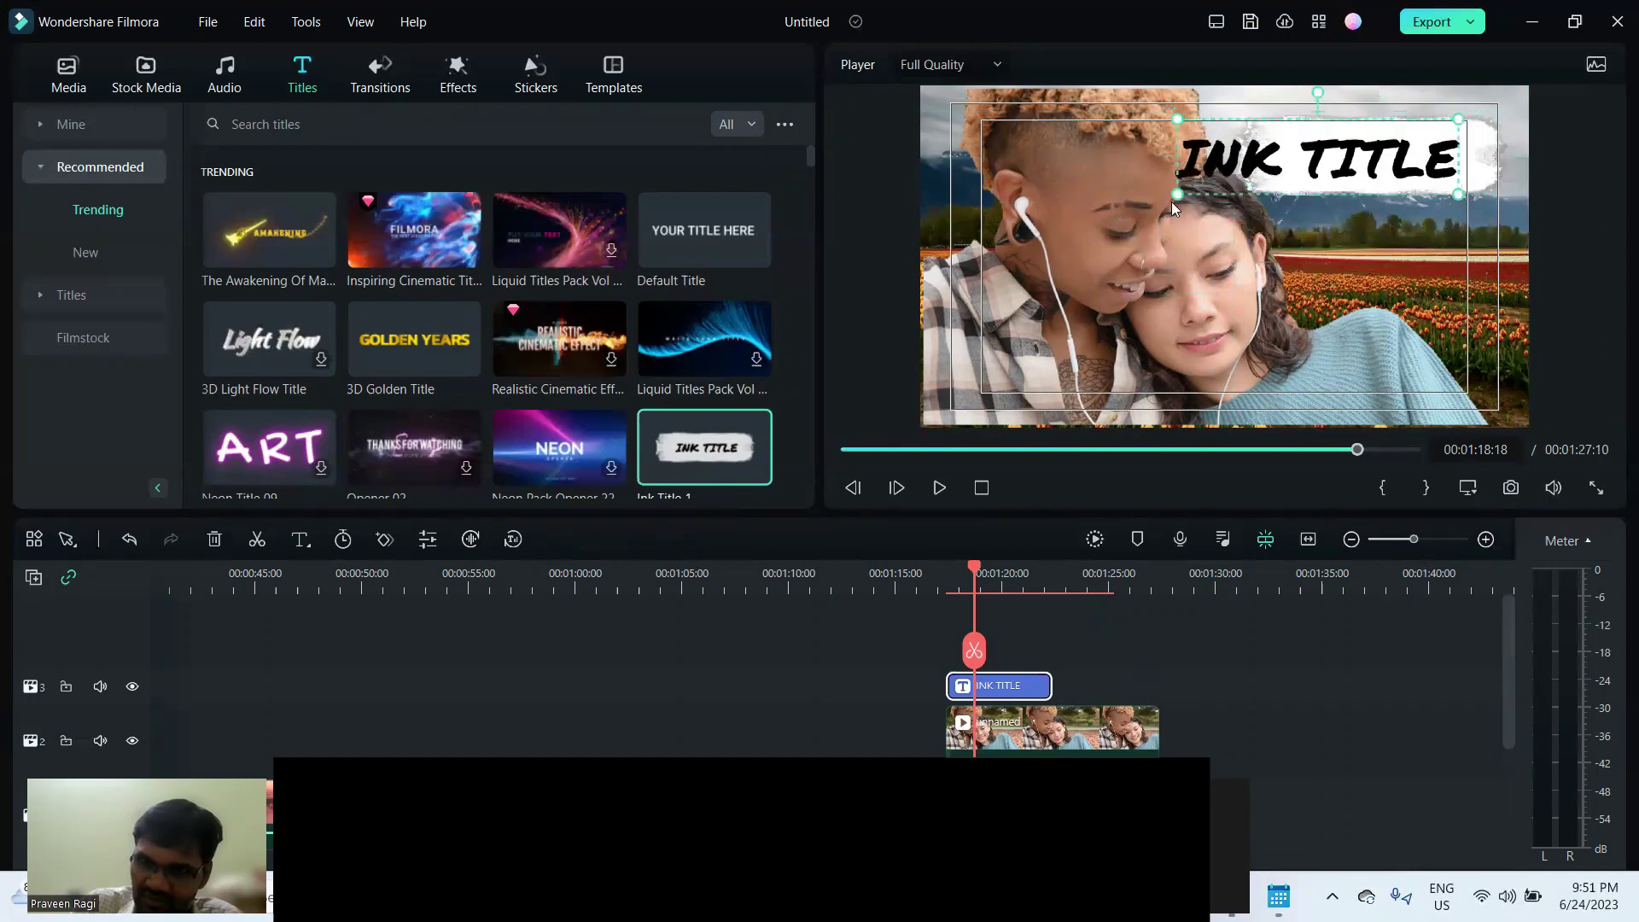
{"action": "mouse_move", "coordinate": [1171, 197]}
{"action": "left_mouse_down"}
{"action": "mouse_move", "coordinate": [1287, 171]}
{"action": "mouse_move", "coordinate": [1284, 202]}
{"action": "left_mouse_up"}
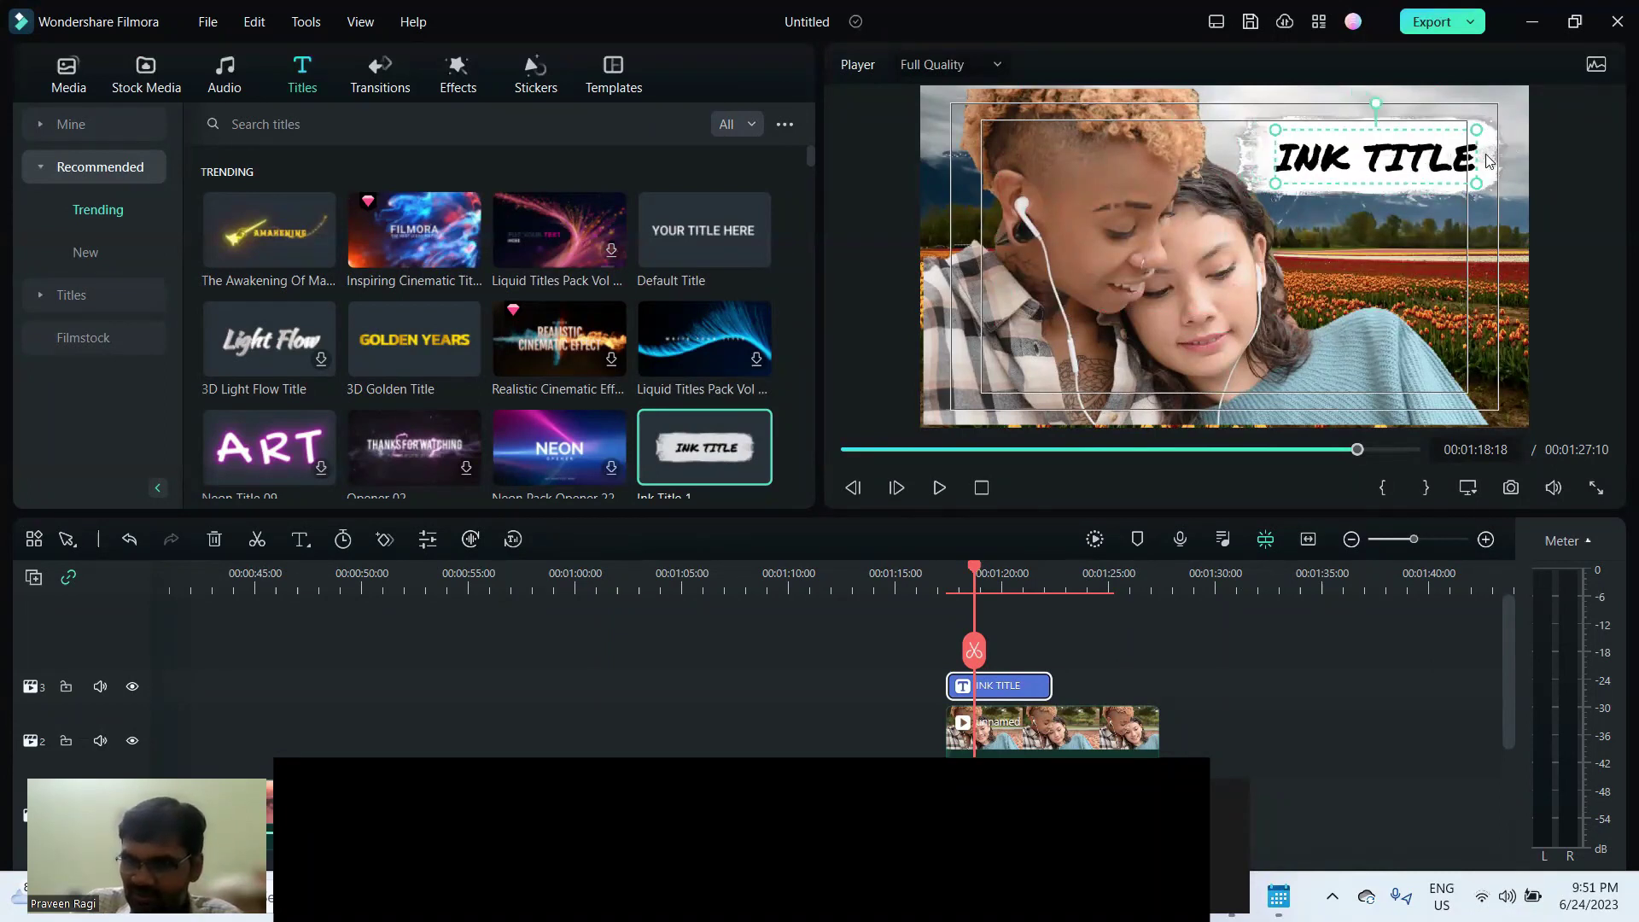
Move the title past the safe zones toward the frame's upper-right corner, and toggle the safe zones off and on to compare.
{"action": "left_click", "coordinate": [1494, 141]}
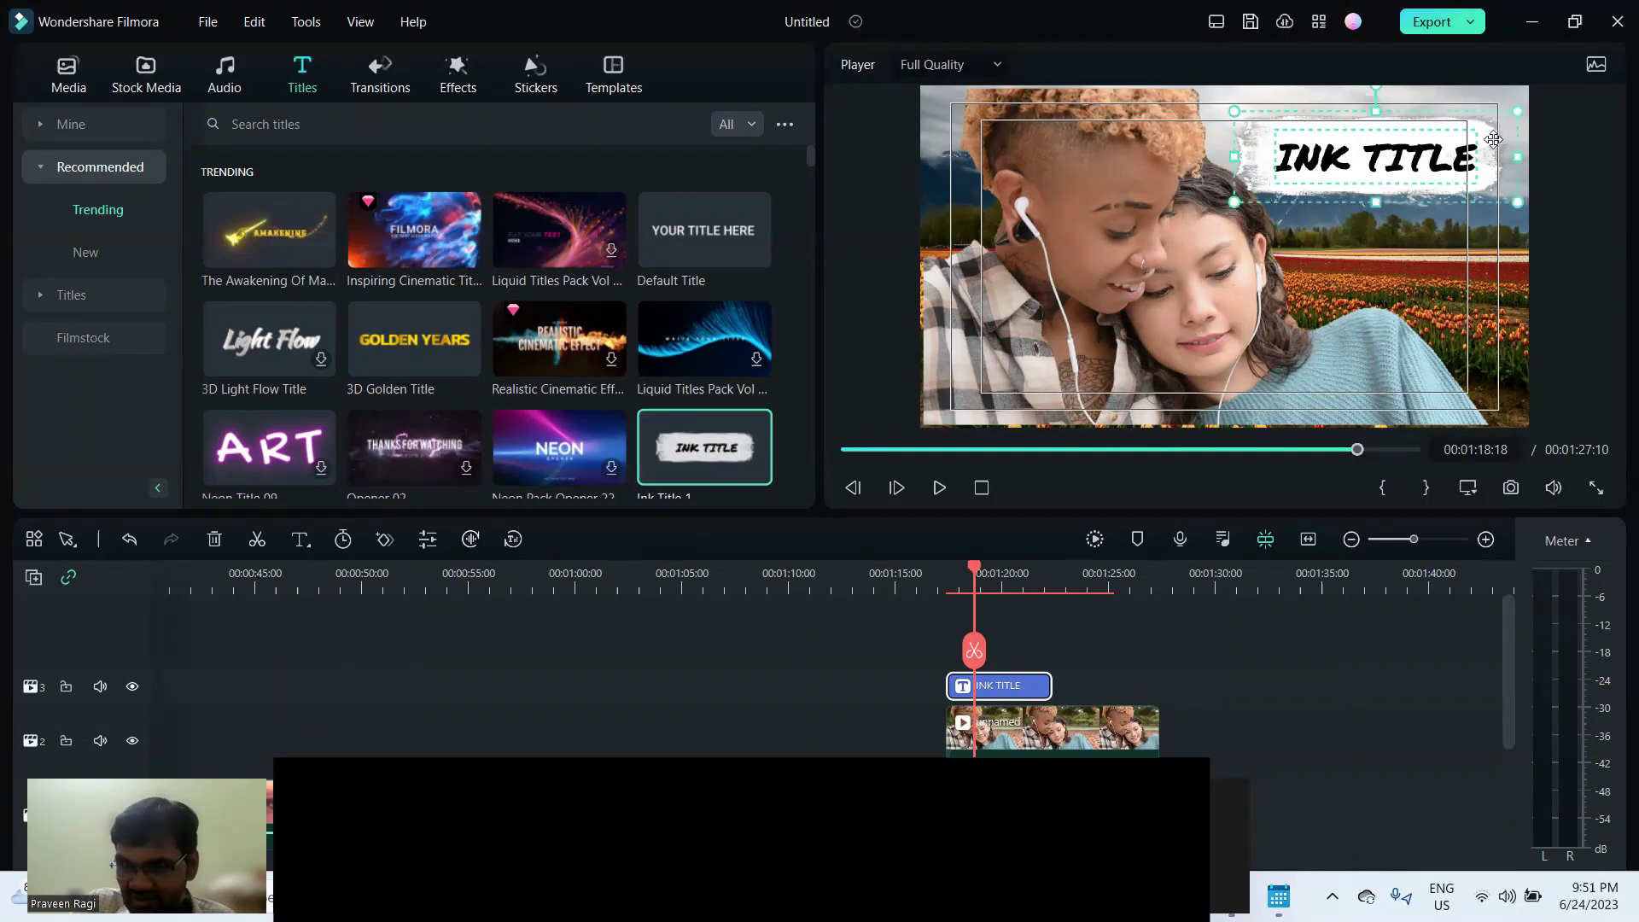
{"action": "left_click_drag", "start_coordinate": [1496, 138], "coordinate": [1519, 112]}
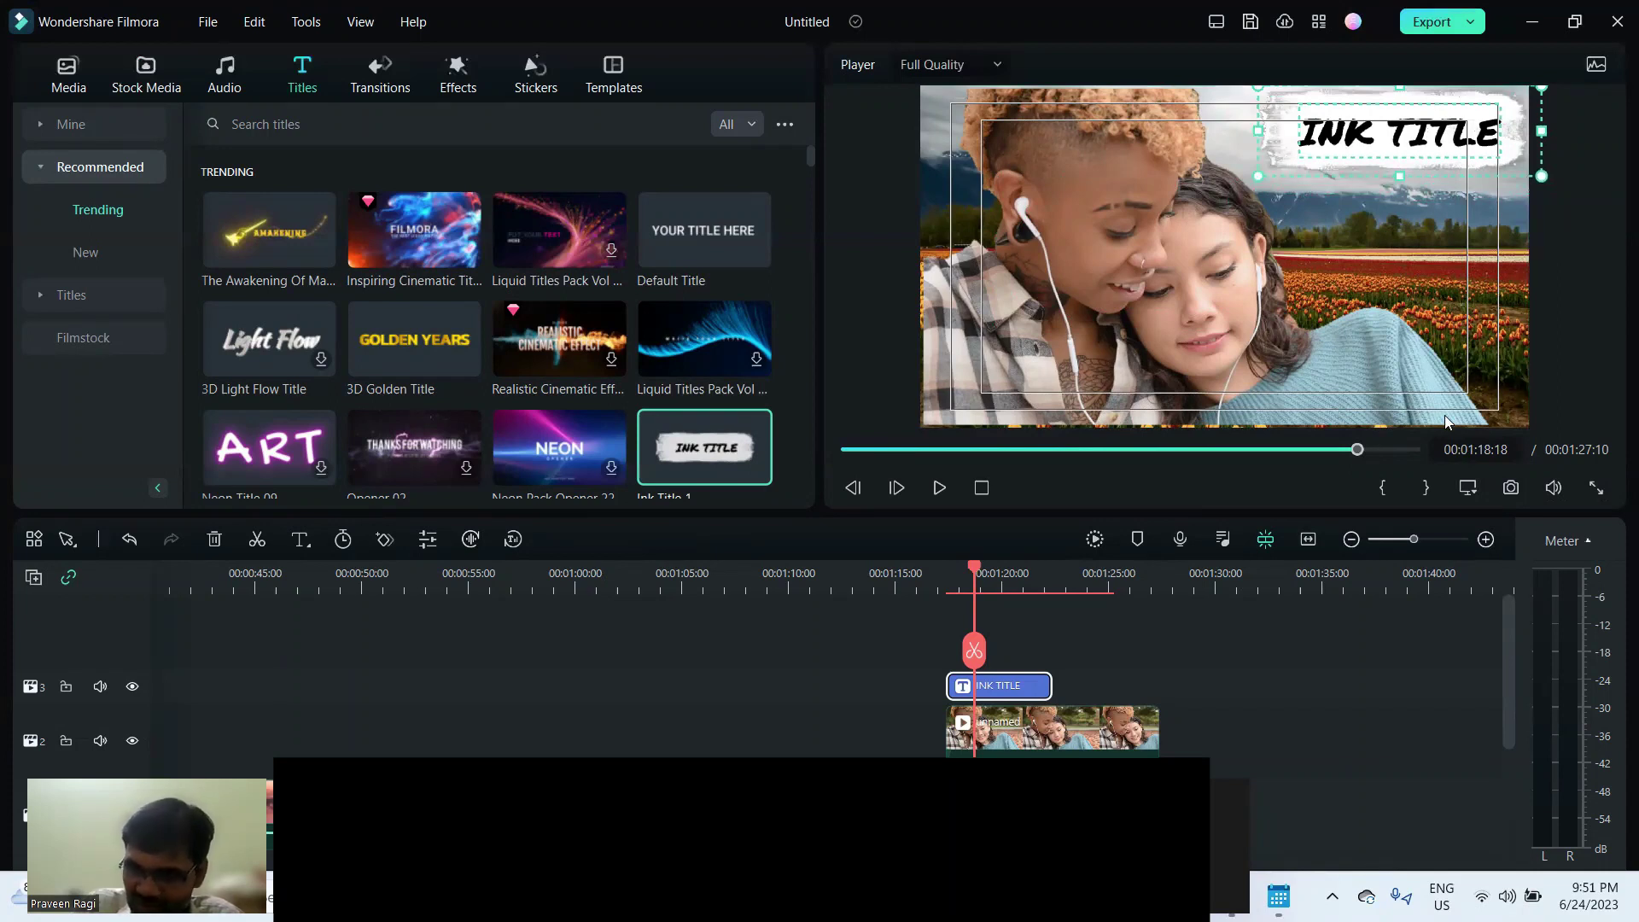
{"action": "left_click", "coordinate": [1470, 492]}
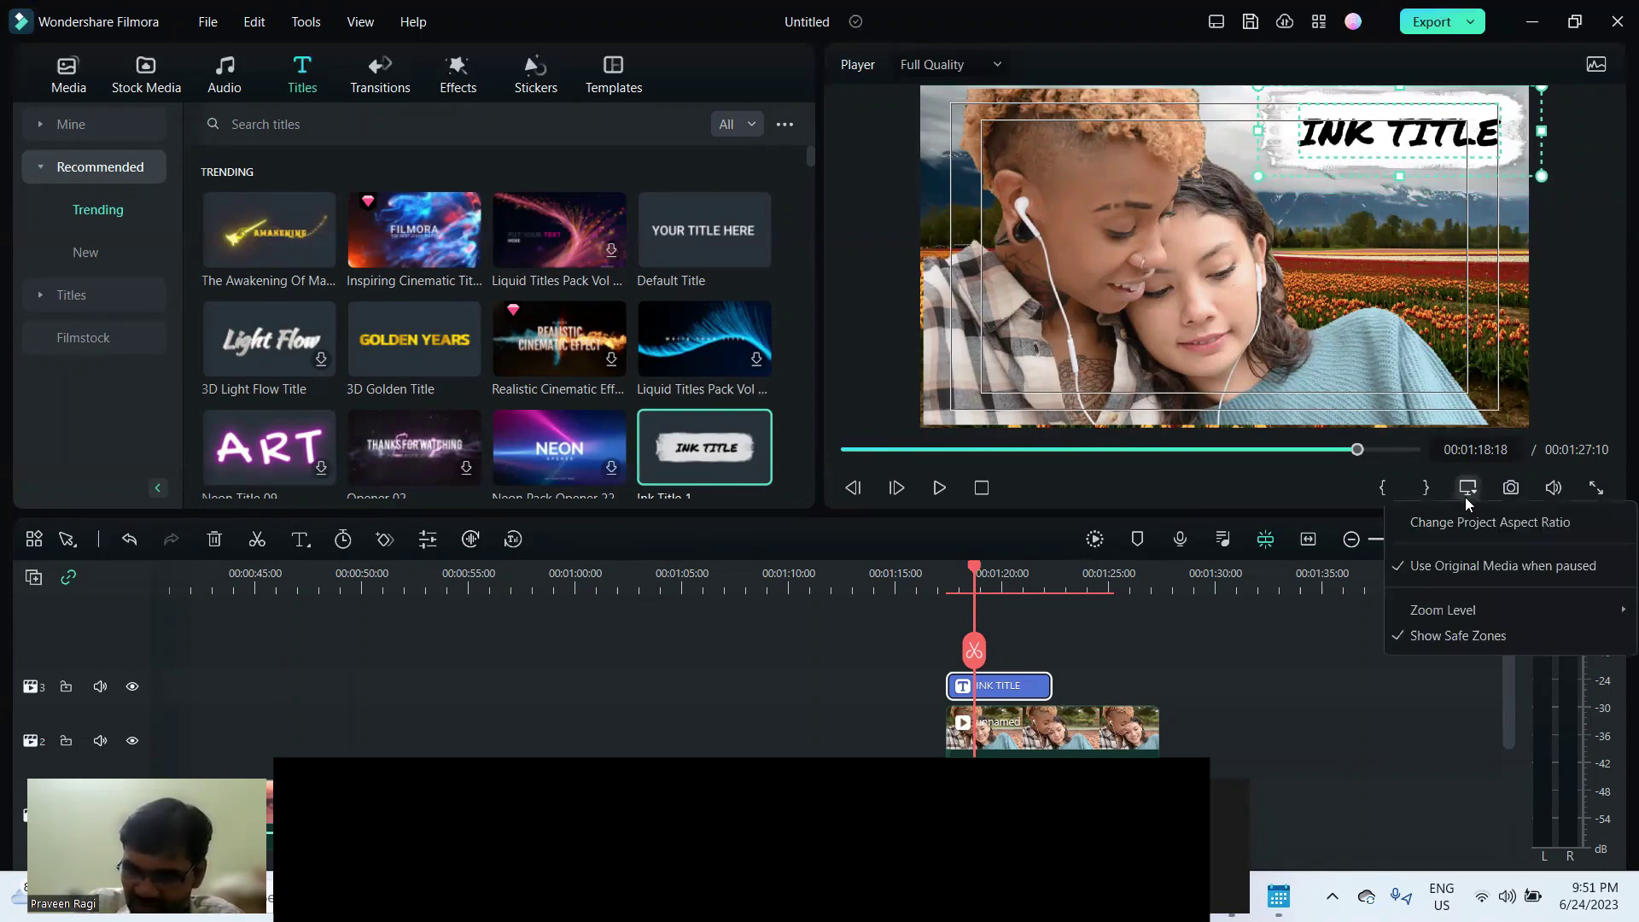
{"action": "left_click", "coordinate": [1431, 635]}
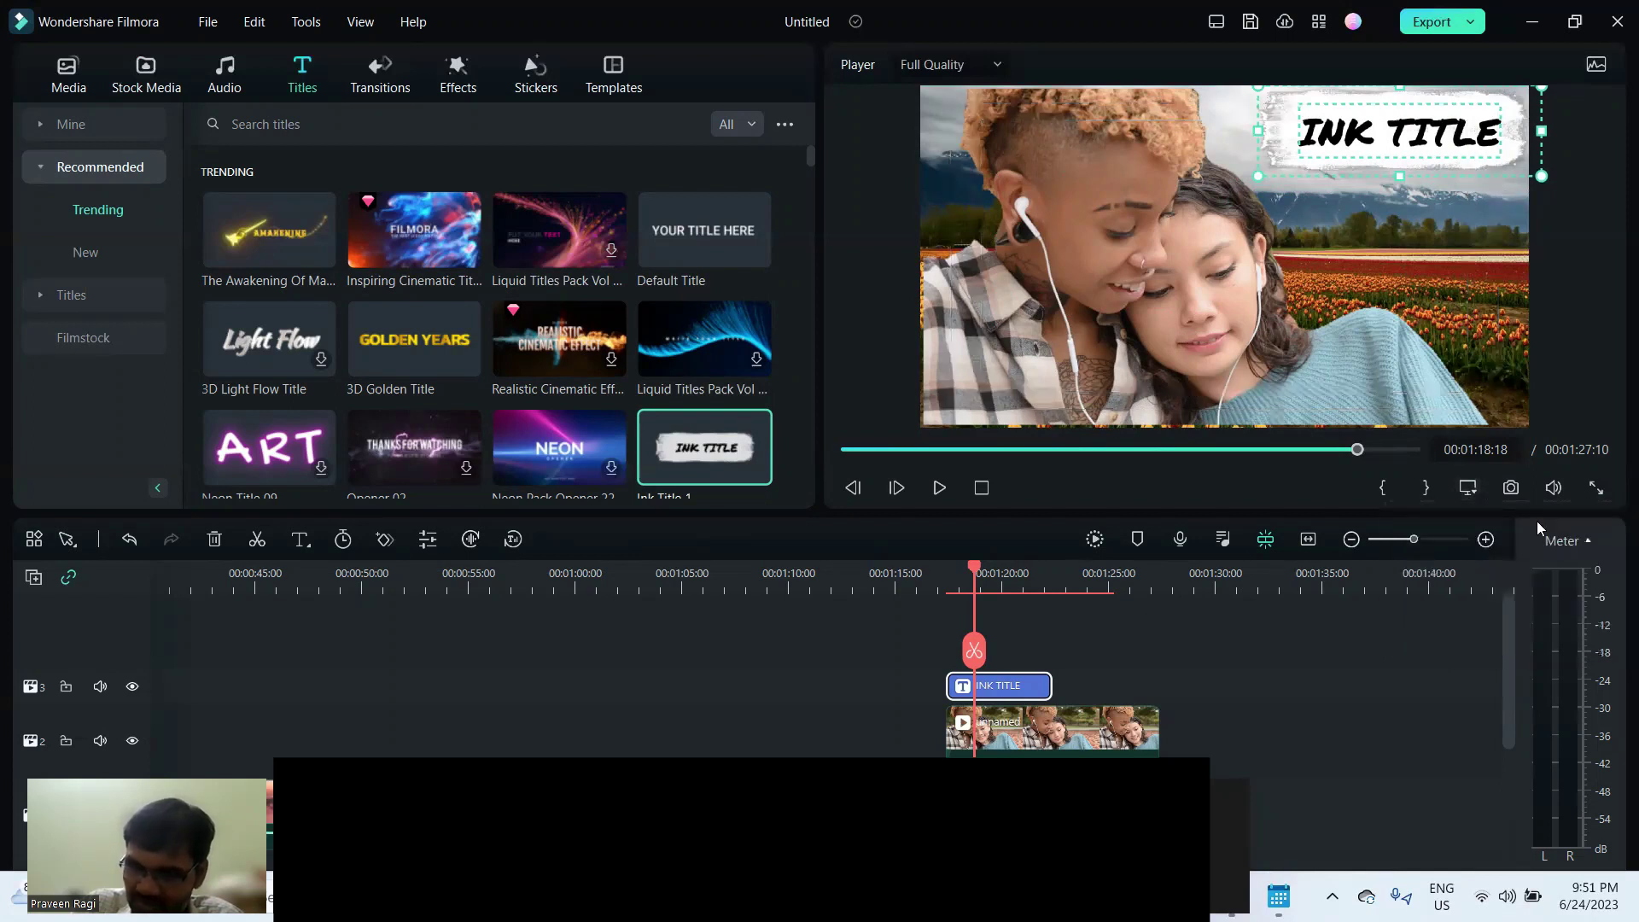
{"action": "left_click", "coordinate": [1472, 490]}
{"action": "left_click", "coordinate": [1446, 637]}
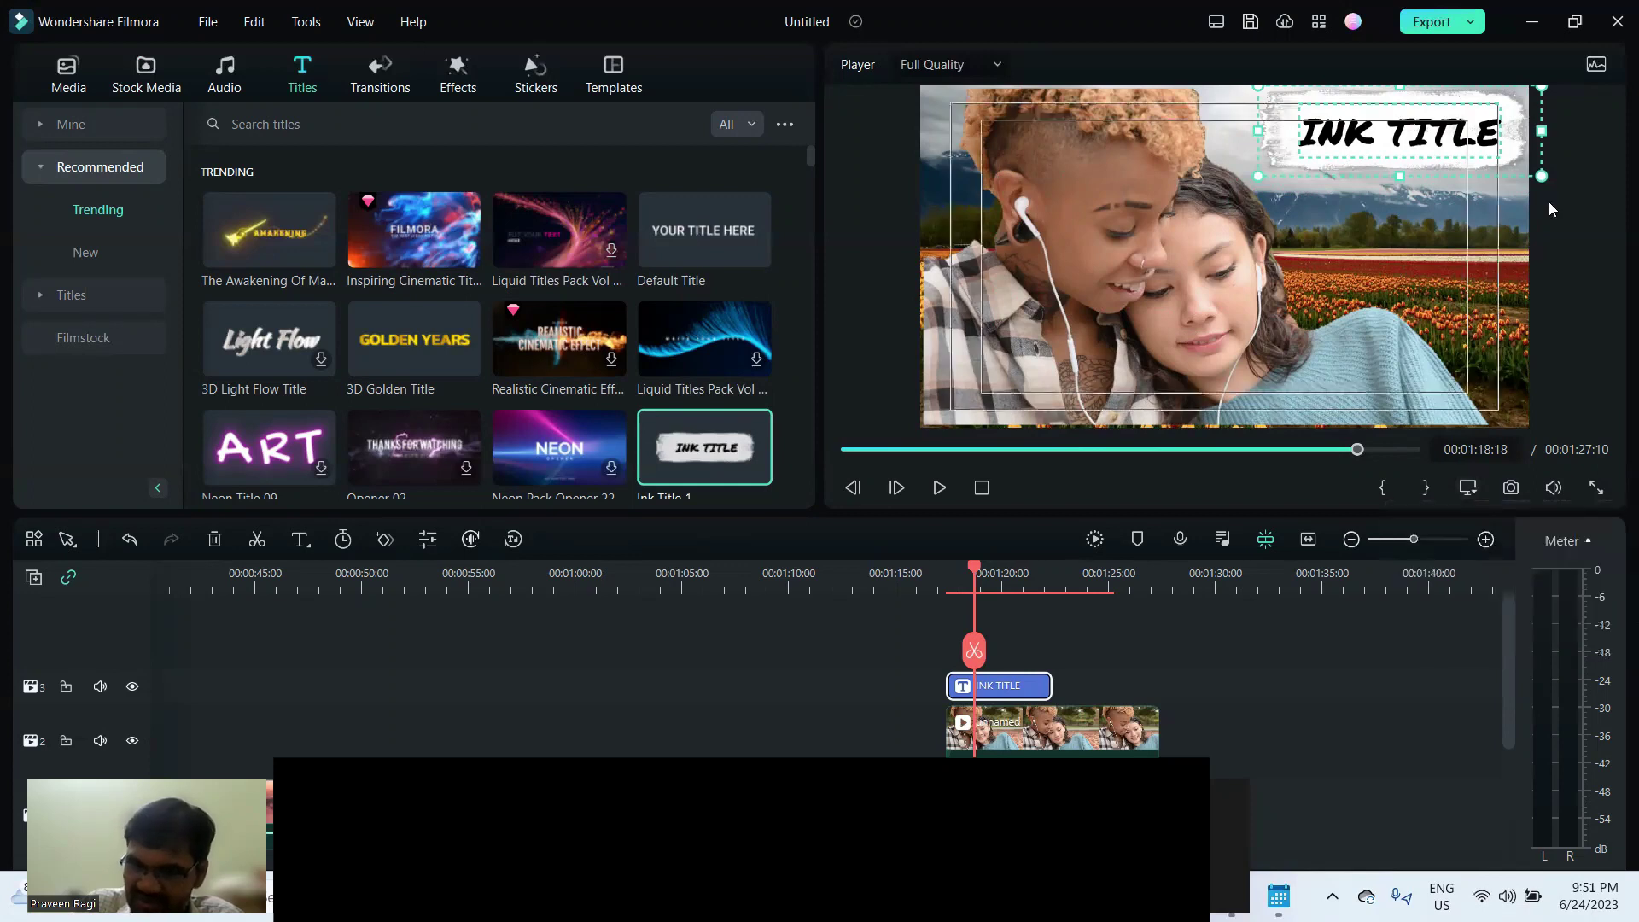
Move the title back toward the safe zones, preview the frame at 1:20:18 and hide the safe zones.
{"action": "left_click_drag", "start_coordinate": [1513, 174], "coordinate": [1494, 198]}
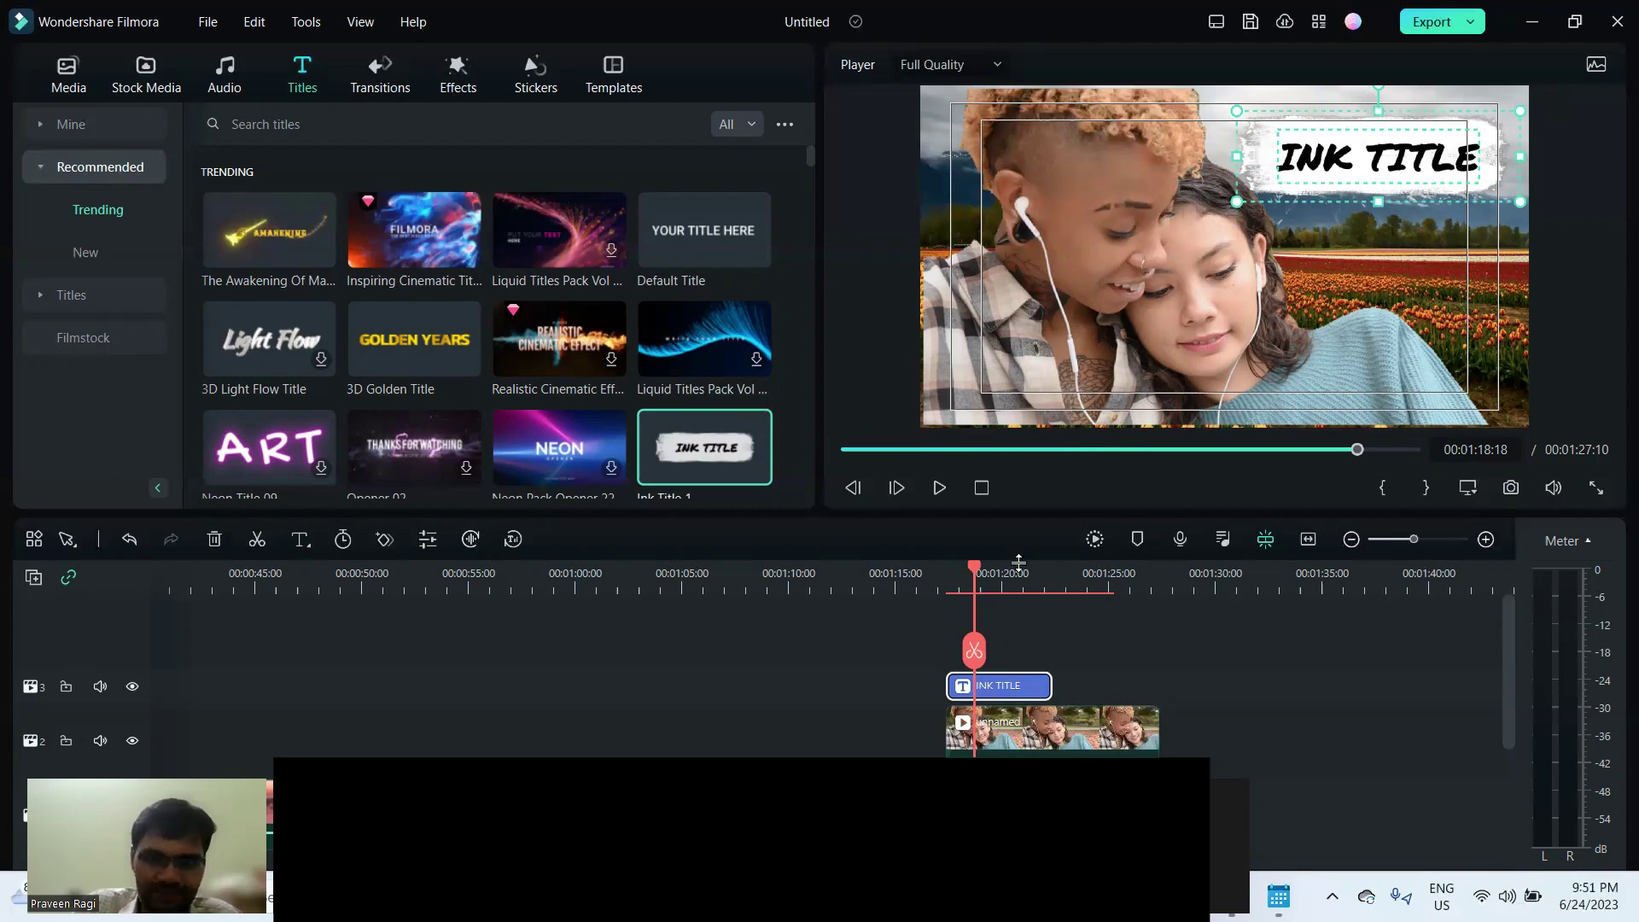
{"action": "left_click", "coordinate": [1470, 490]}
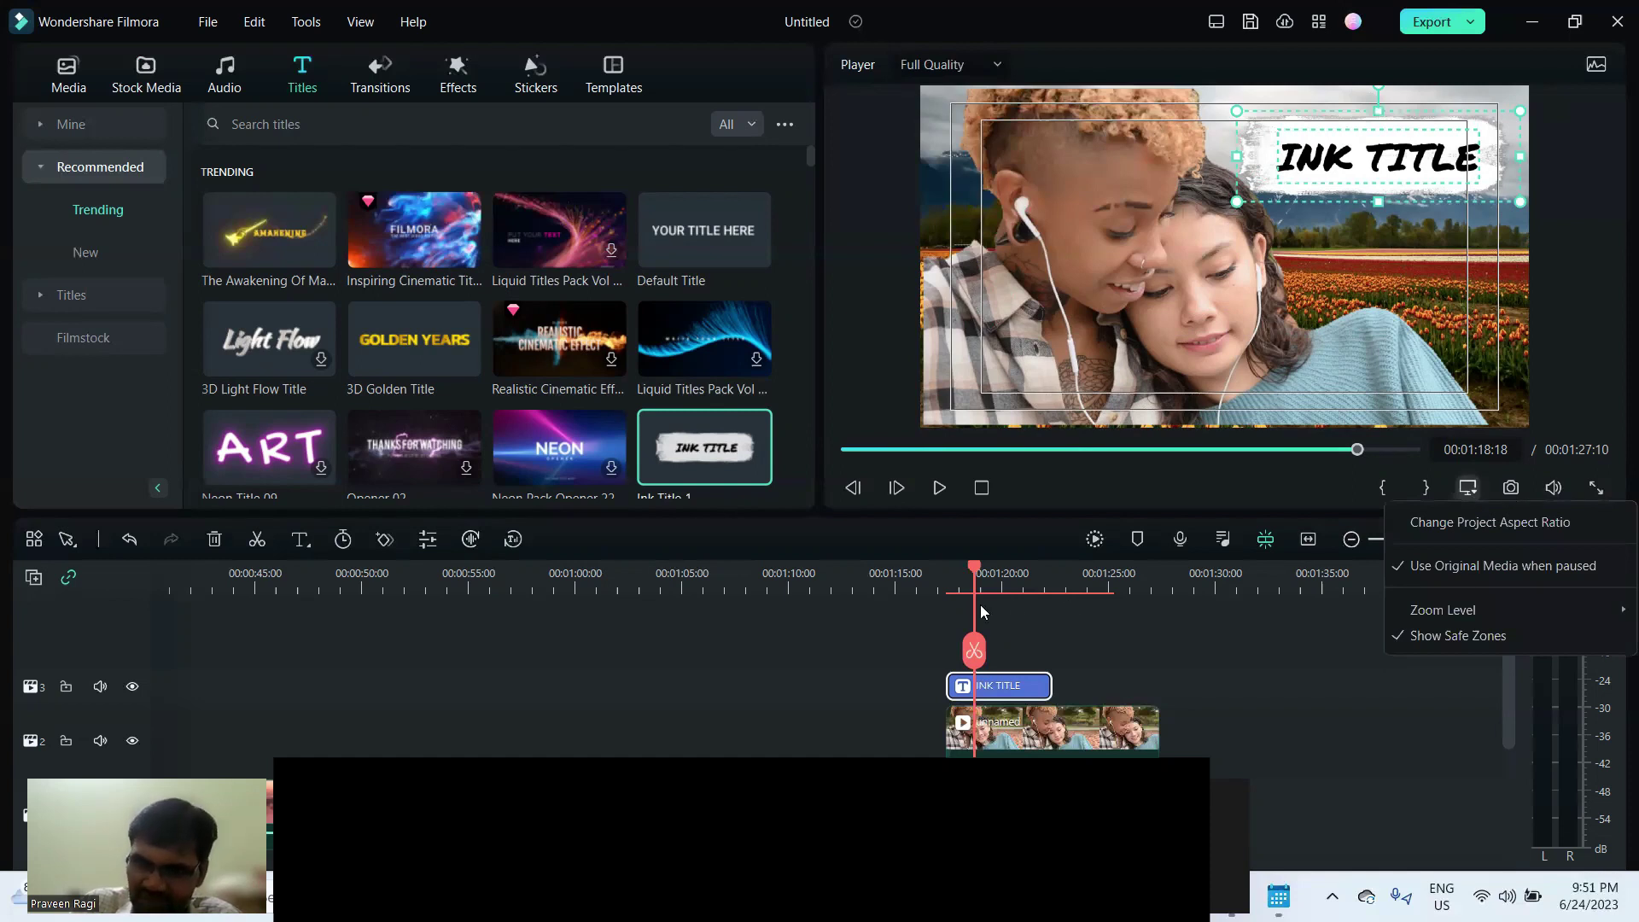
{"action": "left_click", "coordinate": [1017, 598]}
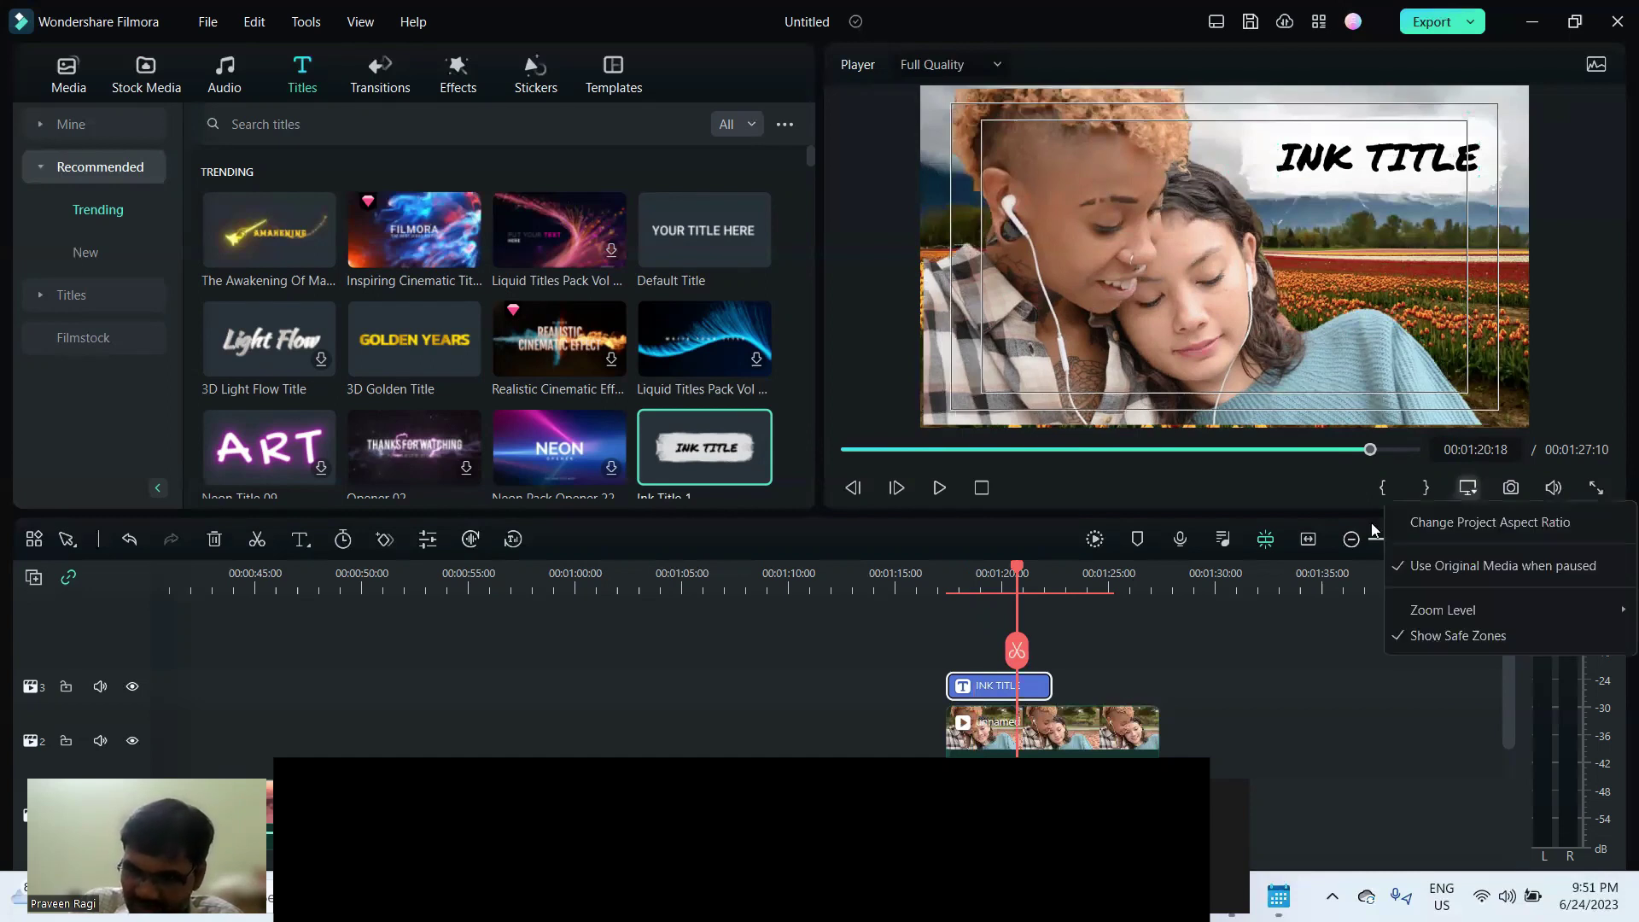
{"action": "left_click", "coordinate": [1433, 639]}
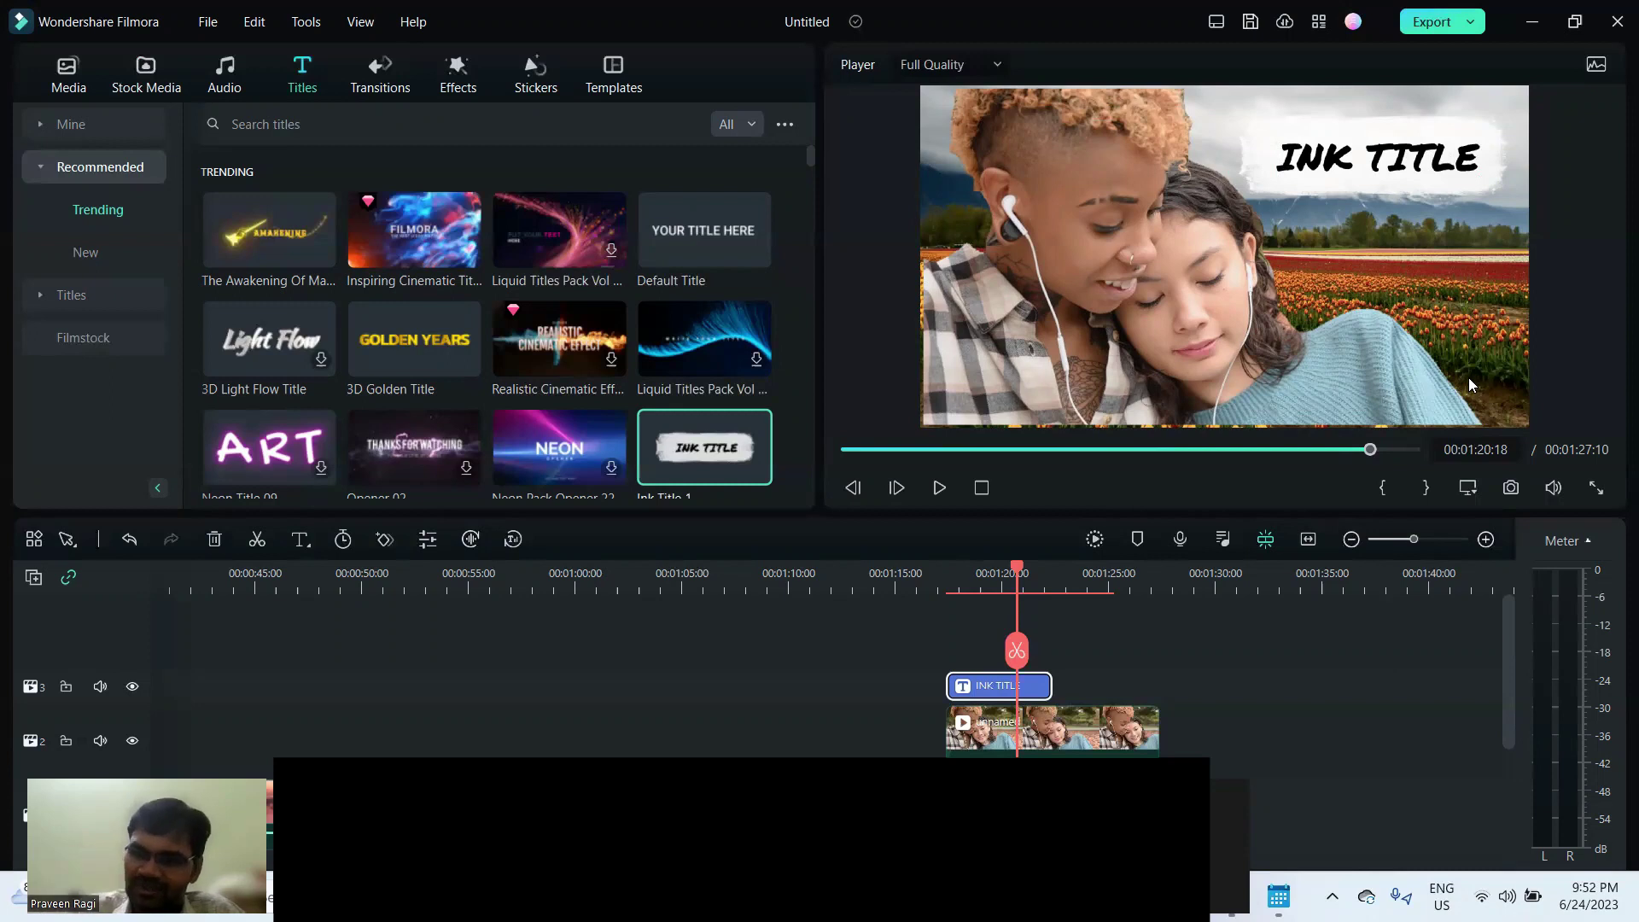
Take a snapshot of the current frame in PNG format, saved to the default Snapshot folder.
{"action": "left_click", "coordinate": [1516, 485]}
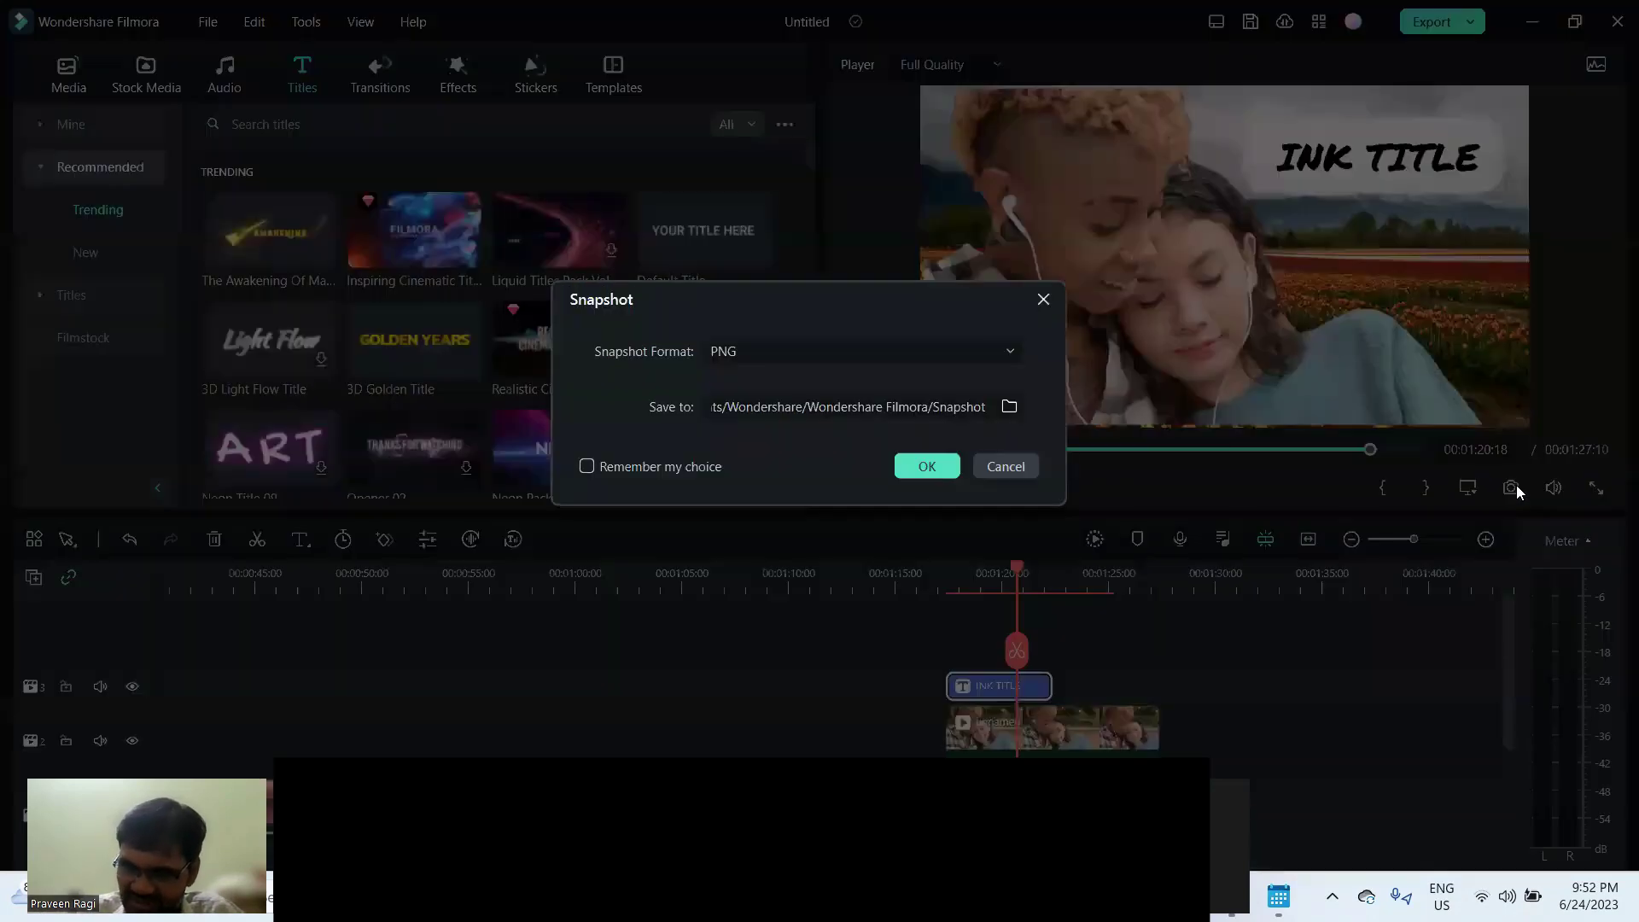
{"action": "left_click", "coordinate": [751, 357]}
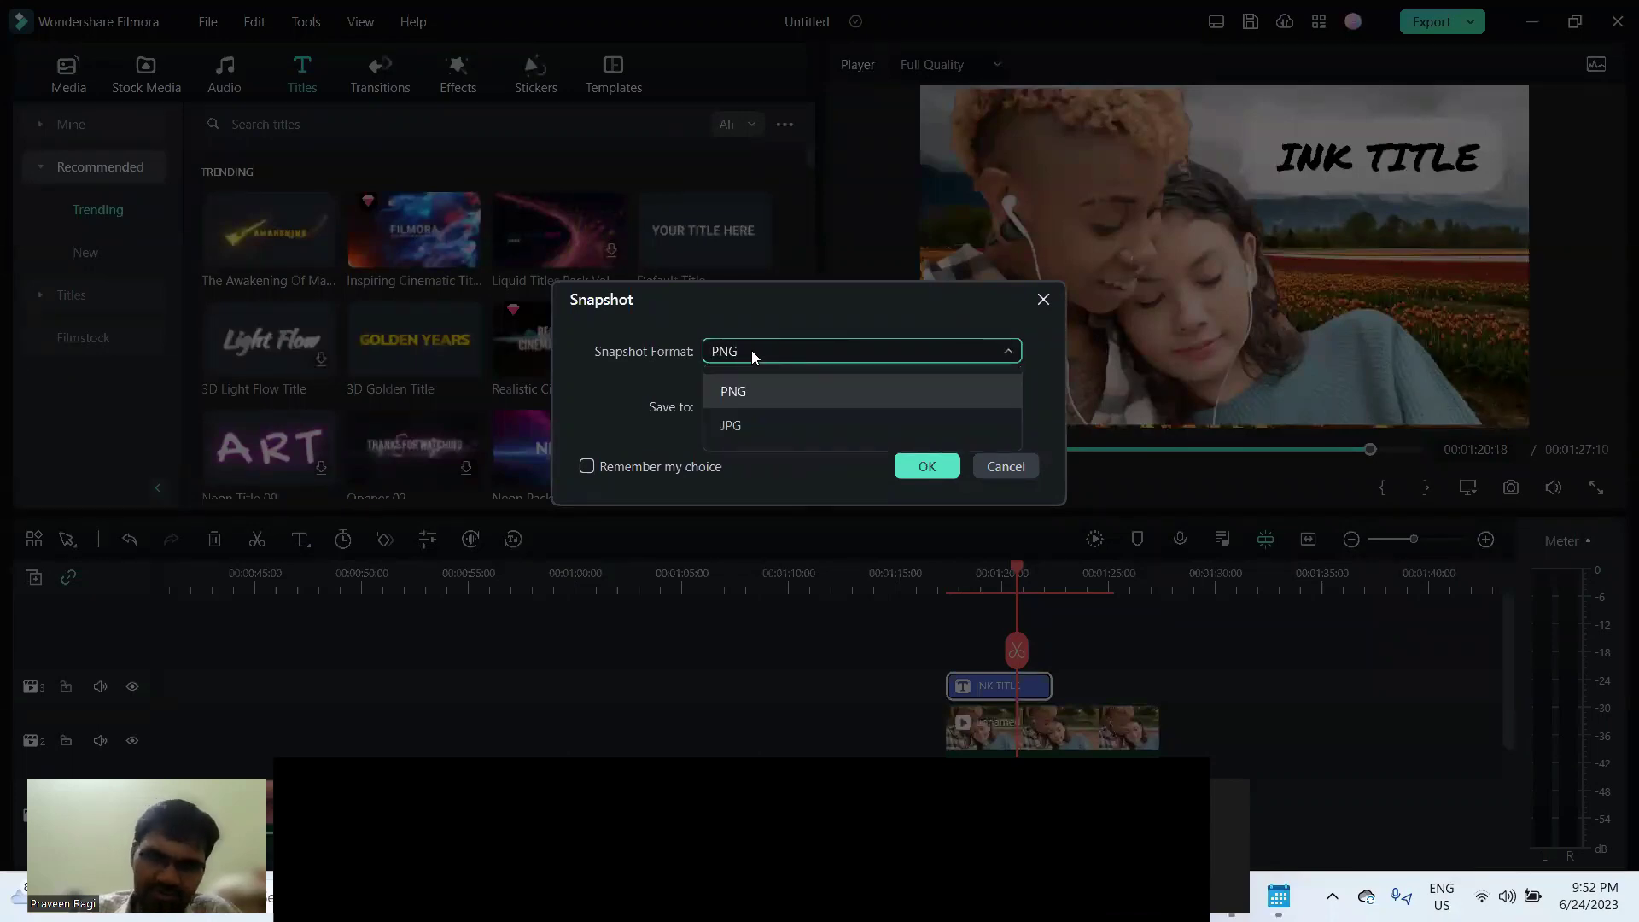
{"action": "left_click", "coordinate": [763, 398]}
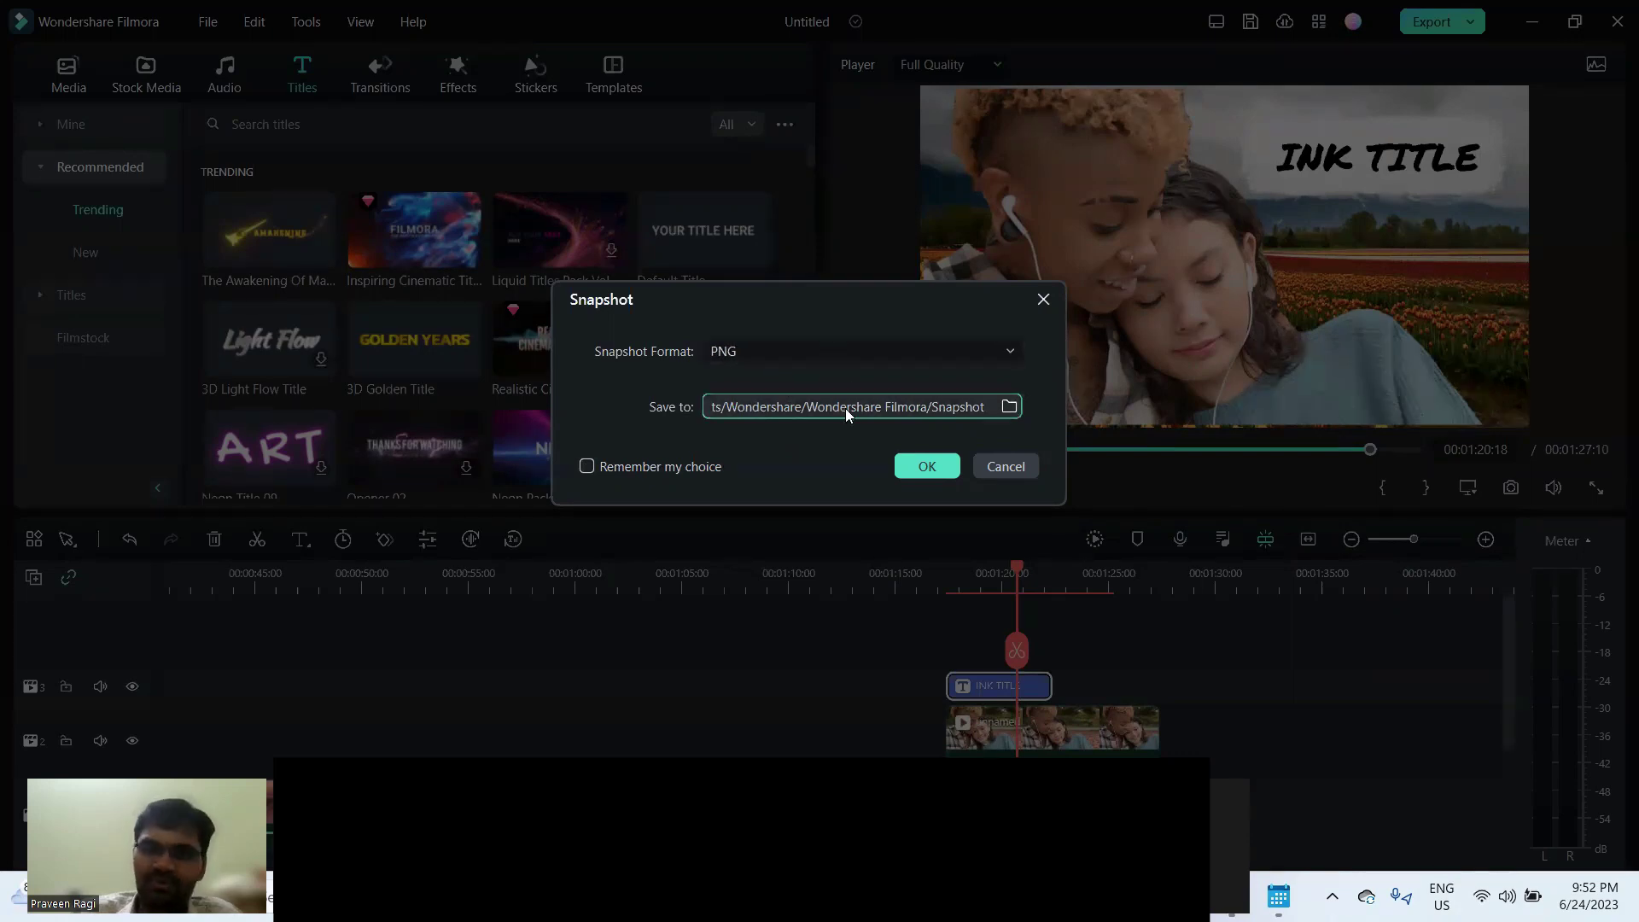
{"action": "left_click", "coordinate": [927, 465]}
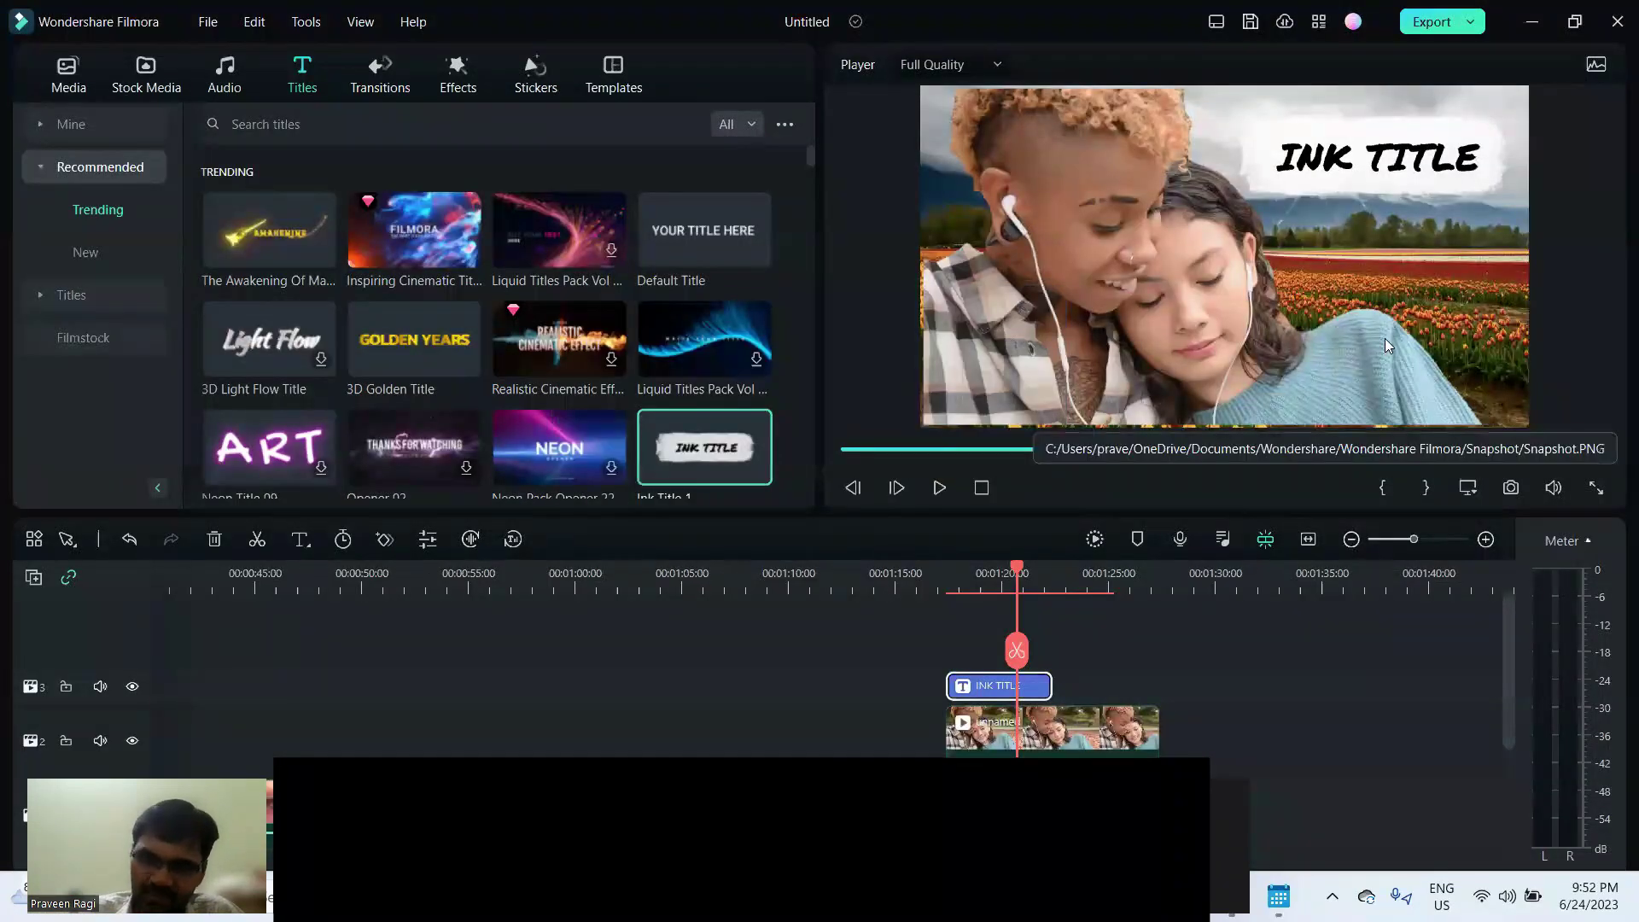
Place the Snapshot image on track 2 after the couple's clip and extend it to end at about 1:42.
{"action": "left_click", "coordinate": [69, 75]}
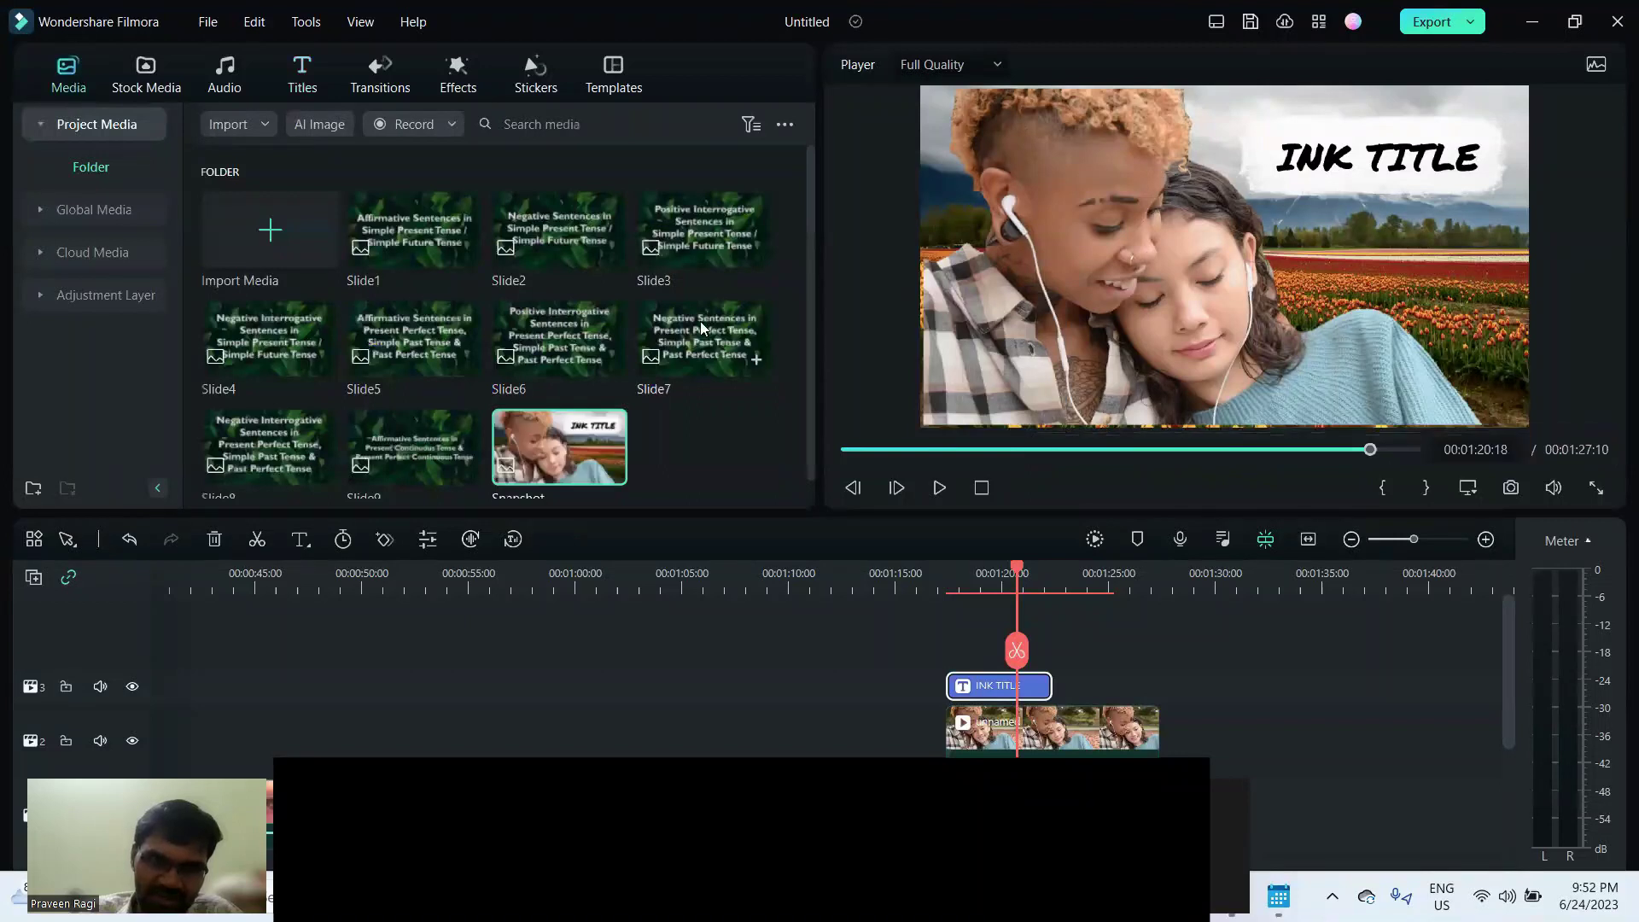
{"action": "scroll", "coordinate": [674, 440], "scroll_direction": "down", "scroll_amount": 1}
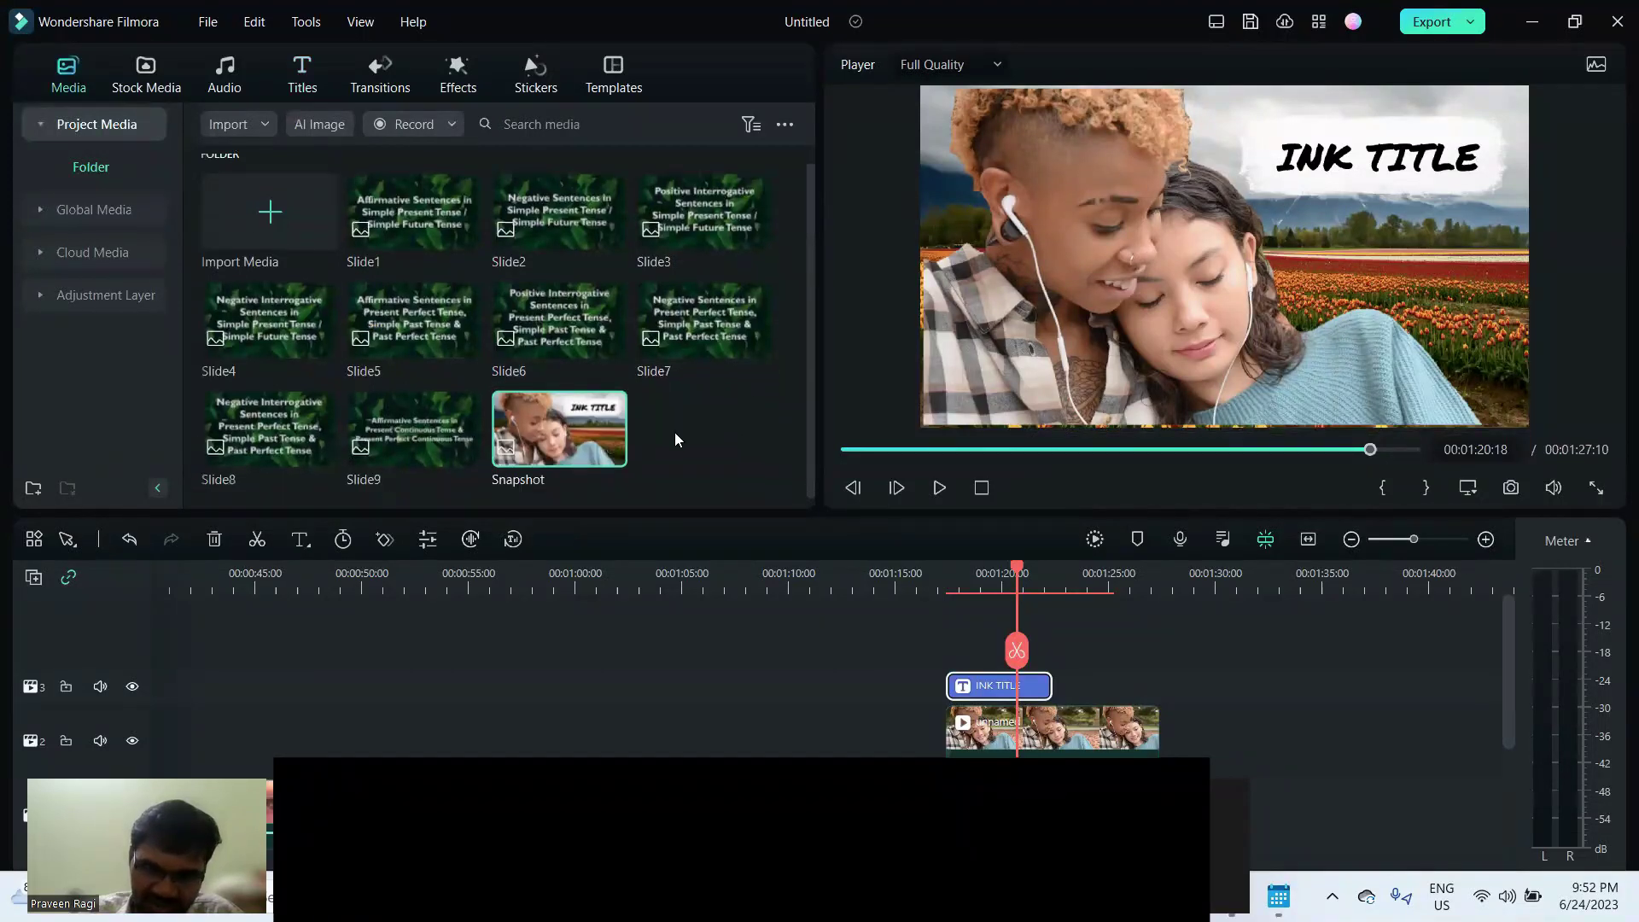
{"action": "left_click_drag", "start_coordinate": [557, 426], "coordinate": [1474, 728]}
{"action": "left_click", "coordinate": [1261, 589]}
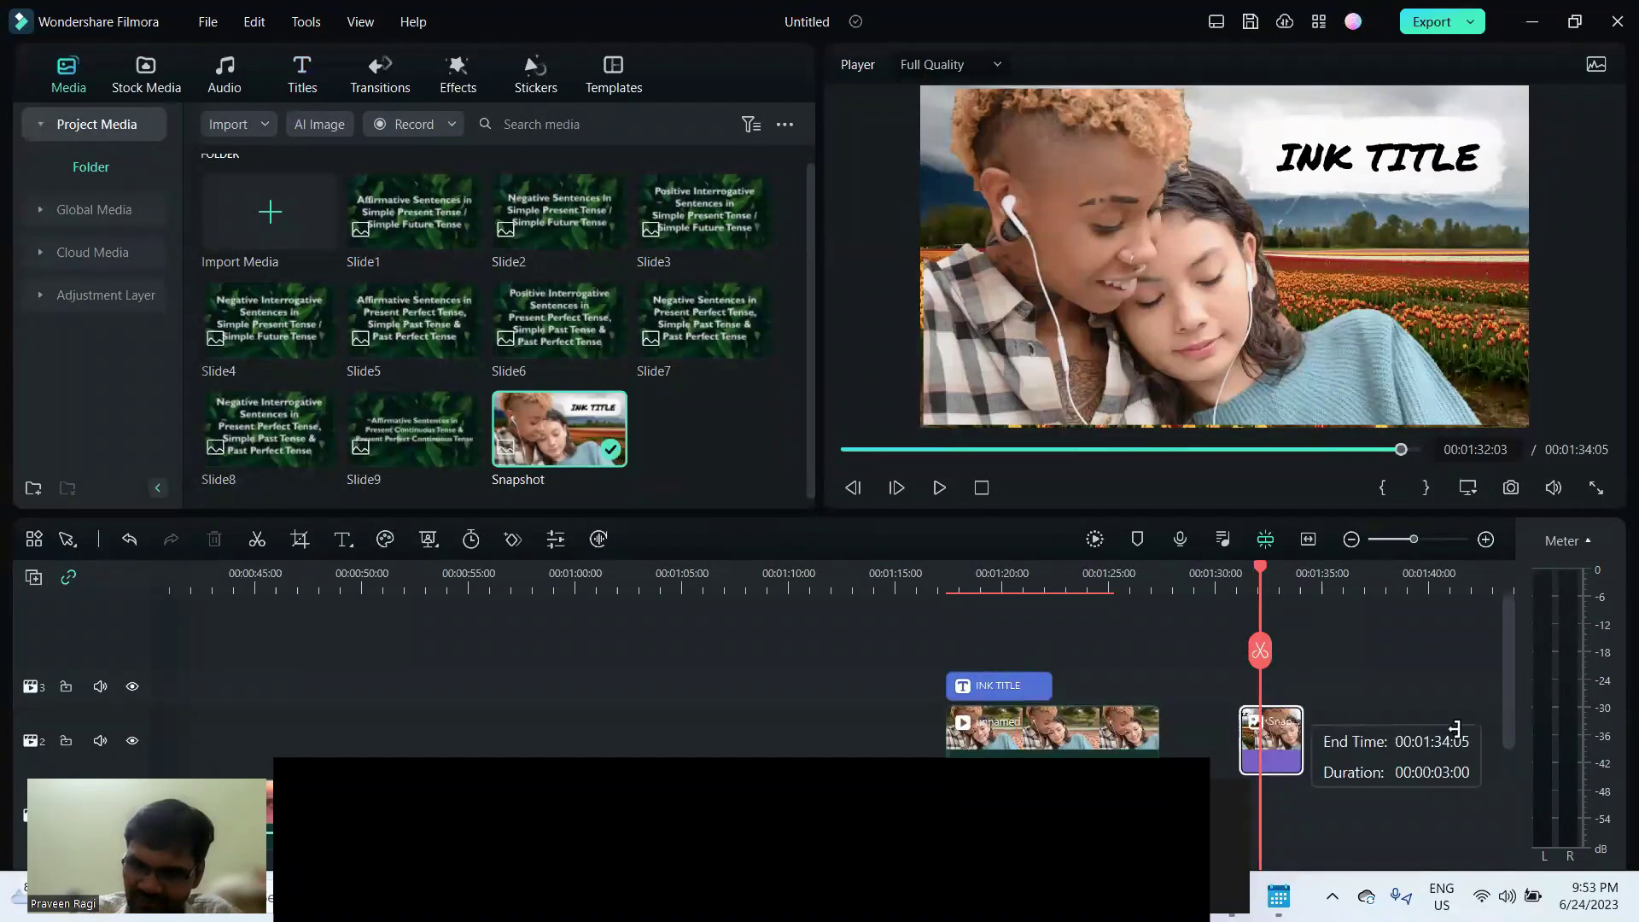
{"action": "left_click", "coordinate": [1337, 608]}
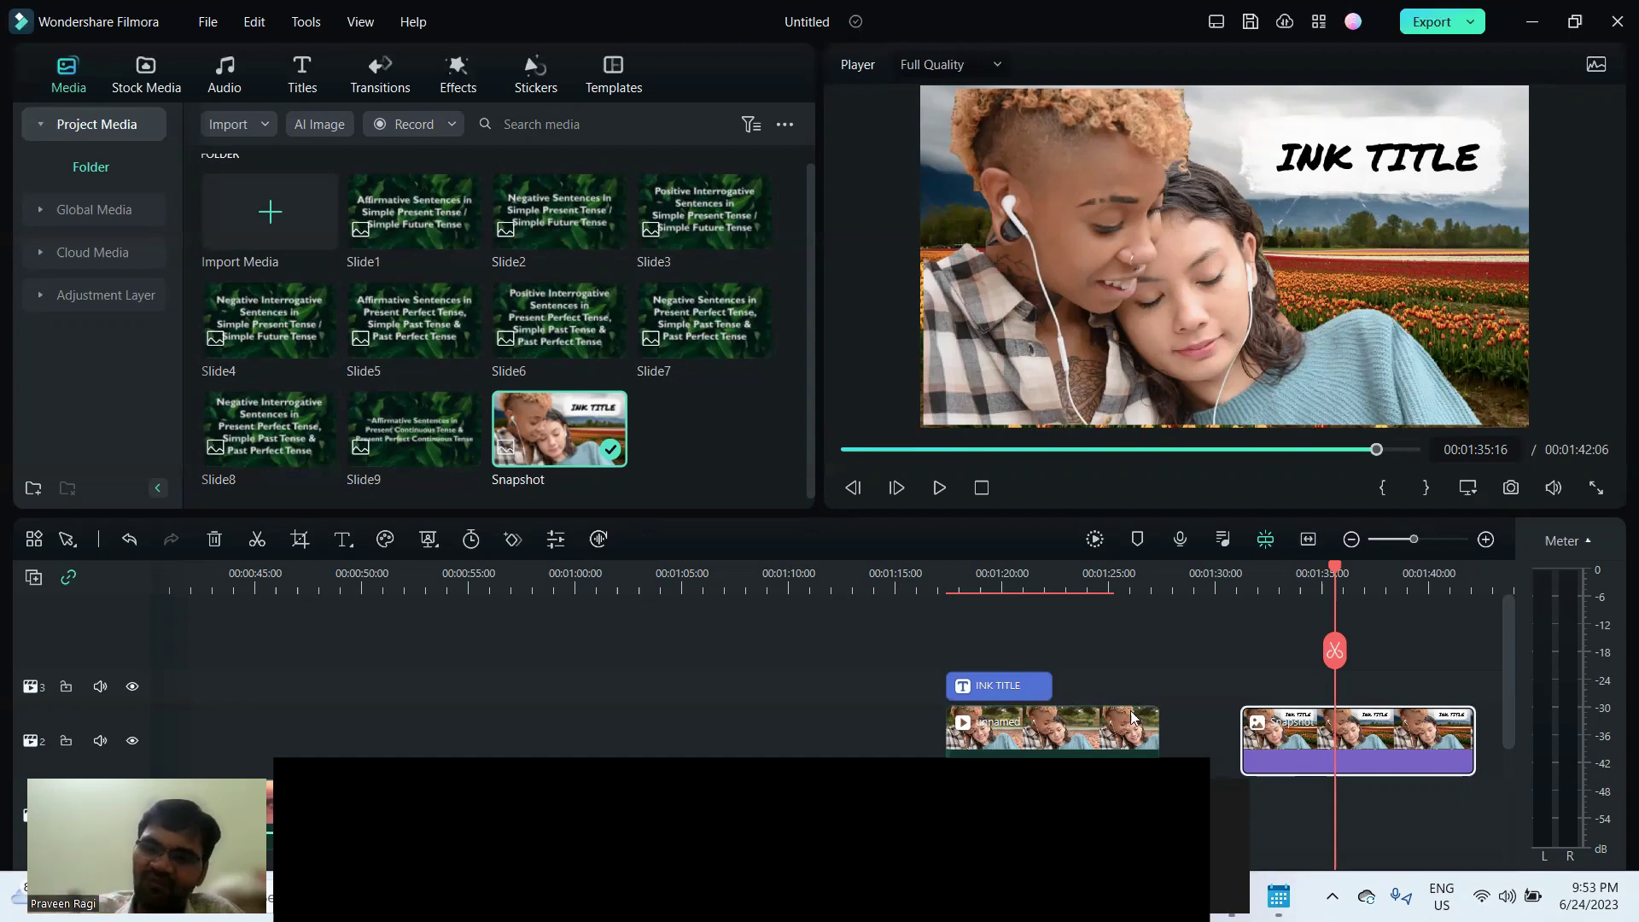
Preview the Alive music track and add it to audio track 1 beneath the snapshot, starting at about 1:30.
{"action": "scroll", "coordinate": [1268, 762], "scroll_direction": "down", "scroll_amount": 2}
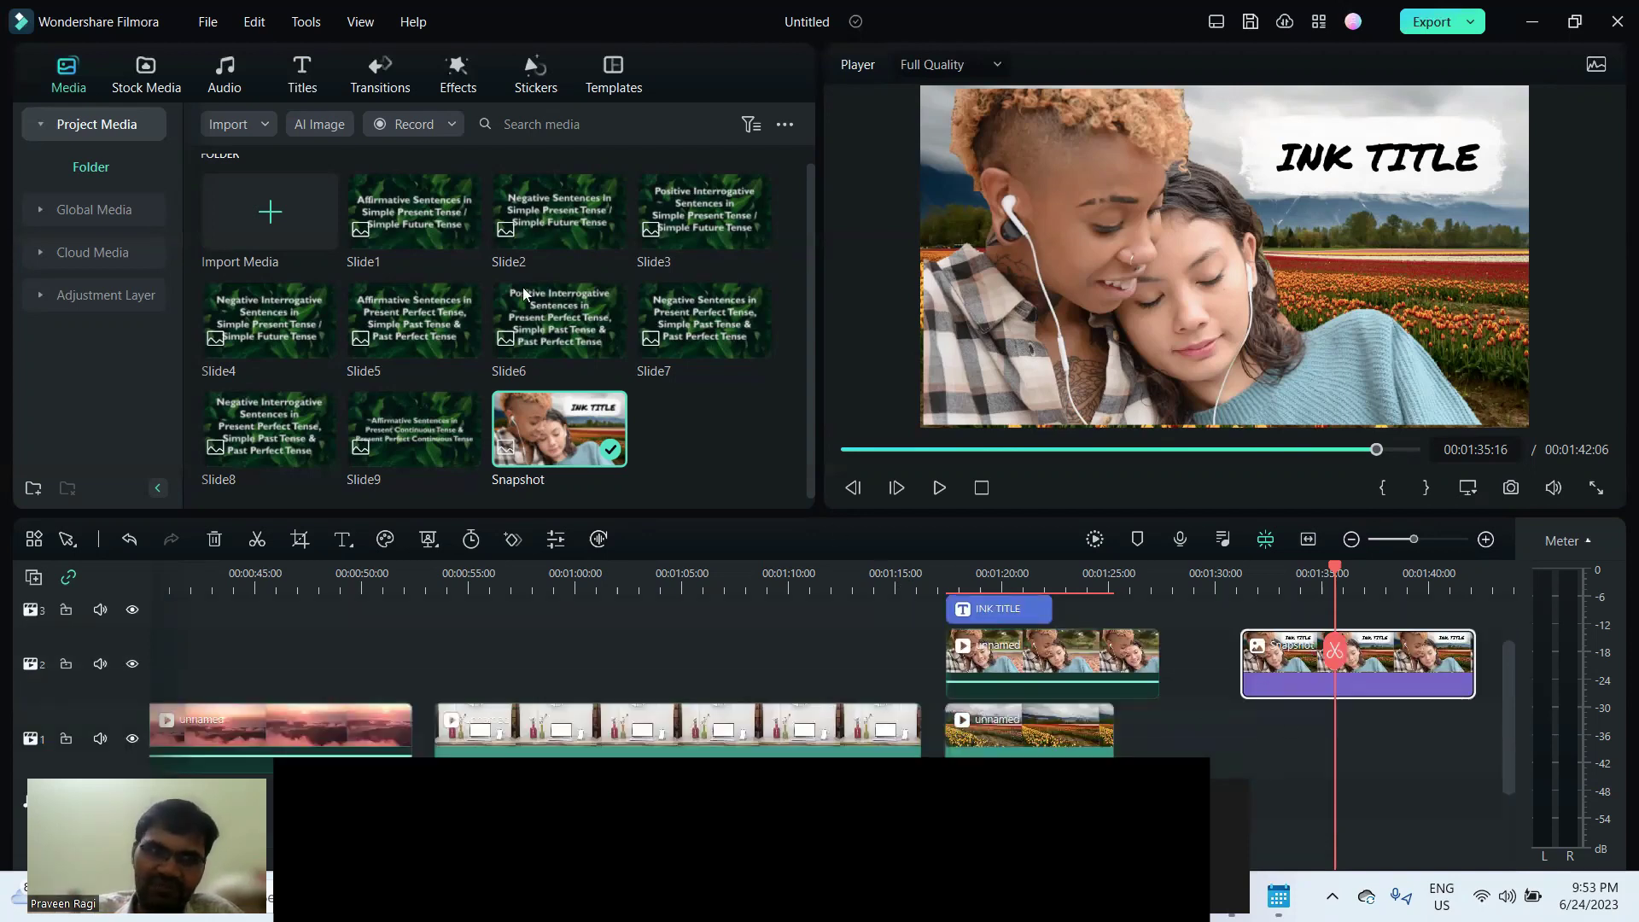
{"action": "left_click", "coordinate": [244, 85]}
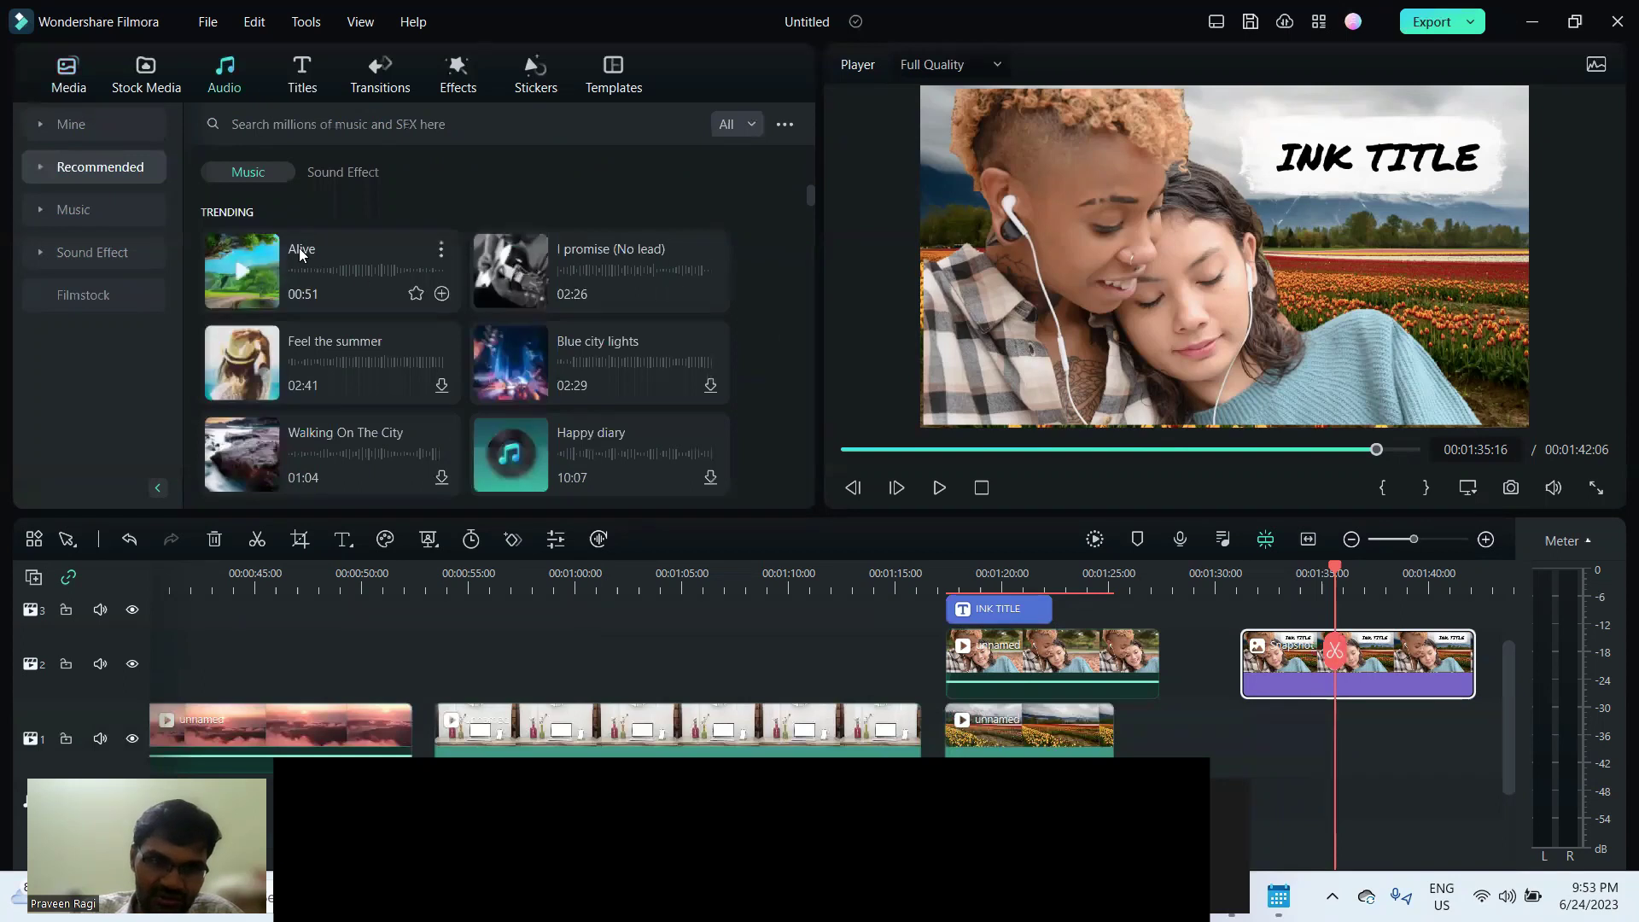
{"action": "left_click", "coordinate": [242, 270]}
{"action": "left_click_drag", "start_coordinate": [287, 261], "coordinate": [1212, 707]}
{"action": "left_click", "coordinate": [243, 264]}
{"action": "scroll", "coordinate": [1340, 676], "scroll_direction": "down", "scroll_amount": 2}
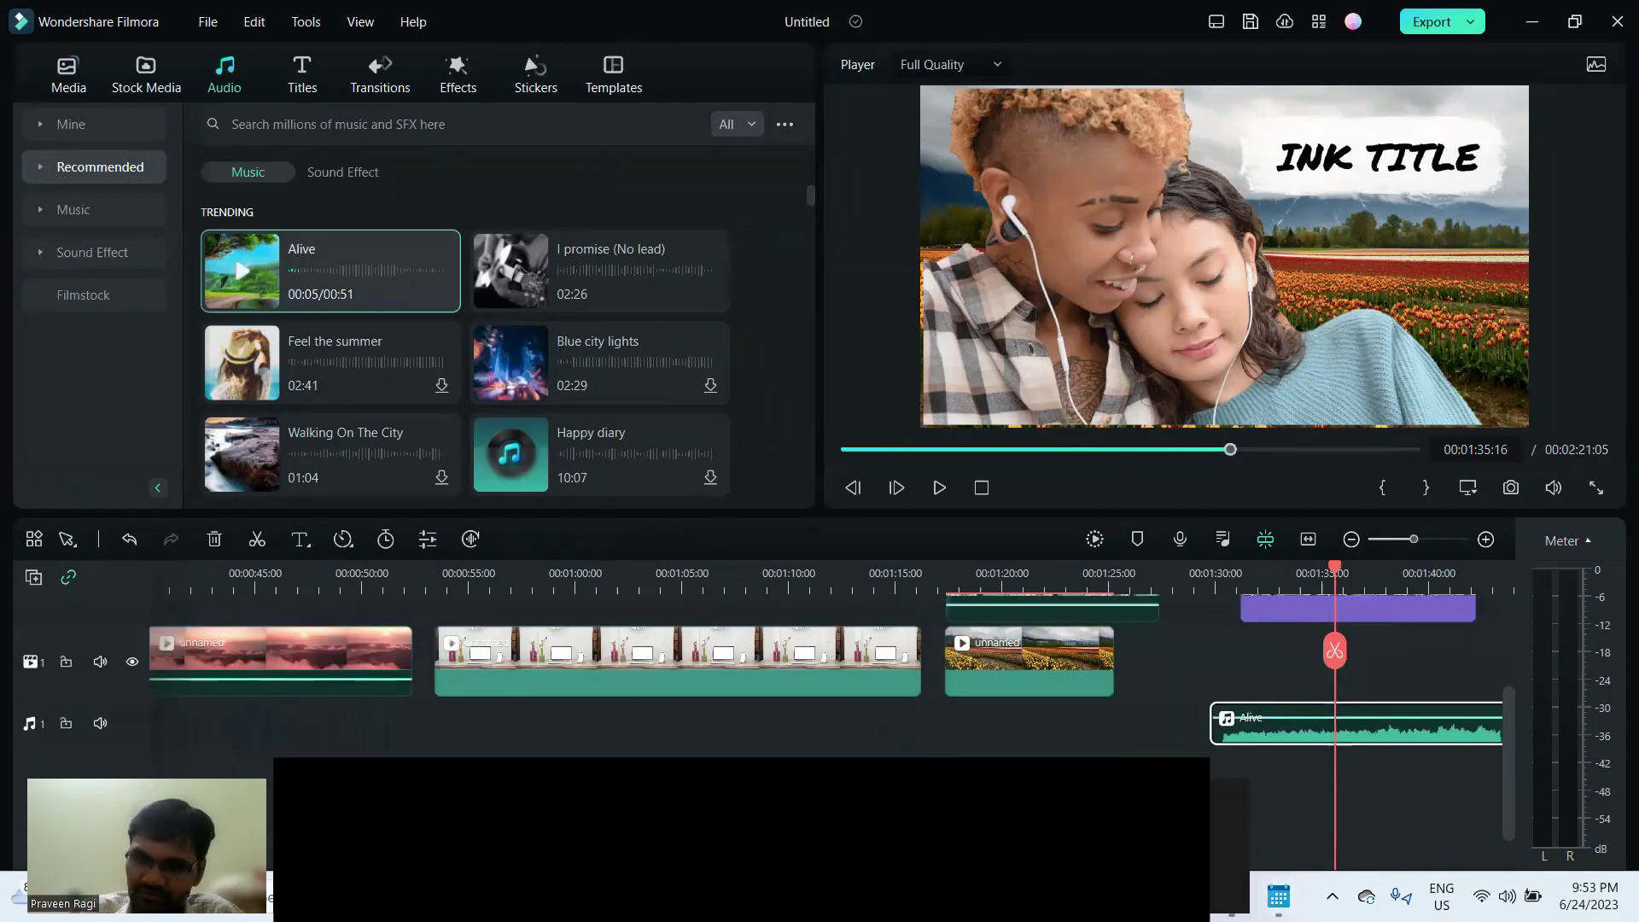
Align the snapshot clip's start with the Alive music and play the timeline from 1:28:13.
{"action": "scroll", "coordinate": [1318, 678], "scroll_direction": "up", "scroll_amount": 3}
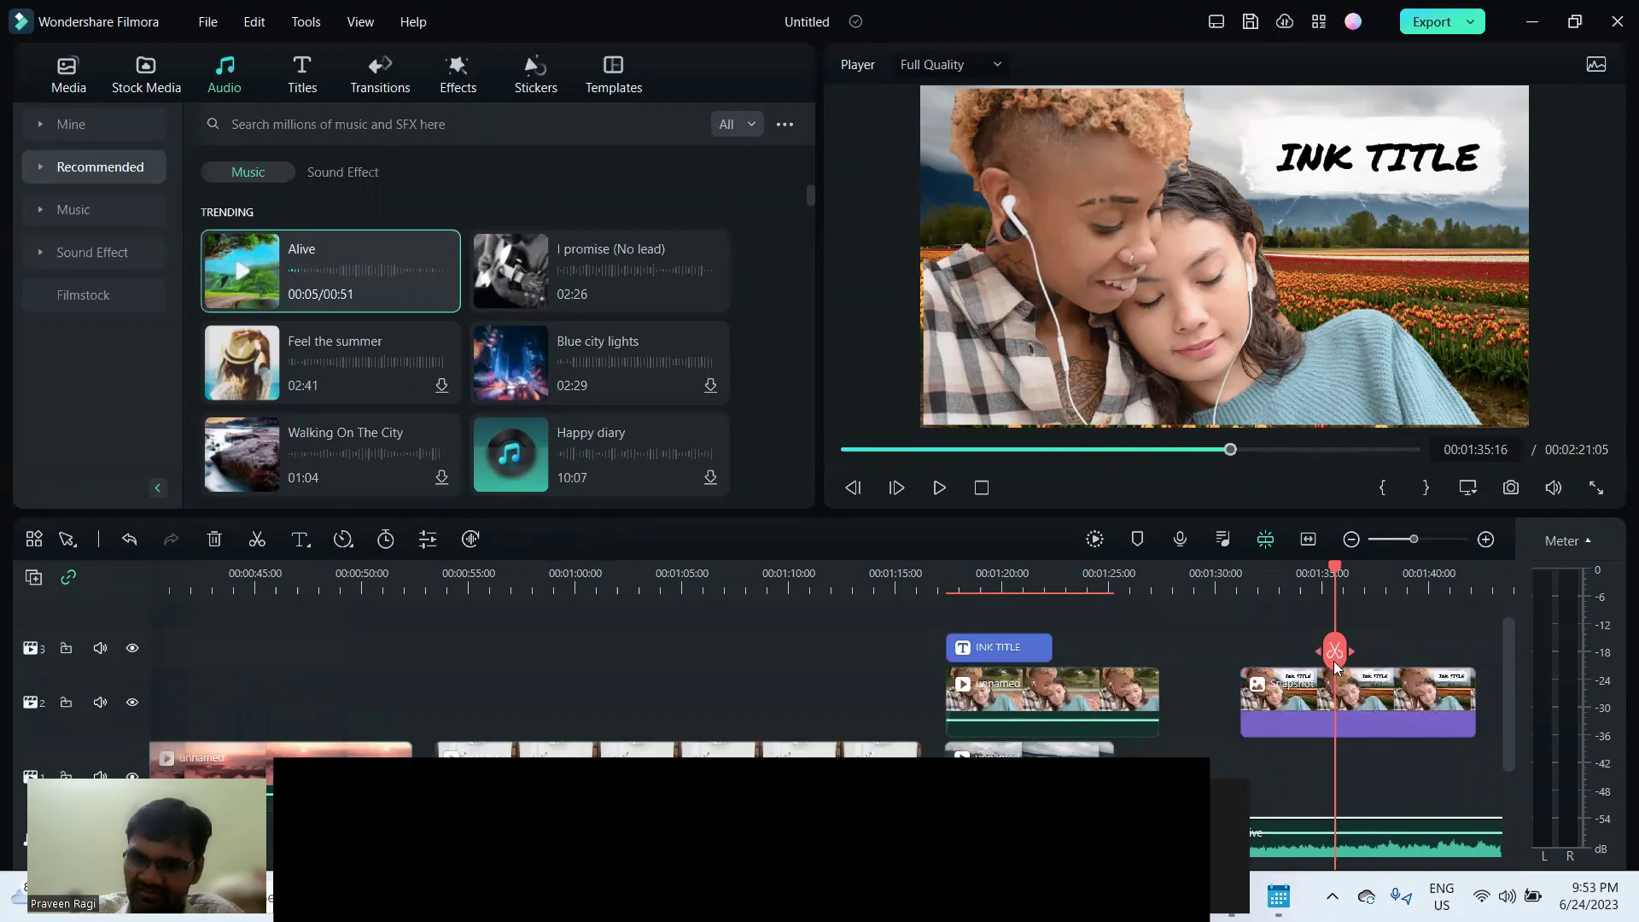
{"action": "scroll", "coordinate": [1263, 649], "scroll_direction": "down", "scroll_amount": 2}
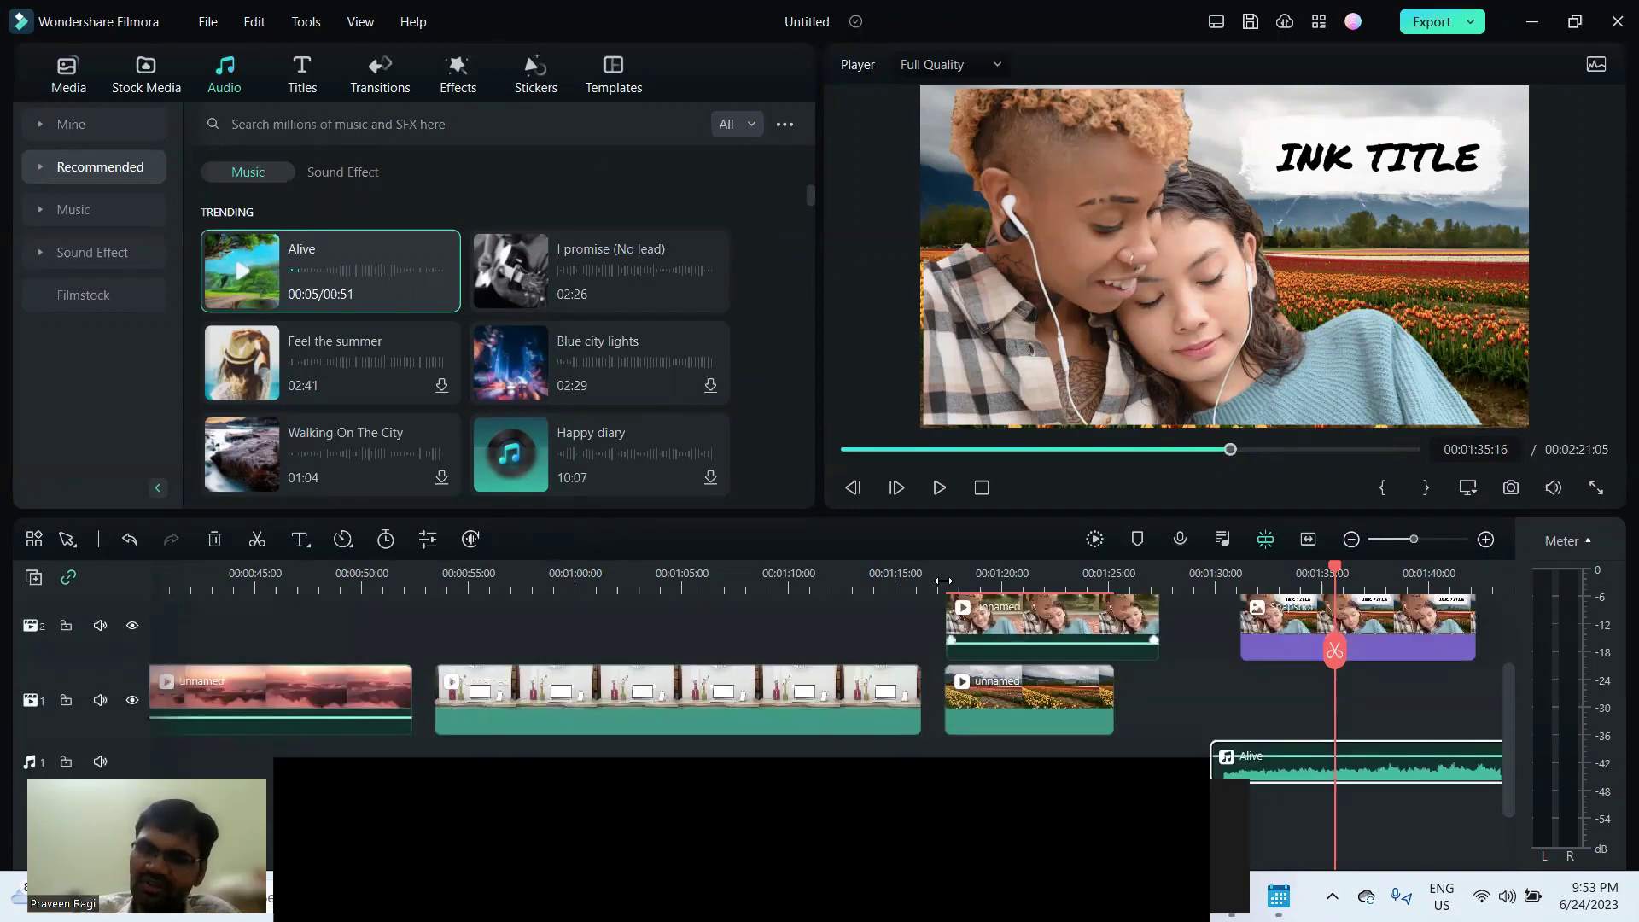
{"action": "scroll", "coordinate": [1217, 628], "scroll_direction": "up", "scroll_amount": 2}
{"action": "left_click_drag", "start_coordinate": [1281, 709], "coordinate": [1250, 709]}
{"action": "left_click", "coordinate": [1182, 590]}
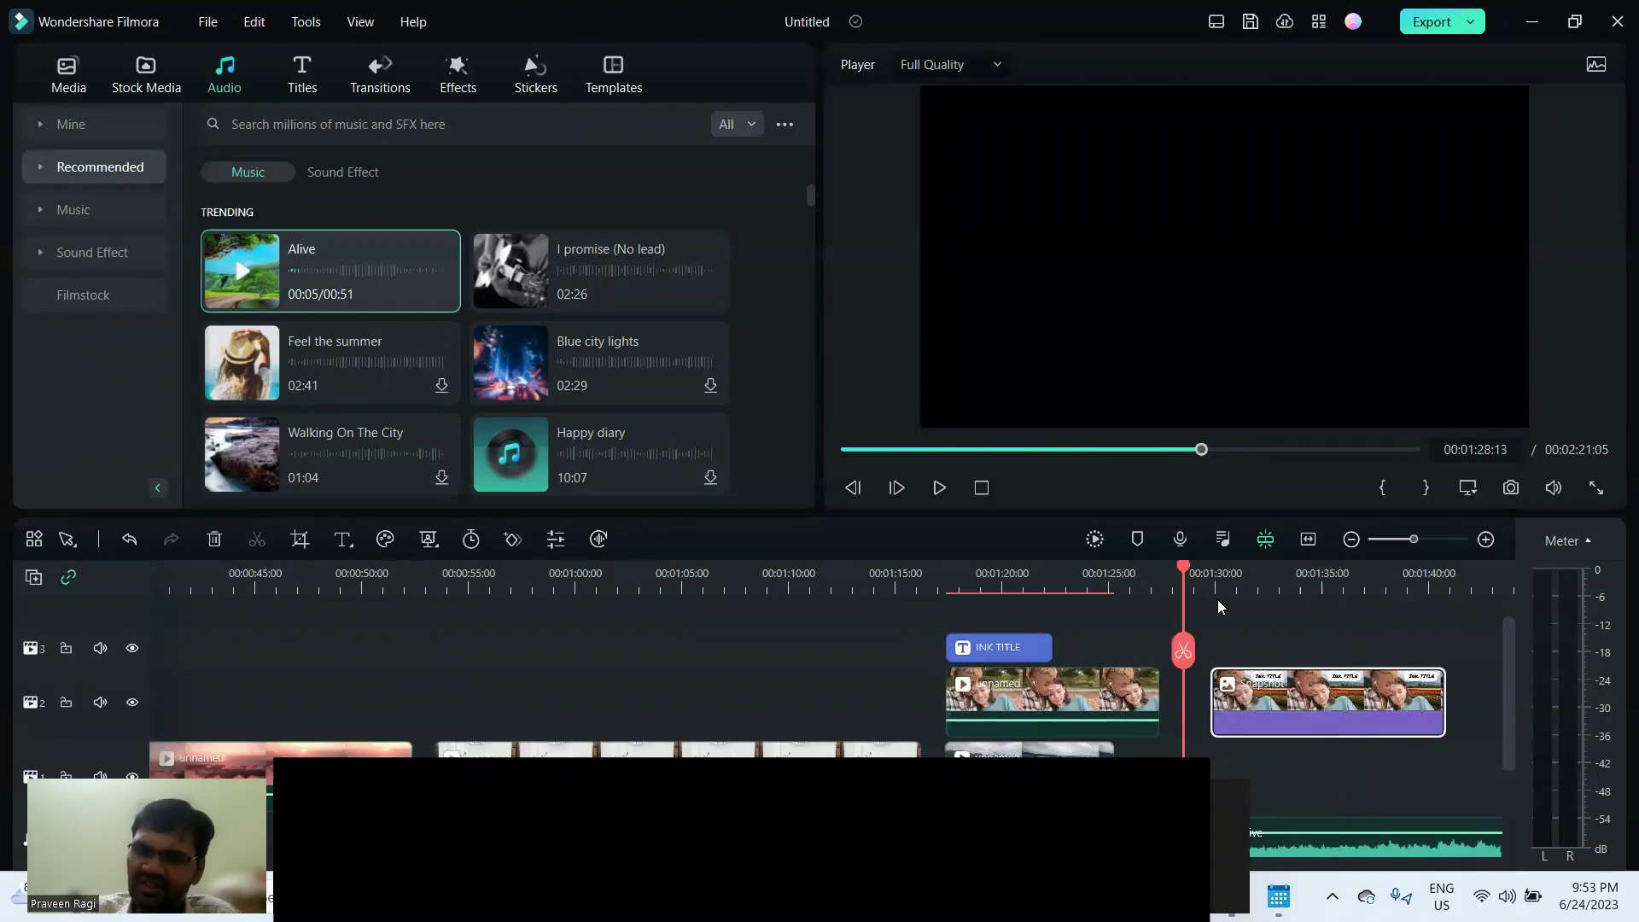
{"action": "key", "text": "space"}
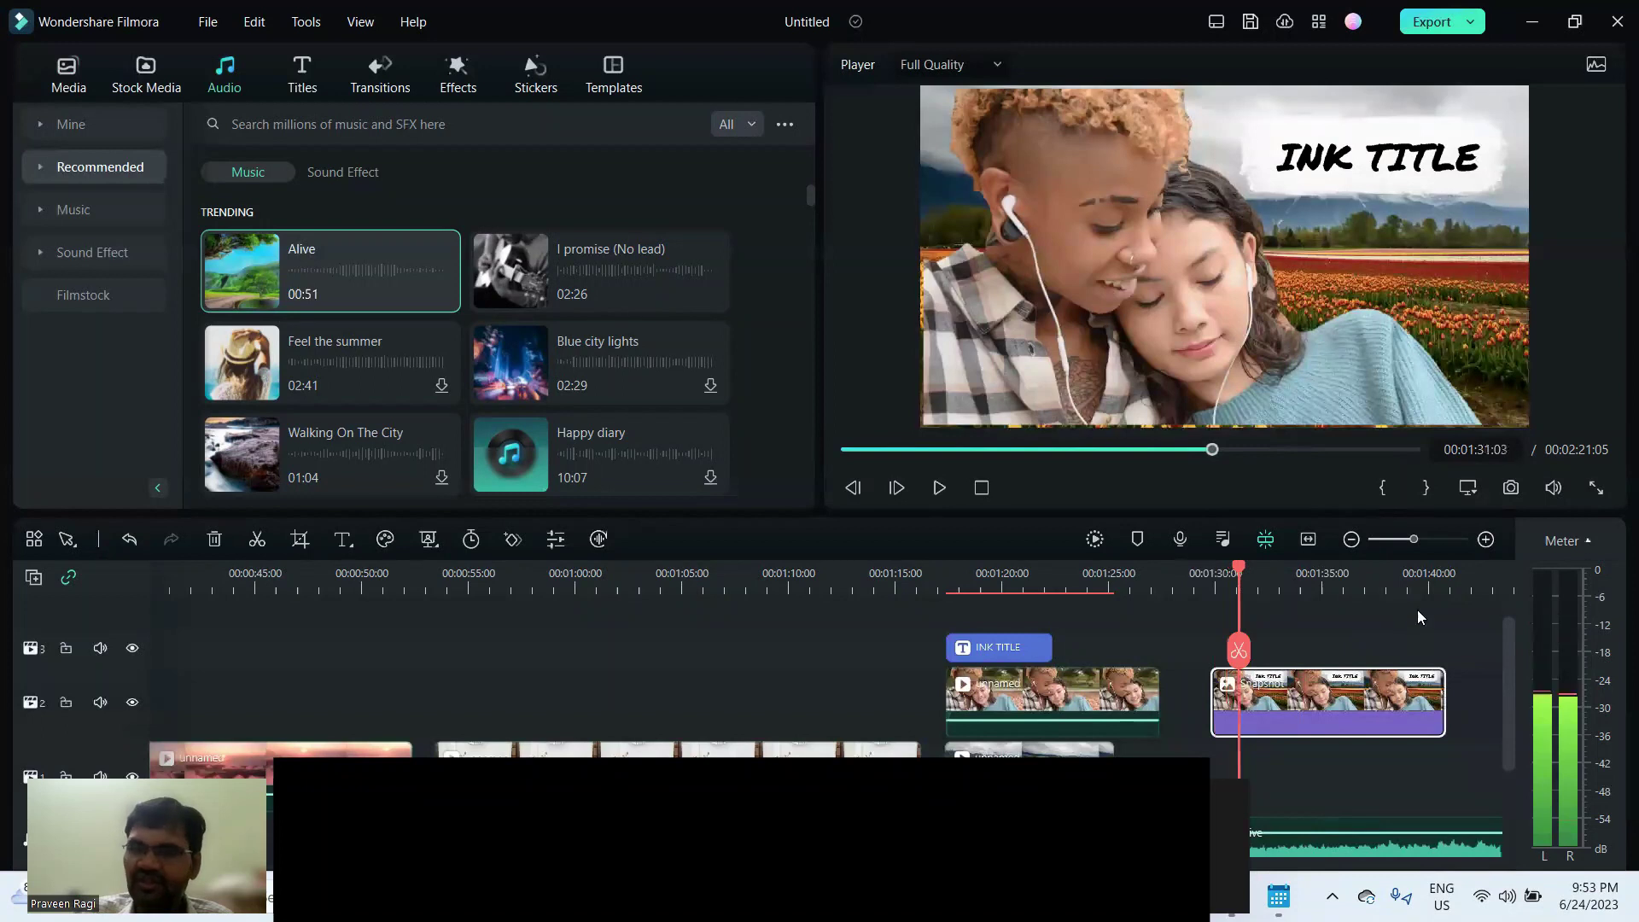
Raise the volume of the Alive music clip on audio track 1.
{"action": "key", "text": "space"}
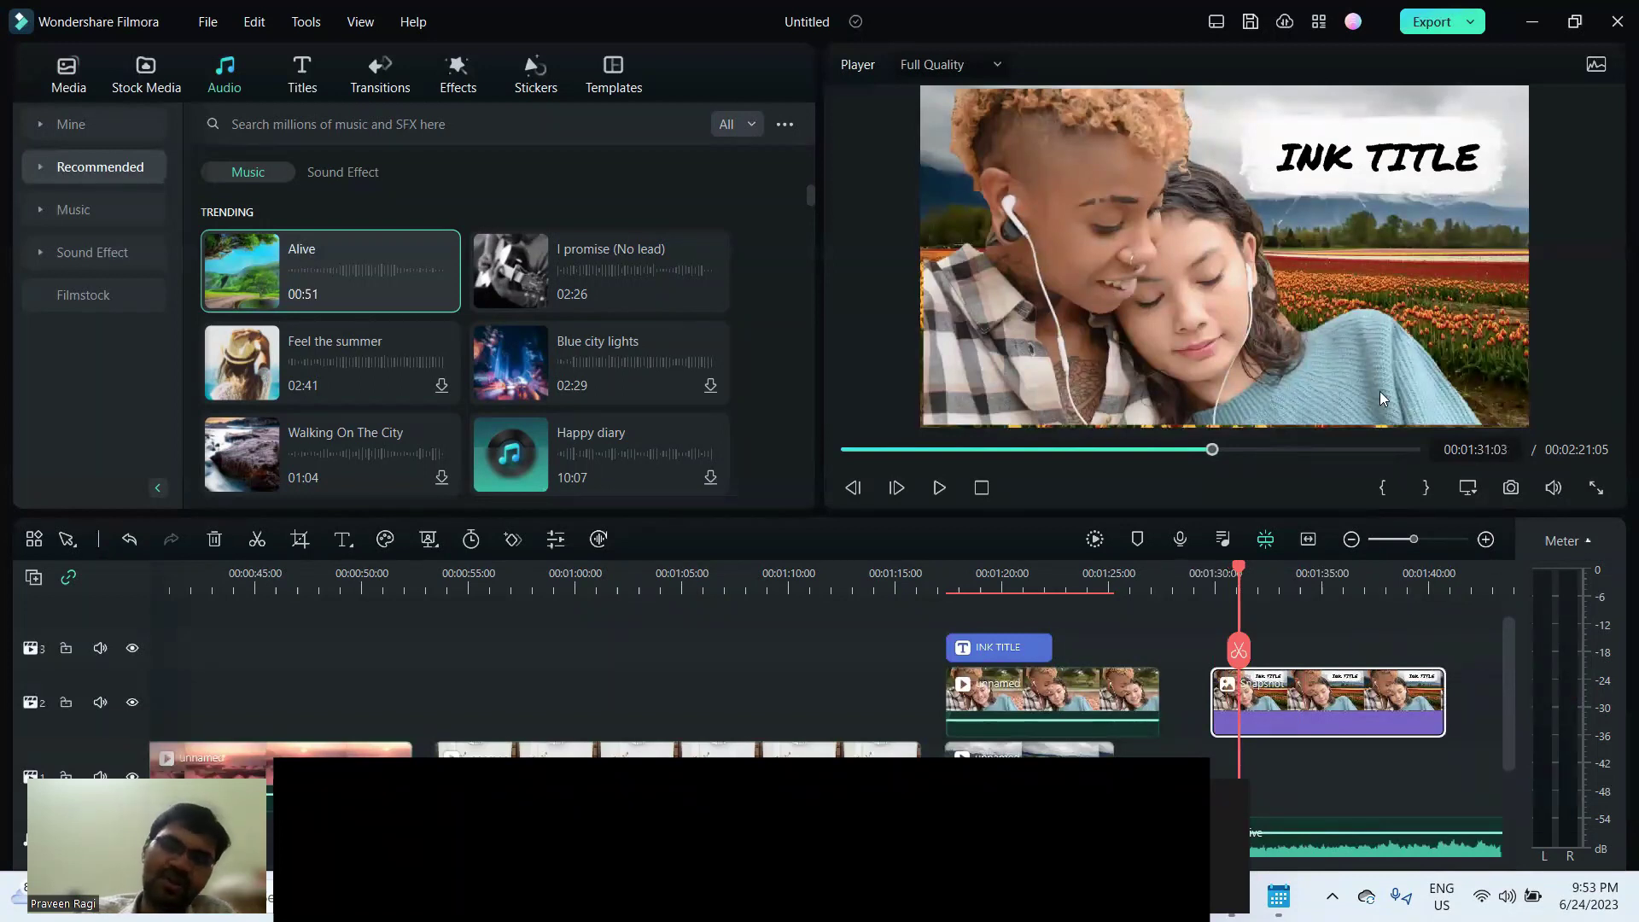
{"action": "left_click", "coordinate": [1555, 487]}
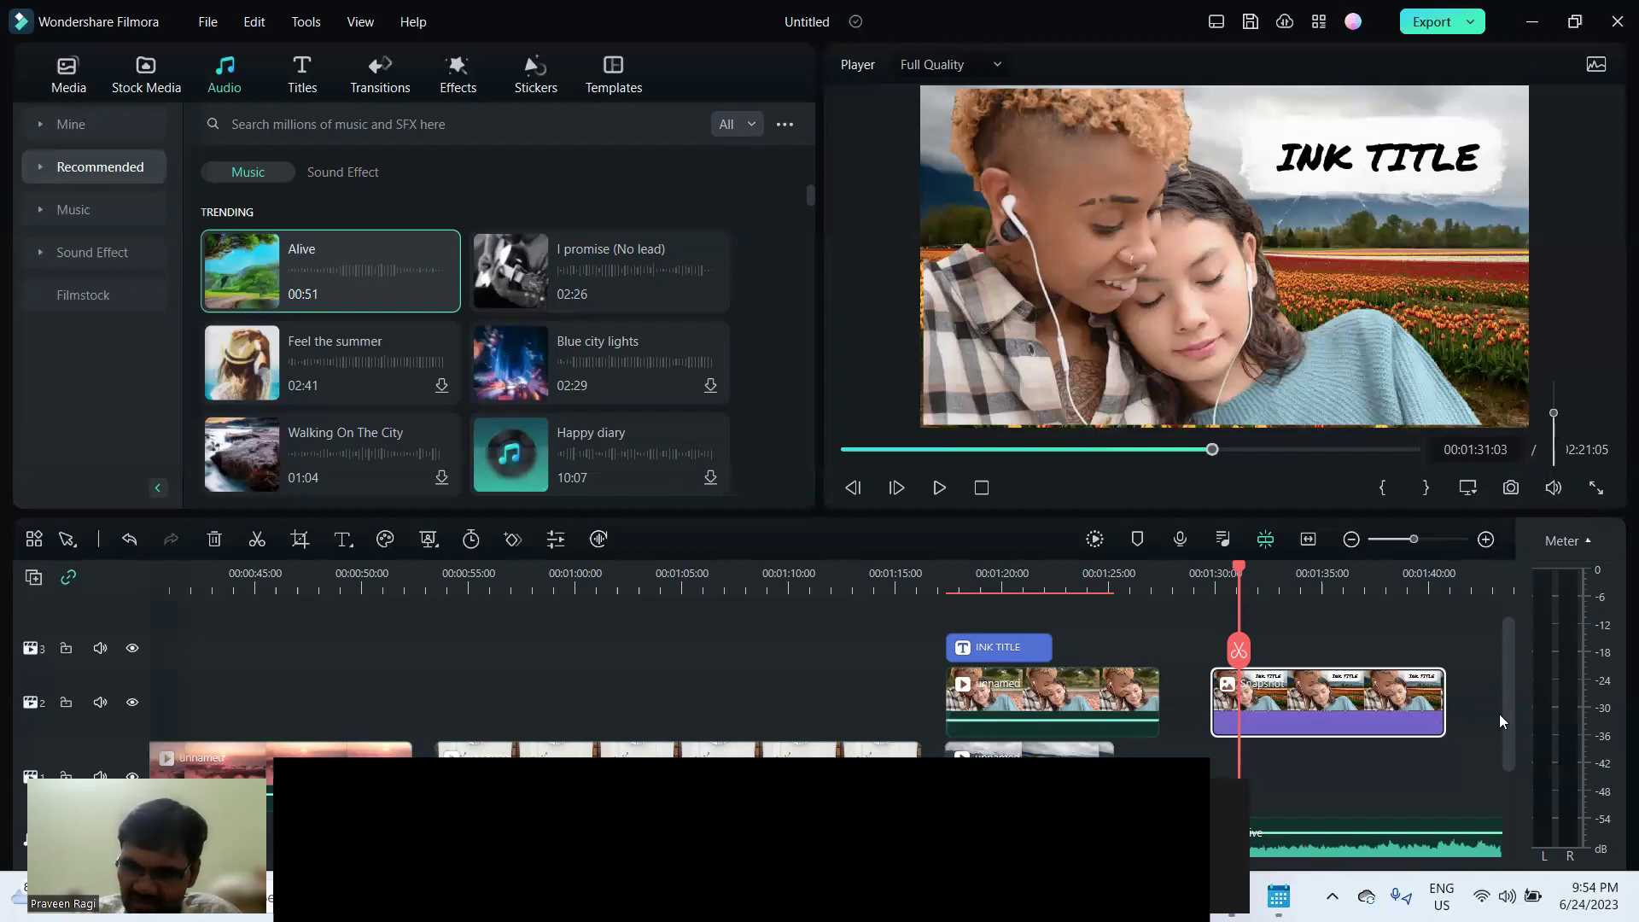
{"action": "left_click", "coordinate": [1394, 820]}
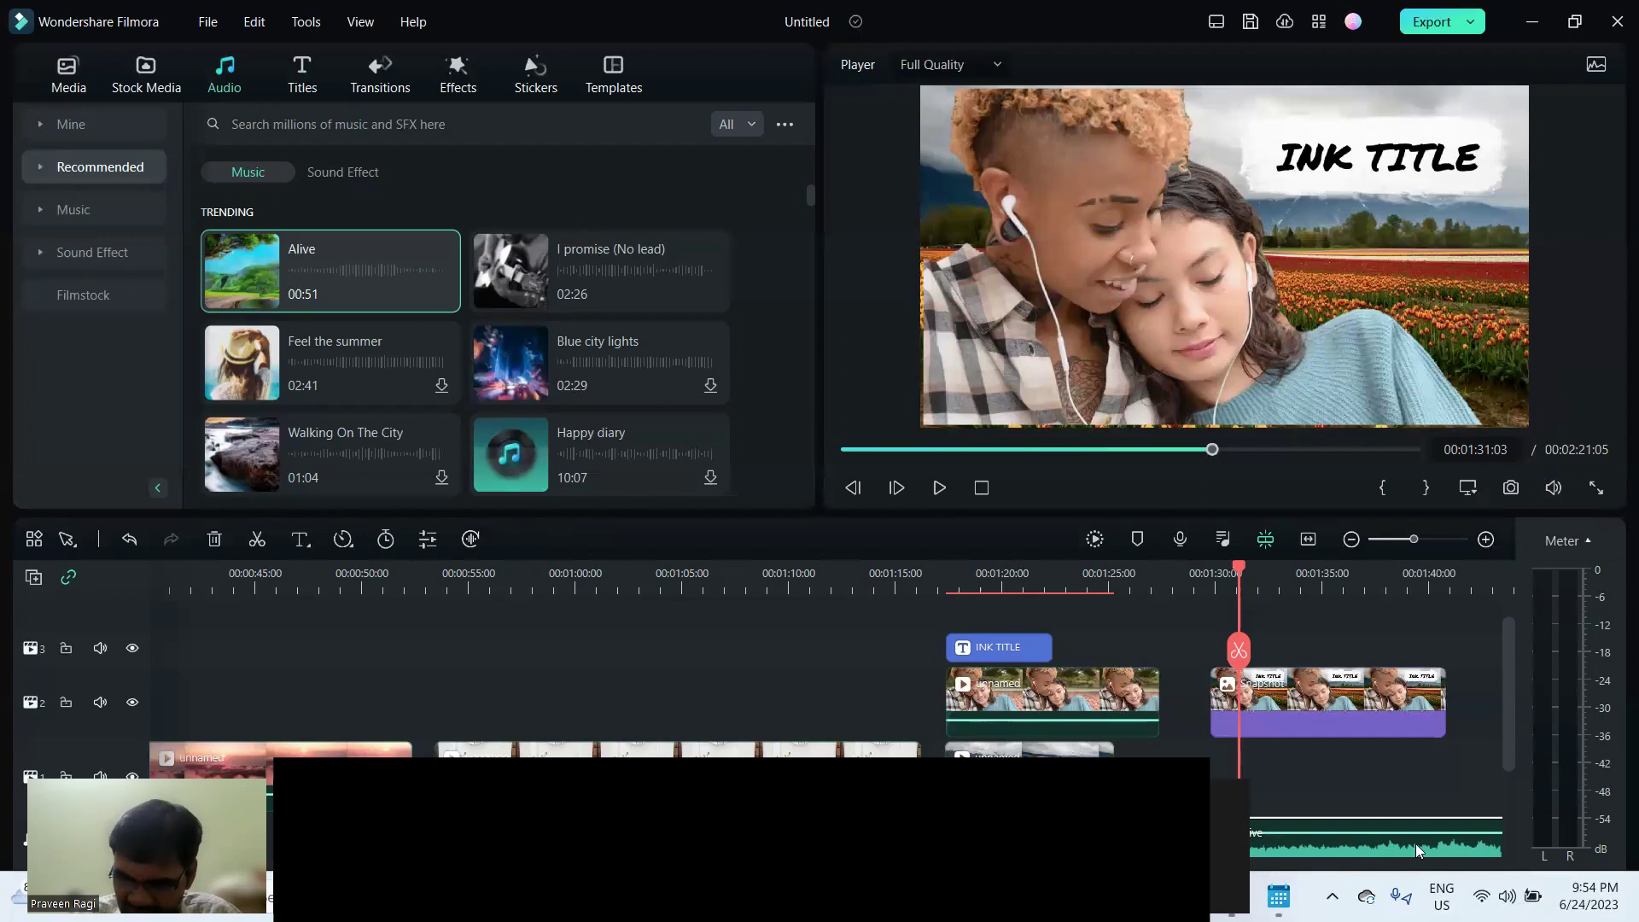
{"action": "left_click_drag", "start_coordinate": [1504, 710], "coordinate": [1517, 802]}
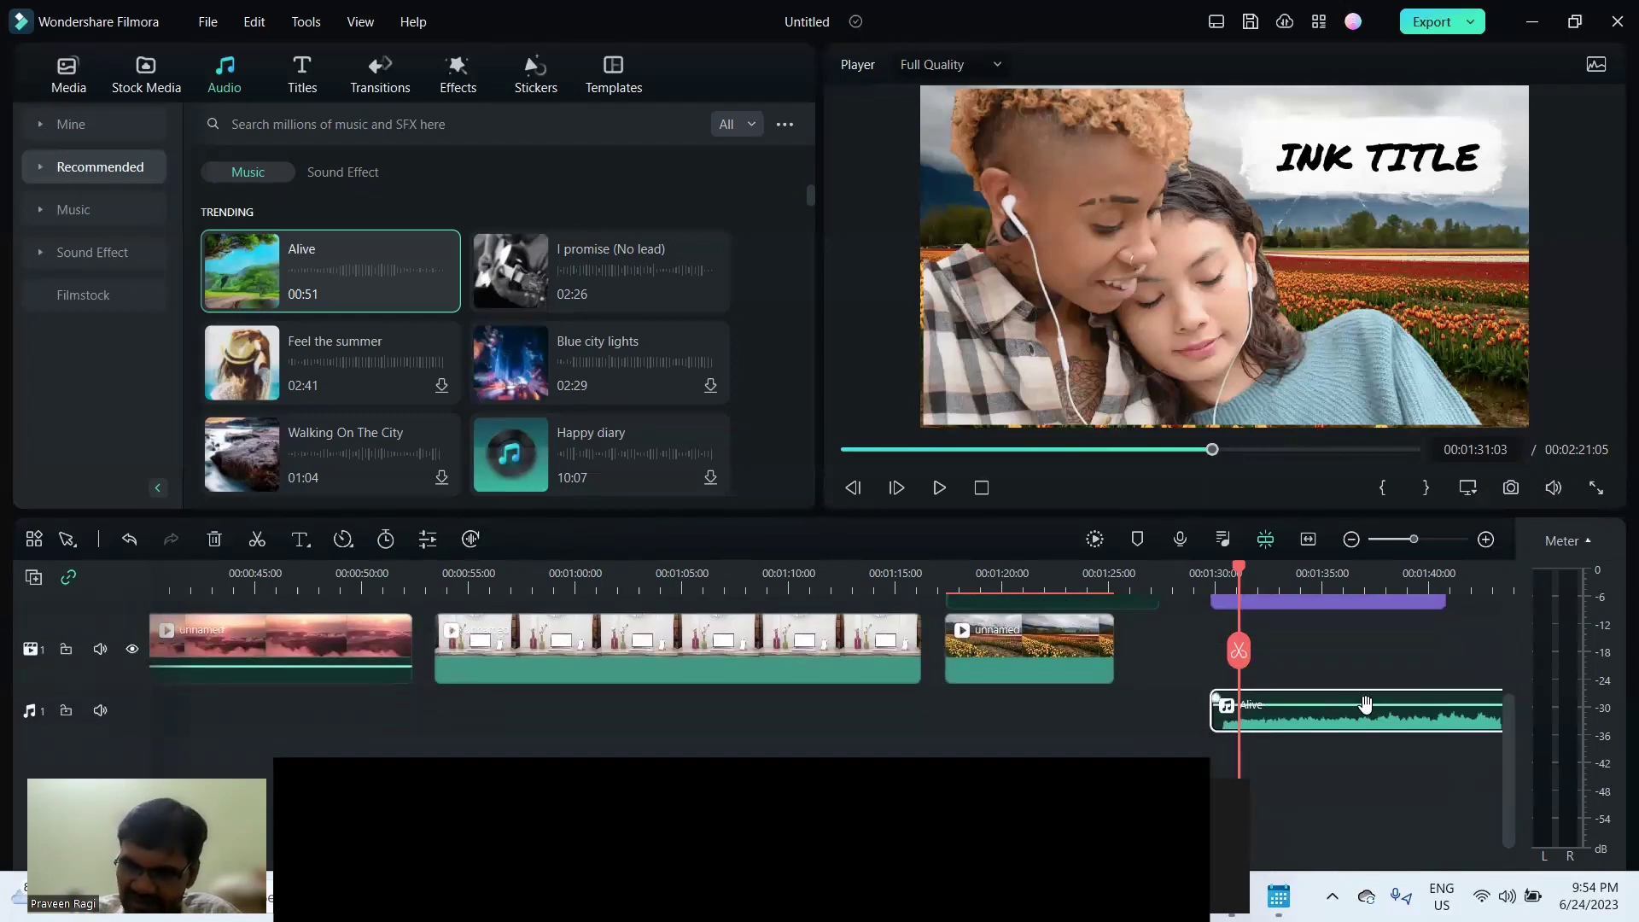
{"action": "mouse_move", "coordinate": [1366, 705]}
{"action": "left_mouse_down"}
{"action": "mouse_move", "coordinate": [1367, 661]}
{"action": "mouse_move", "coordinate": [1369, 701]}
{"action": "left_mouse_up"}
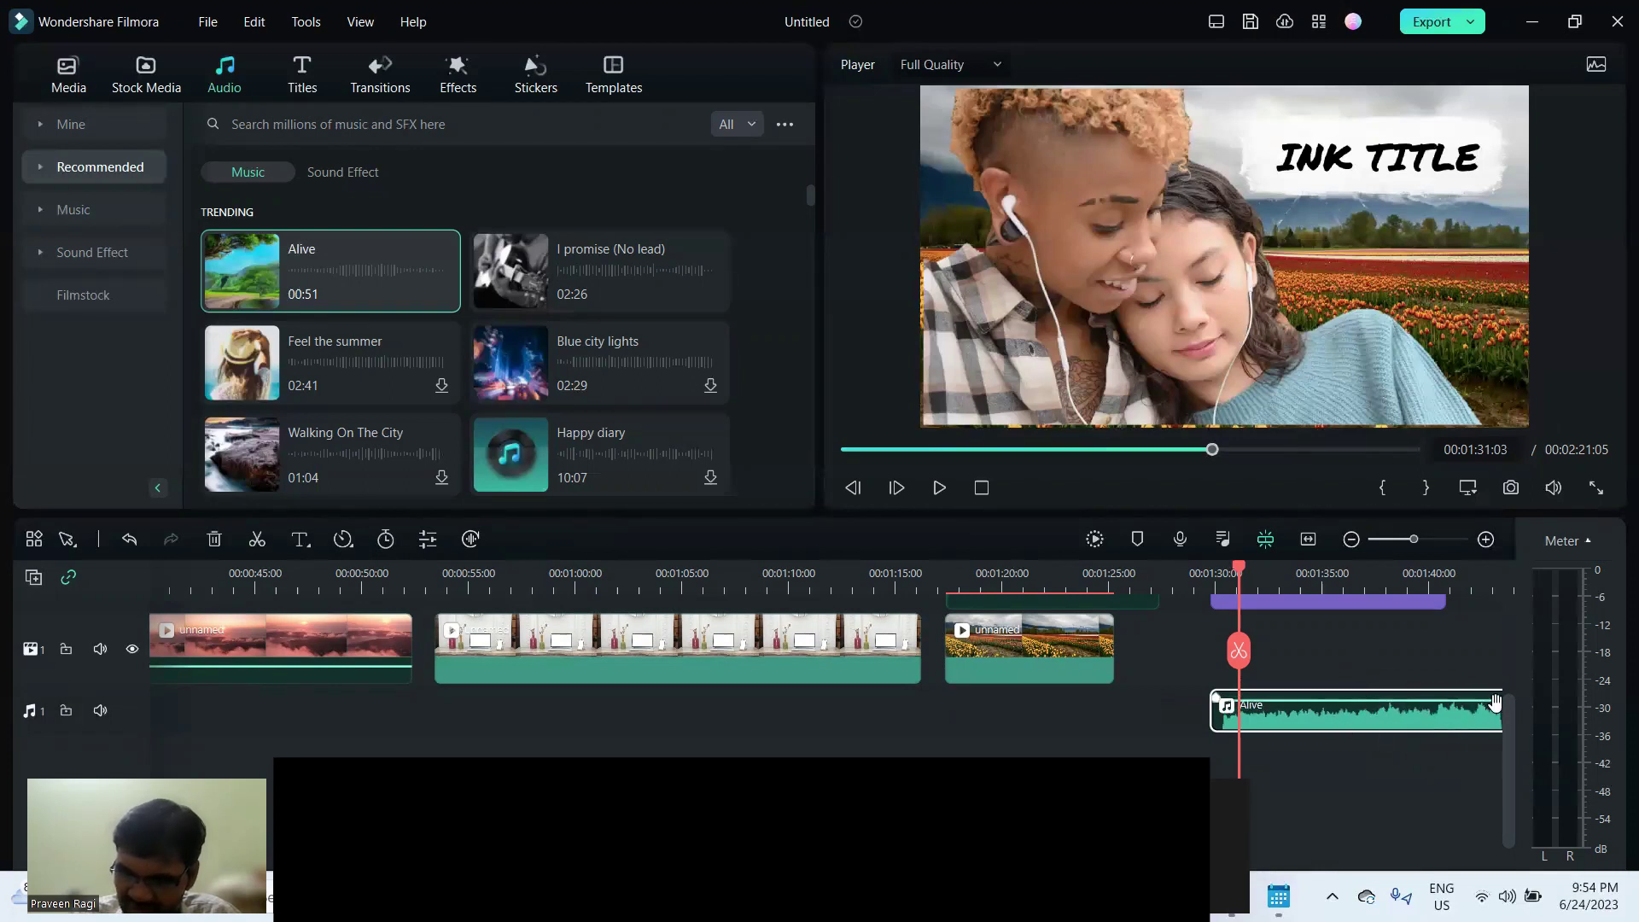
{"action": "mouse_move", "coordinate": [1421, 698]}
{"action": "left_mouse_down"}
{"action": "mouse_move", "coordinate": [1422, 712]}
{"action": "mouse_move", "coordinate": [1427, 695]}
{"action": "left_mouse_up"}
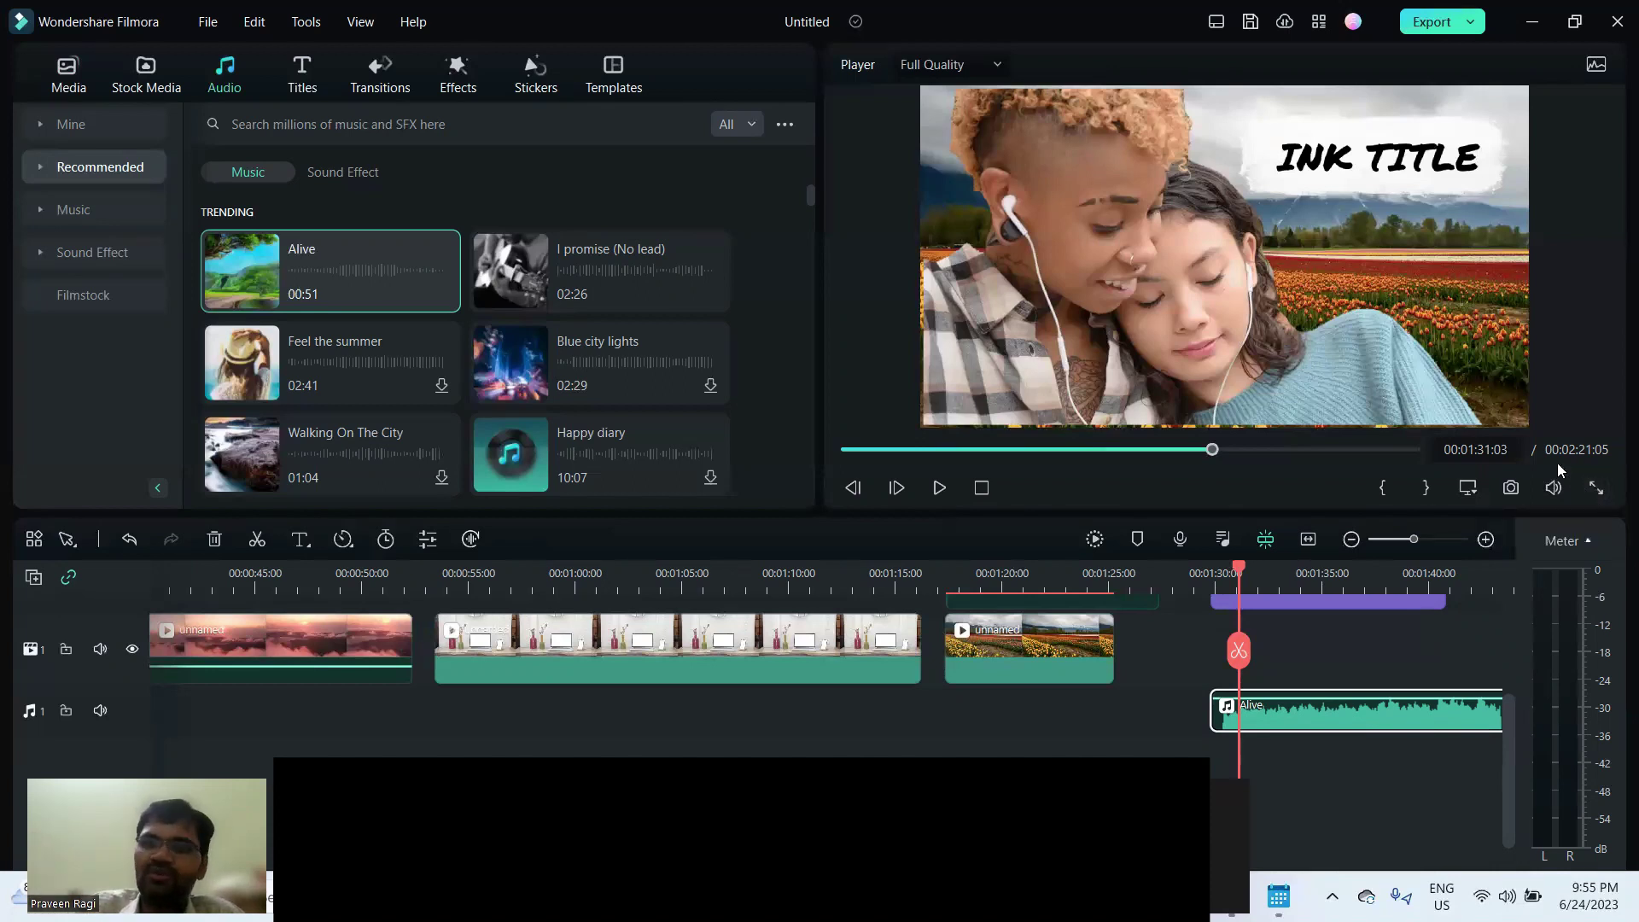
Preview the snapshot section full screen, return to the editor and replay the music from about 1:36 and about 1:32.
{"action": "left_click", "coordinate": [1595, 489]}
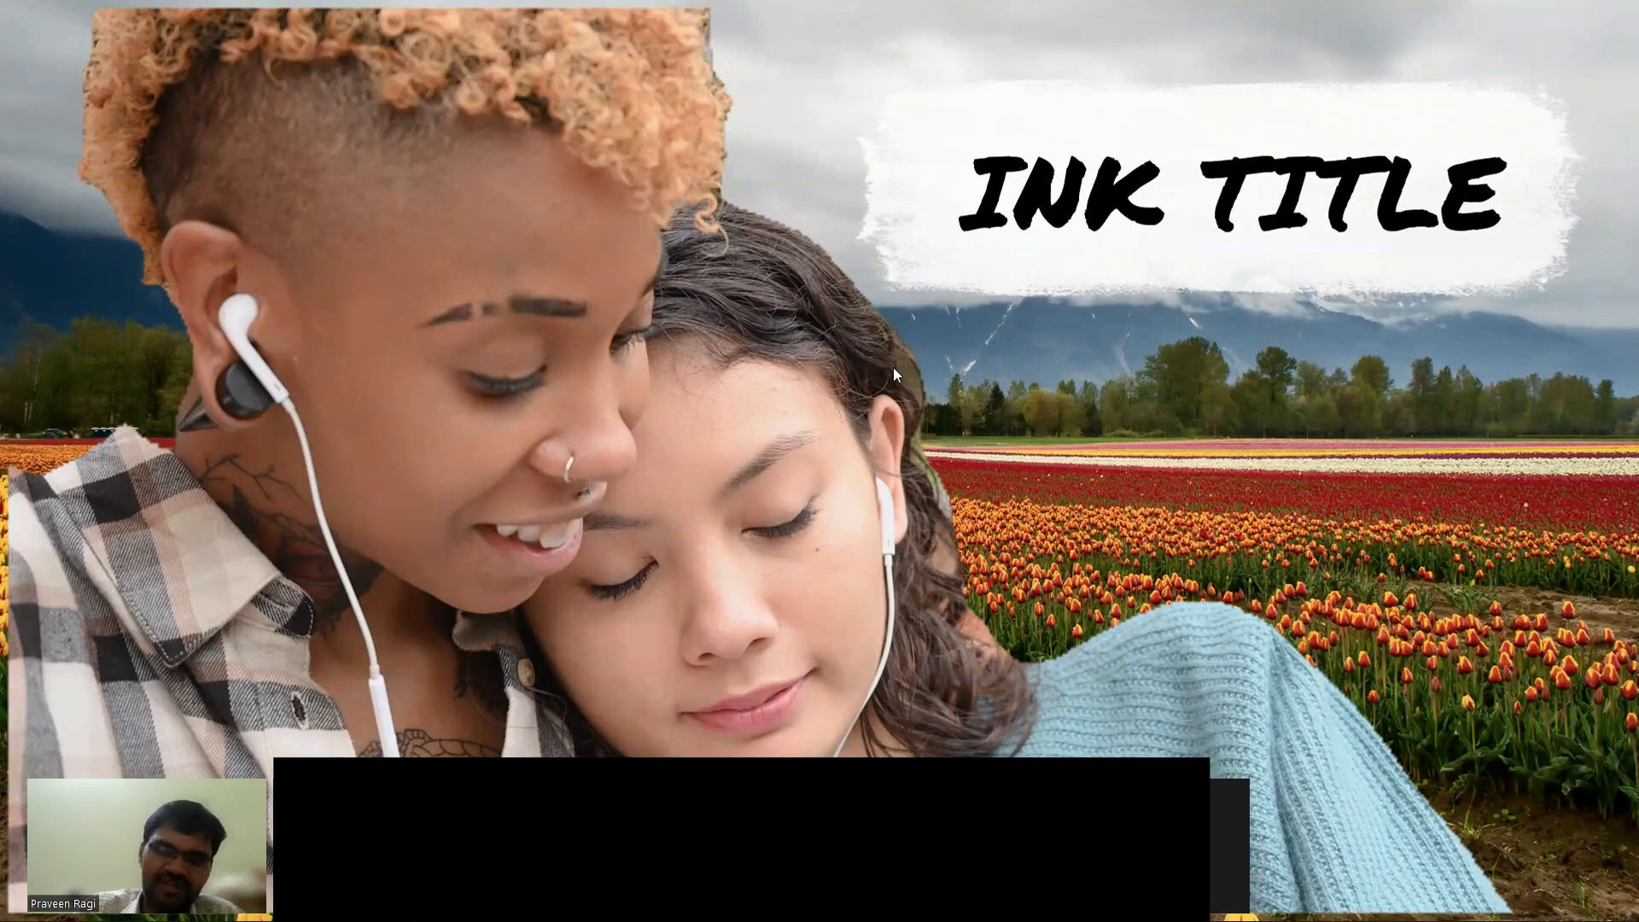
{"action": "key", "text": "Escape"}
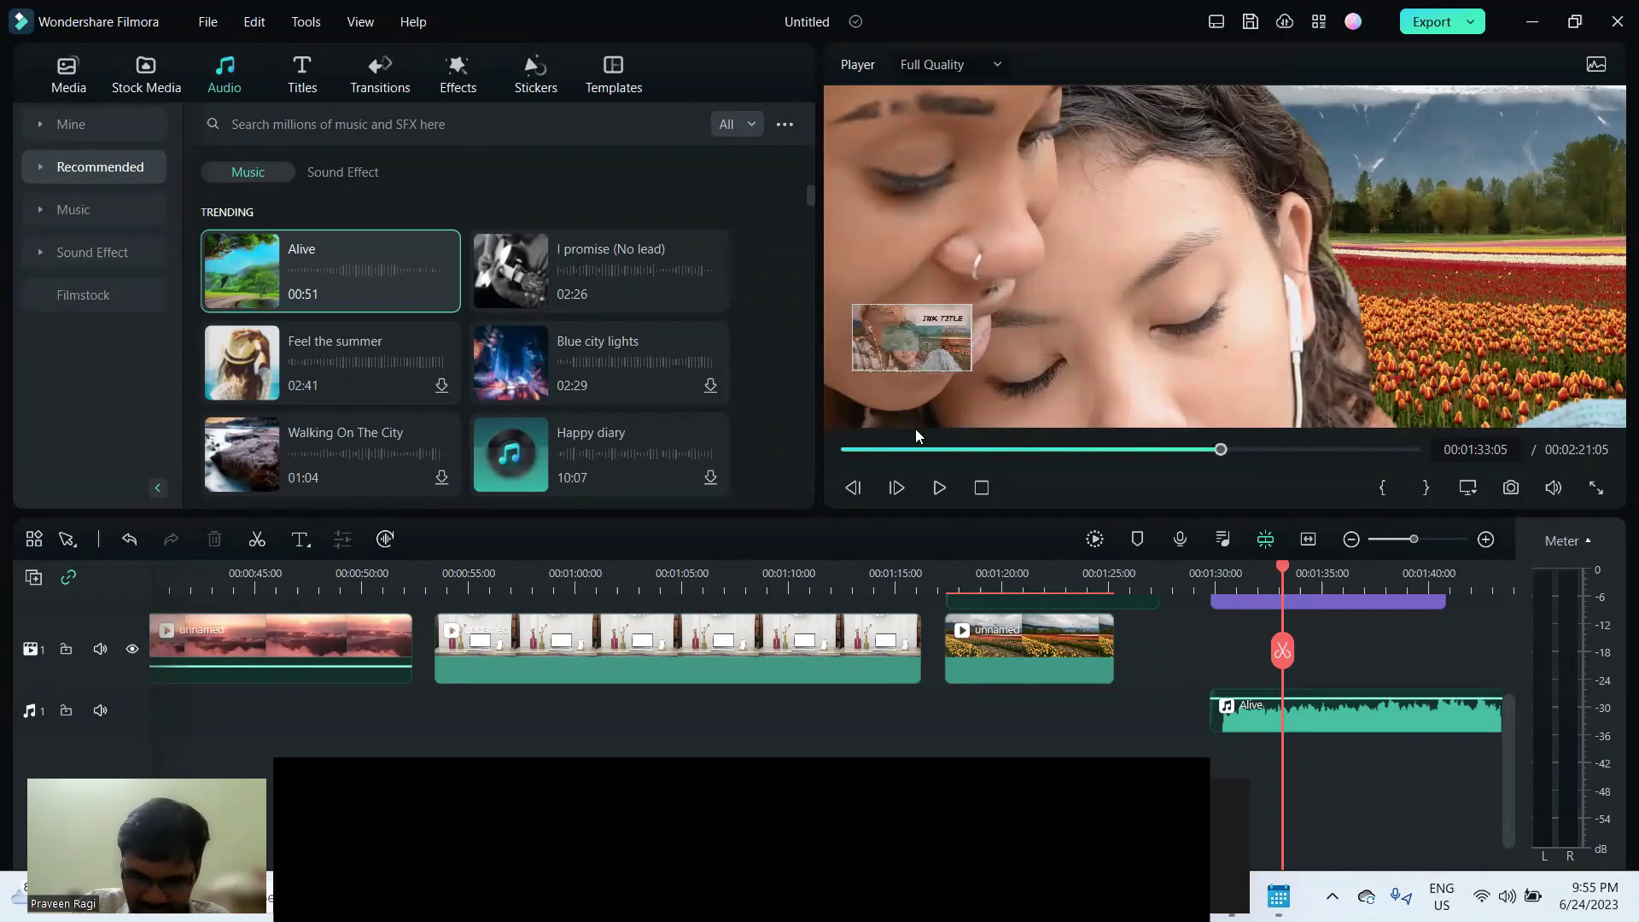
{"action": "left_click", "coordinate": [1348, 577]}
{"action": "key", "text": "space"}
{"action": "key", "text": "space"}
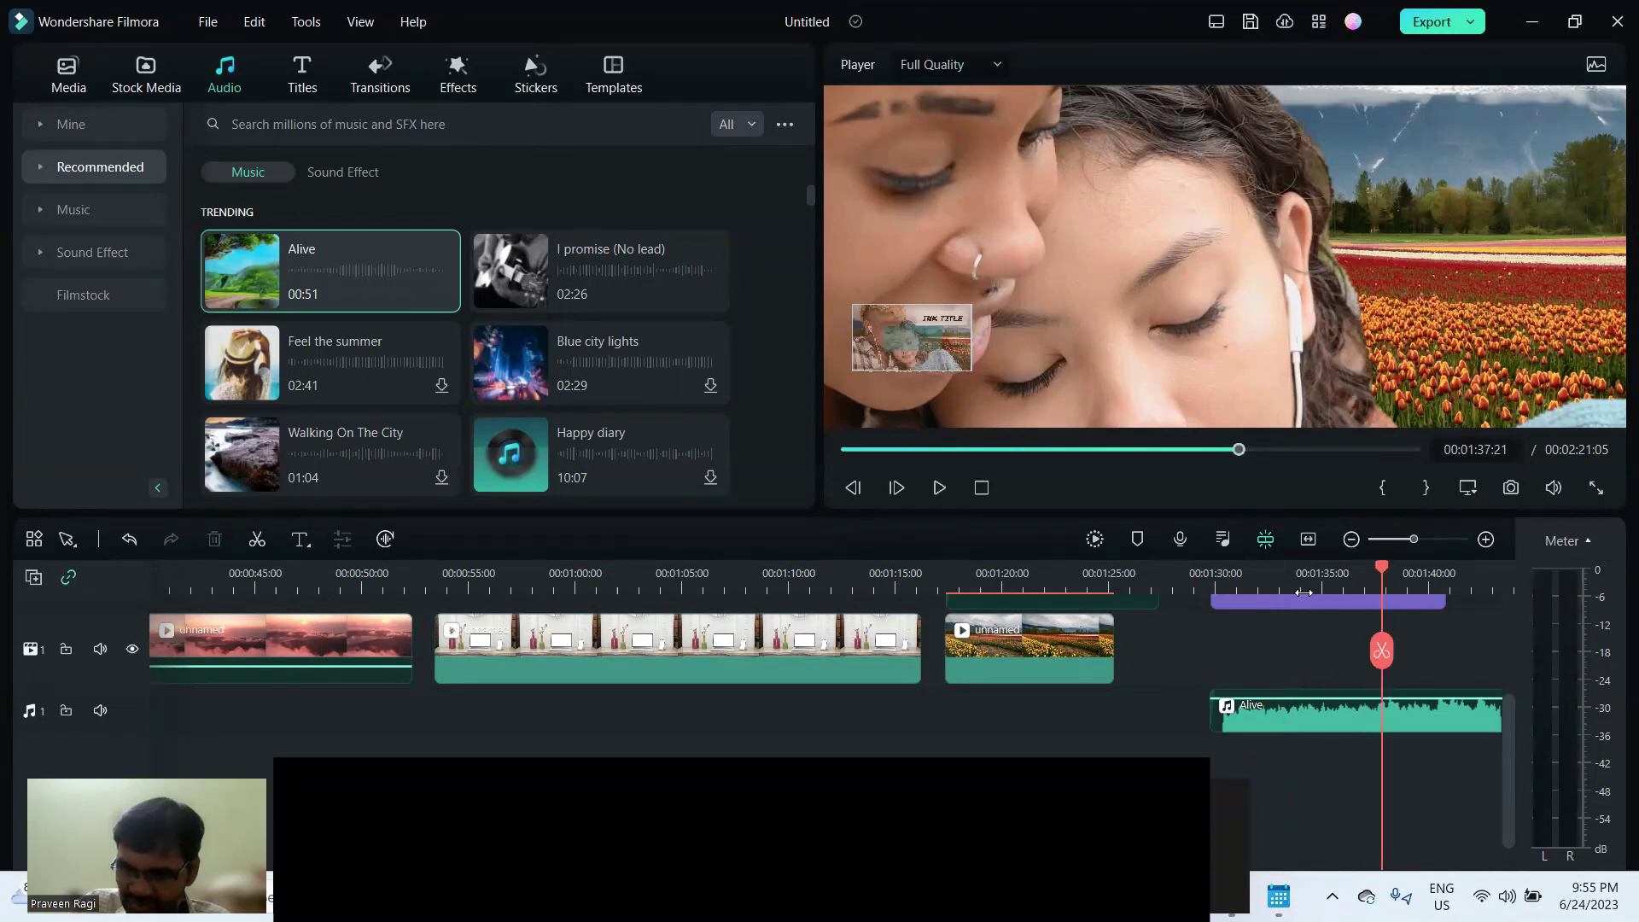
{"action": "left_click", "coordinate": [1265, 583]}
{"action": "key", "text": "space"}
{"action": "key", "text": "space"}
{"action": "key", "text": "space"}
{"action": "key", "text": "space"}
{"action": "key", "text": "space"}
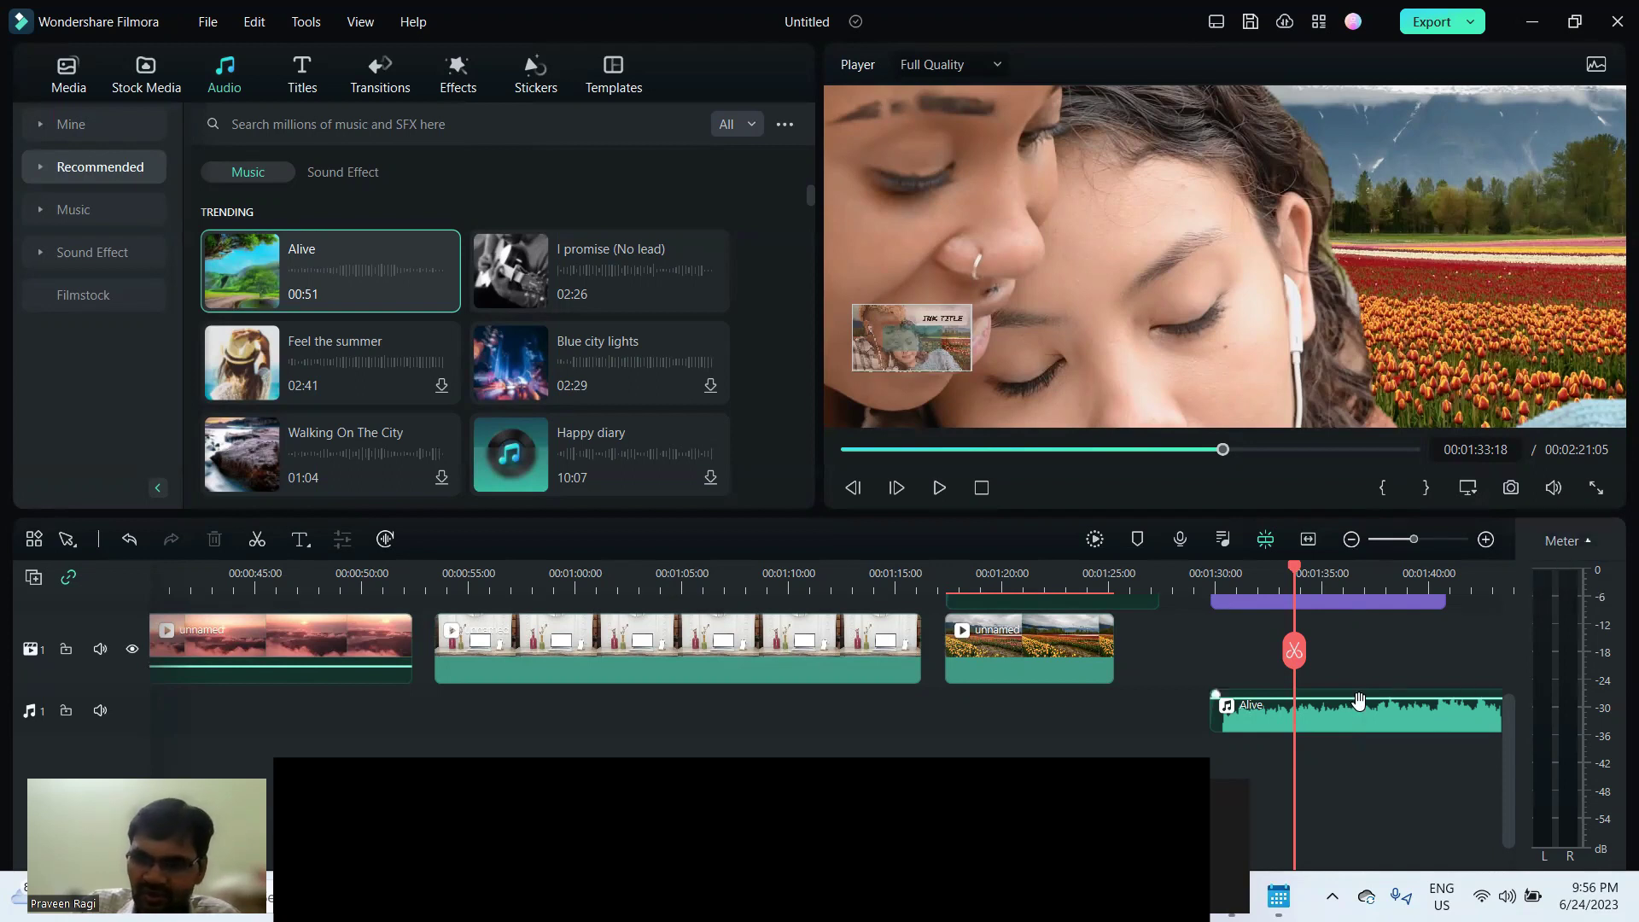
Lower the Alive music clip's volume and play the timeline from 1:33:18 to check the level.
{"action": "left_click_drag", "start_coordinate": [1343, 701], "coordinate": [1340, 708]}
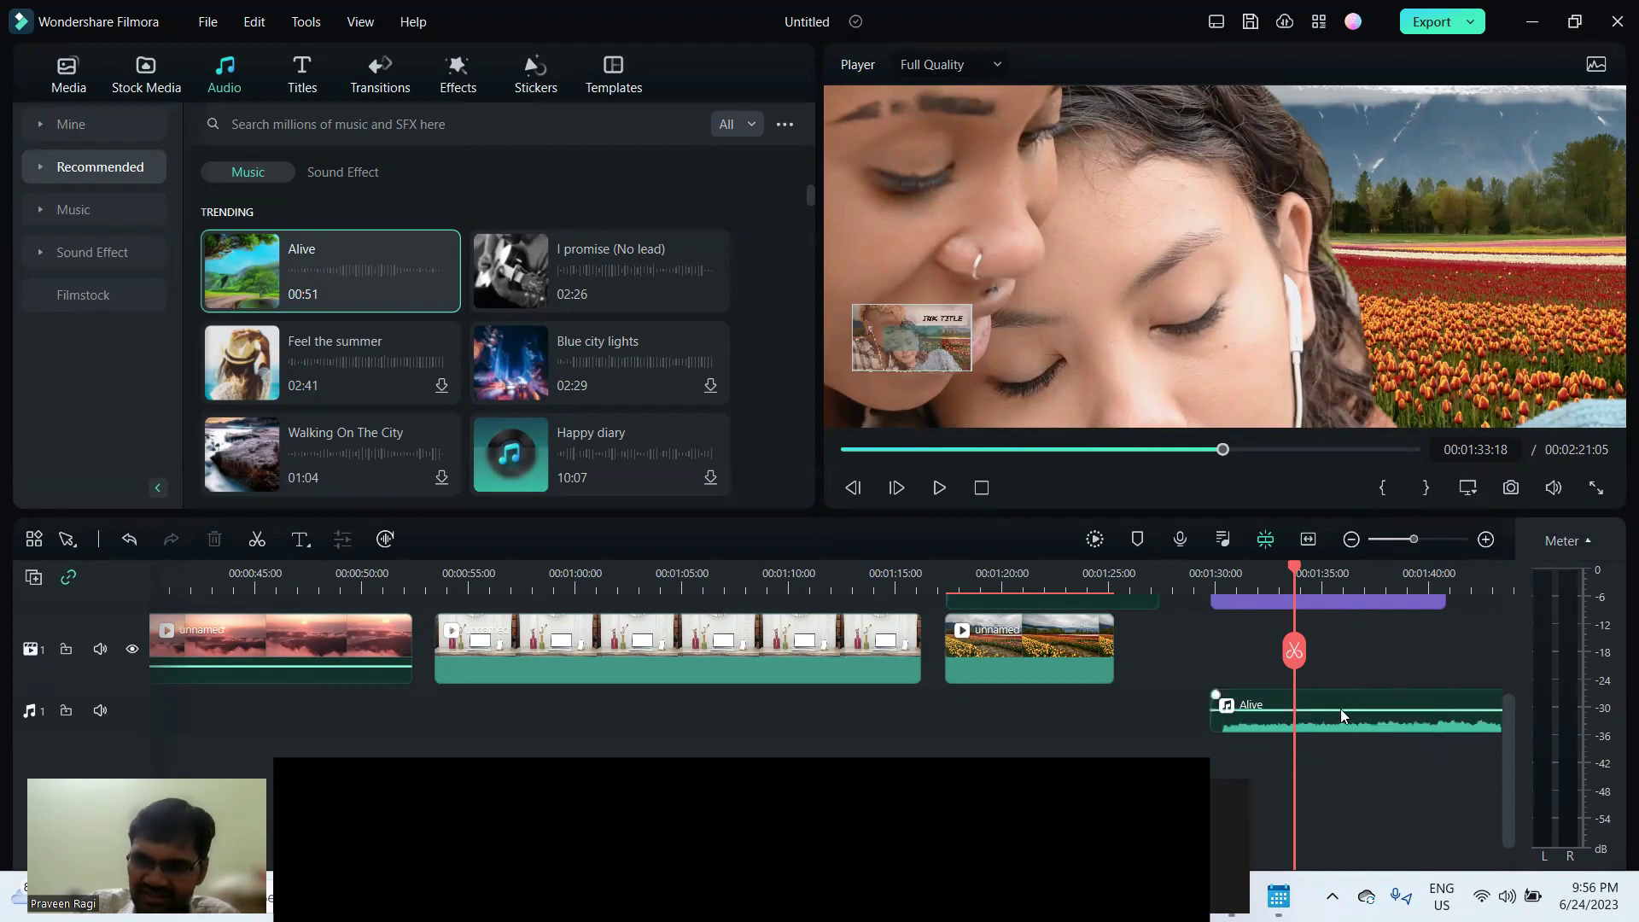
{"action": "key", "text": "space"}
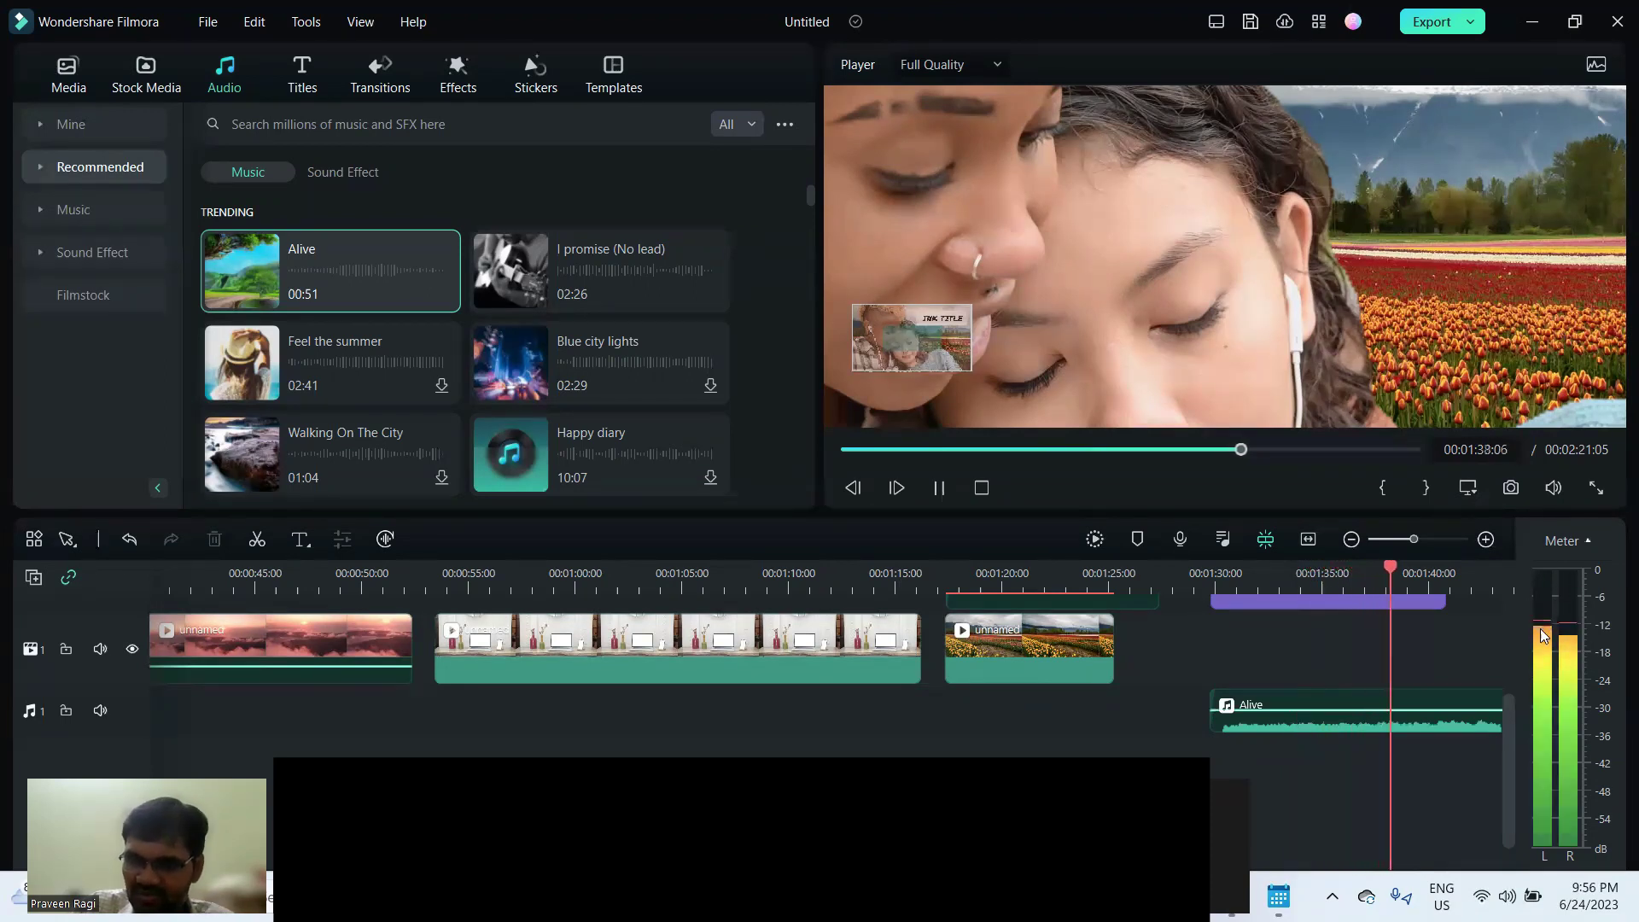
{"action": "key", "text": "space"}
Raise the Alive music clip's volume to about 1.87 and play the timeline from 1:38:24.
{"action": "left_click", "coordinate": [1439, 701]}
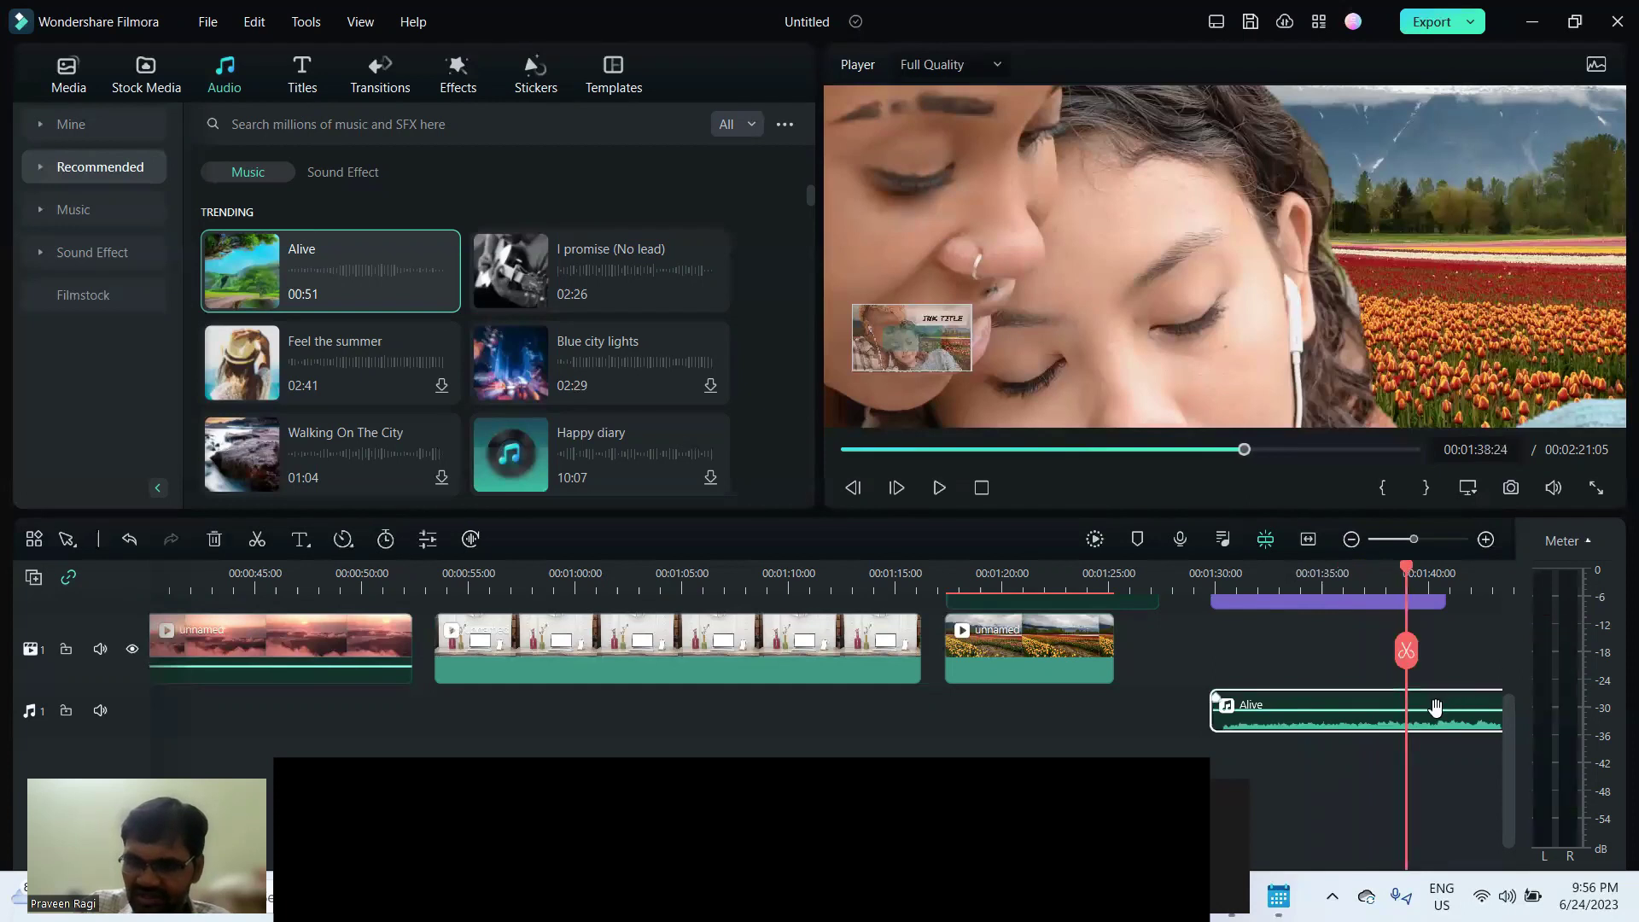
{"action": "left_click_drag", "start_coordinate": [1440, 701], "coordinate": [1443, 707]}
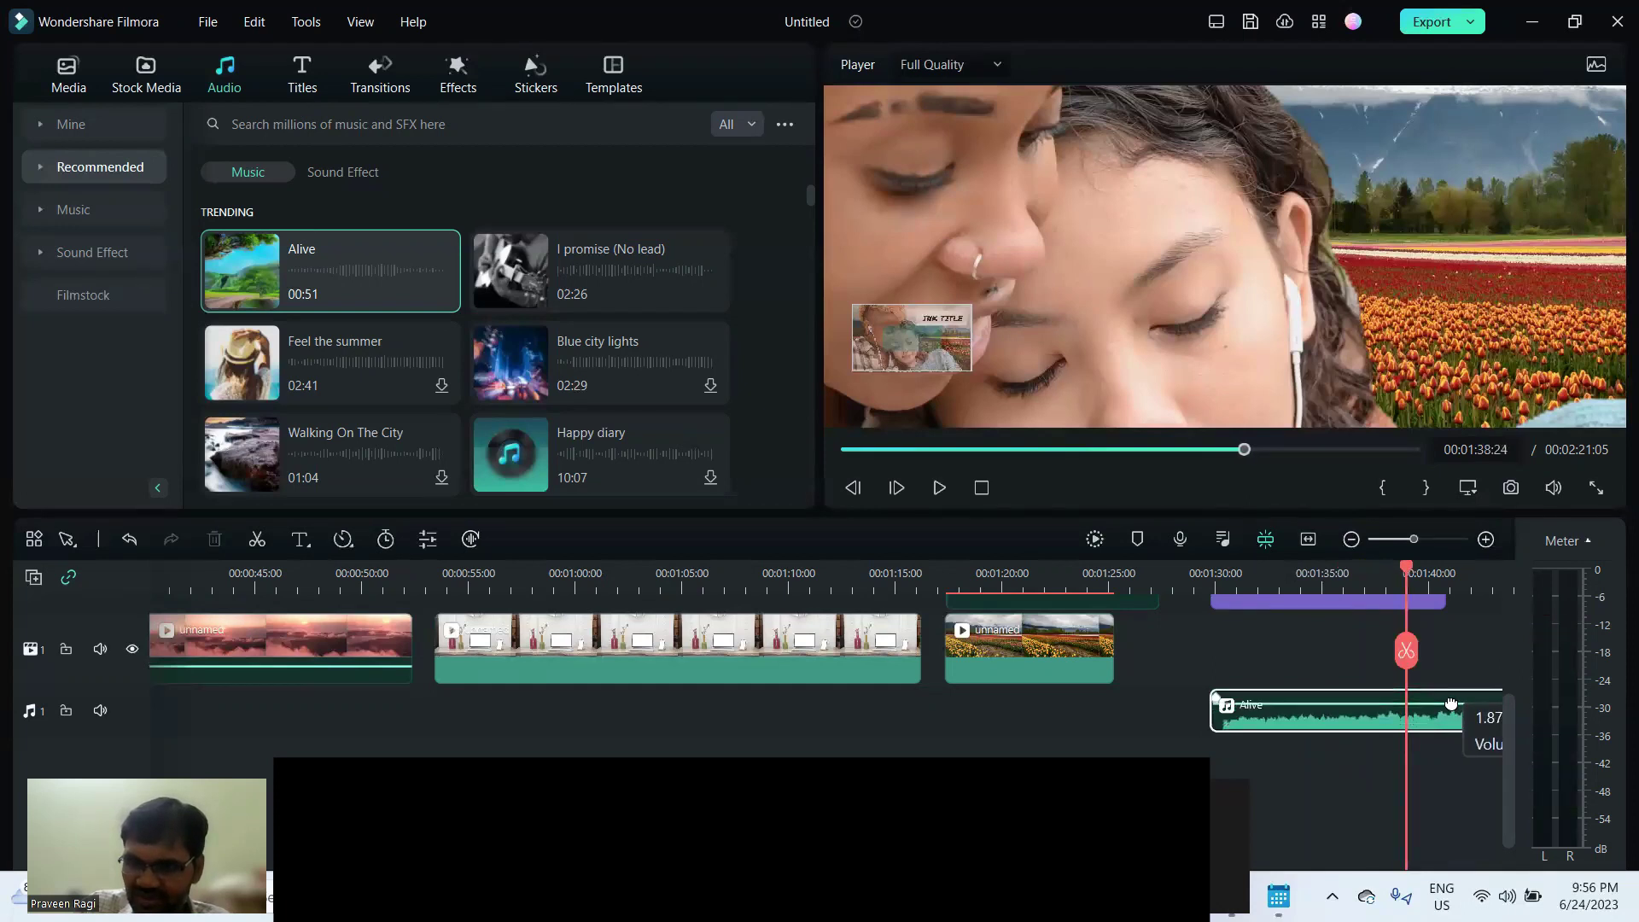
{"action": "key", "text": "space"}
{"action": "key", "text": "space"}
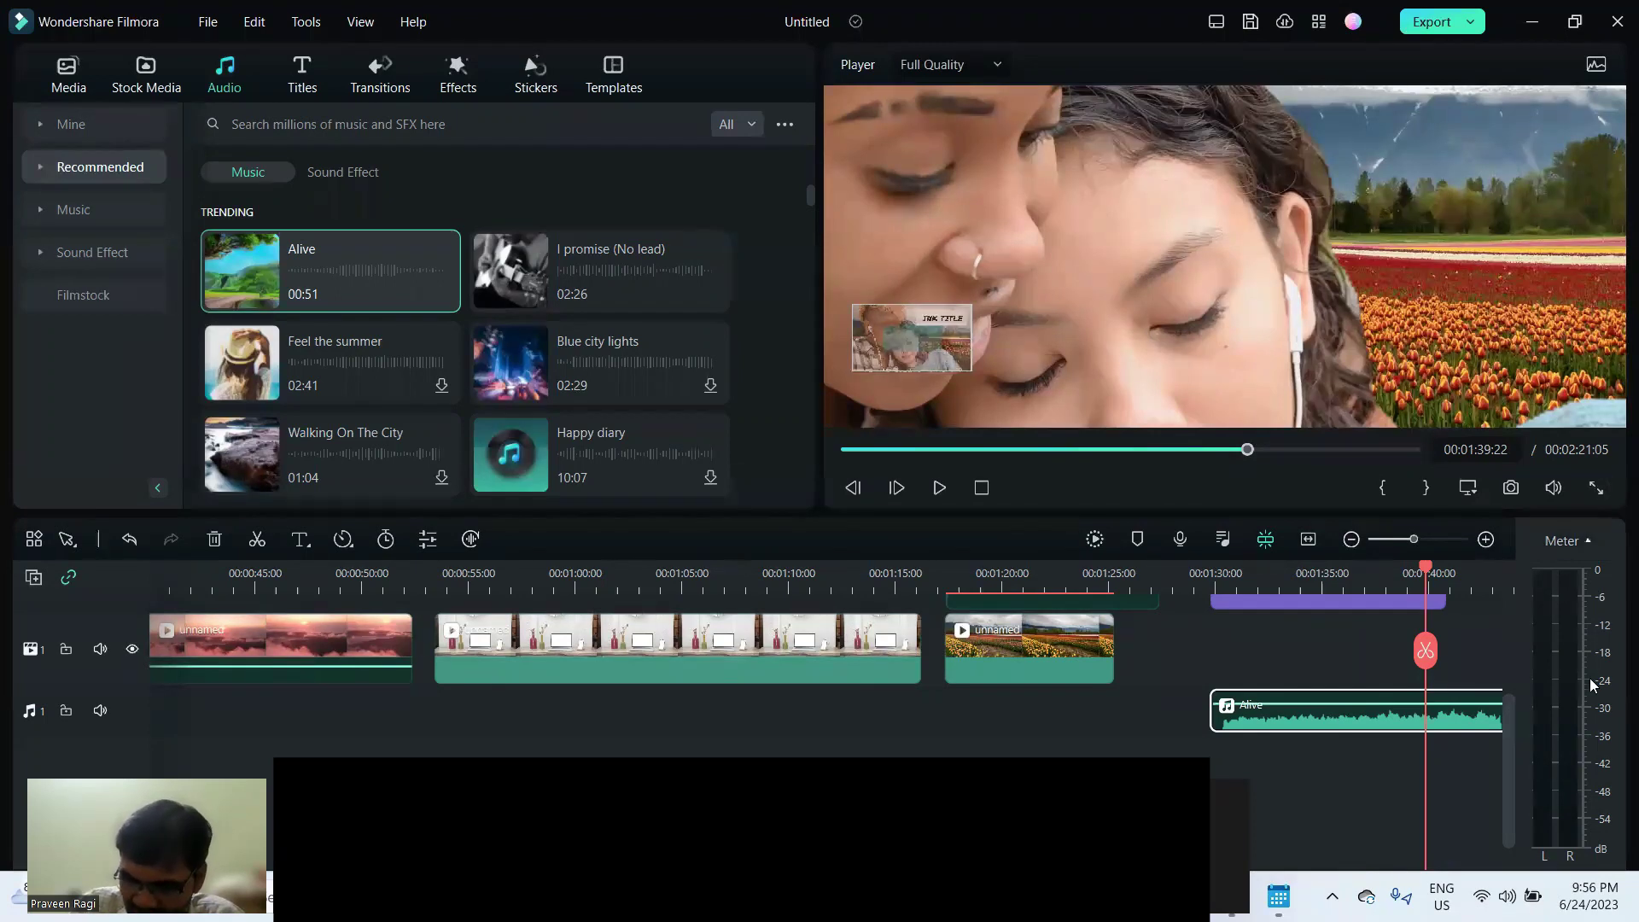
Hide the audio meter and show it again.
{"action": "left_click", "coordinate": [1587, 539]}
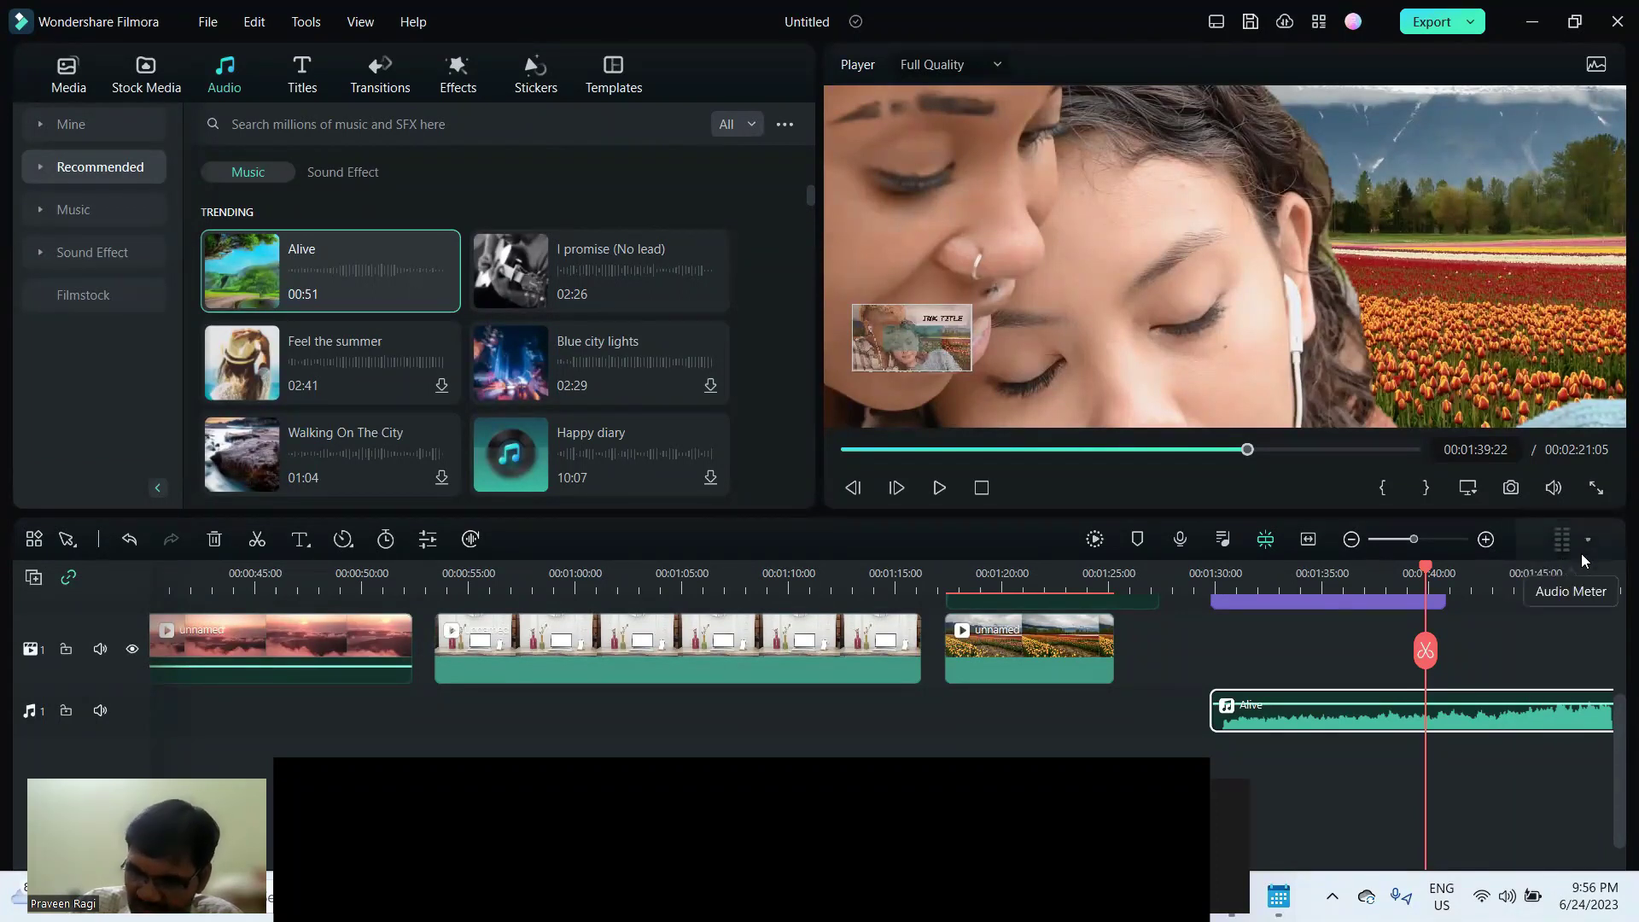
{"action": "left_click", "coordinate": [1587, 540]}
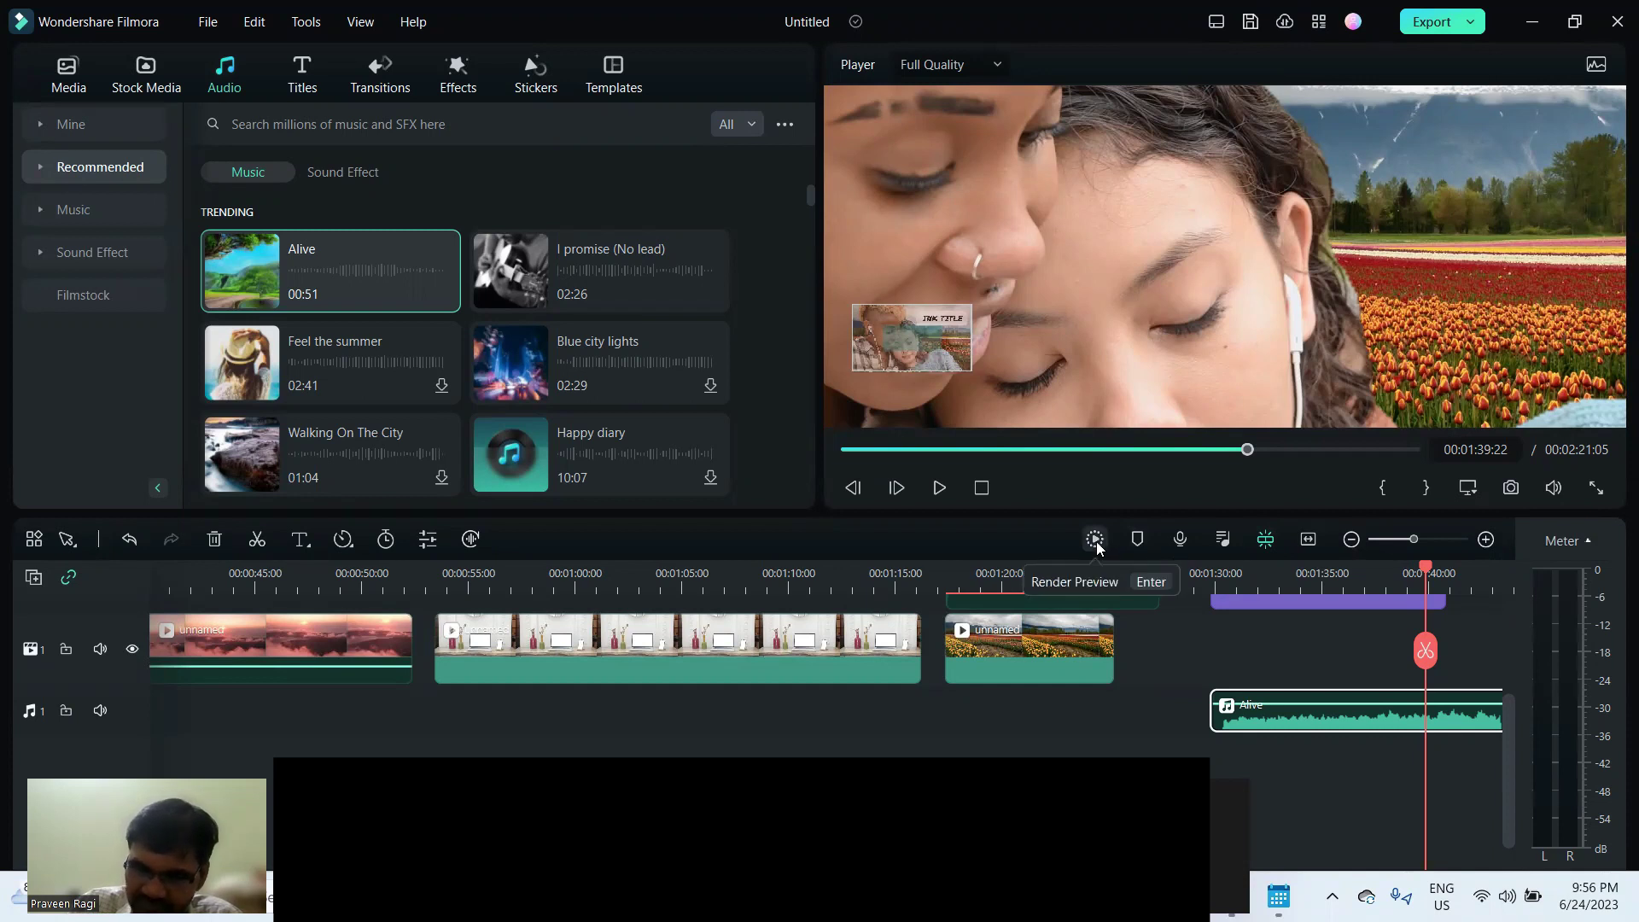
Play the timeline from 1:31:18, start a render preview and cancel the rendering.
{"action": "left_click", "coordinate": [1250, 589]}
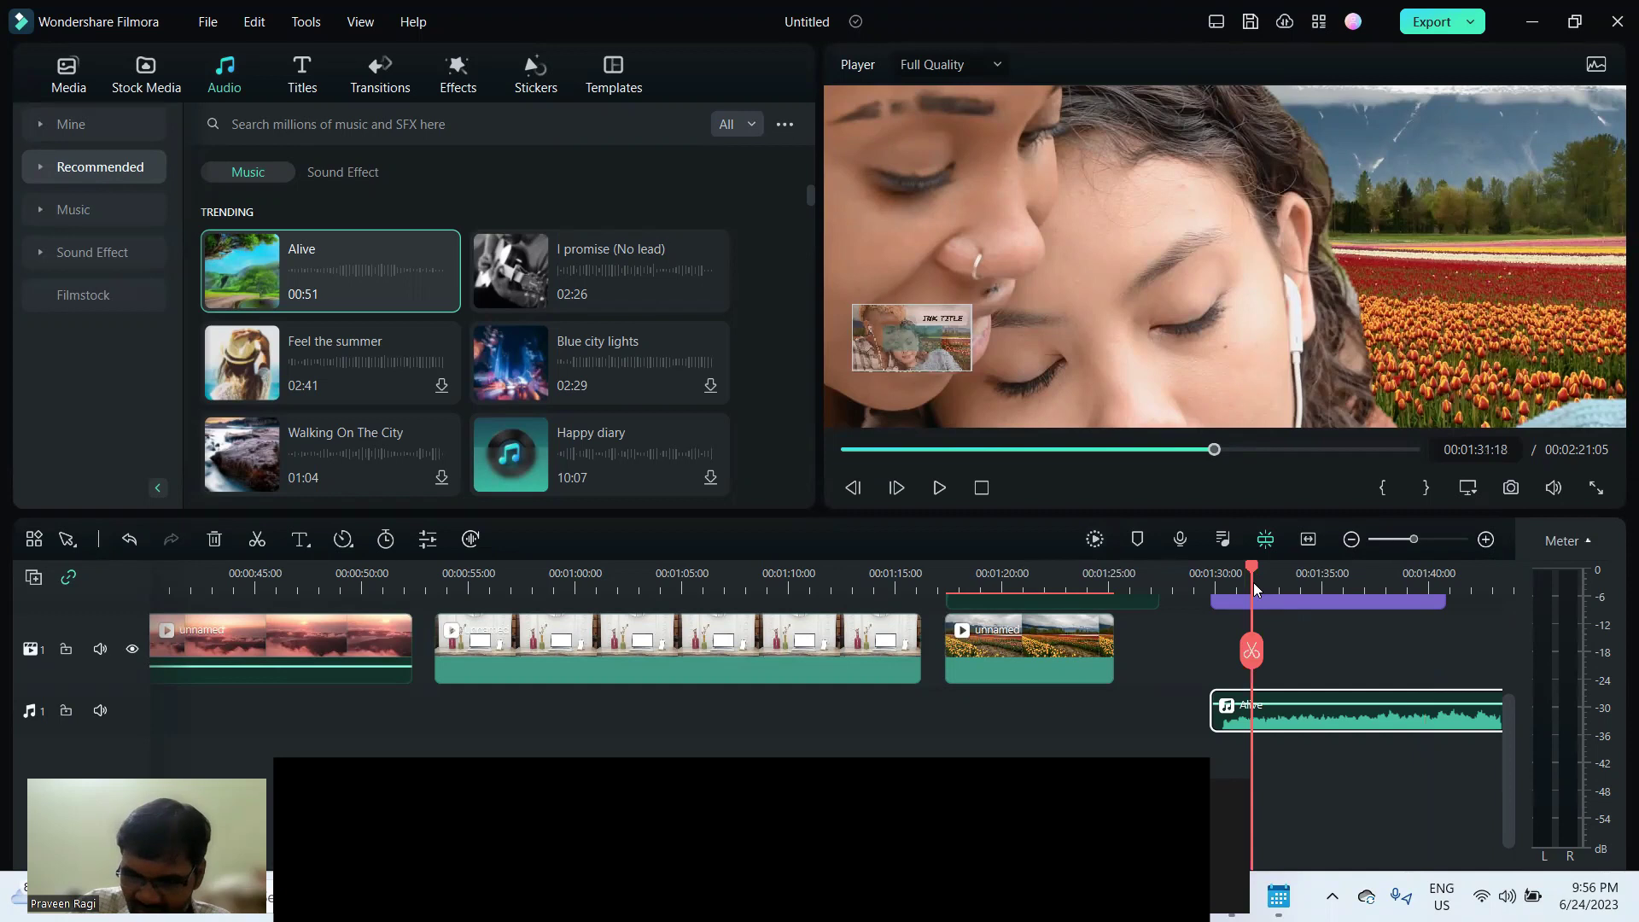
{"action": "key", "text": "space"}
{"action": "left_click", "coordinate": [1095, 538]}
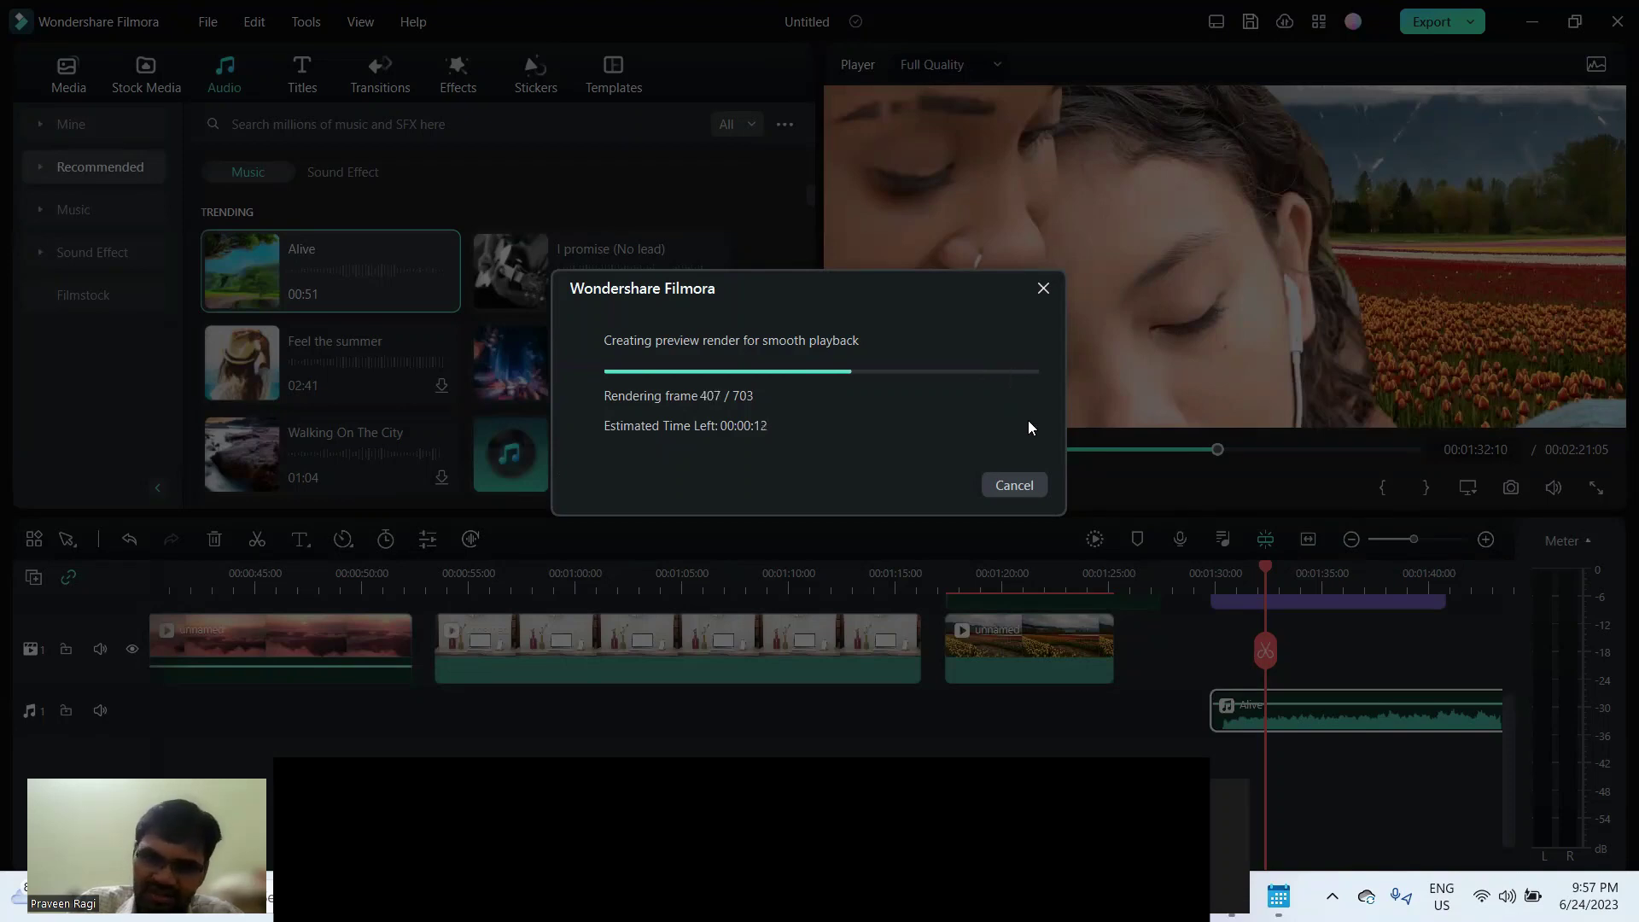
{"action": "left_click", "coordinate": [1043, 288]}
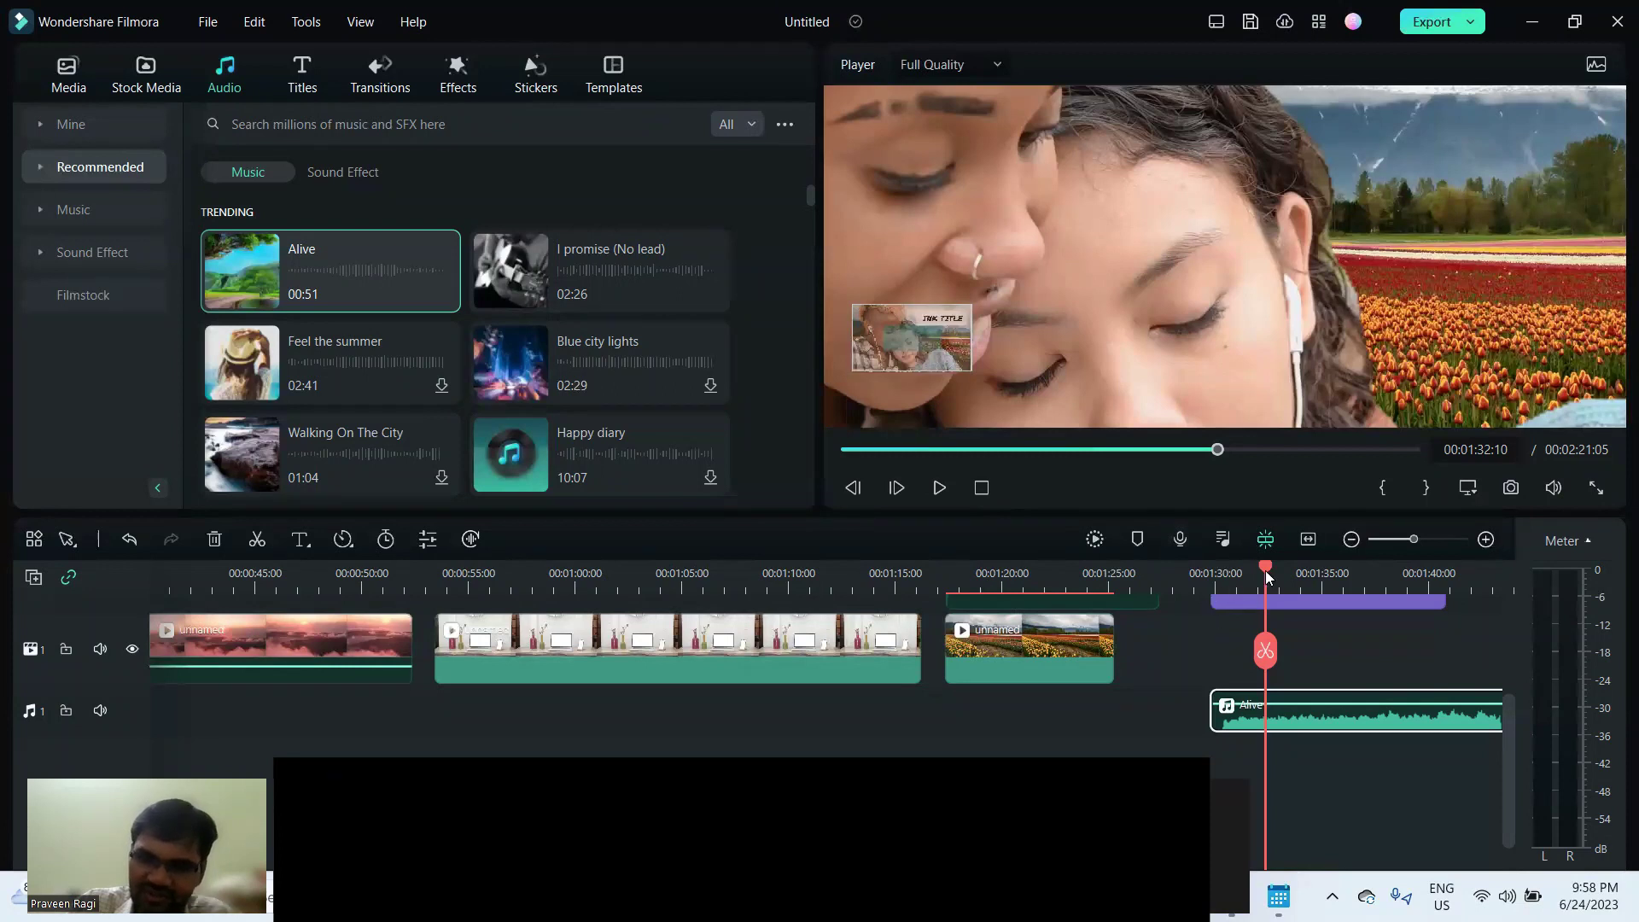
Set up an audio recording at 1:17:22 with Microphone (Realtek(R) Audio) as the device and Input Audio as the input.
{"action": "scroll", "coordinate": [1238, 574], "scroll_direction": "up", "scroll_amount": 2}
{"action": "left_click_drag", "start_coordinate": [1266, 571], "coordinate": [957, 573]}
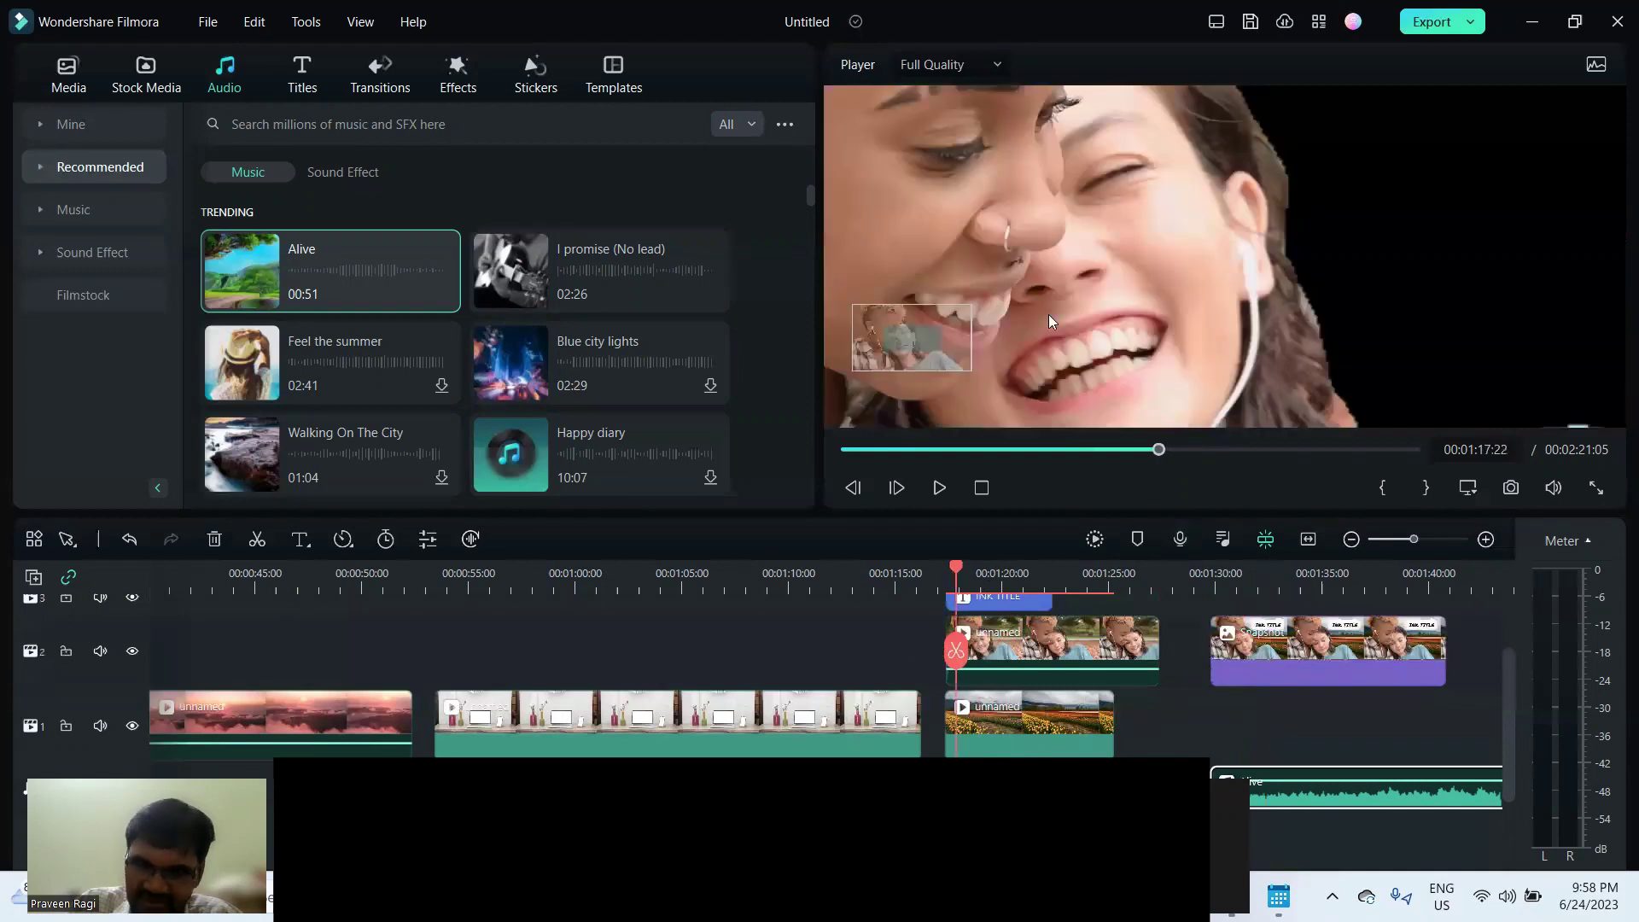
{"action": "left_click", "coordinate": [1179, 541]}
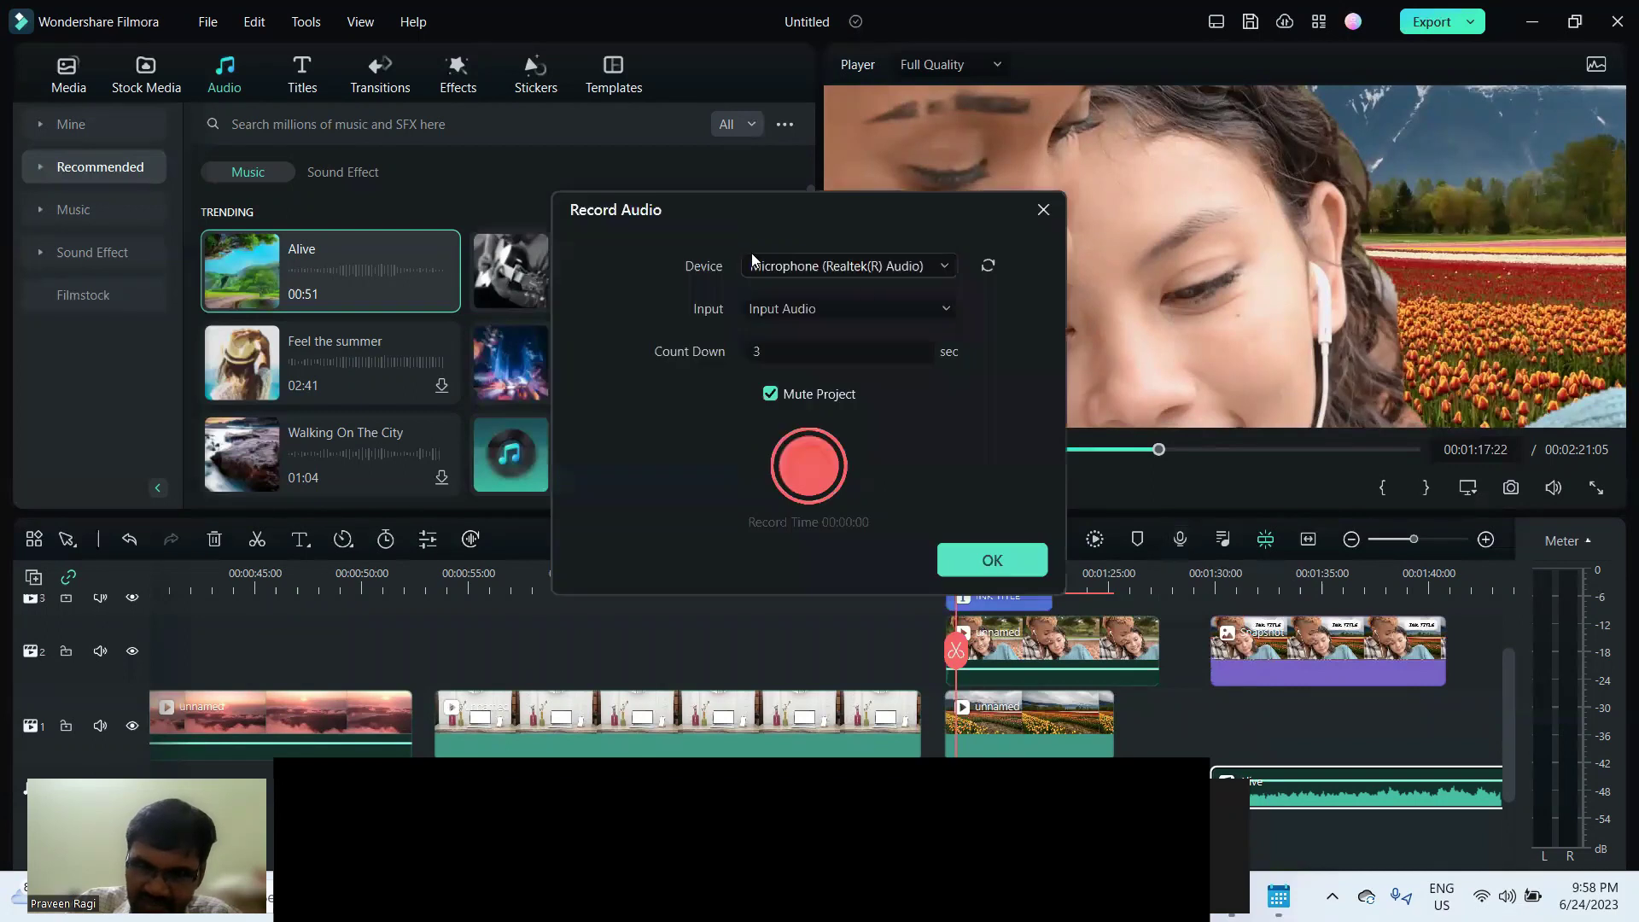
{"action": "left_click_drag", "start_coordinate": [775, 212], "coordinate": [1062, 138]}
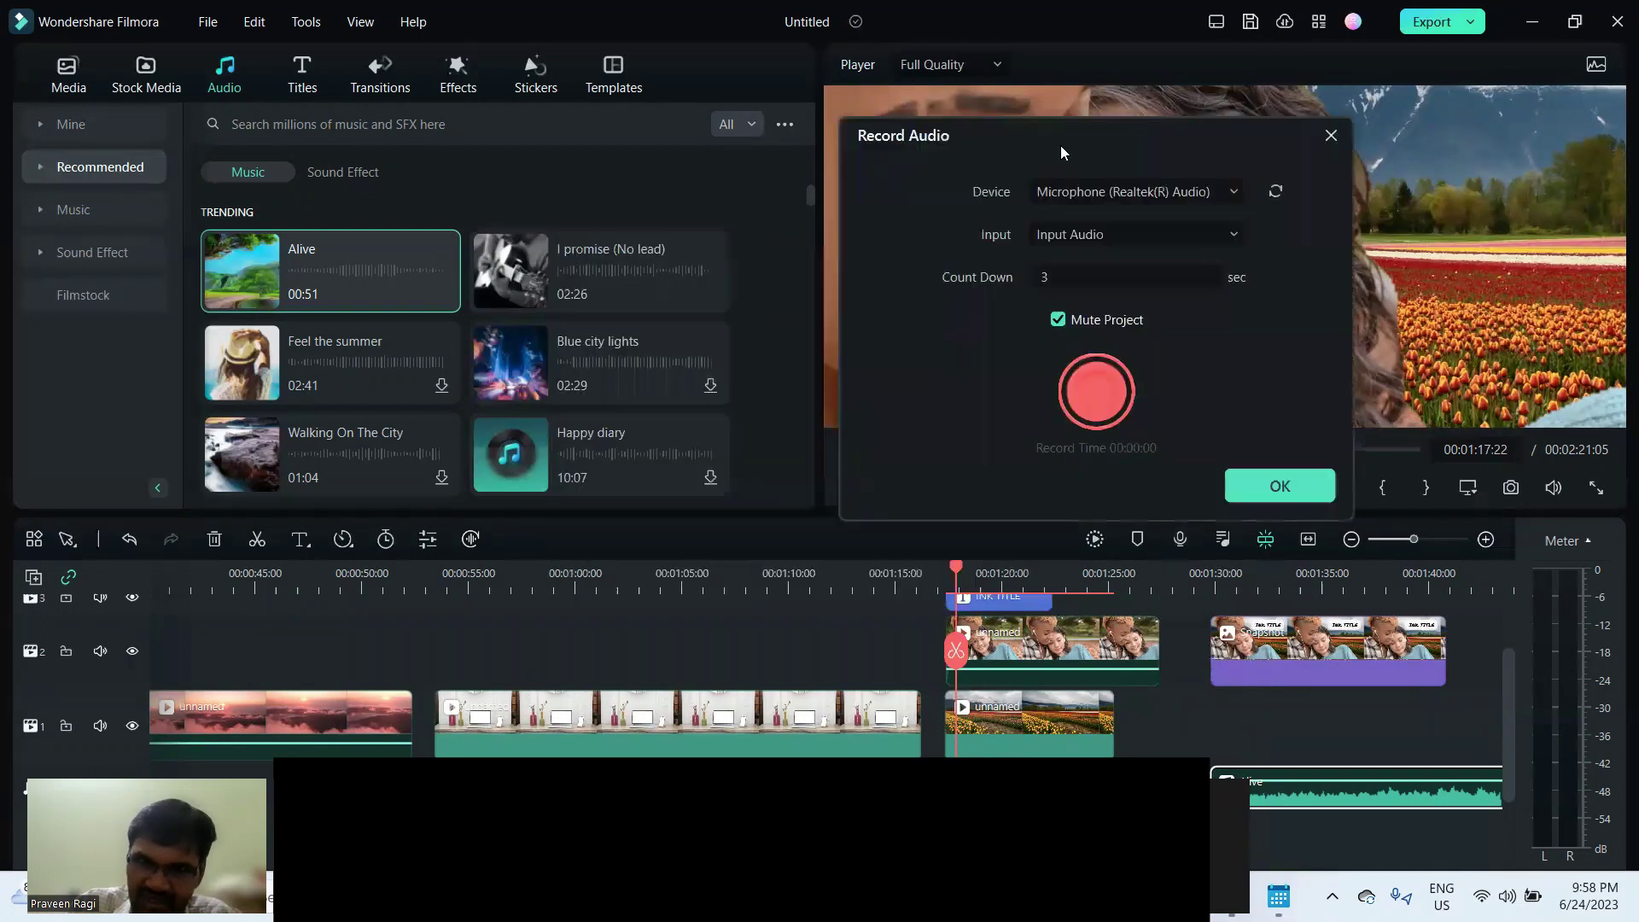
{"action": "left_click", "coordinate": [1230, 193]}
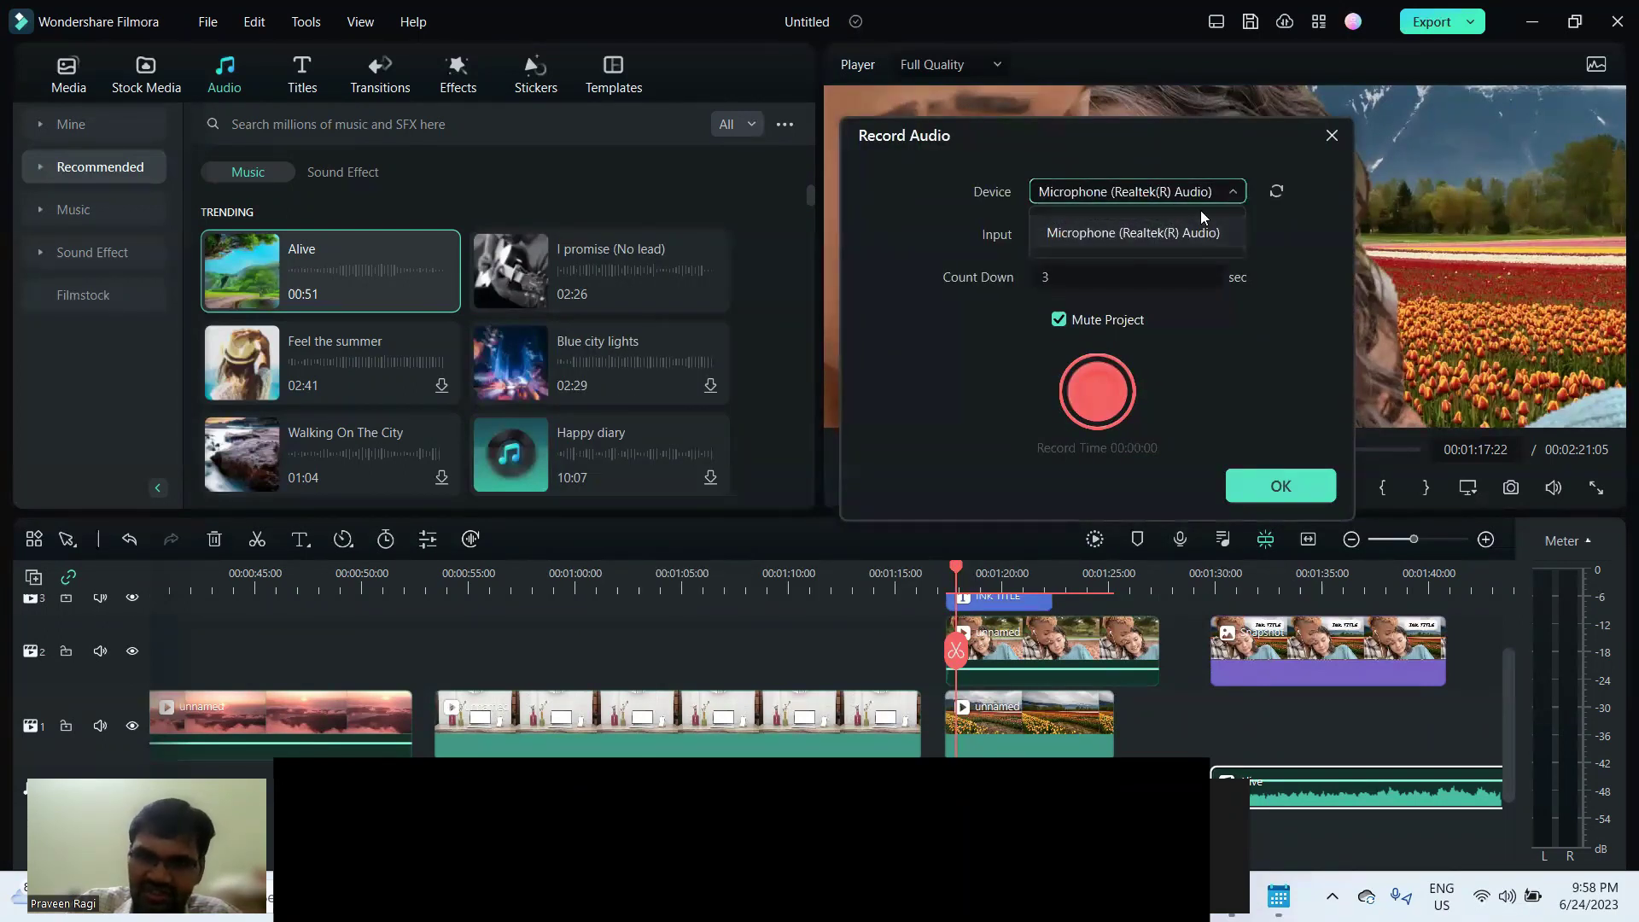
{"action": "left_click", "coordinate": [1217, 232]}
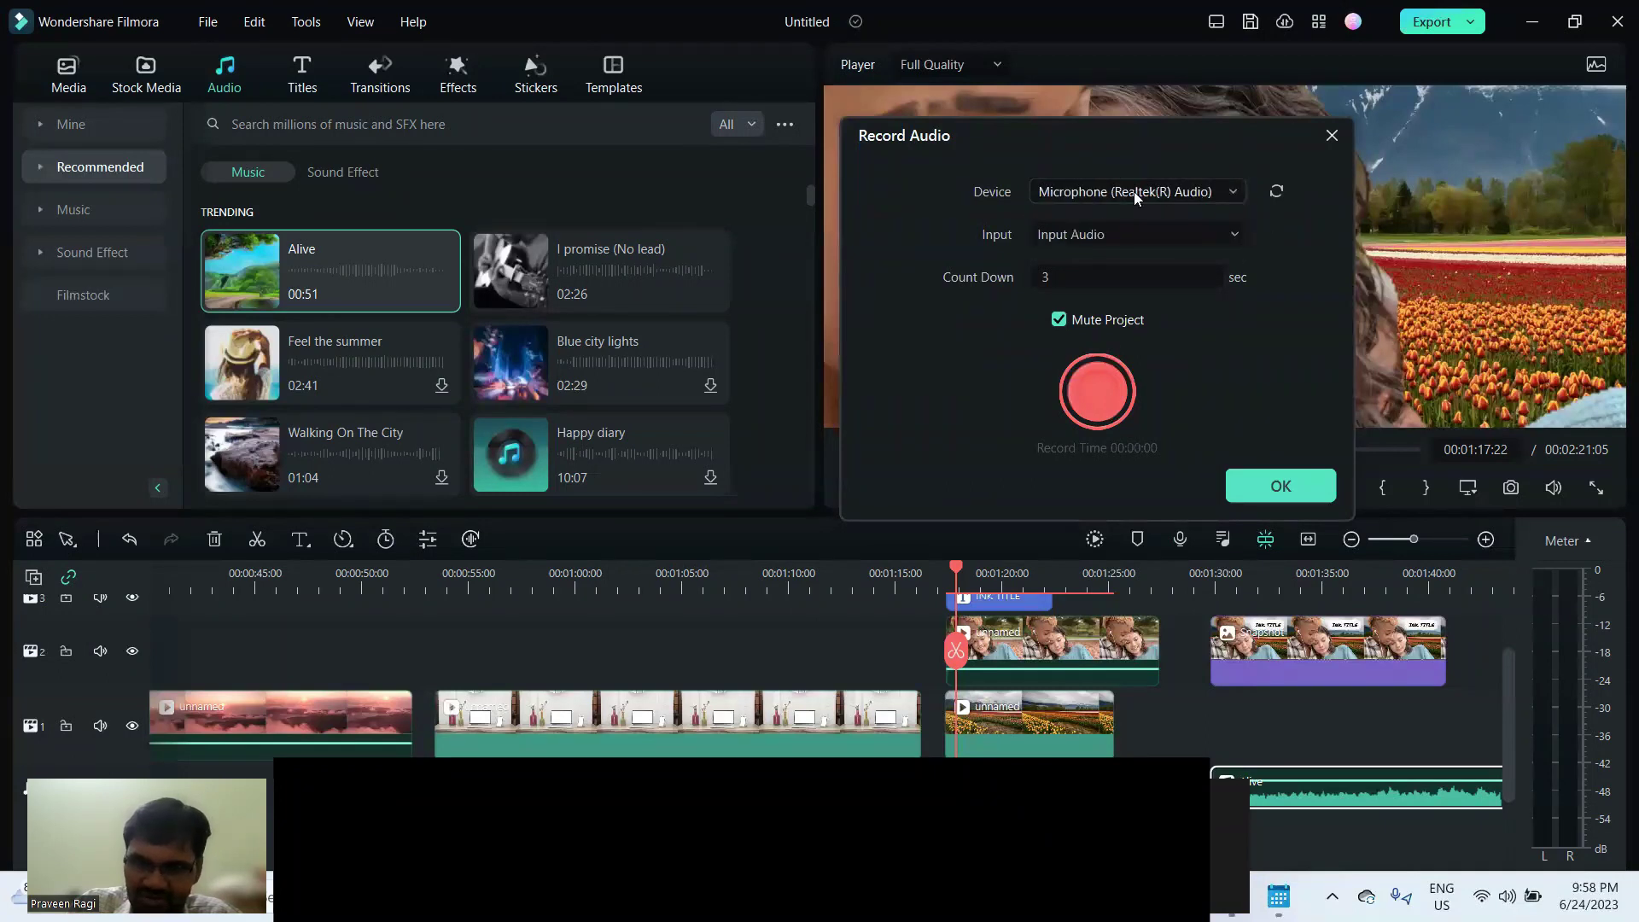
{"action": "left_click", "coordinate": [1116, 232]}
{"action": "left_click", "coordinate": [1110, 275]}
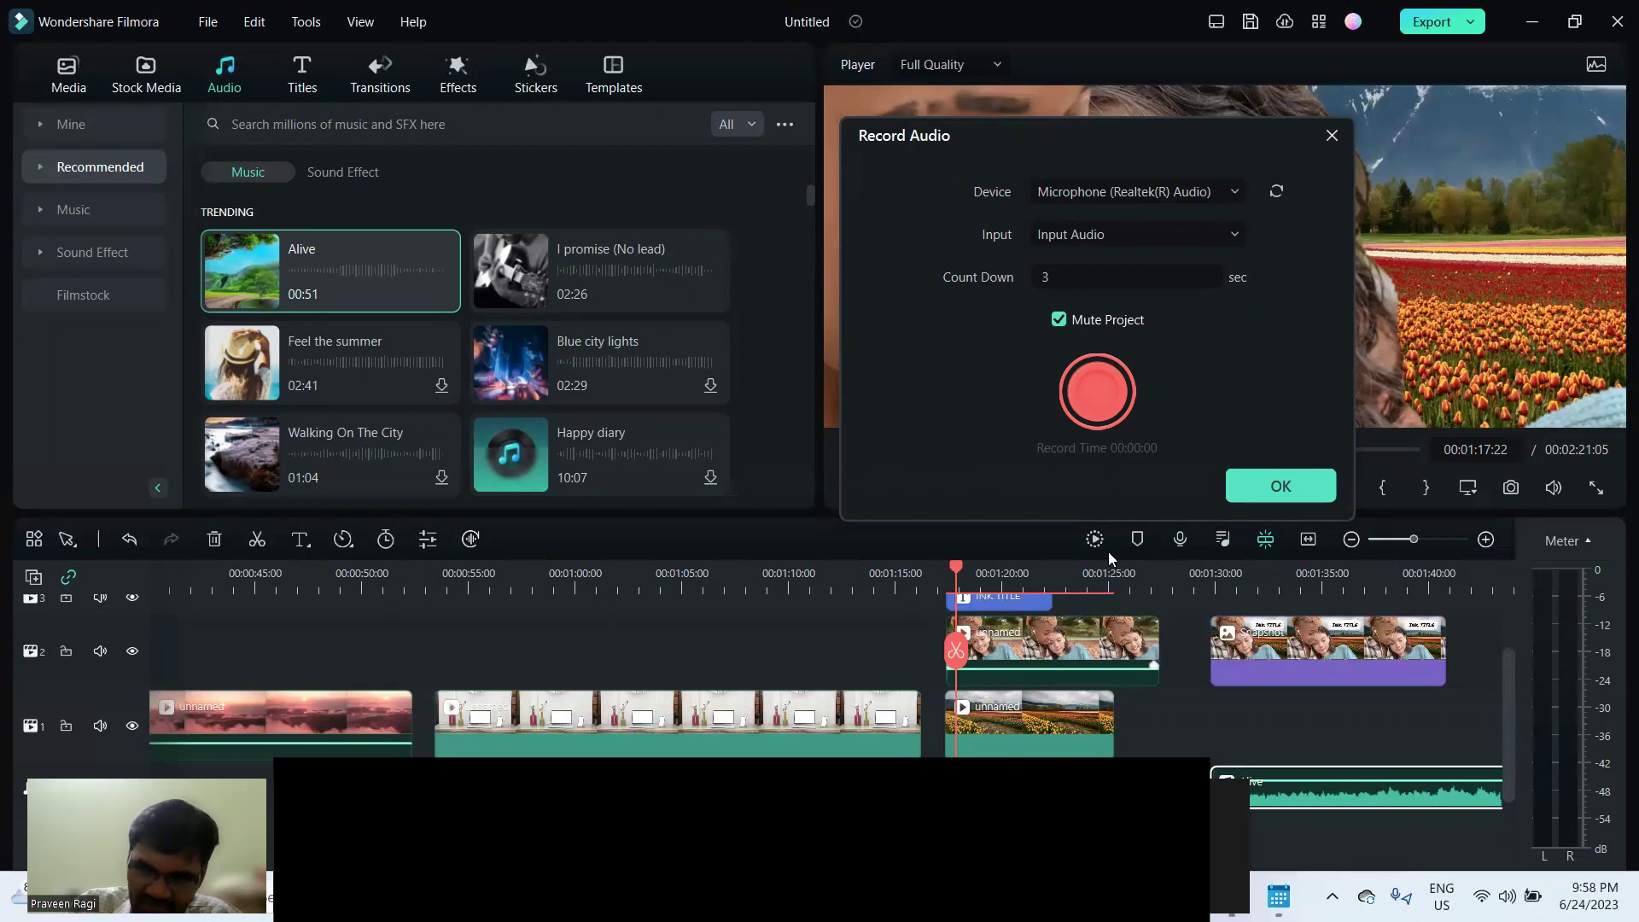
Record a voiceover onto the timeline from 1:17:22 and play it back.
{"action": "left_click", "coordinate": [1096, 381]}
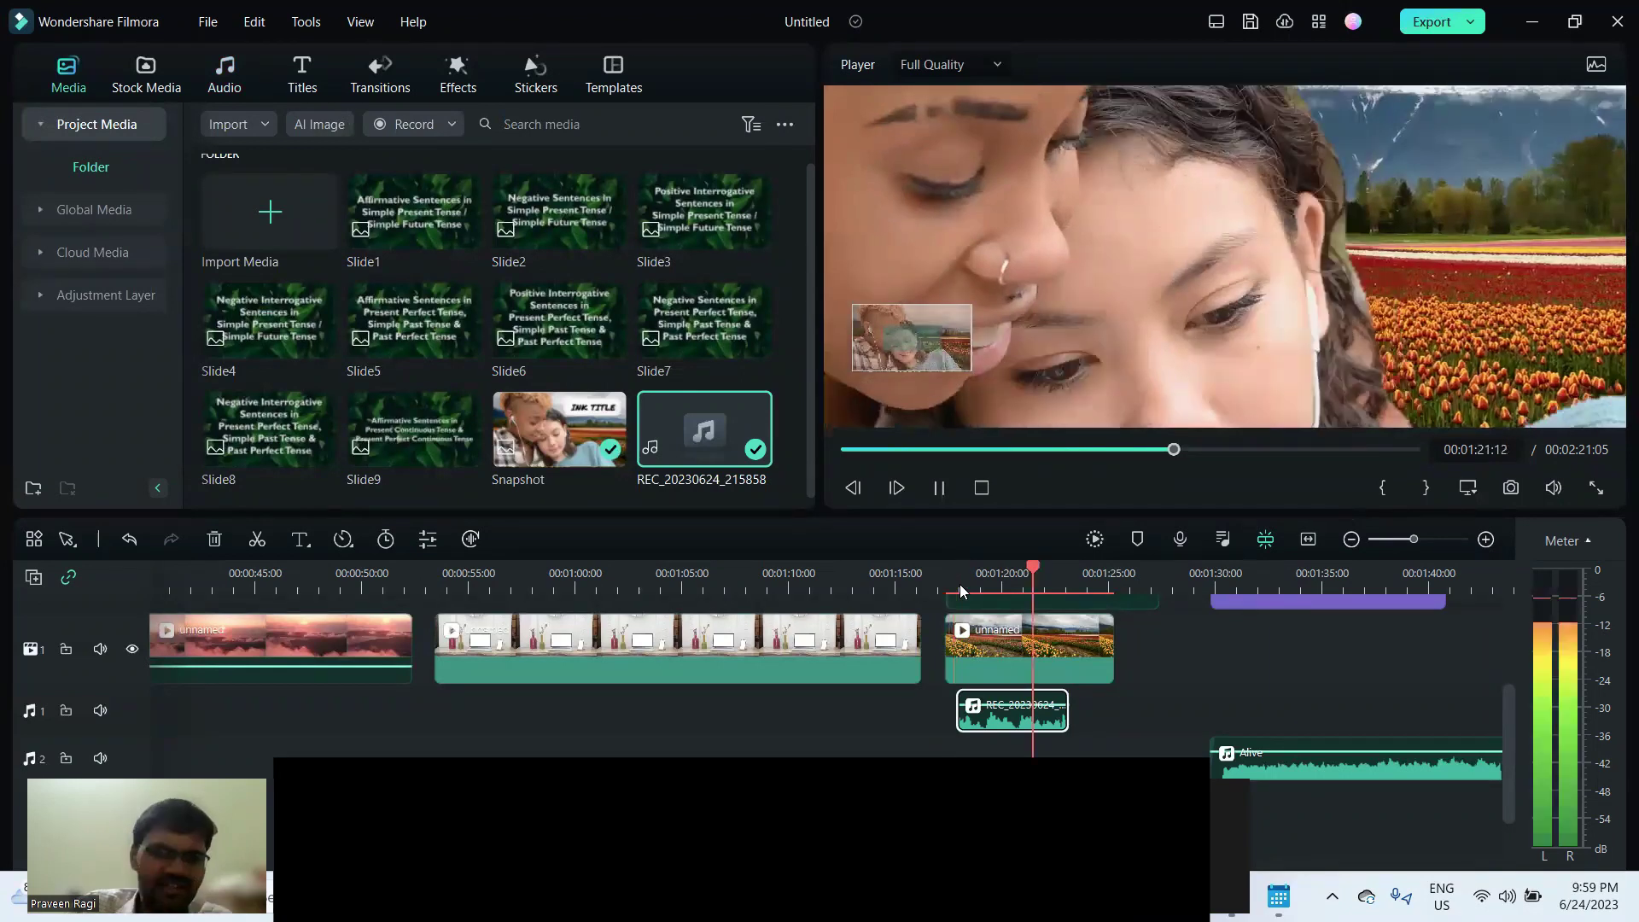
{"action": "key", "text": "space"}
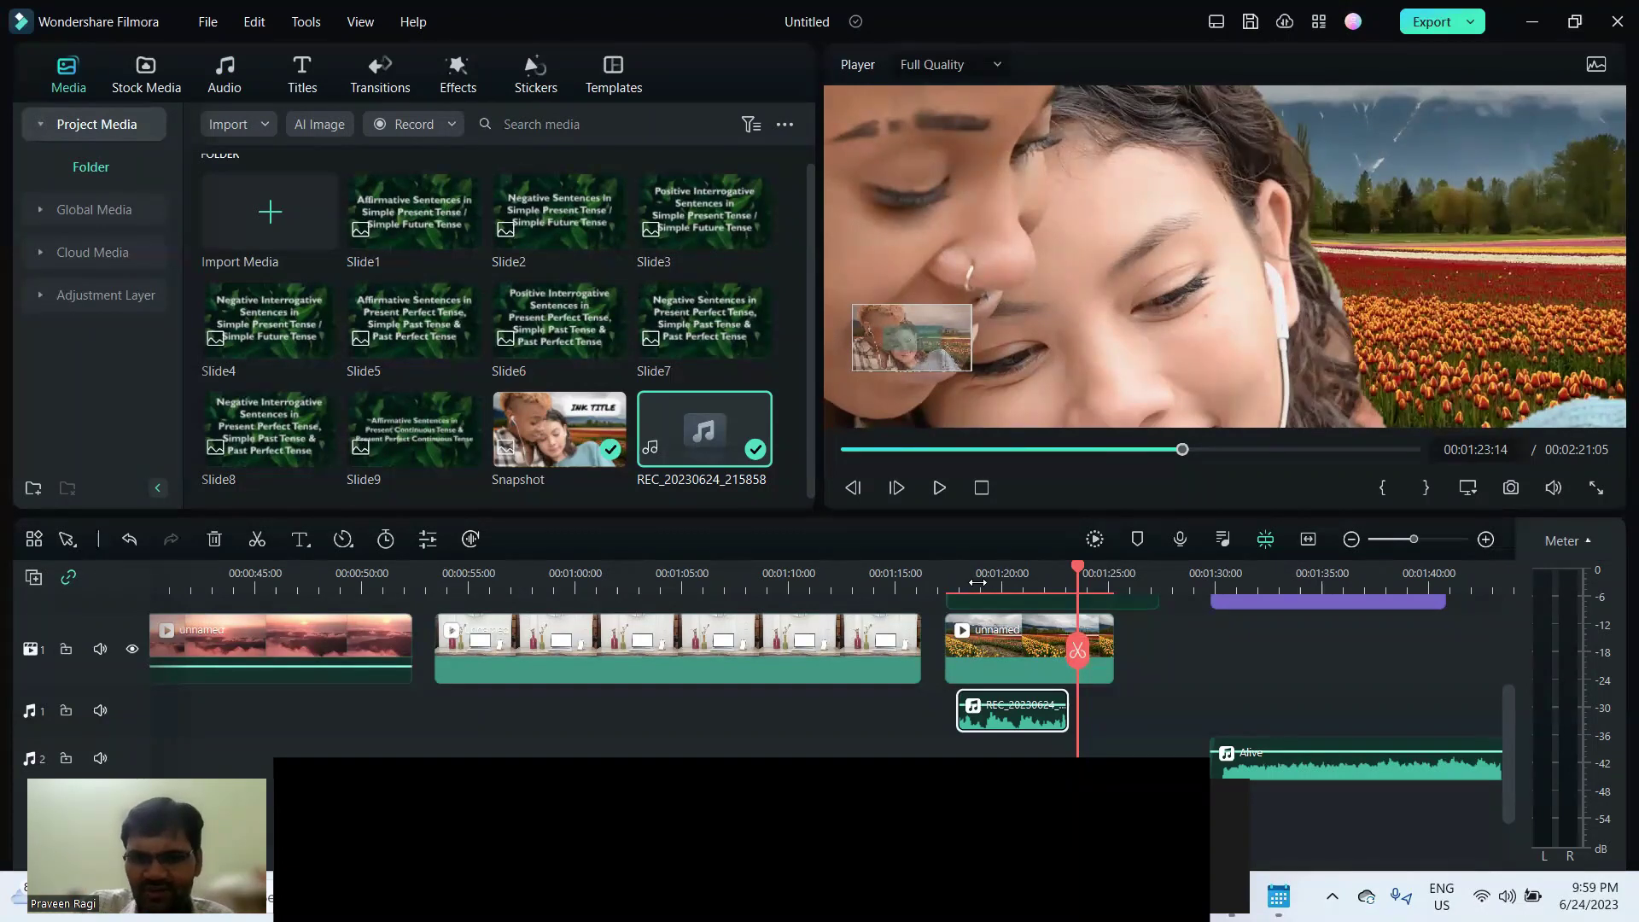
{"action": "left_click", "coordinate": [977, 582]}
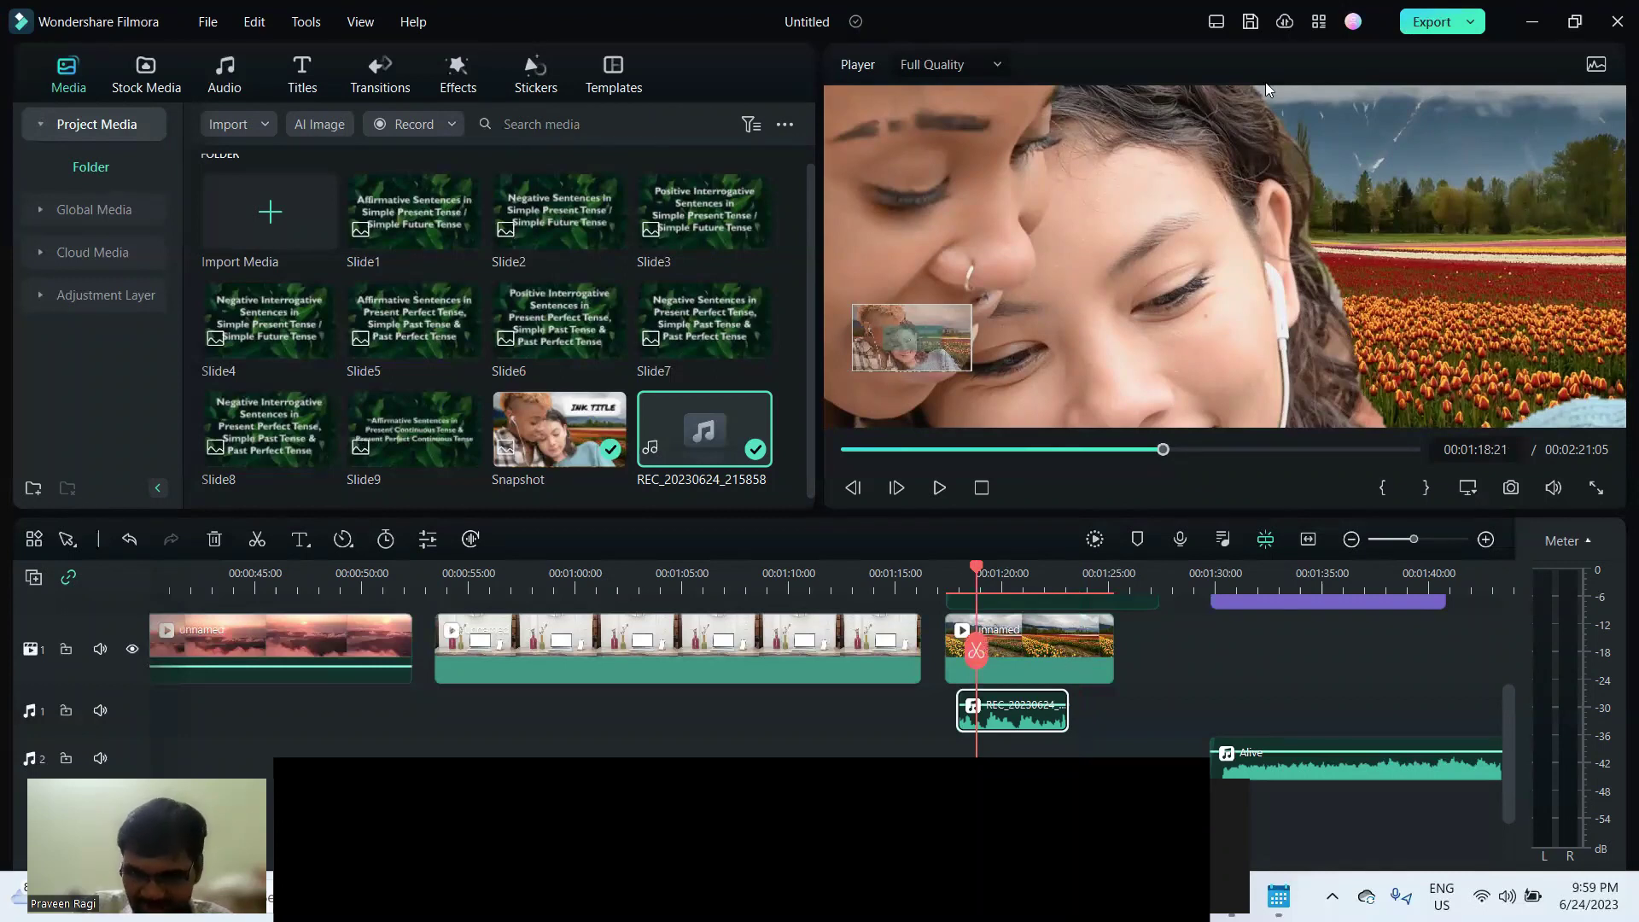
Enable Auto Normalization and Normal Denoise for the recorded voiceover clip.
{"action": "double_click", "coordinate": [1038, 724]}
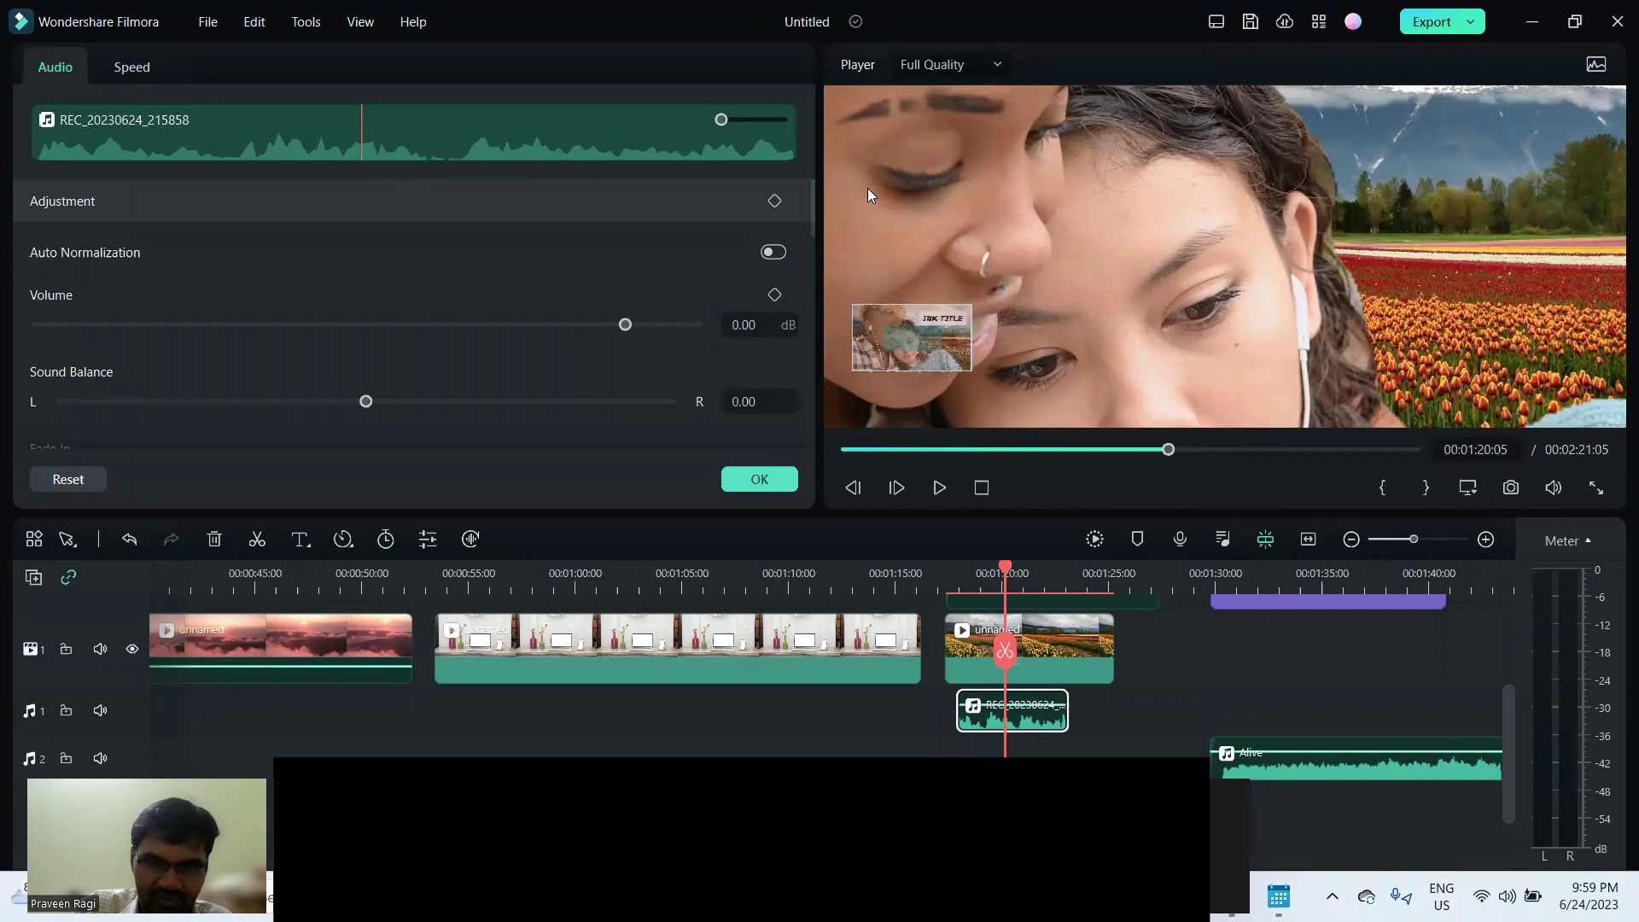
{"action": "left_click_drag", "start_coordinate": [810, 192], "coordinate": [813, 95]}
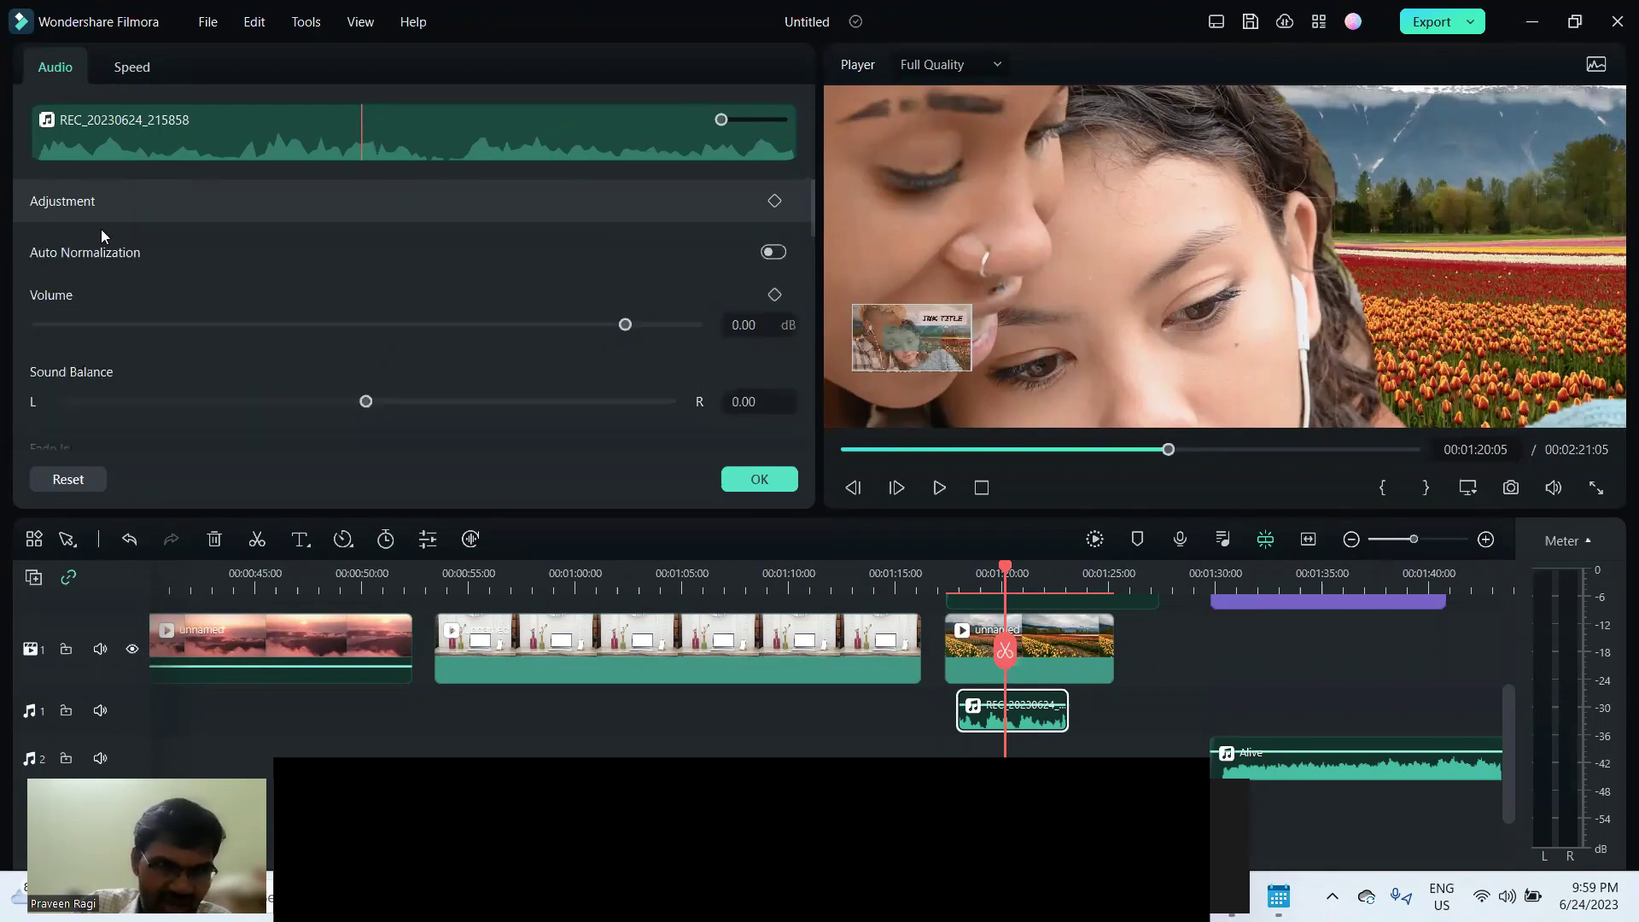
{"action": "left_click", "coordinate": [773, 252]}
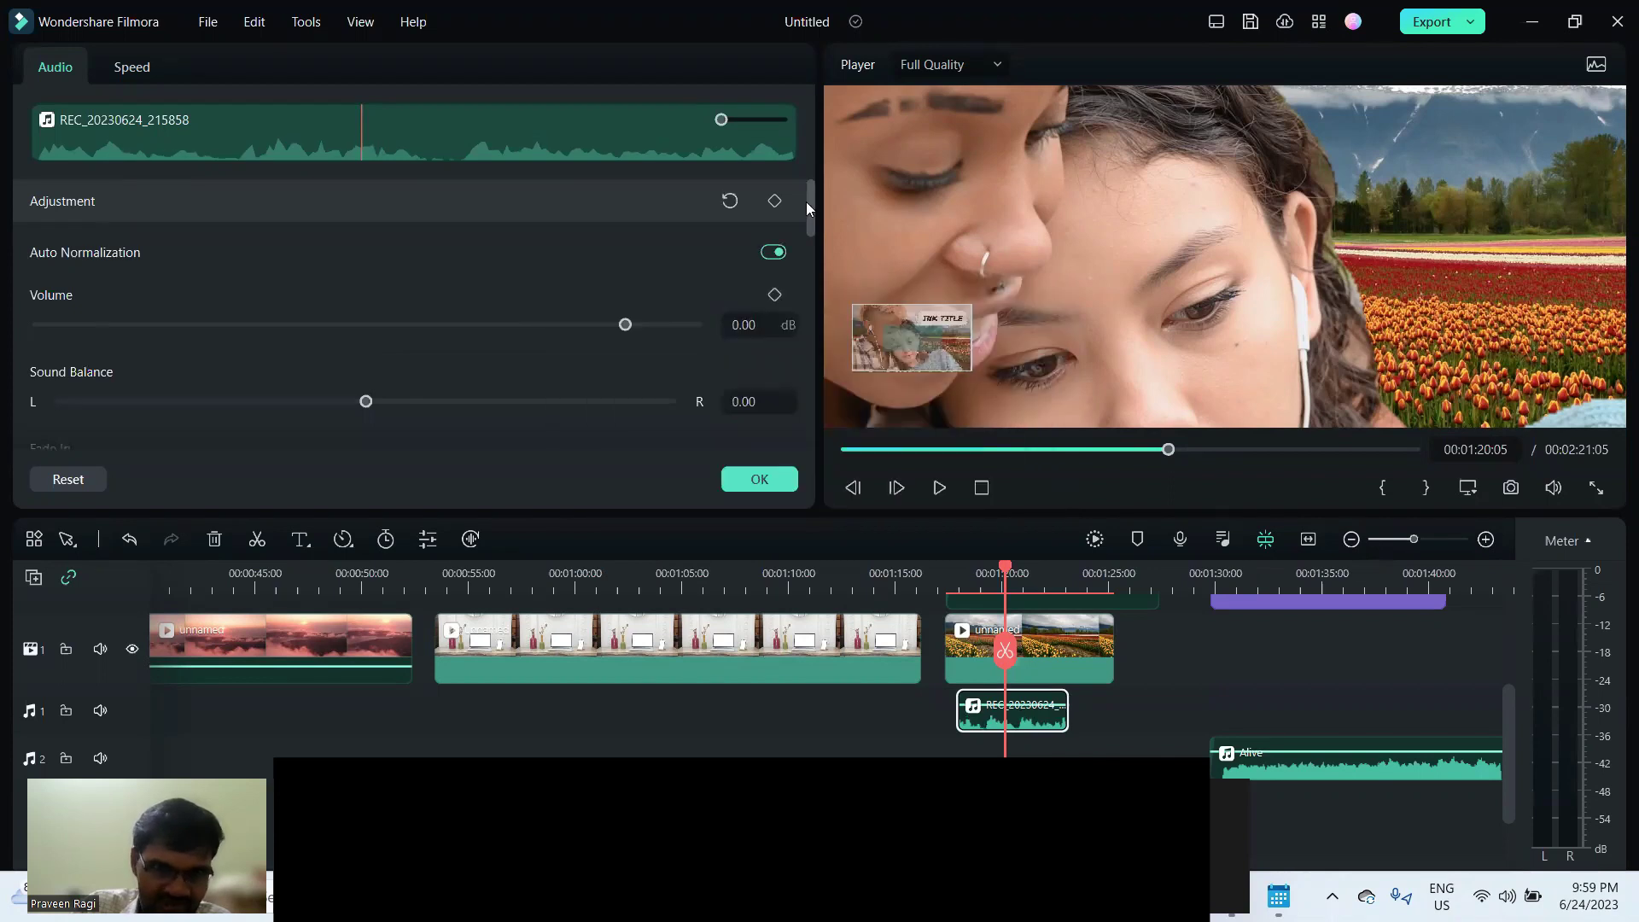
{"action": "left_click_drag", "start_coordinate": [806, 202], "coordinate": [808, 335]}
{"action": "left_click", "coordinate": [774, 352]}
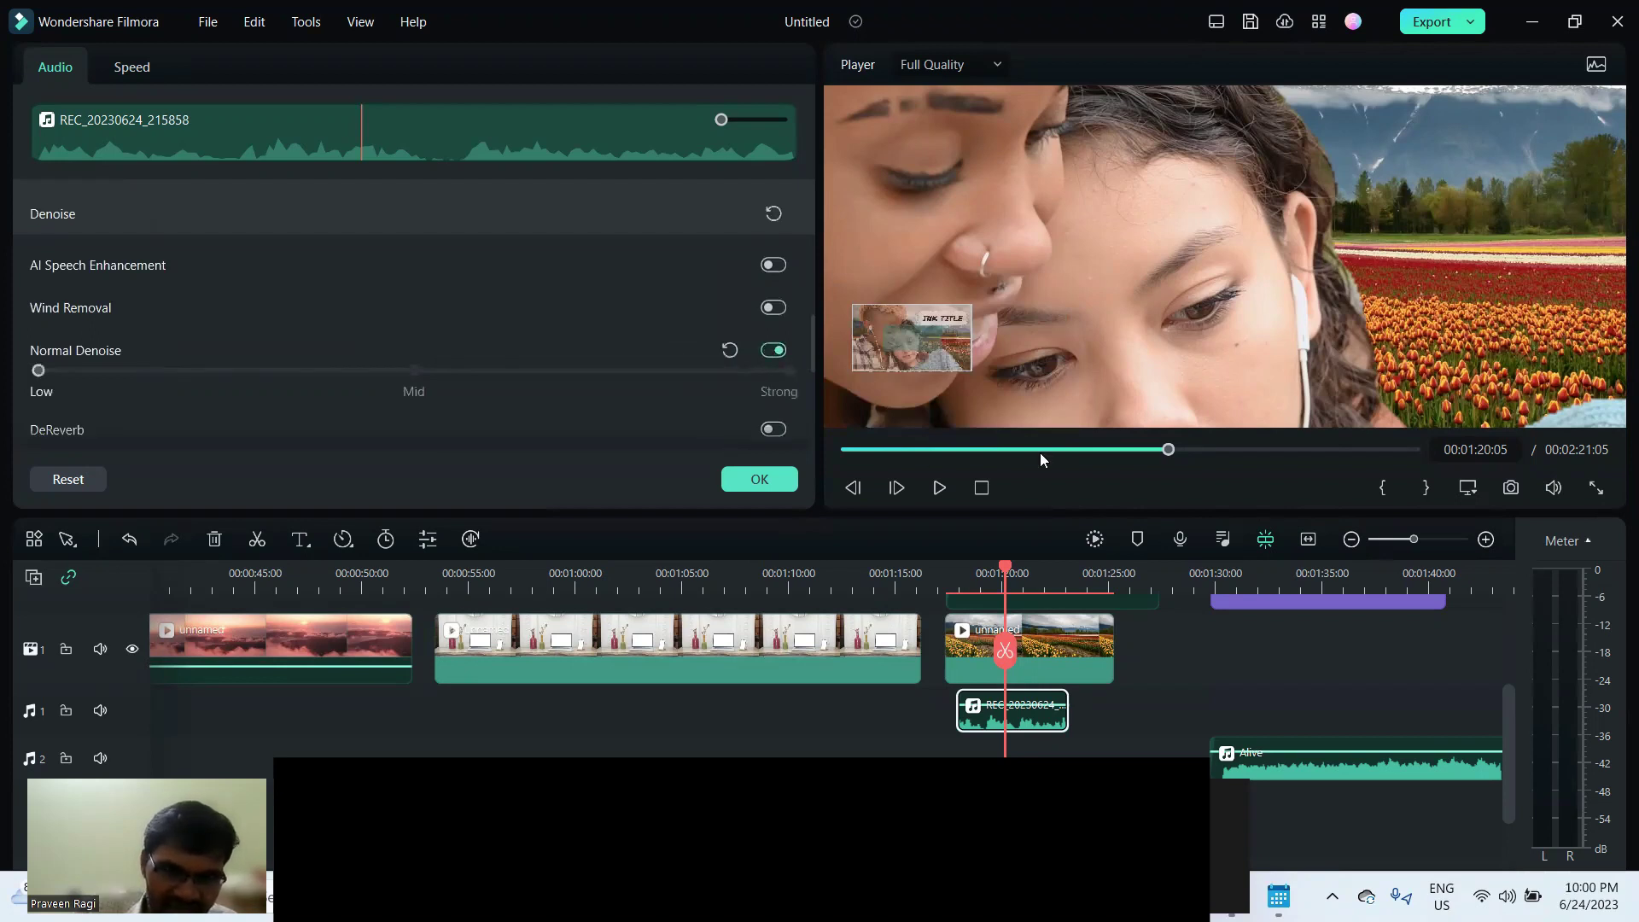
Play the denoised voiceover from 1:17:20 to check its sound.
{"action": "left_click", "coordinate": [953, 582]}
{"action": "key", "text": "space"}
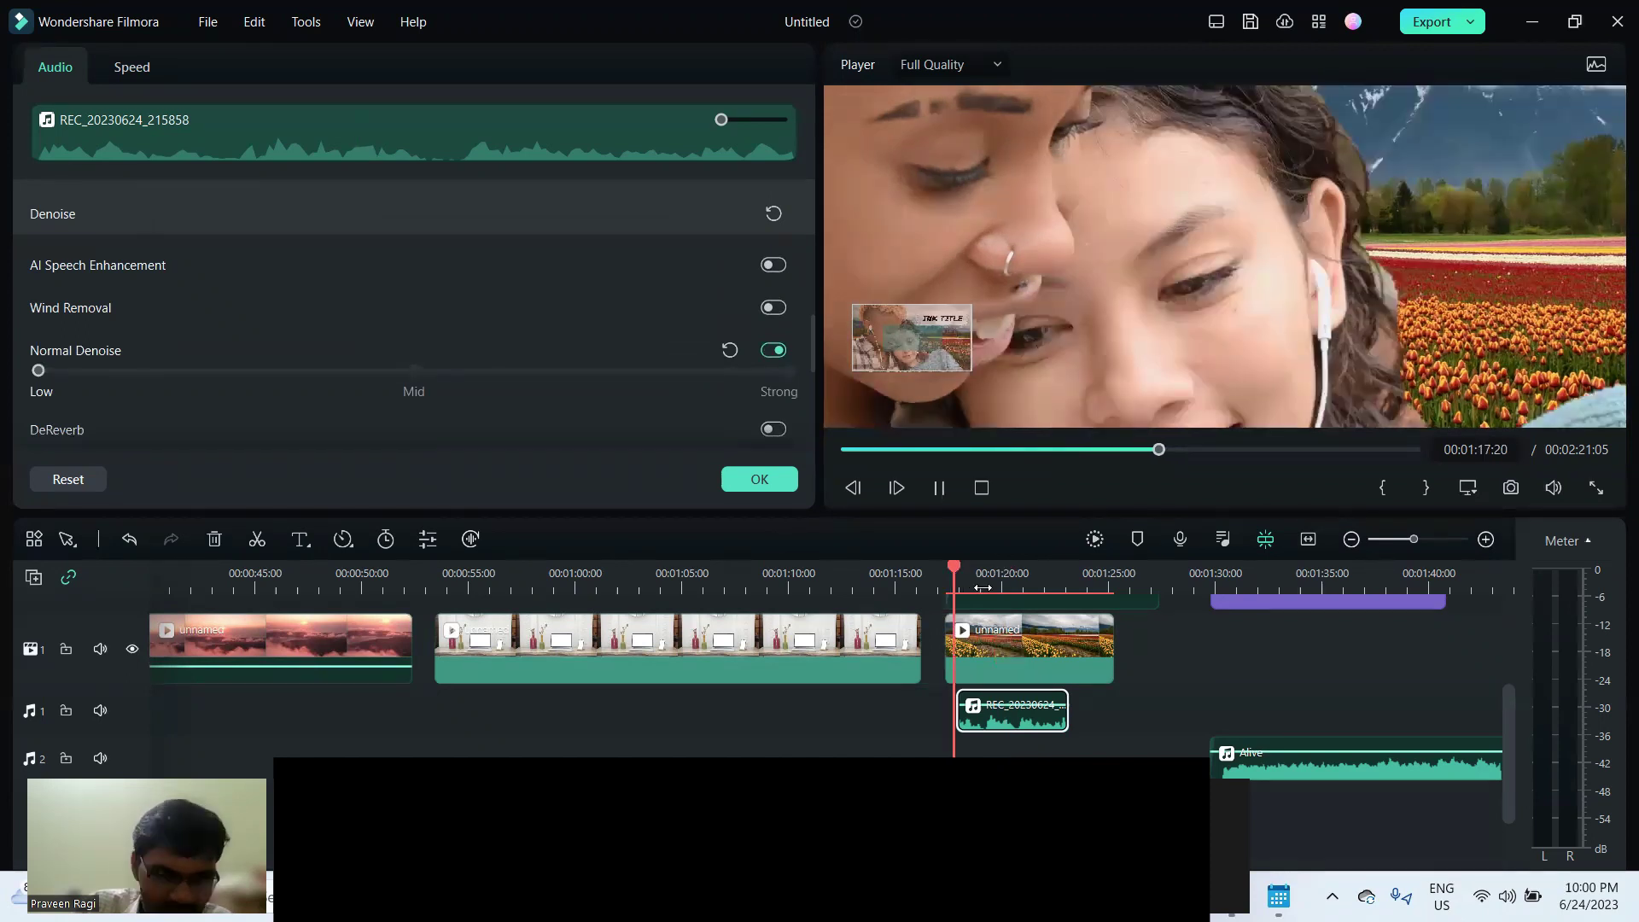
{"action": "key", "text": "space"}
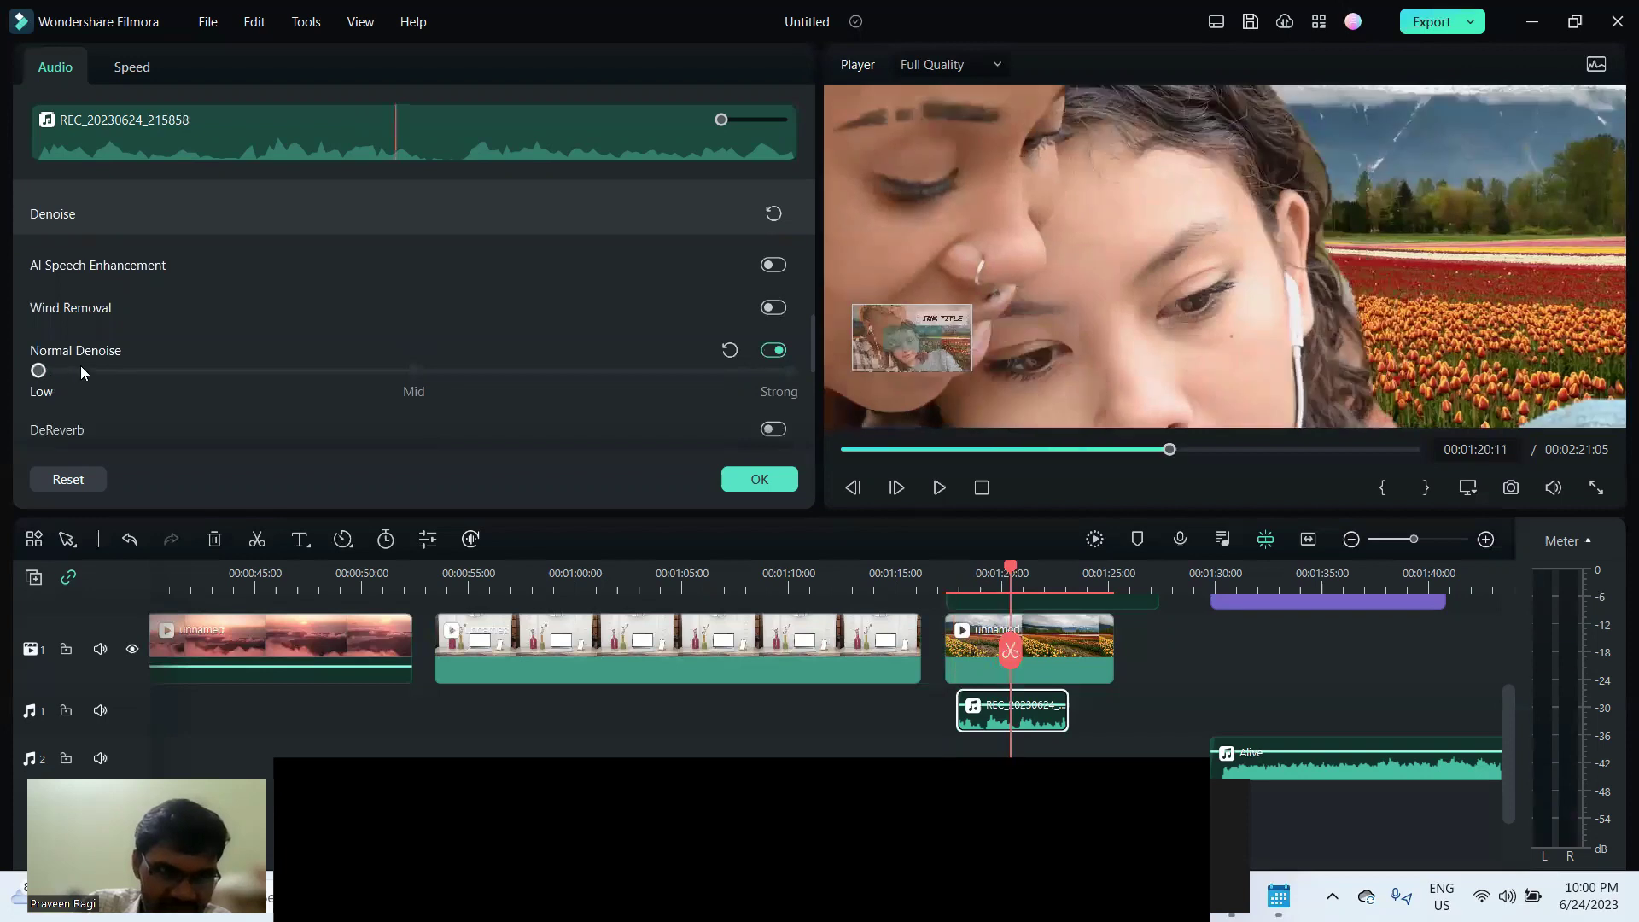
Set the voiceover clip's Normal Denoise strength to Mid and play the recording from 1:18:00.
{"action": "left_click", "coordinate": [389, 372]}
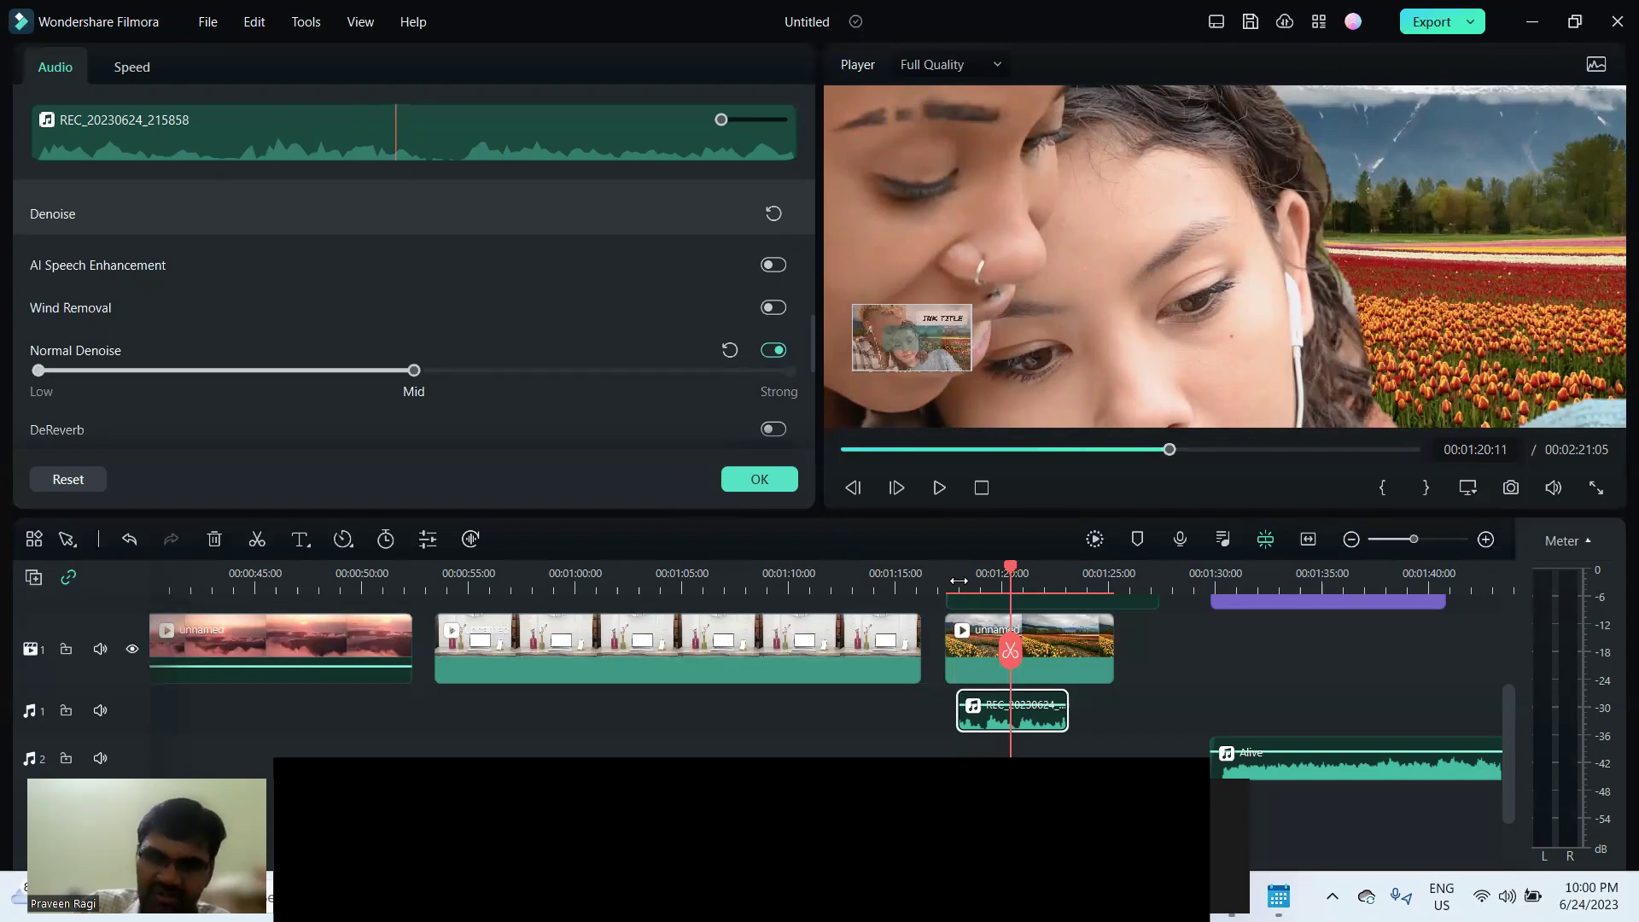
{"action": "left_click", "coordinate": [959, 581]}
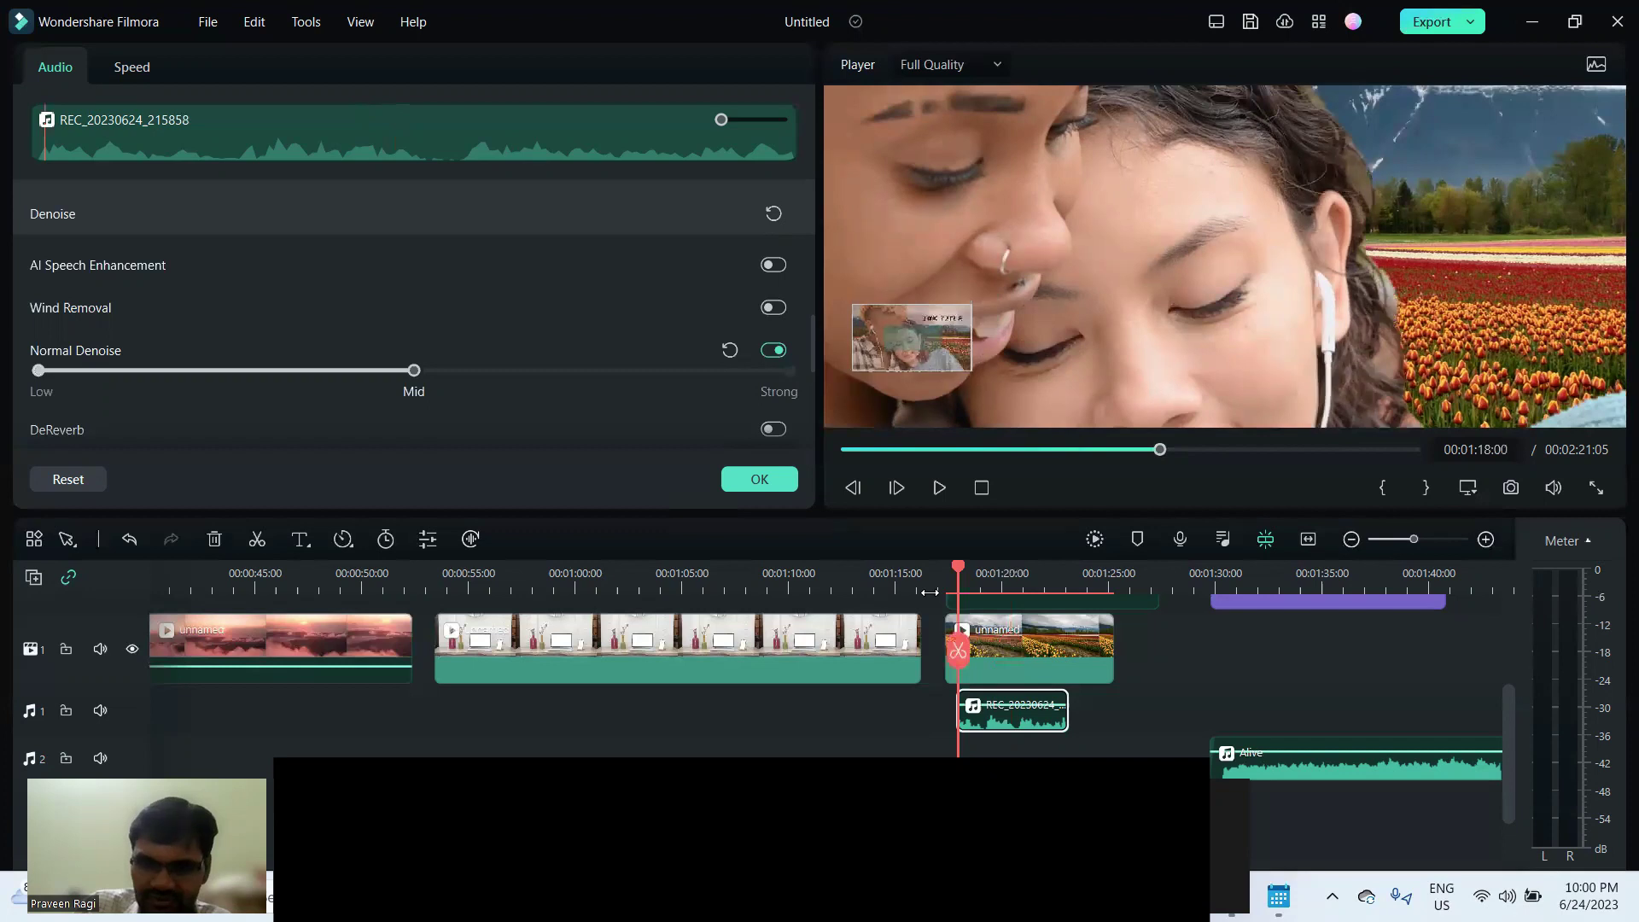
{"action": "key", "text": "space"}
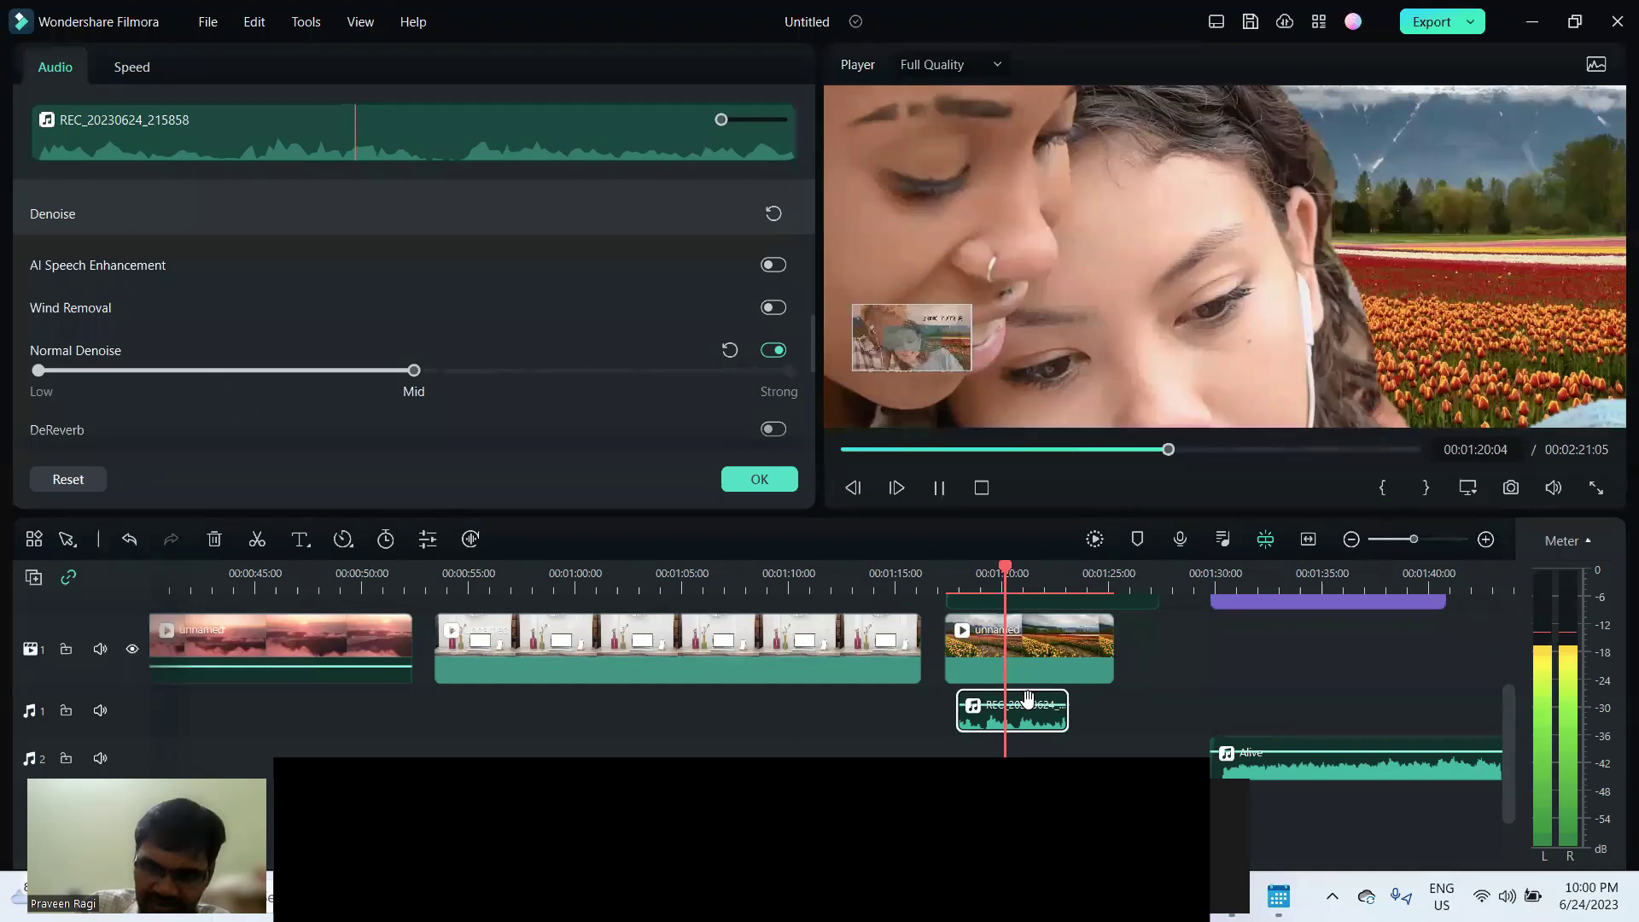
{"action": "key", "text": "space"}
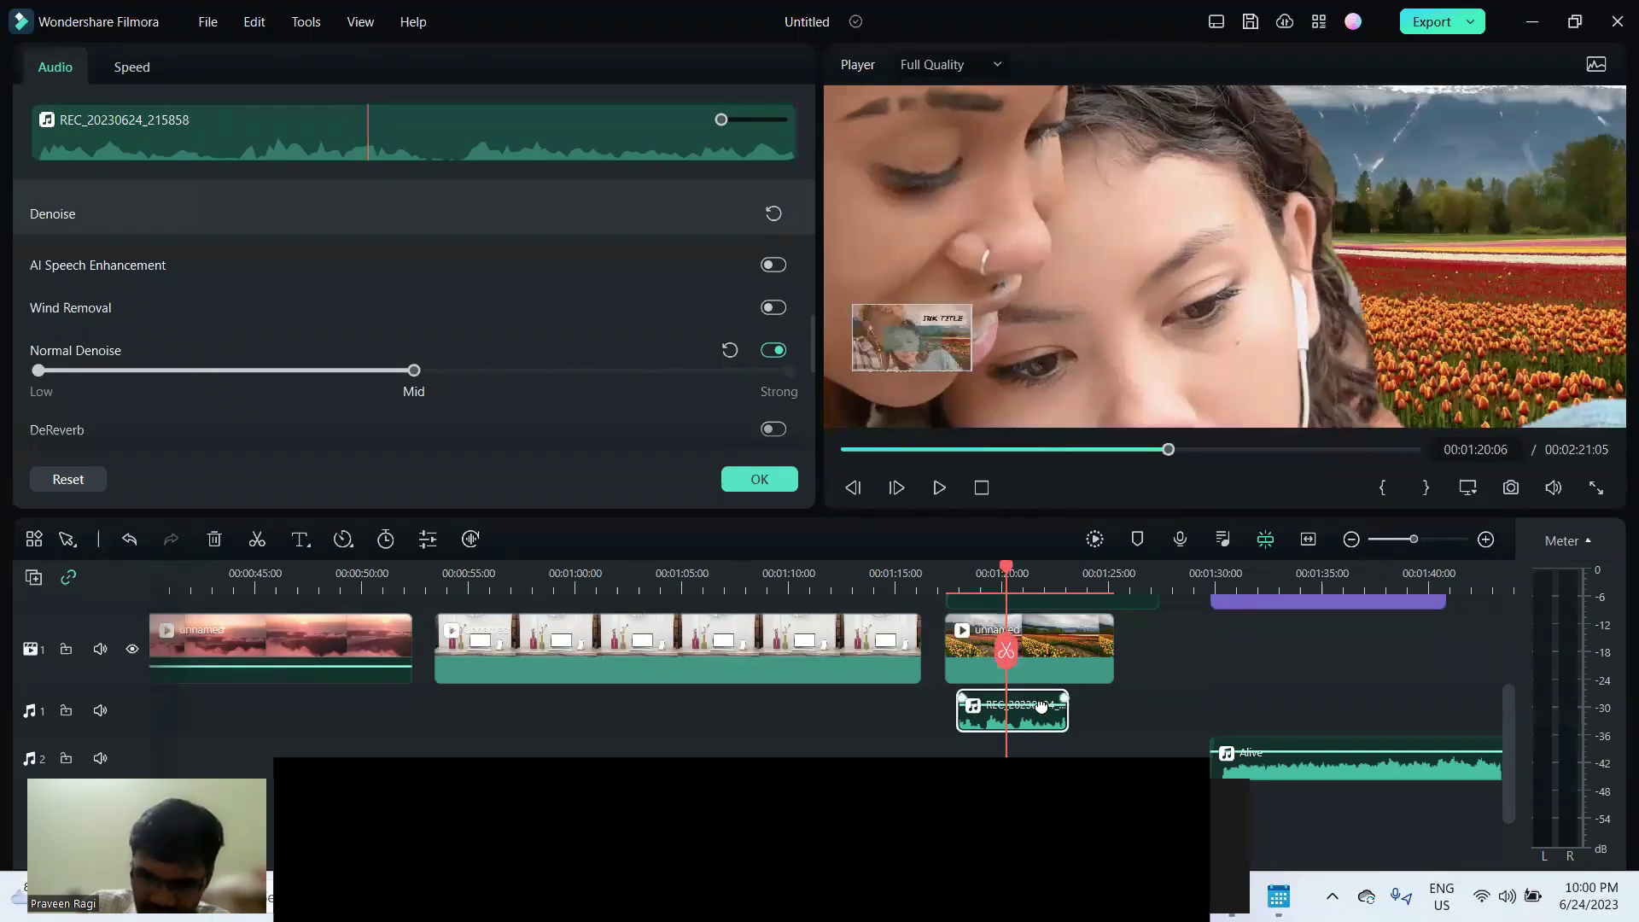
Step the playhead back to 1:19:05 and play the voiceover from there to check the Mid denoise.
{"action": "key", "text": "Left"}
{"action": "key", "text": "Left"}
{"action": "key", "text": "Left"}
{"action": "key", "text": "Left"}
{"action": "key", "text": "Left"}
{"action": "key", "text": "Left"}
{"action": "key", "text": "Left"}
{"action": "key", "text": "Left"}
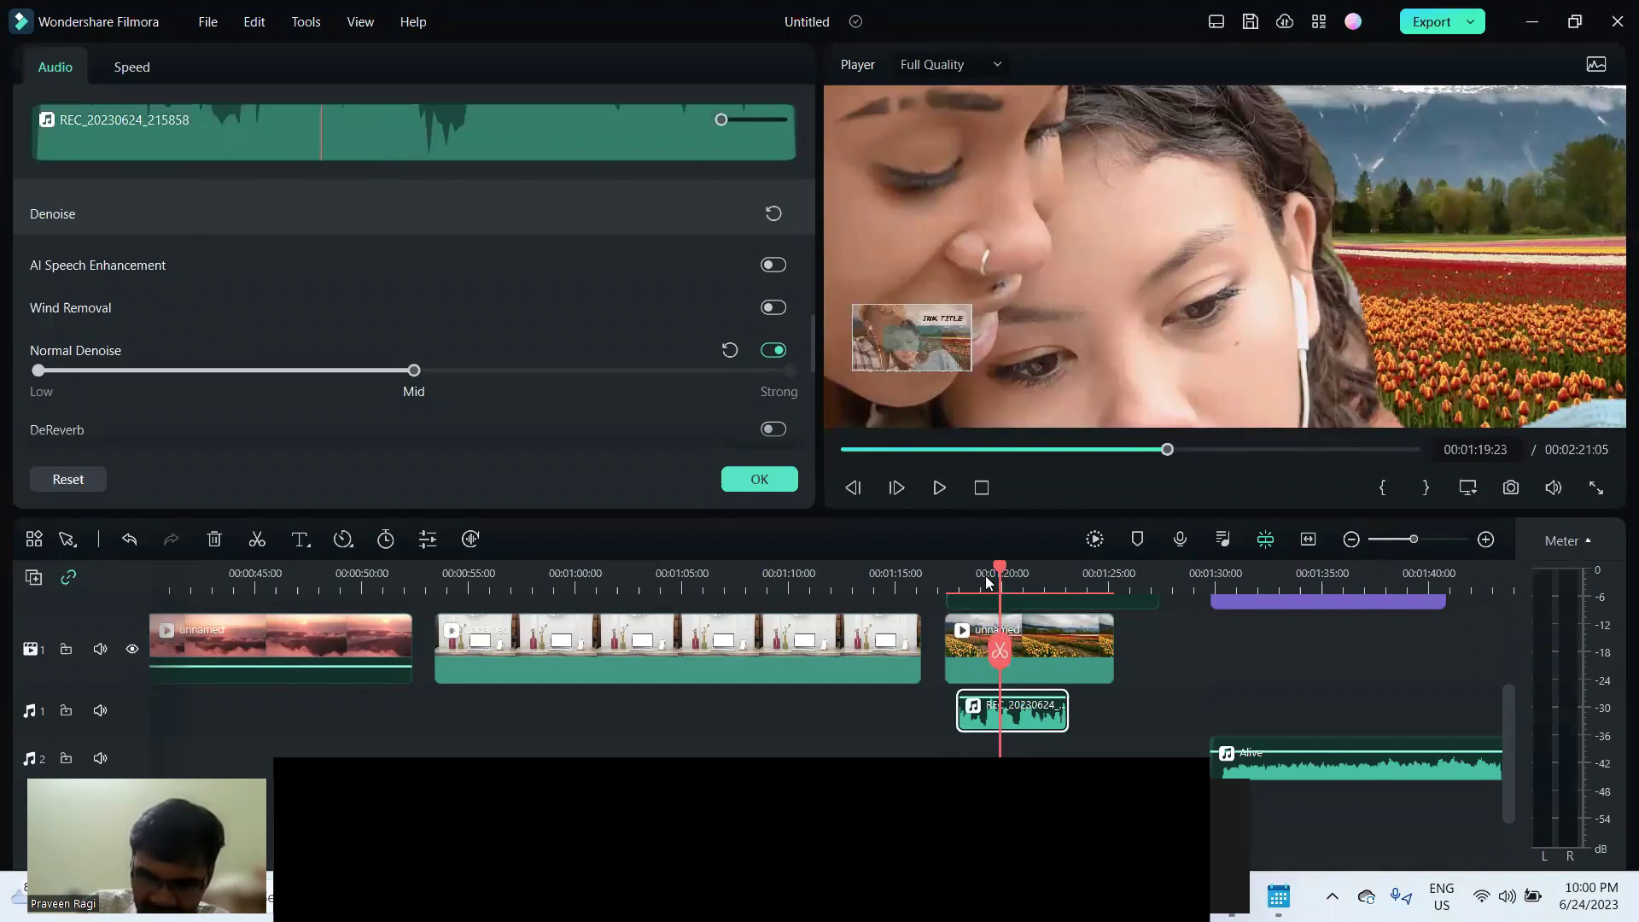
{"action": "key", "text": "Left"}
{"action": "key", "text": "Left"}
{"action": "key", "text": "Left"}
{"action": "key", "text": "Left"}
{"action": "key", "text": "Left"}
{"action": "key", "text": "Left"}
{"action": "key", "text": "Left"}
{"action": "key", "text": "Left"}
{"action": "key", "text": "Left"}
{"action": "key", "text": "Left"}
{"action": "key", "text": "Left"}
{"action": "key", "text": "Left"}
{"action": "key", "text": "Left"}
{"action": "key", "text": "Left"}
{"action": "key", "text": "Left"}
{"action": "key", "text": "Left"}
{"action": "key", "text": "Left"}
{"action": "key", "text": "Left"}
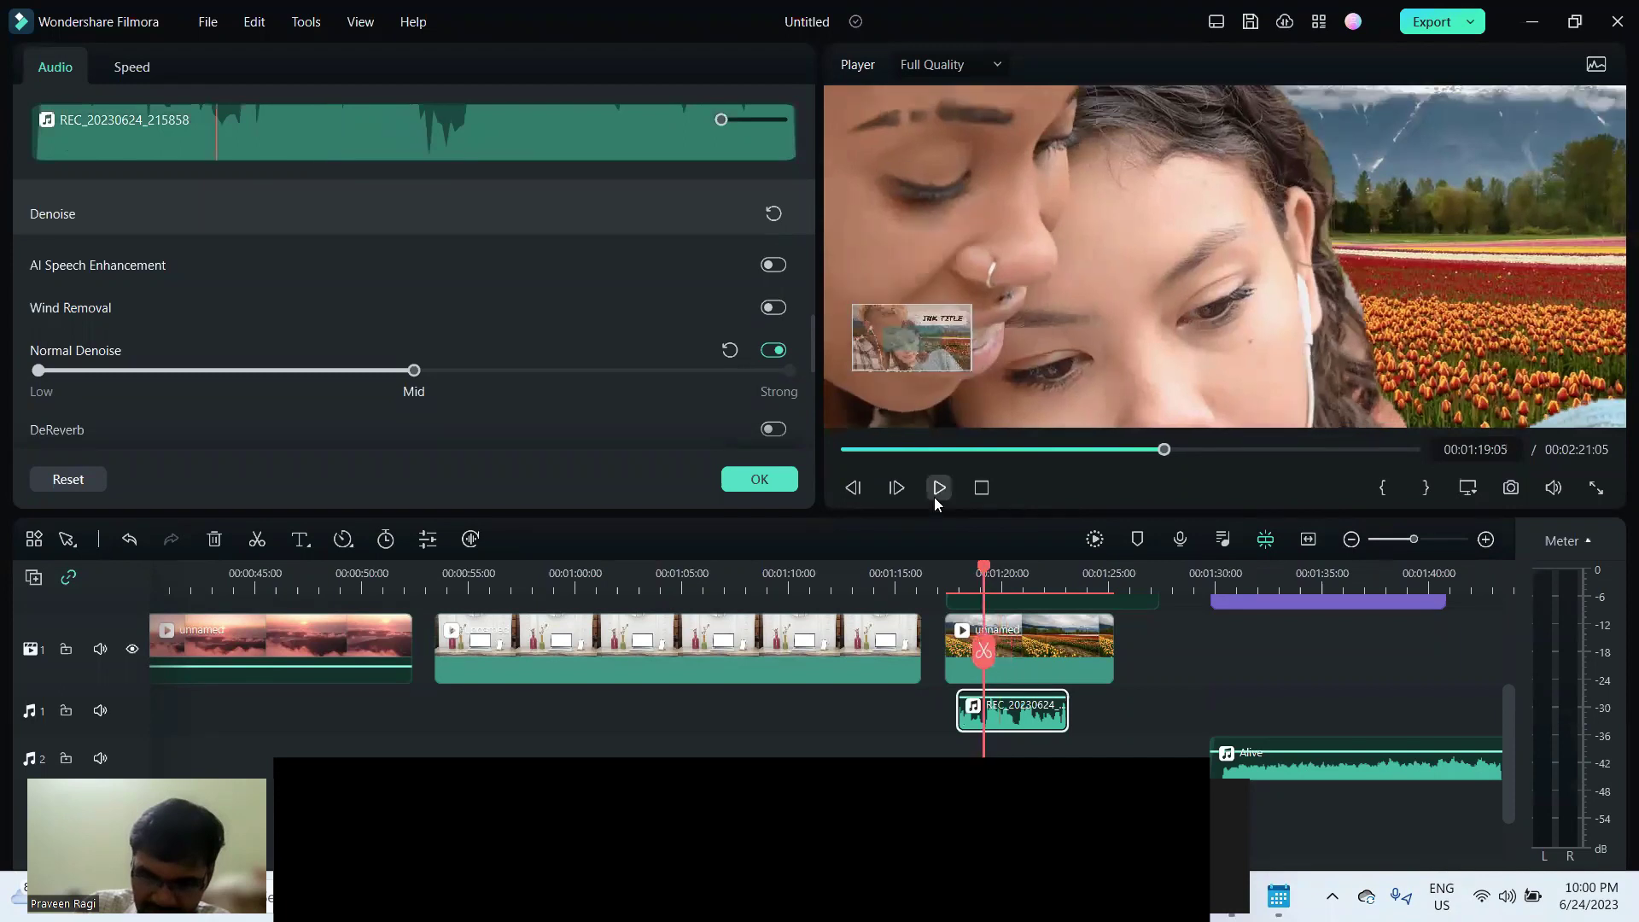
{"action": "left_click", "coordinate": [936, 494]}
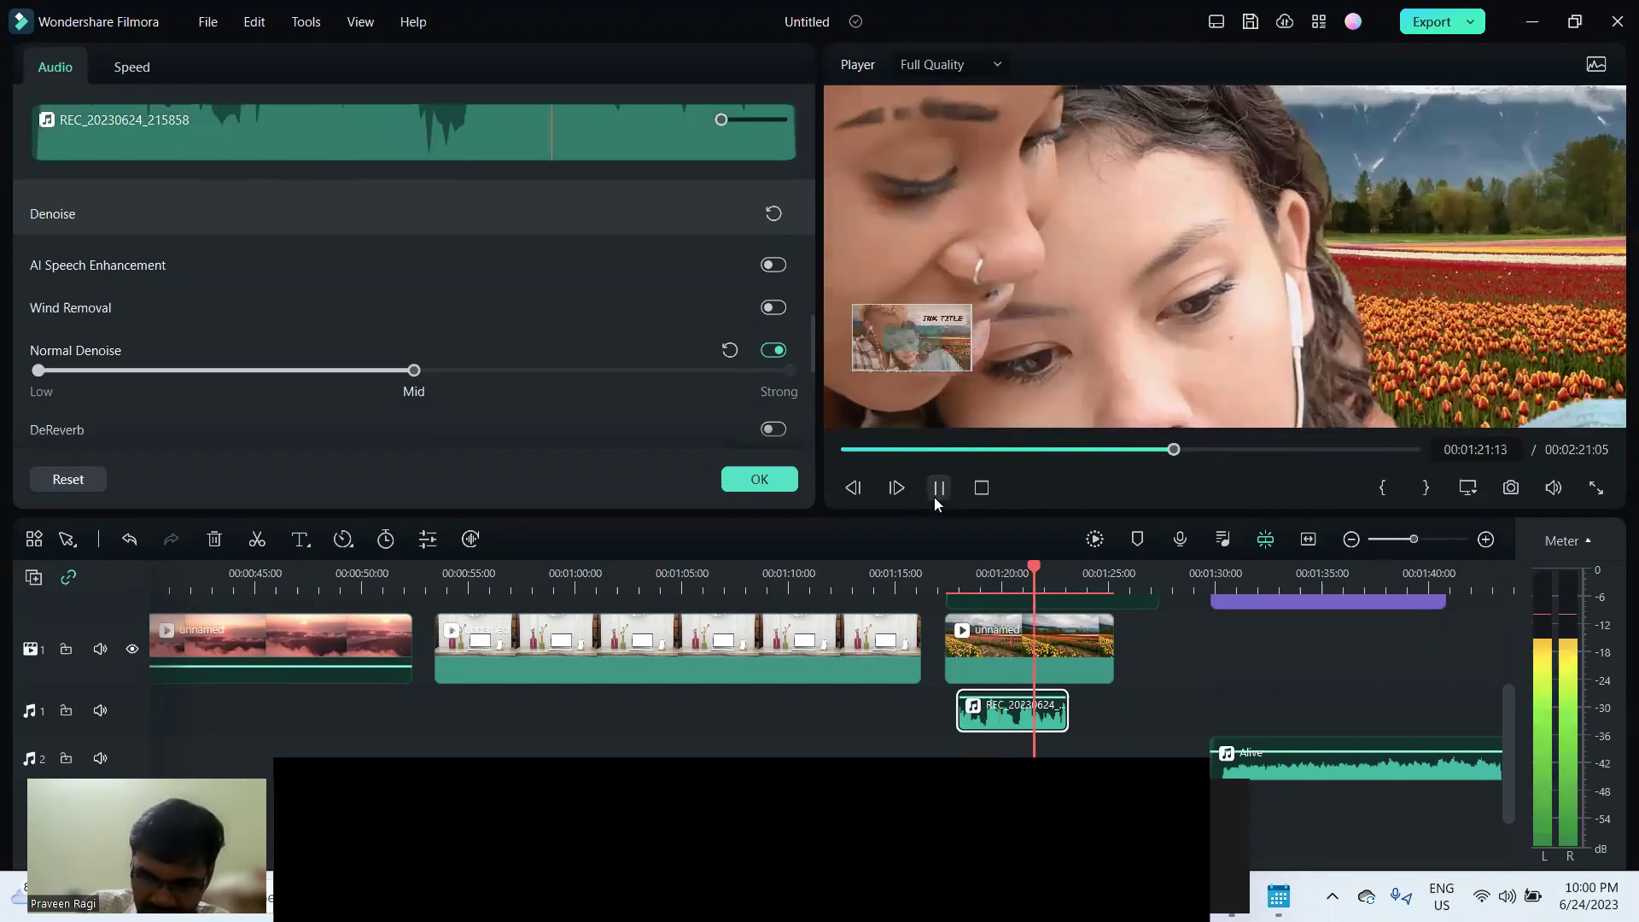
{"action": "key", "text": "space"}
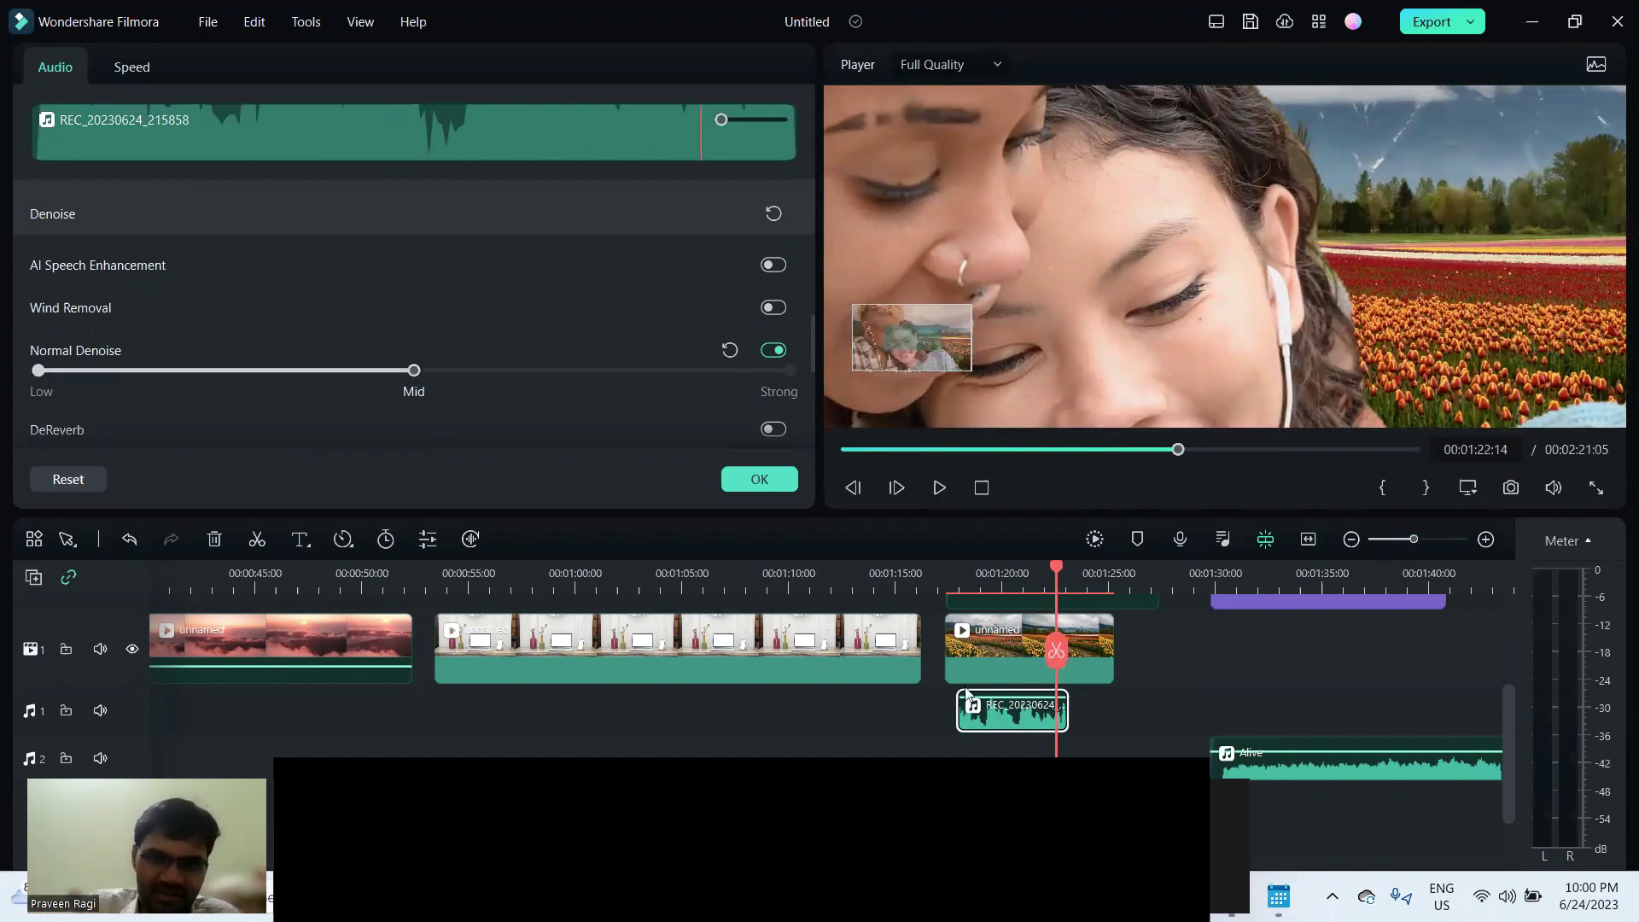
Review the voiceover clip's audio settings, from Auto Normalization and Volume through Audio Ducking, Equalizer and the Denoise options.
{"action": "left_click", "coordinate": [1004, 720]}
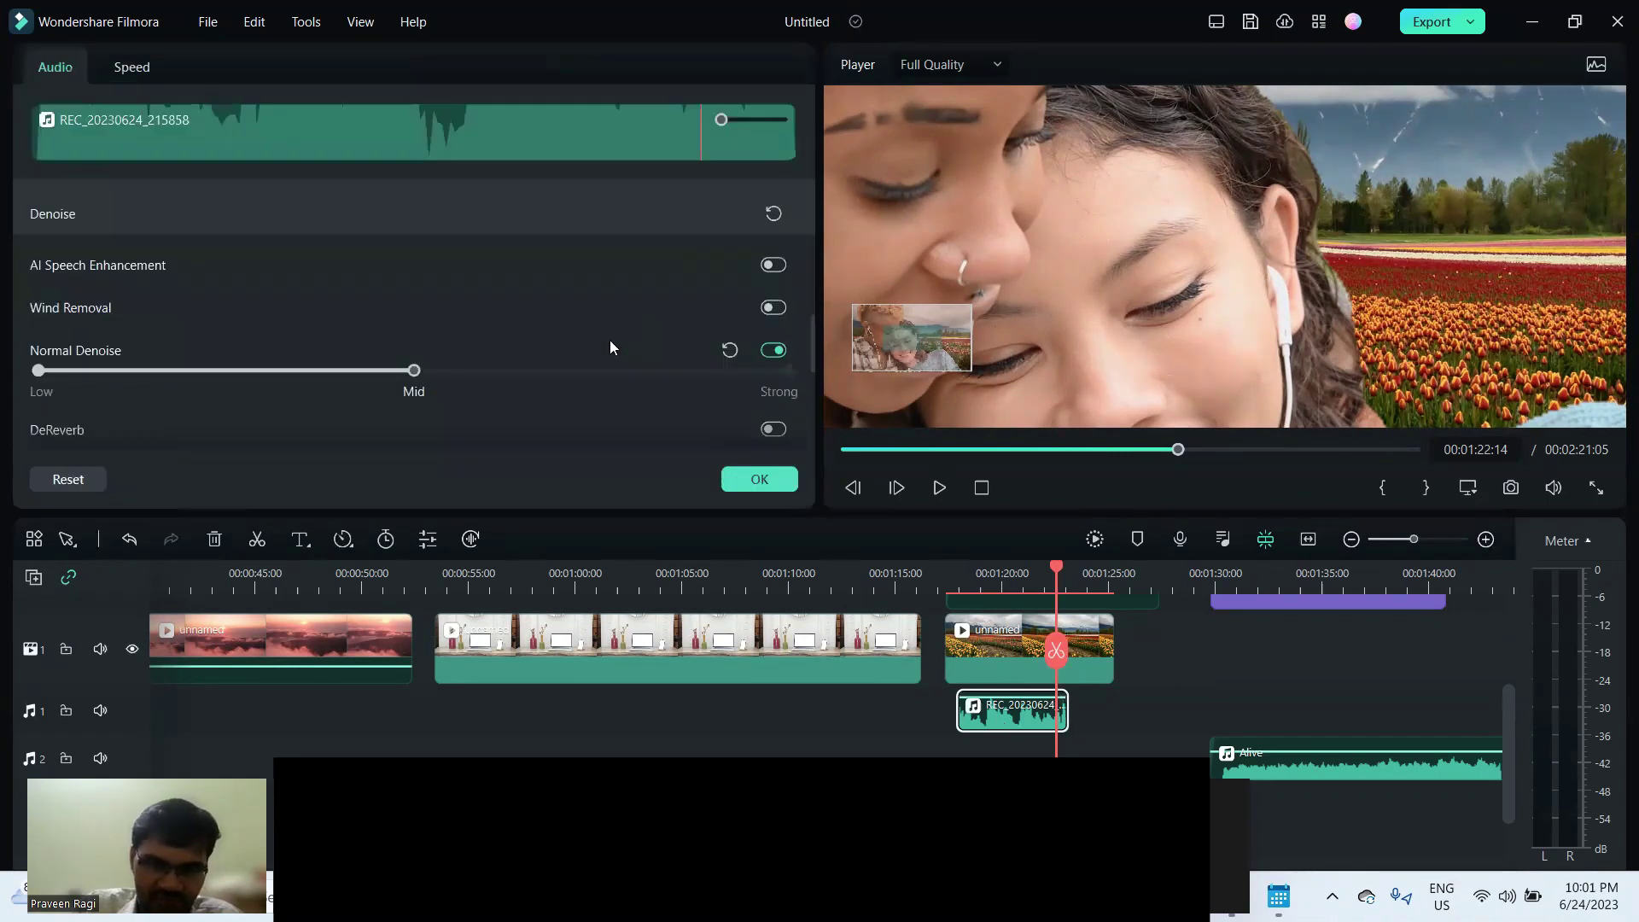
{"action": "scroll", "coordinate": [625, 334], "scroll_direction": "up", "scroll_amount": 3}
{"action": "scroll", "coordinate": [493, 295], "scroll_direction": "up", "scroll_amount": 3}
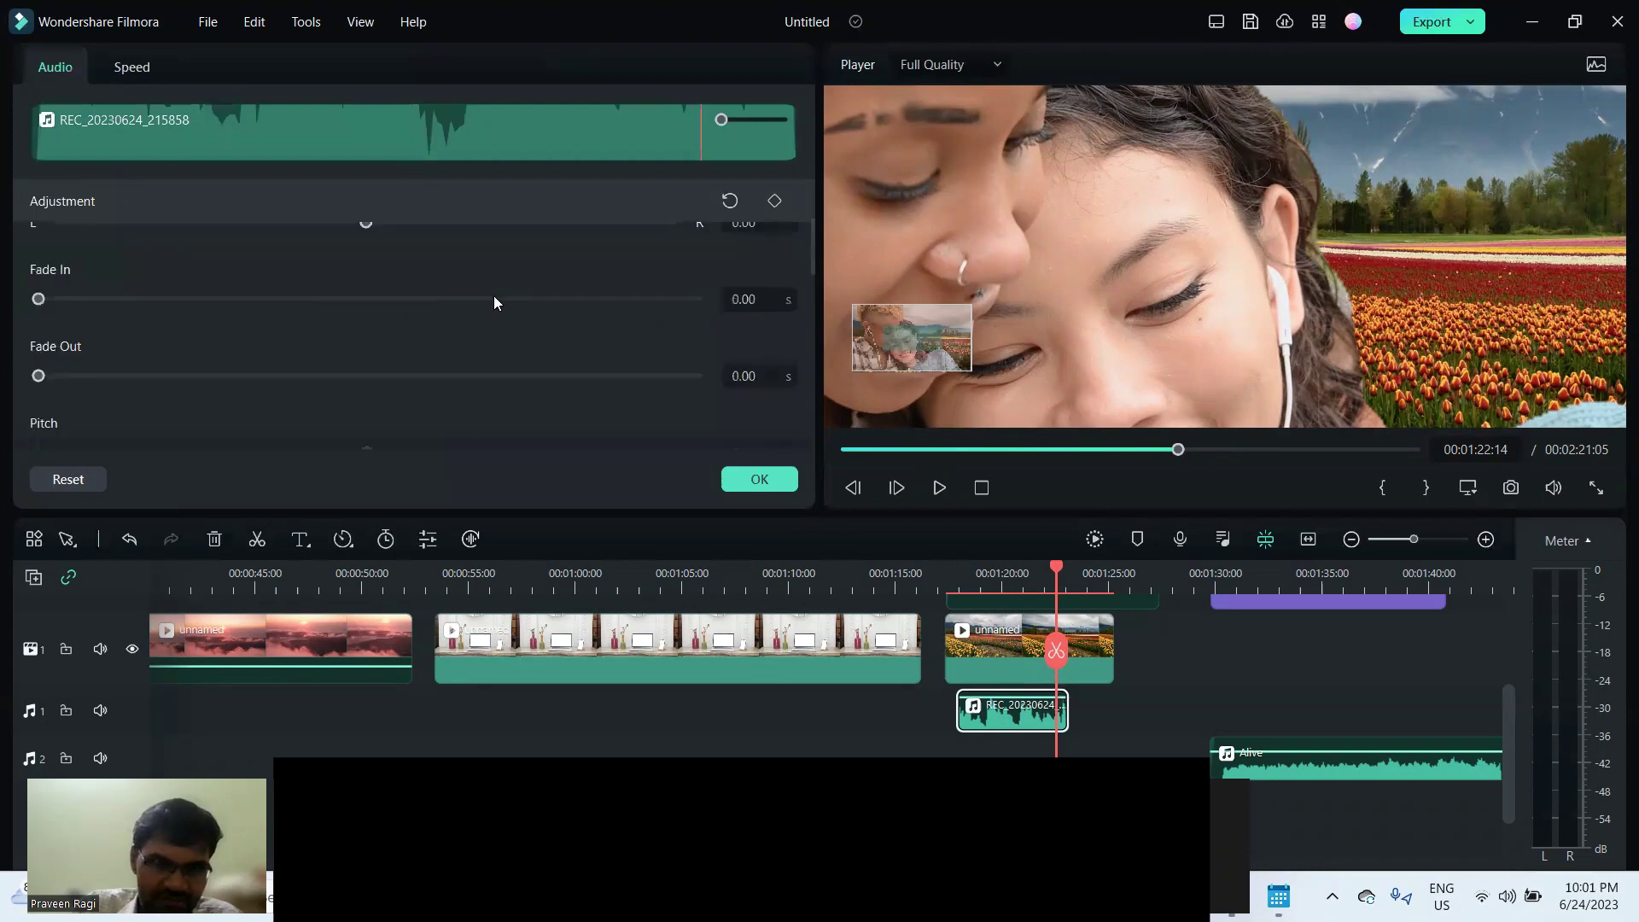
{"action": "scroll", "coordinate": [290, 253], "scroll_direction": "up", "scroll_amount": 3}
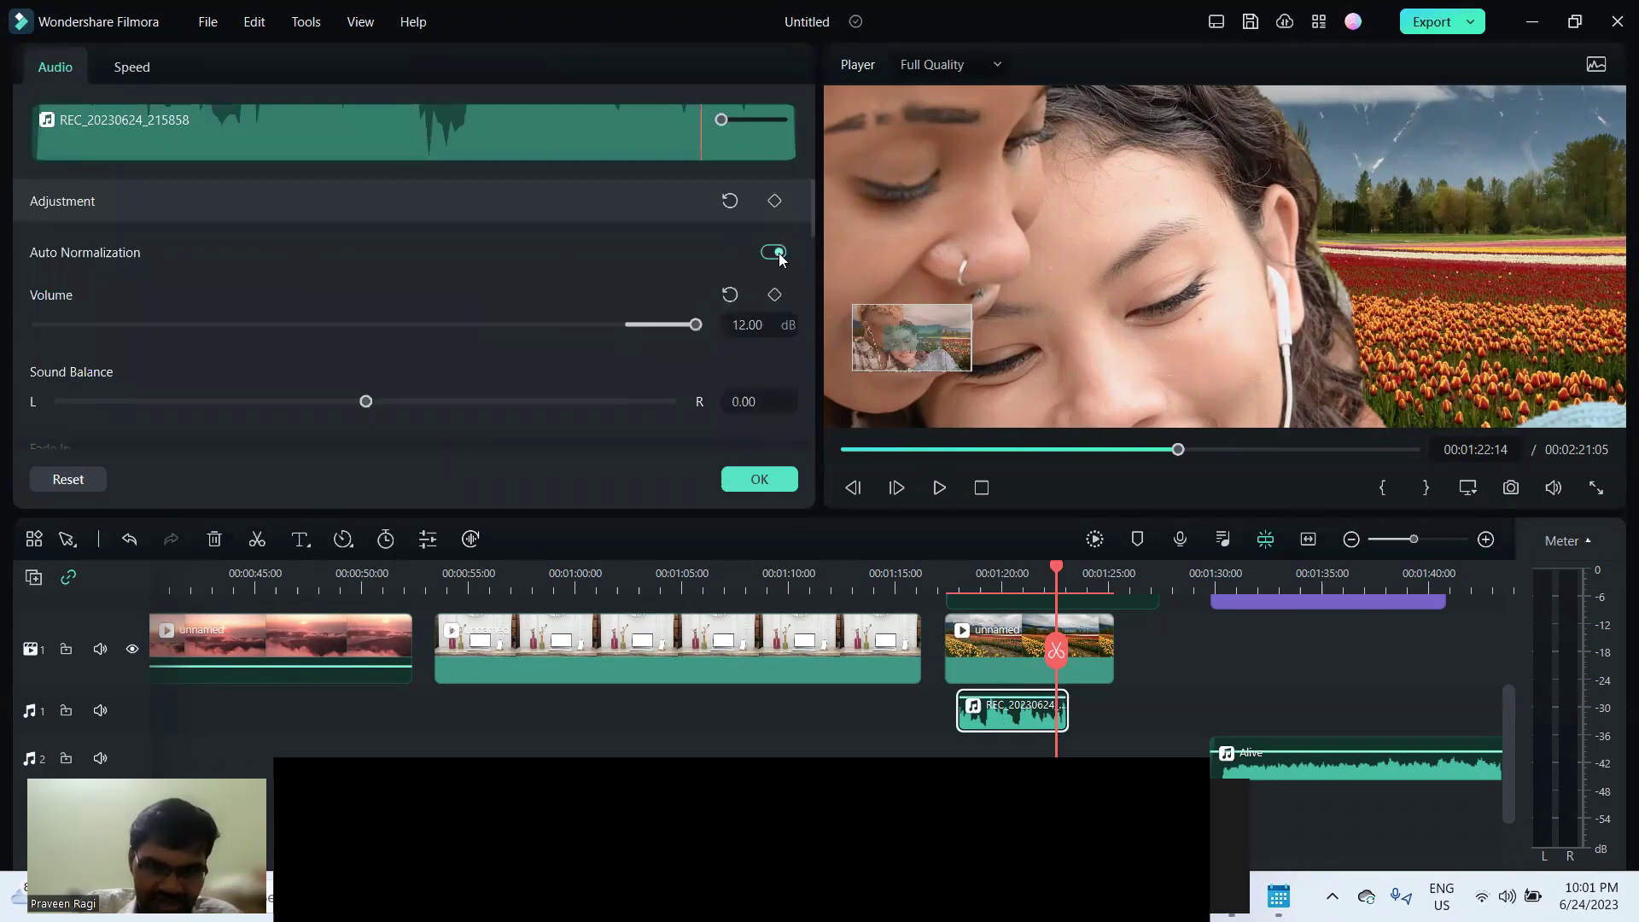
{"action": "scroll", "coordinate": [695, 341], "scroll_direction": "down", "scroll_amount": 3}
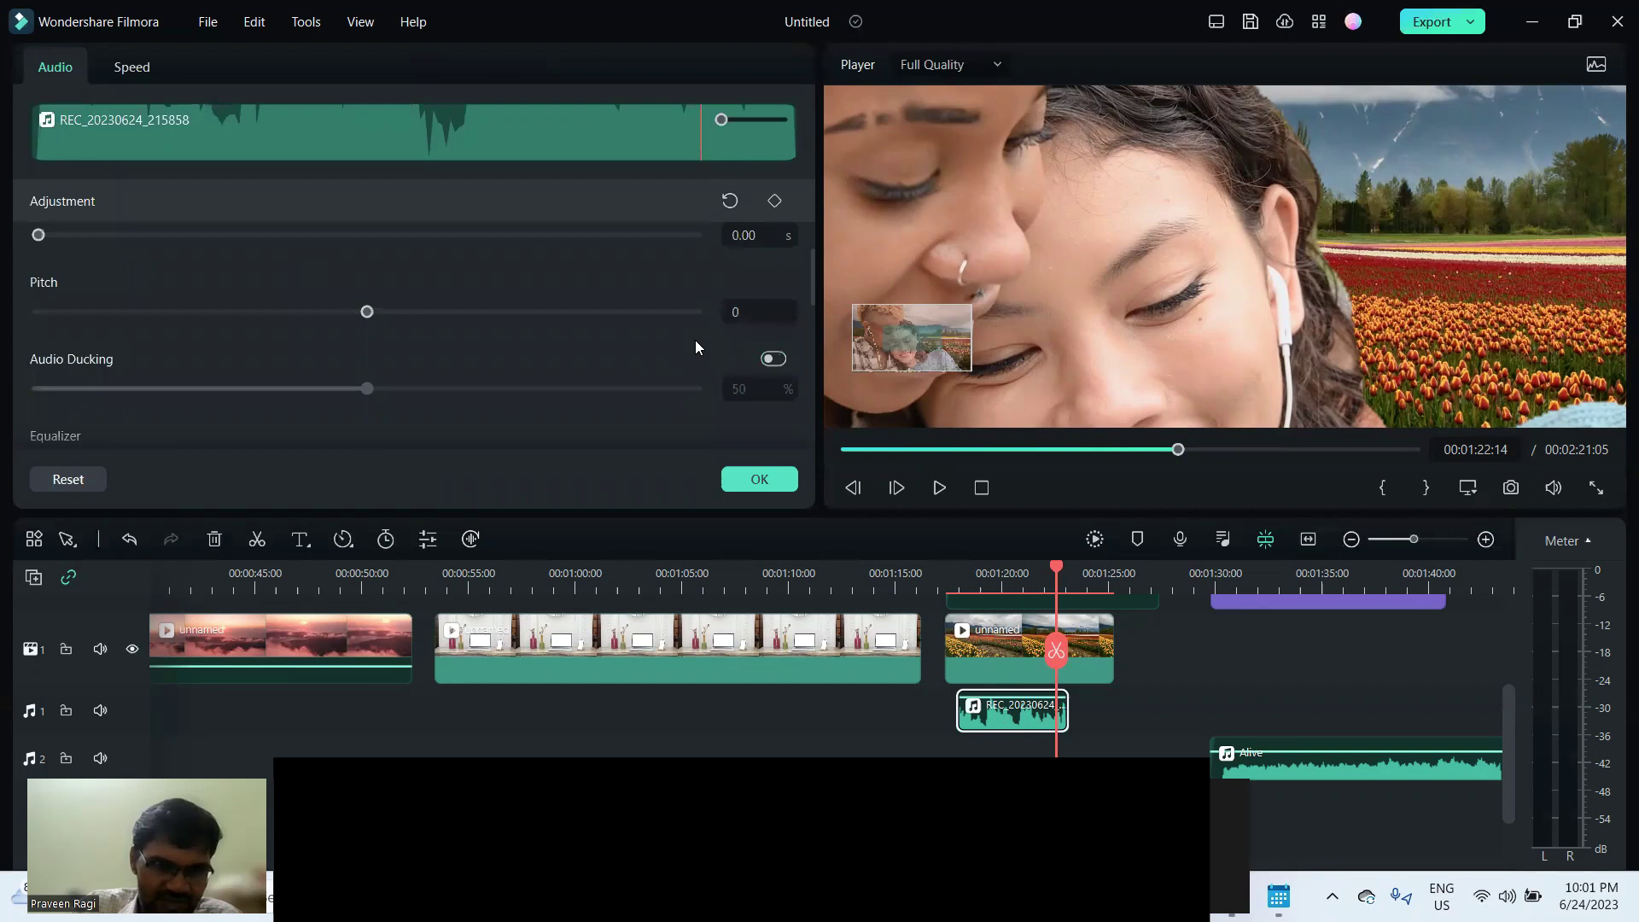
{"action": "scroll", "coordinate": [695, 340], "scroll_direction": "down", "scroll_amount": 2}
{"action": "scroll", "coordinate": [697, 340], "scroll_direction": "down", "scroll_amount": 1}
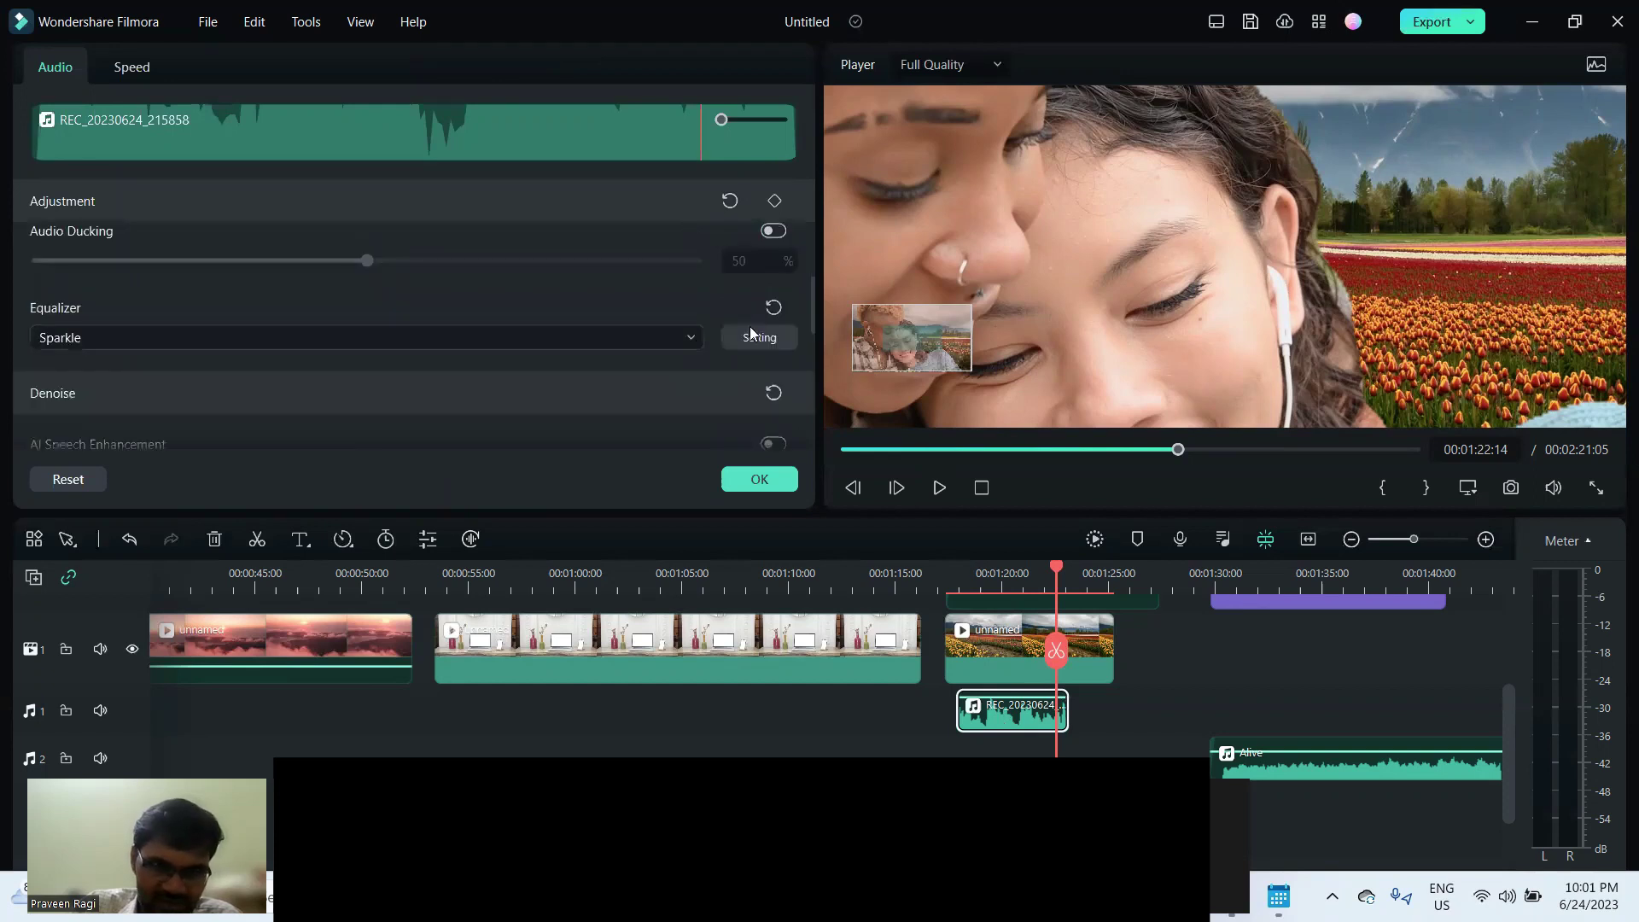
{"action": "left_click_drag", "start_coordinate": [811, 307], "coordinate": [820, 355]}
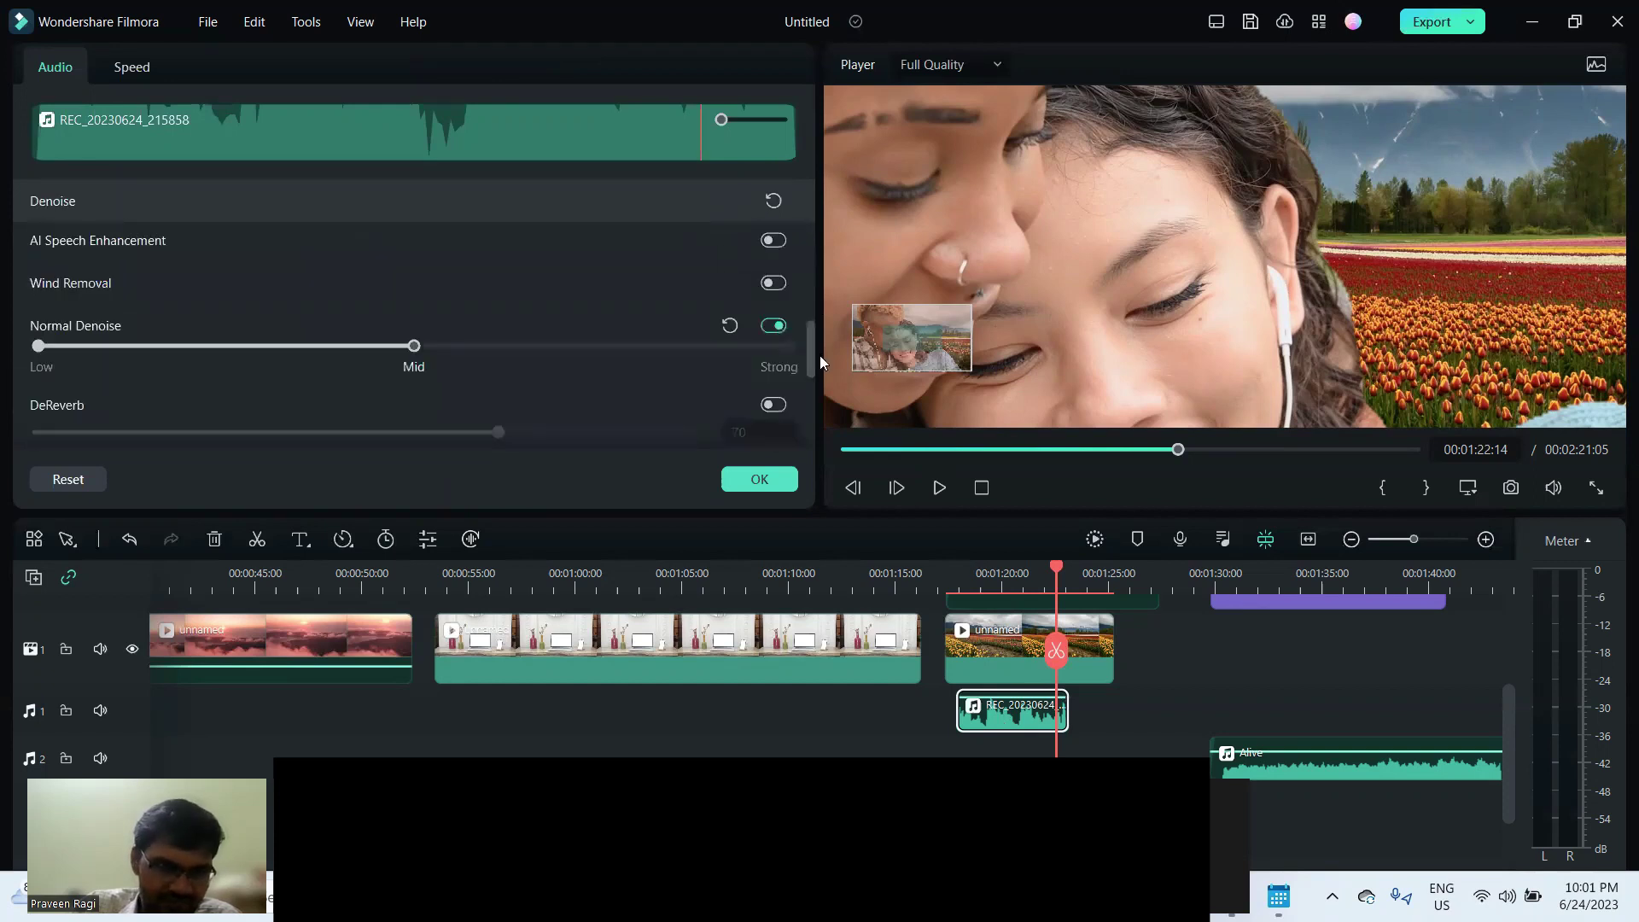
{"action": "scroll", "coordinate": [819, 357], "scroll_direction": "down", "scroll_amount": 1}
{"action": "scroll", "coordinate": [798, 369], "scroll_direction": "up", "scroll_amount": 2}
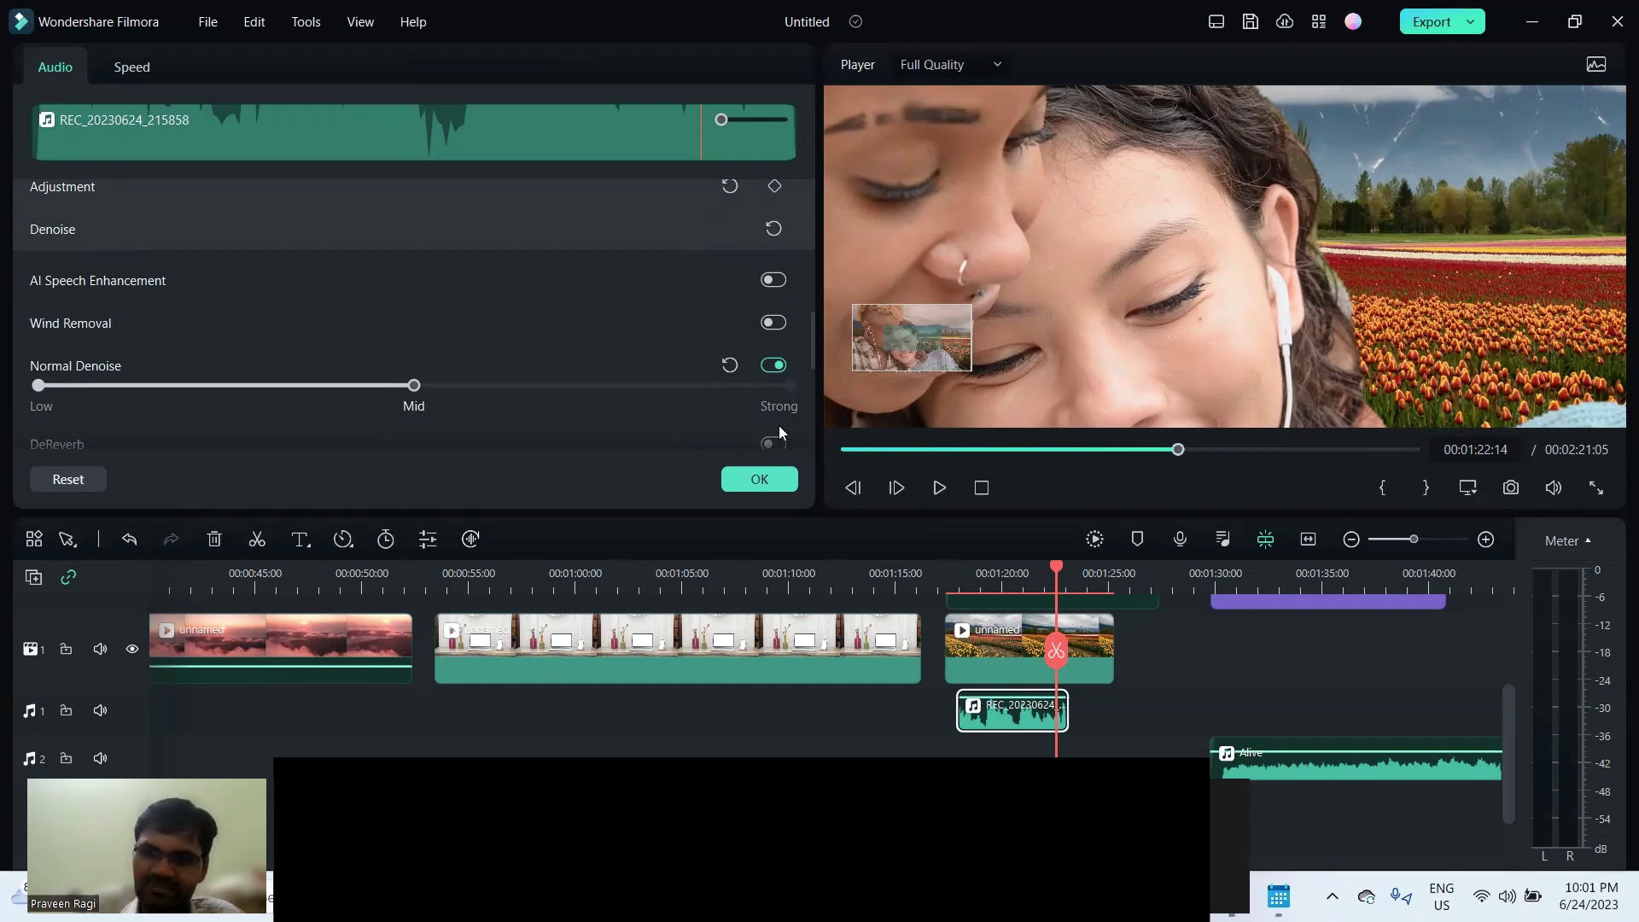
Select the INK TITLE clip, place the playhead at 1:21:05 and set the preview's zoom level to Fit.
{"action": "left_click", "coordinate": [1289, 760]}
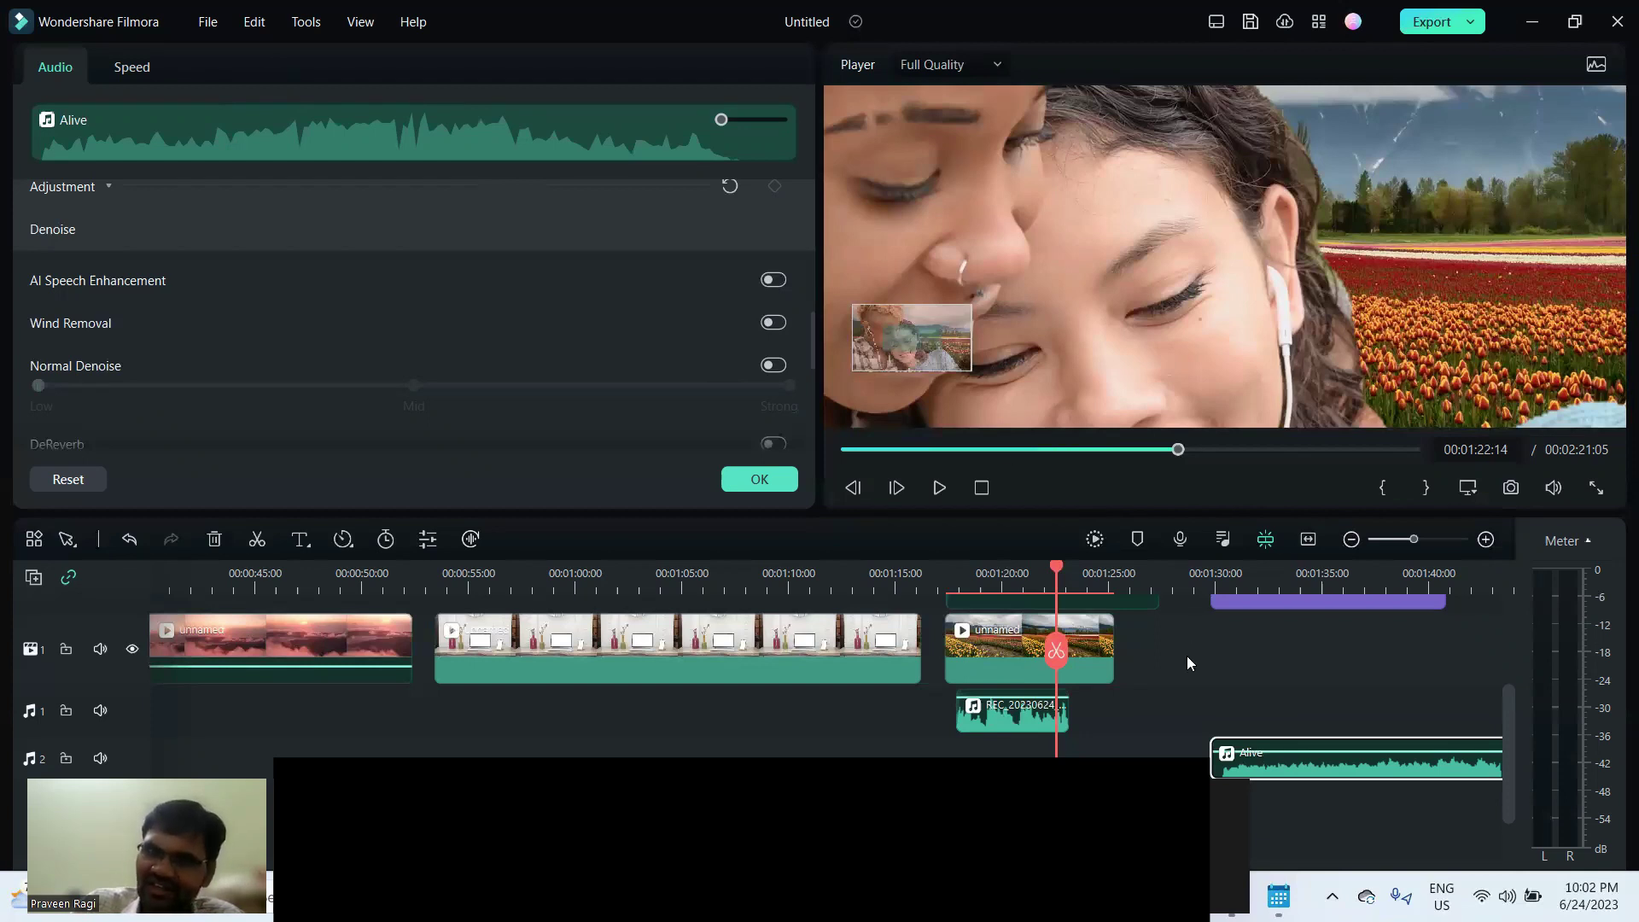
{"action": "scroll", "coordinate": [1178, 640], "scroll_direction": "up", "scroll_amount": 1}
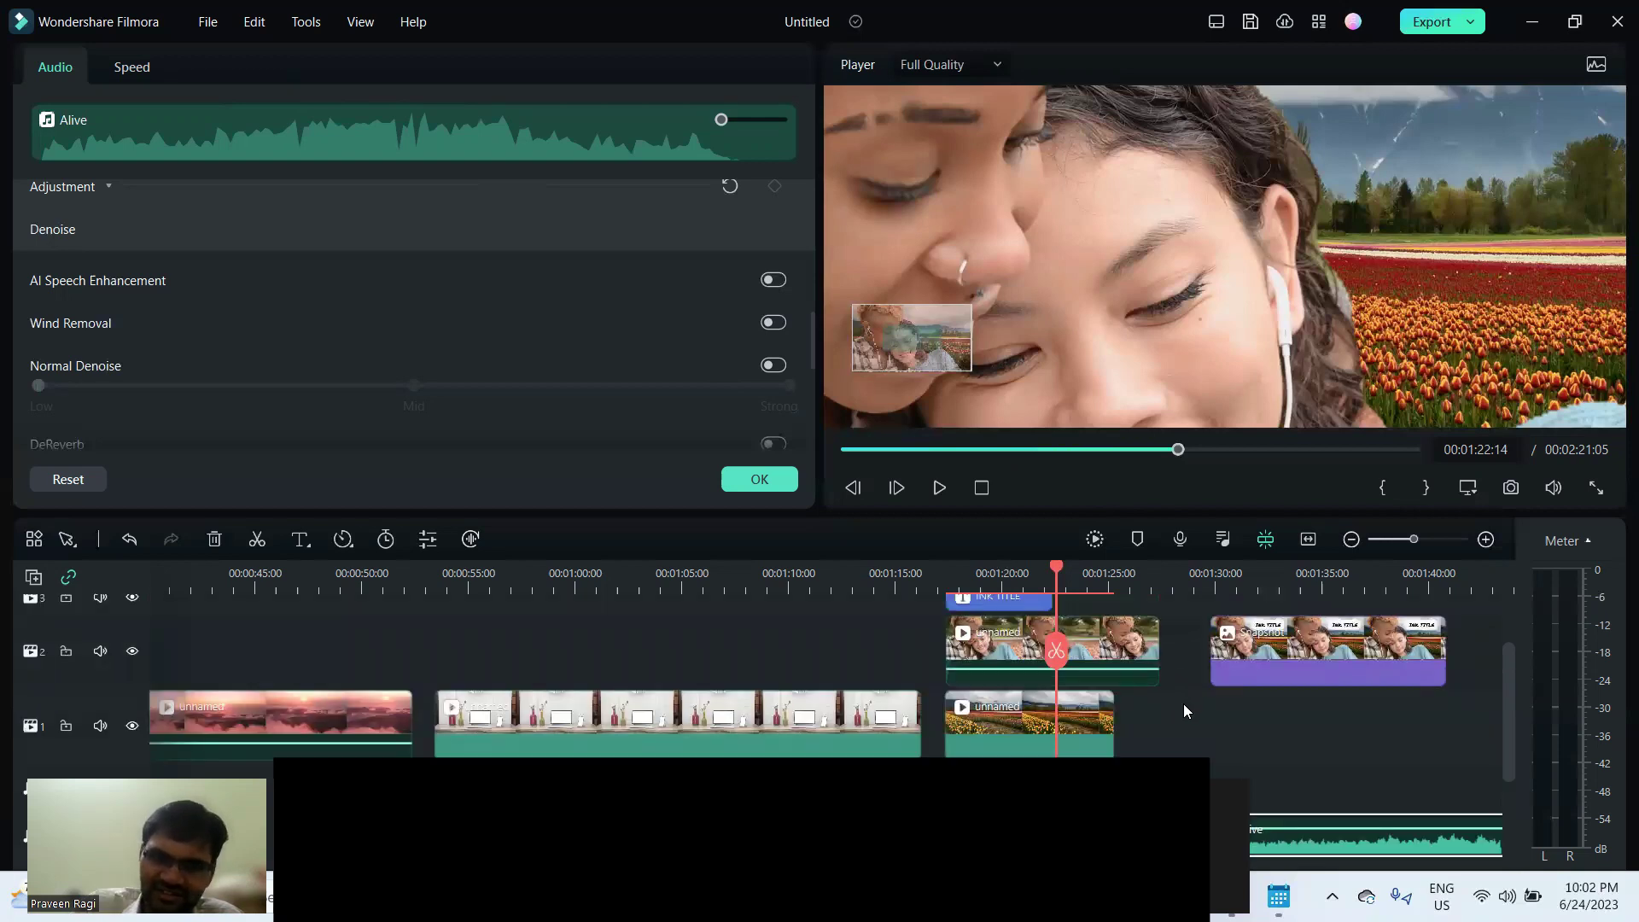
{"action": "scroll", "coordinate": [1184, 703], "scroll_direction": "up", "scroll_amount": 1}
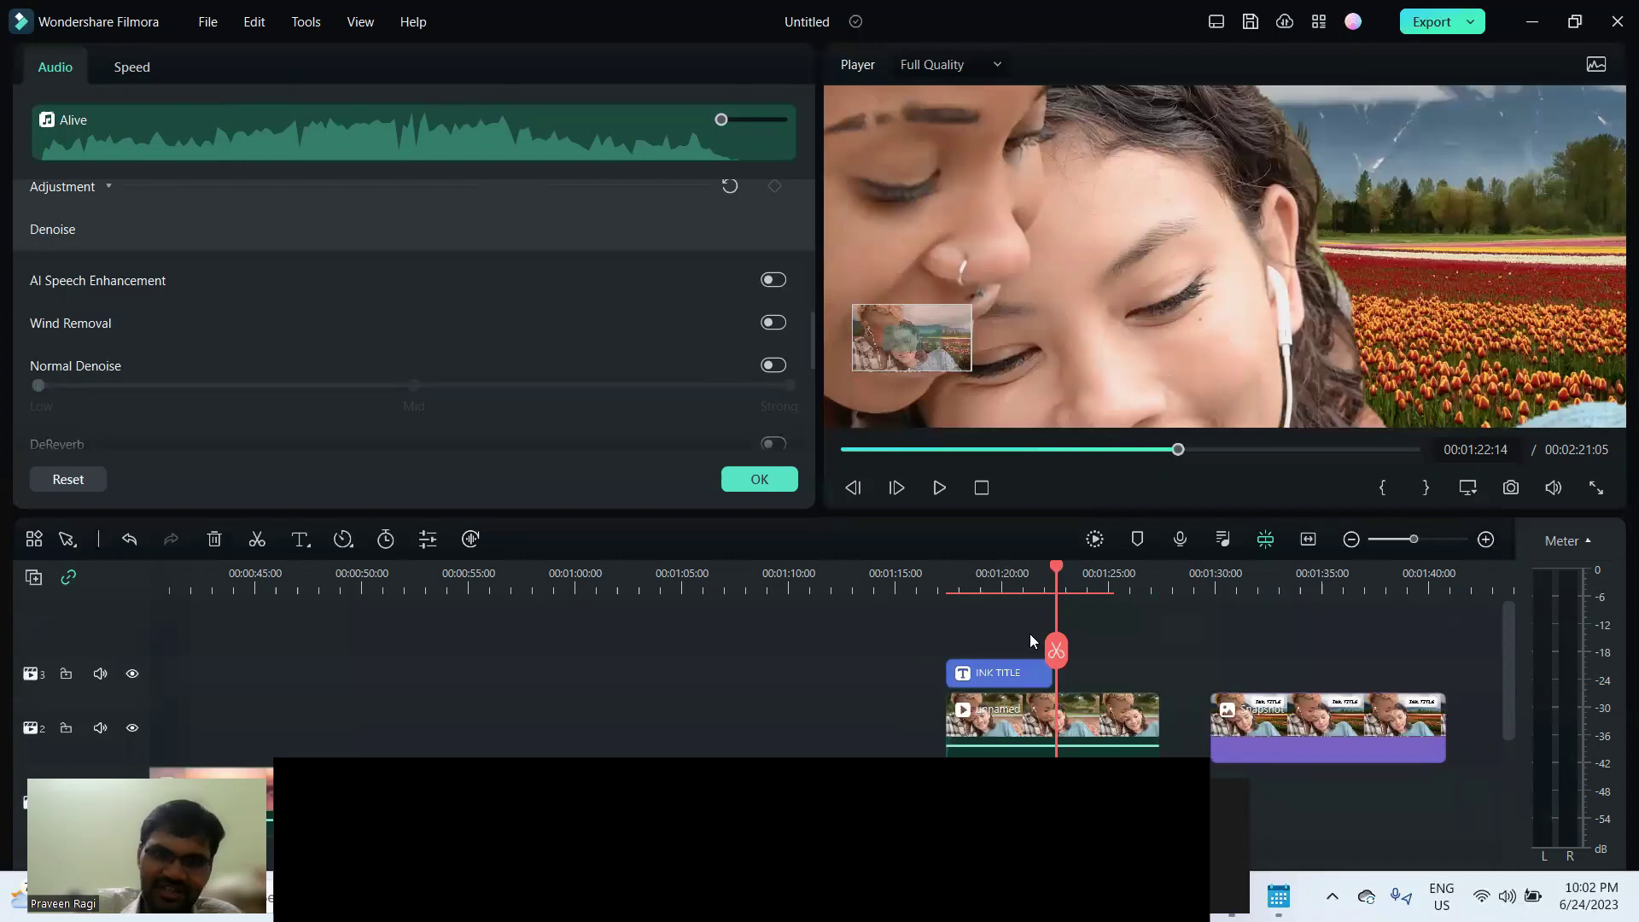
{"action": "left_click", "coordinate": [993, 585]}
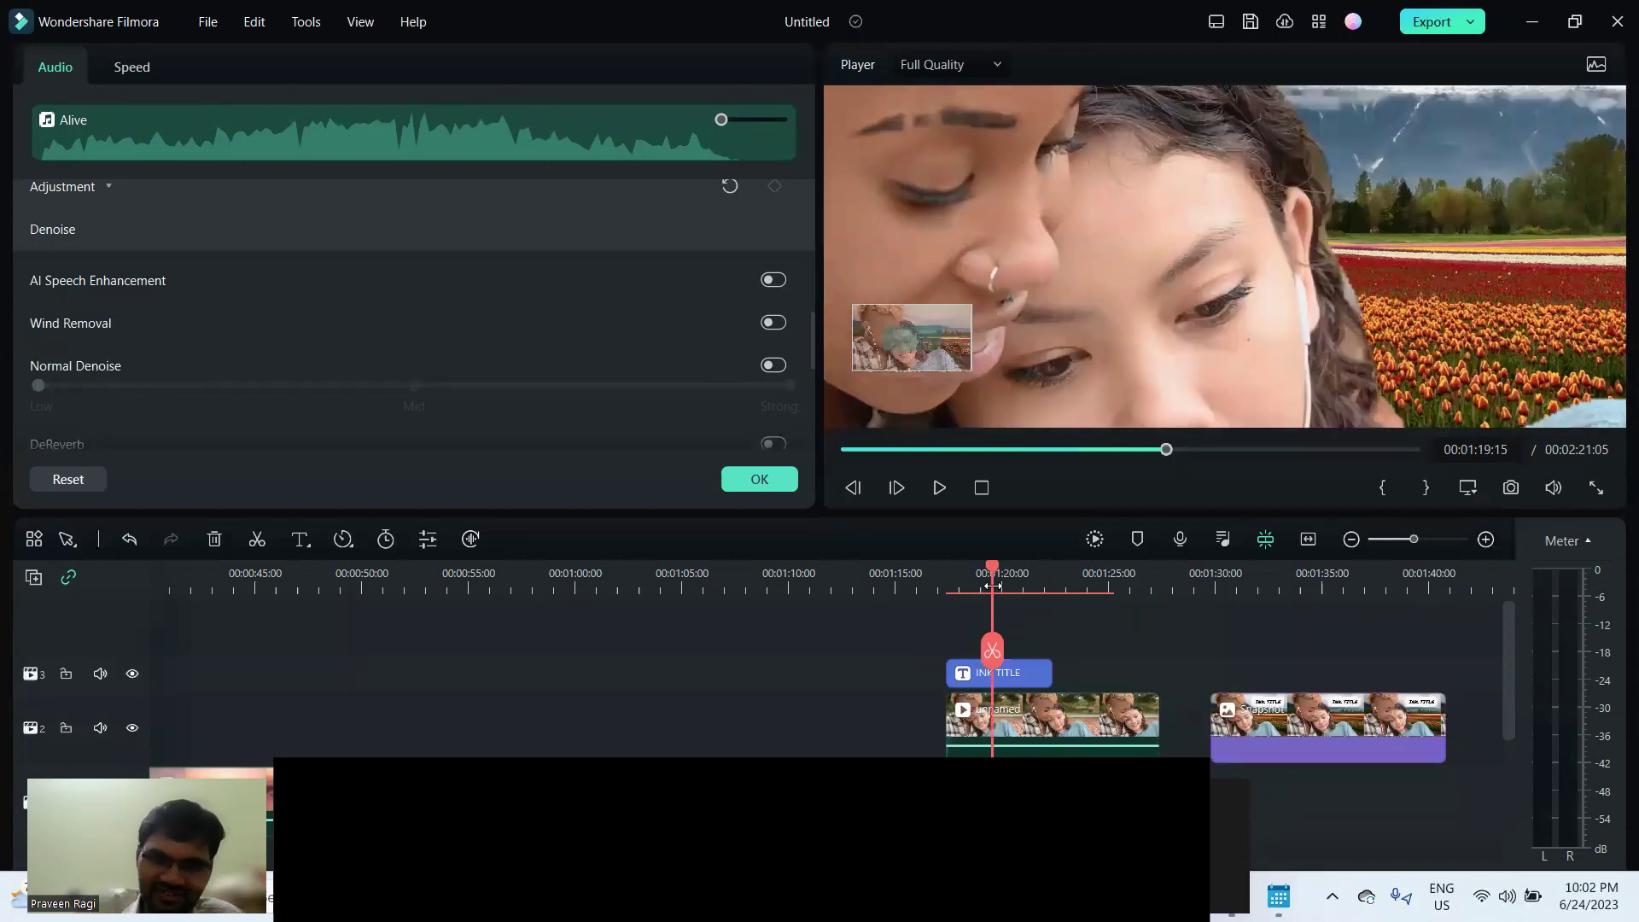
{"action": "left_click", "coordinate": [1248, 706]}
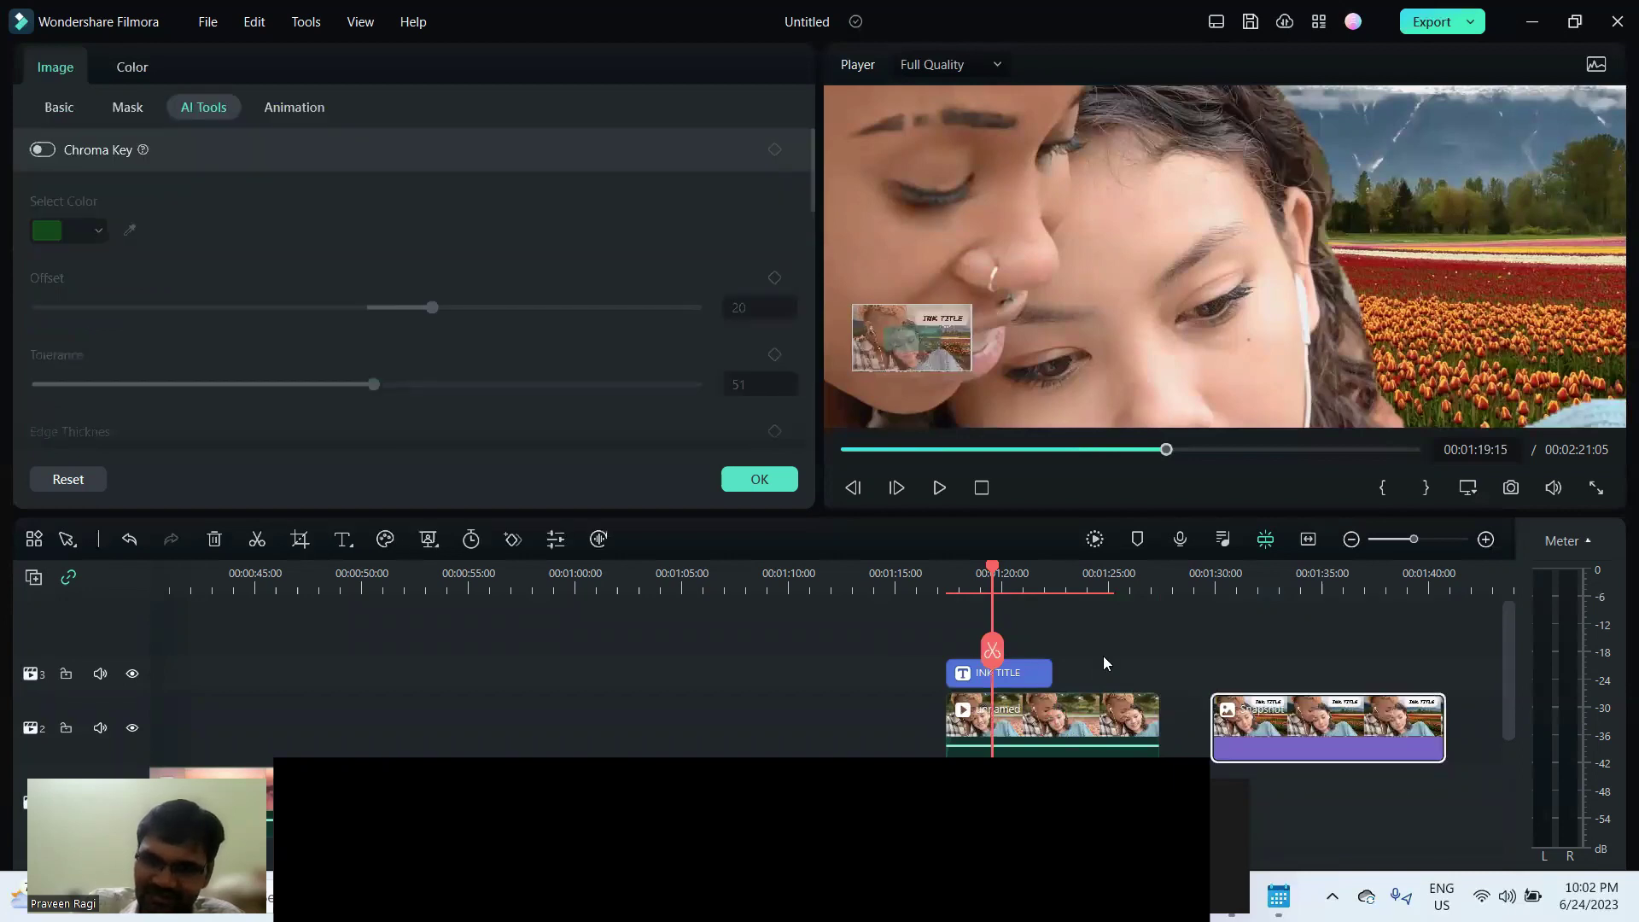
{"action": "left_click", "coordinate": [1047, 672]}
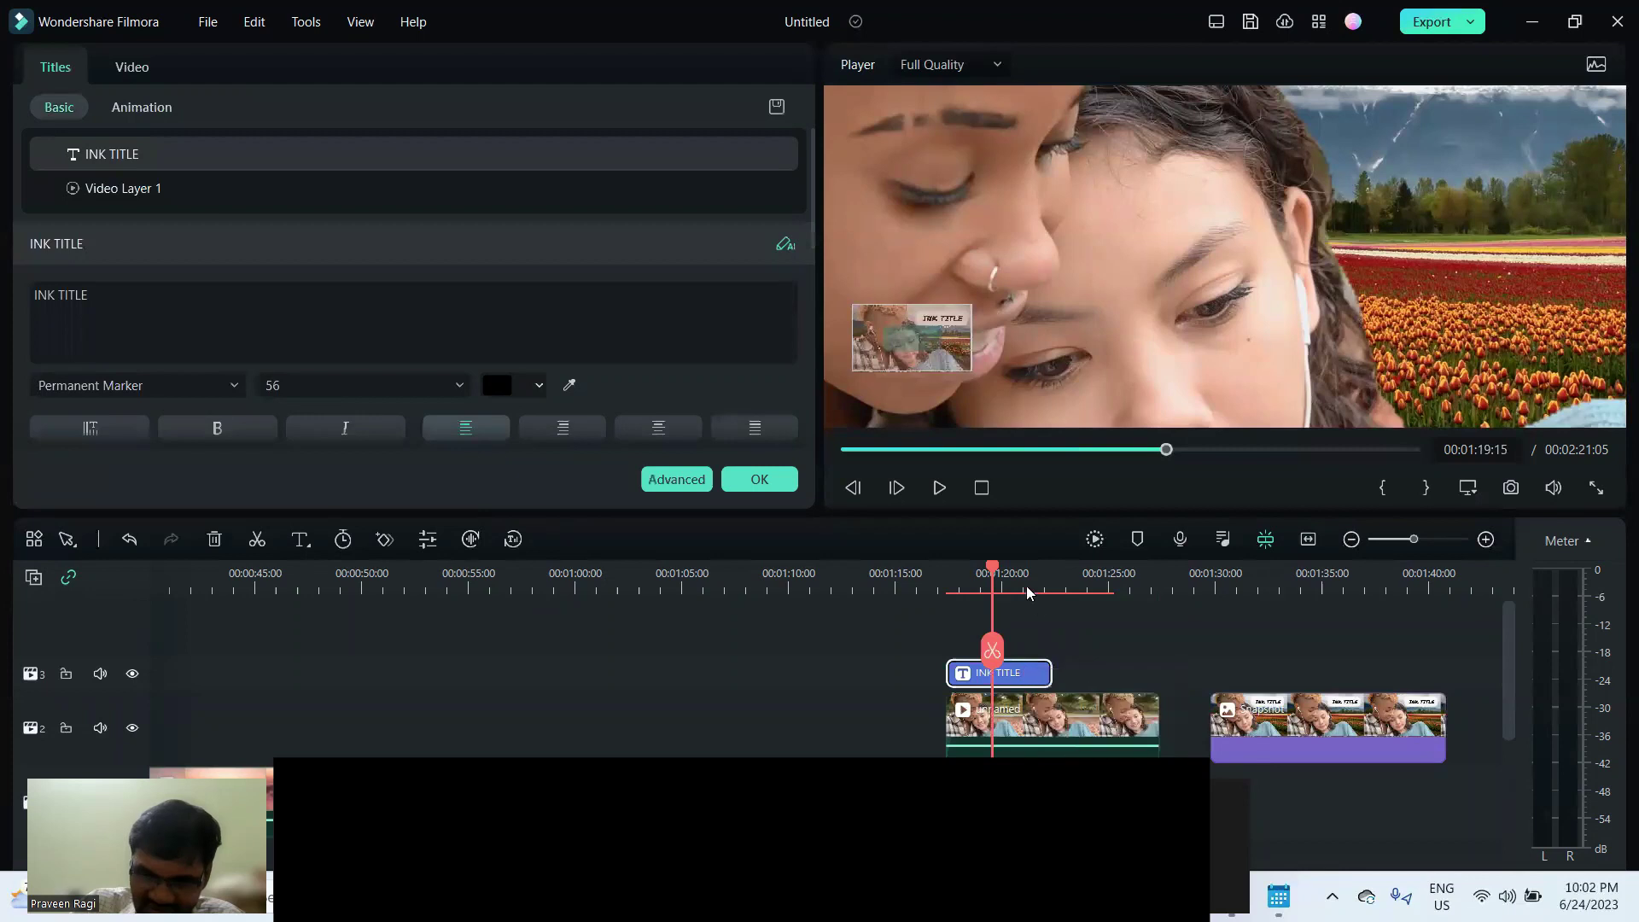
{"action": "left_click", "coordinate": [1027, 573]}
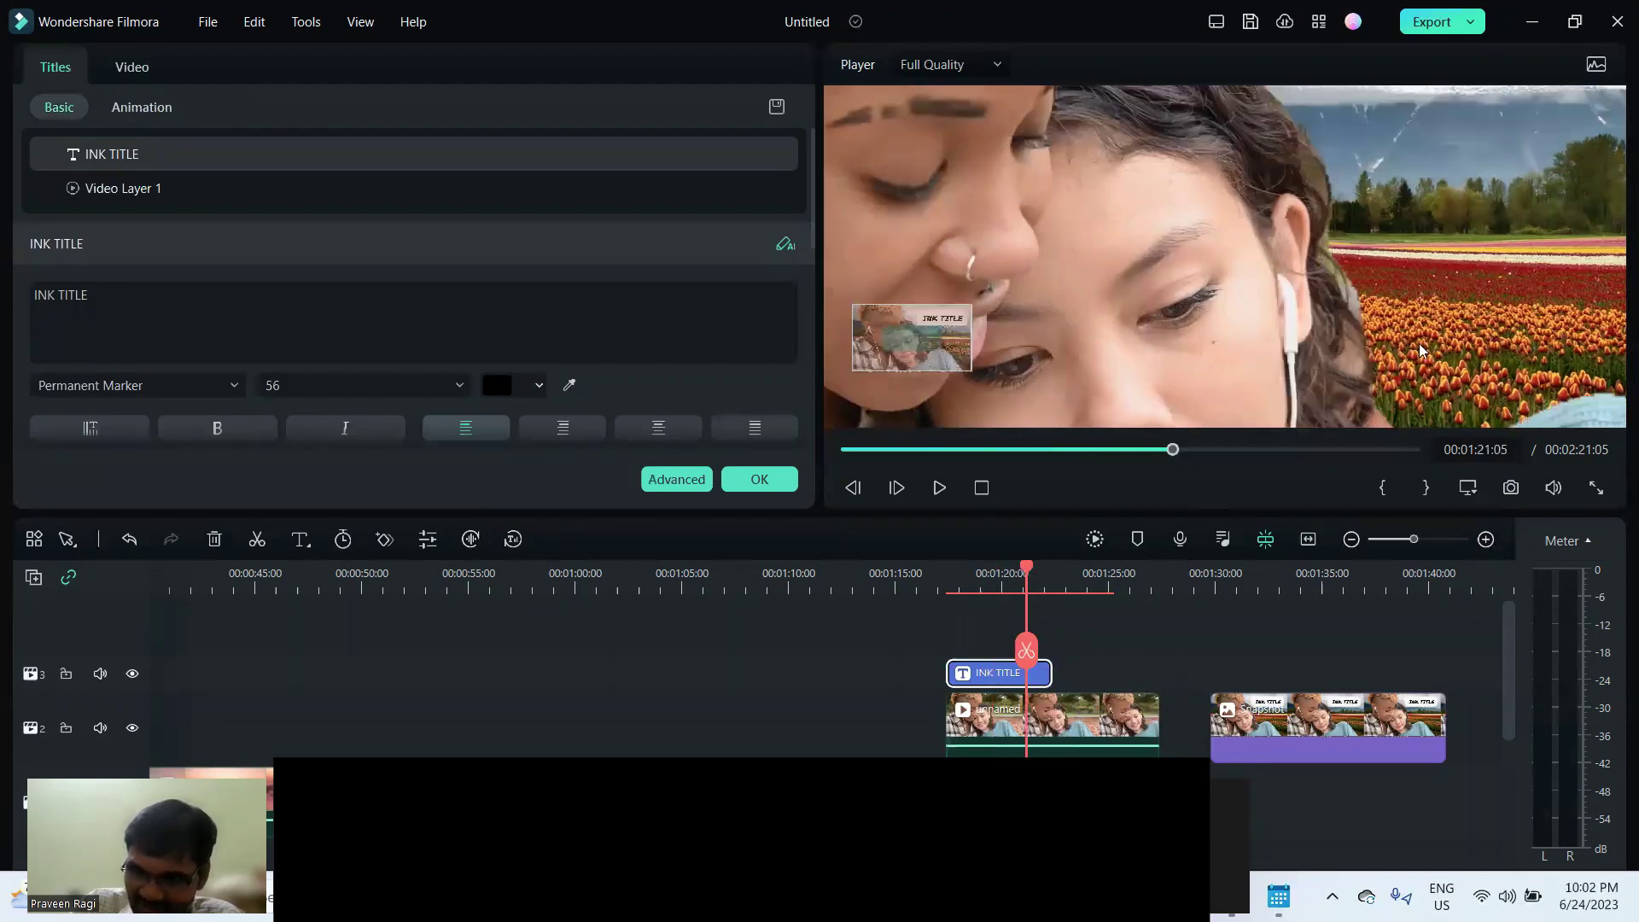
{"action": "left_click", "coordinate": [1474, 495]}
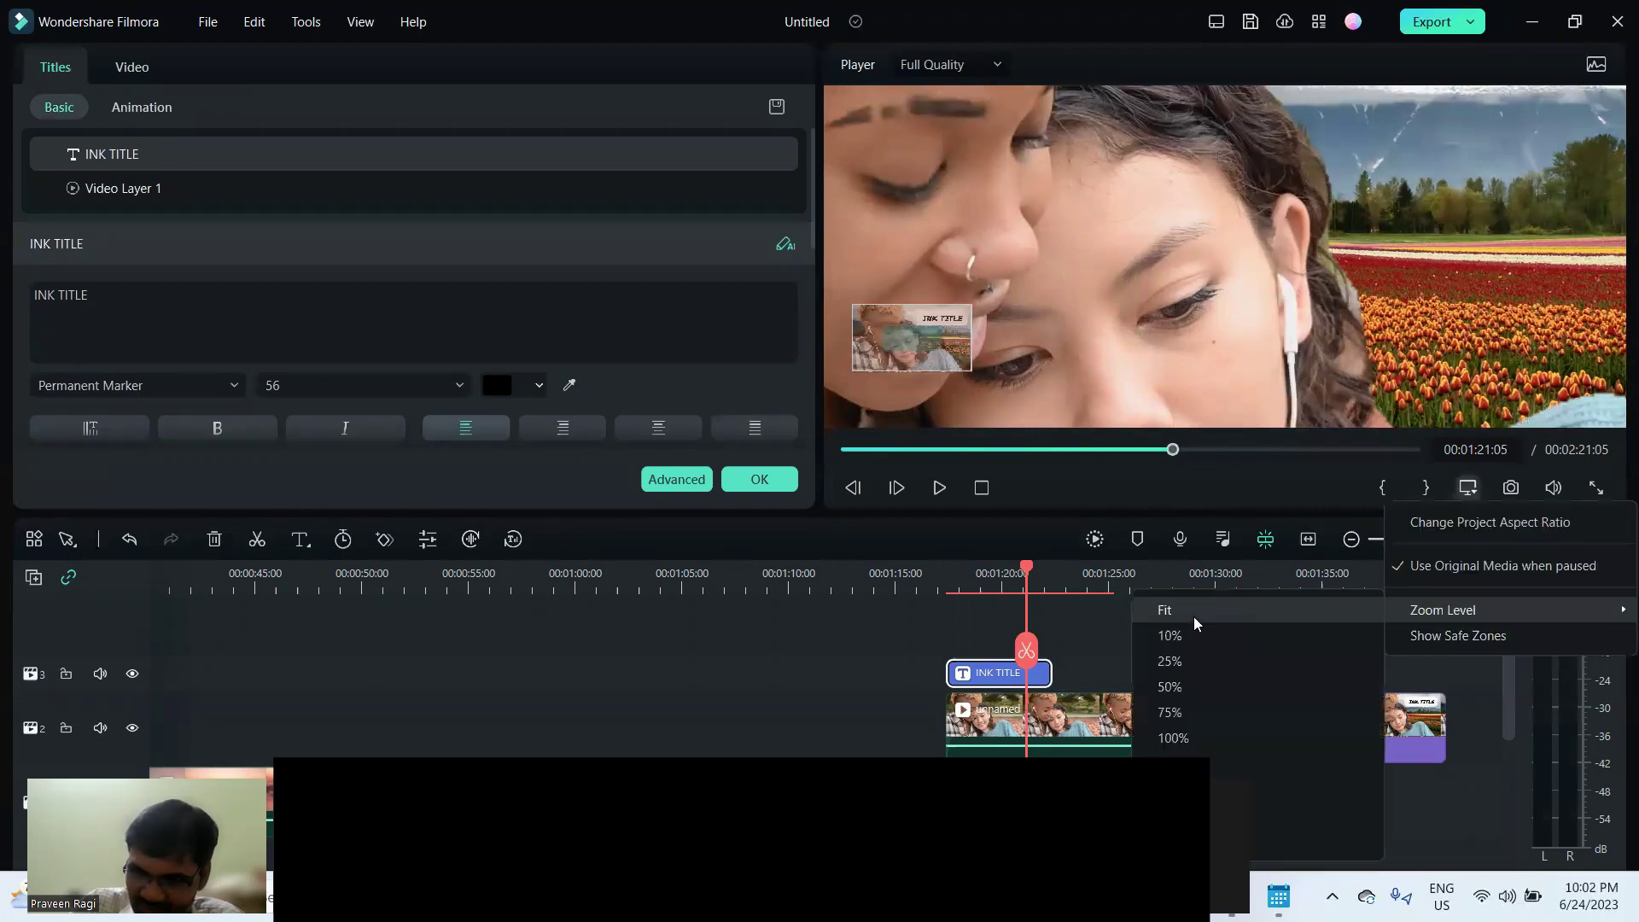
{"action": "left_click", "coordinate": [1195, 622]}
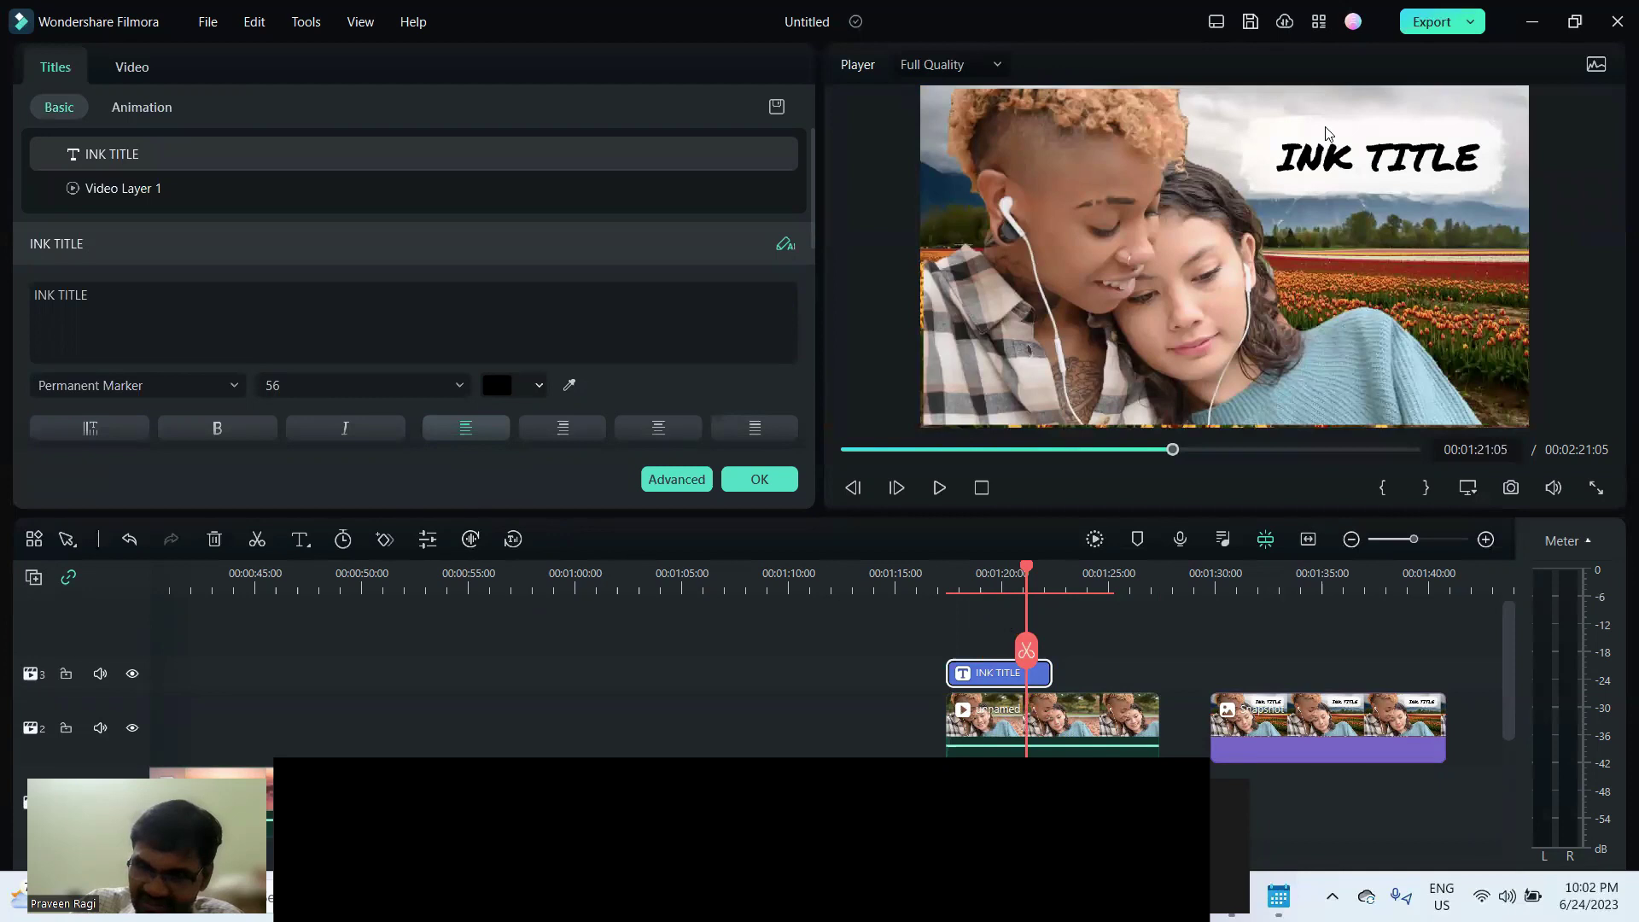
Move the INK TITLE clip on track 3 so it starts at the 1:19:05 playhead position.
{"action": "left_click", "coordinate": [1289, 126]}
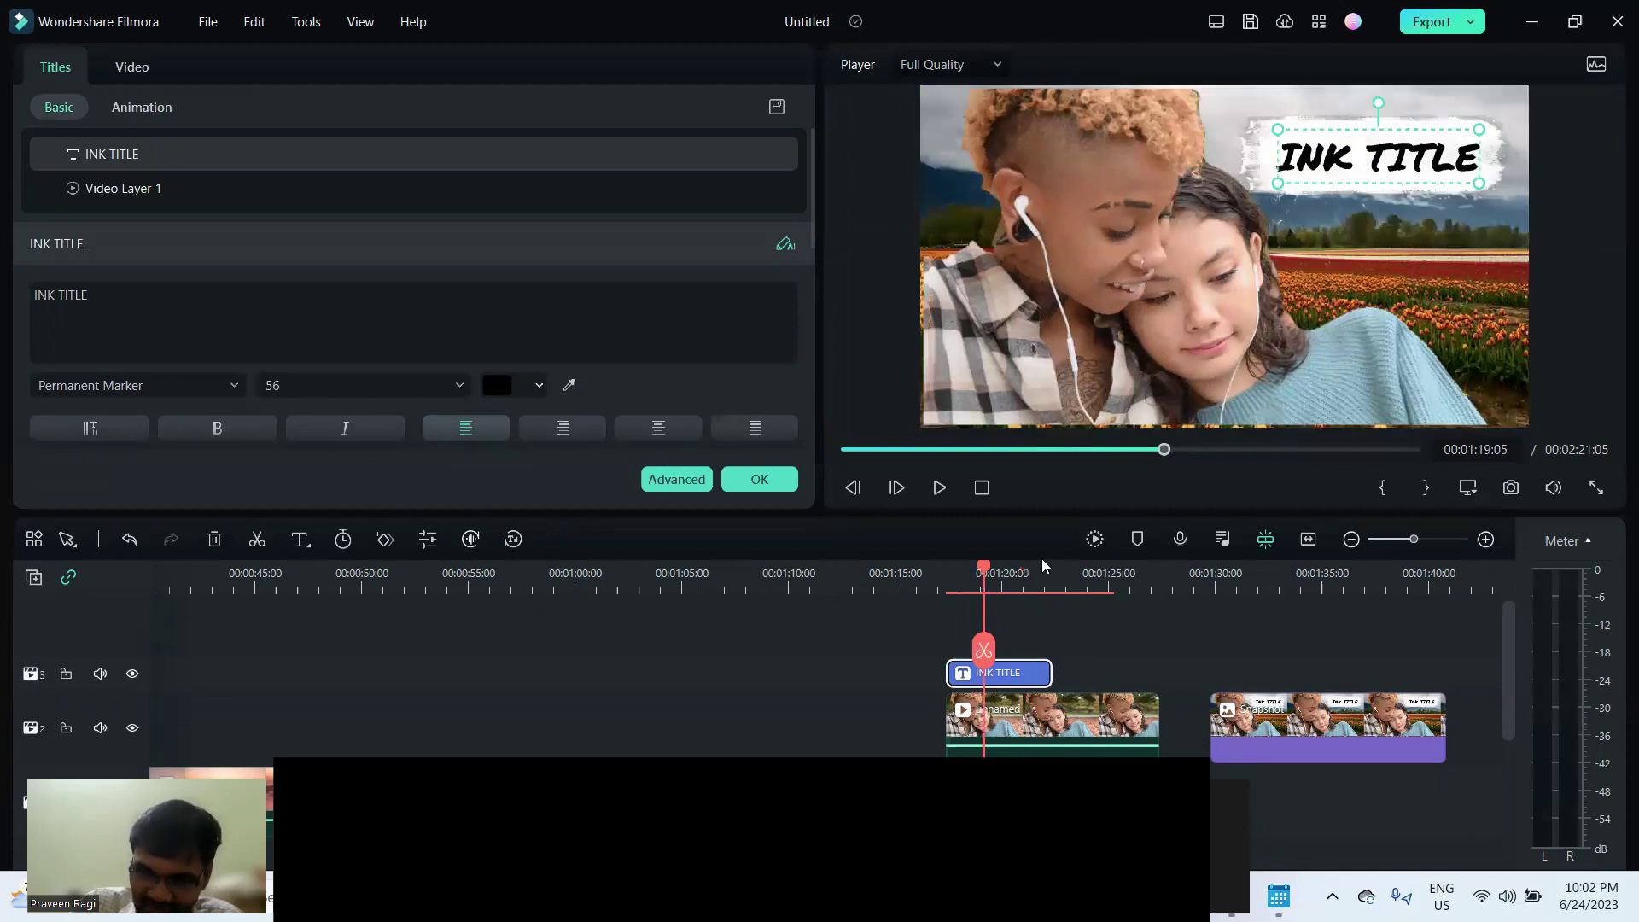
{"action": "left_click", "coordinate": [1014, 681]}
{"action": "left_click_drag", "start_coordinate": [1015, 680], "coordinate": [1105, 673]}
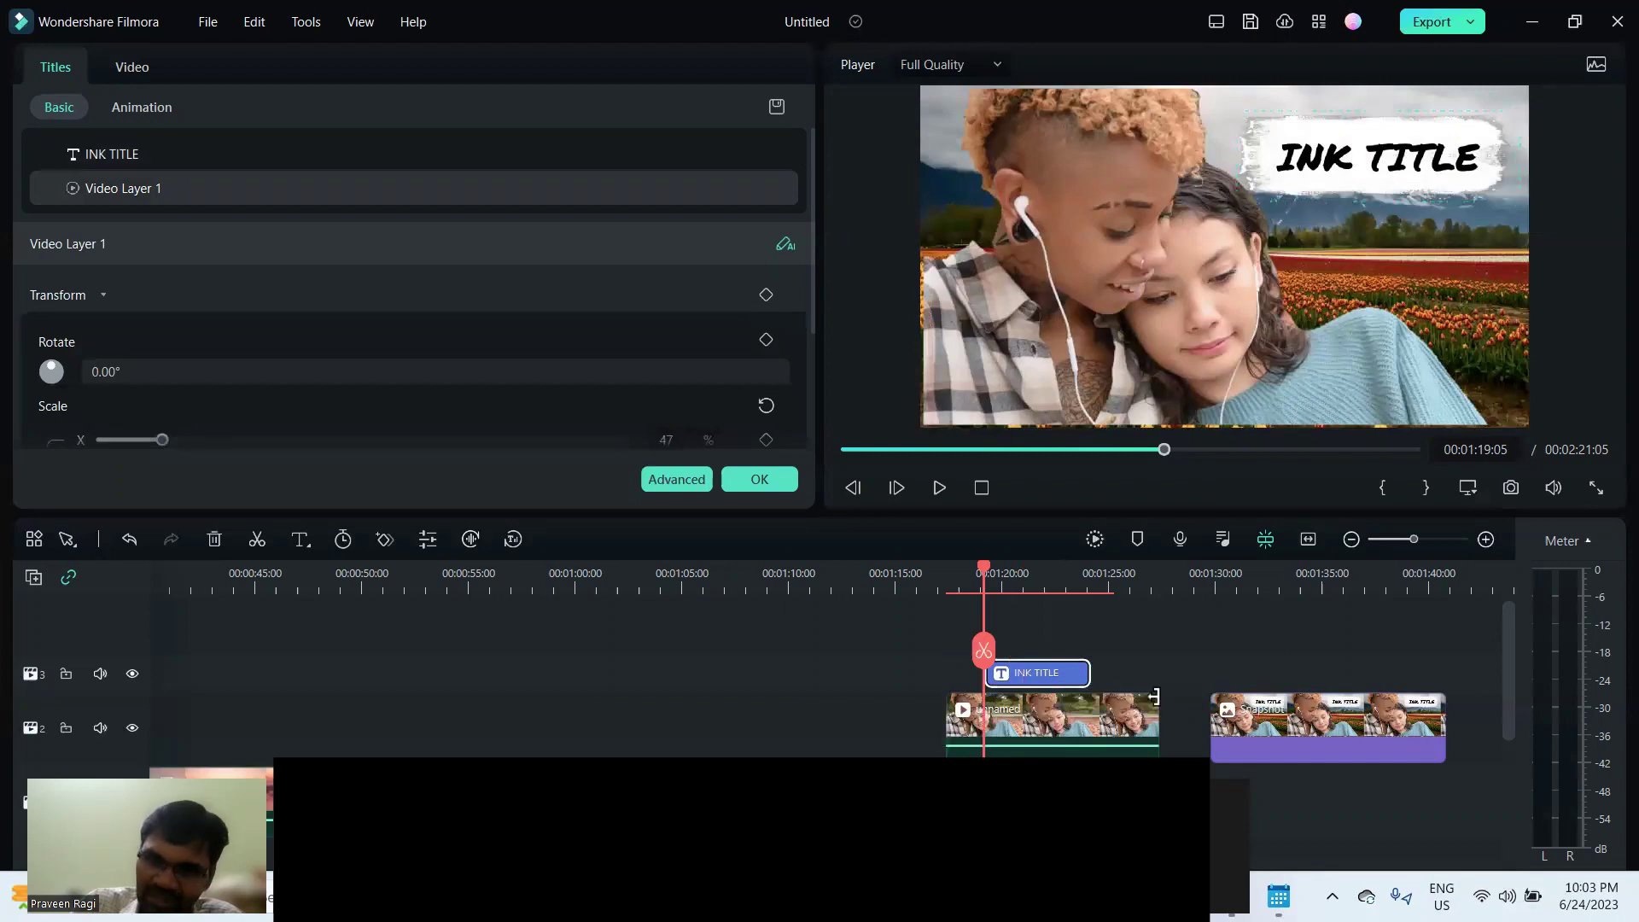
Examine how the tulip-field background, couple video and INK TITLE are layered across the video tracks, and close the title's settings.
{"action": "scroll", "coordinate": [1207, 699], "scroll_direction": "down", "scroll_amount": 1}
{"action": "scroll", "coordinate": [1198, 690], "scroll_direction": "up", "scroll_amount": 2}
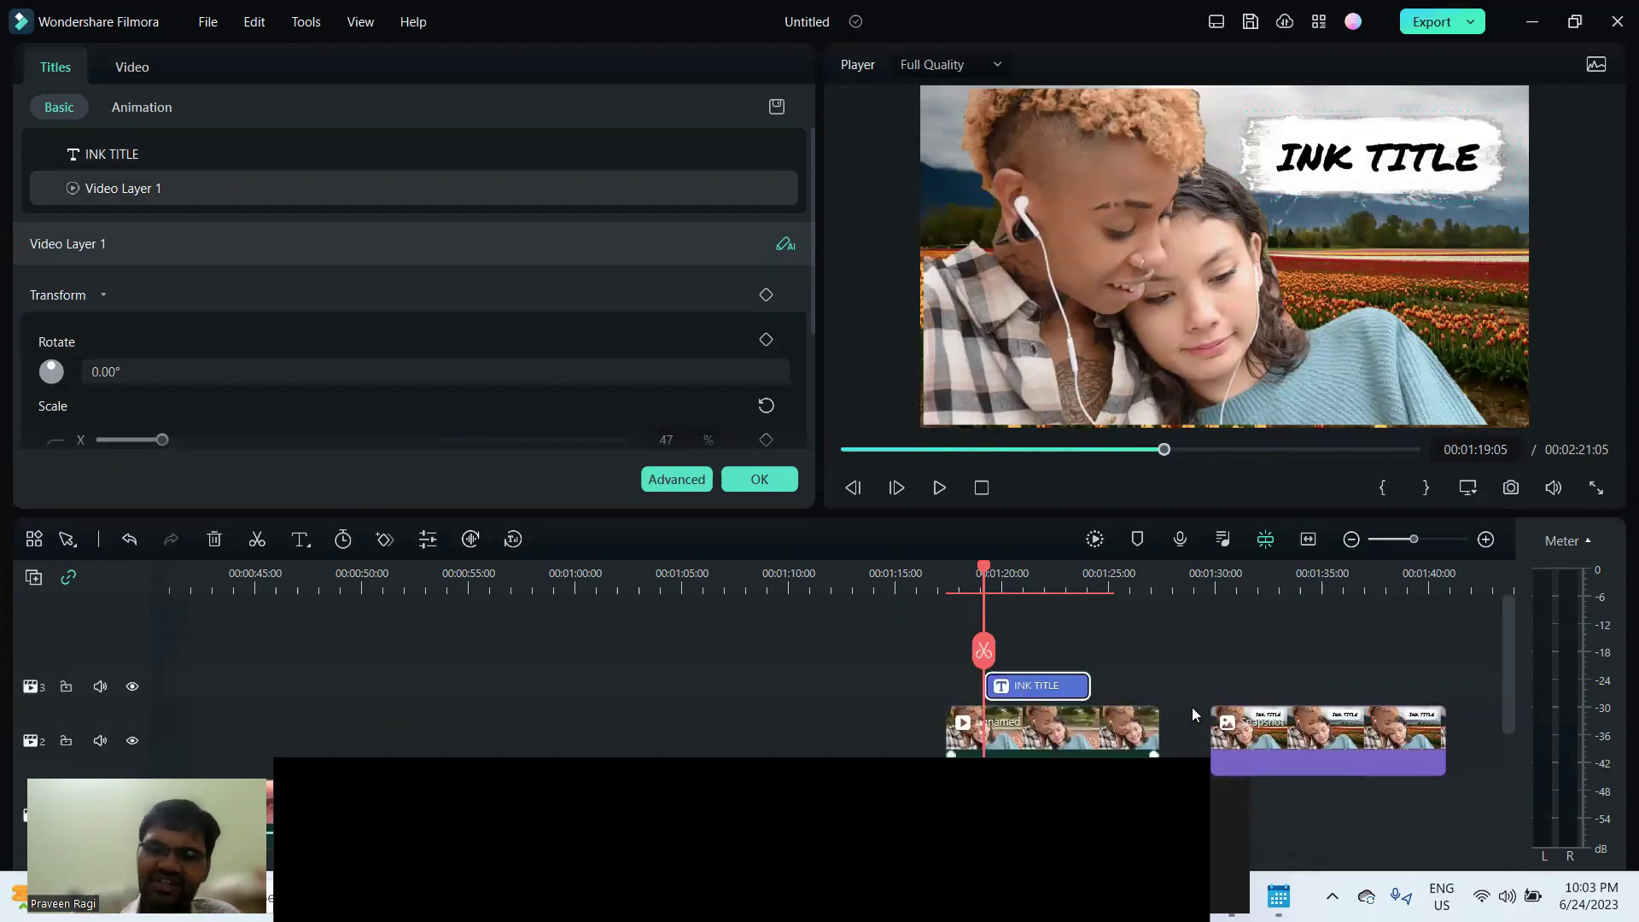
{"action": "scroll", "coordinate": [1185, 709], "scroll_direction": "down", "scroll_amount": 1}
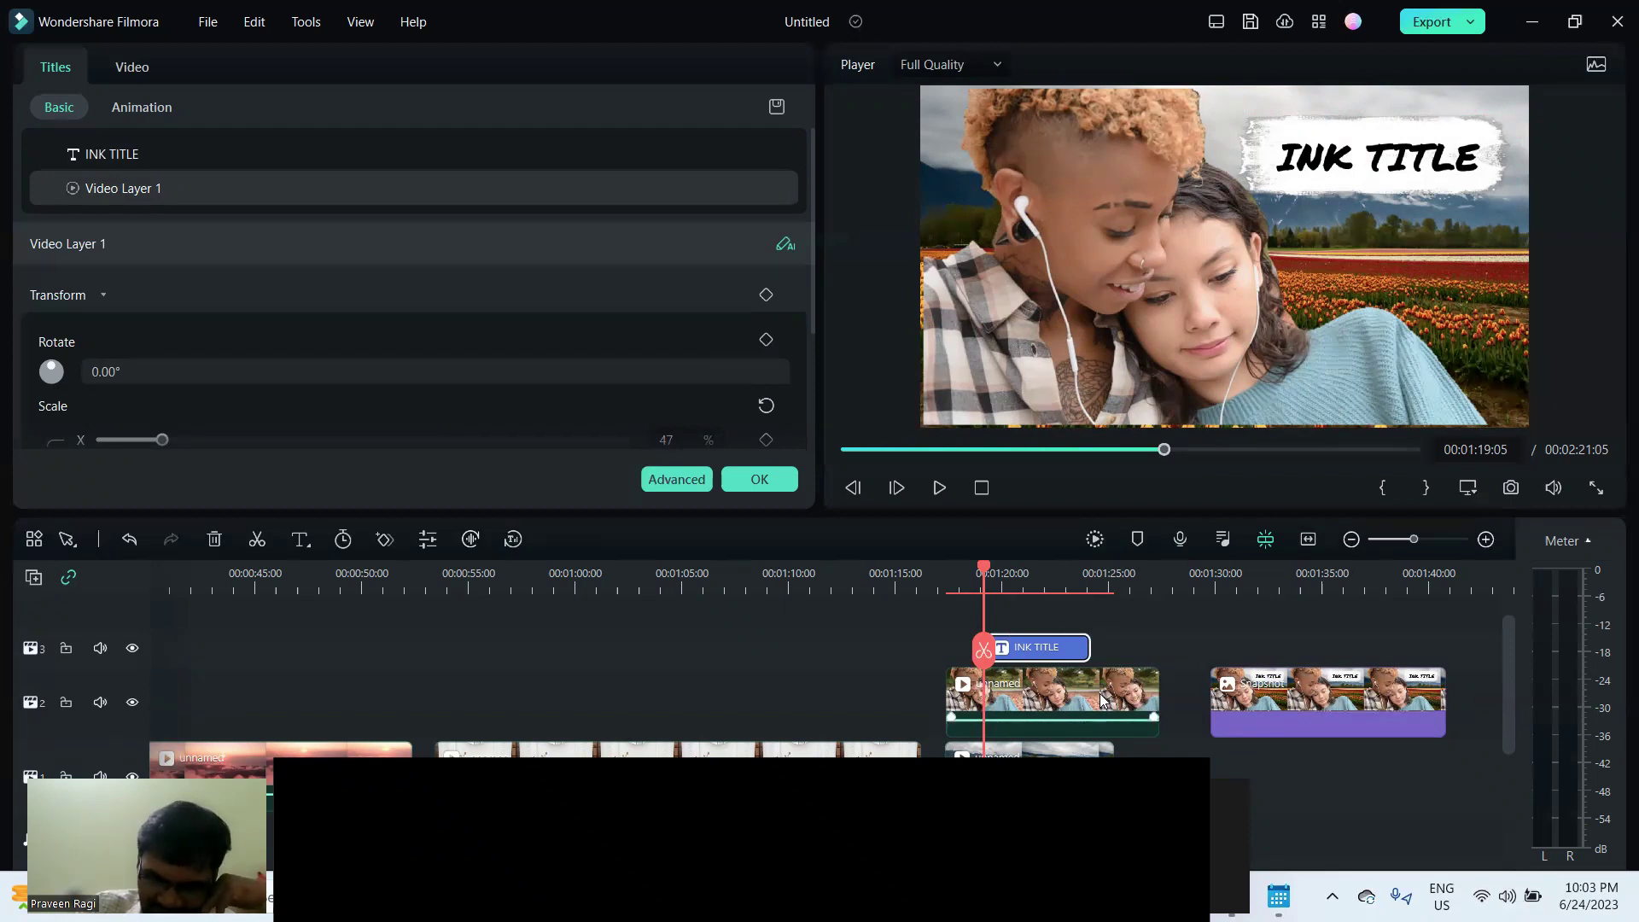
{"action": "scroll", "coordinate": [1054, 721], "scroll_direction": "down", "scroll_amount": 1}
{"action": "left_click", "coordinate": [1040, 724]}
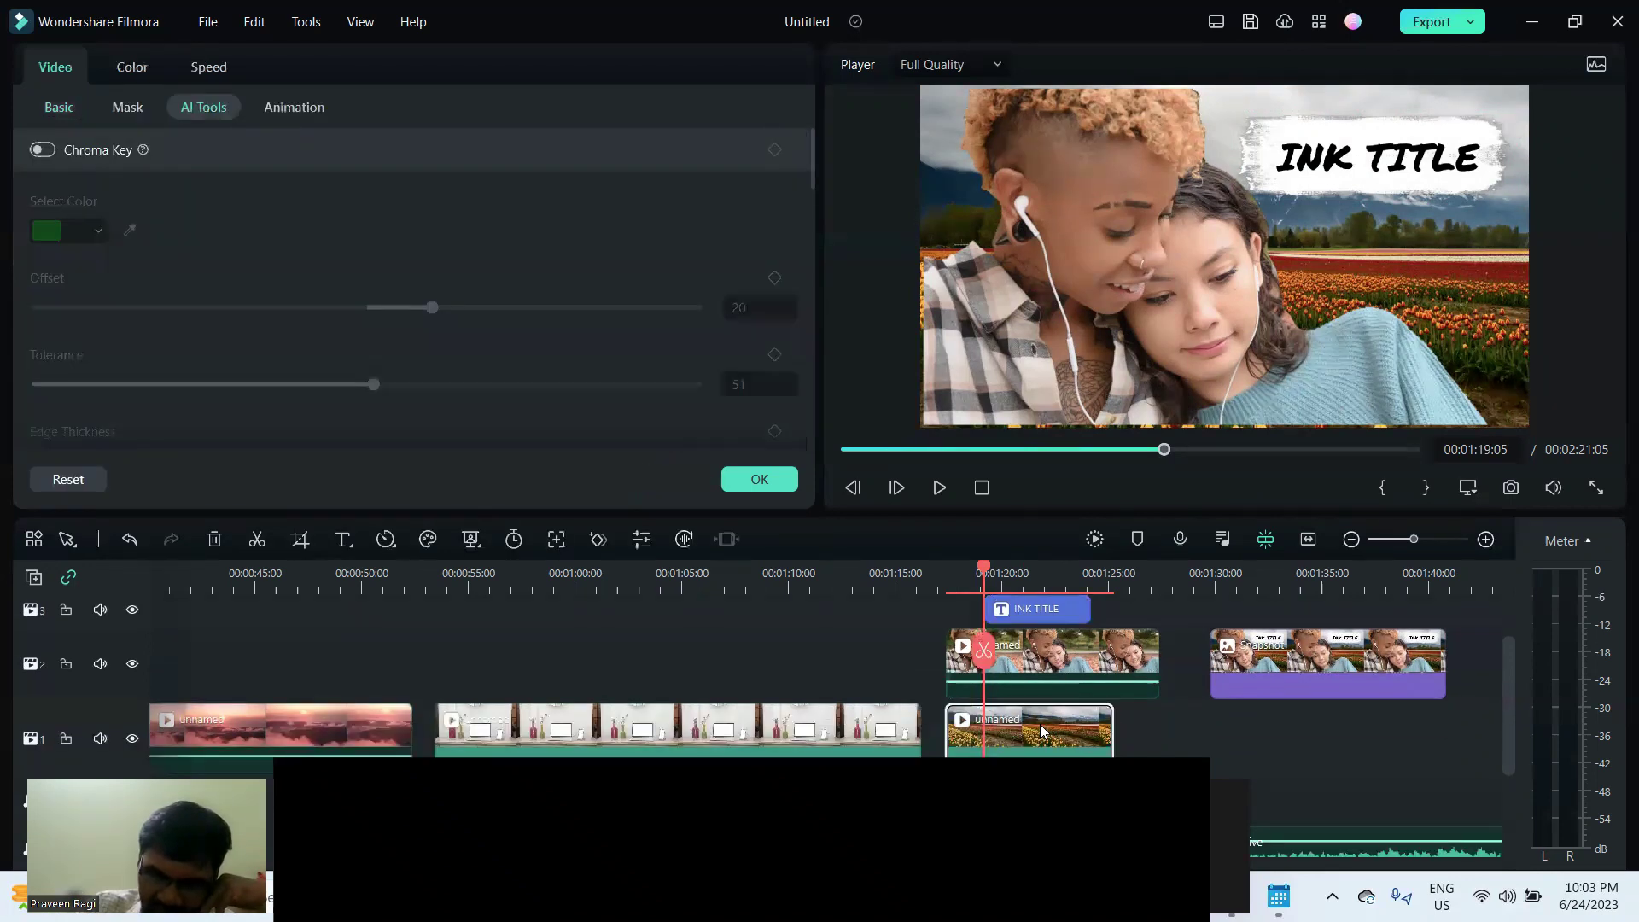
{"action": "left_click", "coordinate": [1426, 269]}
{"action": "left_click", "coordinate": [1044, 743]}
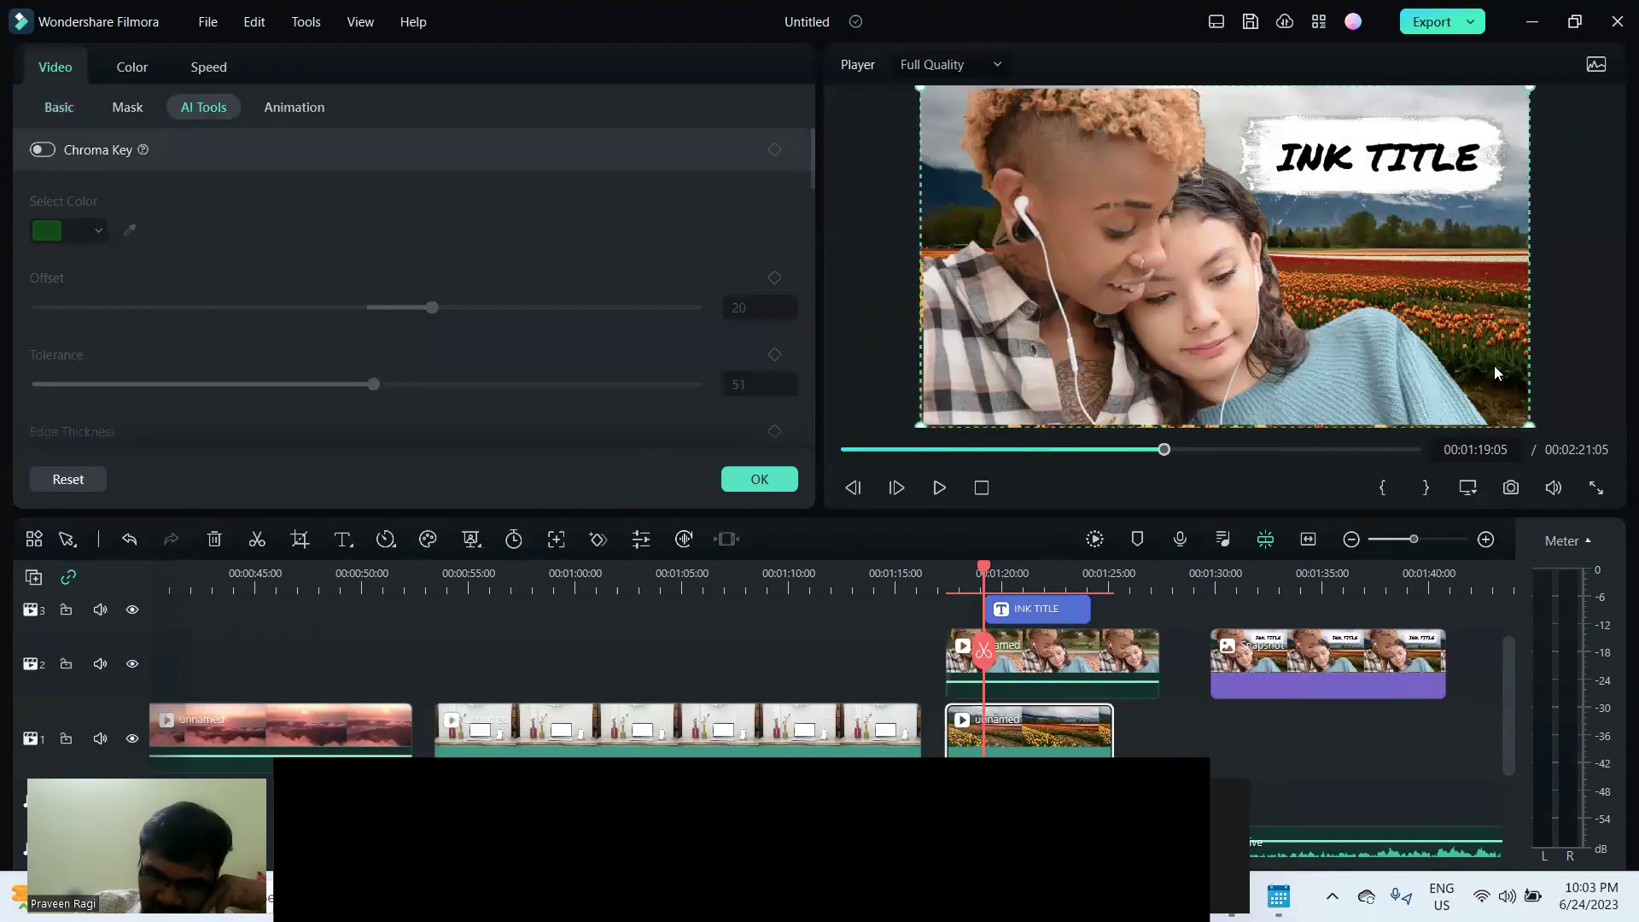
{"action": "left_click", "coordinate": [1097, 656]}
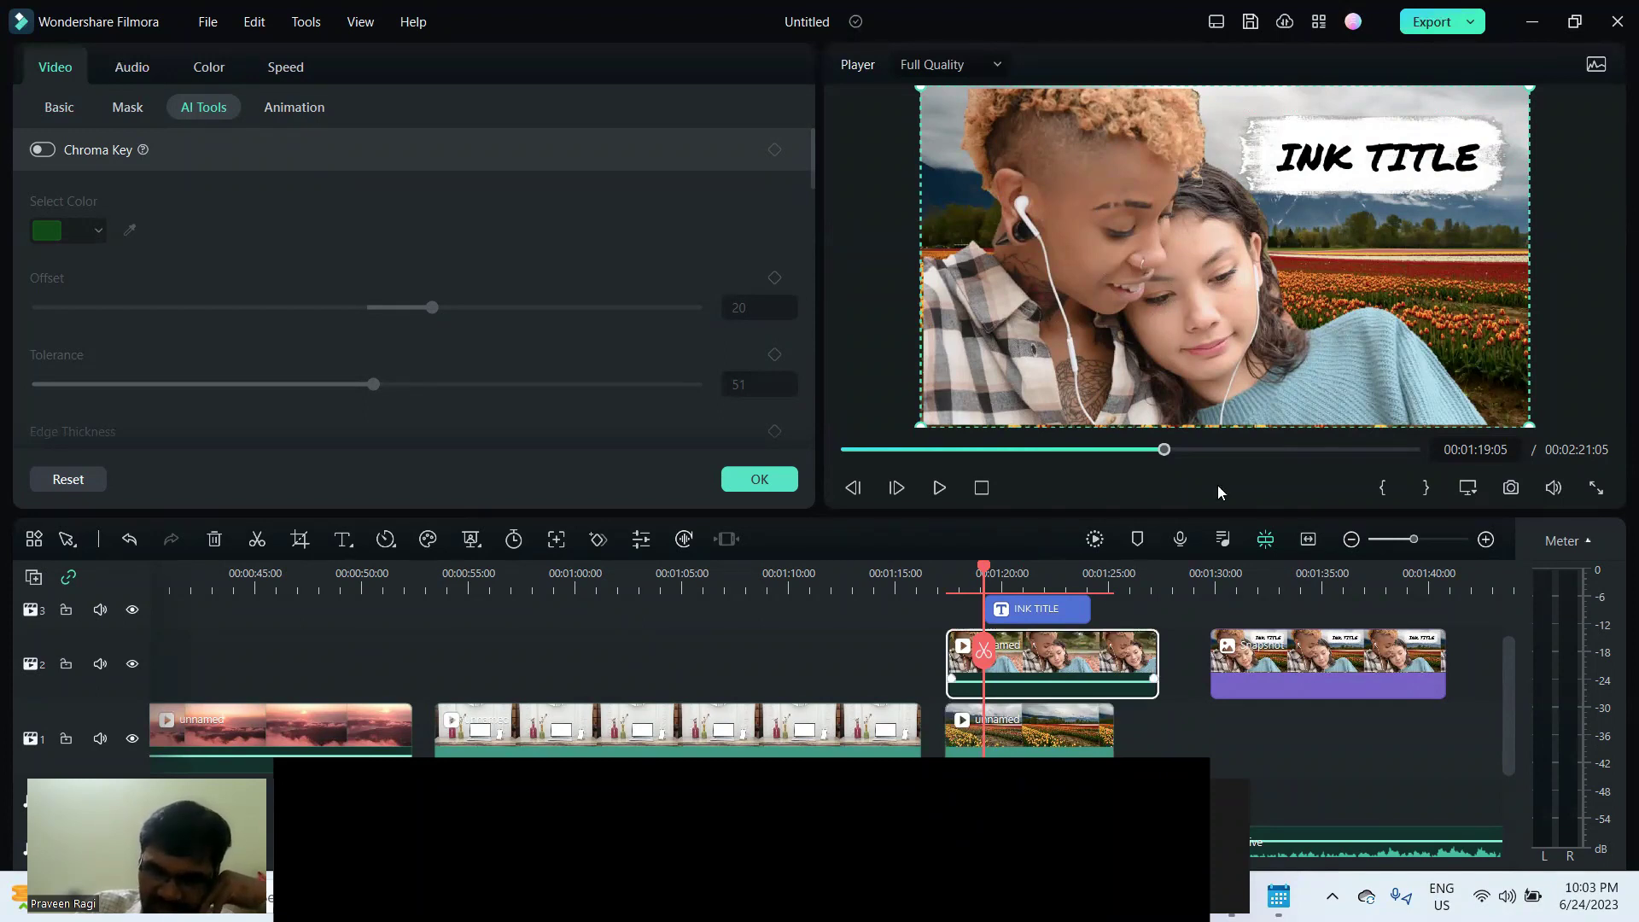
{"action": "left_click", "coordinate": [1376, 128]}
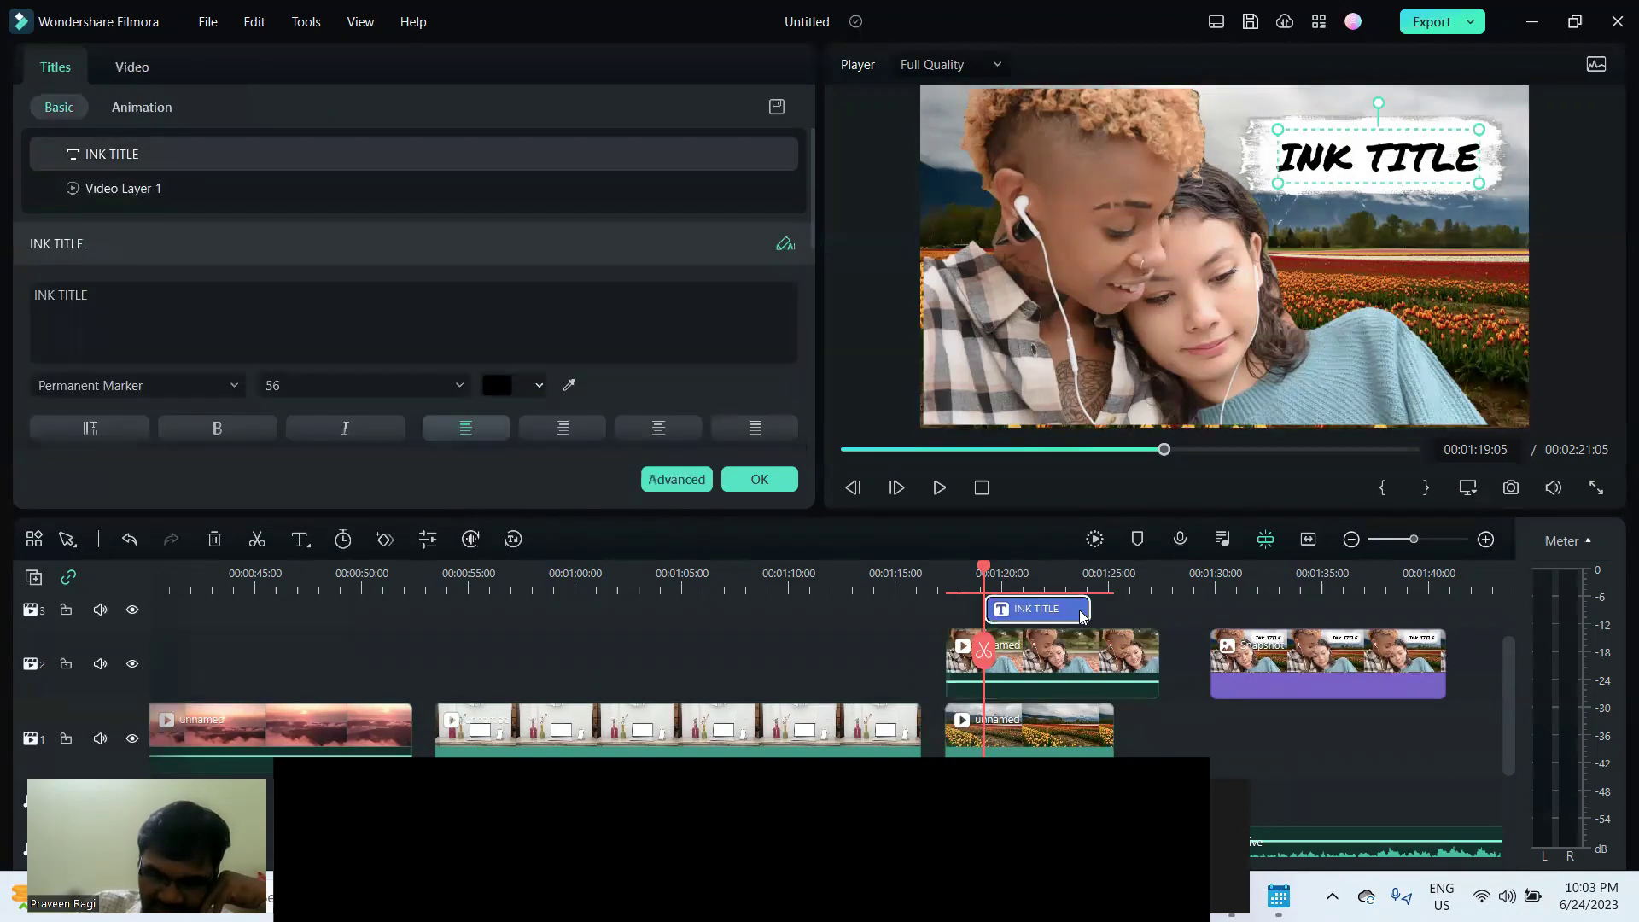
{"action": "scroll", "coordinate": [1050, 615], "scroll_direction": "up", "scroll_amount": 1}
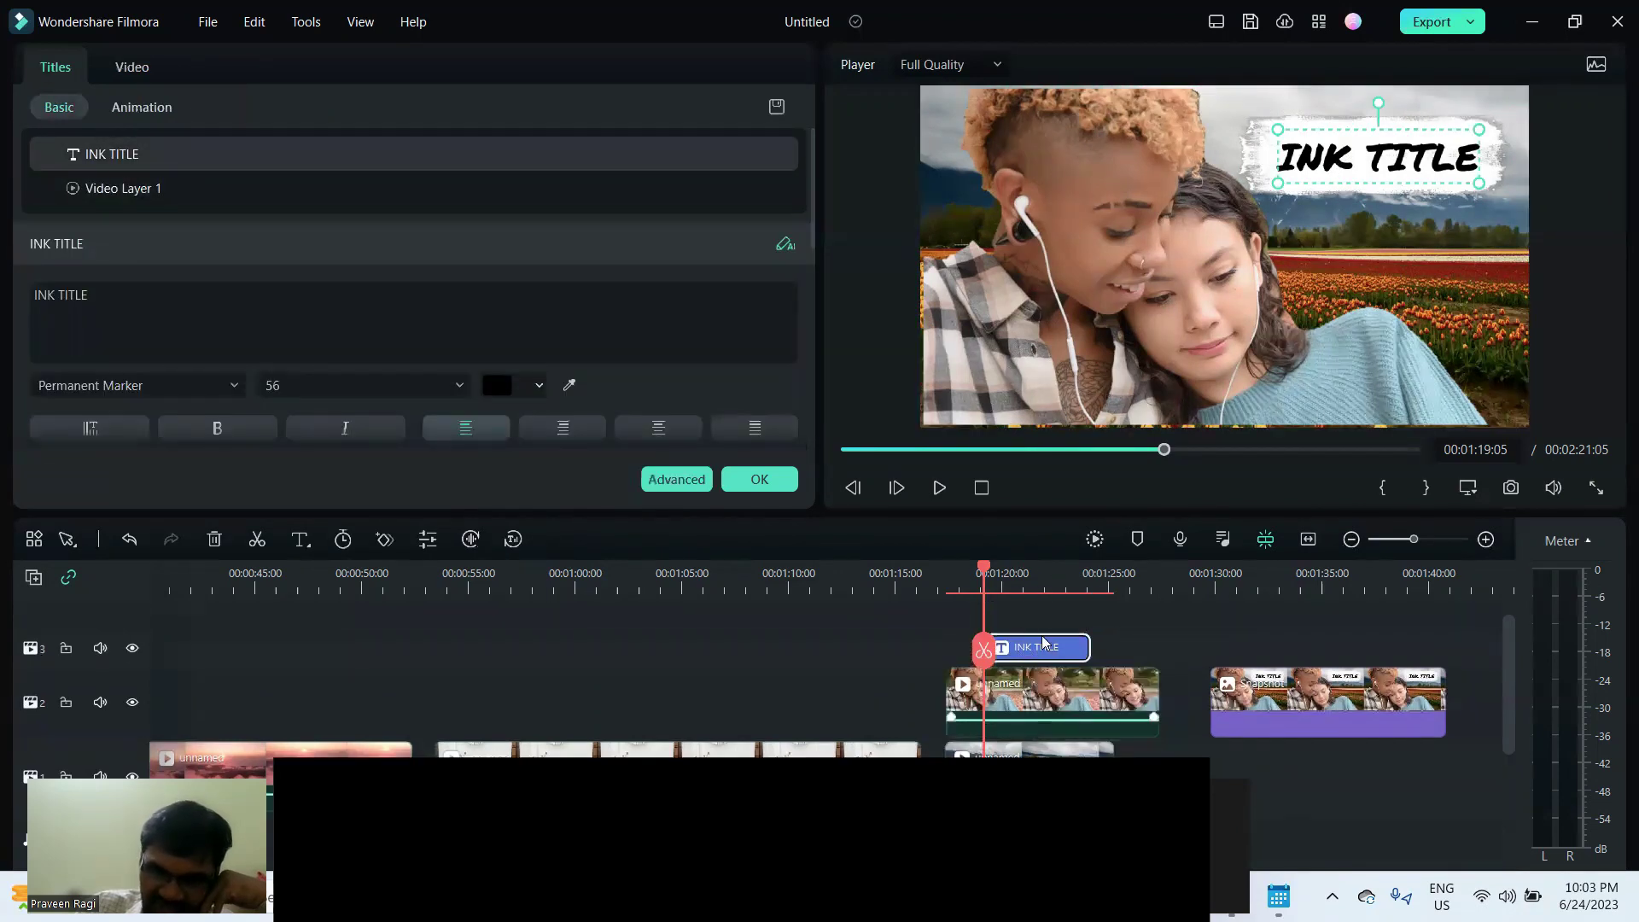
{"action": "scroll", "coordinate": [1084, 662], "scroll_direction": "down", "scroll_amount": 1}
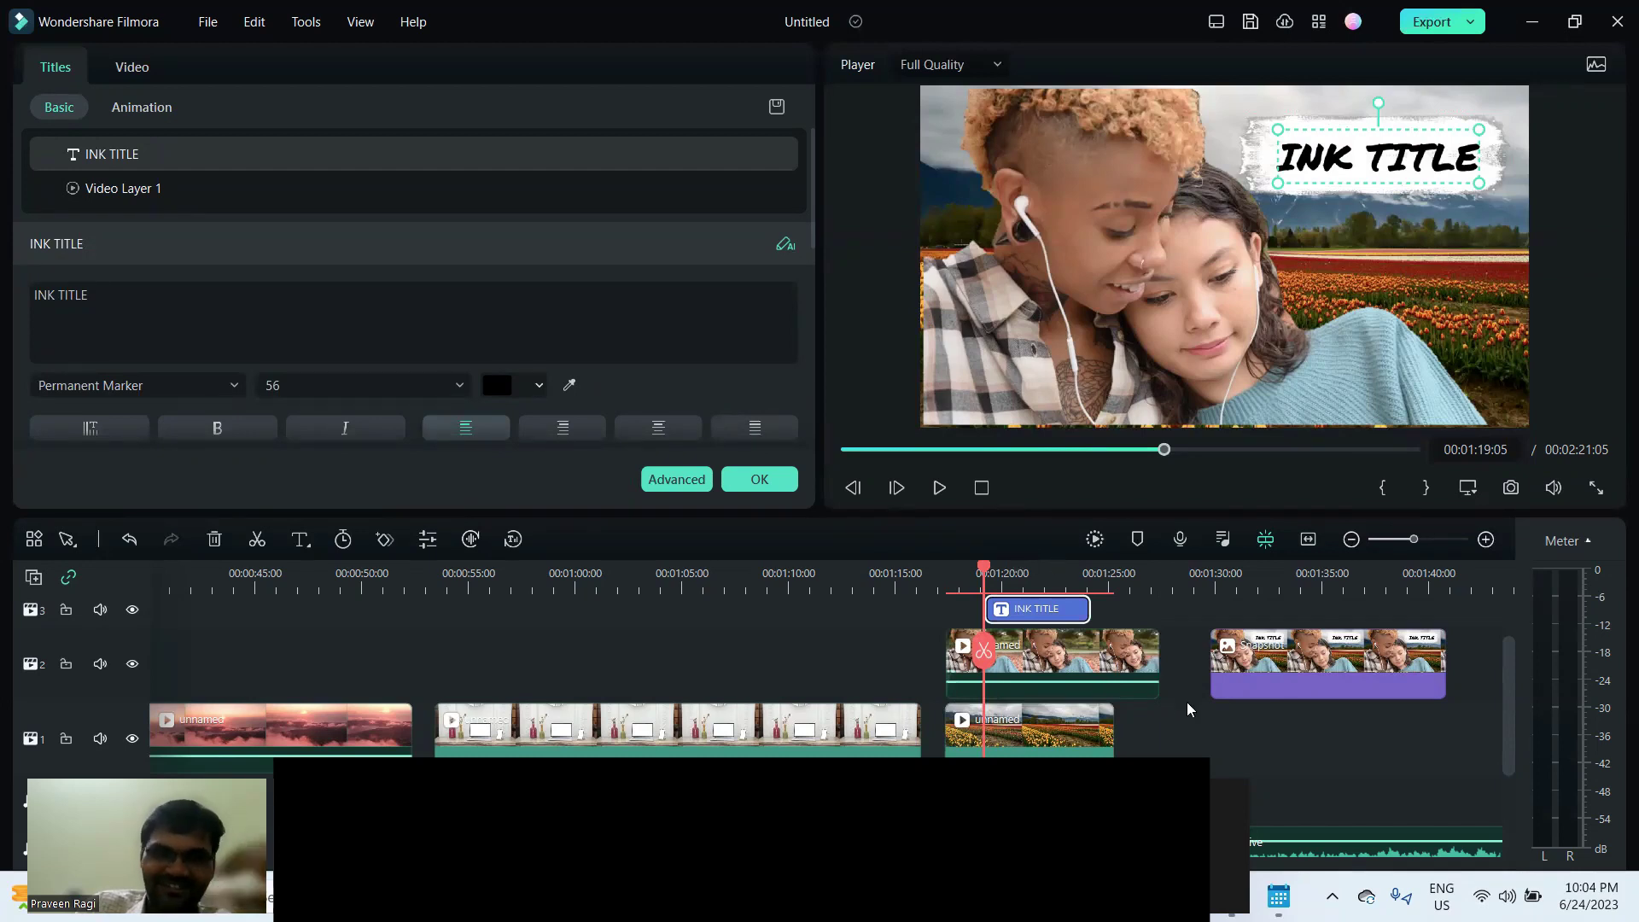
{"action": "left_click", "coordinate": [765, 485]}
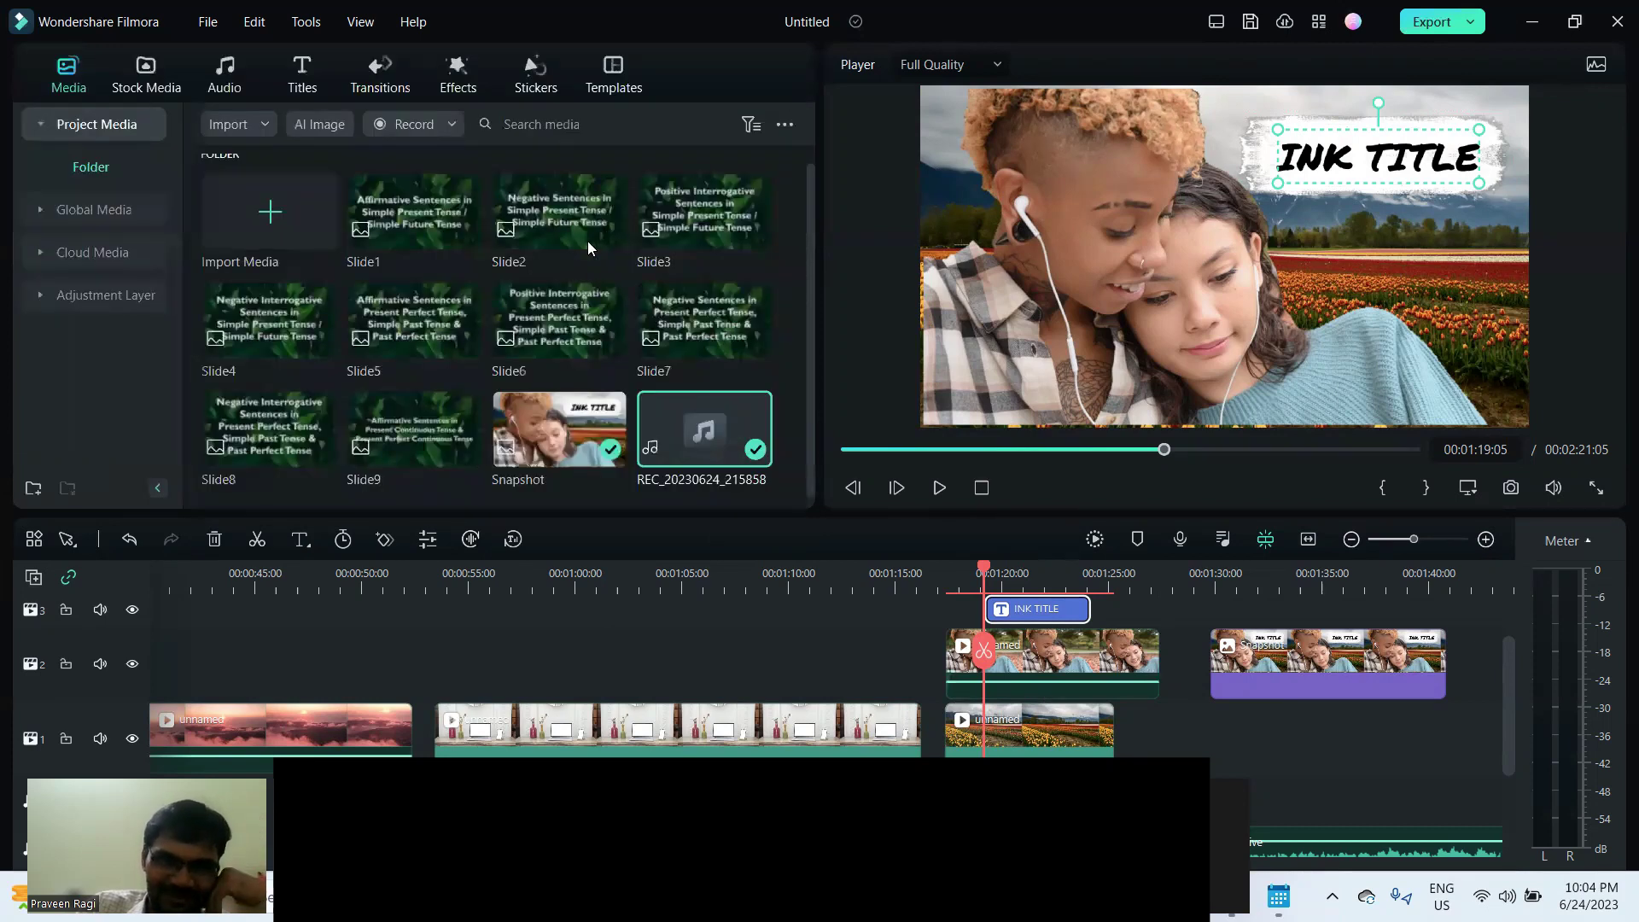
Place the Slide1 image on video track 2 directly after the Snapshot clip.
{"action": "scroll", "coordinate": [1050, 675], "scroll_direction": "up", "scroll_amount": 1}
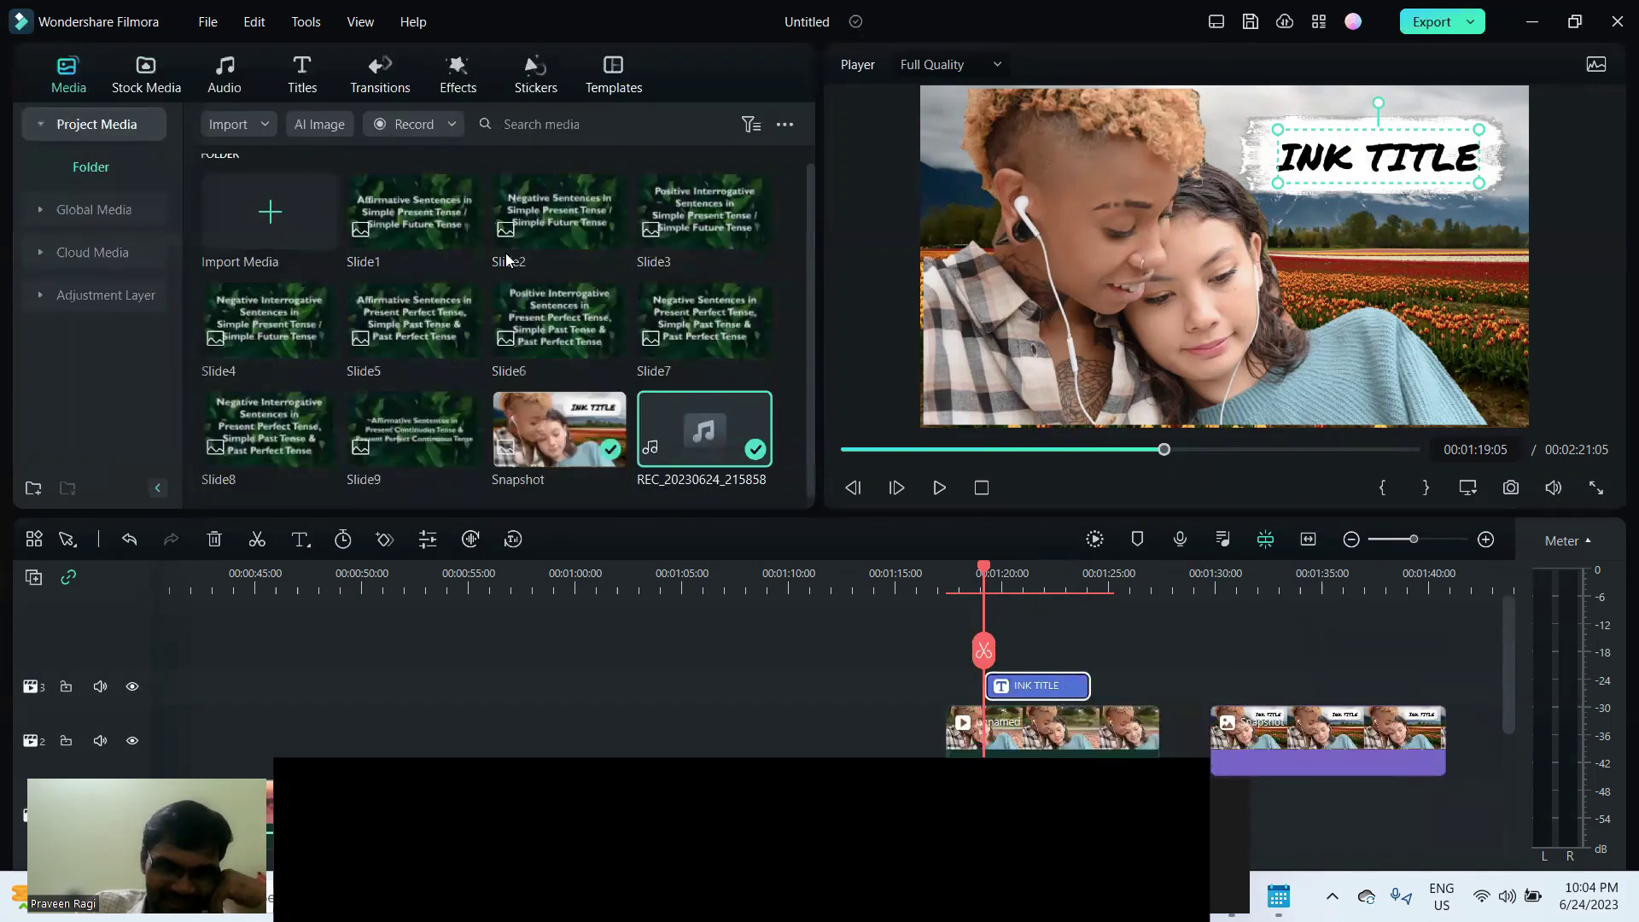
{"action": "mouse_move", "coordinate": [414, 202]}
{"action": "left_mouse_down"}
{"action": "mouse_move", "coordinate": [669, 578]}
{"action": "mouse_move", "coordinate": [914, 695]}
{"action": "mouse_move", "coordinate": [1144, 736]}
{"action": "mouse_move", "coordinate": [1077, 725]}
{"action": "mouse_move", "coordinate": [1072, 636]}
{"action": "mouse_move", "coordinate": [1127, 701]}
{"action": "mouse_move", "coordinate": [1227, 727]}
{"action": "mouse_move", "coordinate": [1362, 740]}
{"action": "mouse_move", "coordinate": [1255, 713]}
{"action": "mouse_move", "coordinate": [1225, 654]}
{"action": "mouse_move", "coordinate": [1336, 662]}
{"action": "mouse_move", "coordinate": [1487, 736]}
{"action": "mouse_move", "coordinate": [1276, 736]}
{"action": "left_mouse_up"}
{"action": "scroll", "coordinate": [1258, 686], "scroll_direction": "down", "scroll_amount": 2}
{"action": "scroll", "coordinate": [1128, 649], "scroll_direction": "up", "scroll_amount": 2}
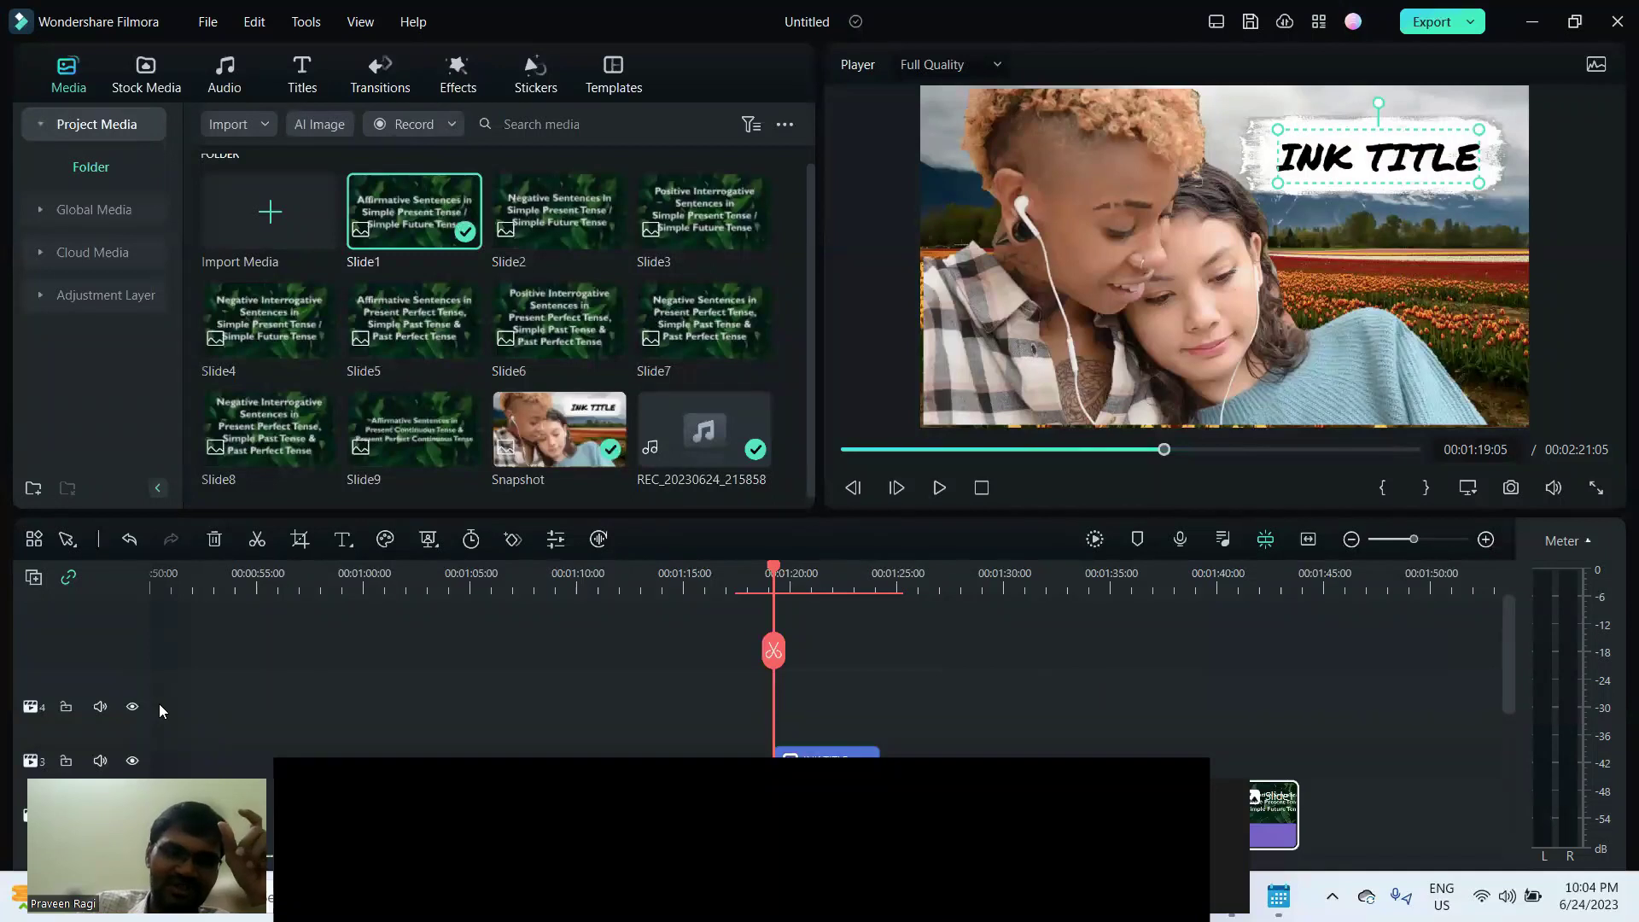
Delete the empty tracks from the timeline.
{"action": "scroll", "coordinate": [256, 705], "scroll_direction": "down", "scroll_amount": 1}
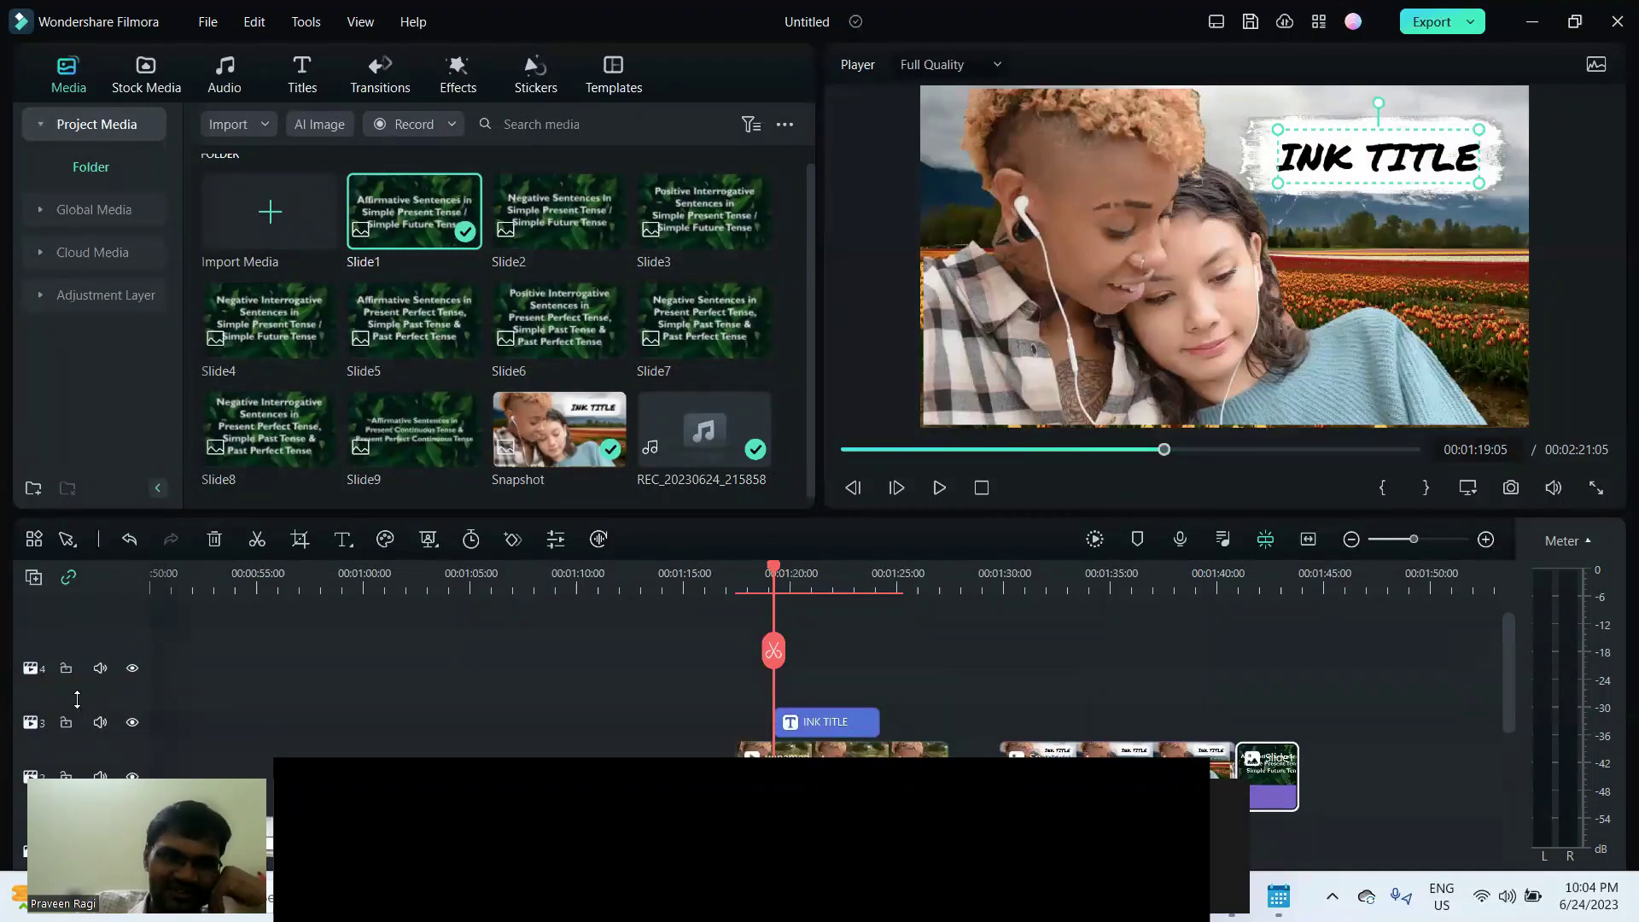
{"action": "scroll", "coordinate": [67, 717], "scroll_direction": "down", "scroll_amount": 1}
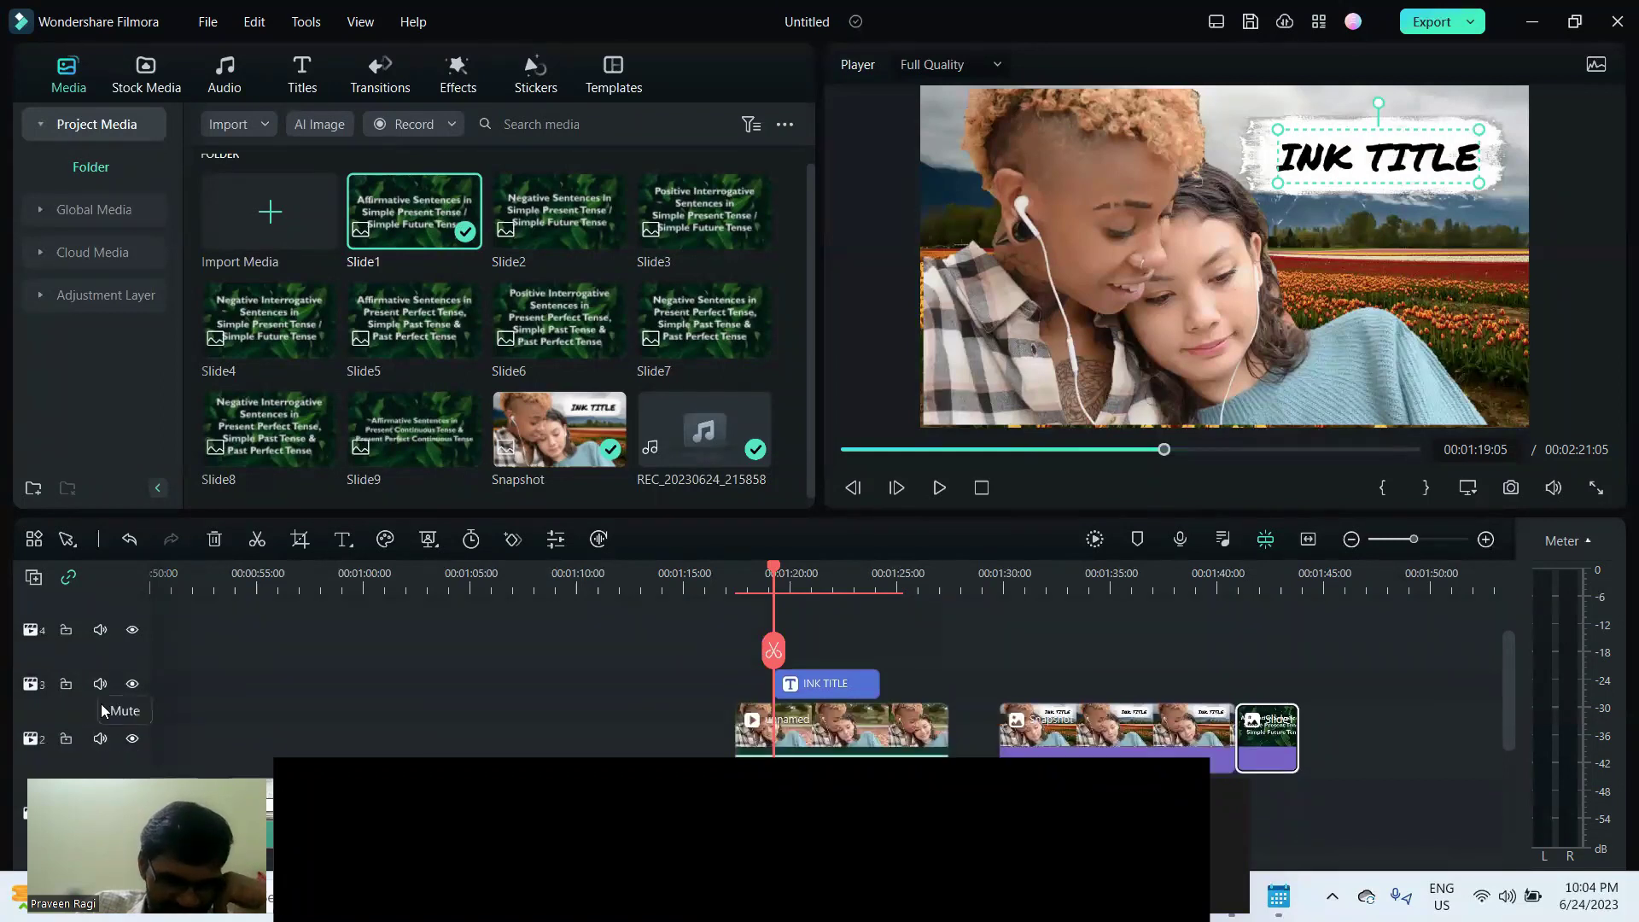
{"action": "right_click", "coordinate": [62, 721]}
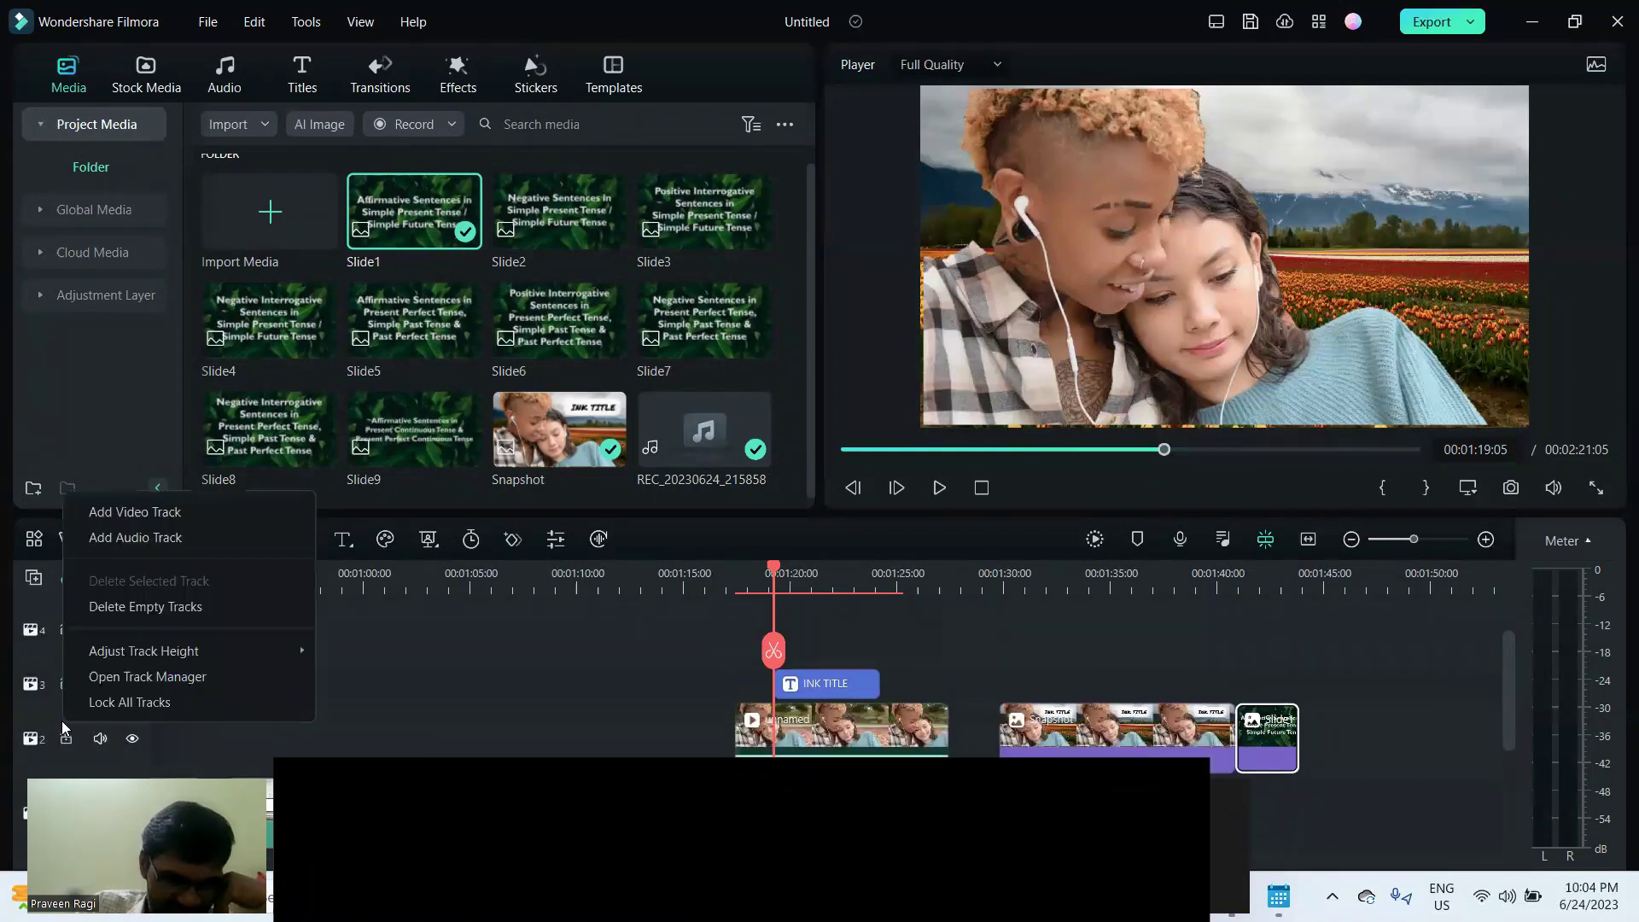
{"action": "left_click", "coordinate": [126, 608]}
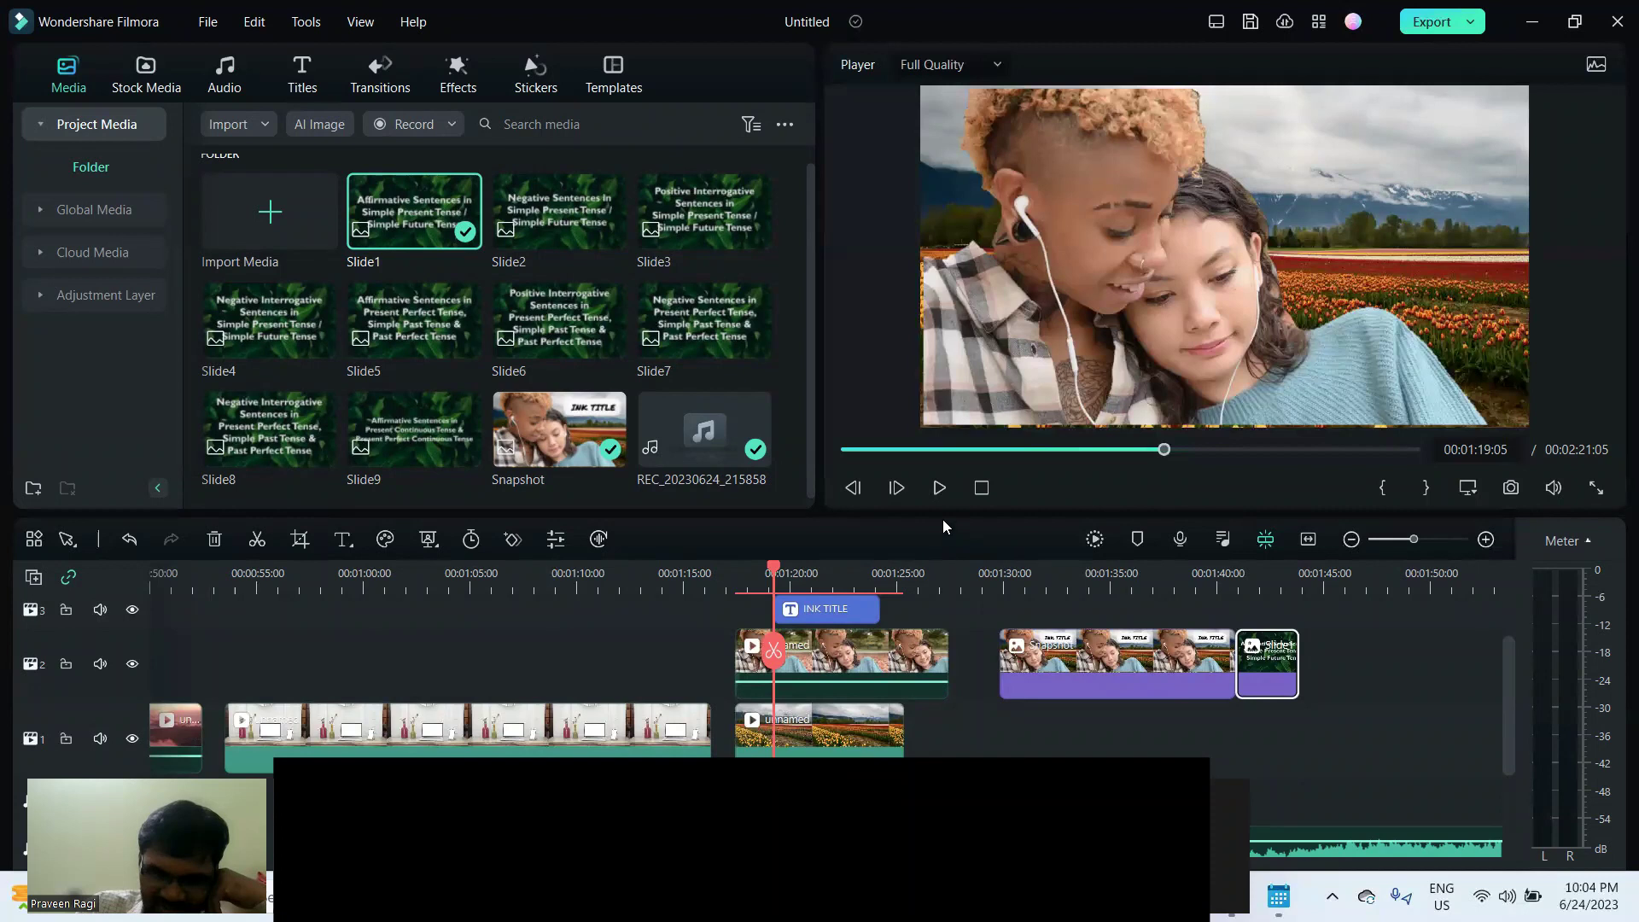
Enlarge the timeline area and place the playhead at 1:34:13 over the Snapshot clip.
{"action": "left_click_drag", "start_coordinate": [942, 512], "coordinate": [864, 522]}
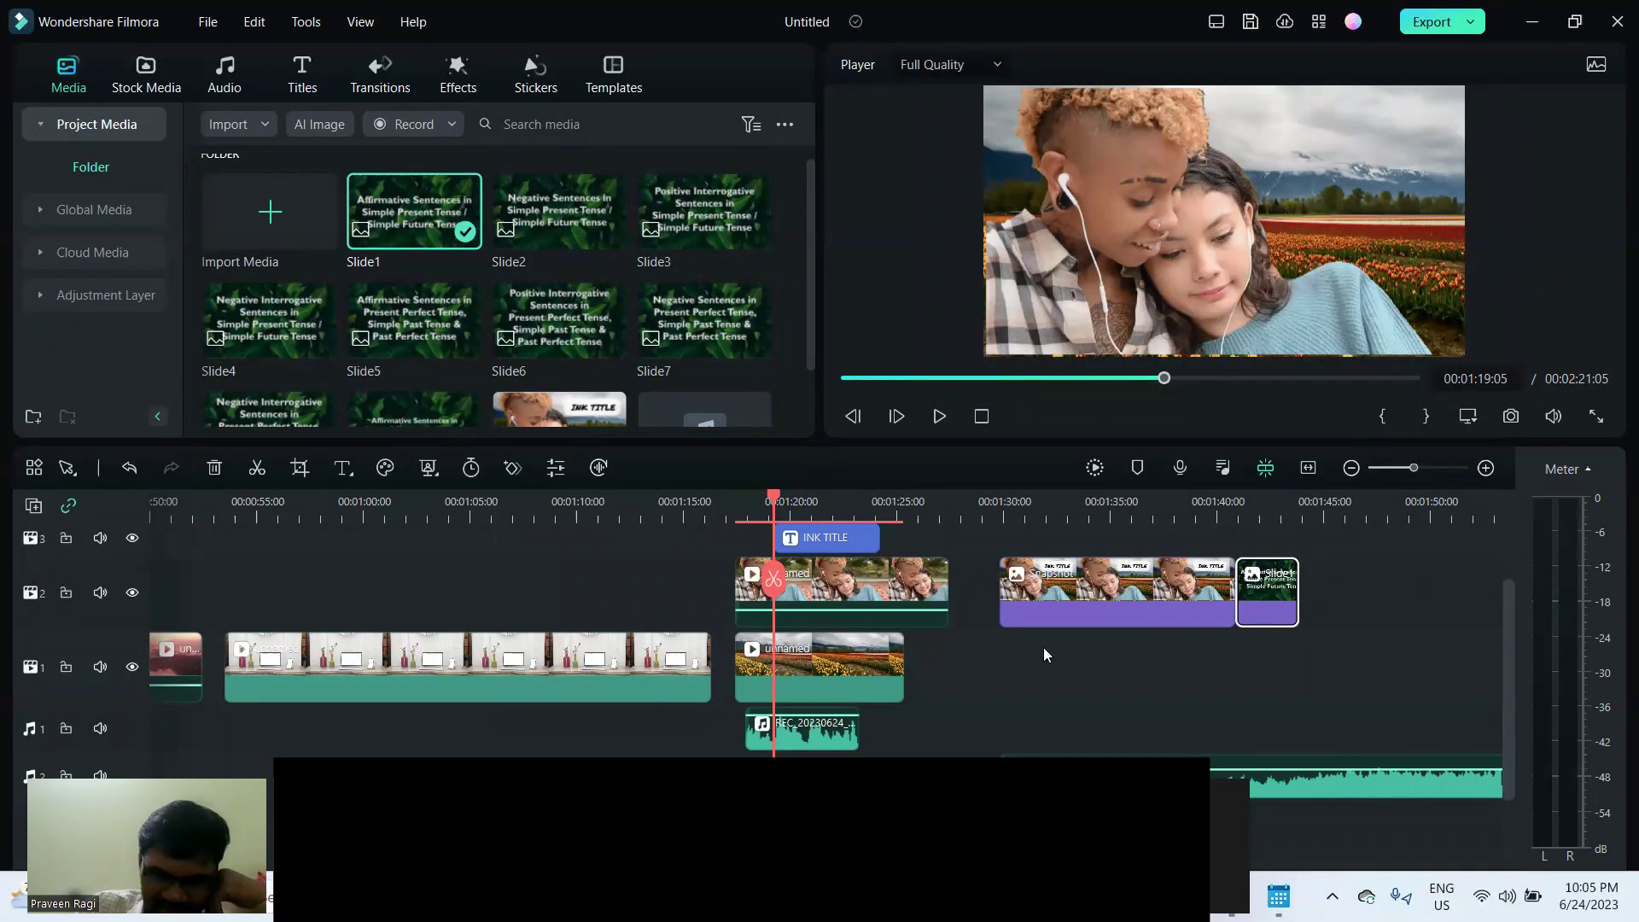
{"action": "left_click", "coordinate": [1067, 708]}
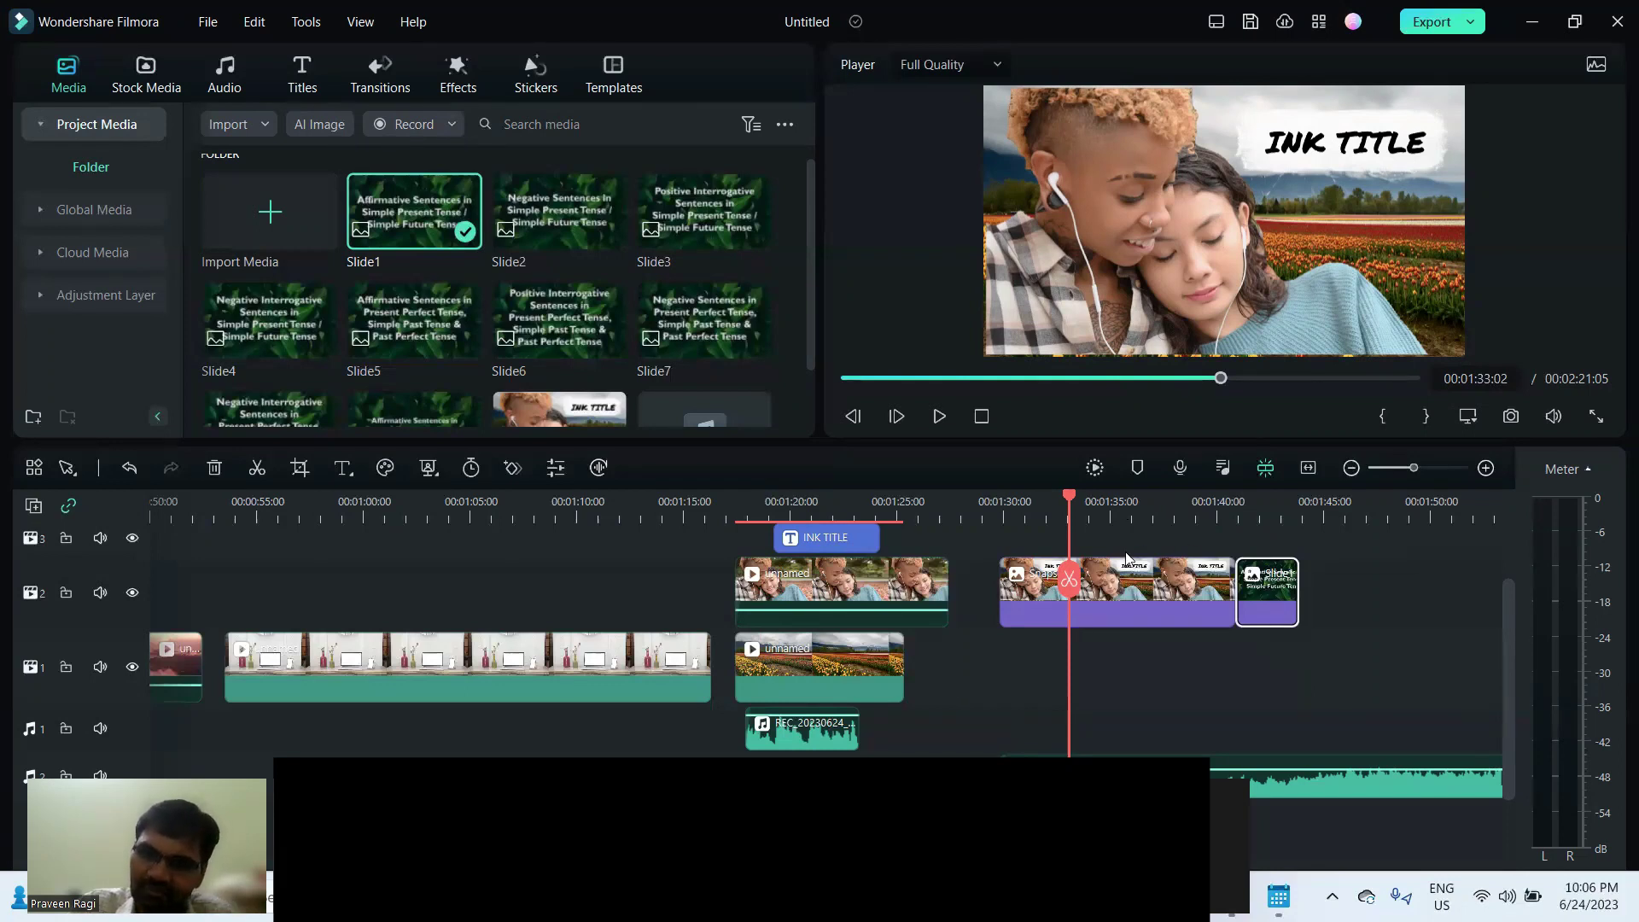
{"action": "left_click", "coordinate": [1133, 518]}
{"action": "left_click_drag", "start_coordinate": [1134, 500], "coordinate": [1099, 503]}
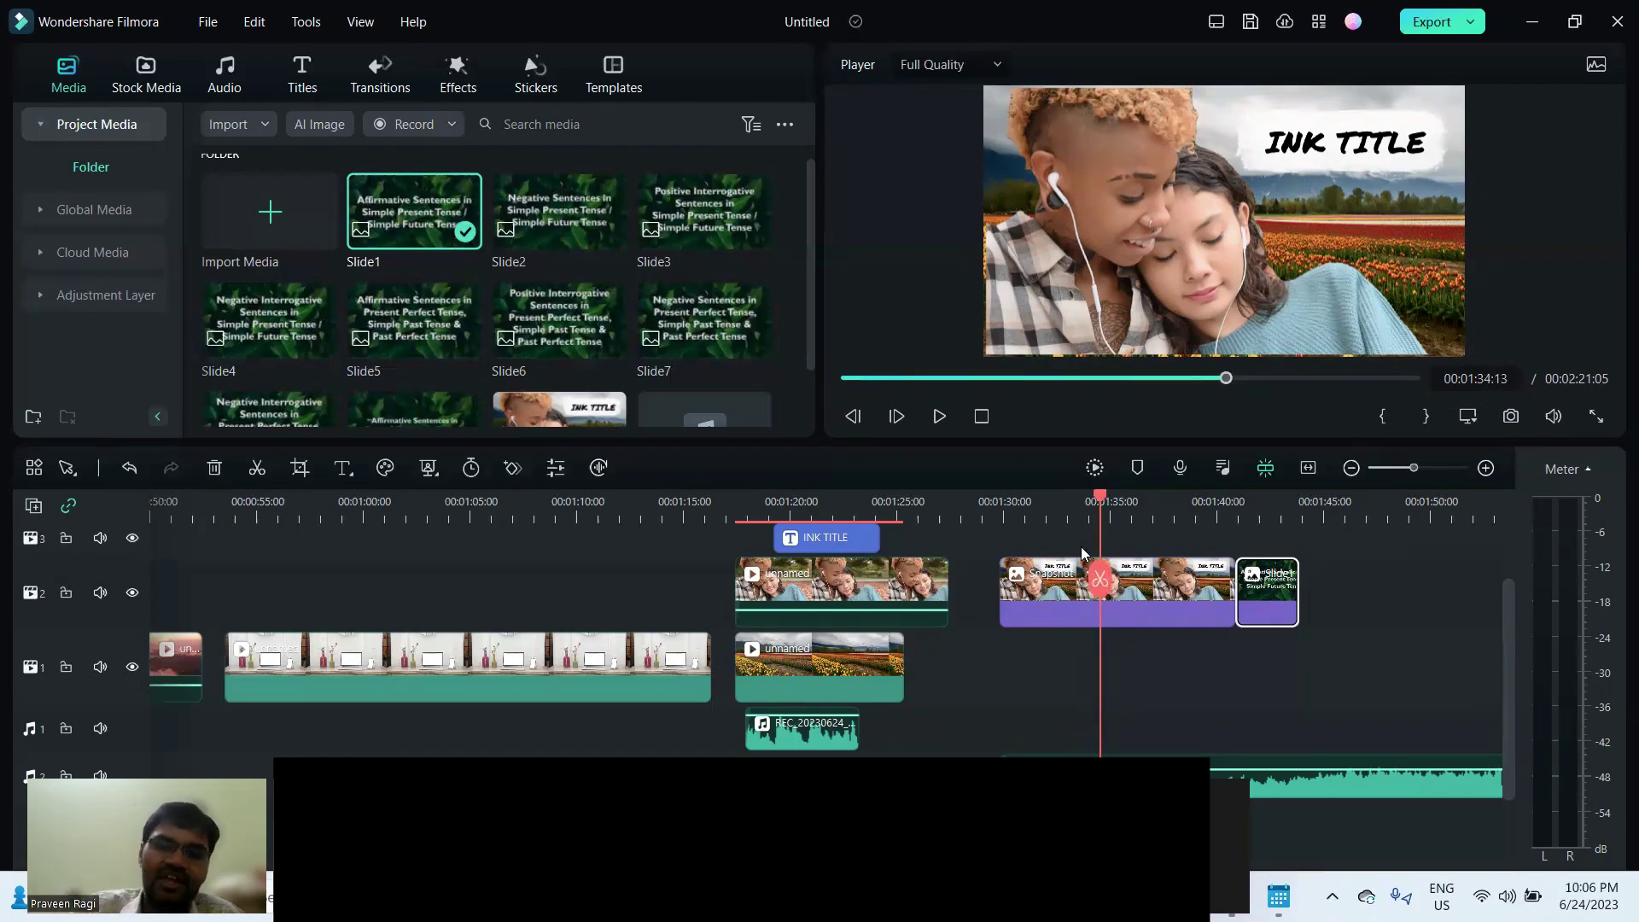
Trim the end of the Snapshot clip on track 2 back to about 1:39 on the timeline.
{"action": "left_click", "coordinate": [1063, 583]}
{"action": "mouse_move", "coordinate": [1004, 589]}
{"action": "left_mouse_down"}
{"action": "mouse_move", "coordinate": [1038, 589]}
{"action": "mouse_move", "coordinate": [1001, 589]}
{"action": "left_mouse_up"}
{"action": "left_click_drag", "start_coordinate": [1231, 581], "coordinate": [1195, 587]}
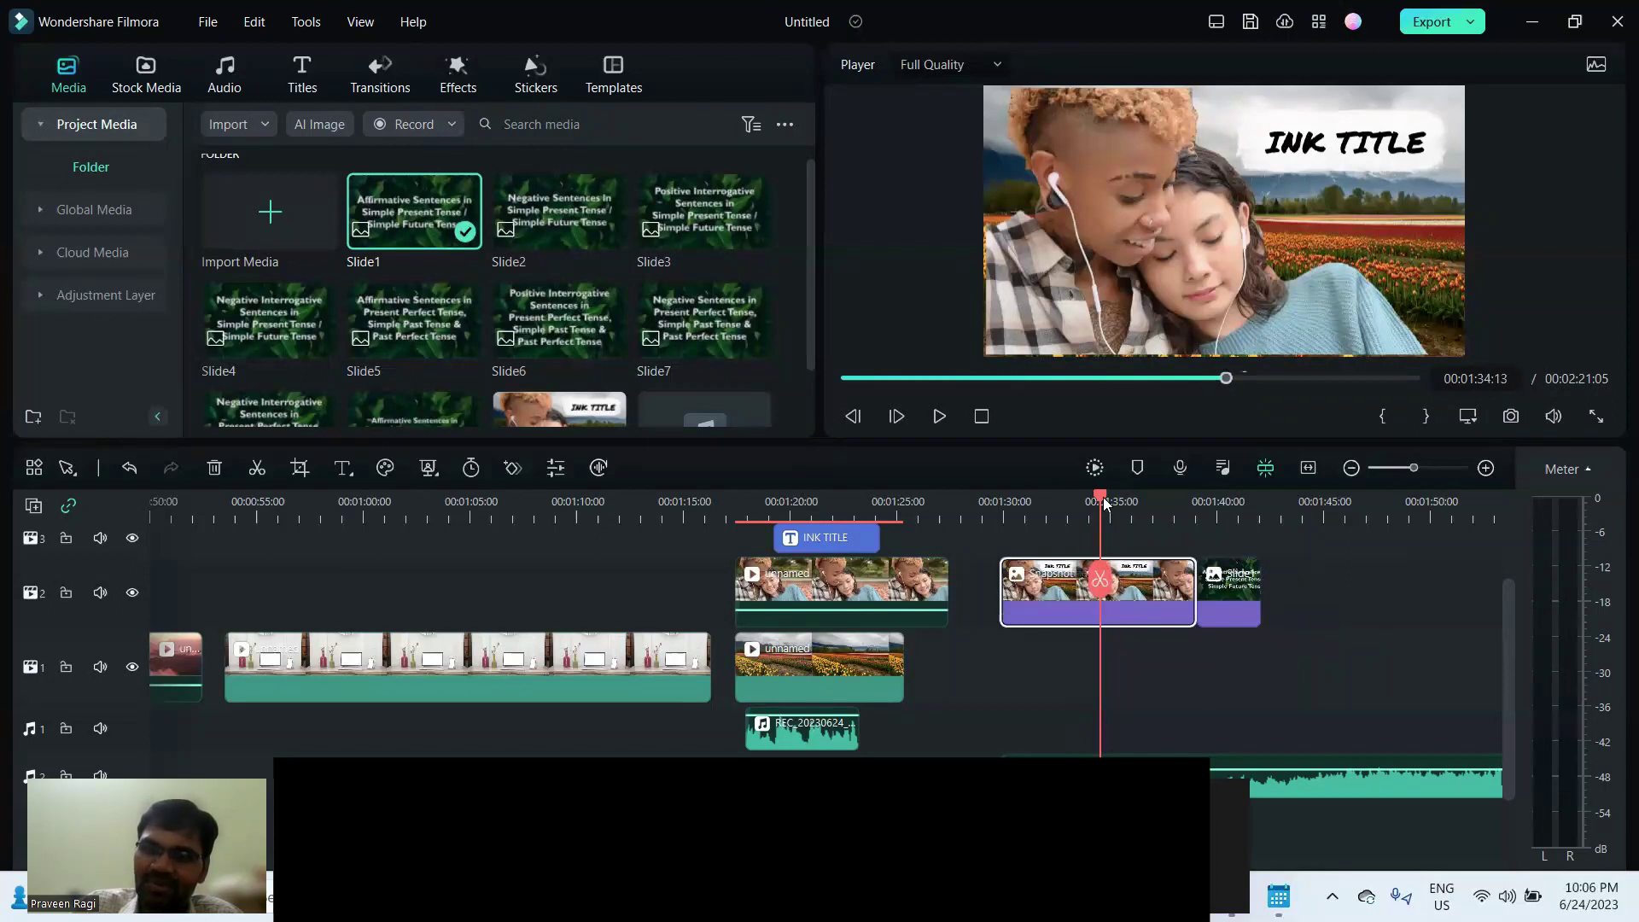
Split the Snapshot clip on track 2 at 1:32:13 and at 1:35:12.
{"action": "left_click_drag", "start_coordinate": [1101, 499], "coordinate": [1058, 502]}
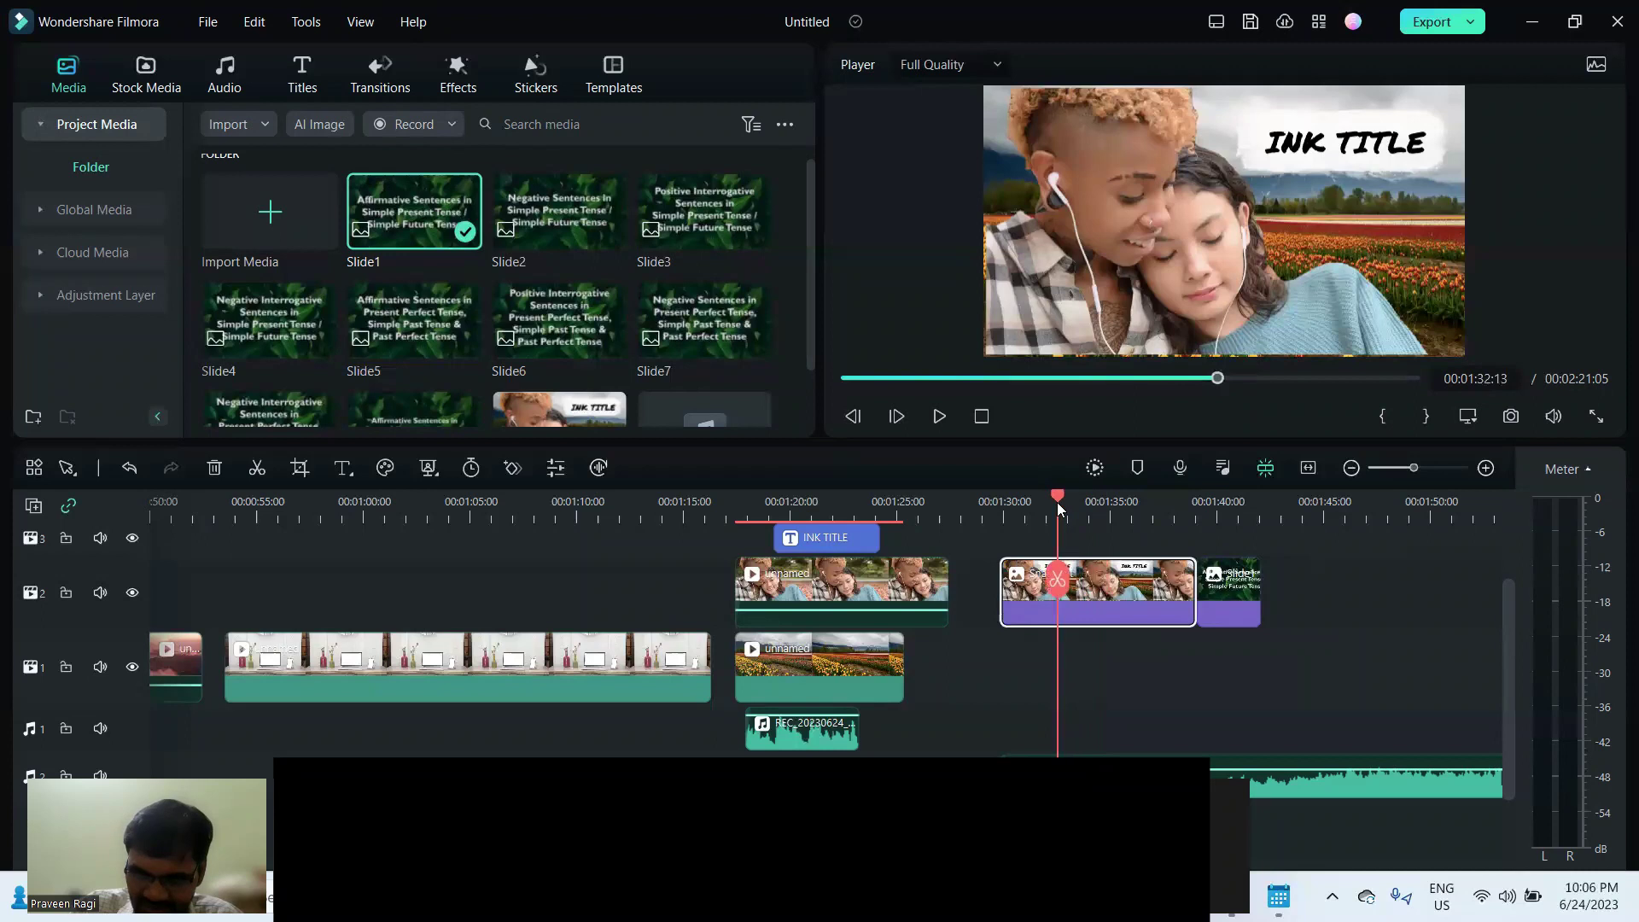
{"action": "left_click", "coordinate": [1057, 582]}
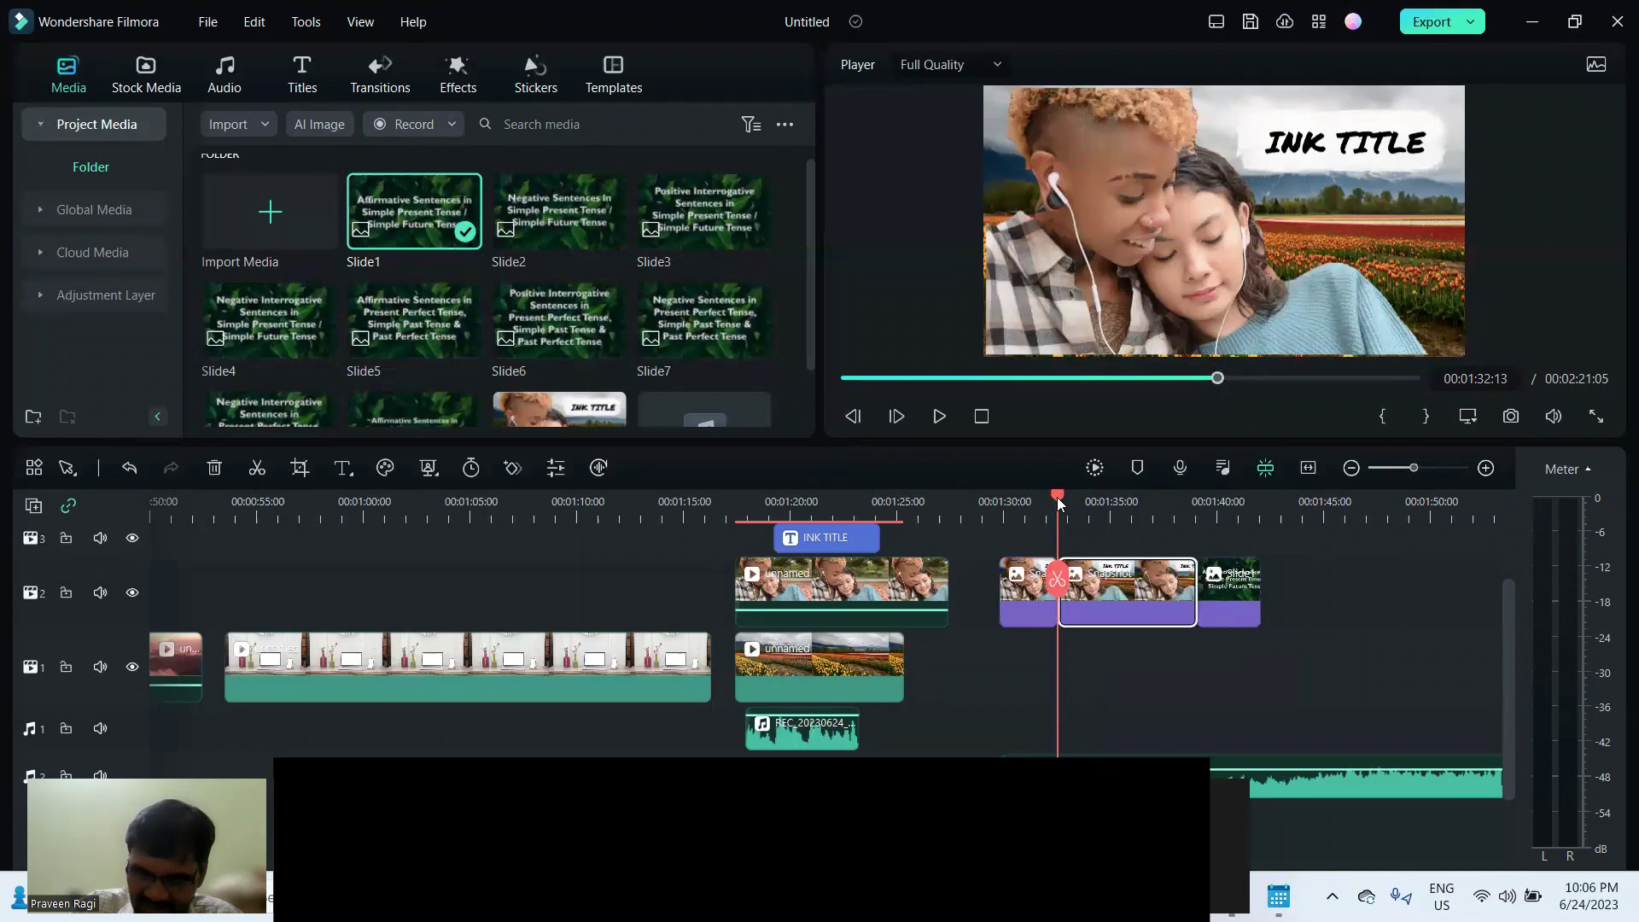
{"action": "left_click_drag", "start_coordinate": [1056, 495], "coordinate": [1126, 518]}
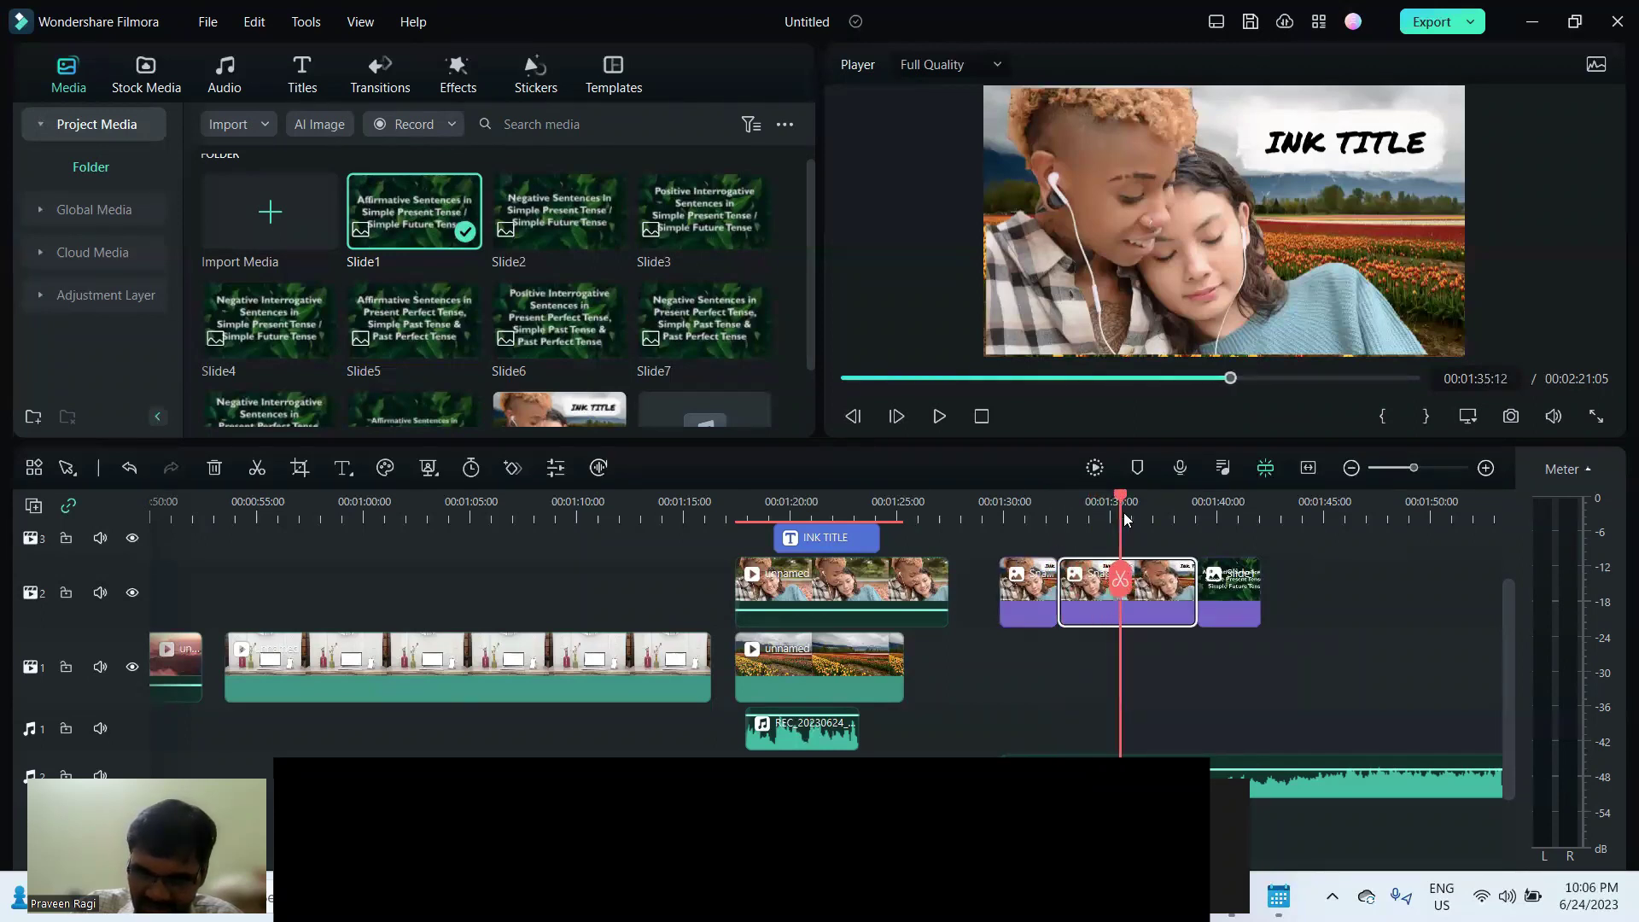
{"action": "left_click", "coordinate": [1123, 588]}
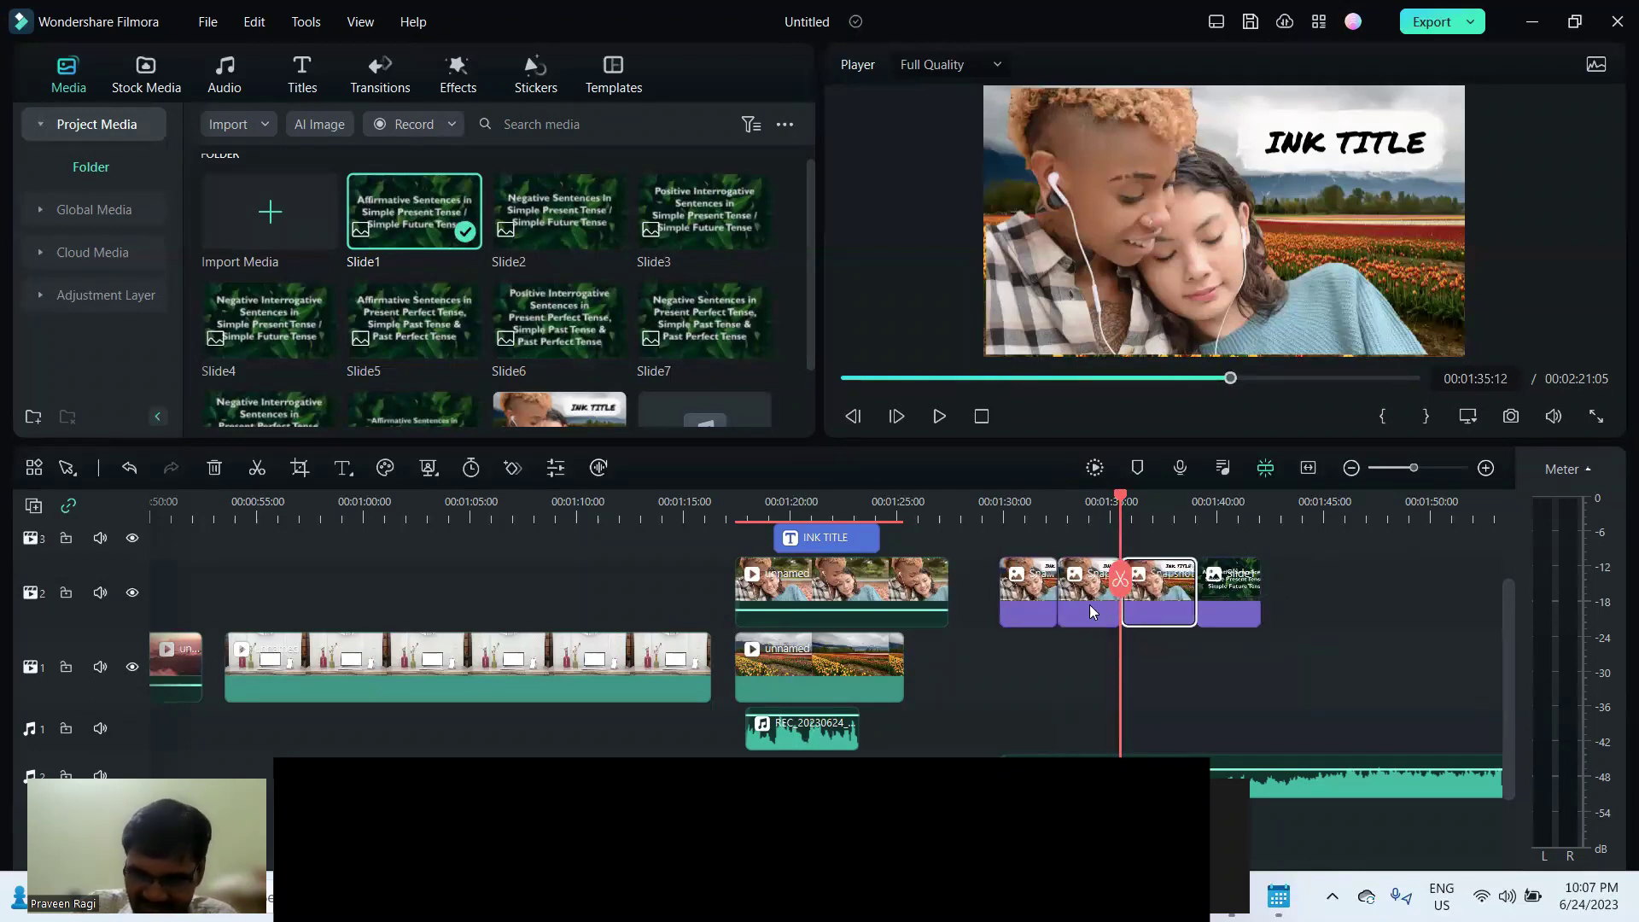
Delete the middle Snapshot segment while Auto Ripple is on, and undo the deletion.
{"action": "key", "text": "Delete"}
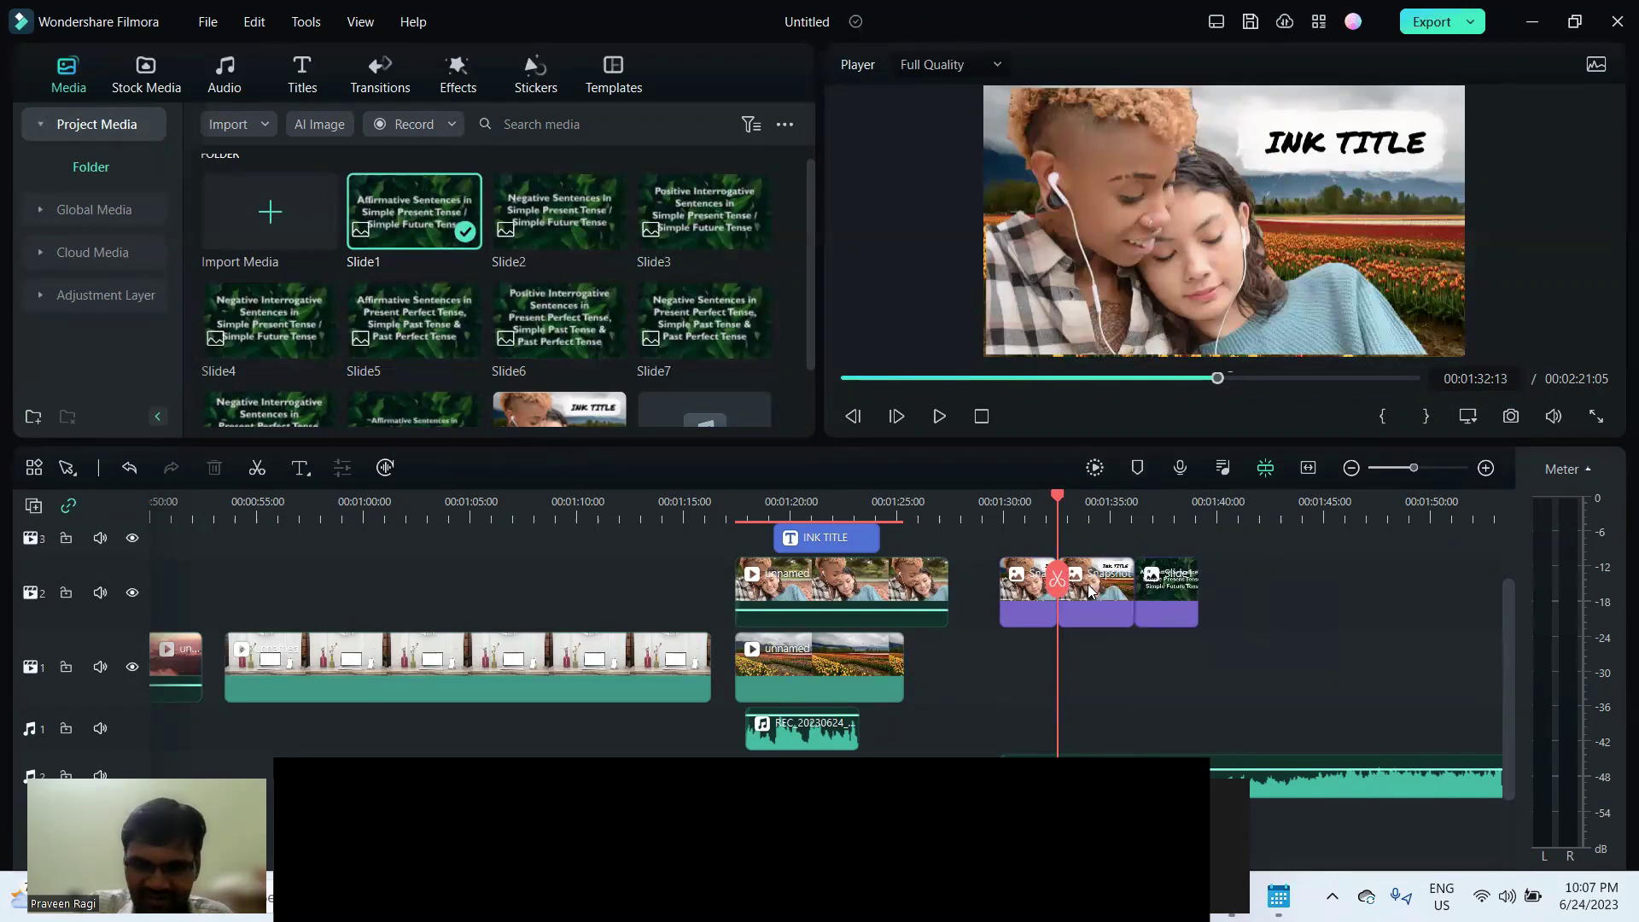
{"action": "key", "text": "ctrl+z"}
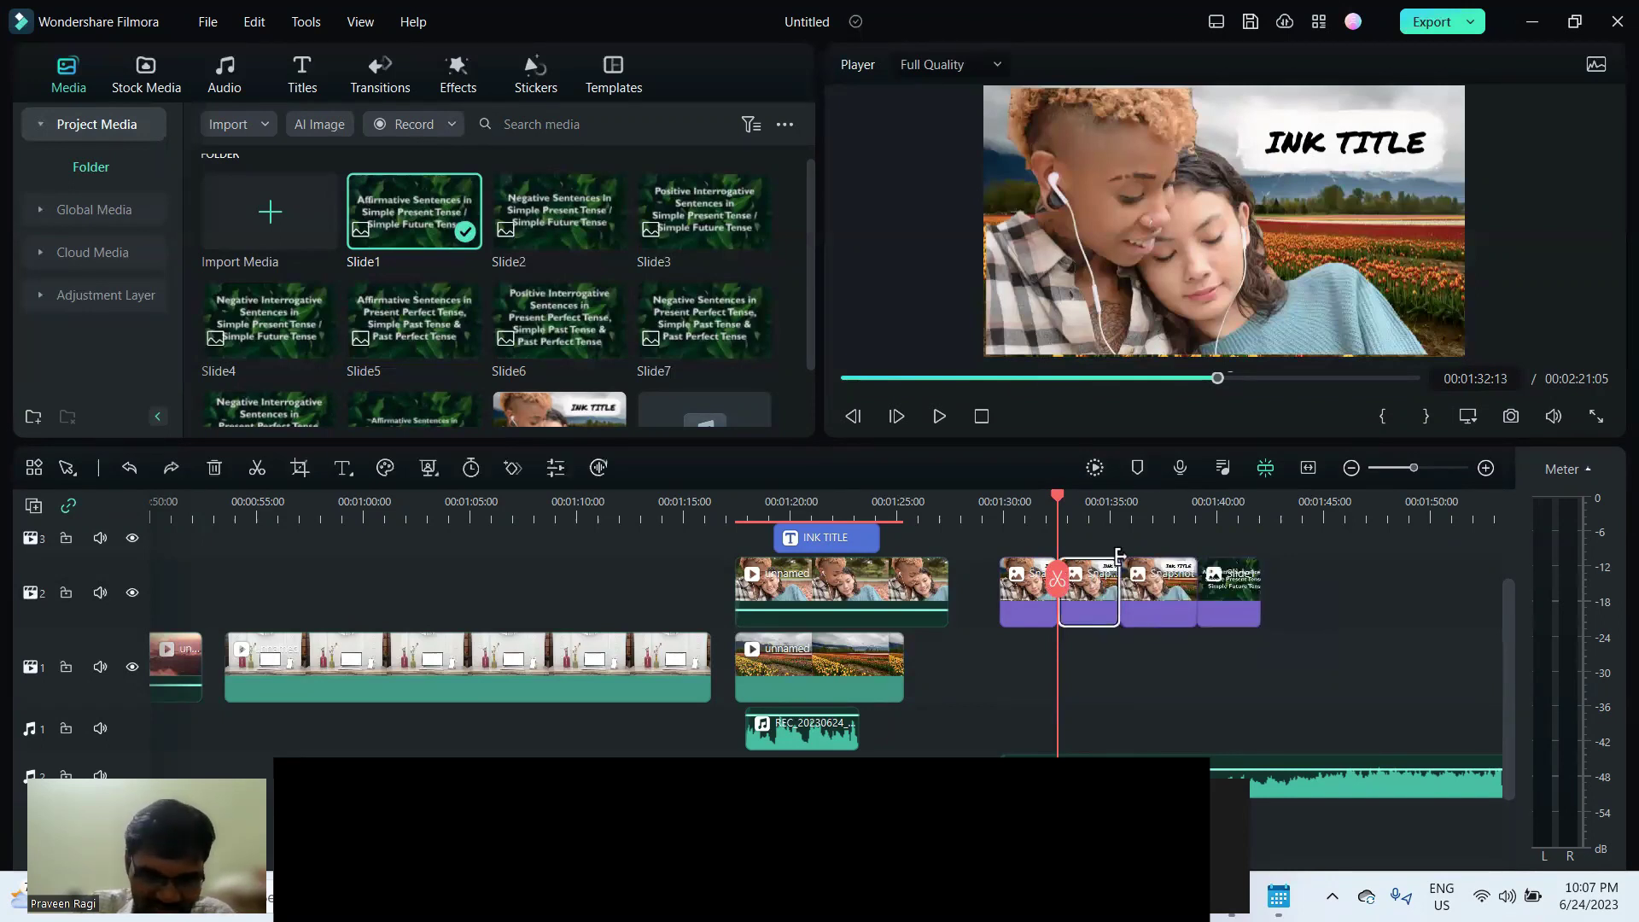
Try deleting the middle Snapshot segment with Auto Ripple off, and restore both the segment and Auto Ripple.
{"action": "left_click", "coordinate": [69, 508]}
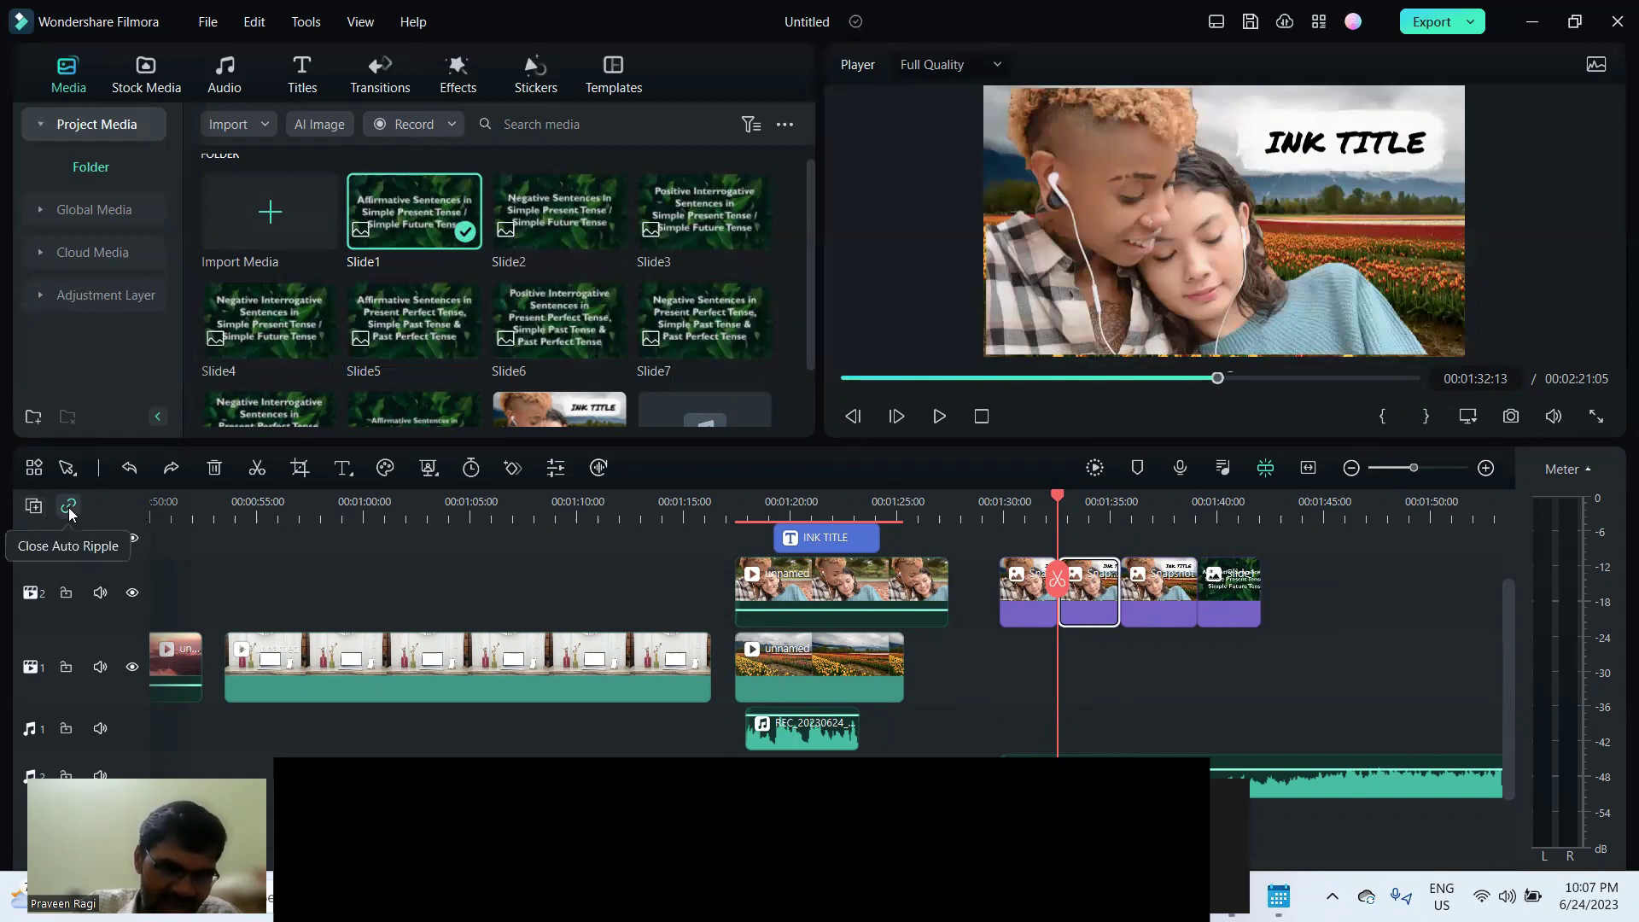
{"action": "left_click", "coordinate": [69, 510]}
{"action": "left_click", "coordinate": [1100, 631]}
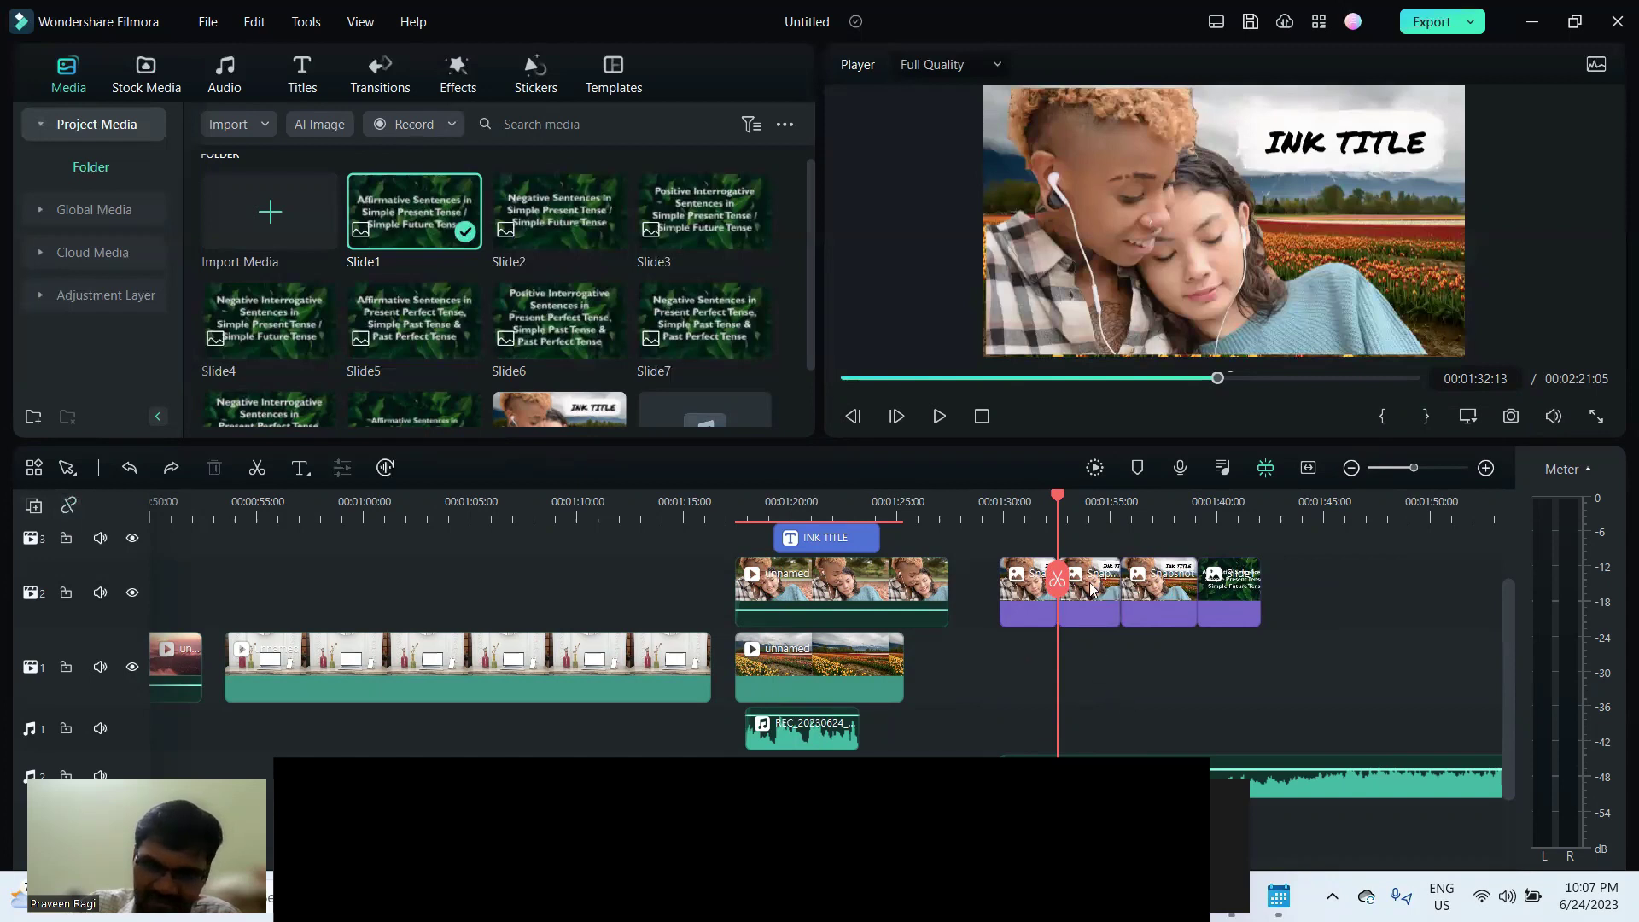
{"action": "left_click", "coordinate": [1092, 589]}
{"action": "key", "text": "Delete"}
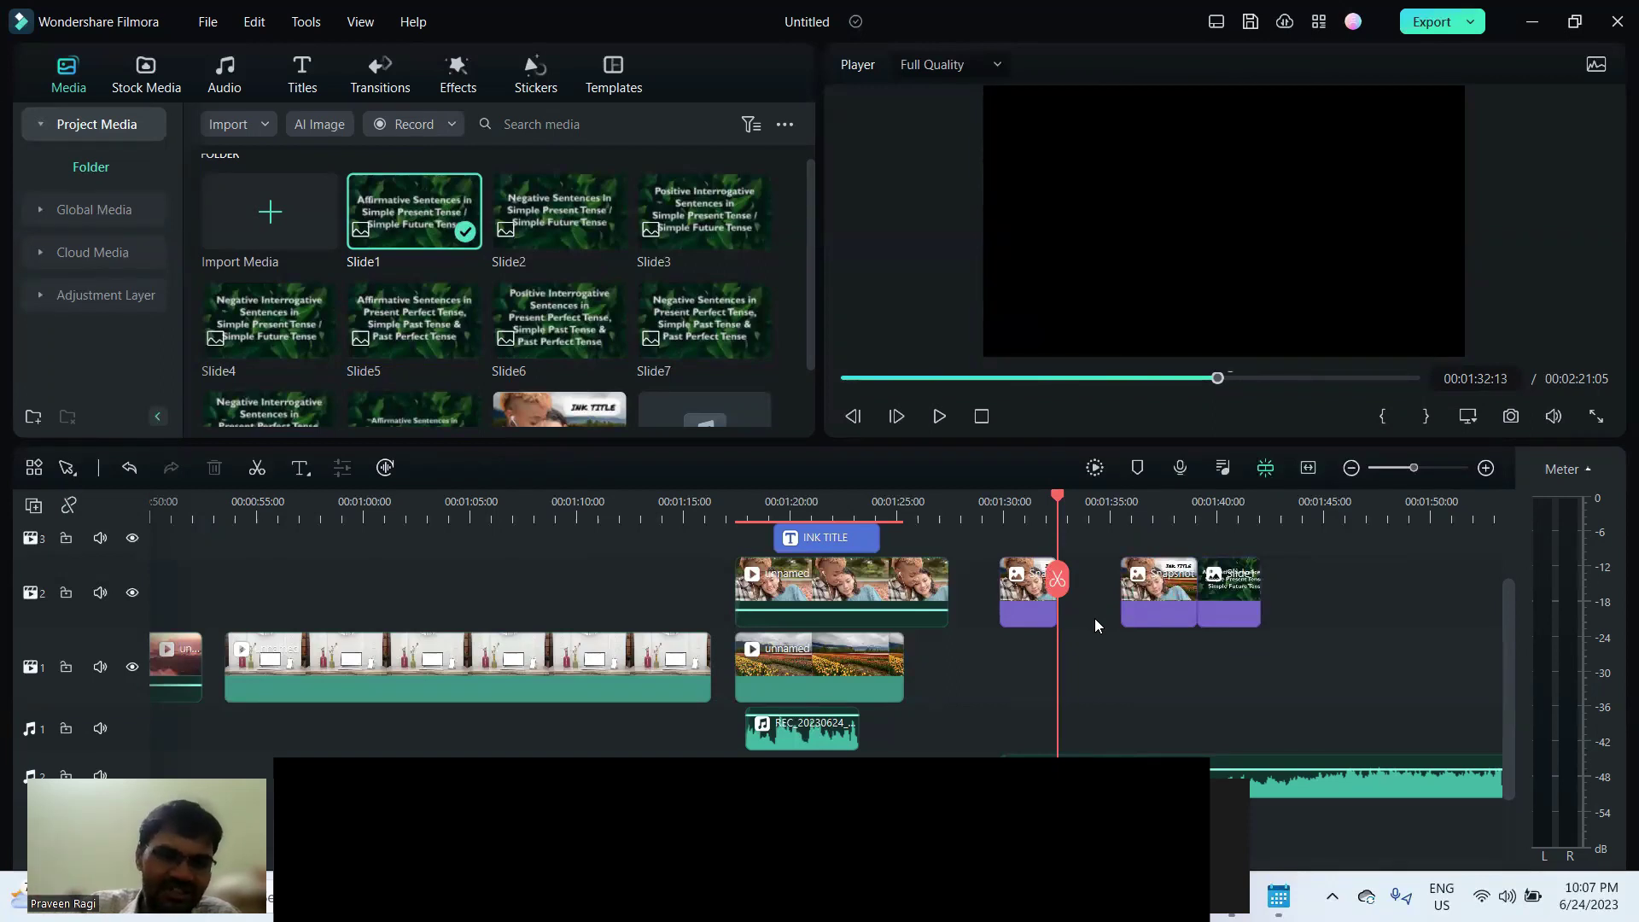
{"action": "left_click", "coordinate": [70, 506]}
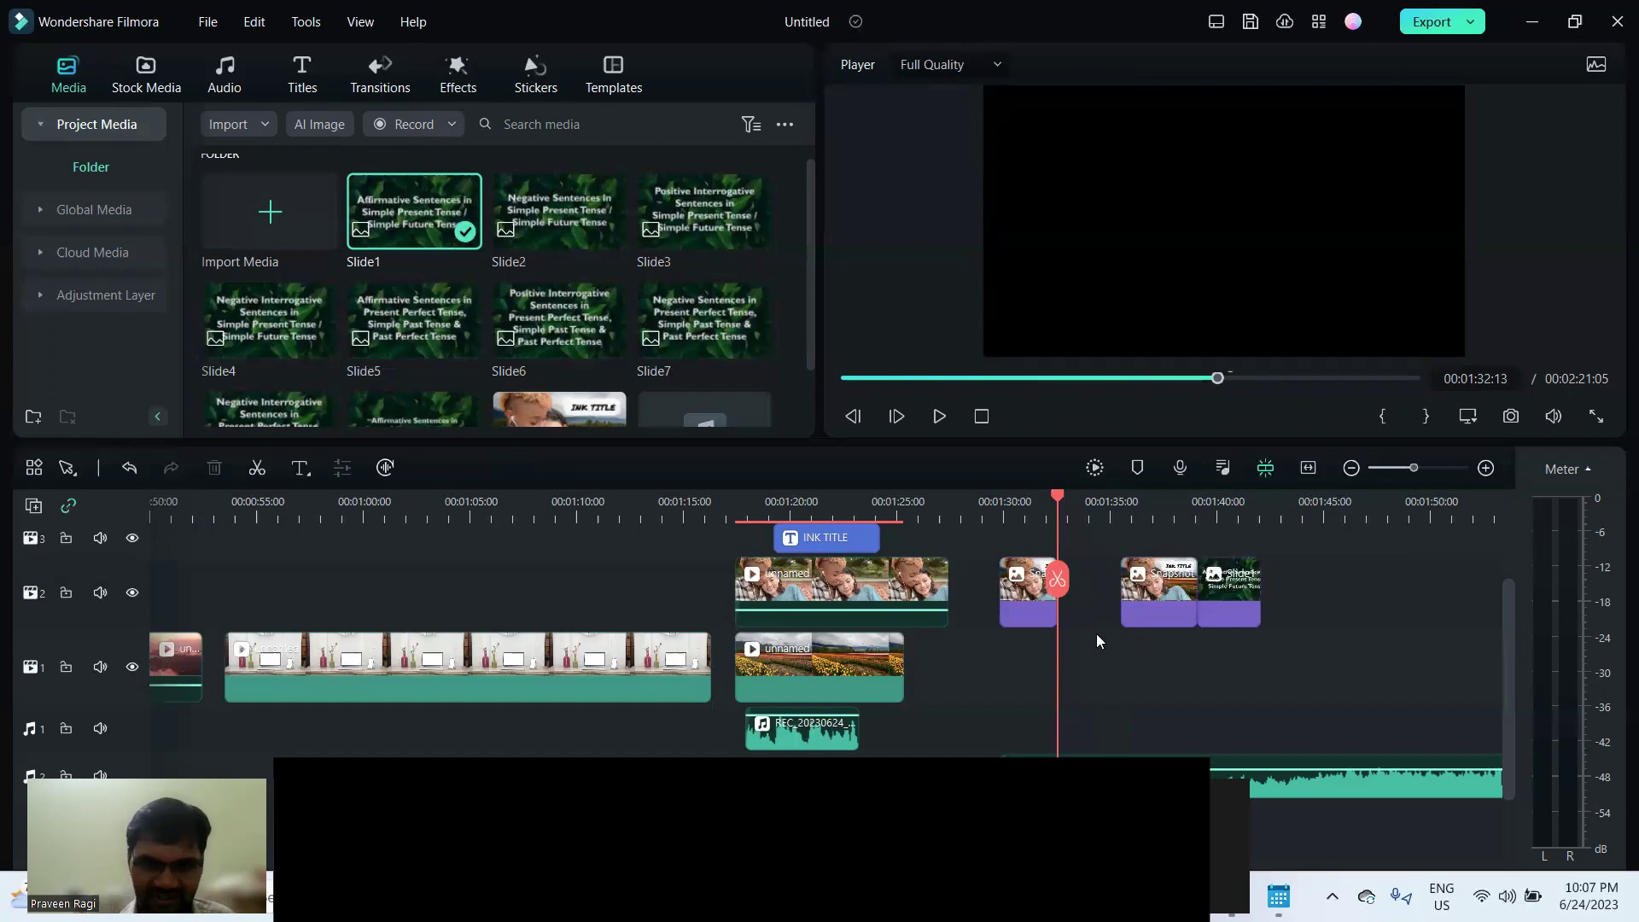
{"action": "key", "text": "ctrl+z"}
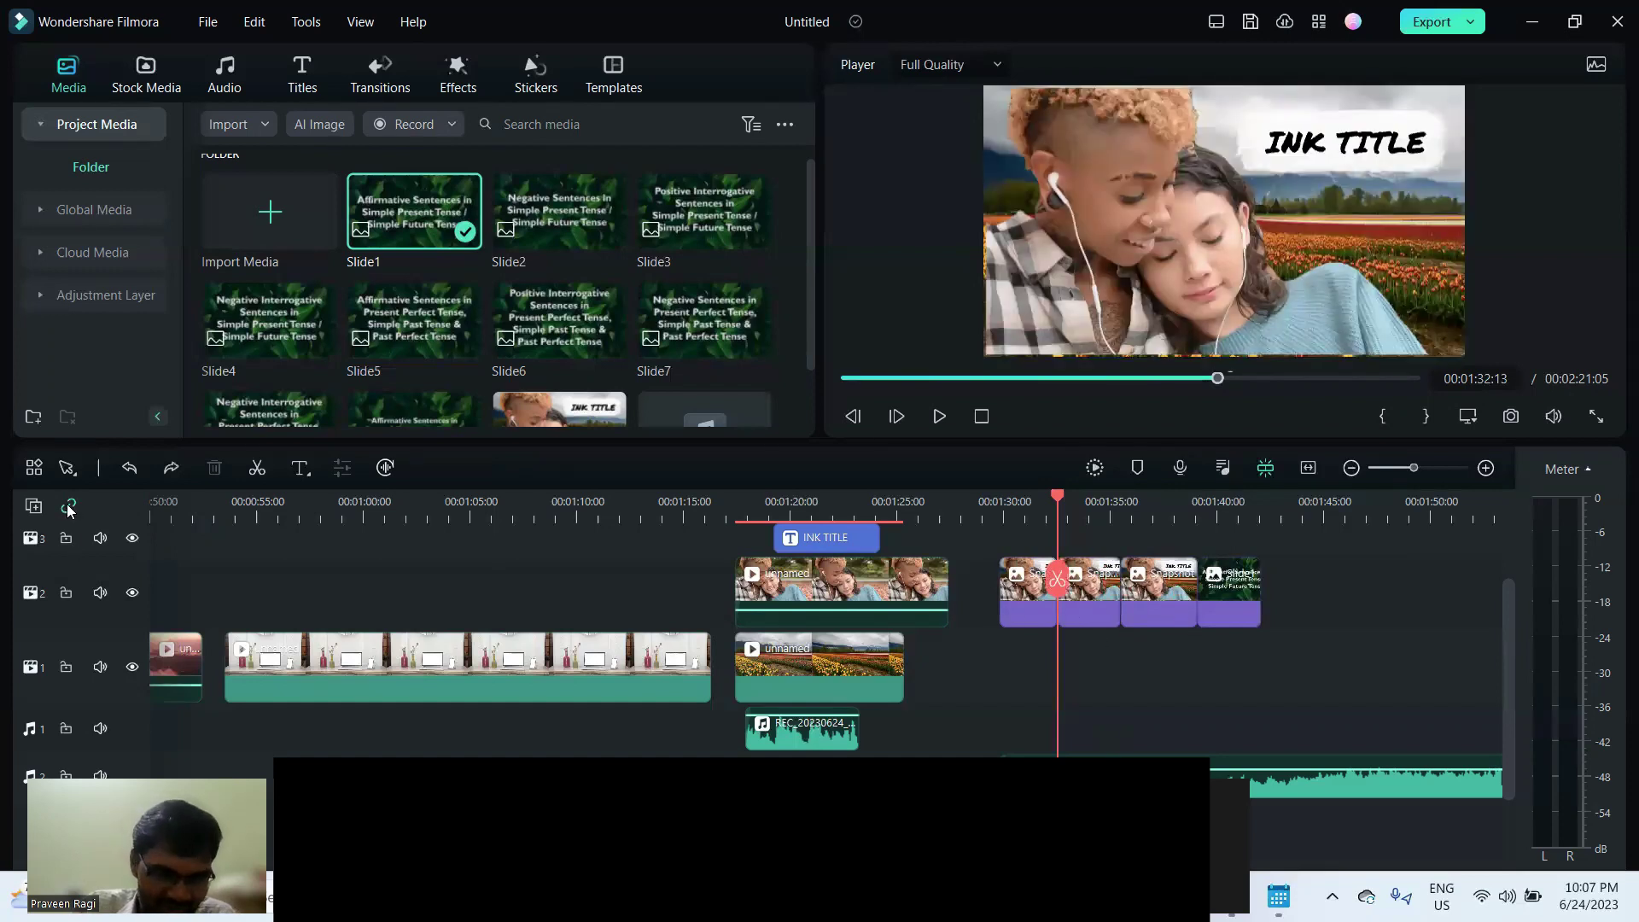
Ripple-delete the middle Snapshot segment between 1:32:13 and 1:35:12 on track 2, closing the gap.
{"action": "left_click", "coordinate": [1095, 582]}
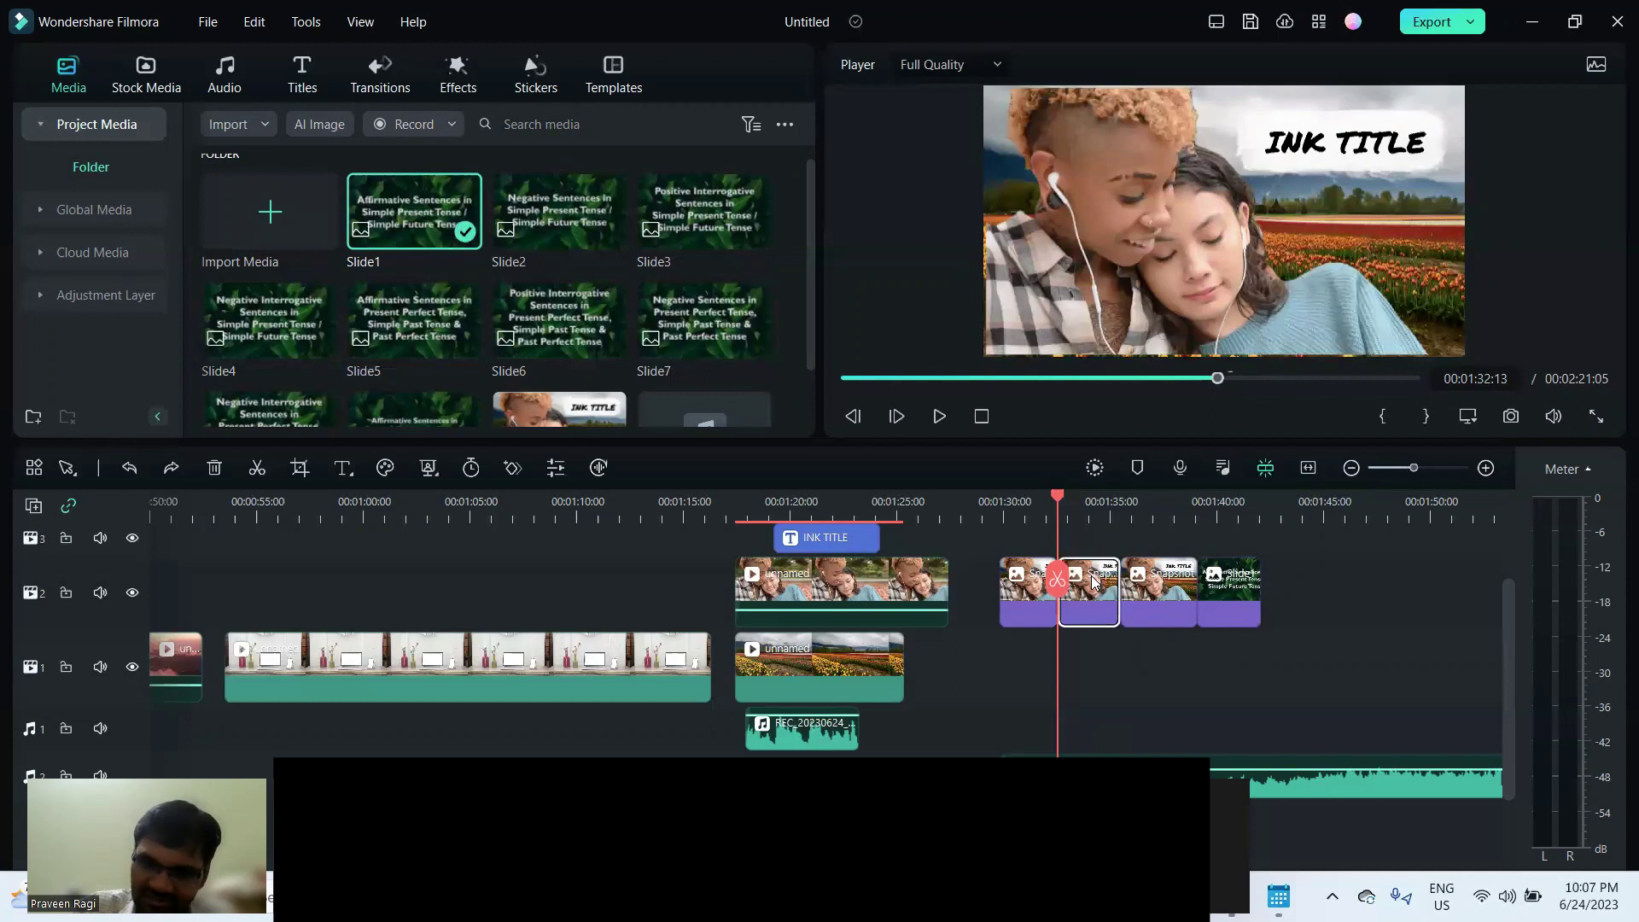
{"action": "key", "text": "Delete"}
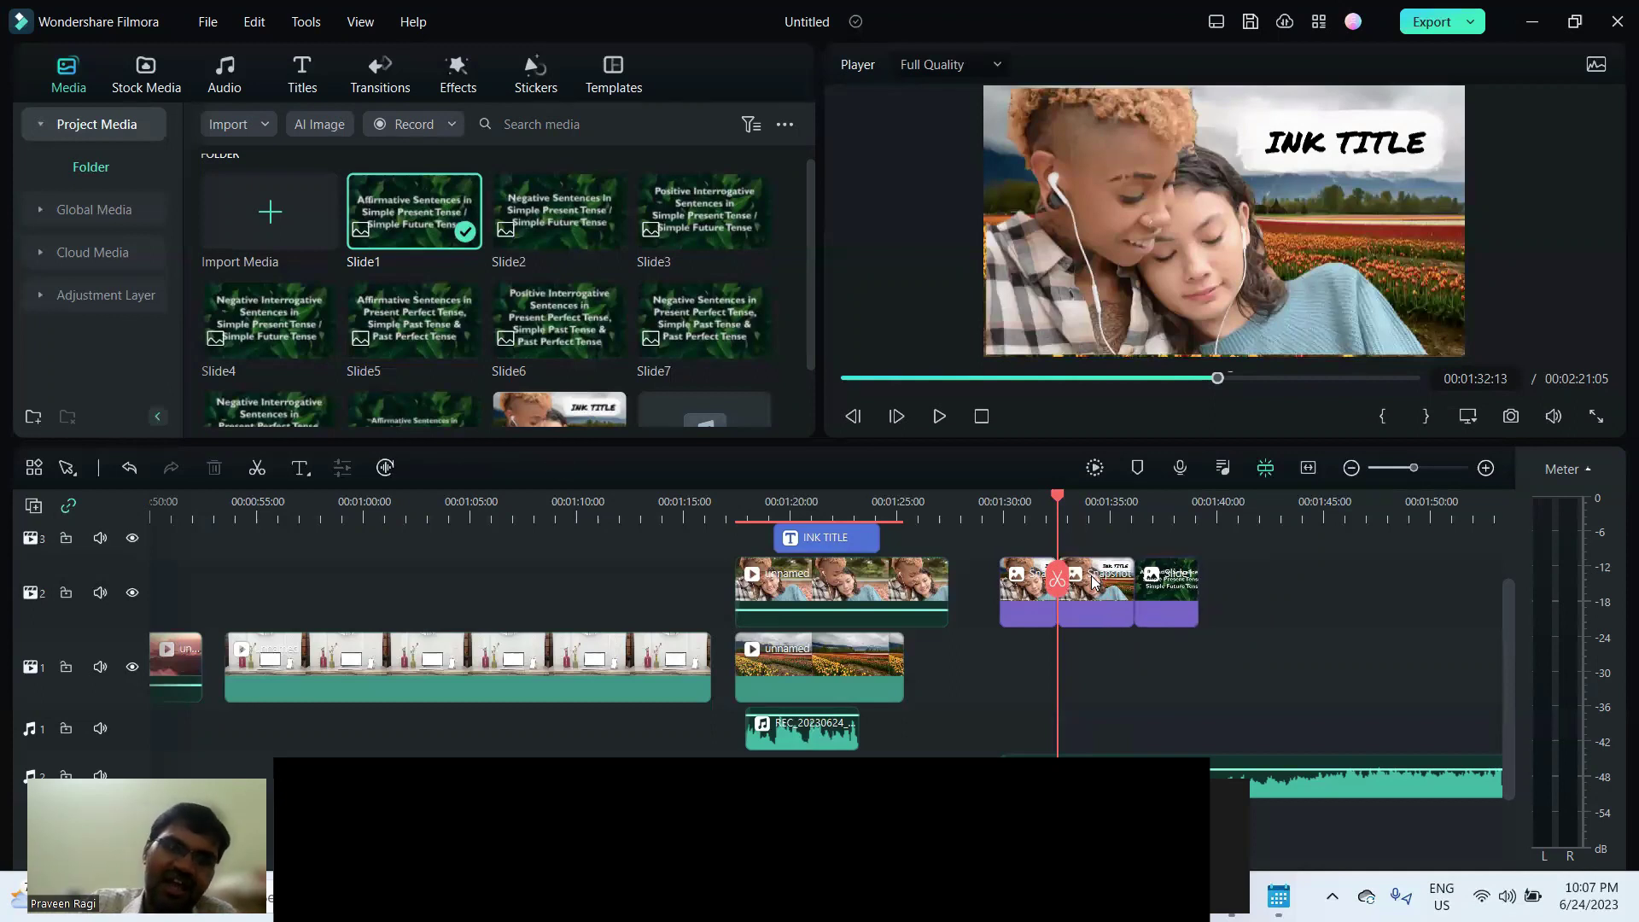